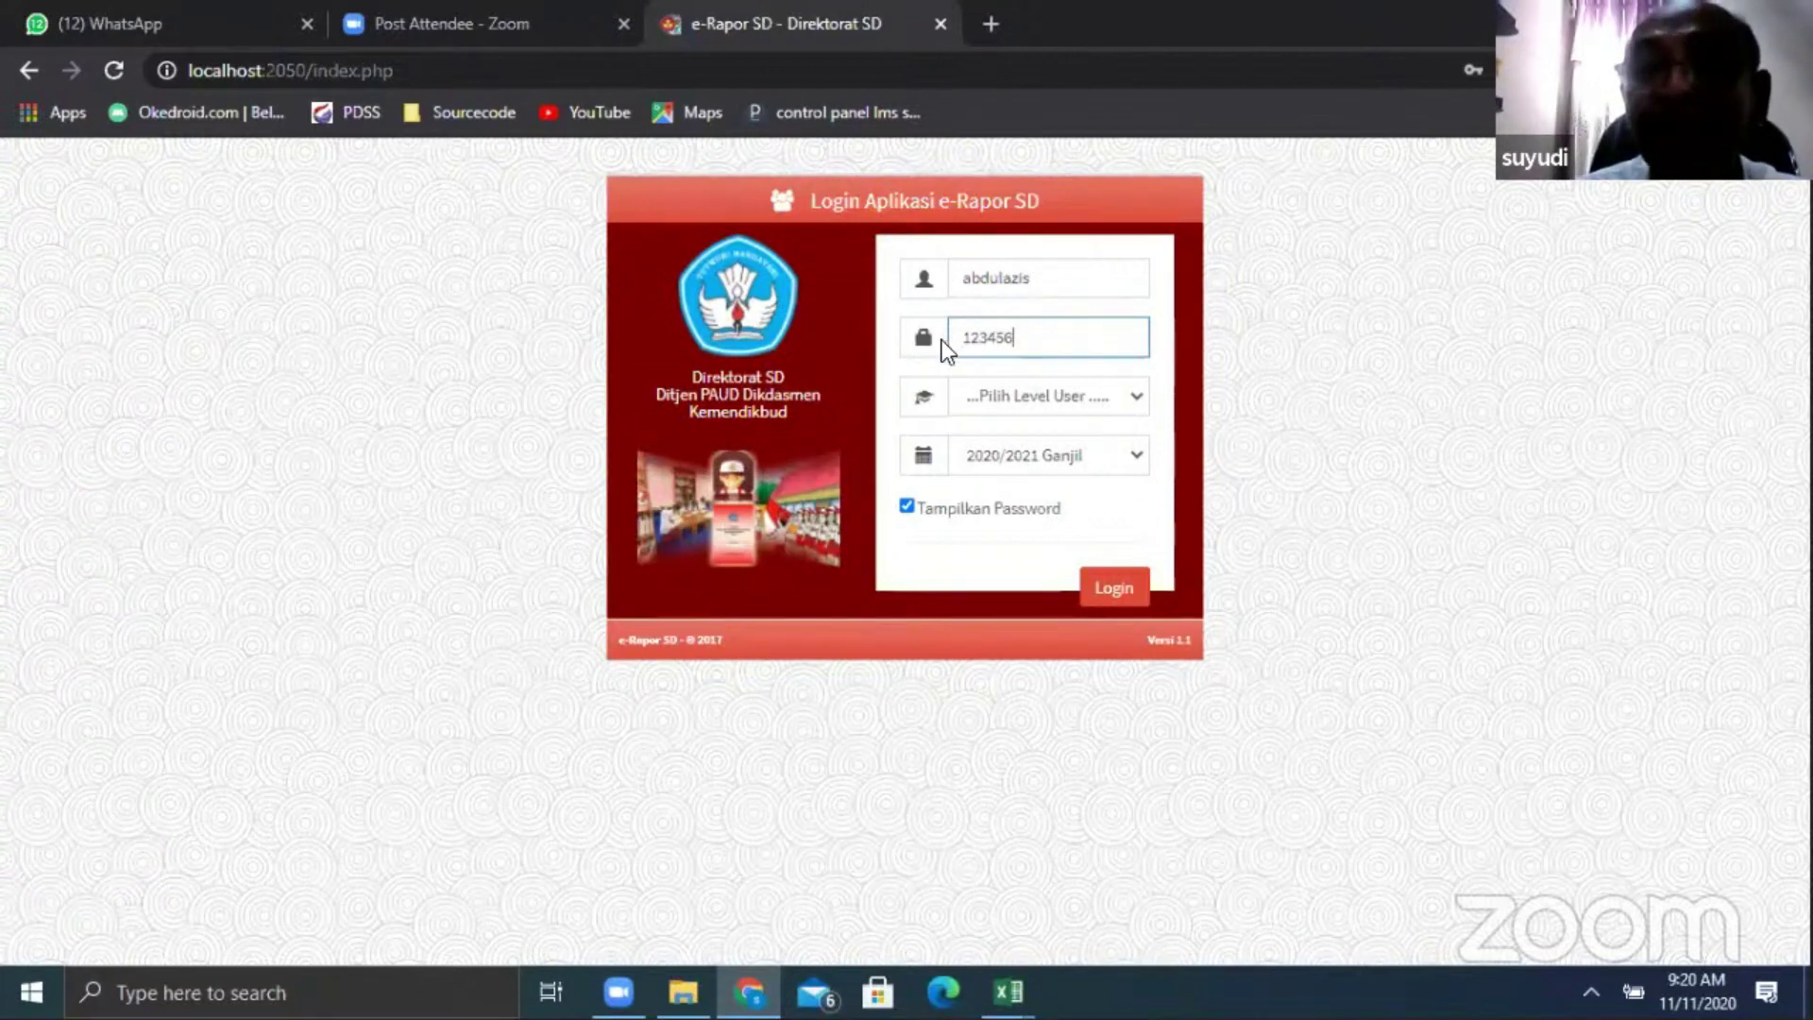
Set the user level to Guru and log in for the 2020/2021 Ganjil period
{"action": "left_click", "coordinate": [1054, 404]}
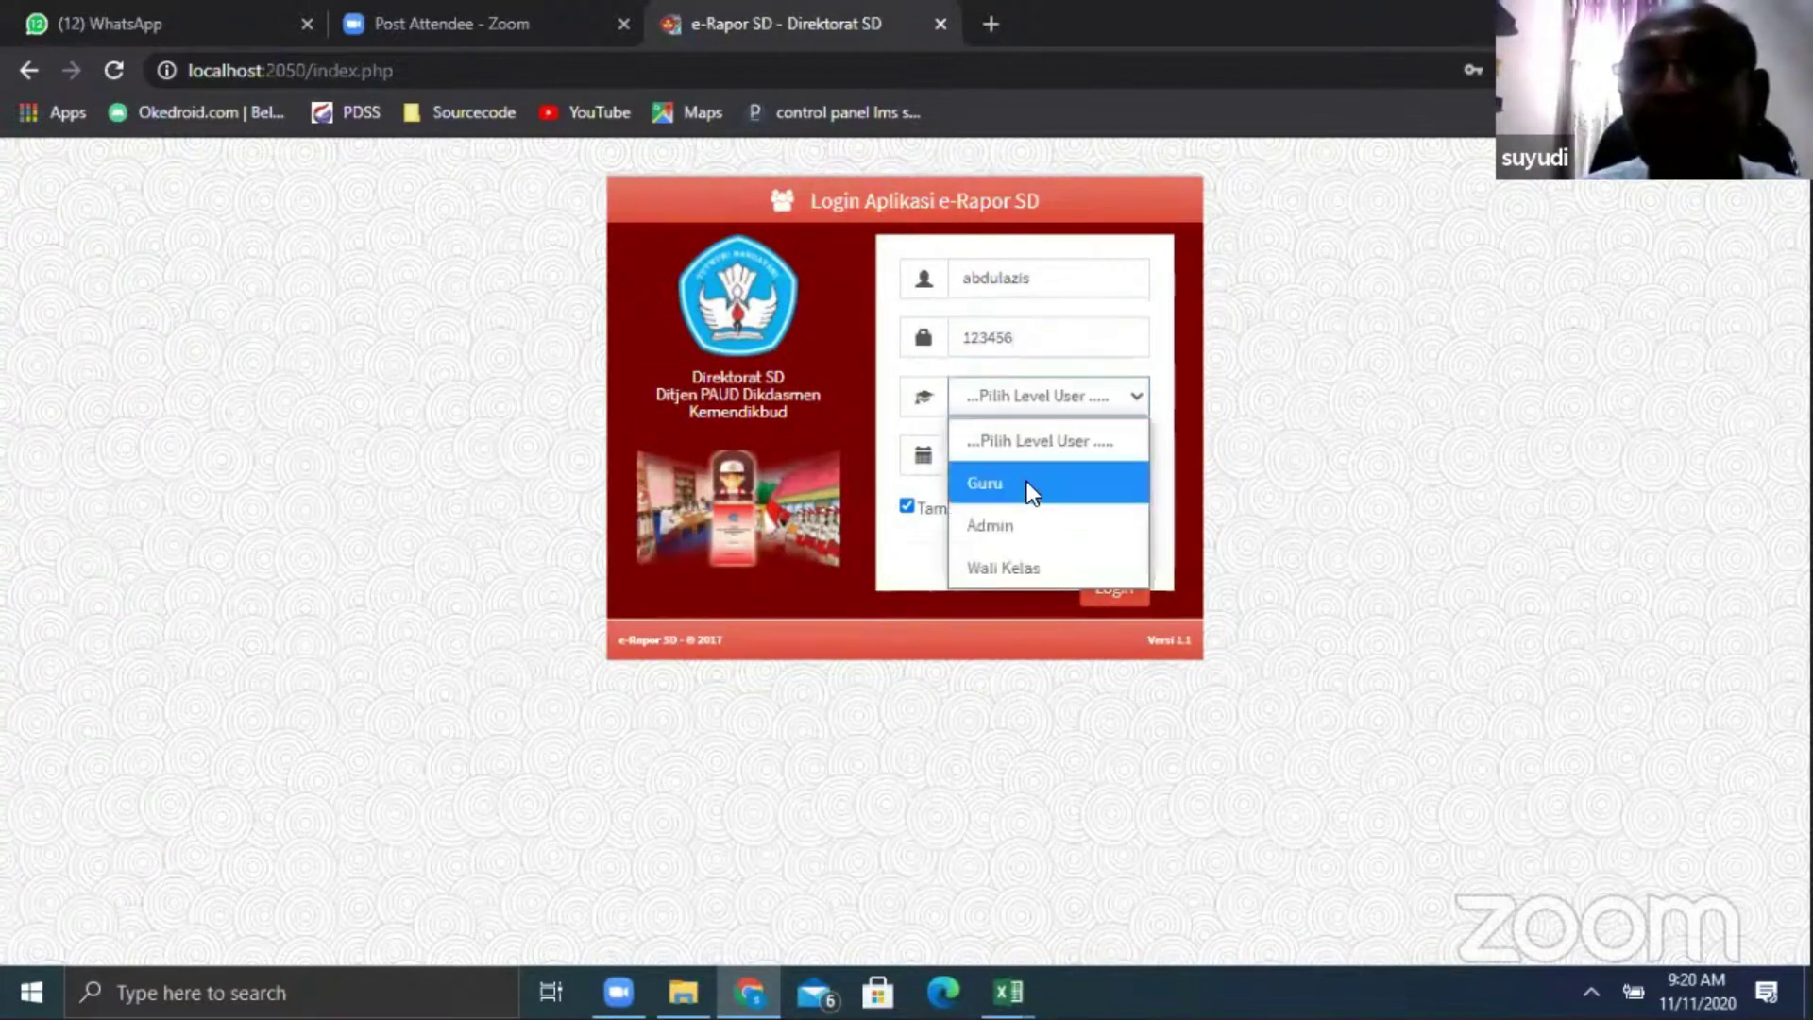
{"action": "left_click", "coordinate": [1027, 487]}
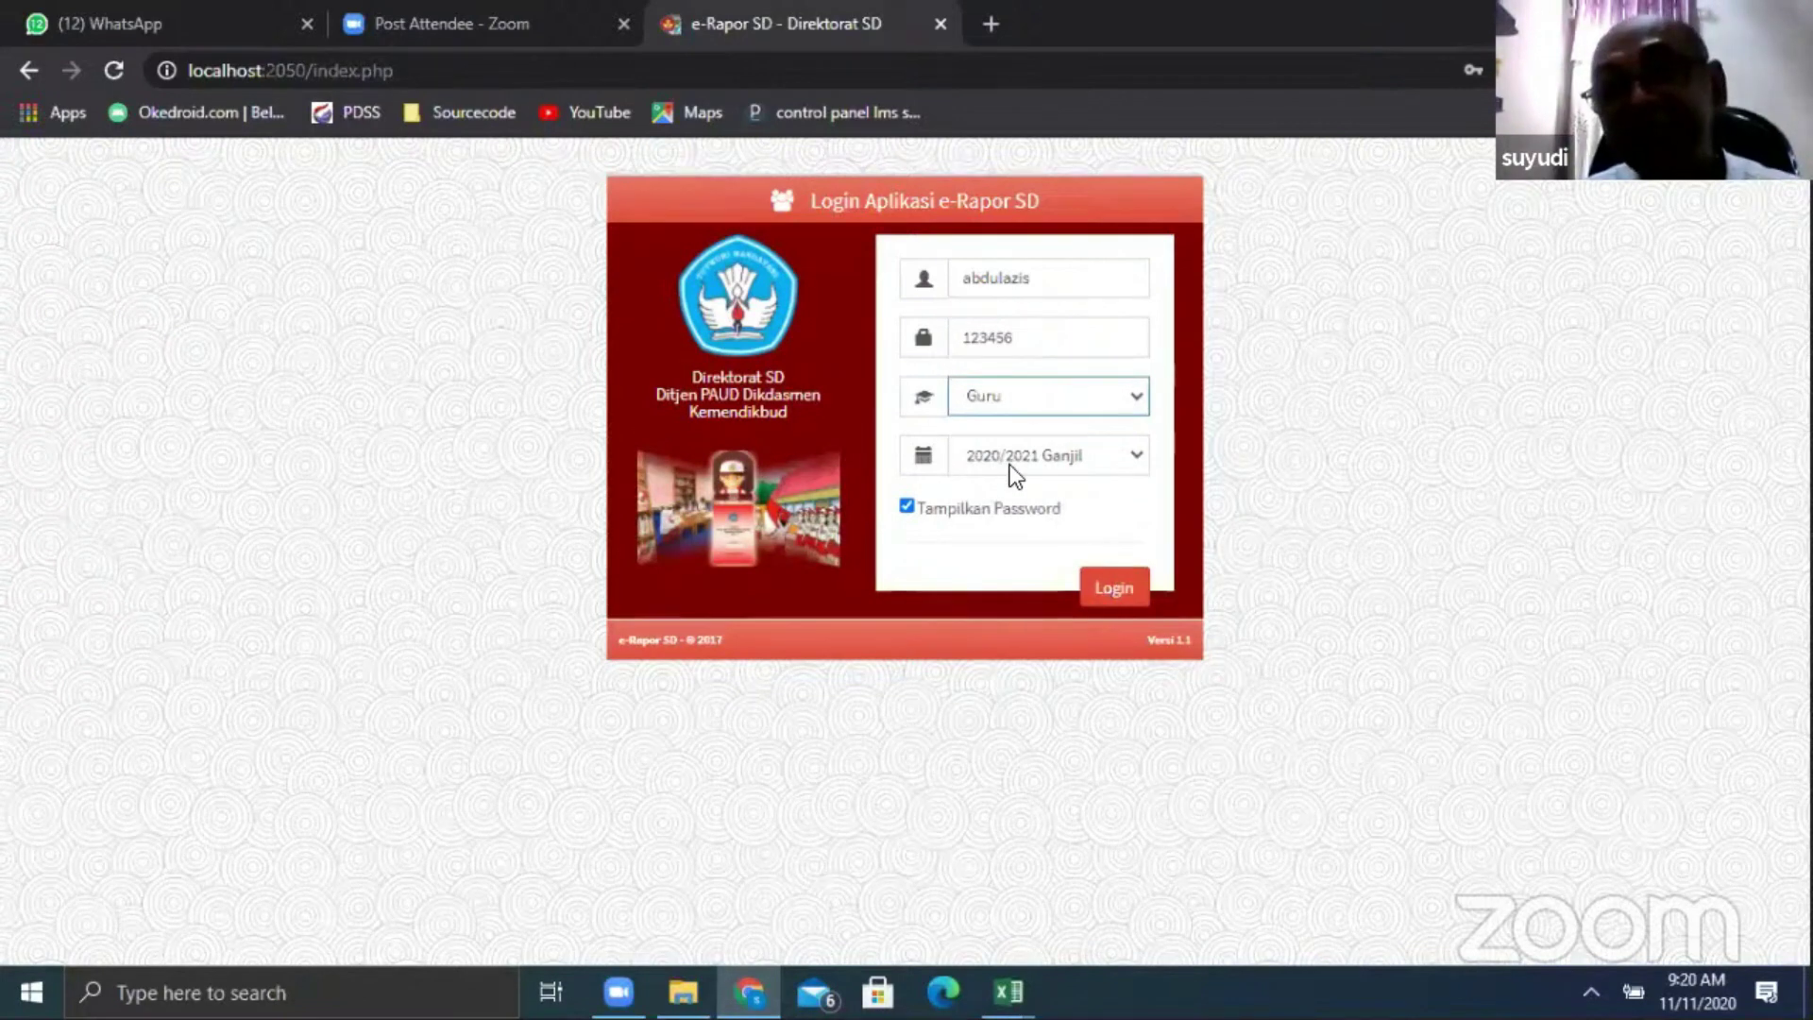
{"action": "left_click", "coordinate": [1110, 587]}
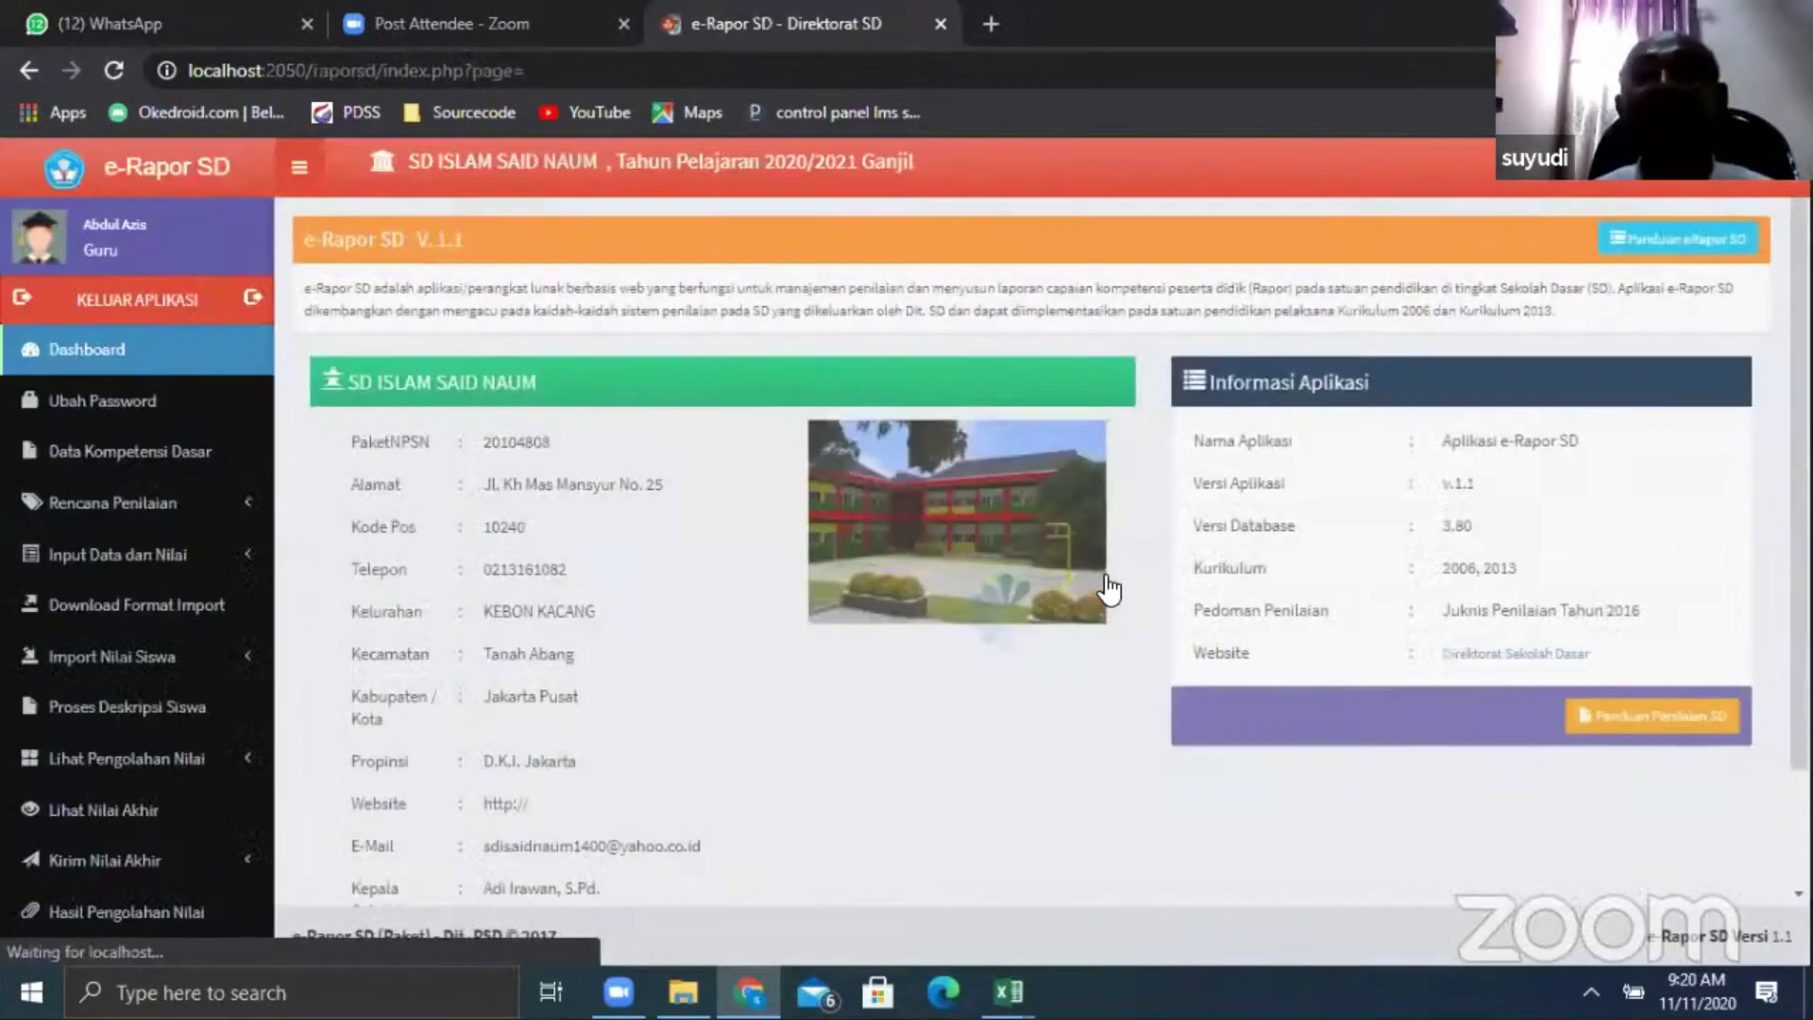
Open Data Kompetensi Dasar and list the basic competencies for the subject Ilmu Pengetahuan Sosial
{"action": "left_click", "coordinate": [1138, 426]}
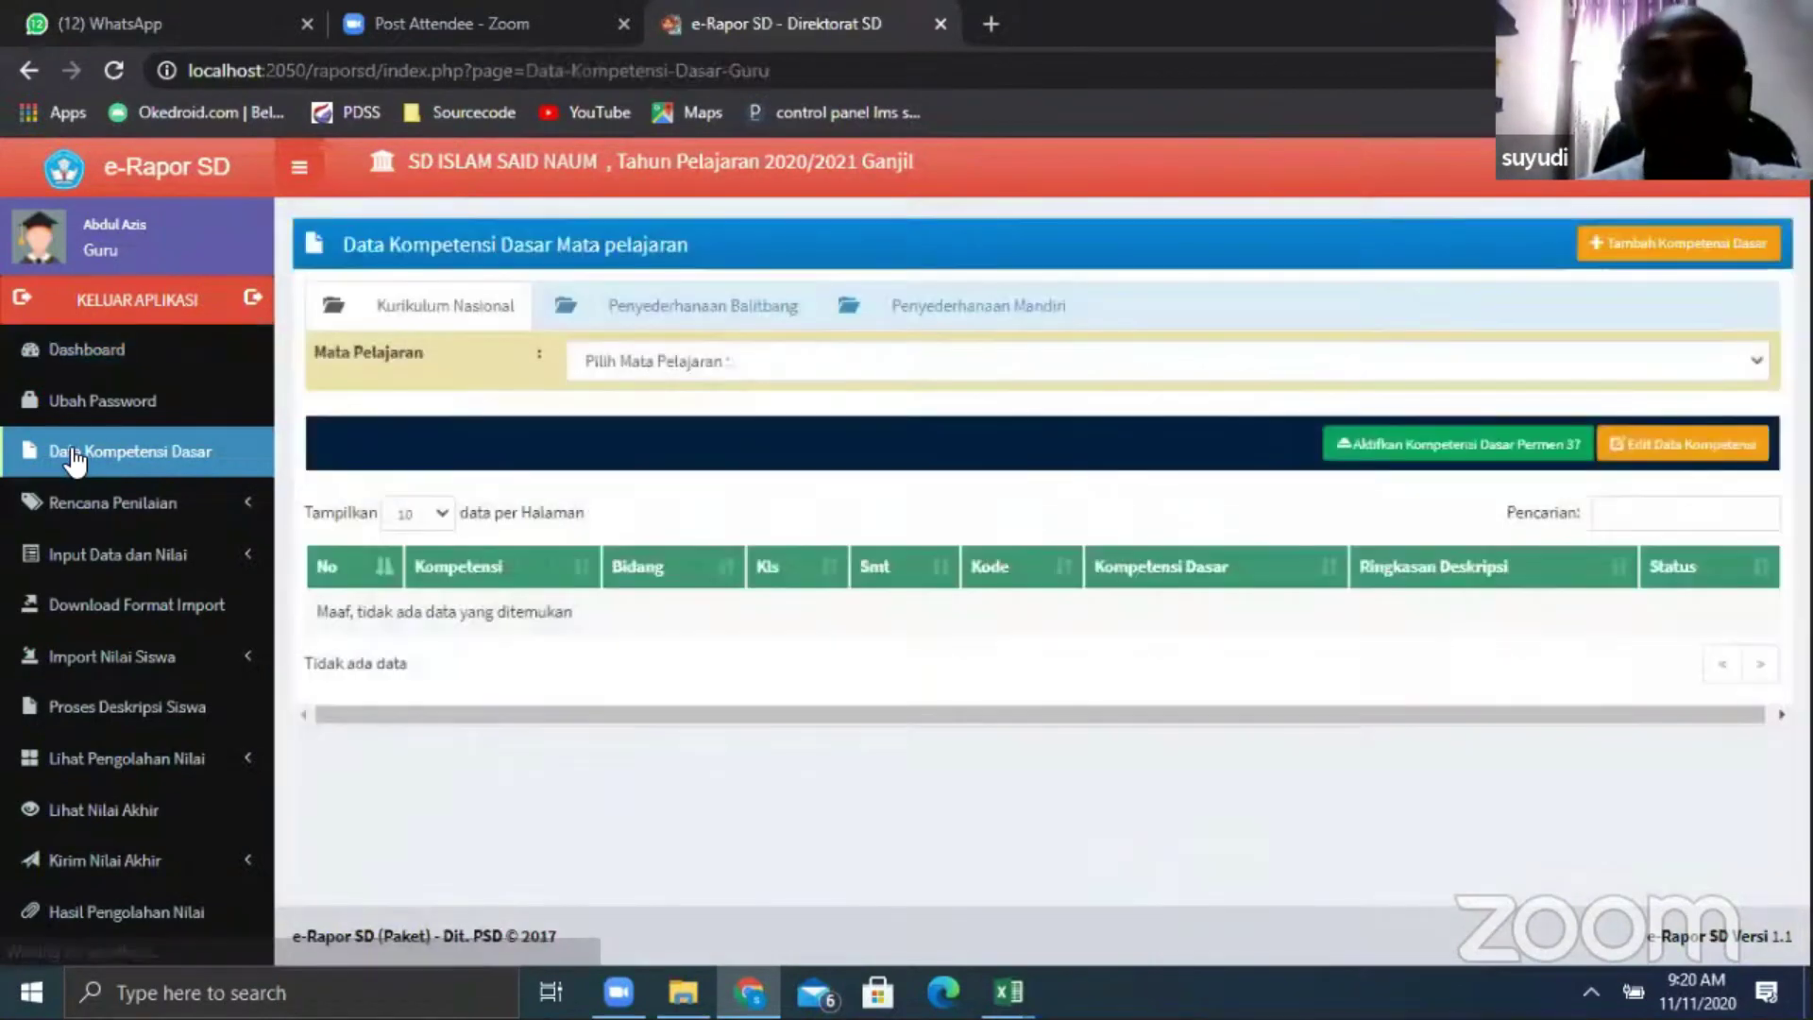
{"action": "left_click", "coordinate": [697, 362]}
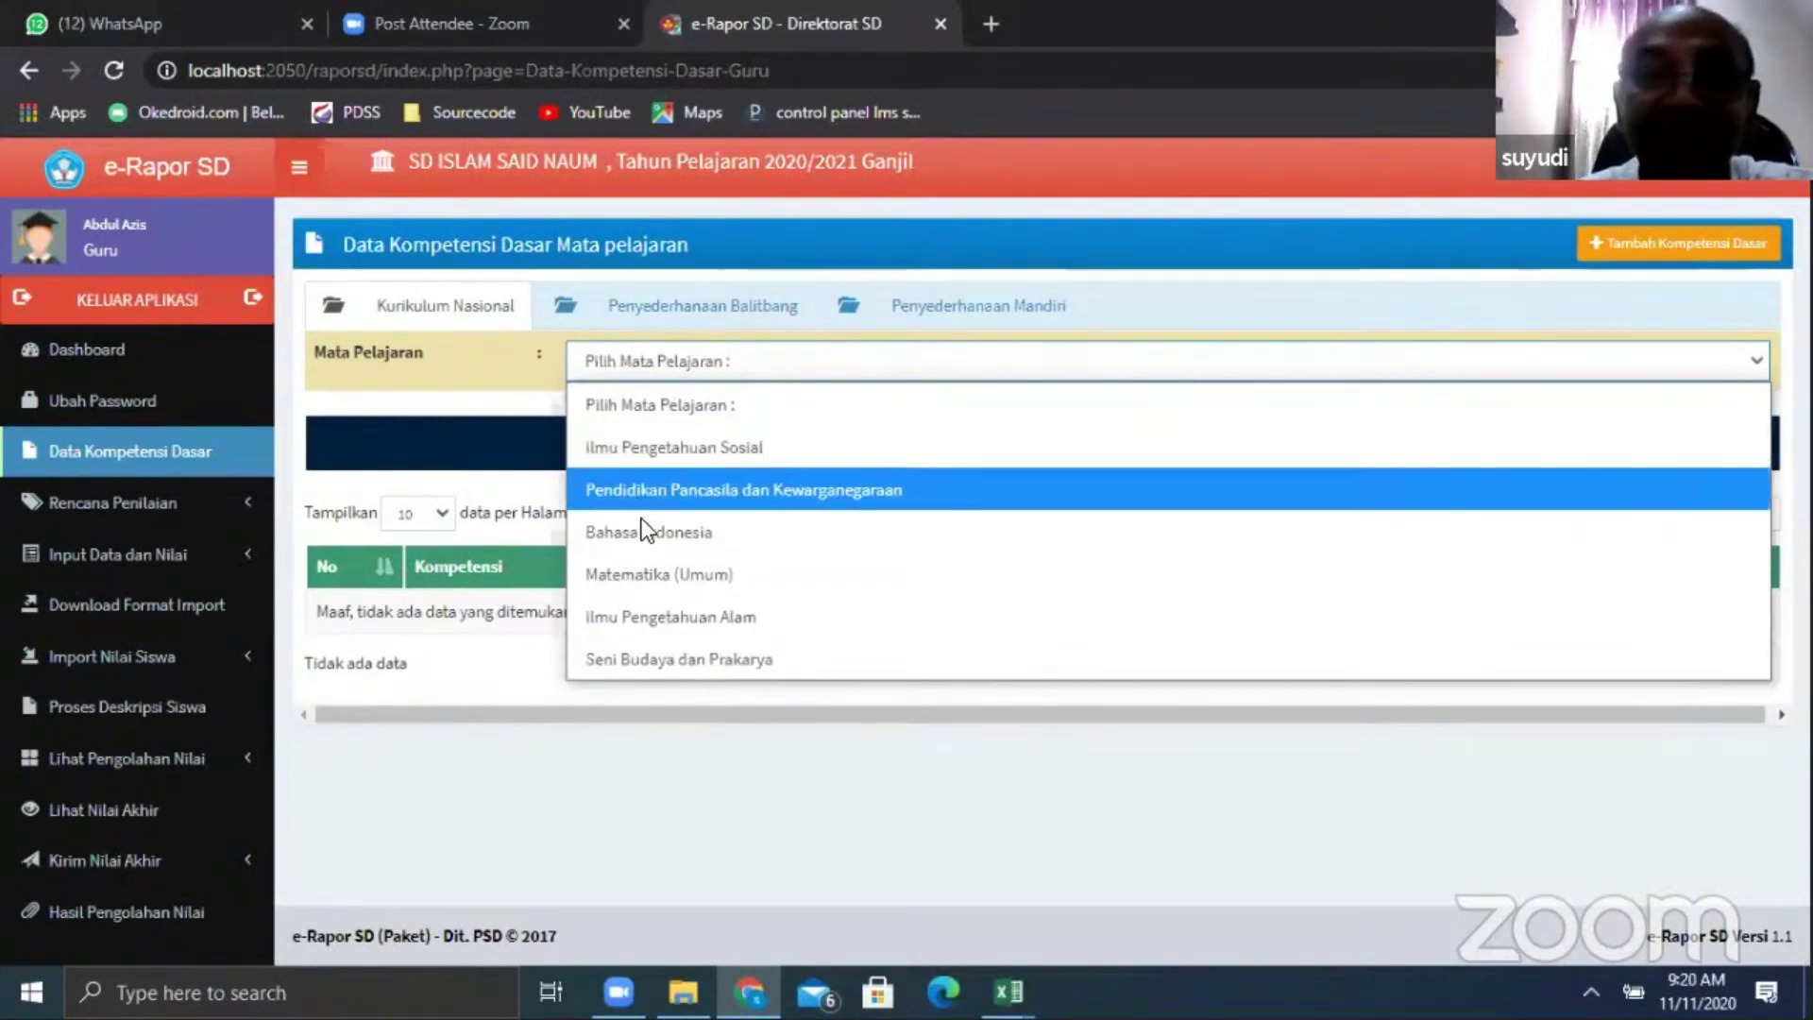
{"action": "left_click", "coordinate": [607, 455]}
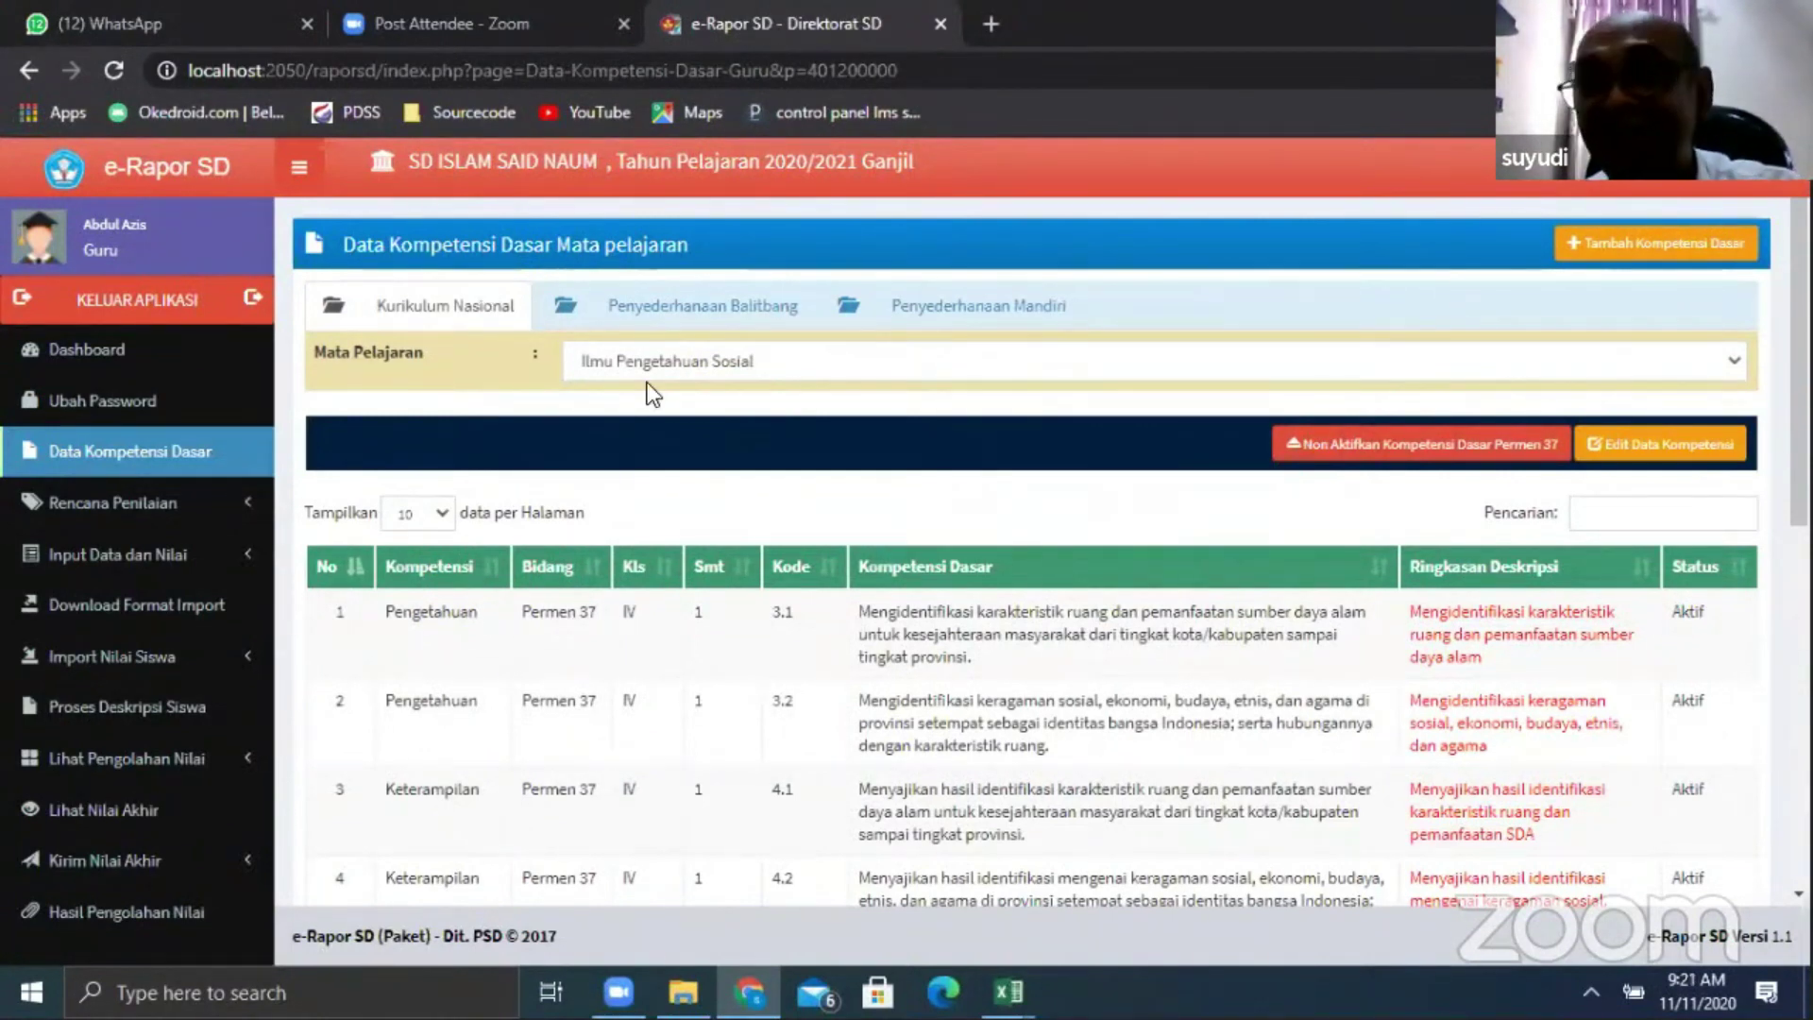
Compare the Penyederhanaan Balitbang and Kurikulum Nasional competency sets for Ilmu Pengetahuan Sosial
{"action": "left_click", "coordinate": [708, 309]}
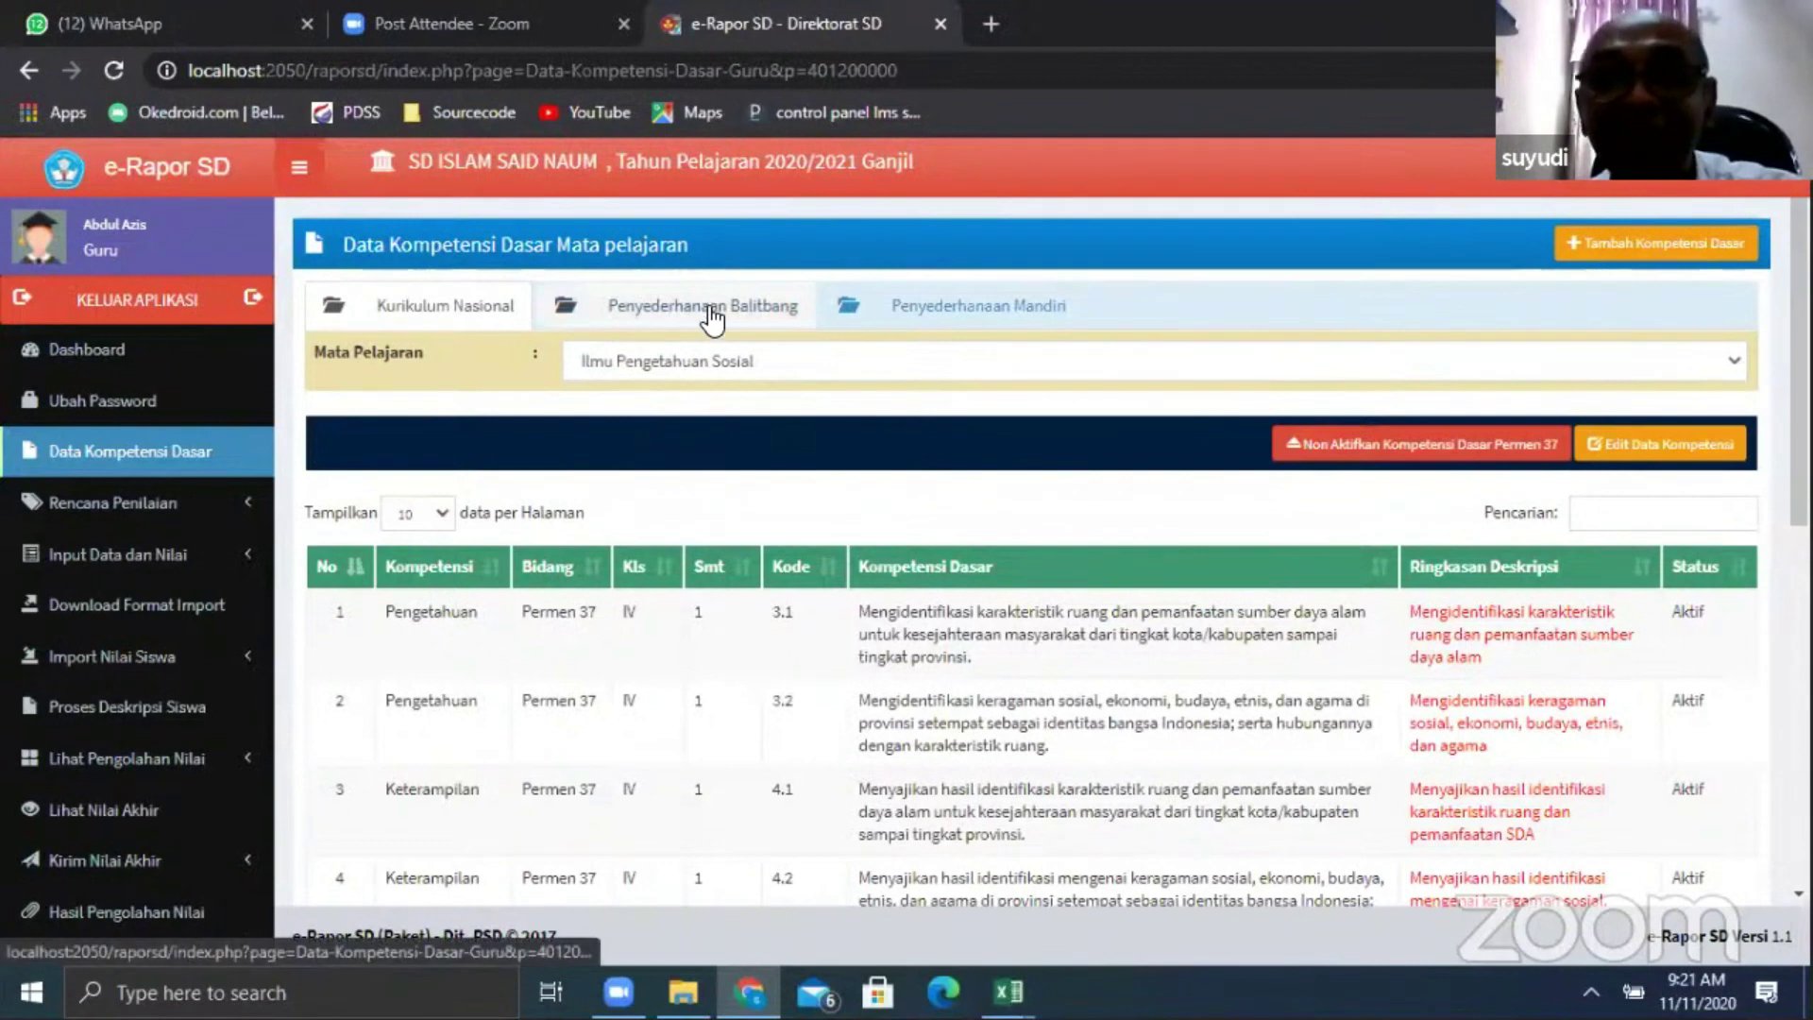
{"action": "left_click", "coordinate": [427, 316]}
{"action": "left_click", "coordinate": [595, 315]}
{"action": "left_click", "coordinate": [510, 319]}
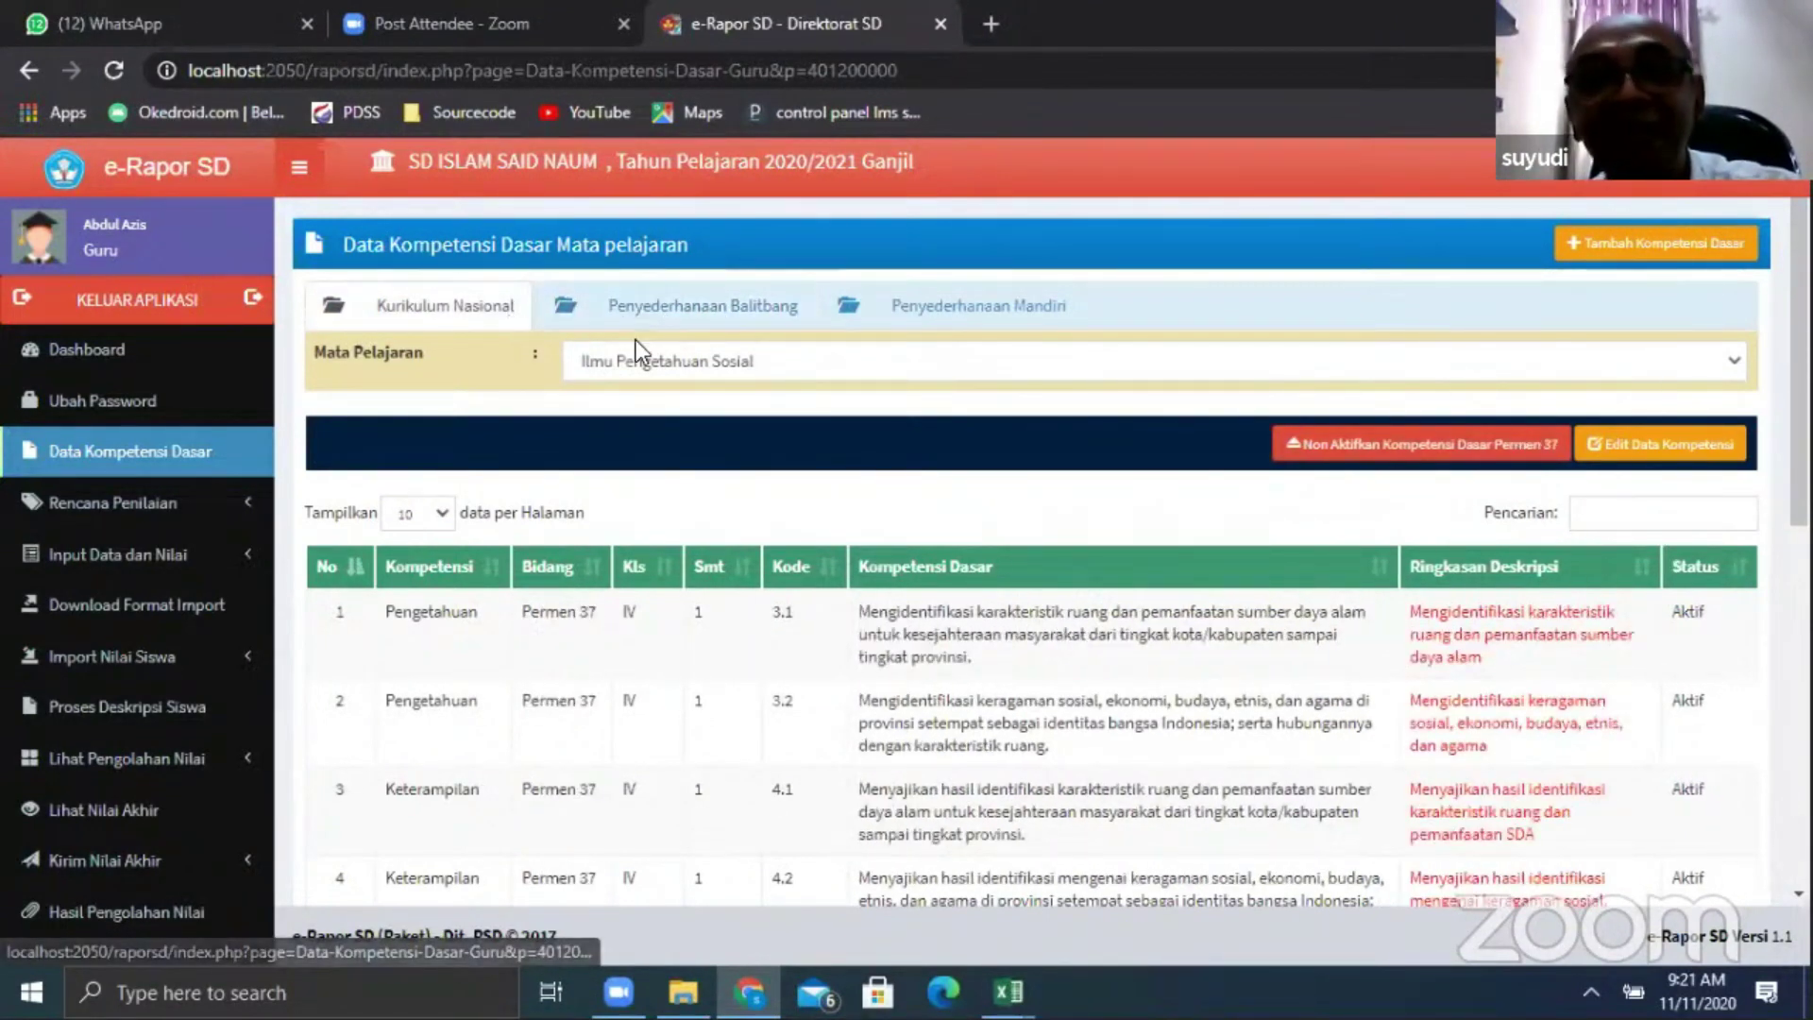
{"action": "left_click", "coordinate": [755, 302]}
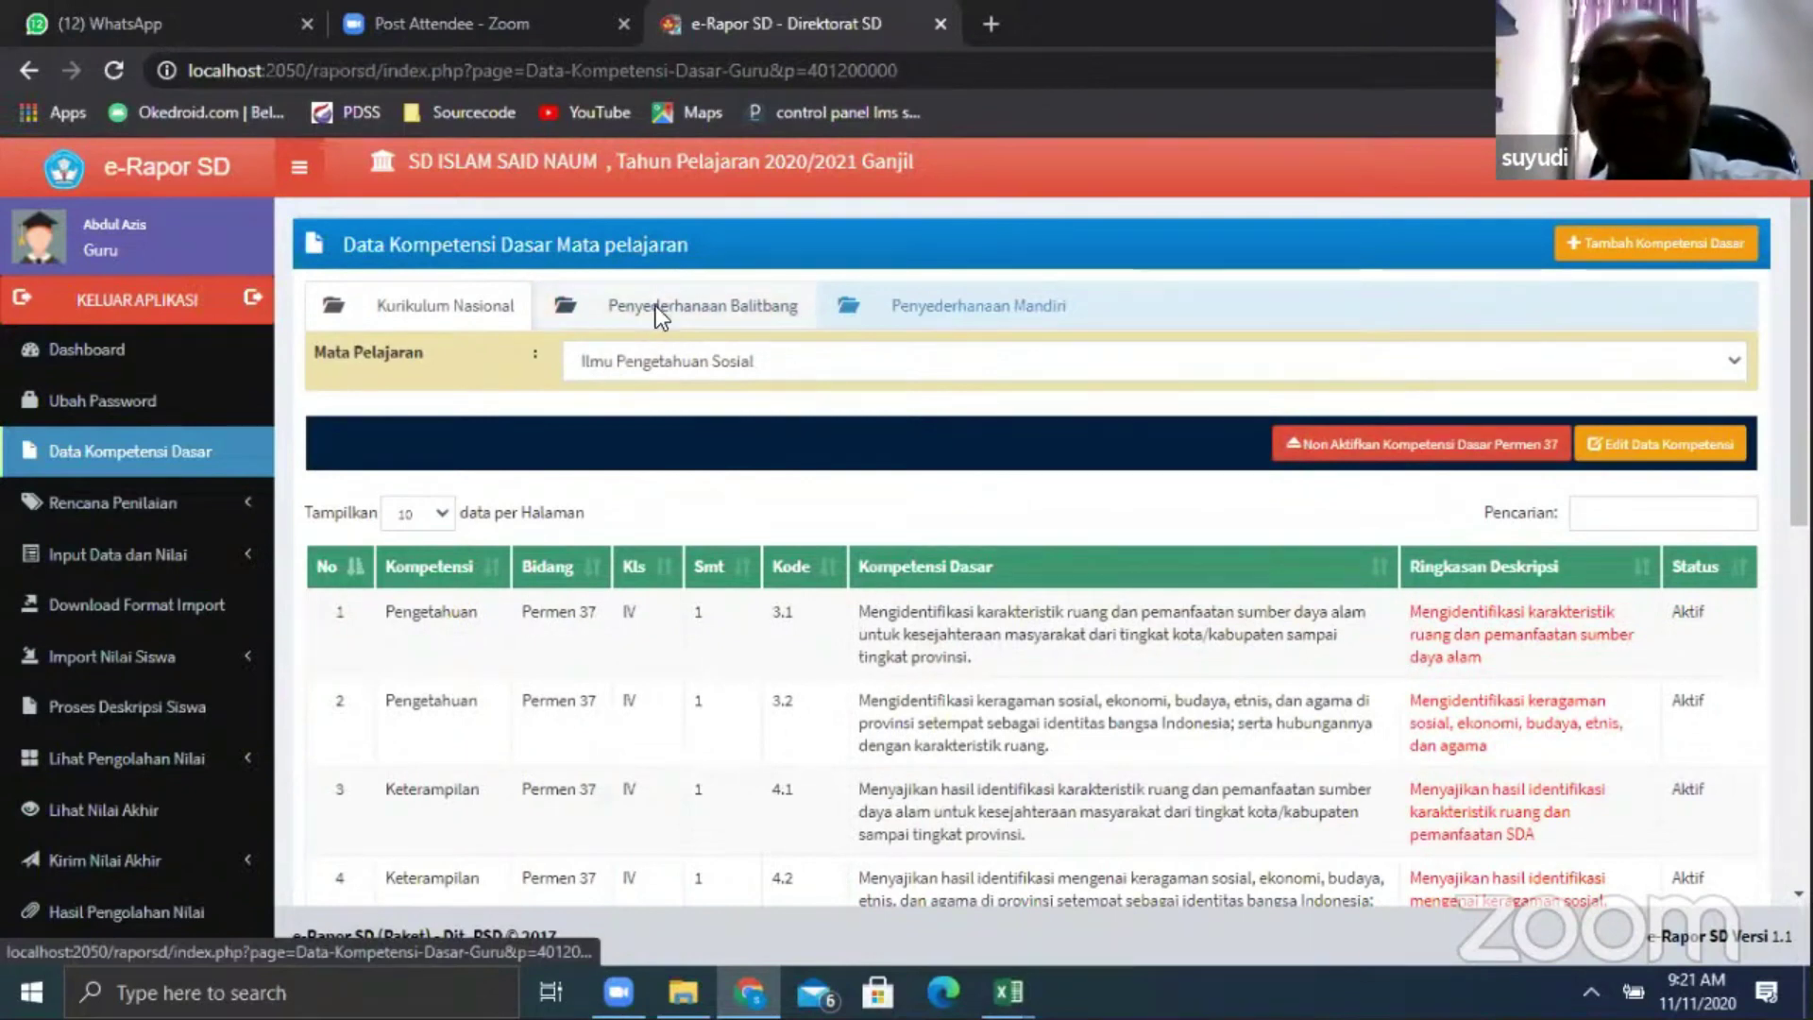
{"action": "left_click", "coordinate": [480, 324]}
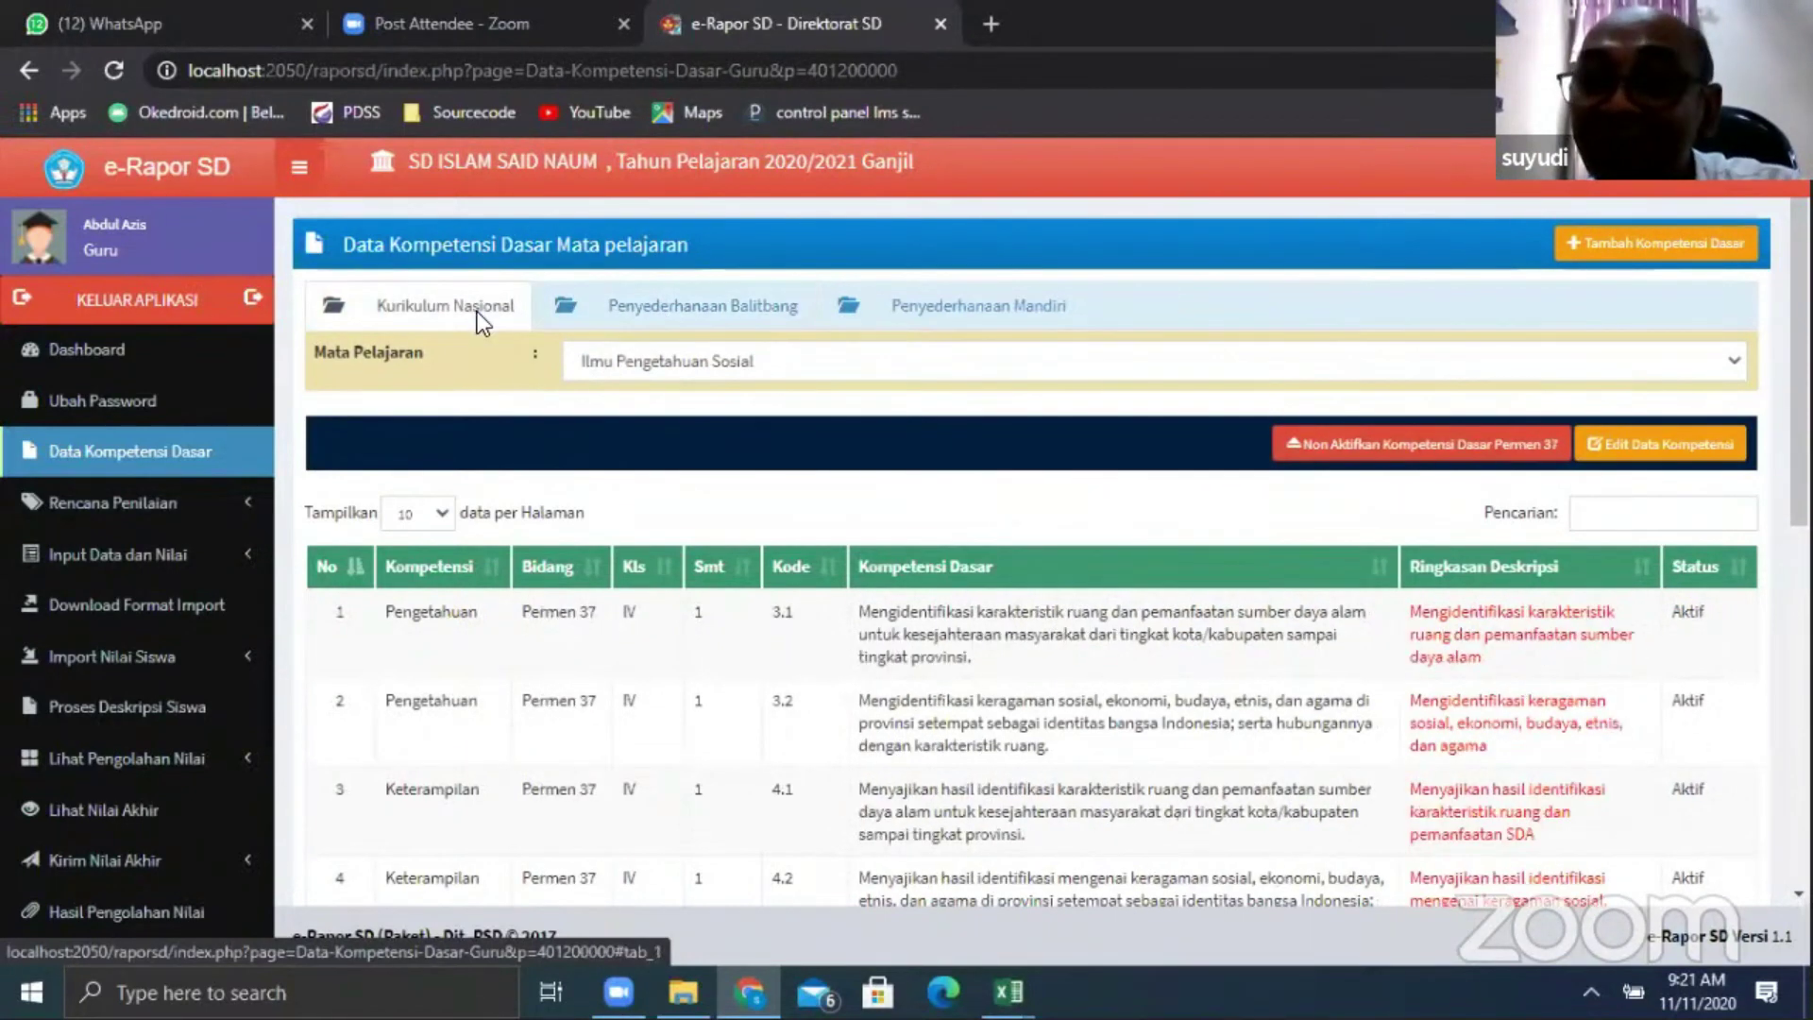
Deactivate the Permen 37 basic competencies for Ilmu Pengetahuan Sosial and reload the subject to check their status
{"action": "left_click", "coordinate": [1317, 443]}
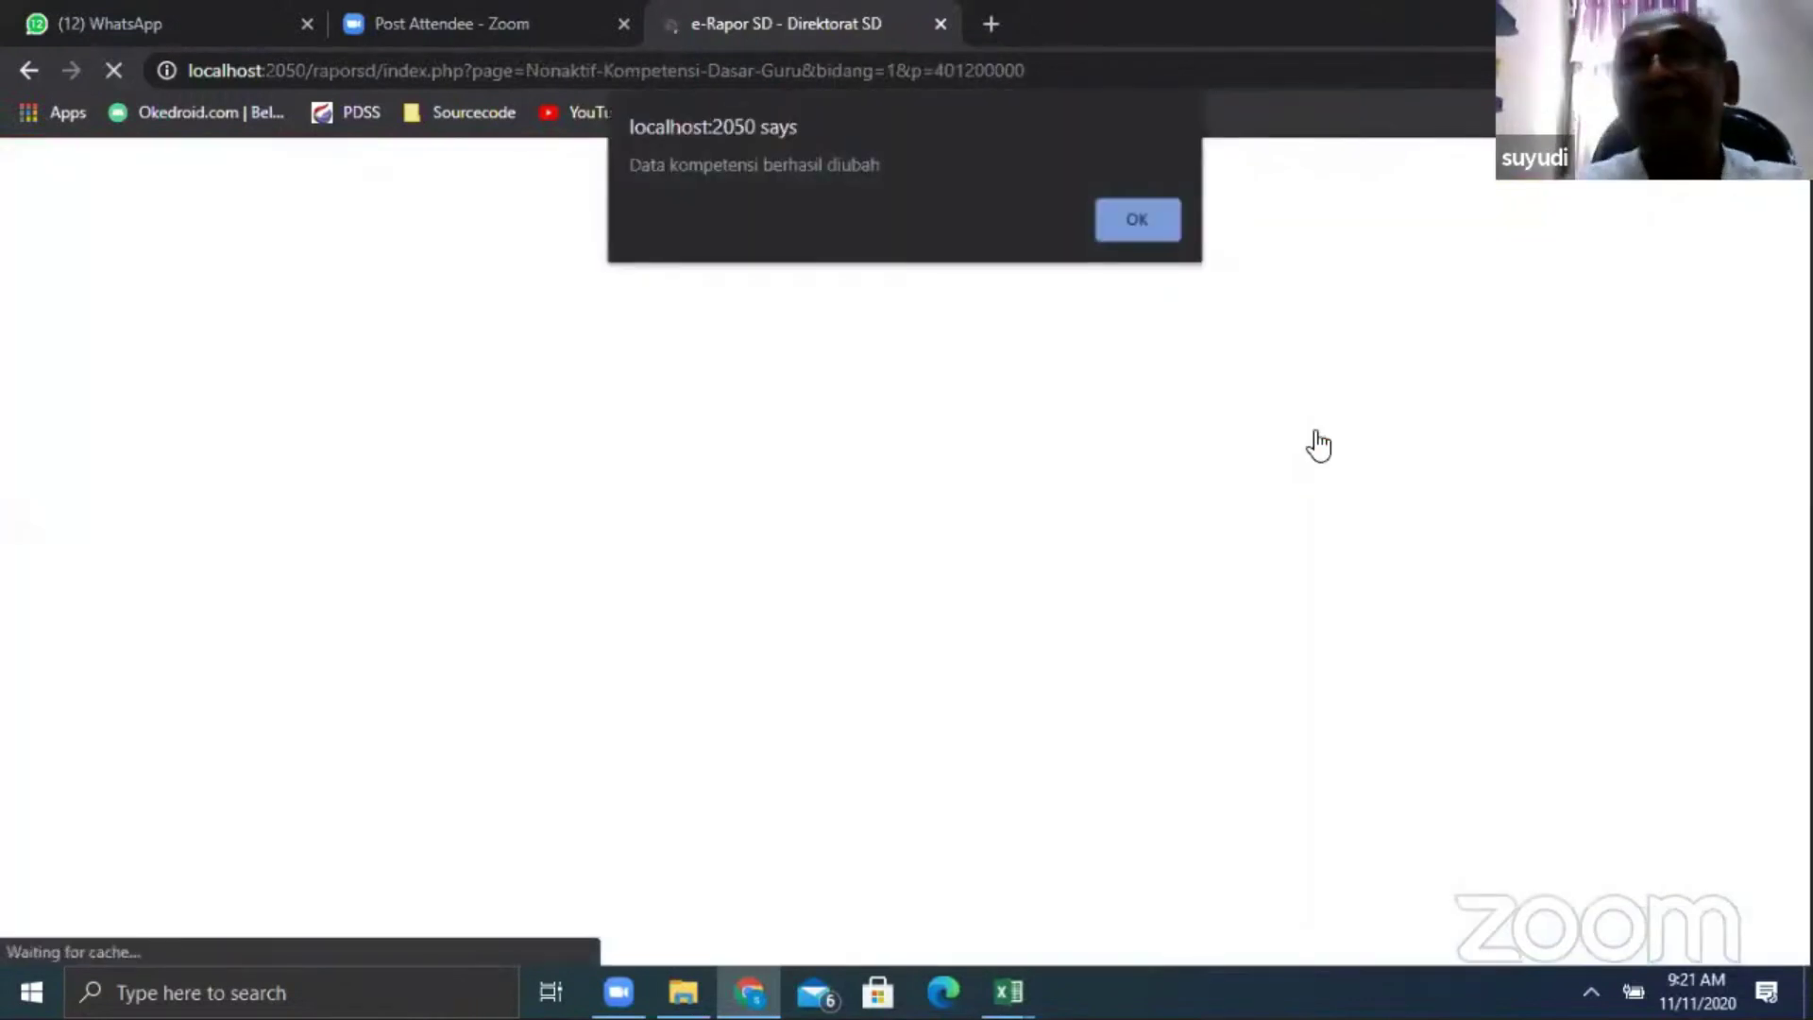
{"action": "left_click", "coordinate": [1150, 220]}
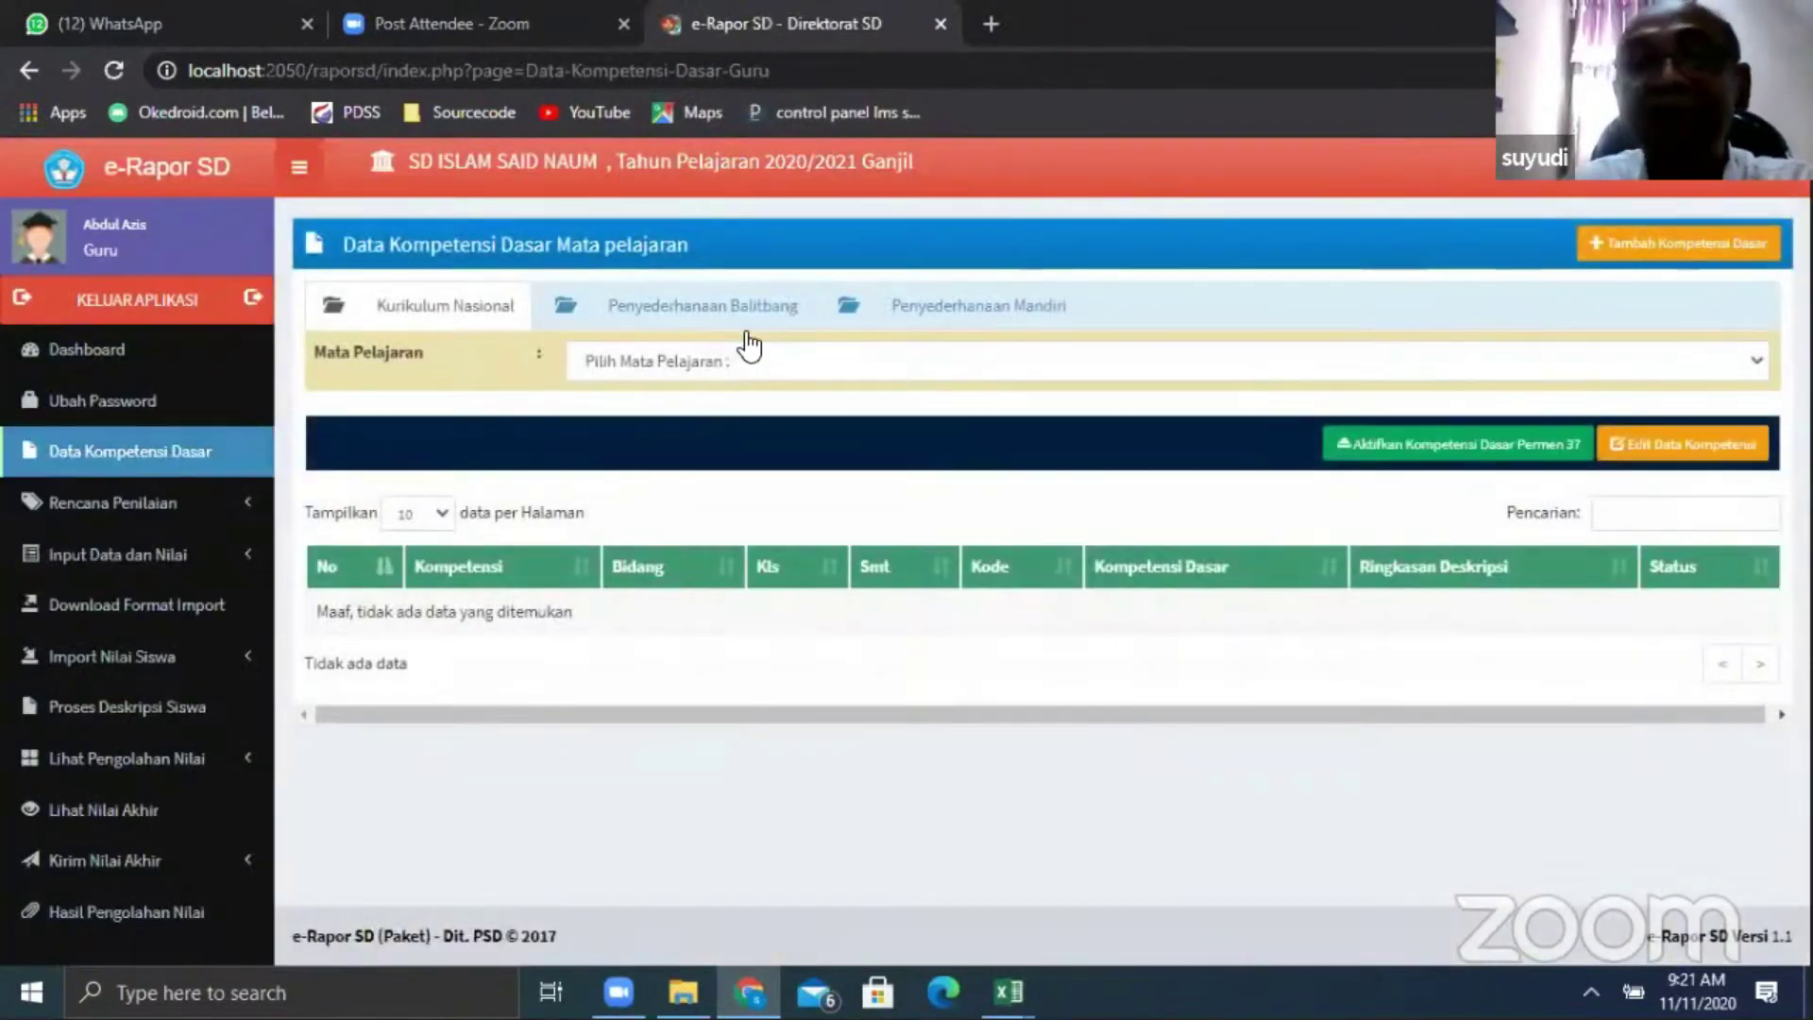
{"action": "left_click", "coordinate": [694, 357]}
{"action": "left_click", "coordinate": [717, 452]}
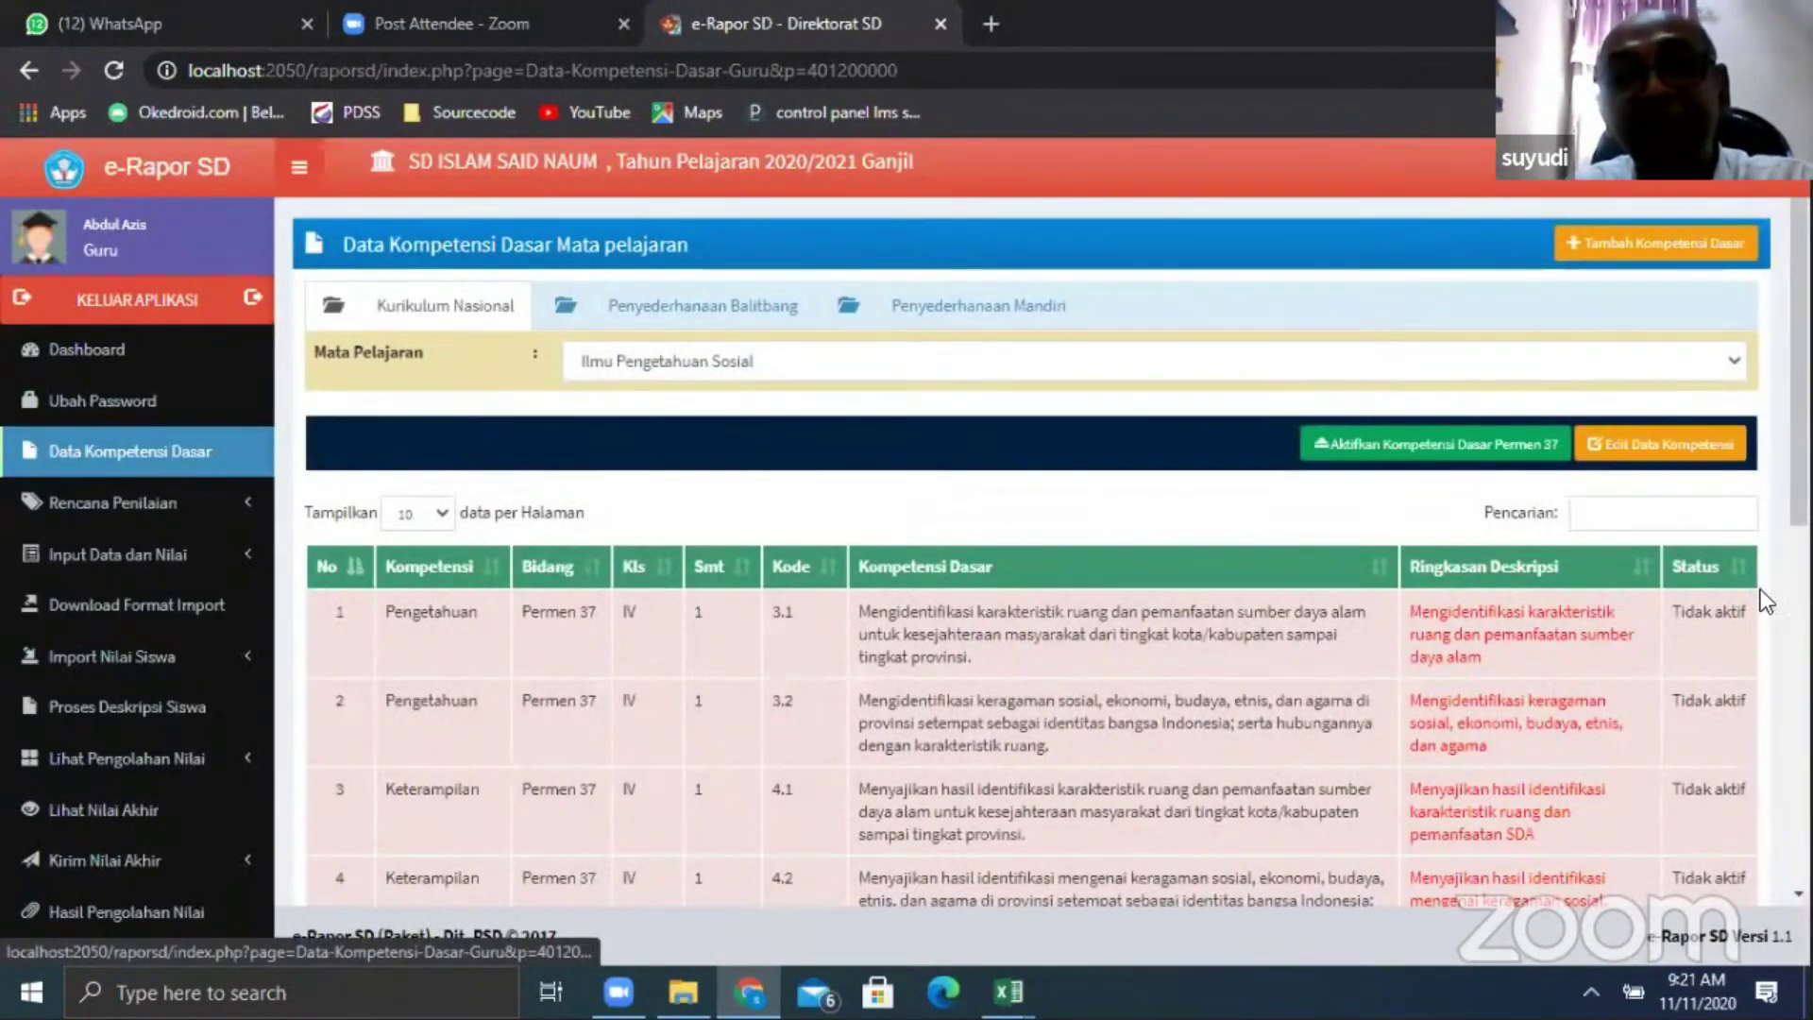
{"action": "scroll", "coordinate": [1690, 604], "scroll_direction": "down", "scroll_amount": 2}
{"action": "scroll", "coordinate": [1690, 597], "scroll_direction": "down", "scroll_amount": 2}
{"action": "scroll", "coordinate": [1690, 605], "scroll_direction": "up", "scroll_amount": 4}
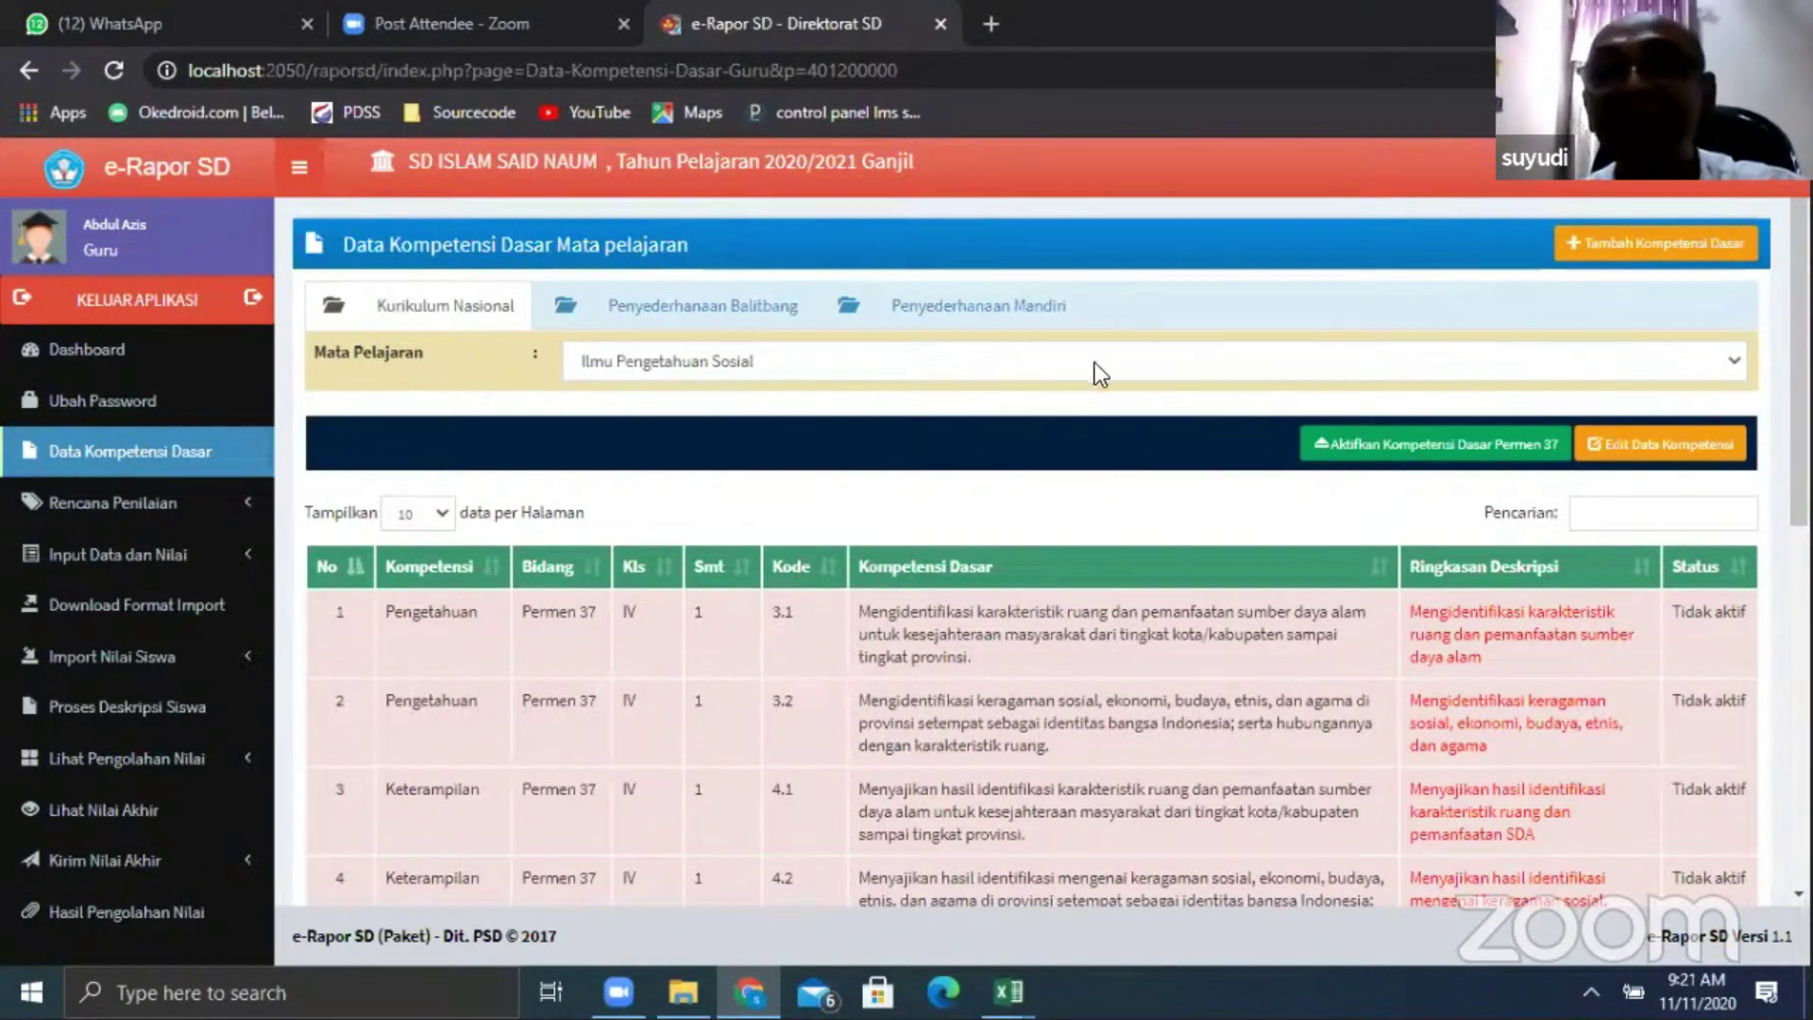
Check the Penyederhanaan Mandiri, Kurikulum Nasional and Penyederhanaan Balitbang competency sets for Ilmu Pengetahuan Sosial
{"action": "left_click", "coordinate": [982, 321]}
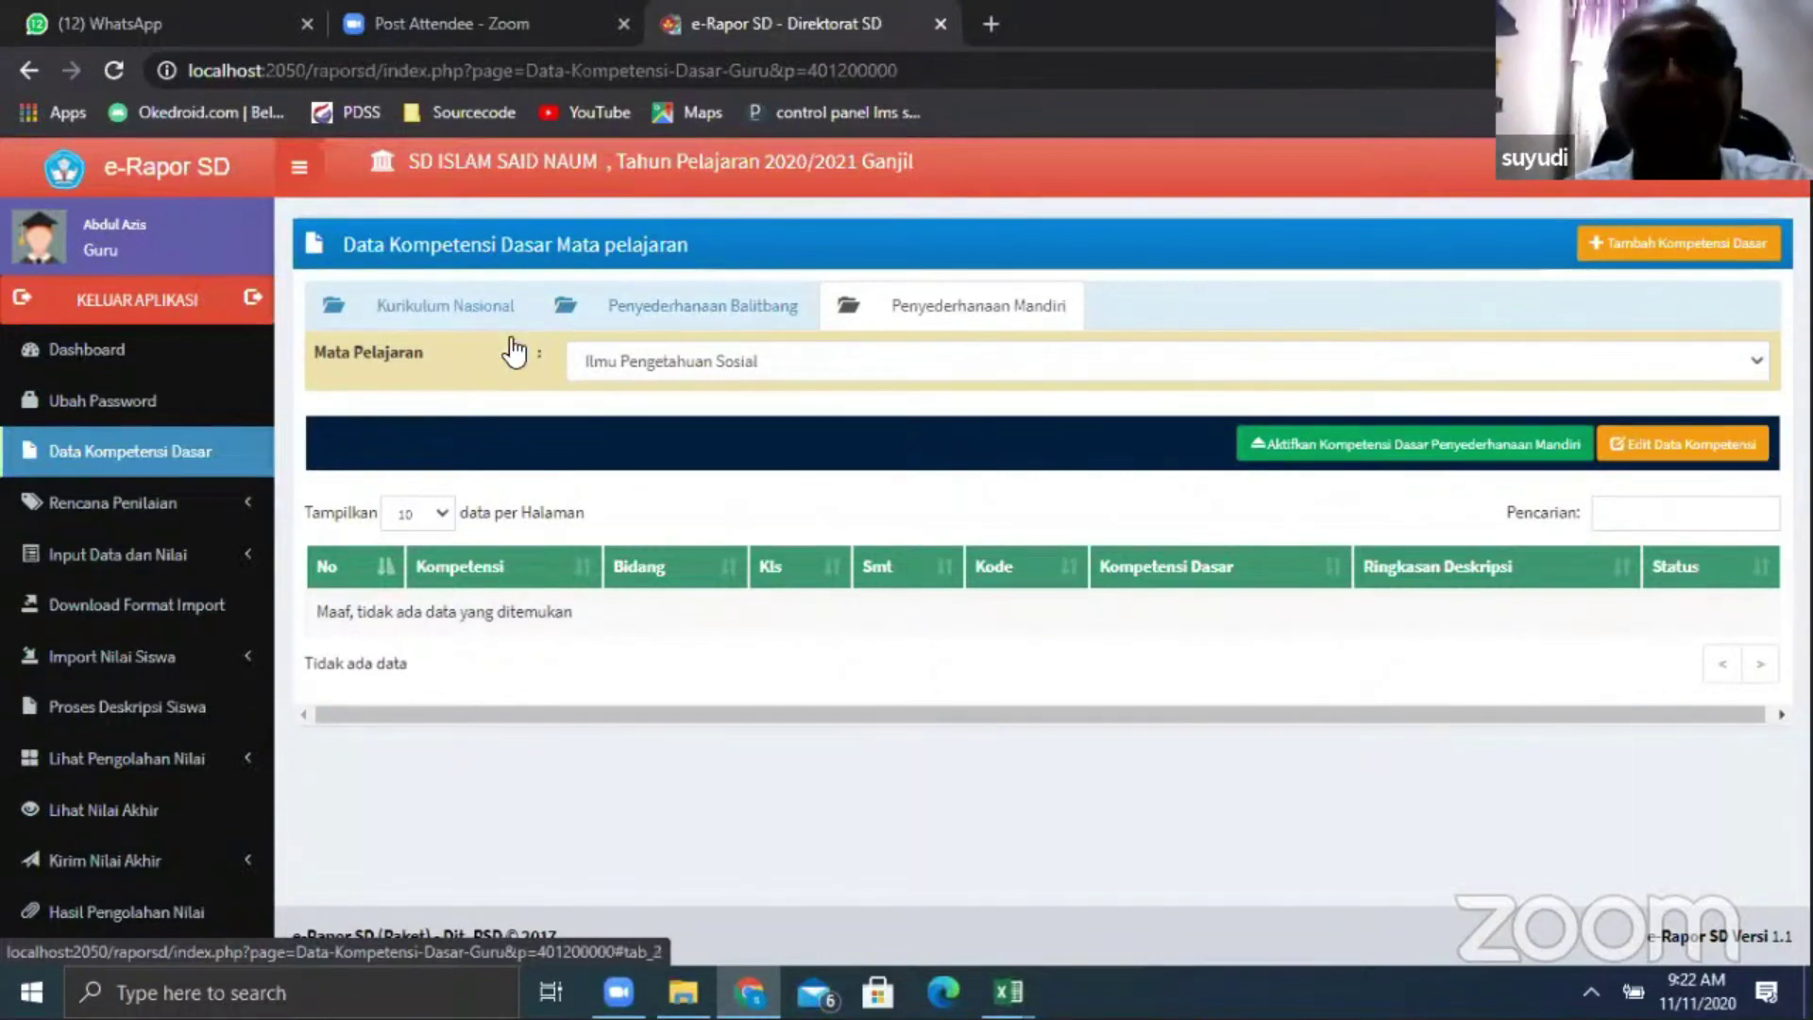
{"action": "left_click", "coordinate": [406, 314]}
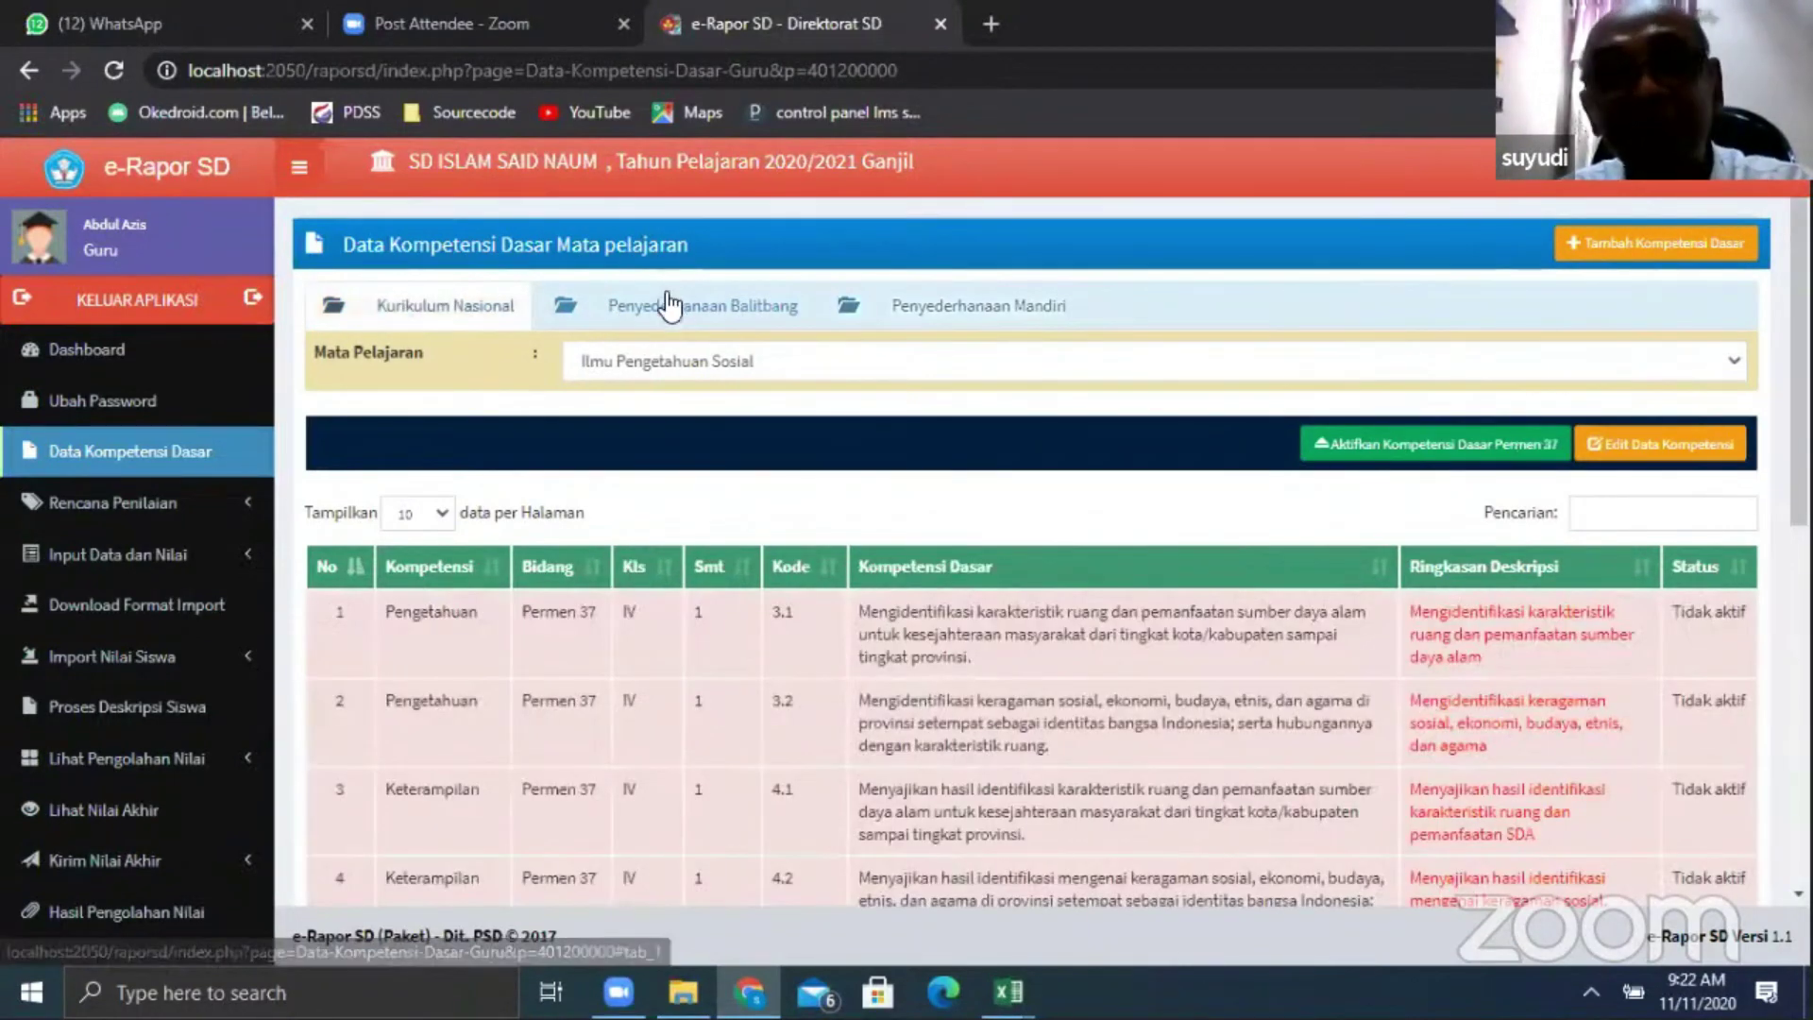
{"action": "left_click", "coordinate": [715, 312]}
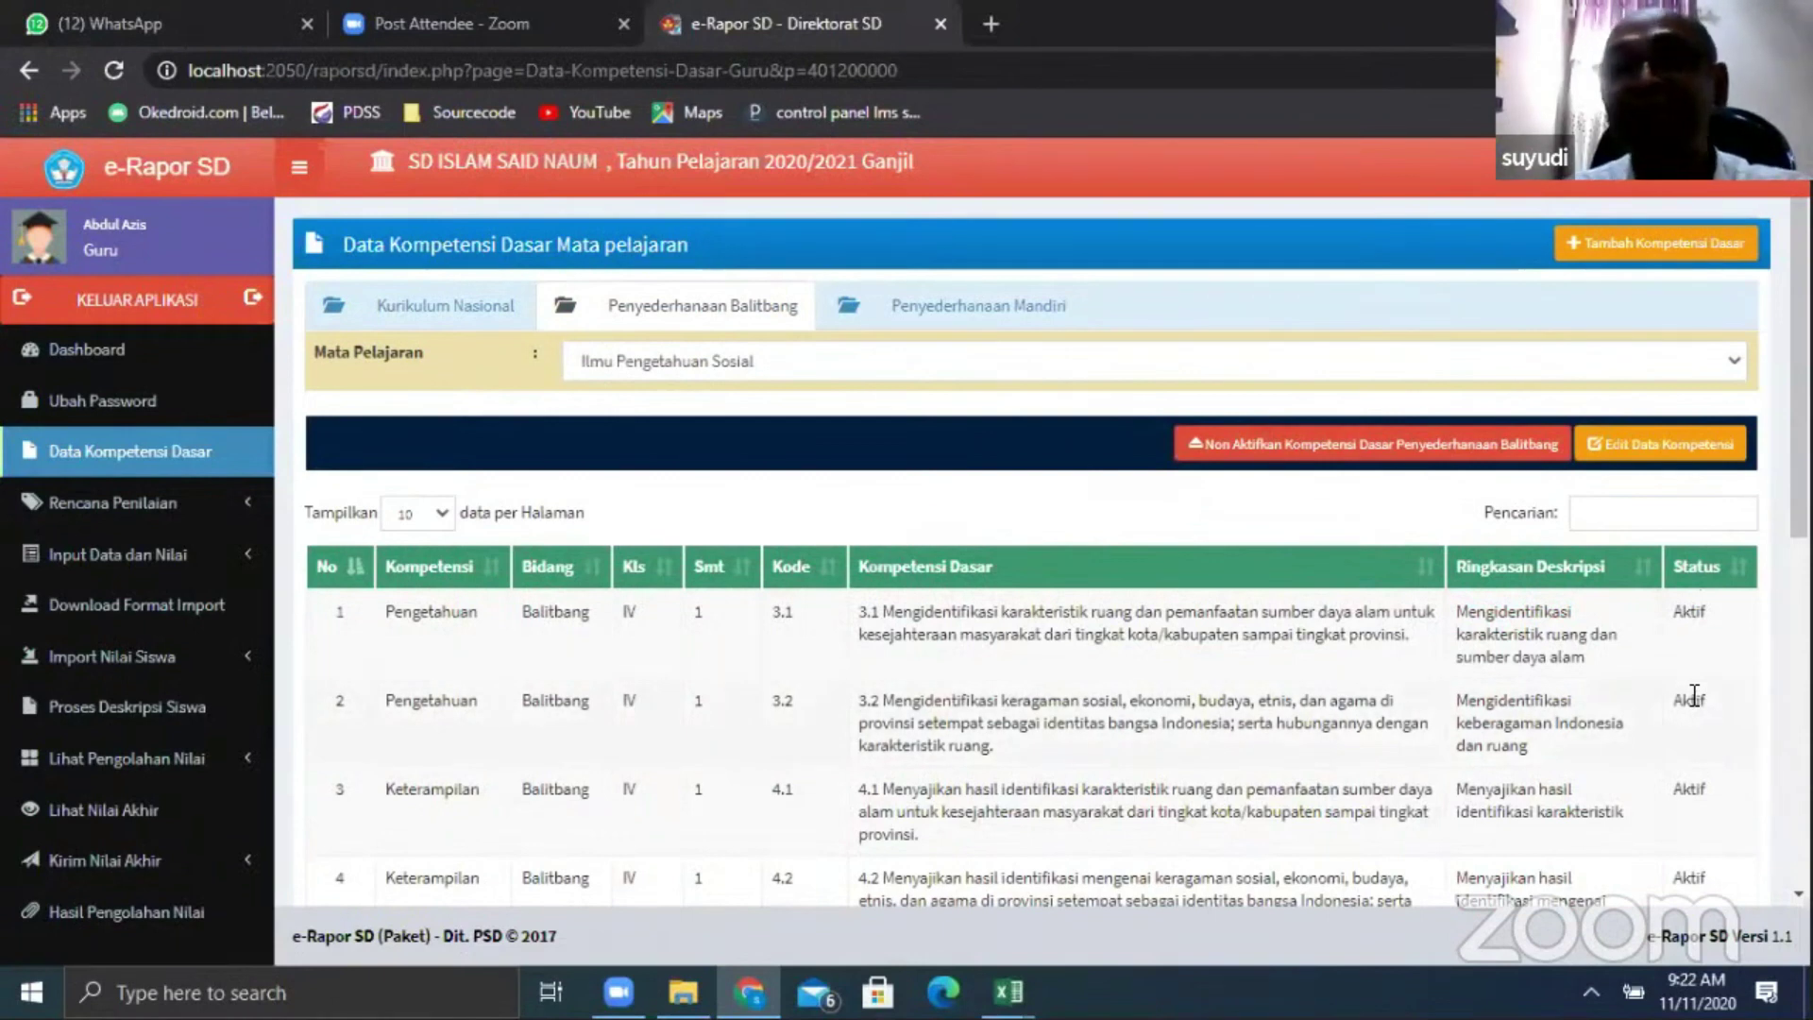
Reactivate the Permen 37 basic competencies for Ilmu Pengetahuan Sosial in Kurikulum Nasional
{"action": "left_click", "coordinate": [439, 310]}
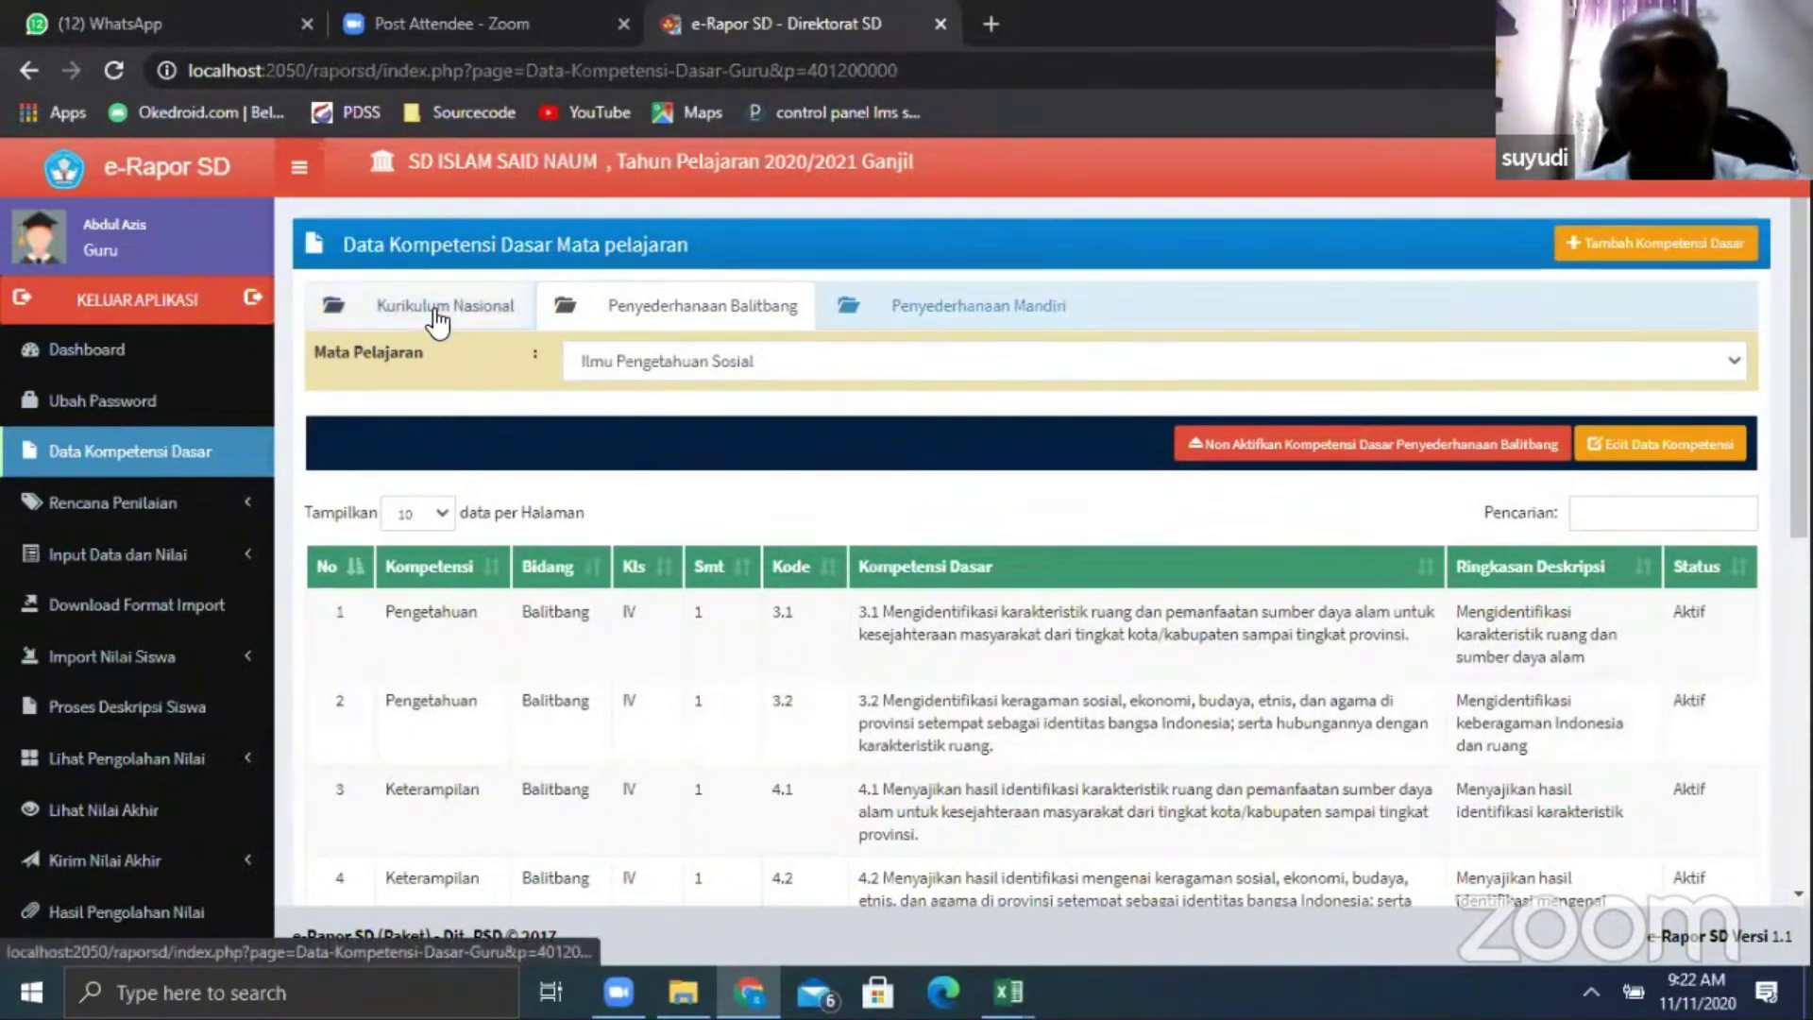
{"action": "left_click", "coordinate": [1422, 444]}
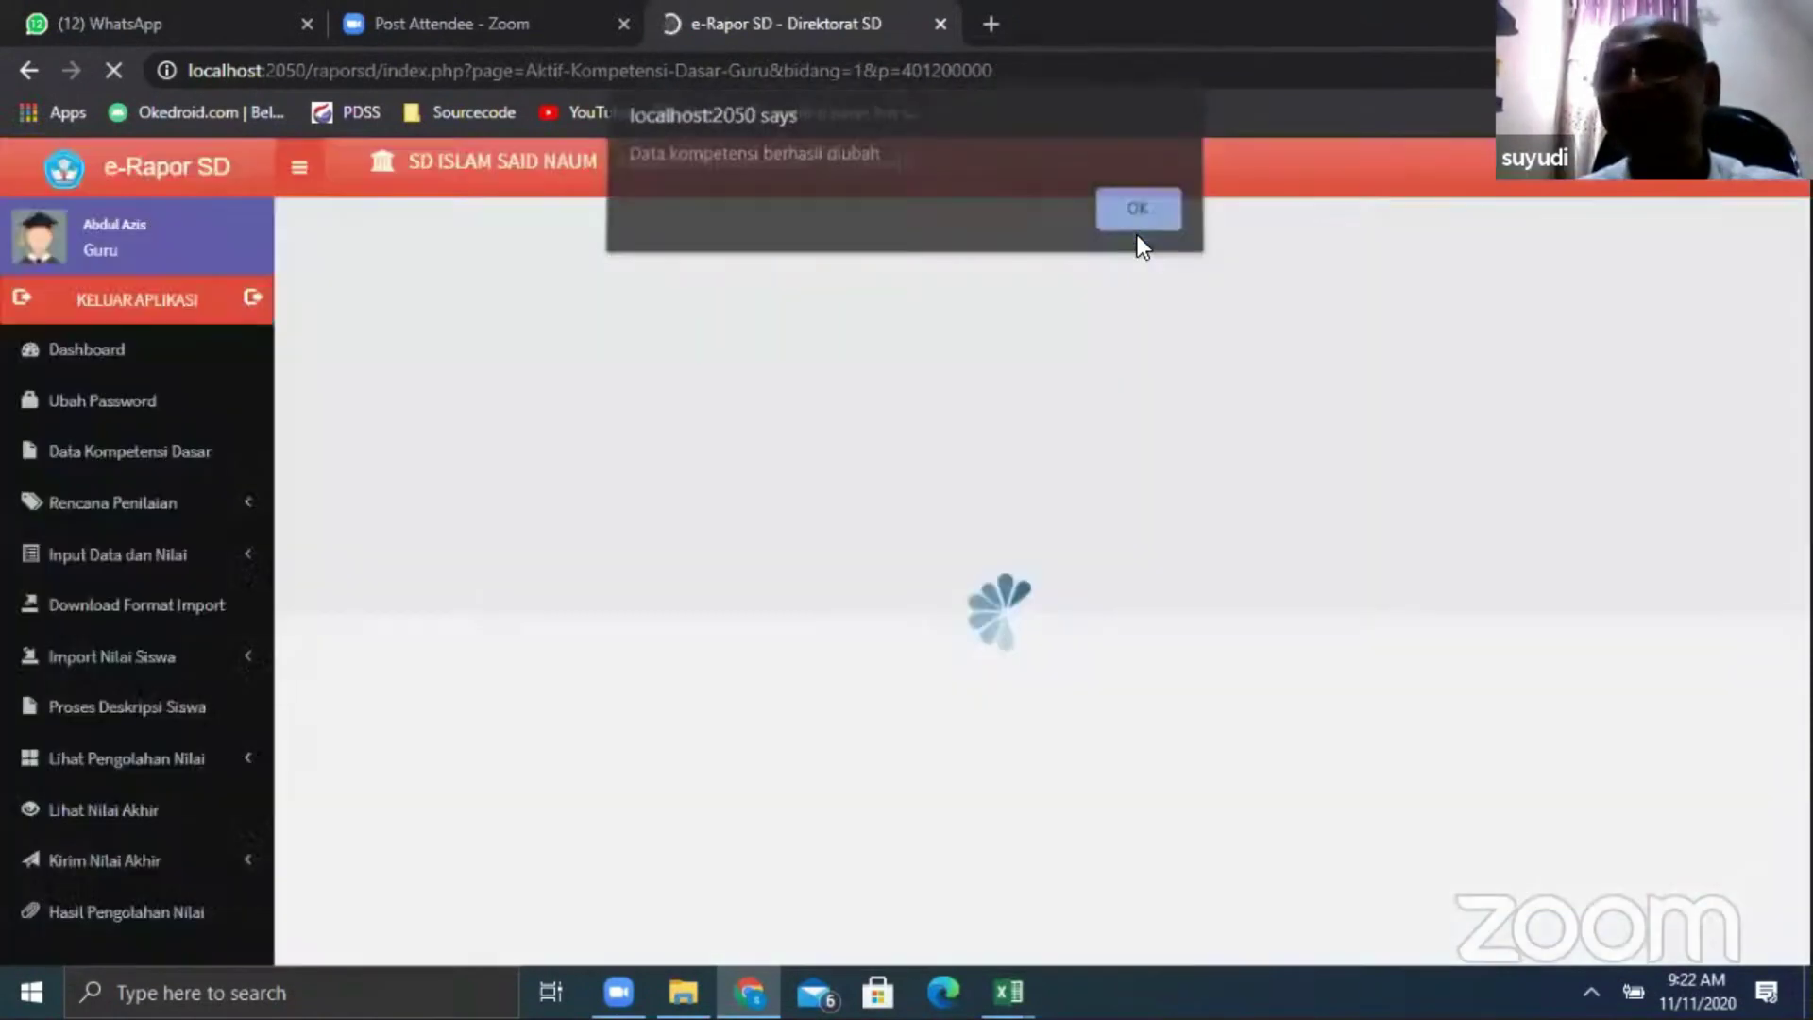
{"action": "left_click", "coordinate": [1137, 227]}
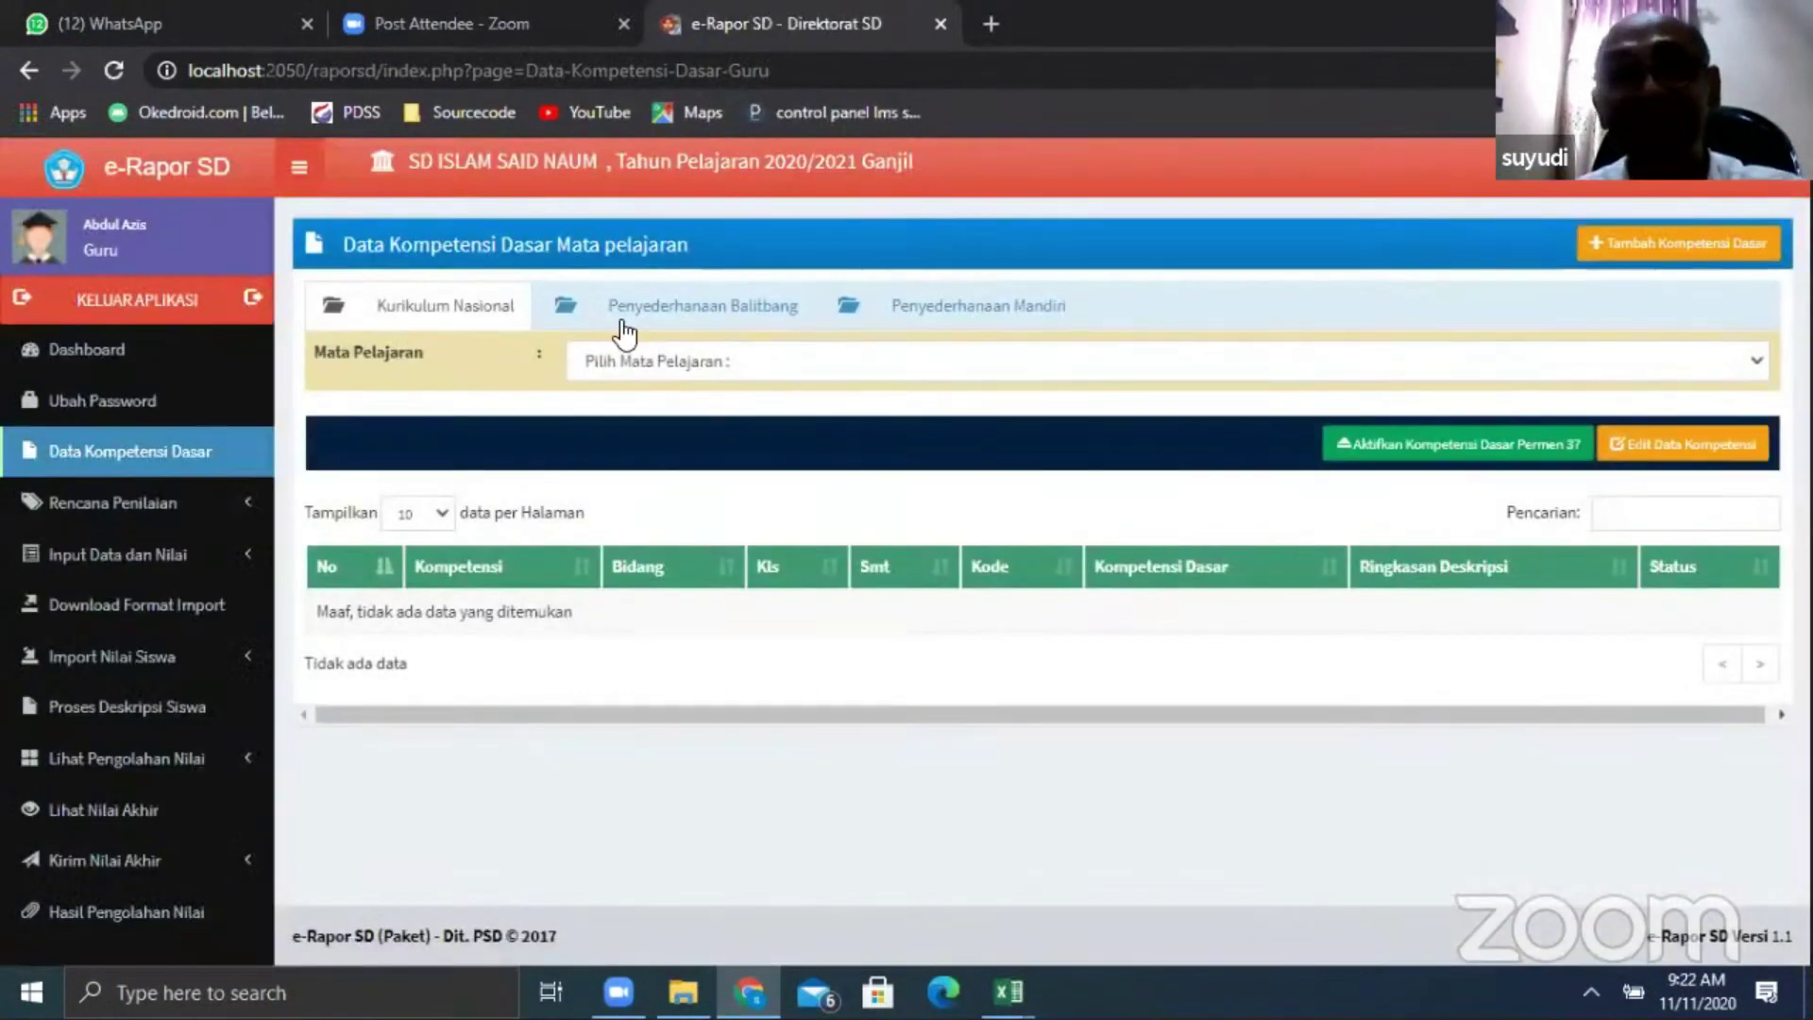
List the Ilmu Pengetahuan Sosial competencies again and view the Penyederhanaan Balitbang set
{"action": "left_click", "coordinate": [622, 370]}
{"action": "left_click", "coordinate": [644, 436]}
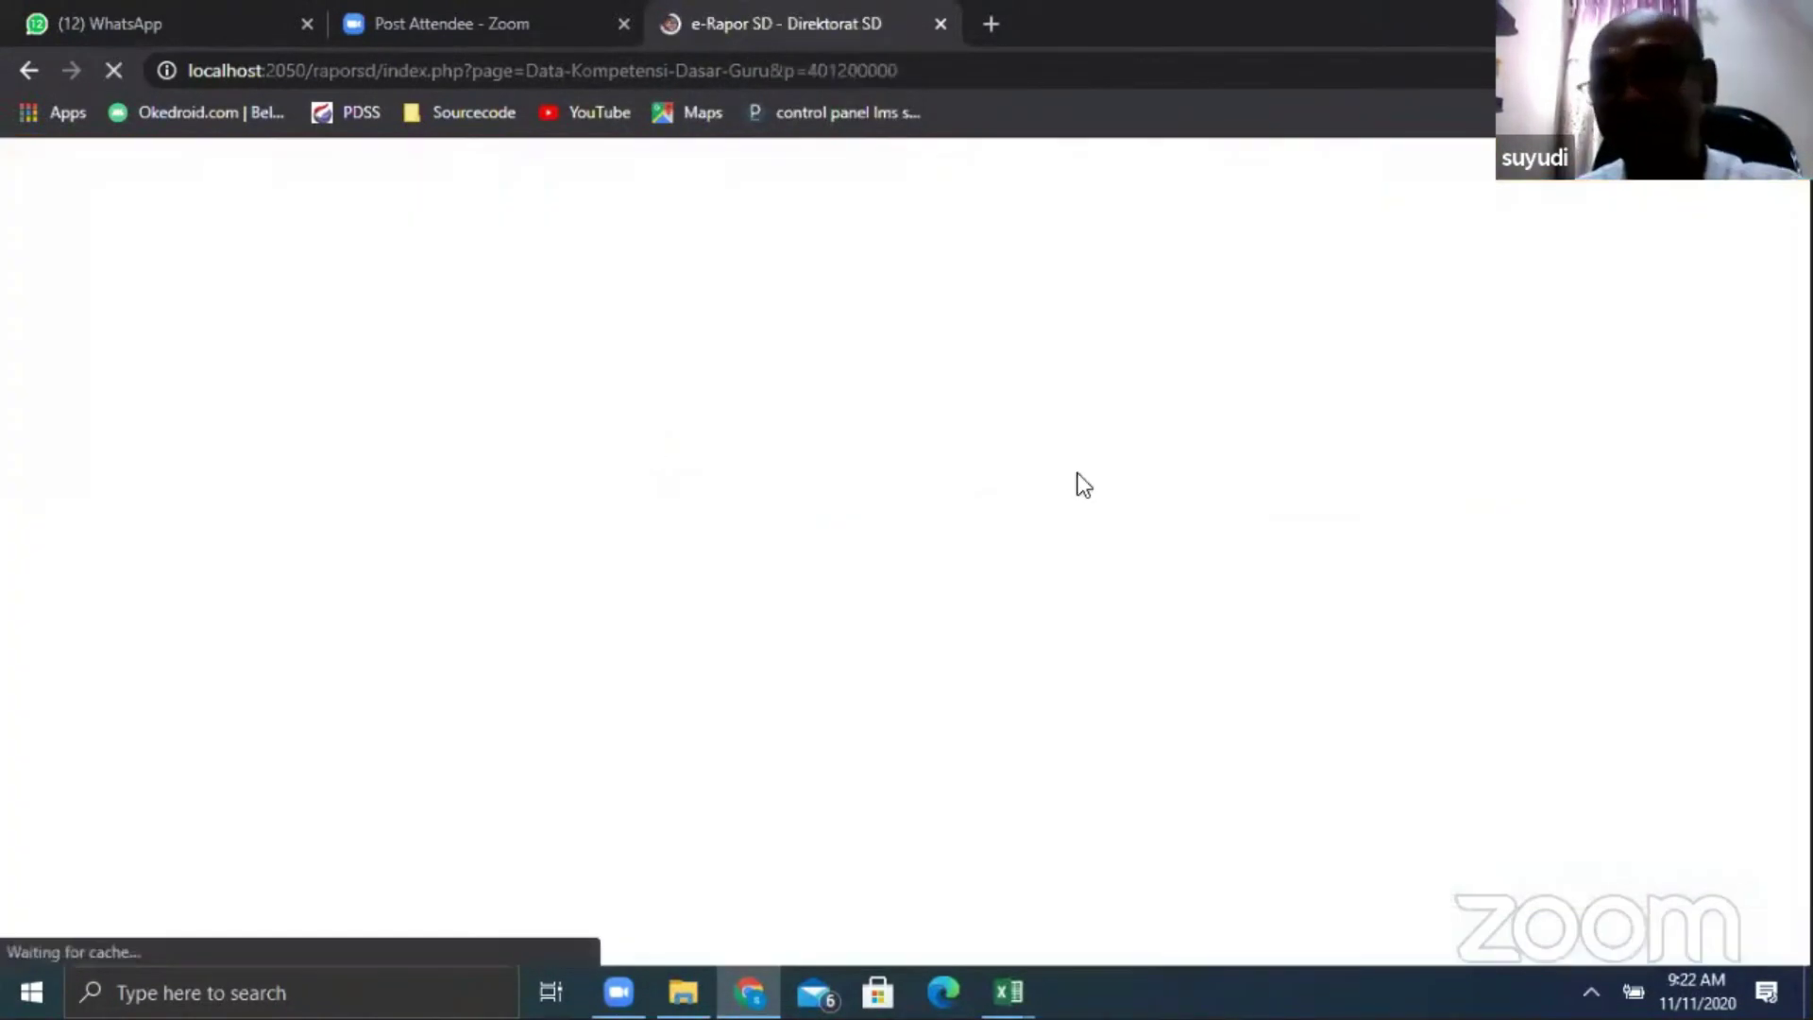
{"action": "left_click", "coordinate": [698, 305]}
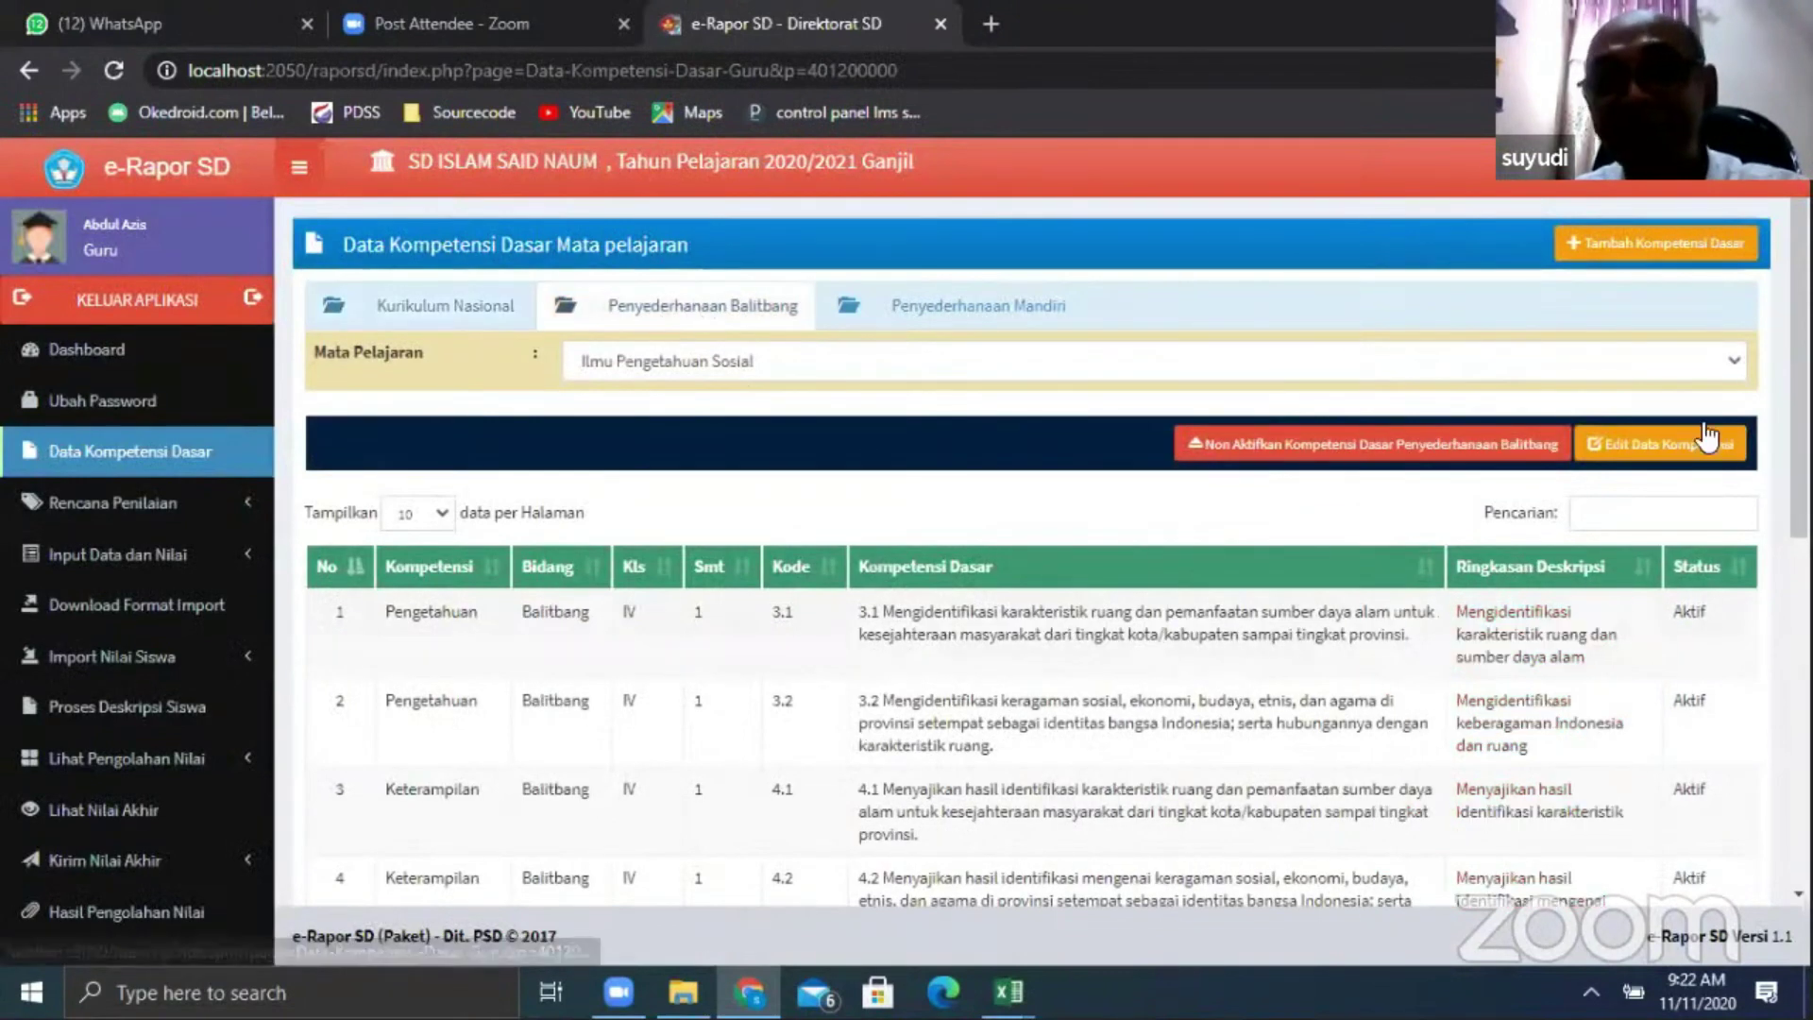
Try to start a Rencana Nilai Pengetahuan for Kelas 5 A, subject Ilmu Pengetahuan Sosial, with 3 daily assessments (PH)
{"action": "left_click", "coordinate": [144, 506]}
{"action": "left_click", "coordinate": [161, 559]}
{"action": "left_click", "coordinate": [653, 315]}
{"action": "left_click", "coordinate": [638, 398]}
{"action": "left_click", "coordinate": [643, 374]}
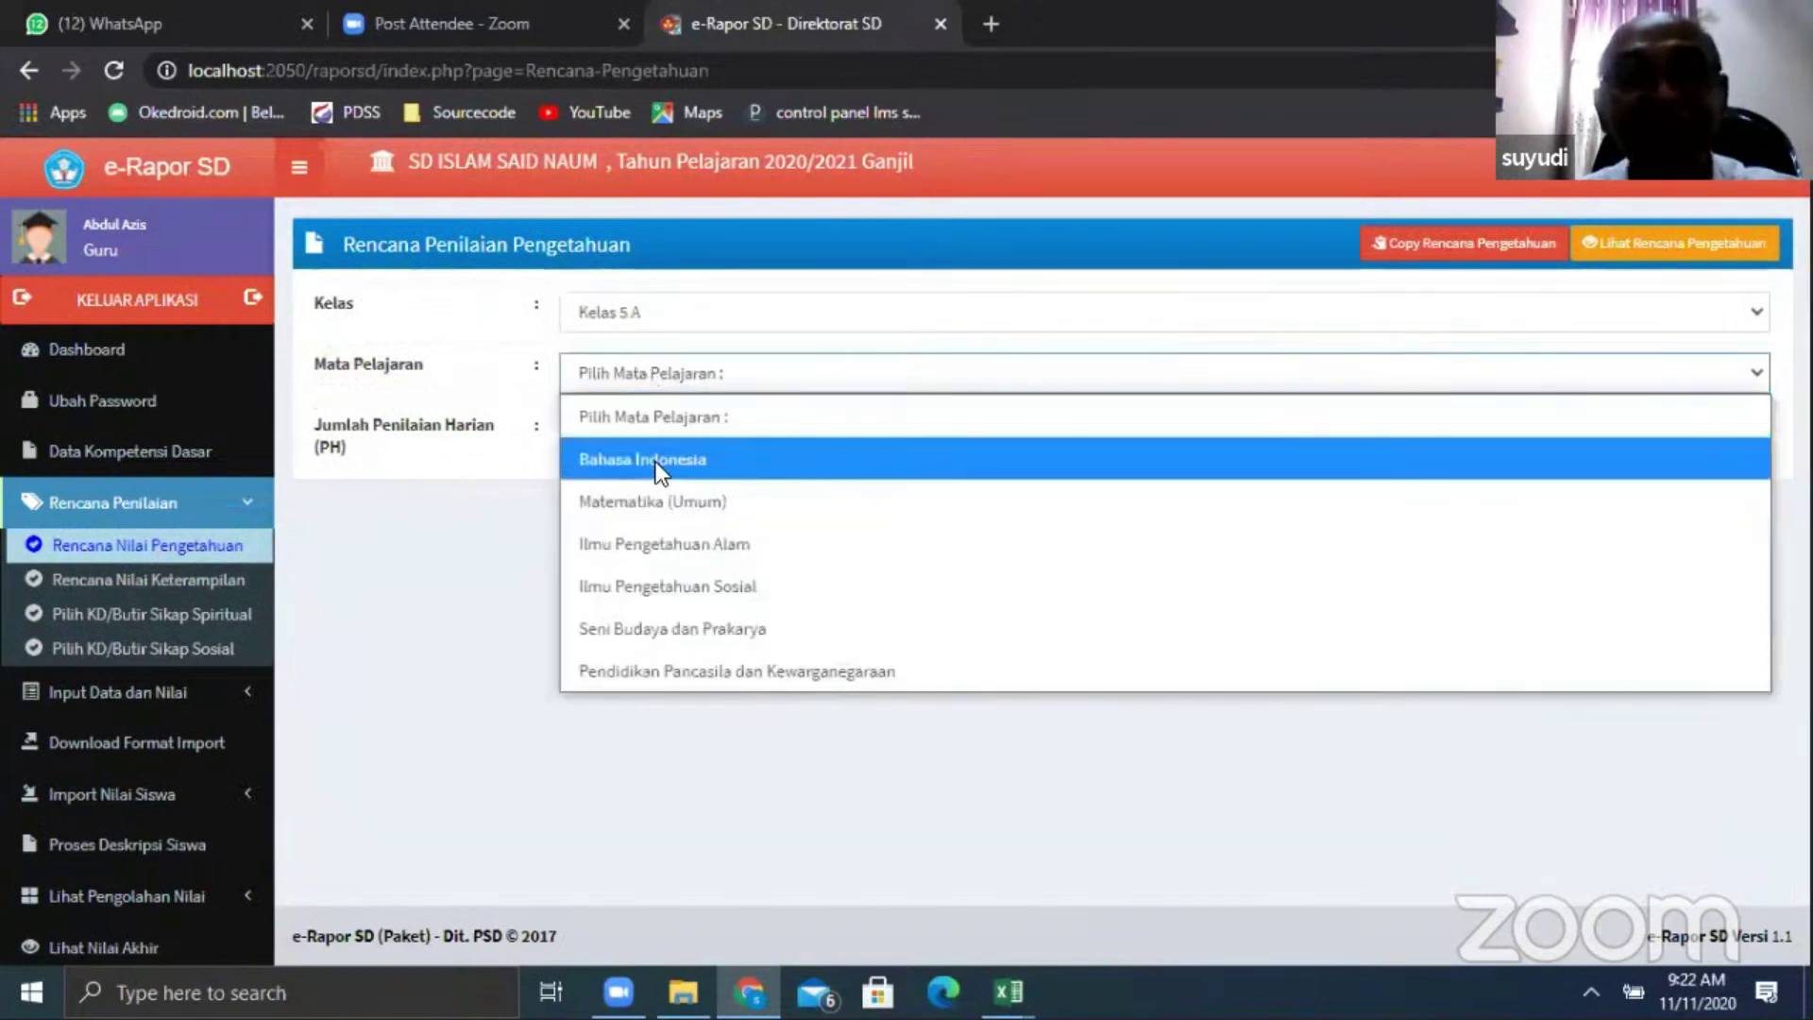
{"action": "left_click", "coordinate": [665, 583]}
{"action": "left_click", "coordinate": [659, 436]}
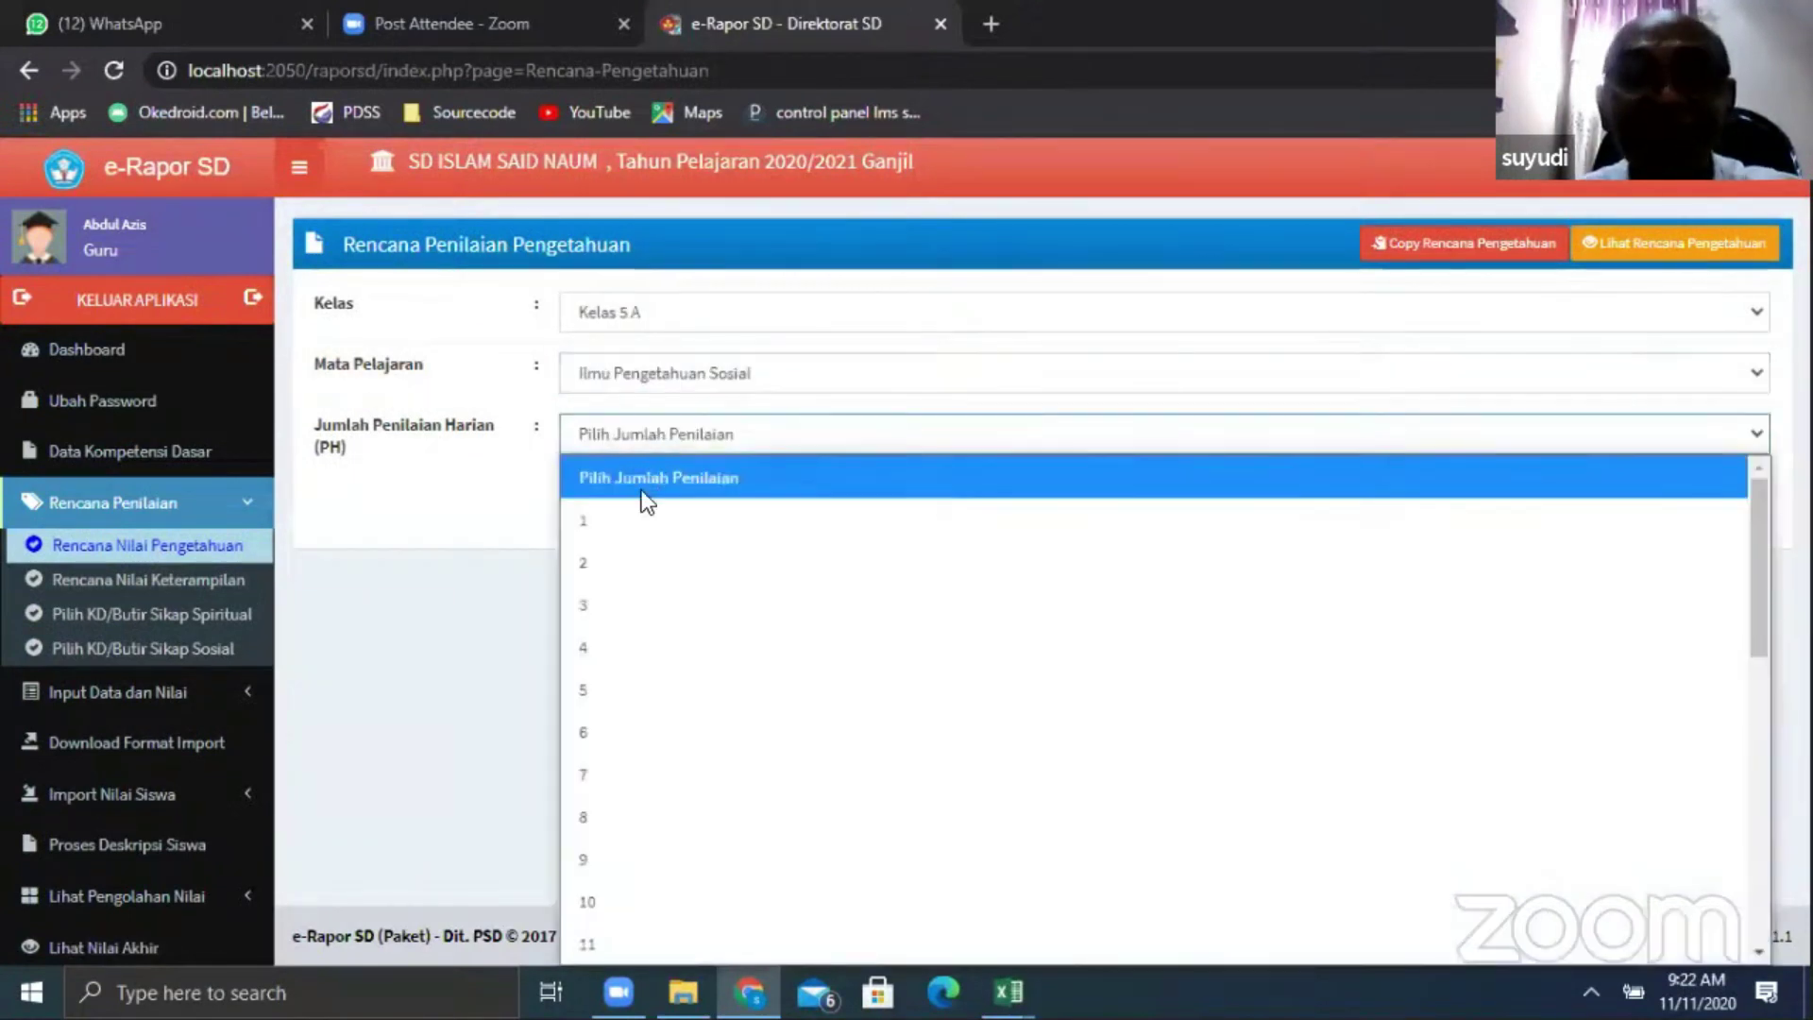
{"action": "left_click", "coordinate": [610, 604]}
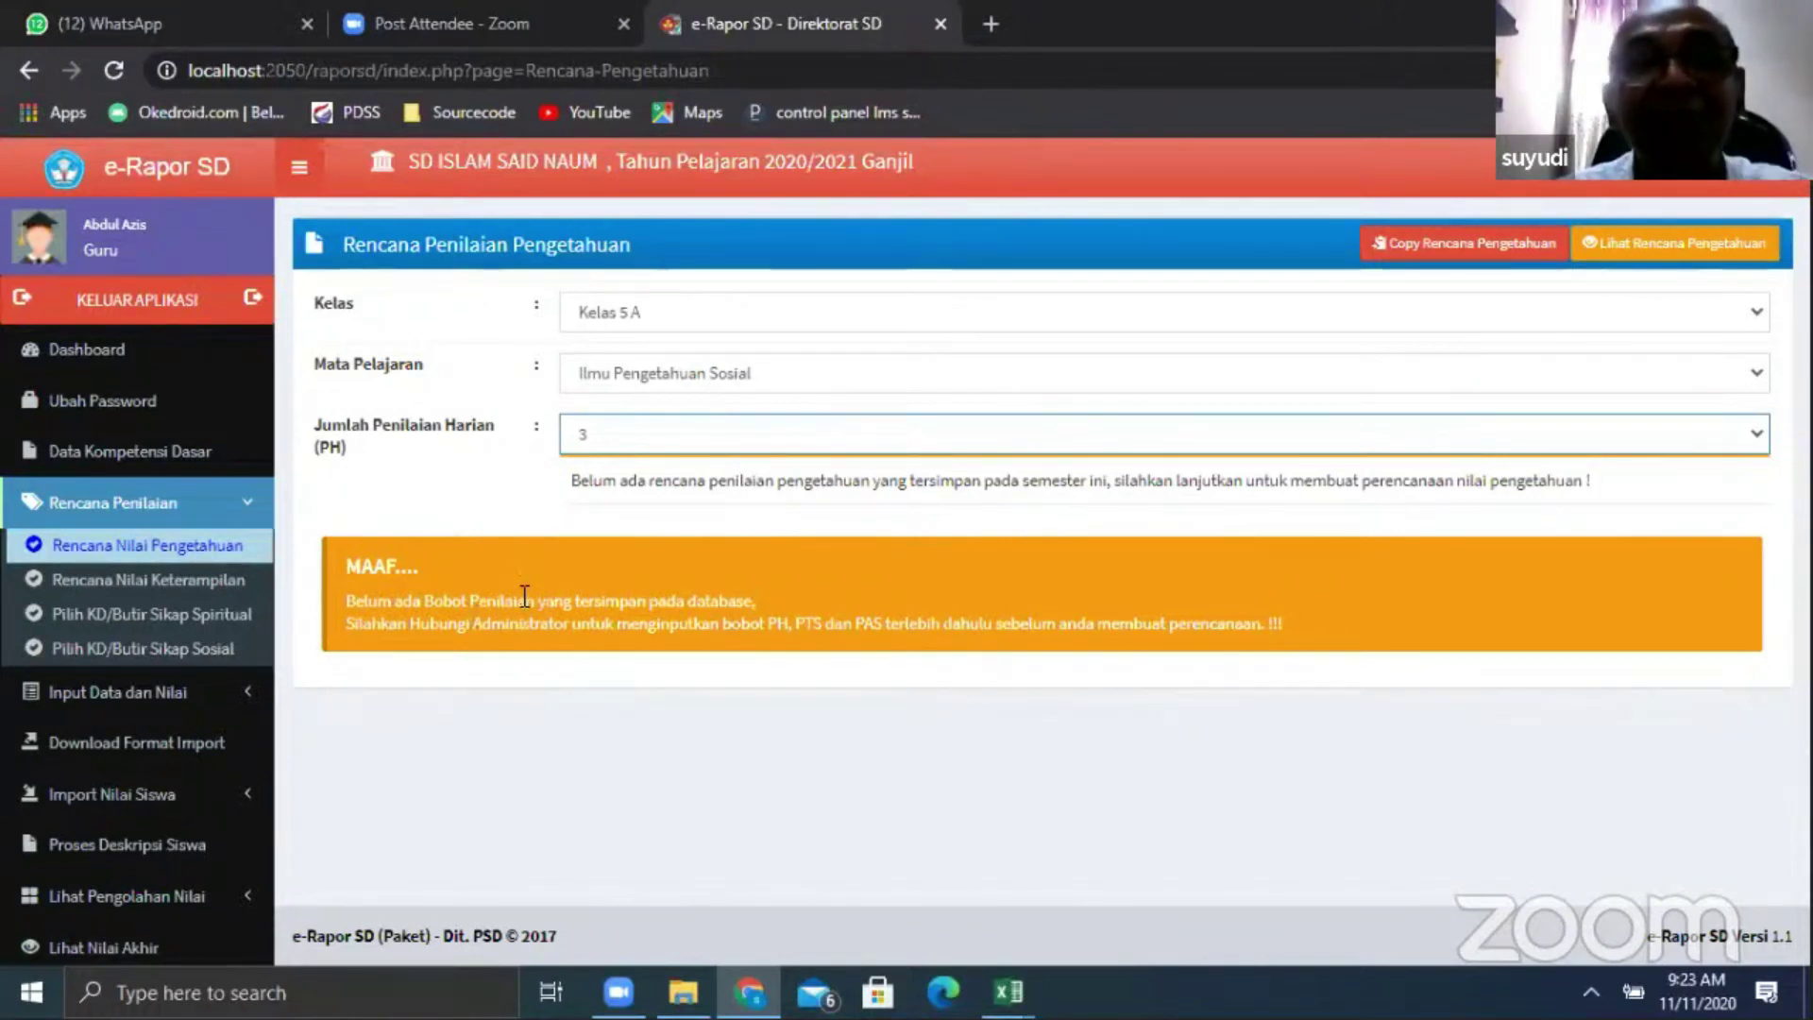
Try the knowledge assessment plan with the subject Bahasa Indonesia and 3 daily assessments (PH)
{"action": "left_click", "coordinate": [633, 436]}
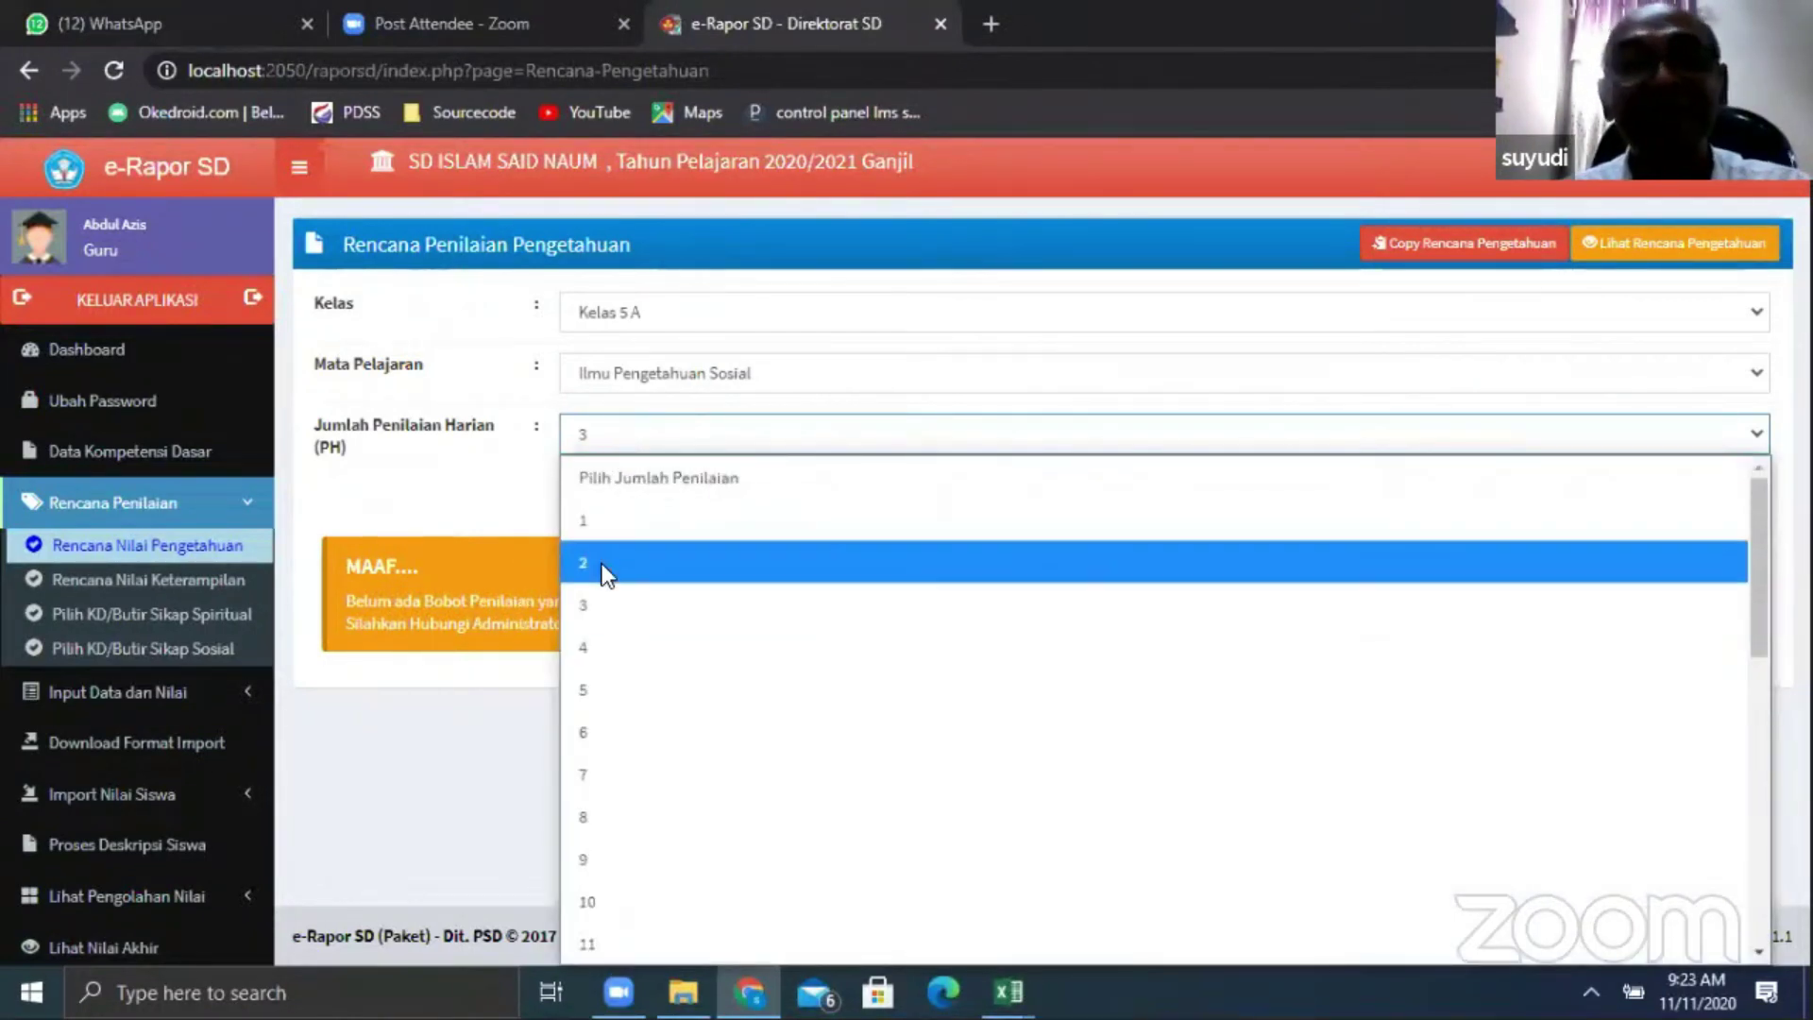
{"action": "left_click", "coordinate": [639, 383]}
{"action": "left_click", "coordinate": [647, 455]}
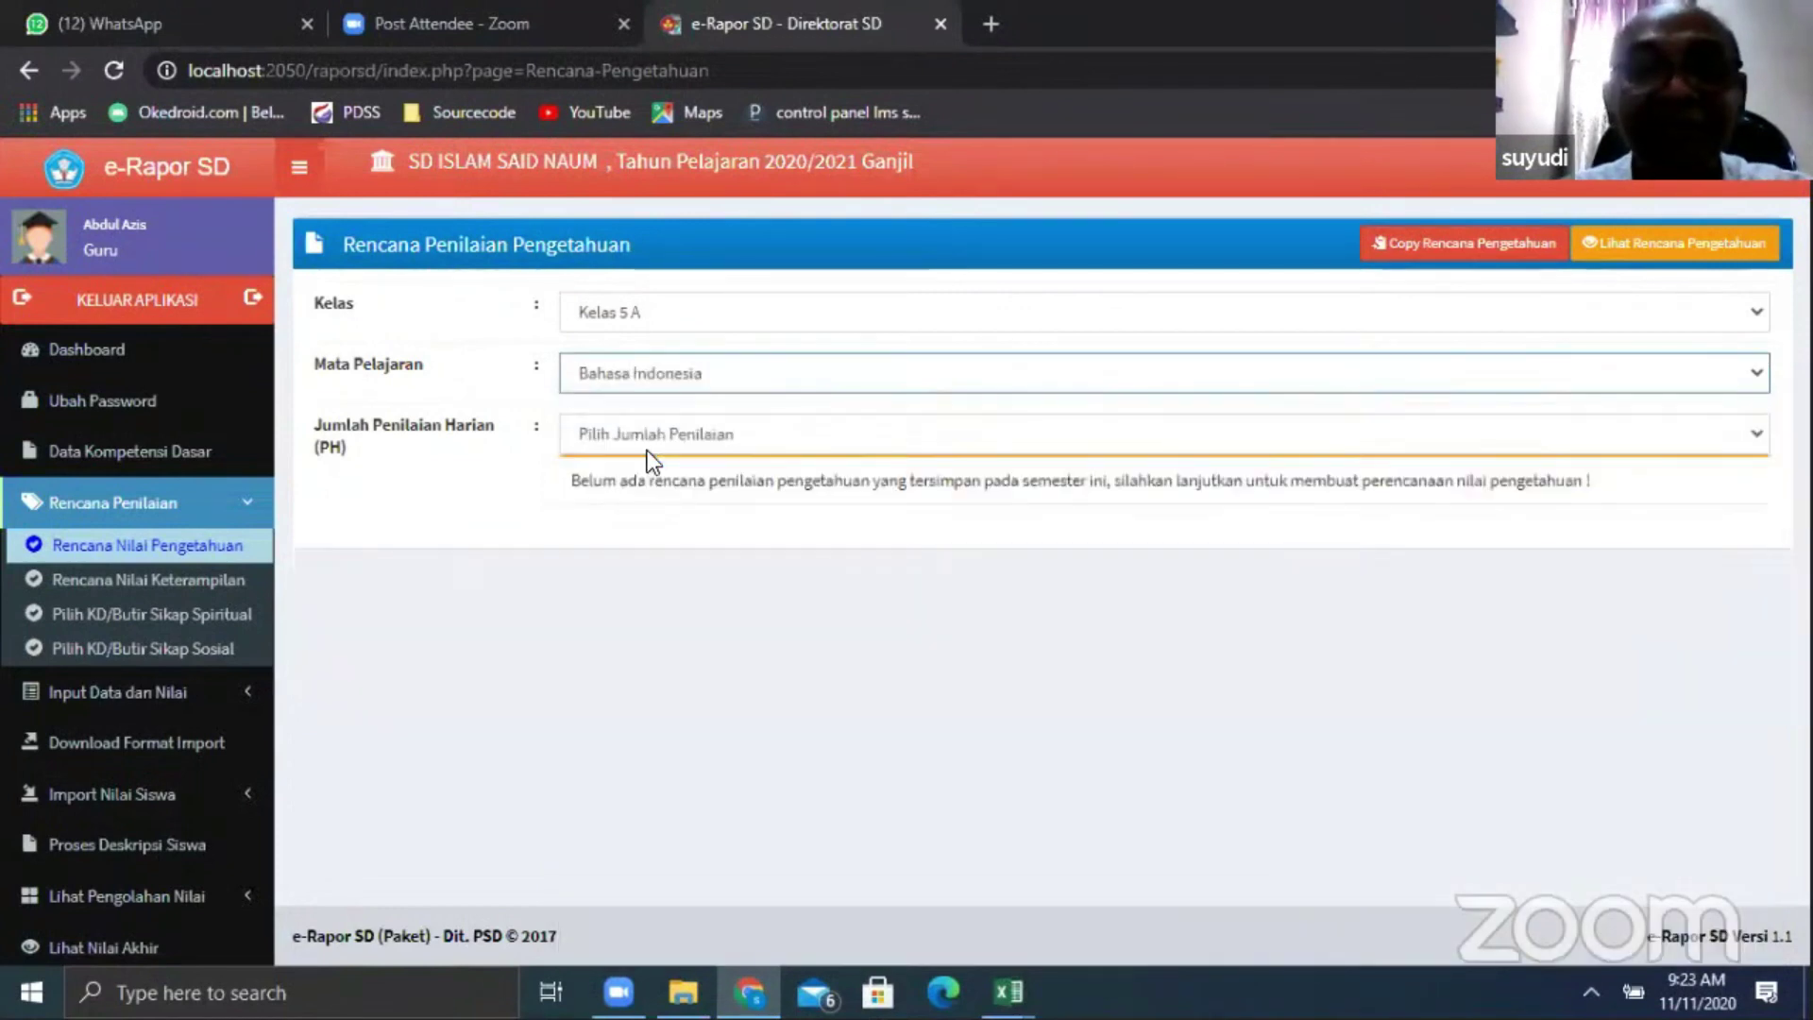
{"action": "left_click", "coordinate": [644, 440]}
{"action": "left_click", "coordinate": [620, 595]}
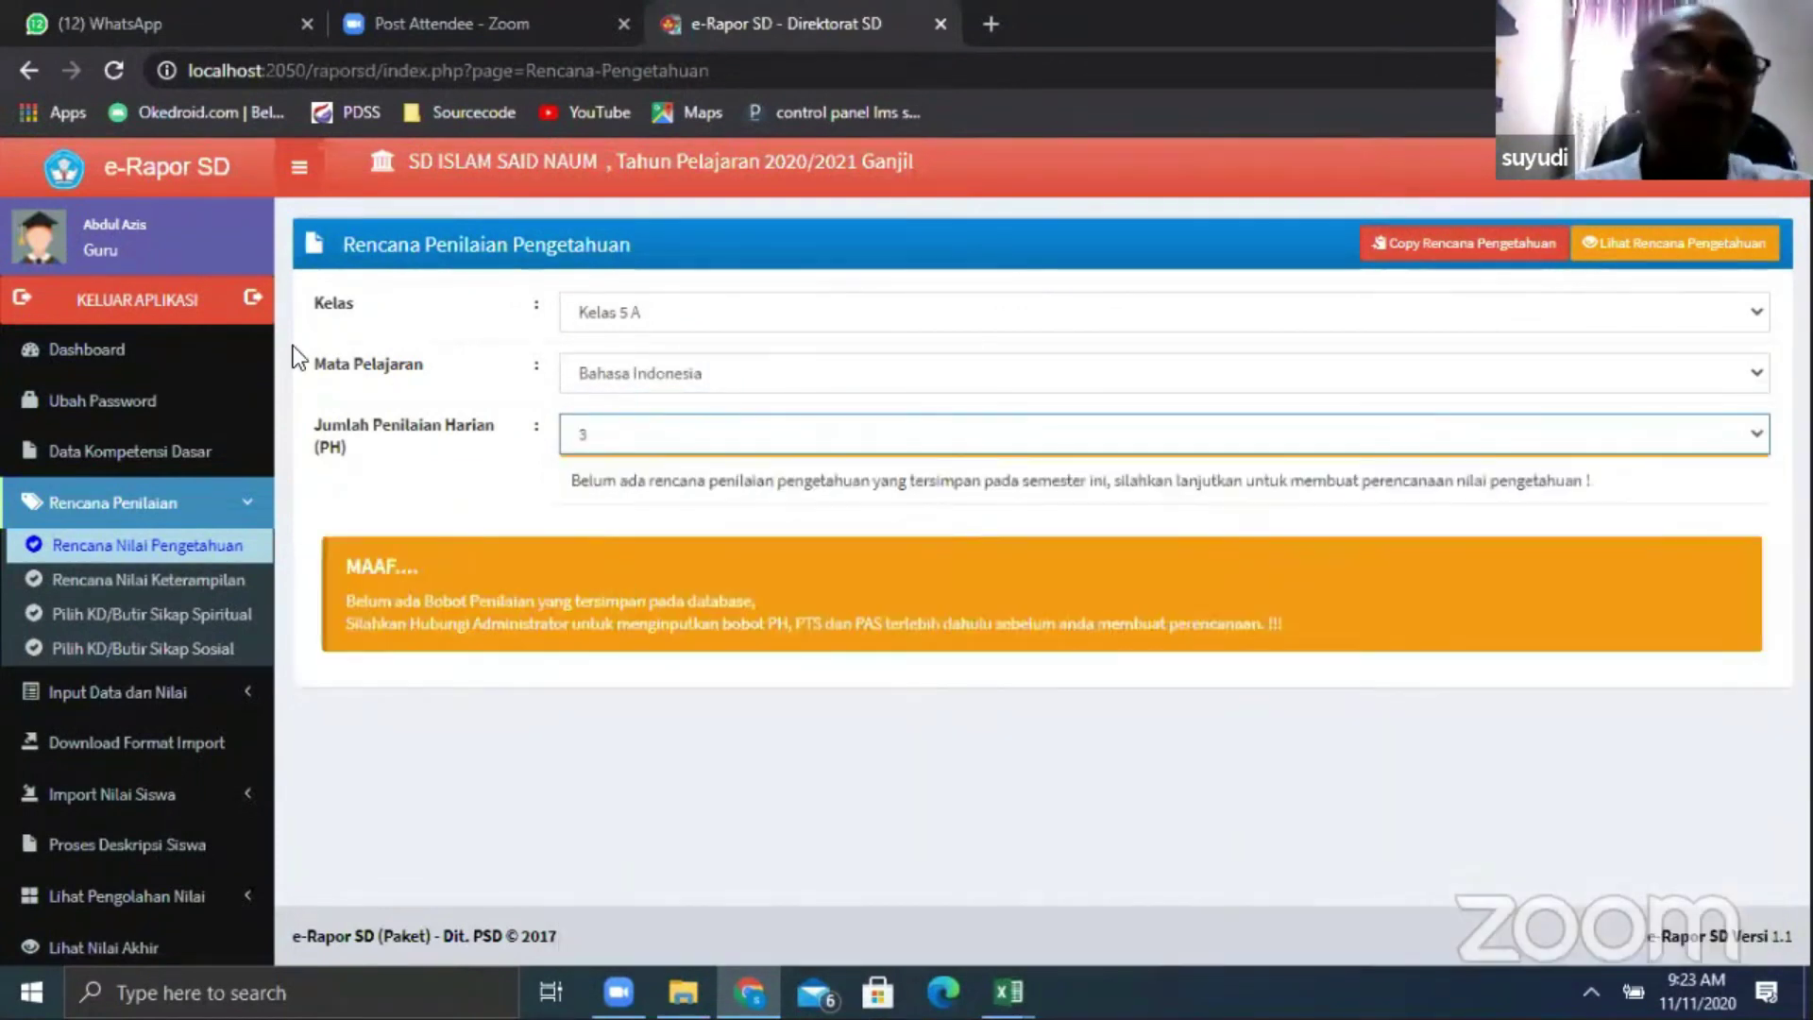
Log out of the teacher account and log in at the Admin level with the saved admin username and password
{"action": "left_click", "coordinate": [132, 302]}
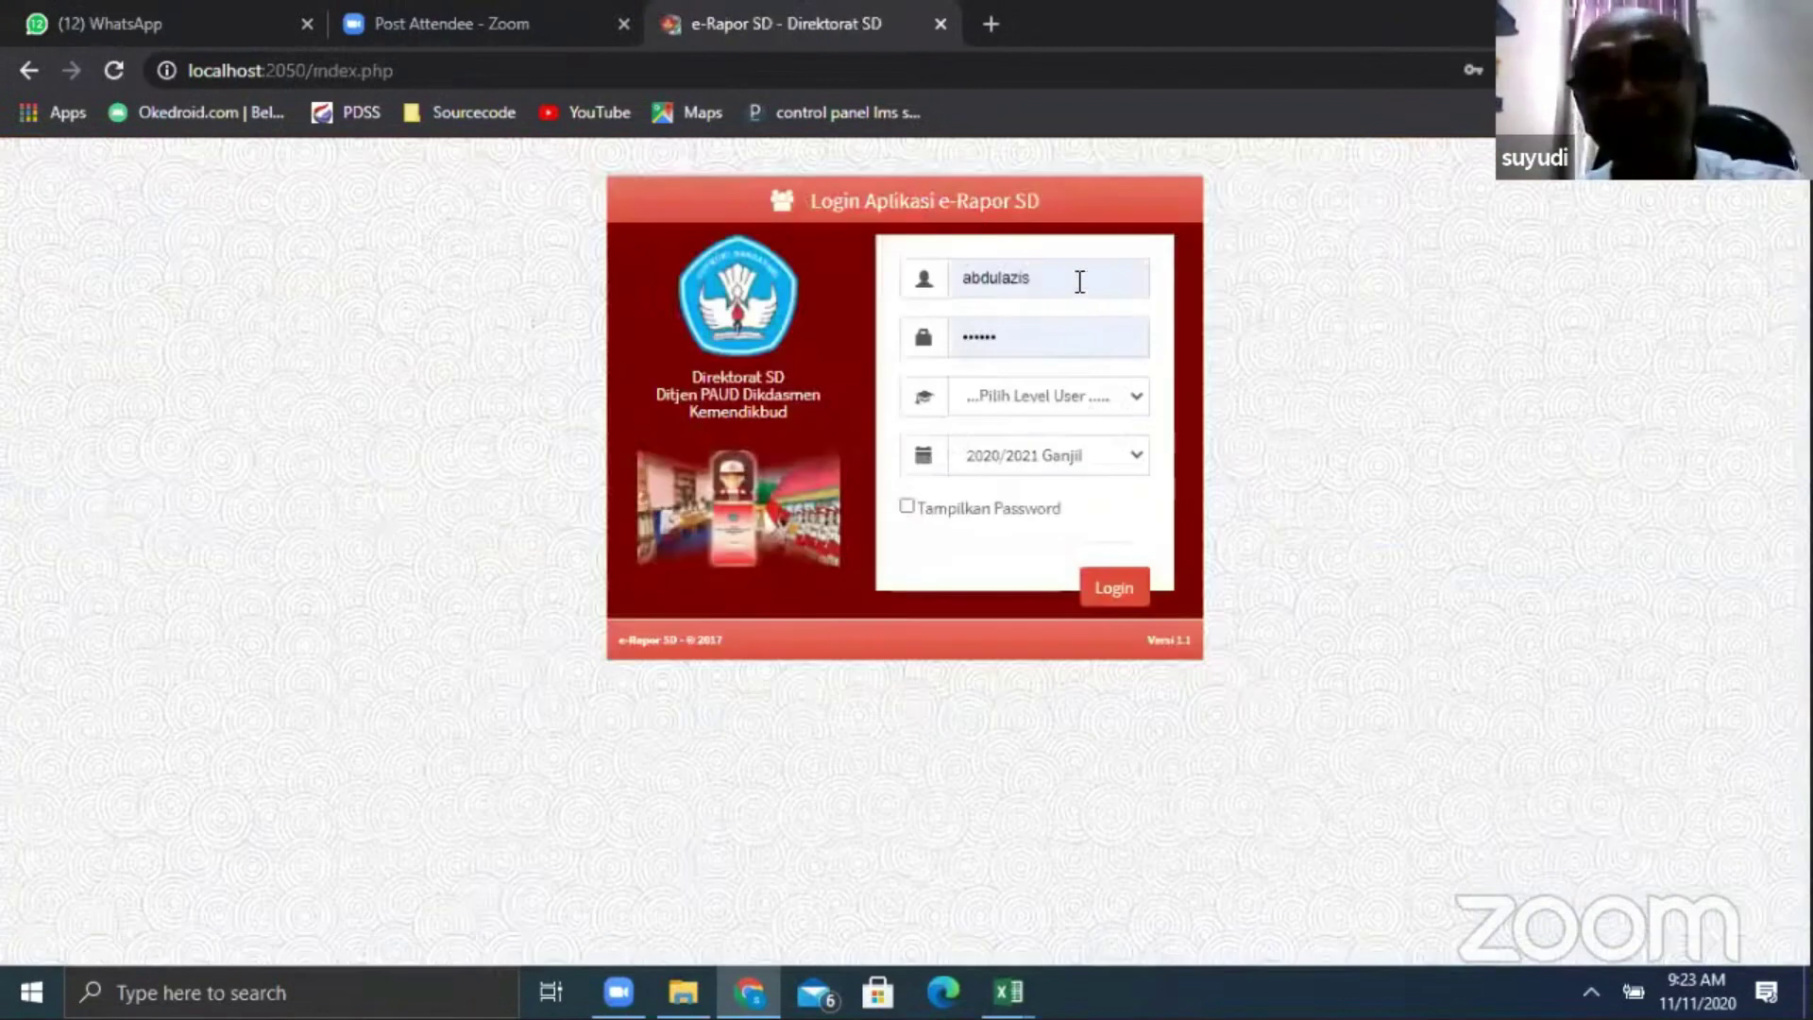
{"action": "left_click", "coordinate": [1079, 281]}
{"action": "left_click", "coordinate": [1001, 410]}
{"action": "left_click", "coordinate": [1000, 396]}
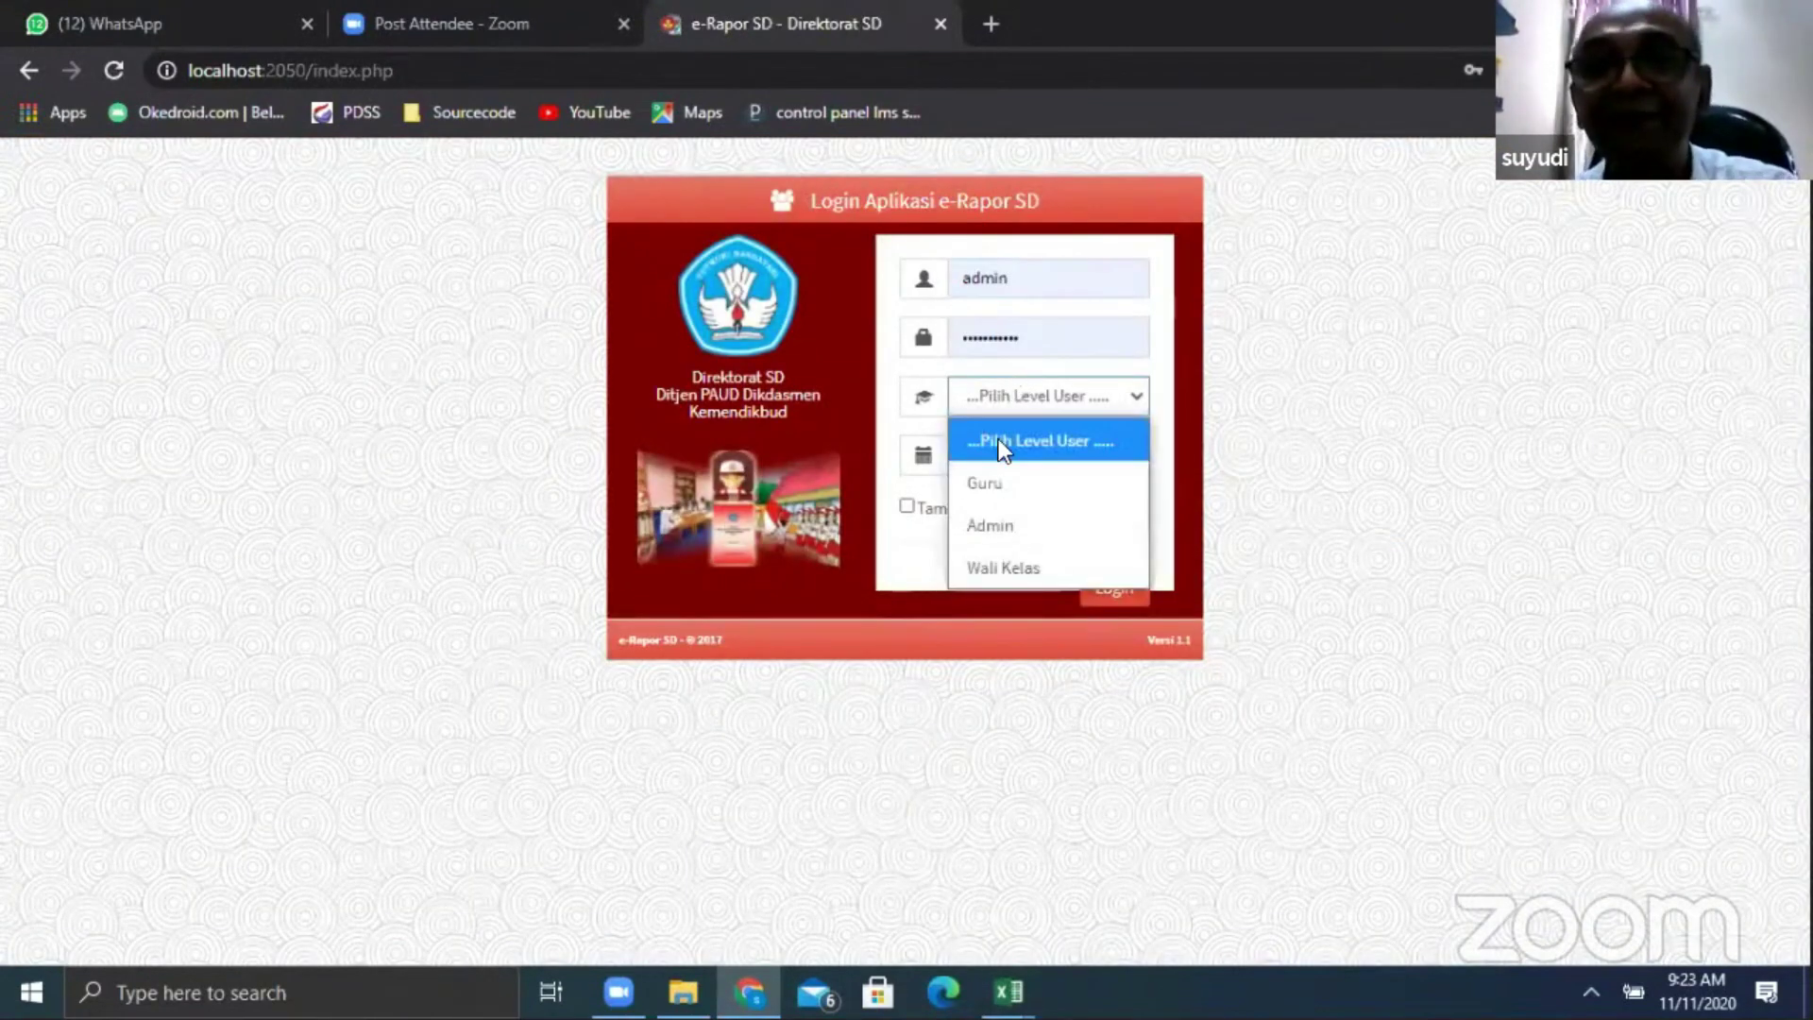
{"action": "left_click", "coordinate": [987, 525]}
{"action": "left_click", "coordinate": [1114, 593]}
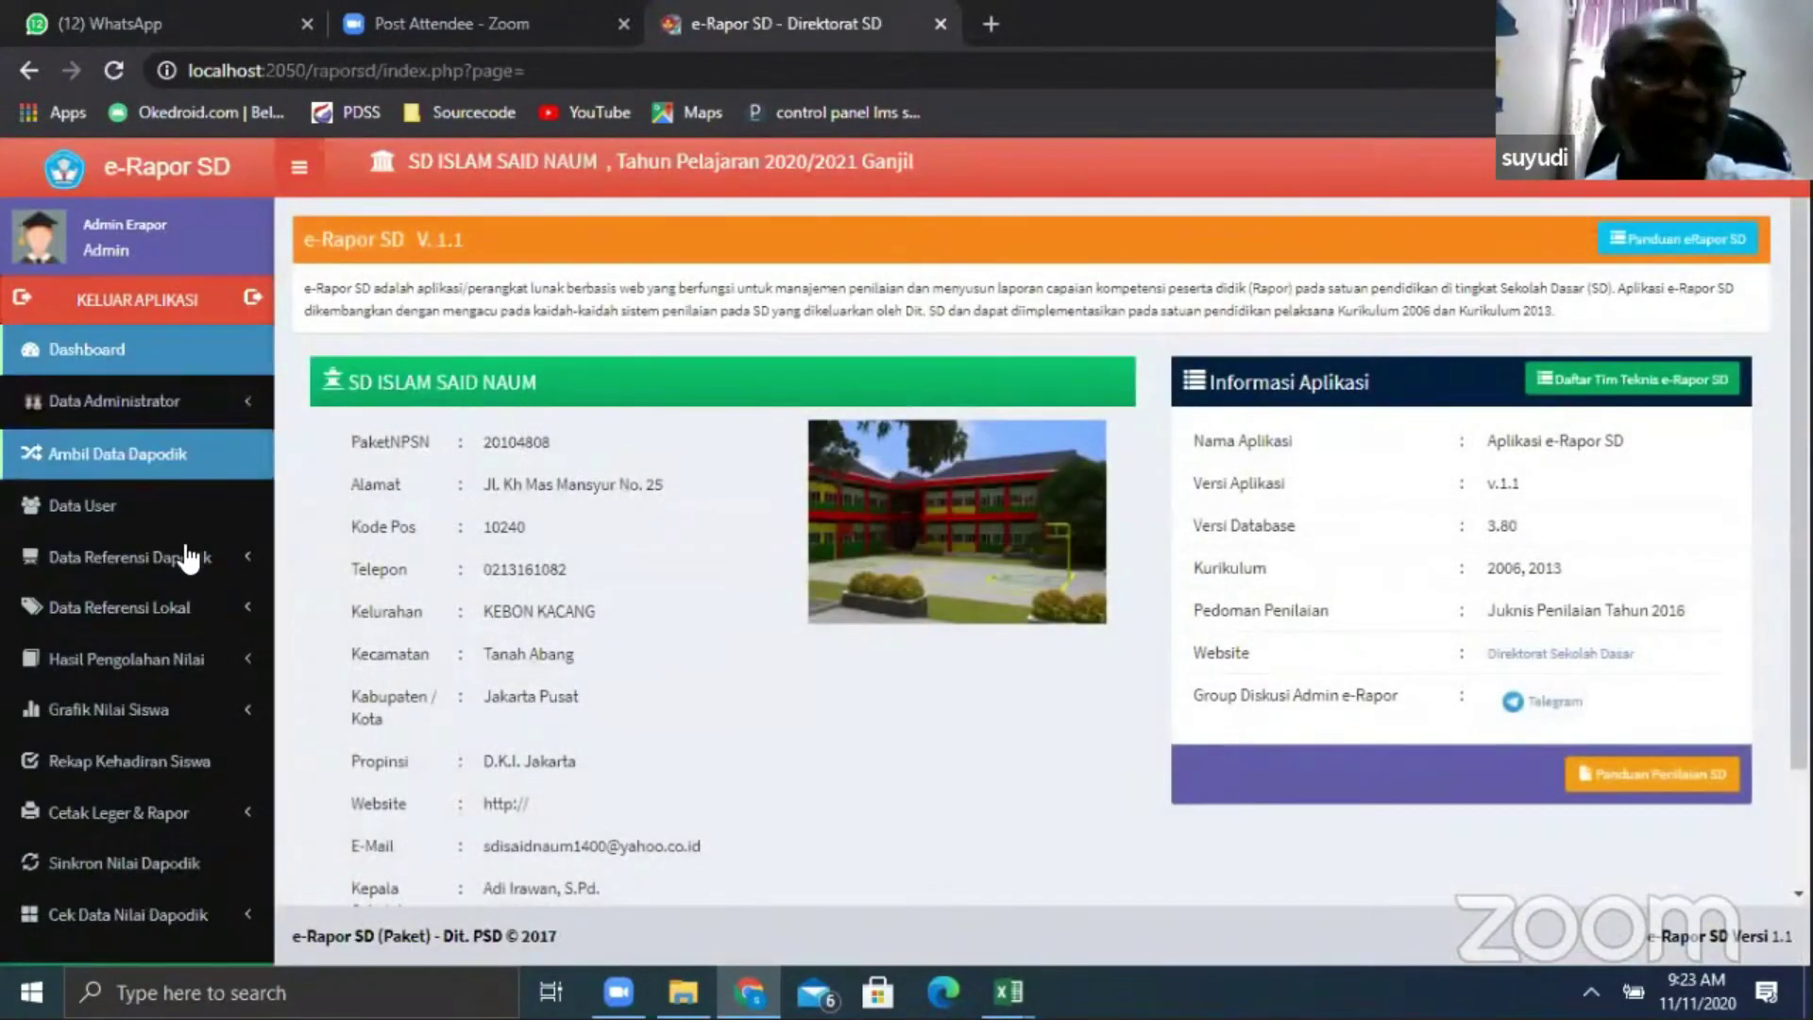
Open the Bobot PH, PTS dan PAS reference data for Kelas V and save the listed subject weights
{"action": "left_click", "coordinate": [161, 607]}
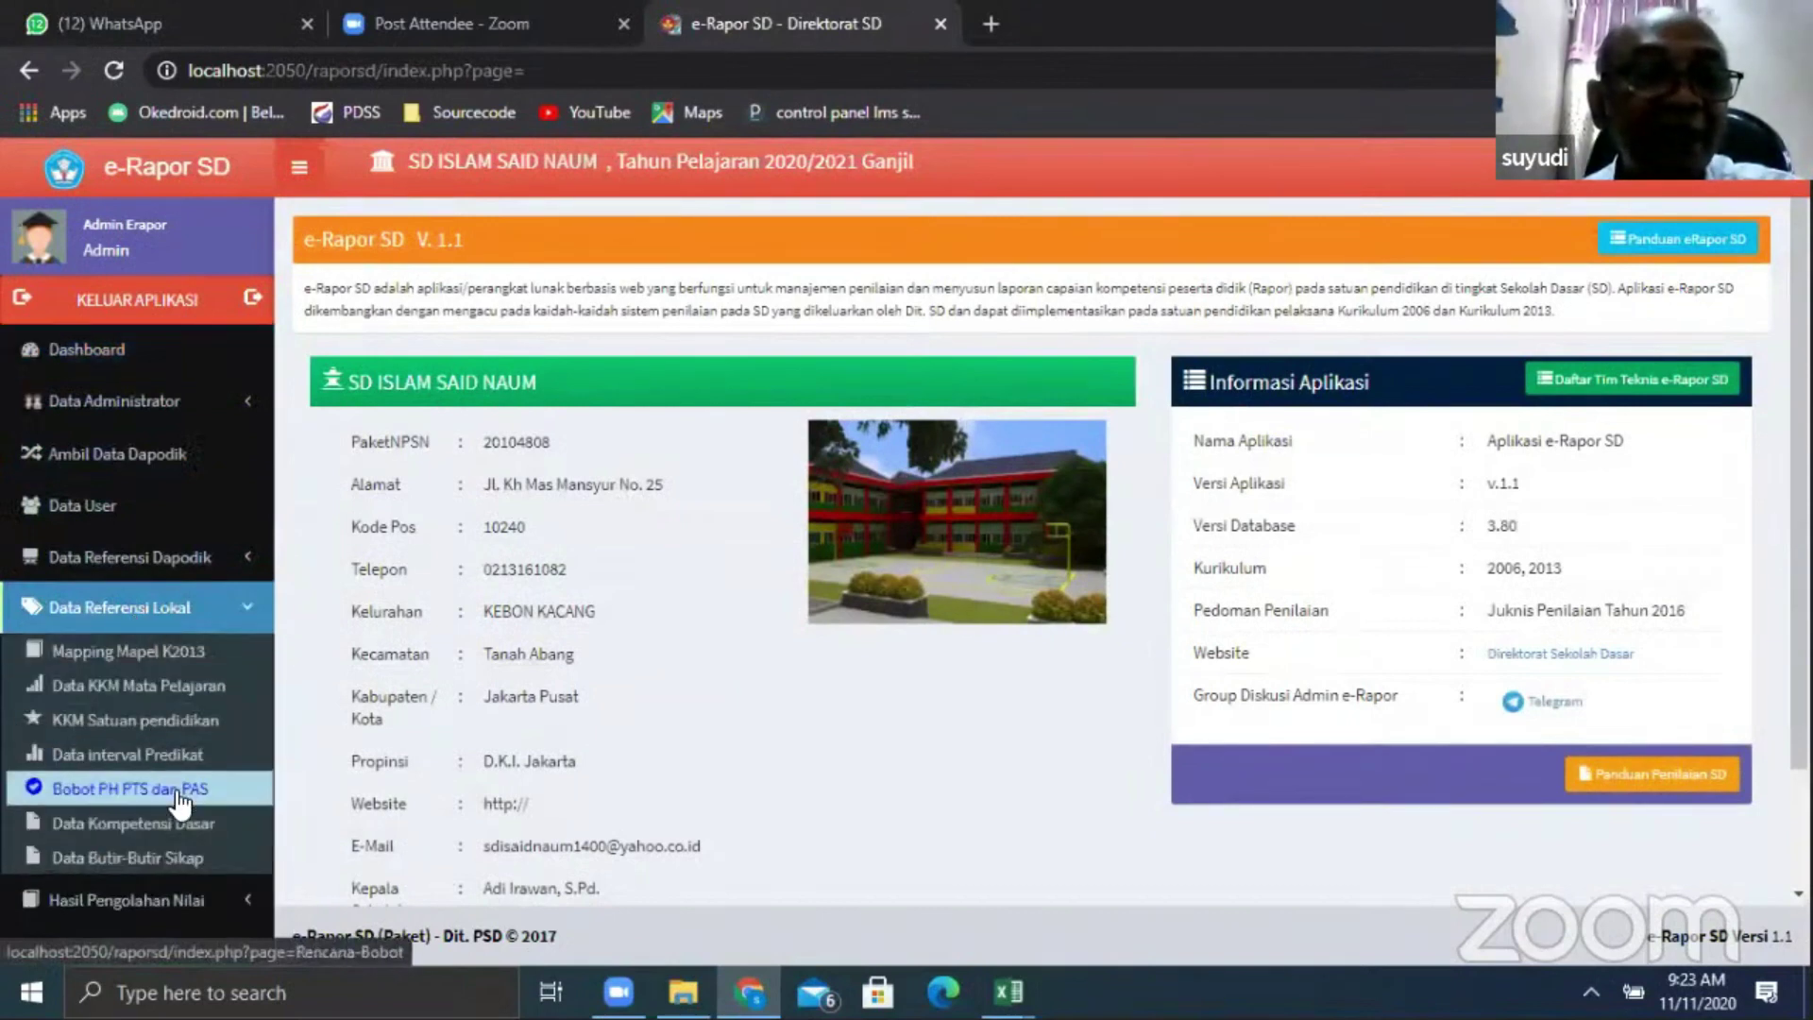
{"action": "left_click", "coordinate": [177, 793]}
{"action": "left_click", "coordinate": [696, 312]}
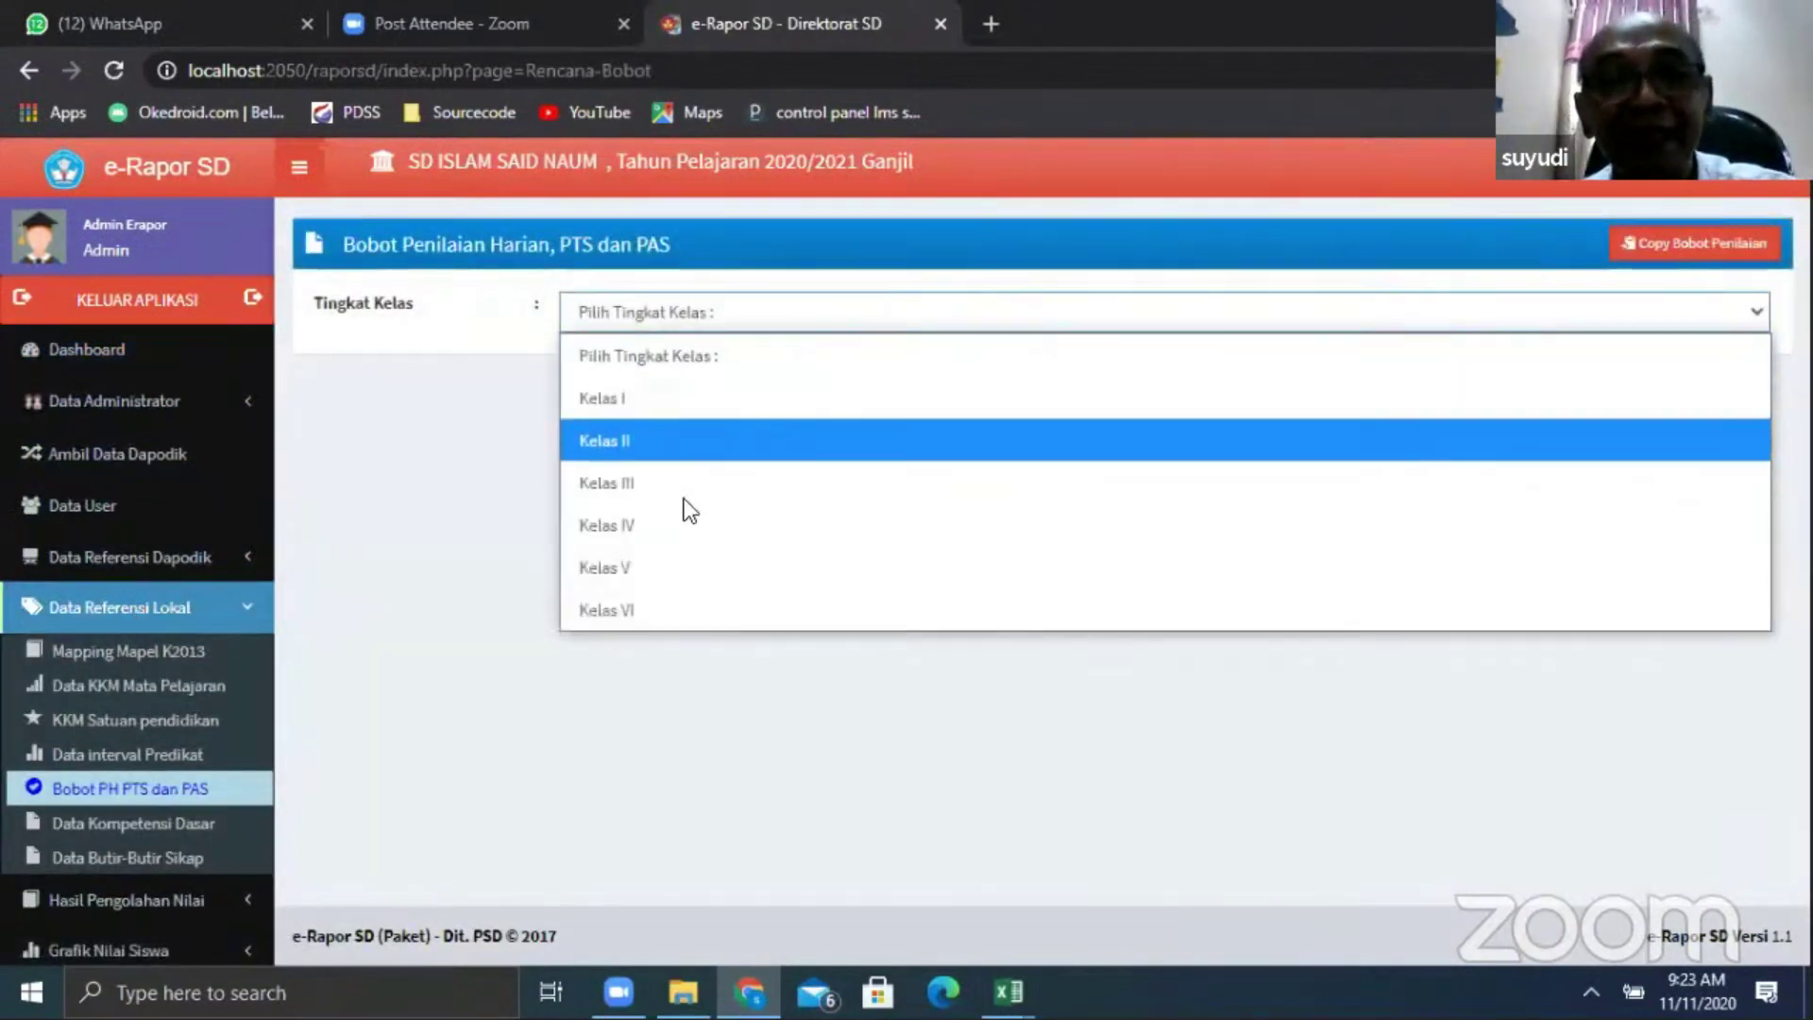
{"action": "left_click", "coordinate": [672, 567]}
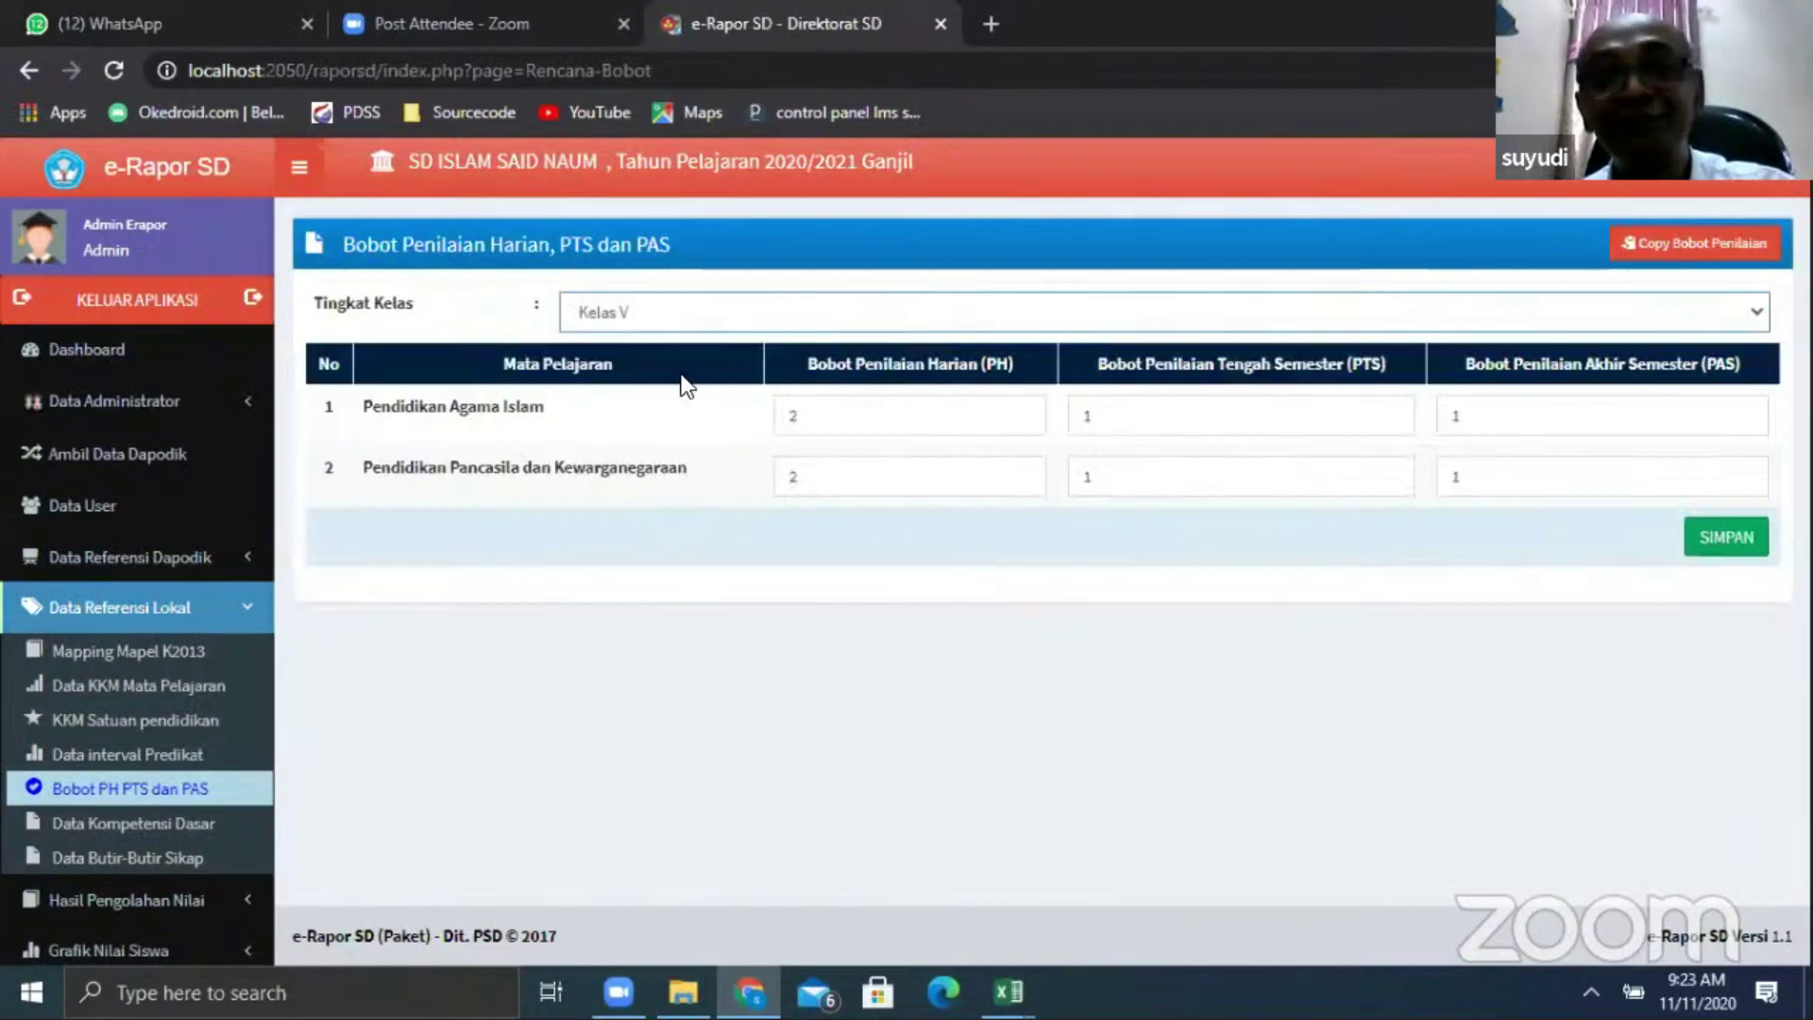
{"action": "left_click", "coordinate": [1756, 316]}
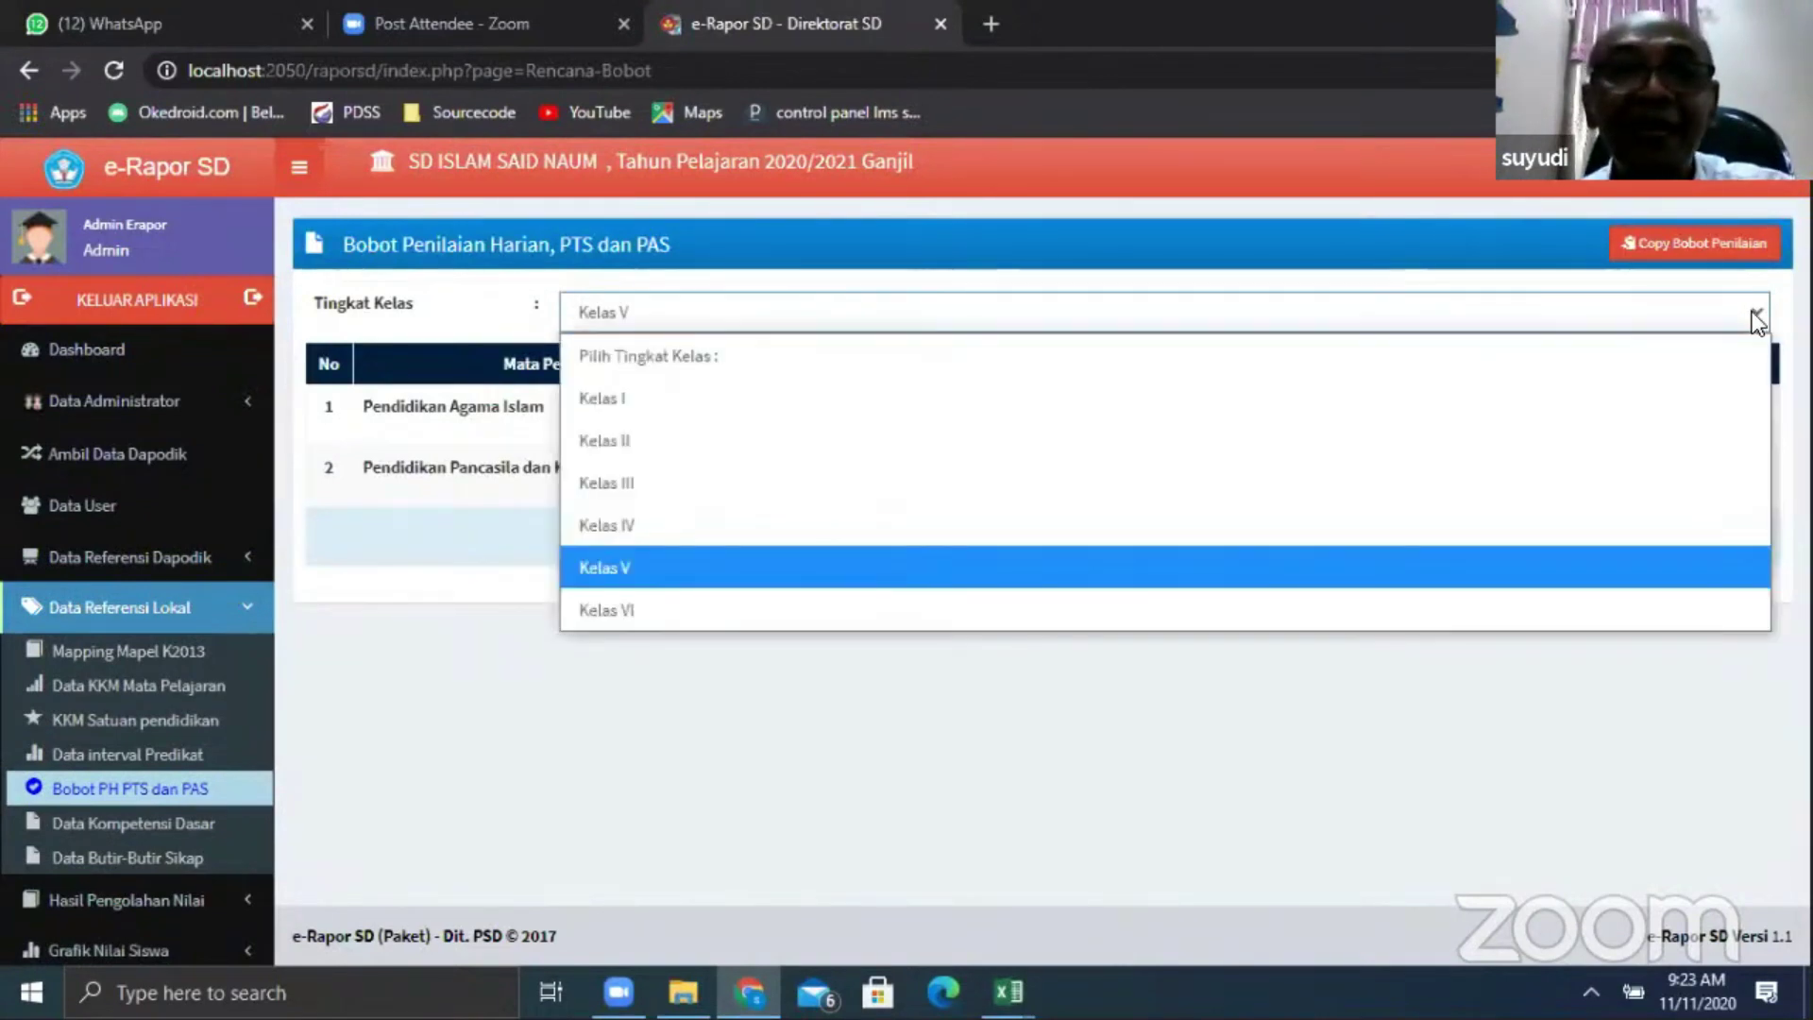
{"action": "left_click", "coordinate": [551, 465]}
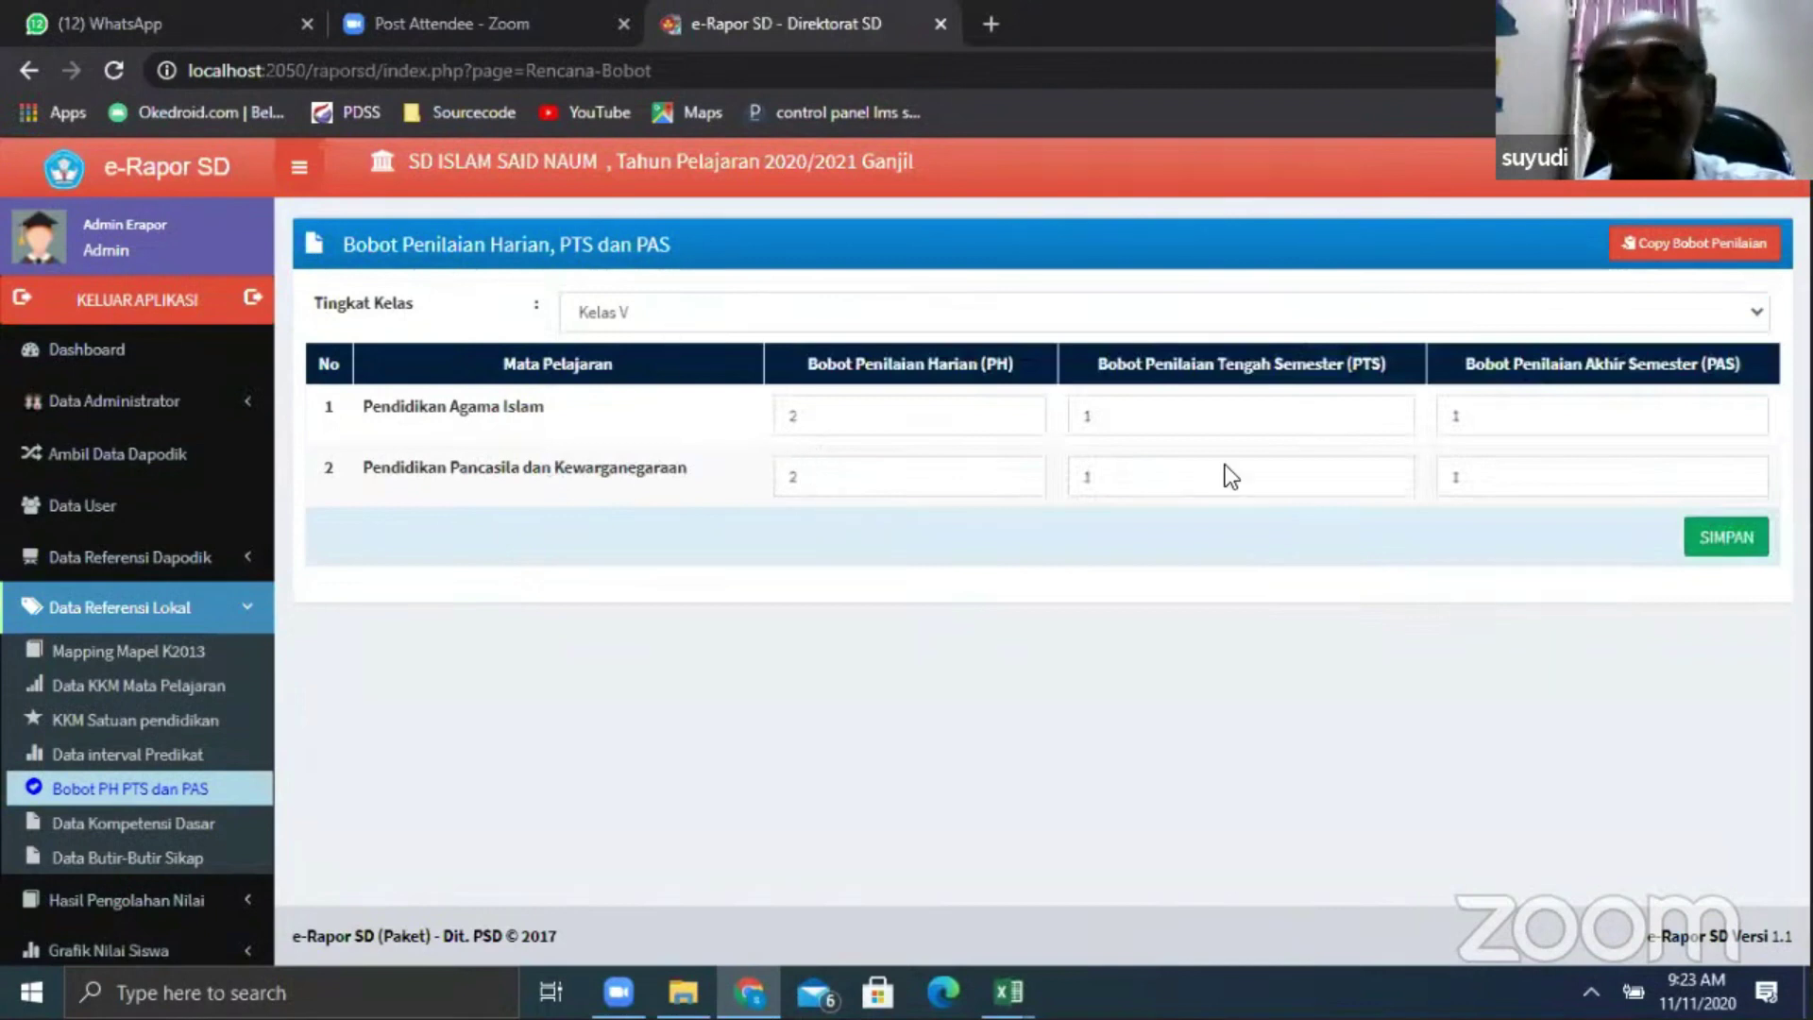
{"action": "left_click", "coordinate": [1716, 534]}
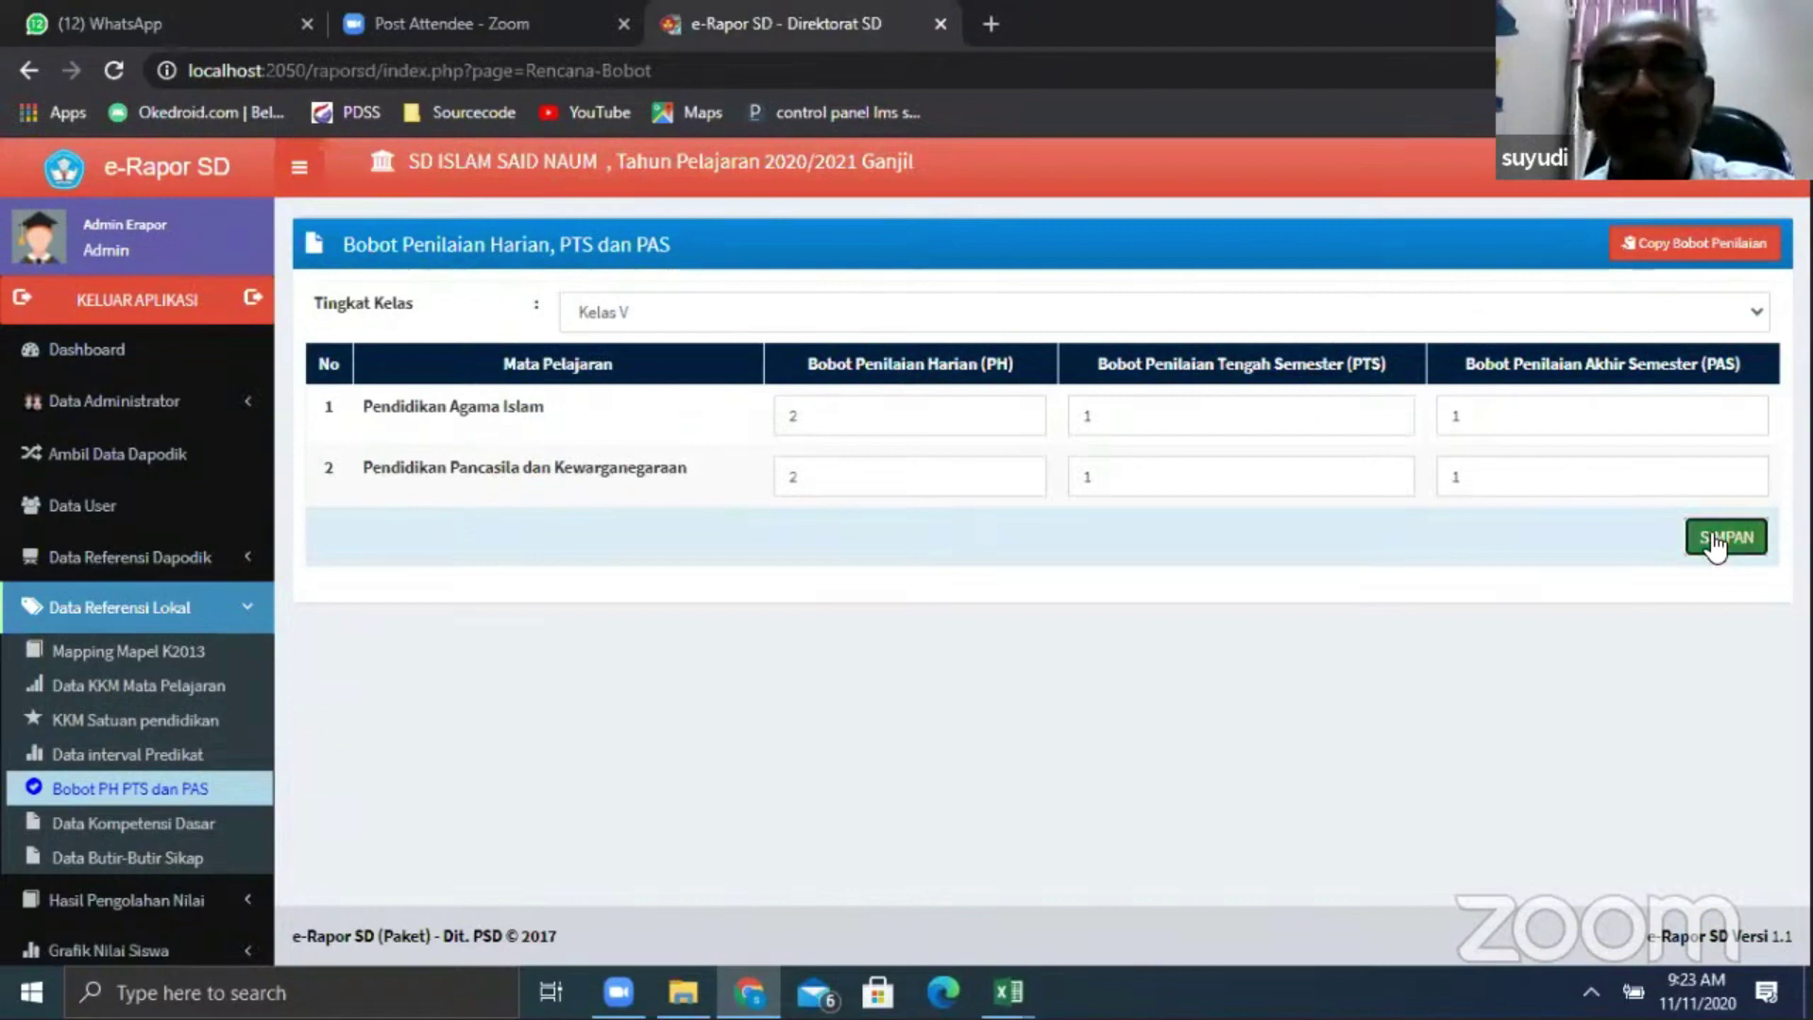
{"action": "left_click", "coordinate": [1123, 221]}
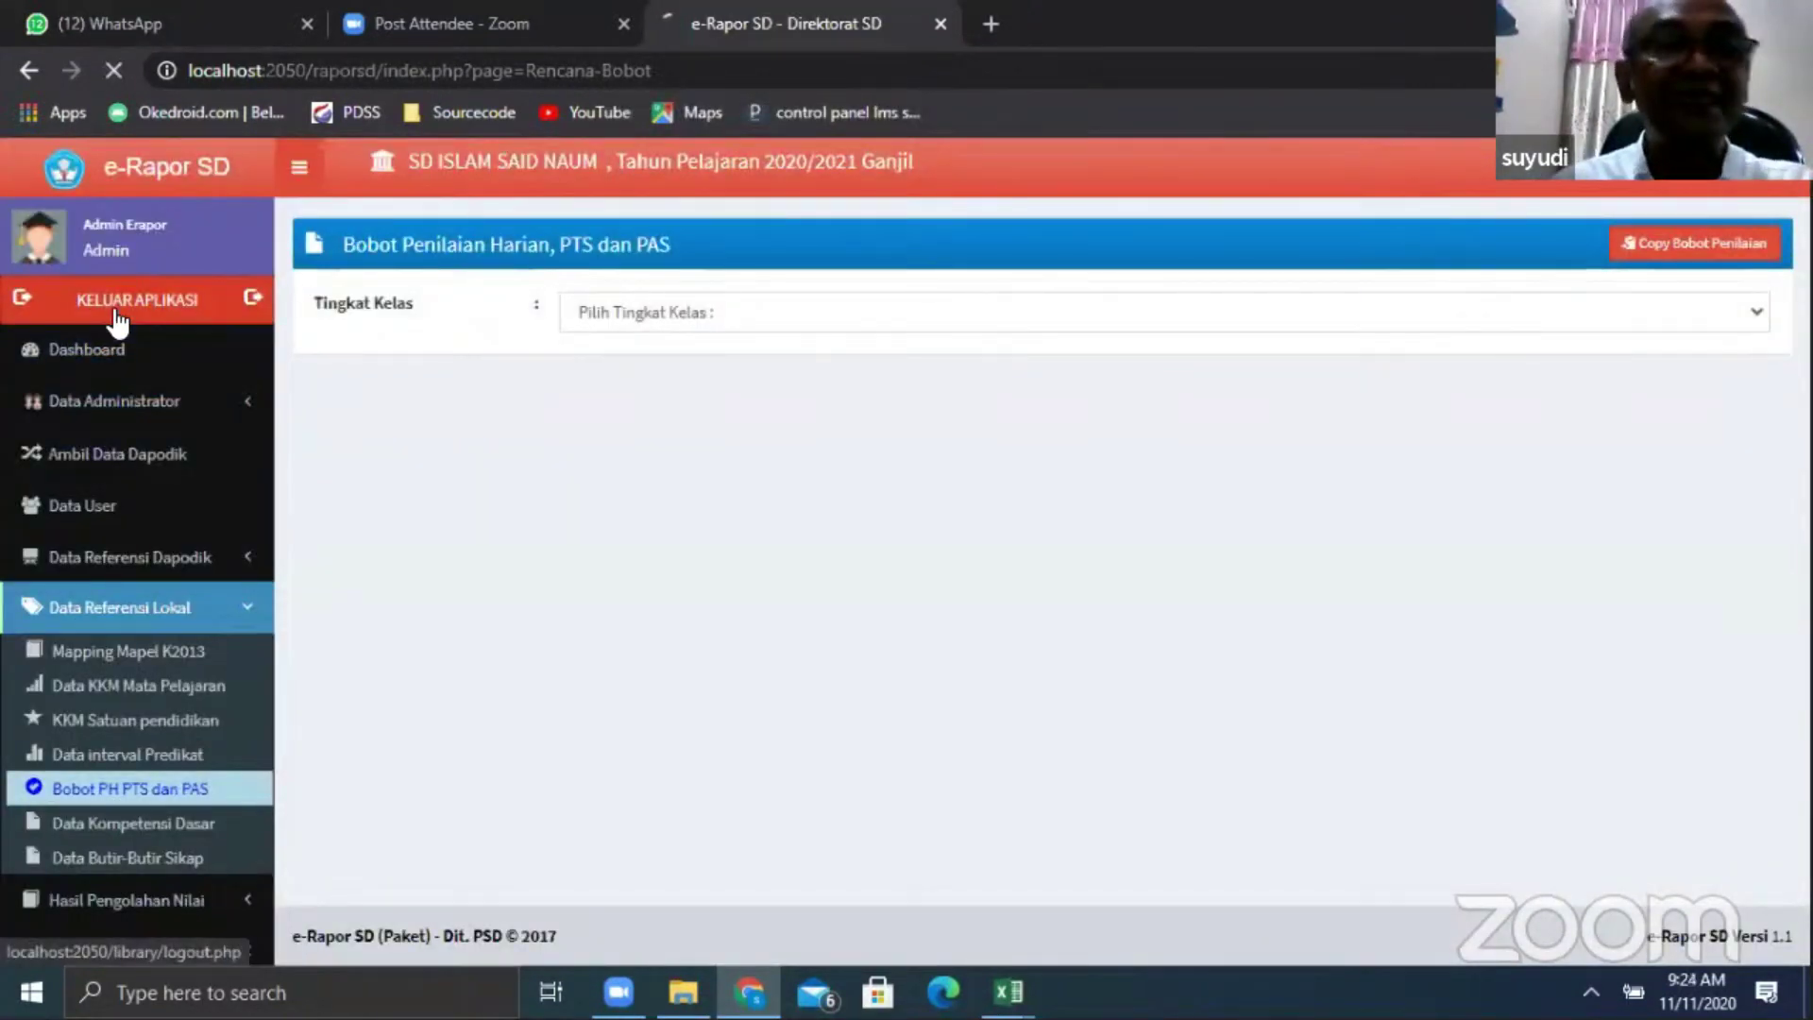
Log out of the admin account and log in as Guru with the saved teacher username and password, dismissing the password check
{"action": "left_click", "coordinate": [17, 312]}
{"action": "left_click", "coordinate": [1088, 271]}
{"action": "left_click", "coordinate": [965, 406]}
{"action": "left_click", "coordinate": [1030, 396]}
{"action": "left_click", "coordinate": [1001, 490]}
{"action": "left_click", "coordinate": [1113, 595]}
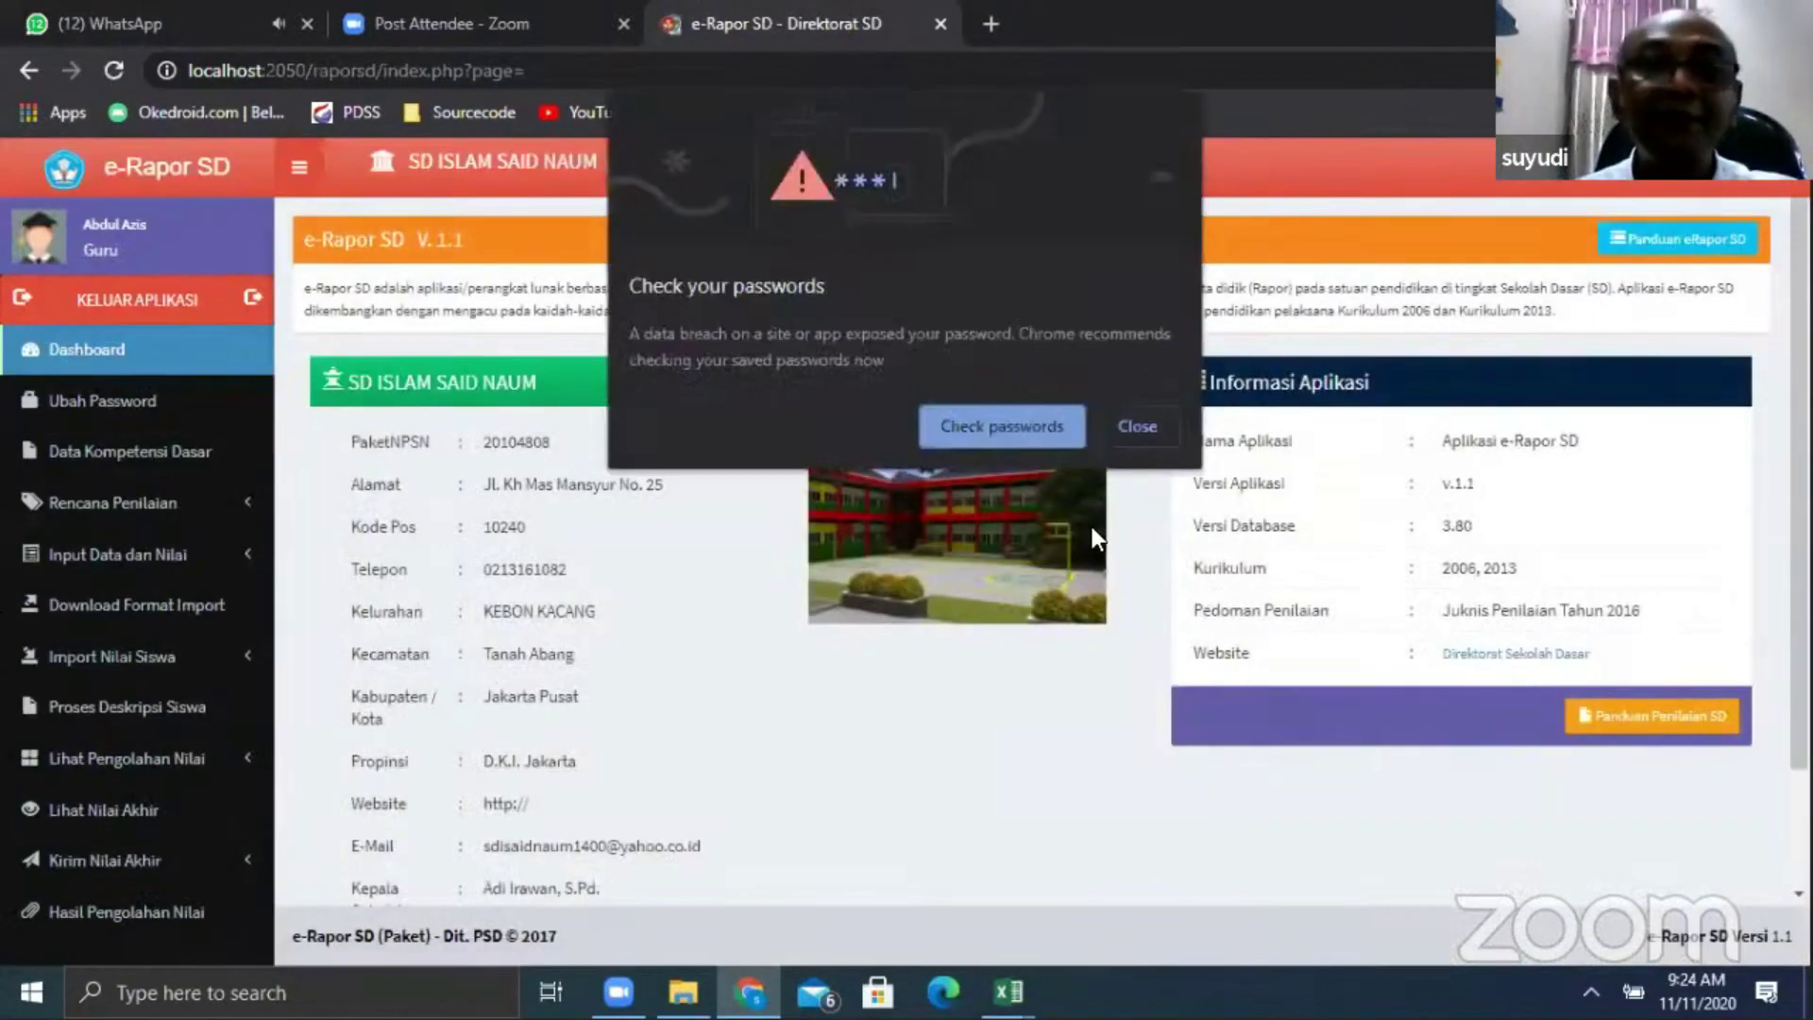
{"action": "left_click", "coordinate": [1137, 425]}
Examine the competencies offered in the Rencana Nilai Pengetahuan for Kelas 5 A, Pendidikan Pancasila dan Kewarganegaraan, with 3 daily assessments (PH)
{"action": "left_click", "coordinate": [121, 509]}
{"action": "left_click", "coordinate": [133, 544]}
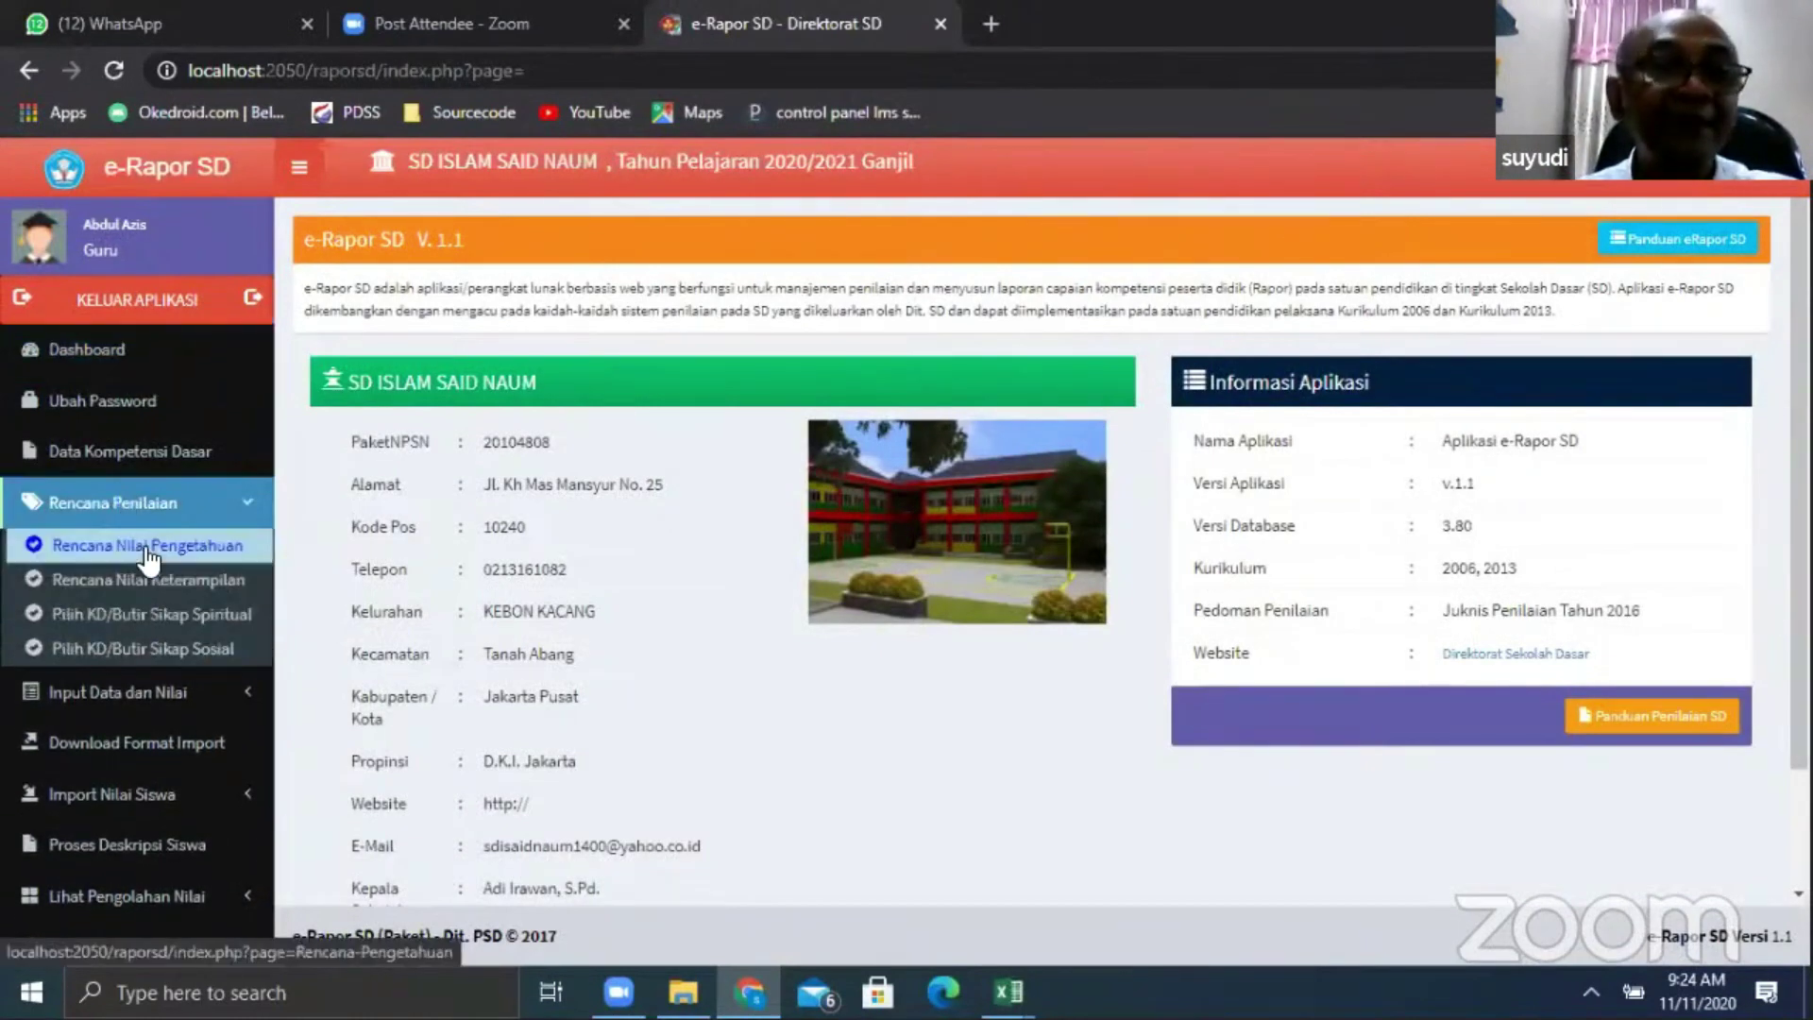
{"action": "left_click", "coordinate": [761, 310]}
{"action": "left_click", "coordinate": [699, 395]}
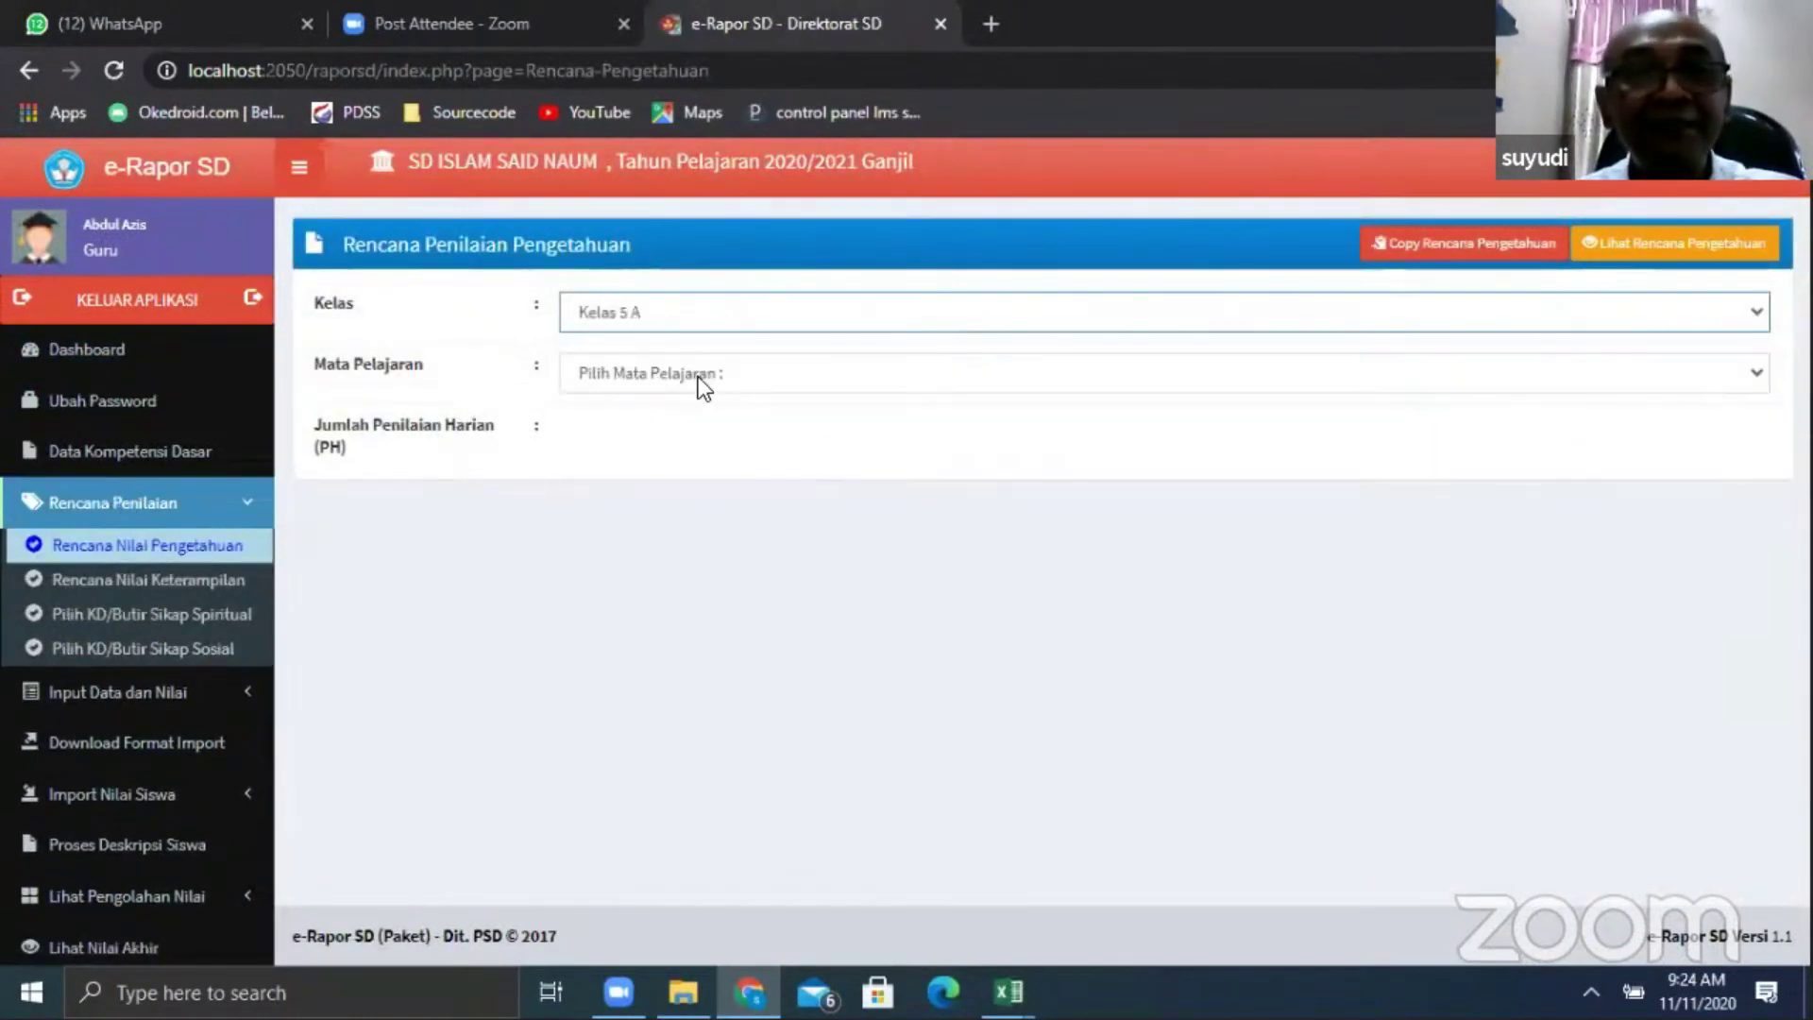
{"action": "left_click", "coordinate": [699, 378]}
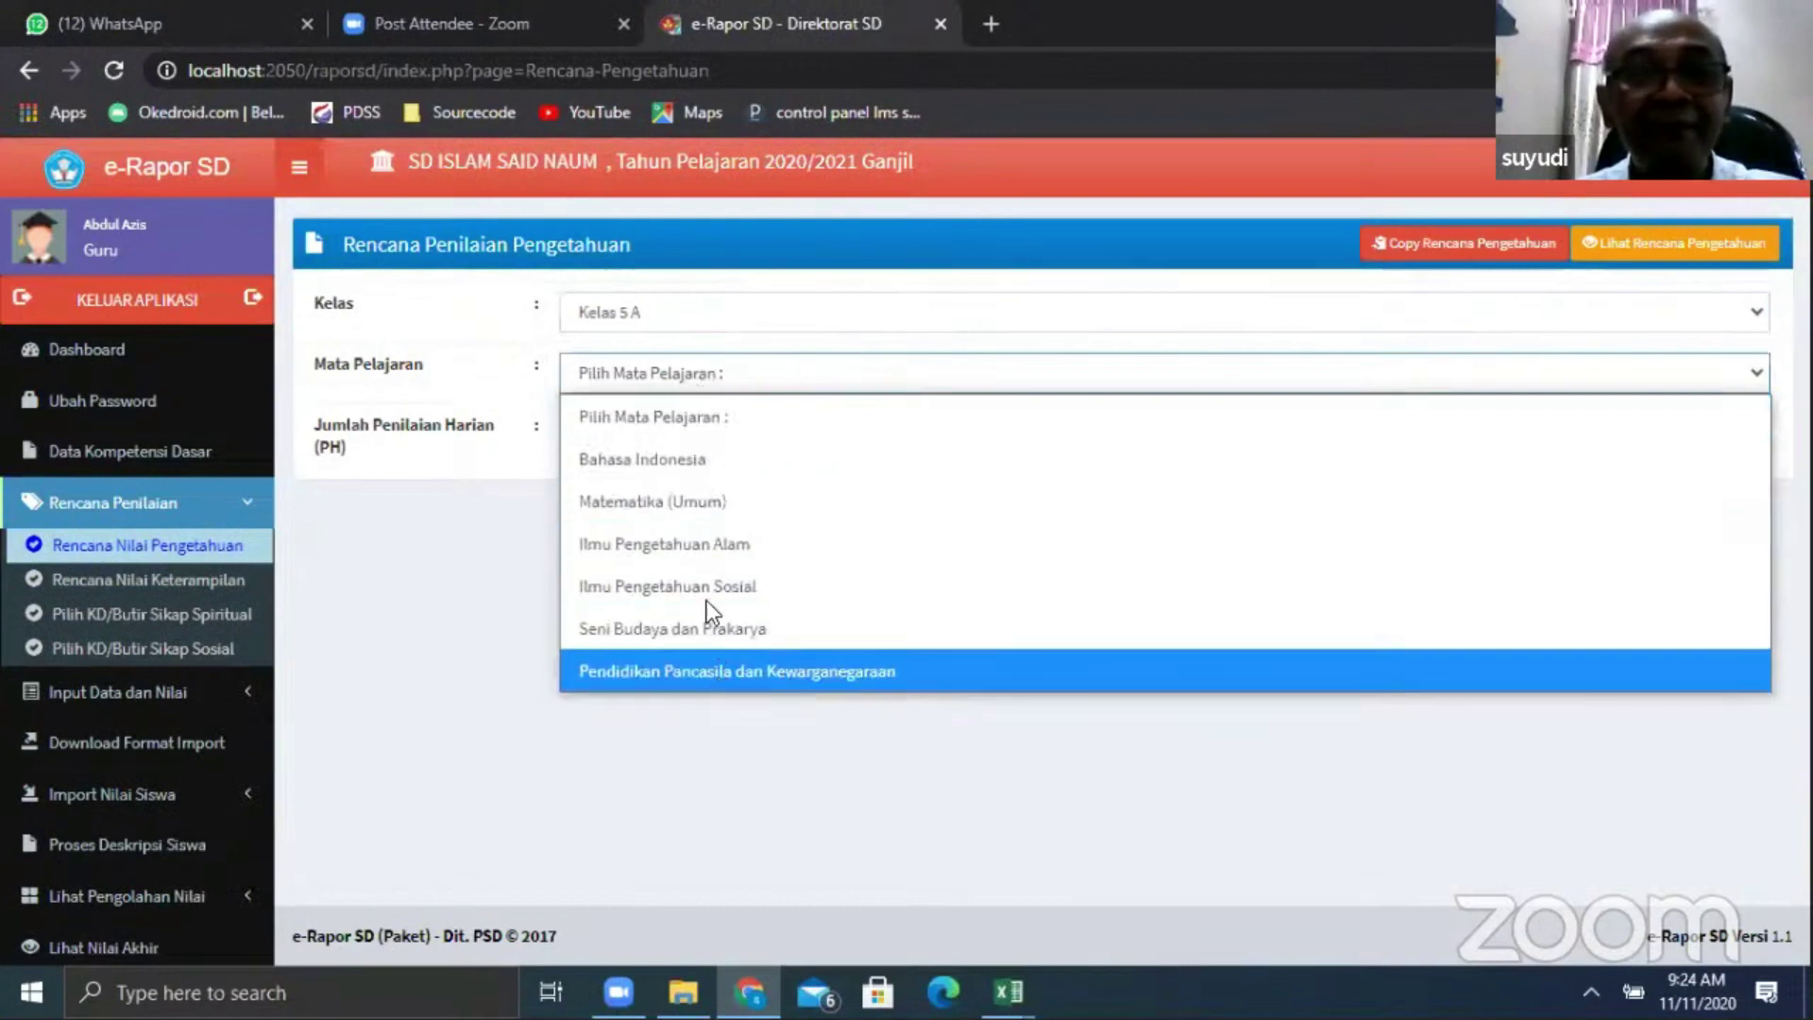
{"action": "left_click", "coordinate": [717, 670]}
{"action": "left_click", "coordinate": [661, 434]}
{"action": "left_click", "coordinate": [633, 605]}
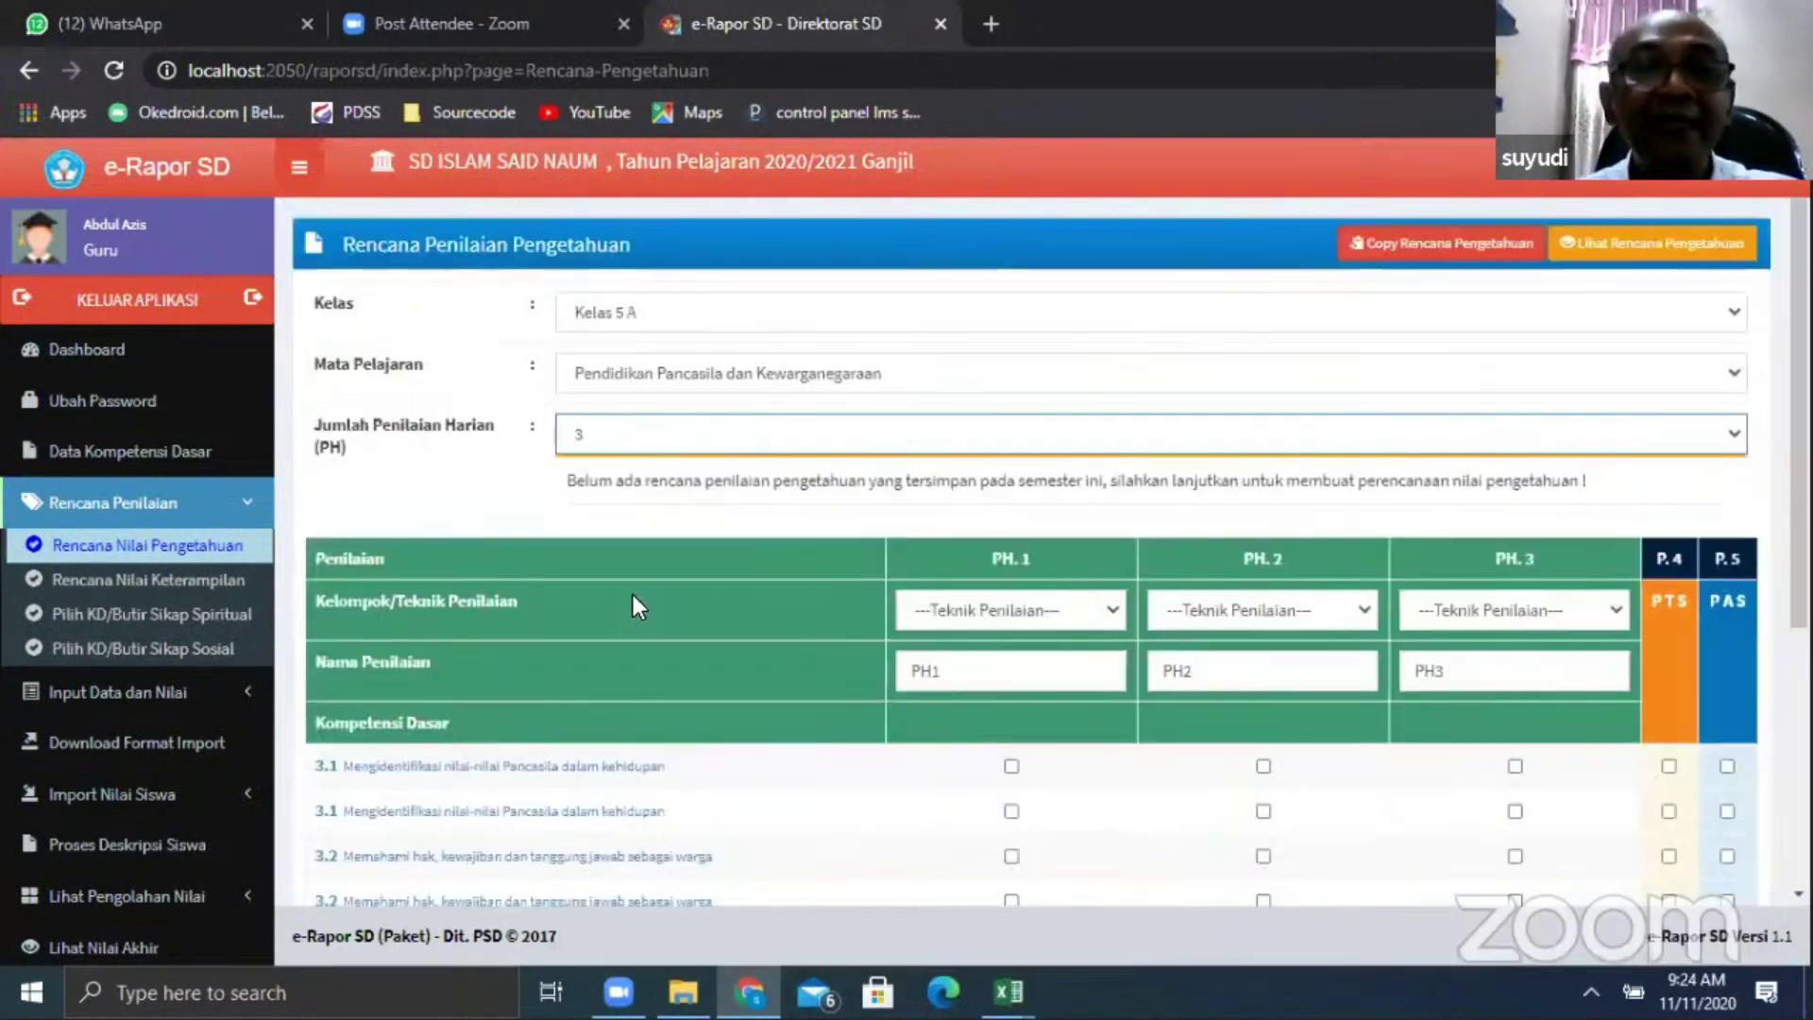
{"action": "scroll", "coordinate": [633, 433], "scroll_direction": "down", "scroll_amount": 3}
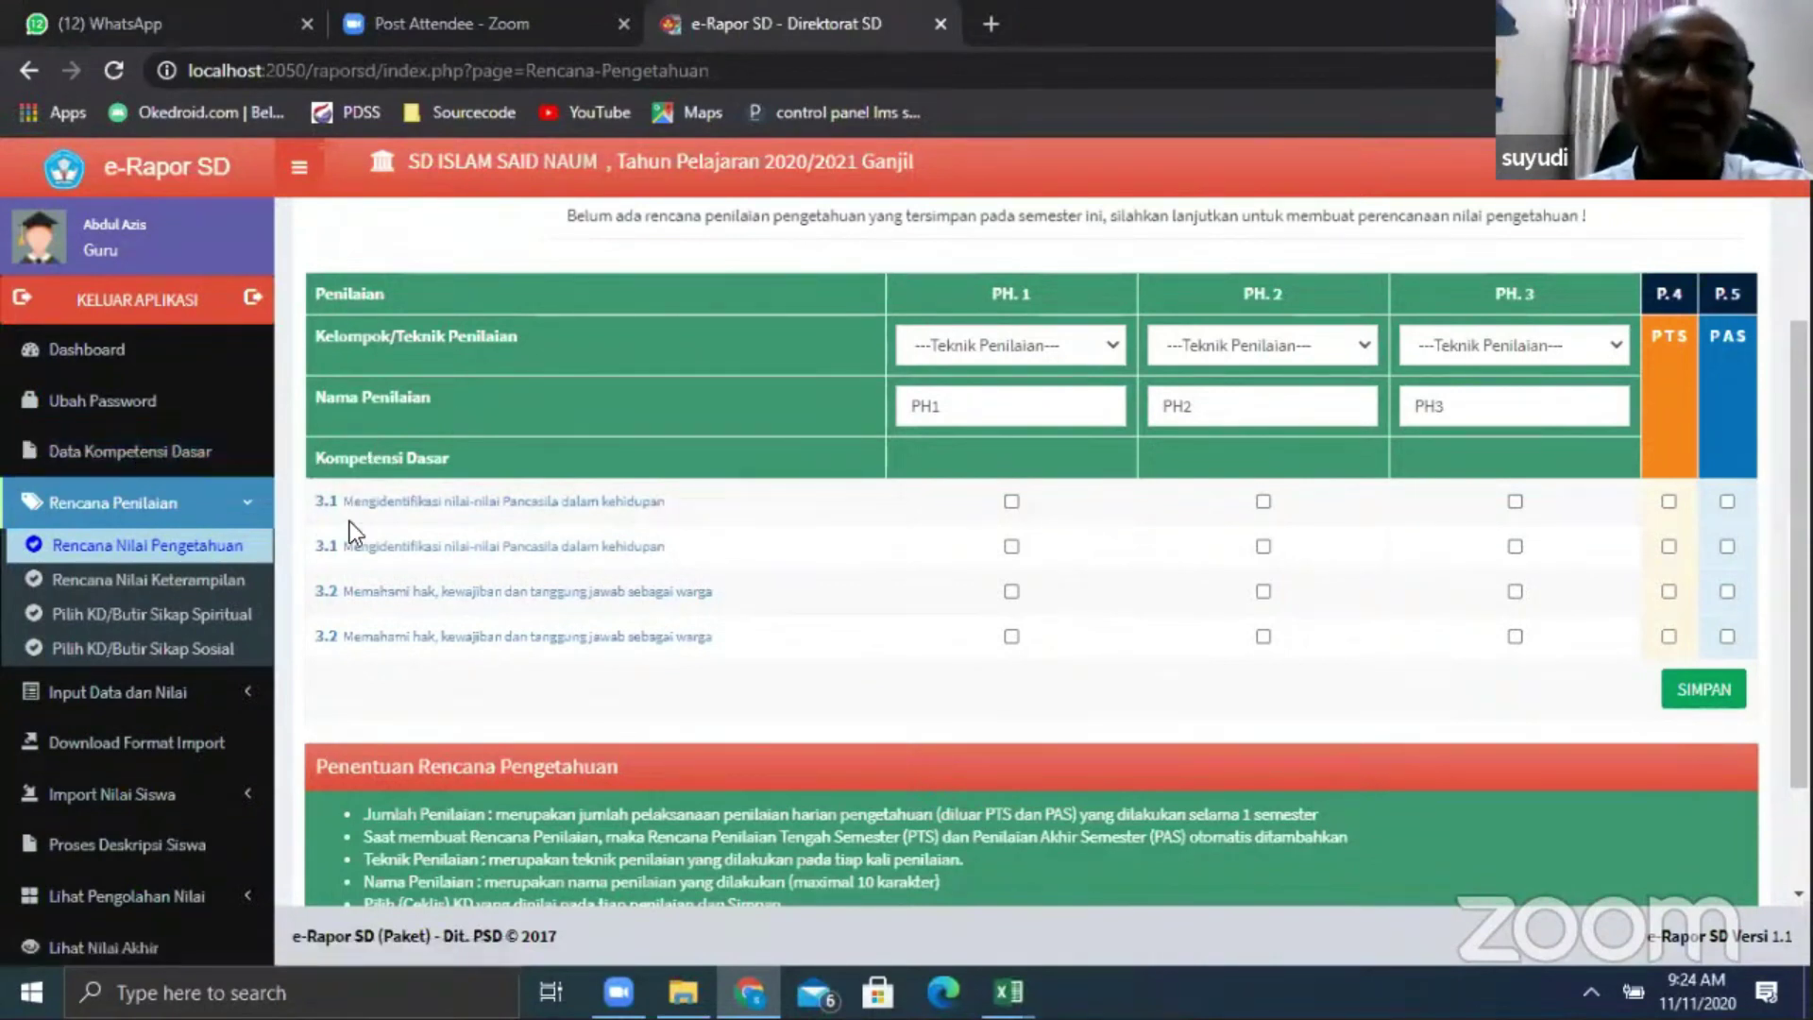
Compare the Kurikulum Nasional and Penyederhanaan Balitbang competencies of Pendidikan Pancasila dan Kewarganegaraan and deactivate its Permen 37 set
{"action": "left_click", "coordinate": [172, 450]}
{"action": "left_click", "coordinate": [627, 368]}
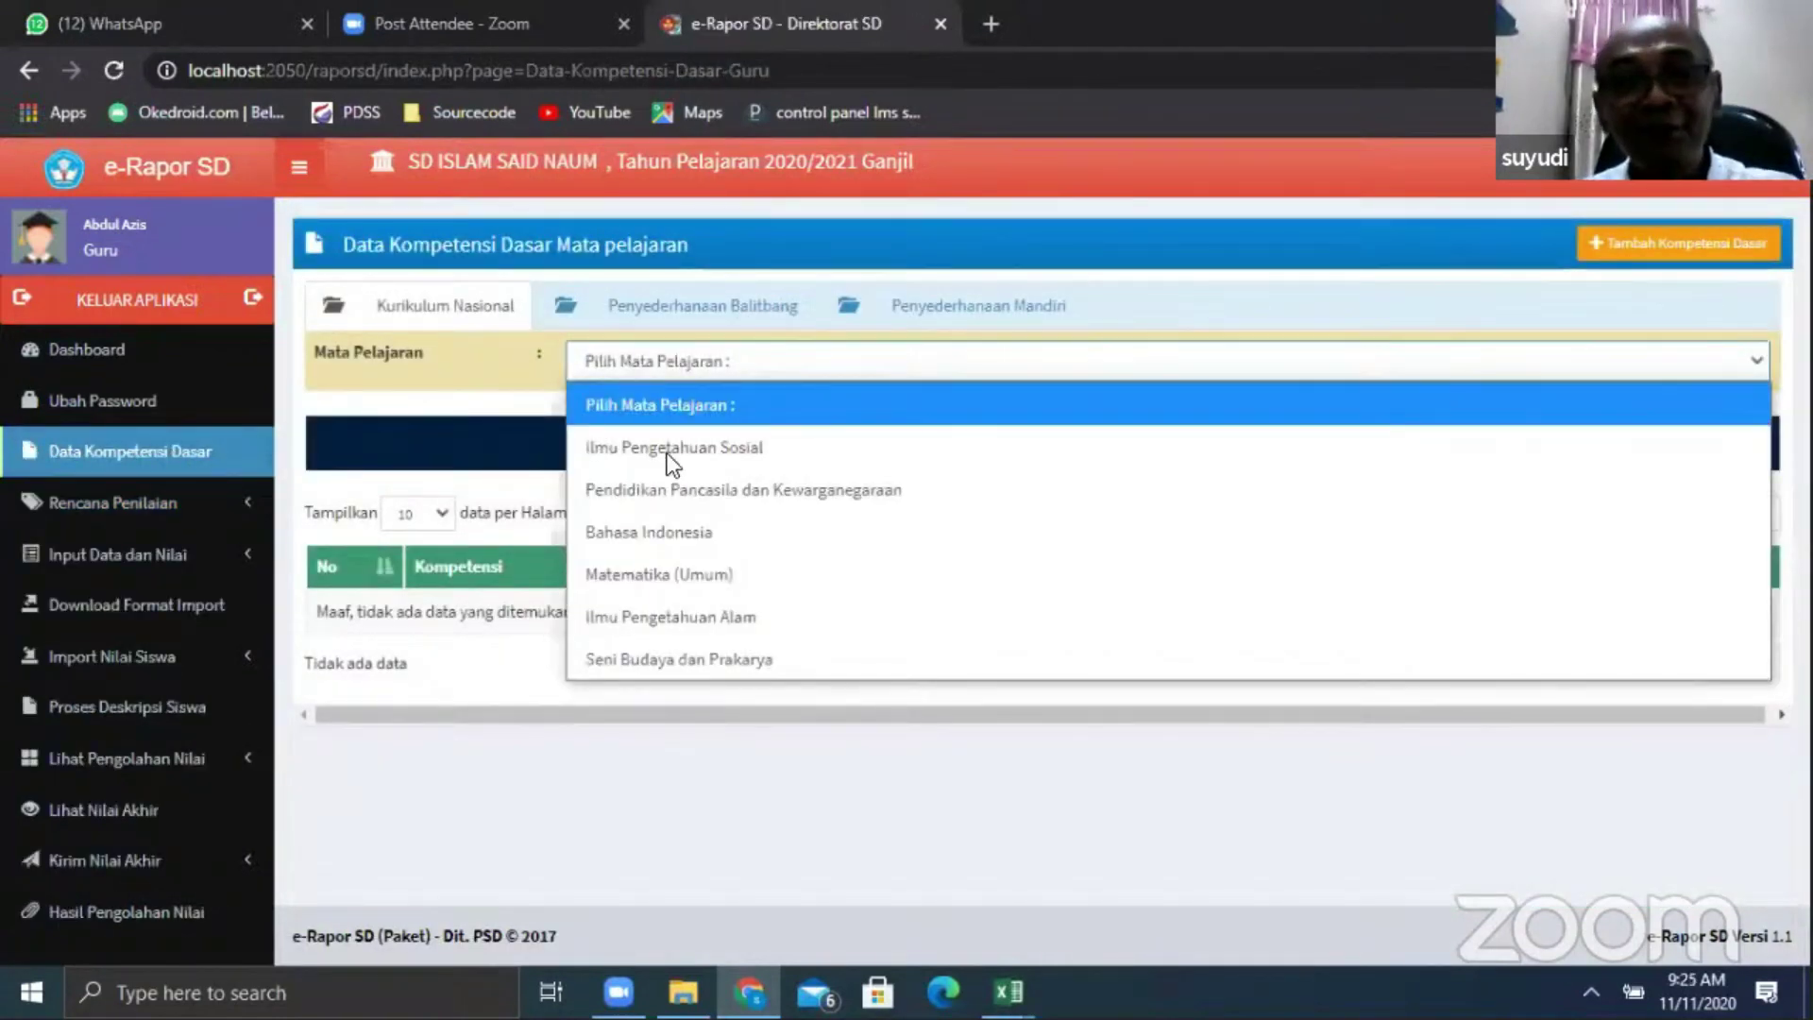
{"action": "left_click", "coordinate": [673, 493]}
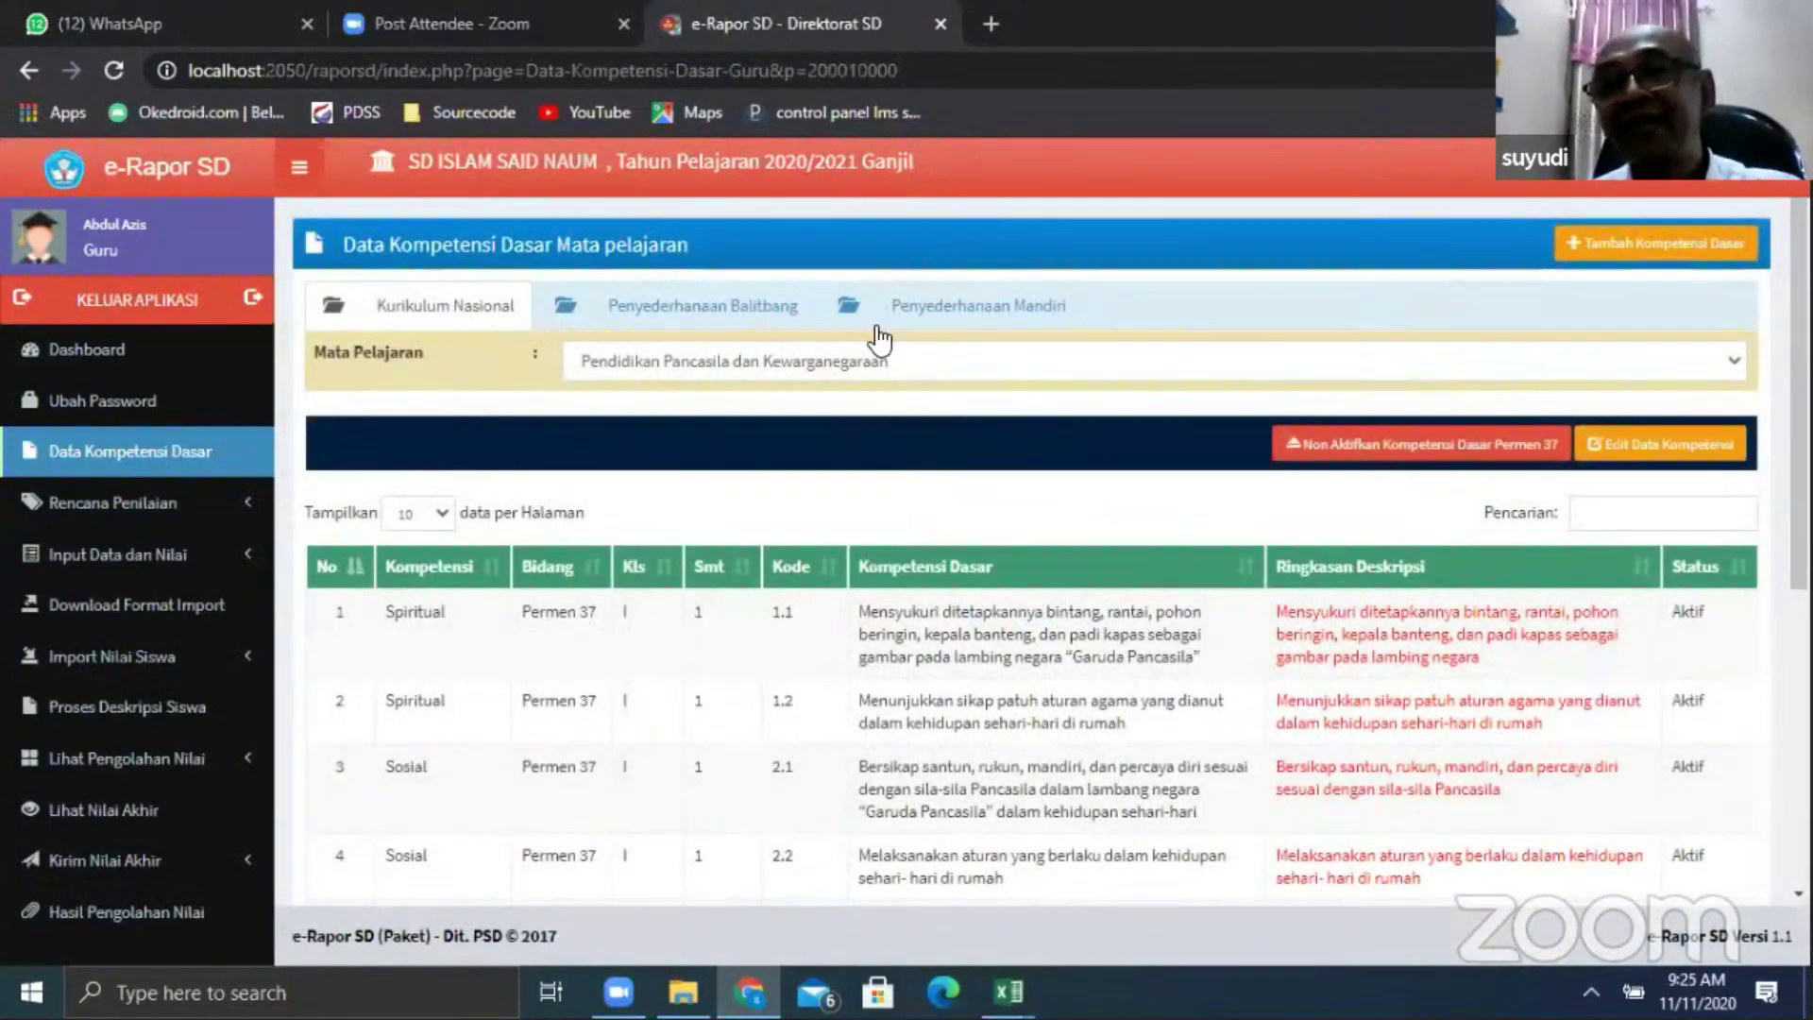
{"action": "left_click", "coordinate": [630, 319]}
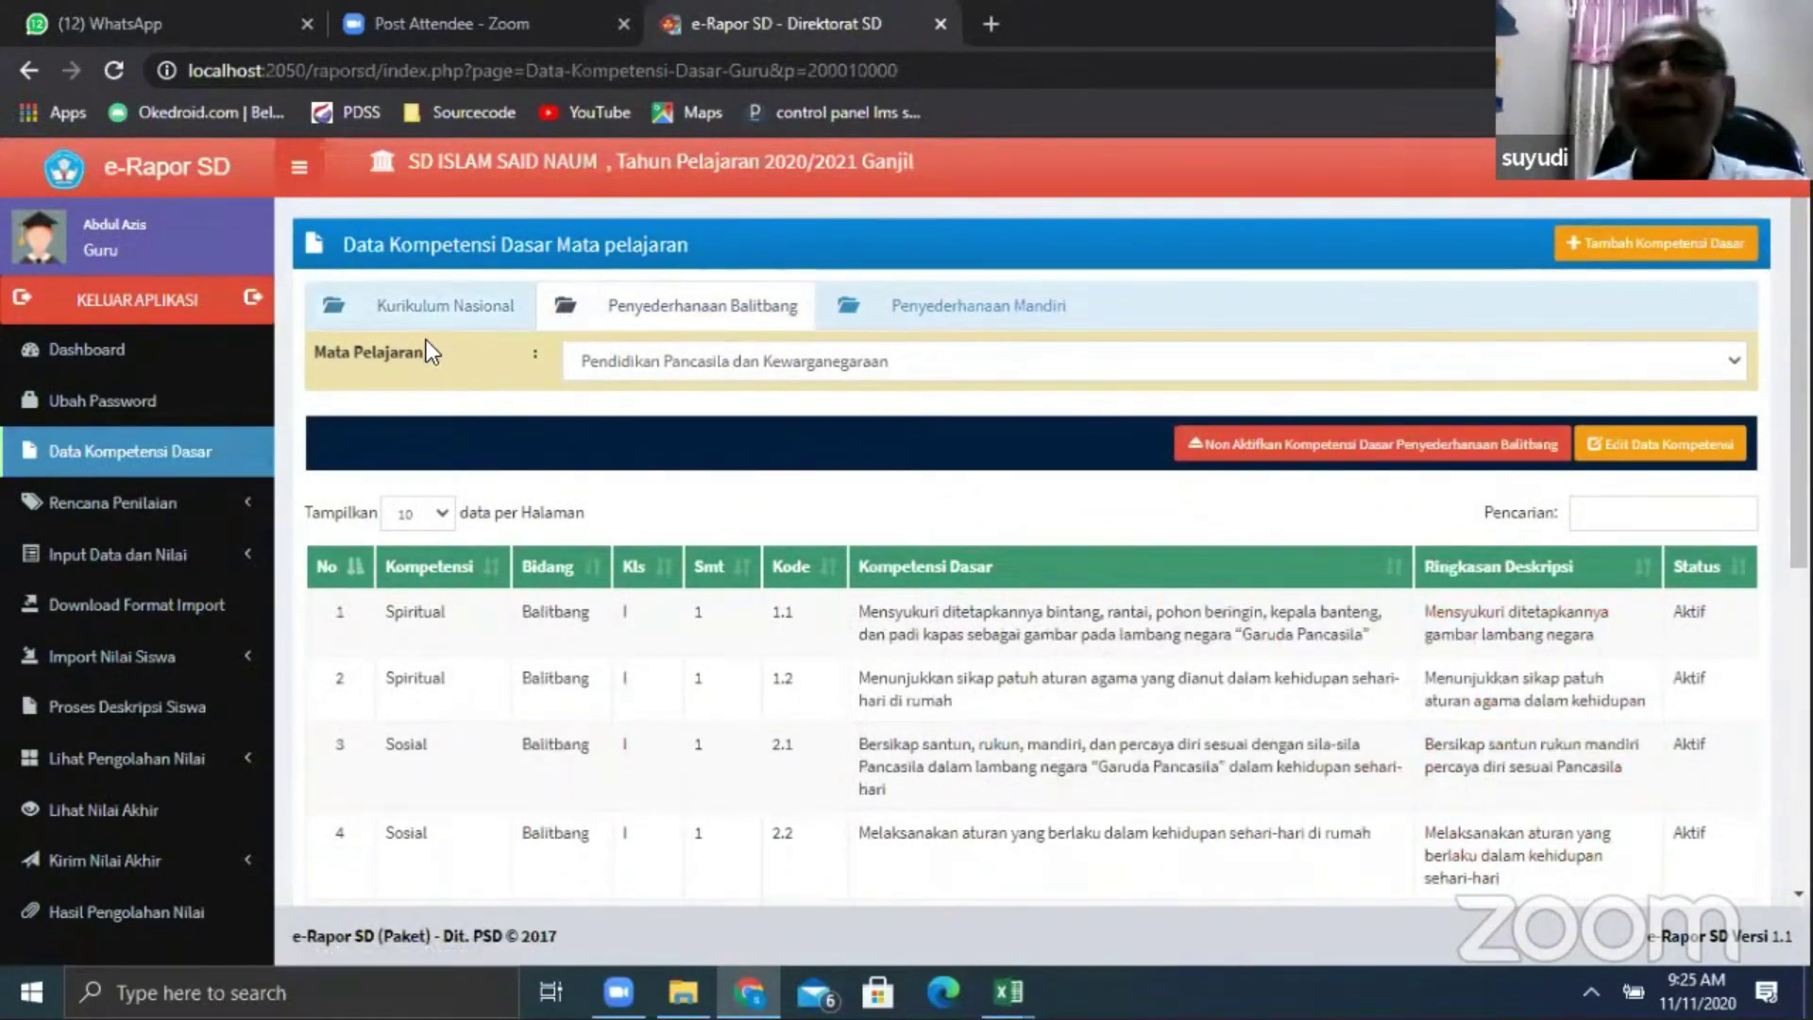
{"action": "left_click", "coordinate": [430, 312]}
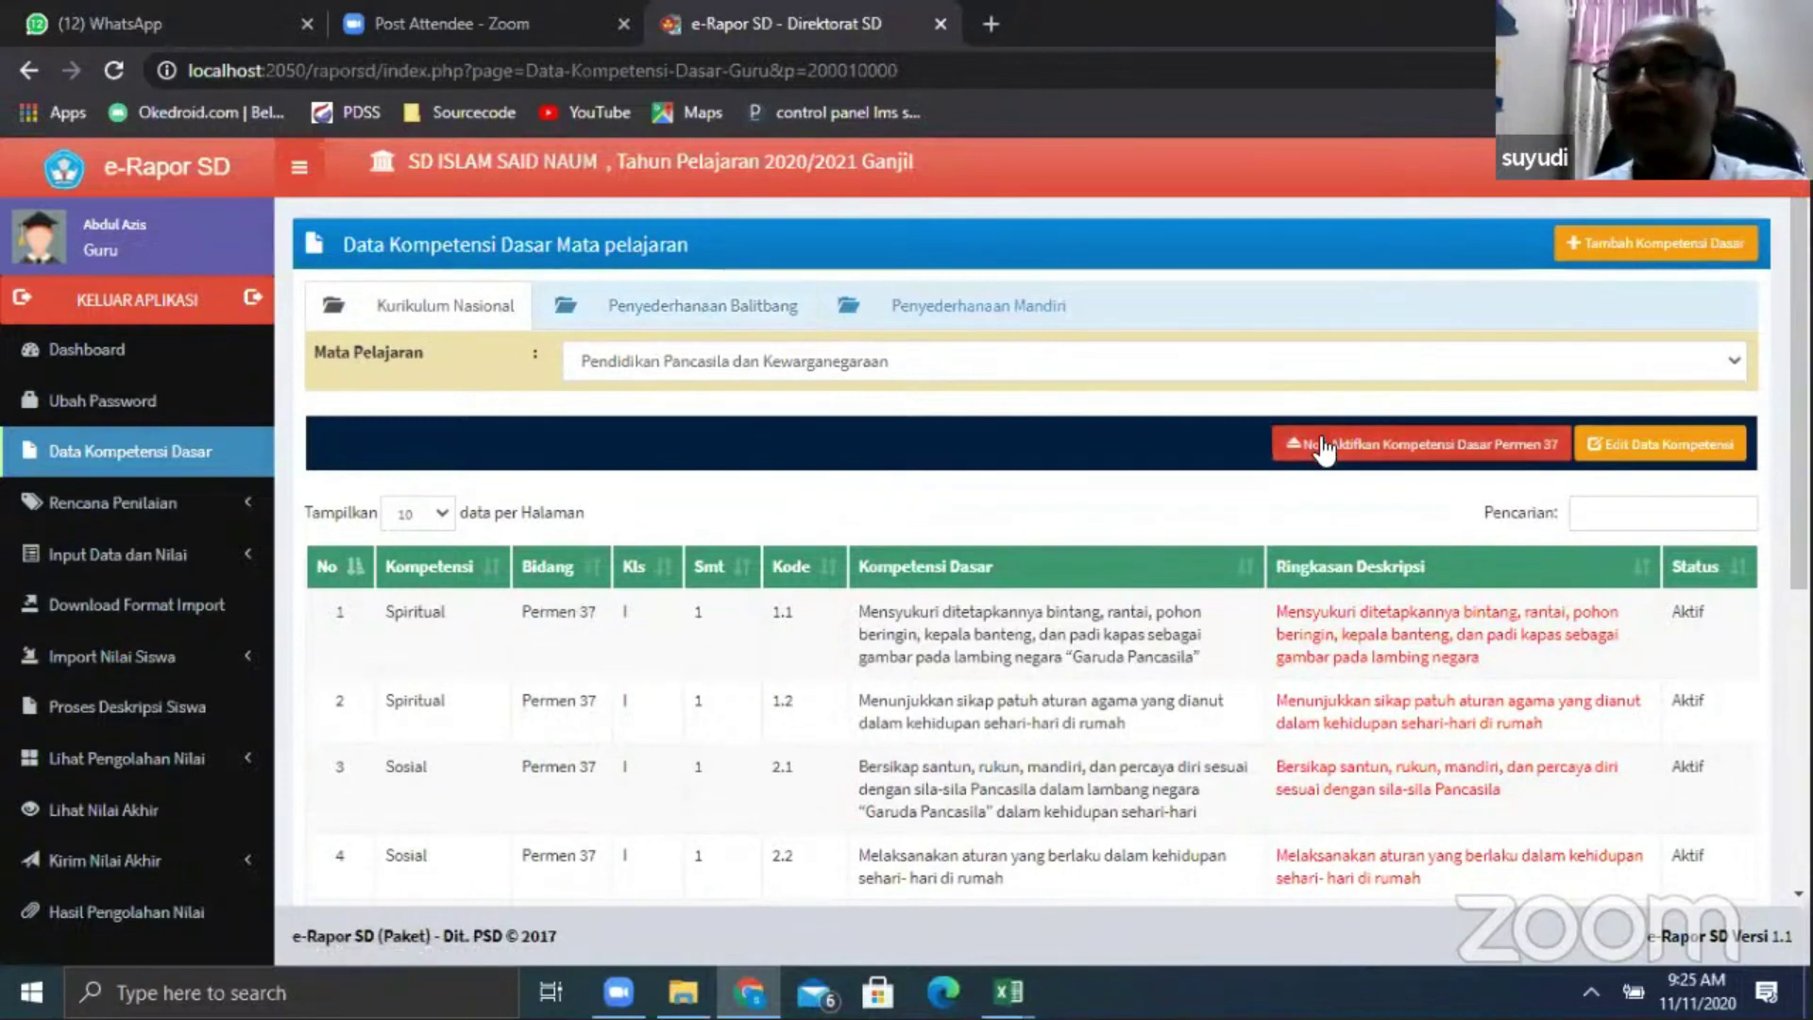
{"action": "left_click", "coordinate": [1416, 444]}
{"action": "left_click", "coordinate": [1163, 224]}
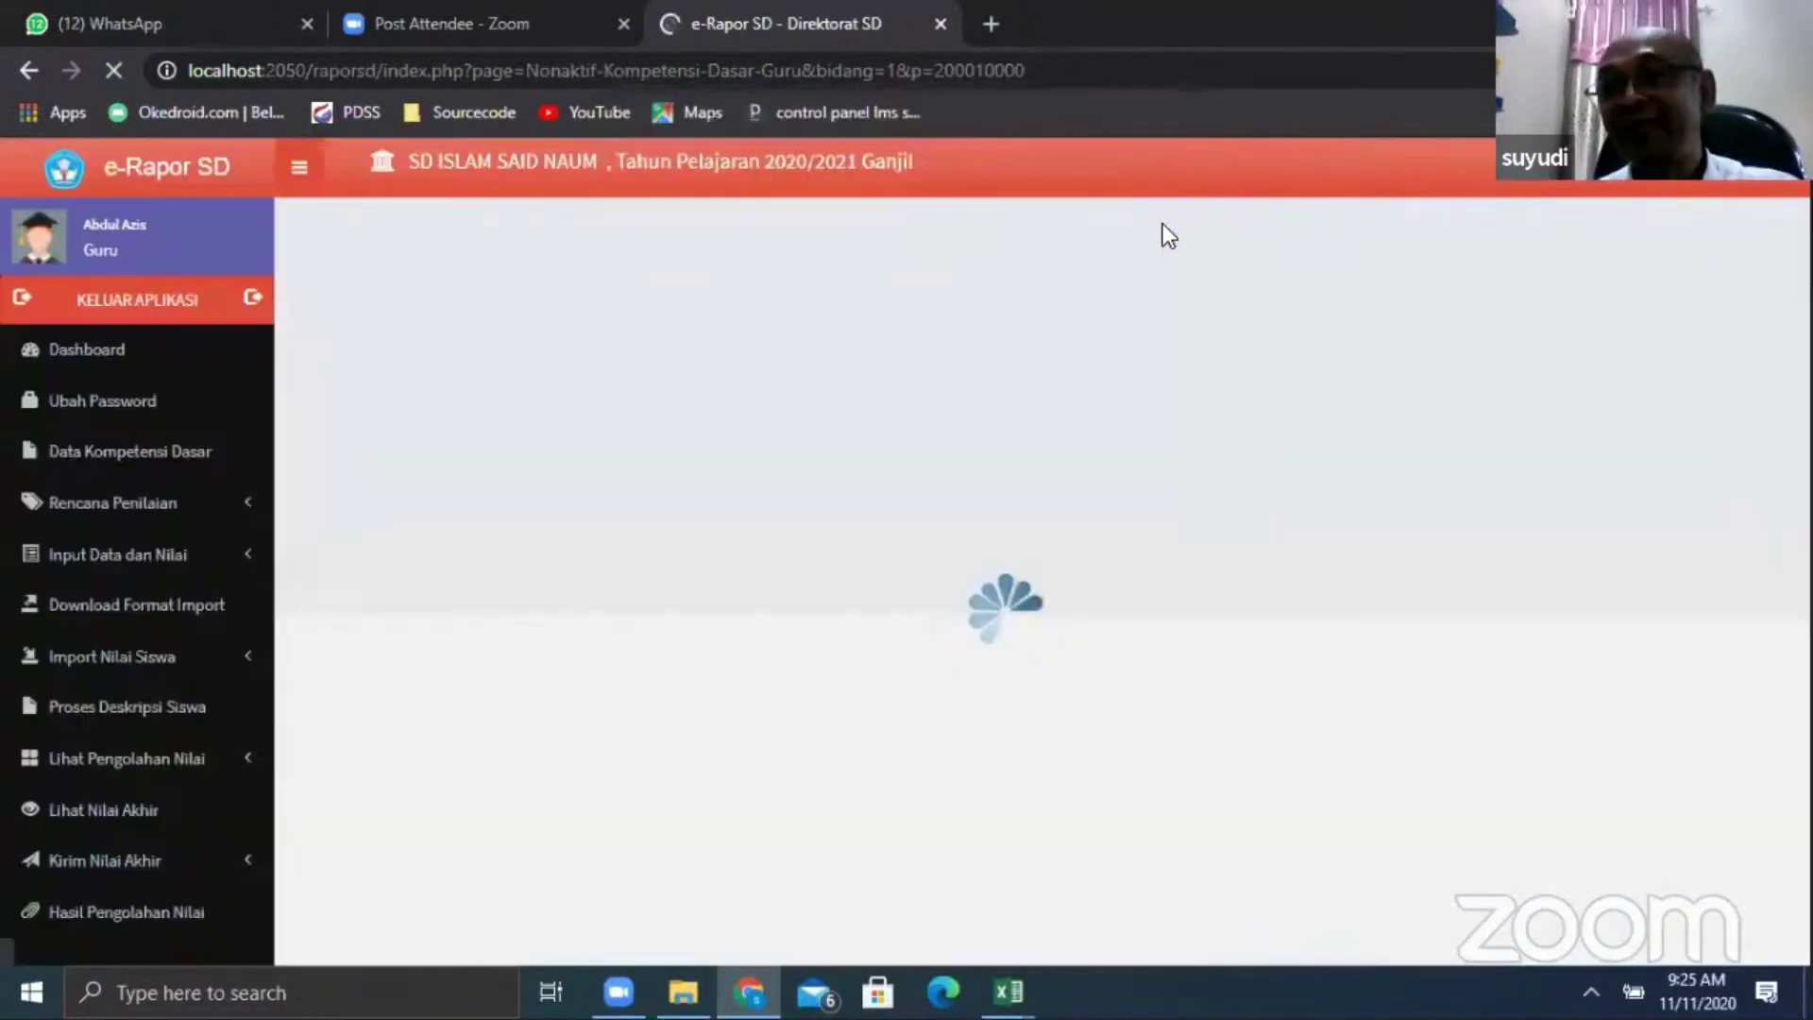
Start a new Rencana Nilai Pengetahuan for Kelas 5 A, Pendidikan Pancasila dan Kewarganegaraan, with 3 daily assessments (PH)
{"action": "left_click", "coordinate": [83, 507]}
{"action": "left_click", "coordinate": [122, 557]}
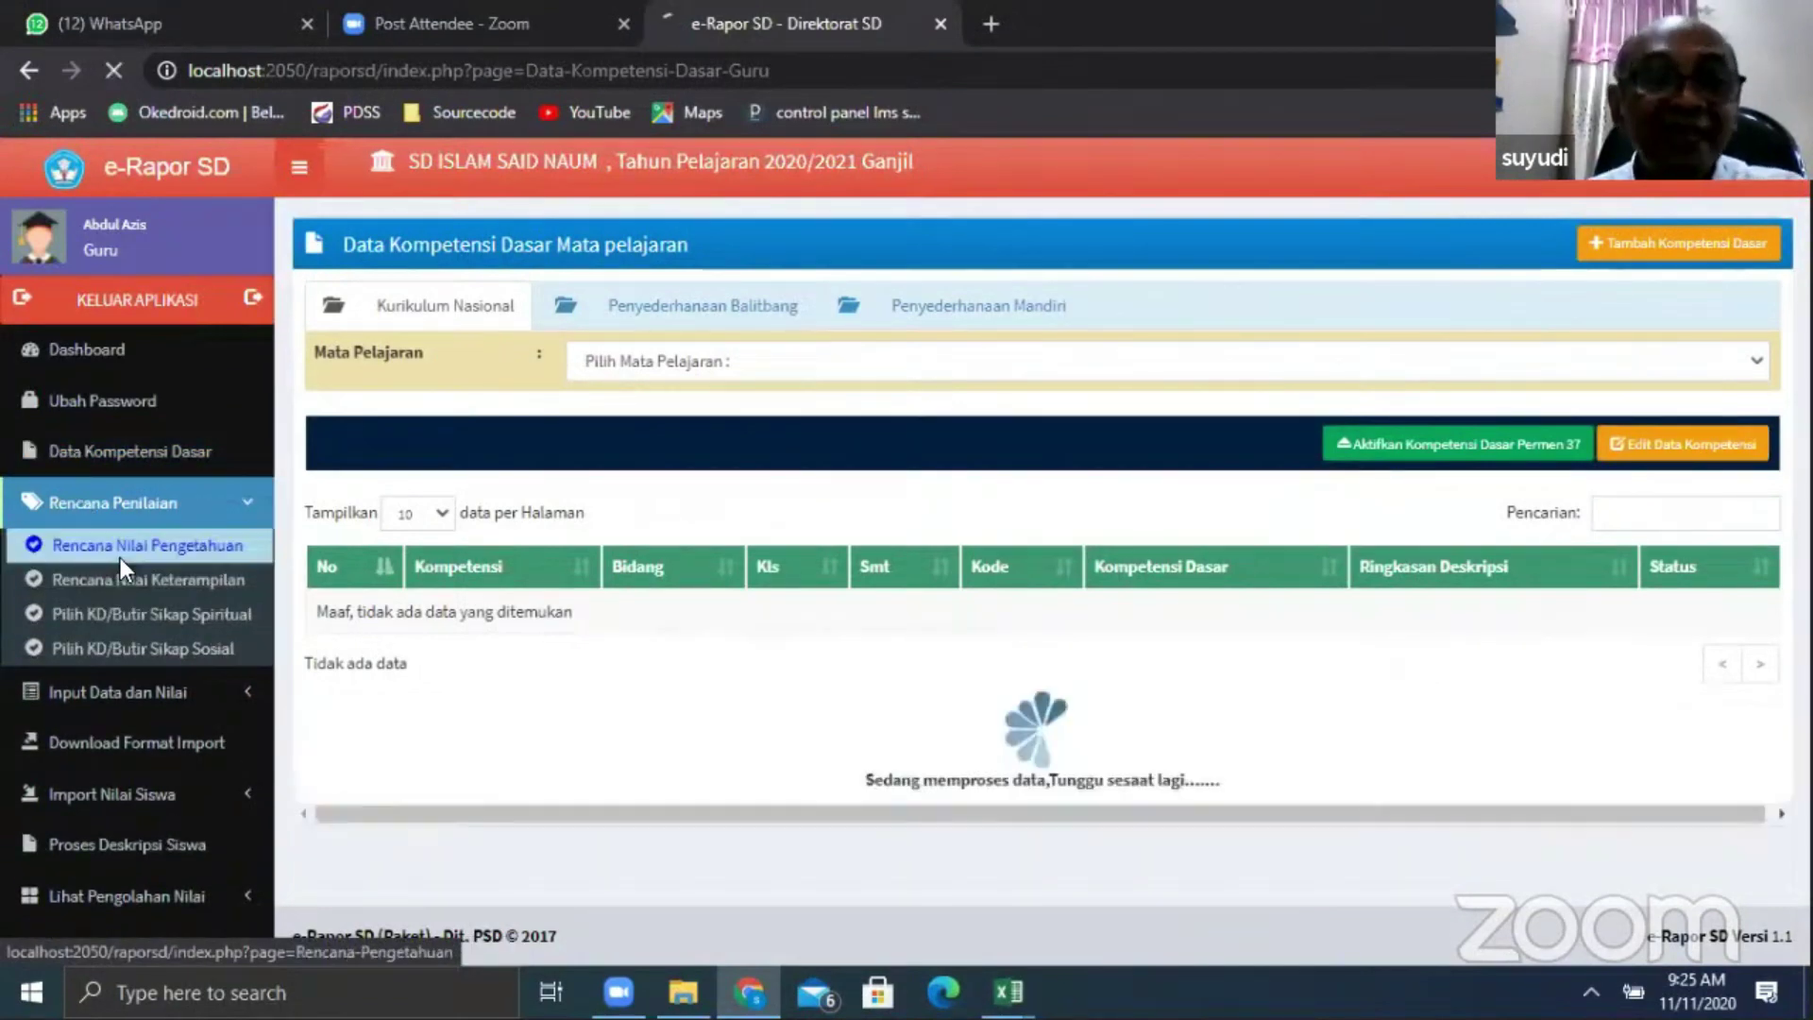
{"action": "left_click", "coordinate": [654, 312]}
{"action": "left_click", "coordinate": [637, 406]}
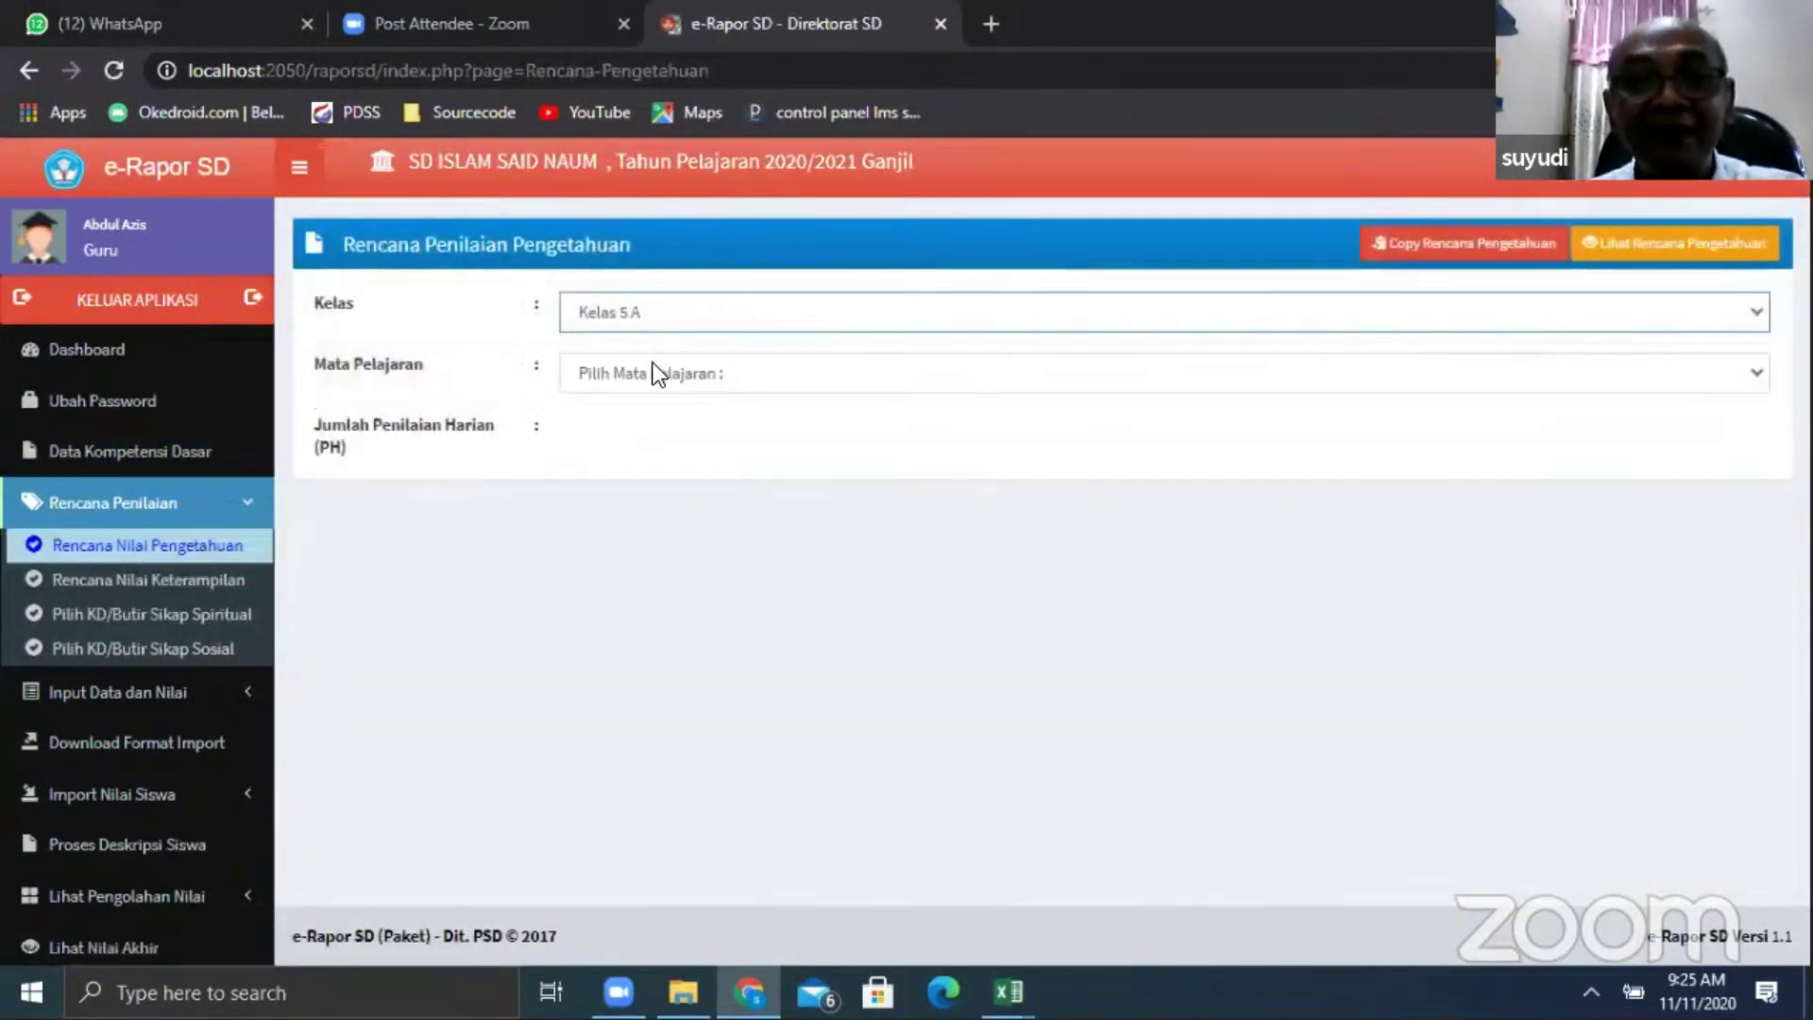
{"action": "left_click", "coordinate": [655, 370]}
{"action": "left_click", "coordinate": [673, 661]}
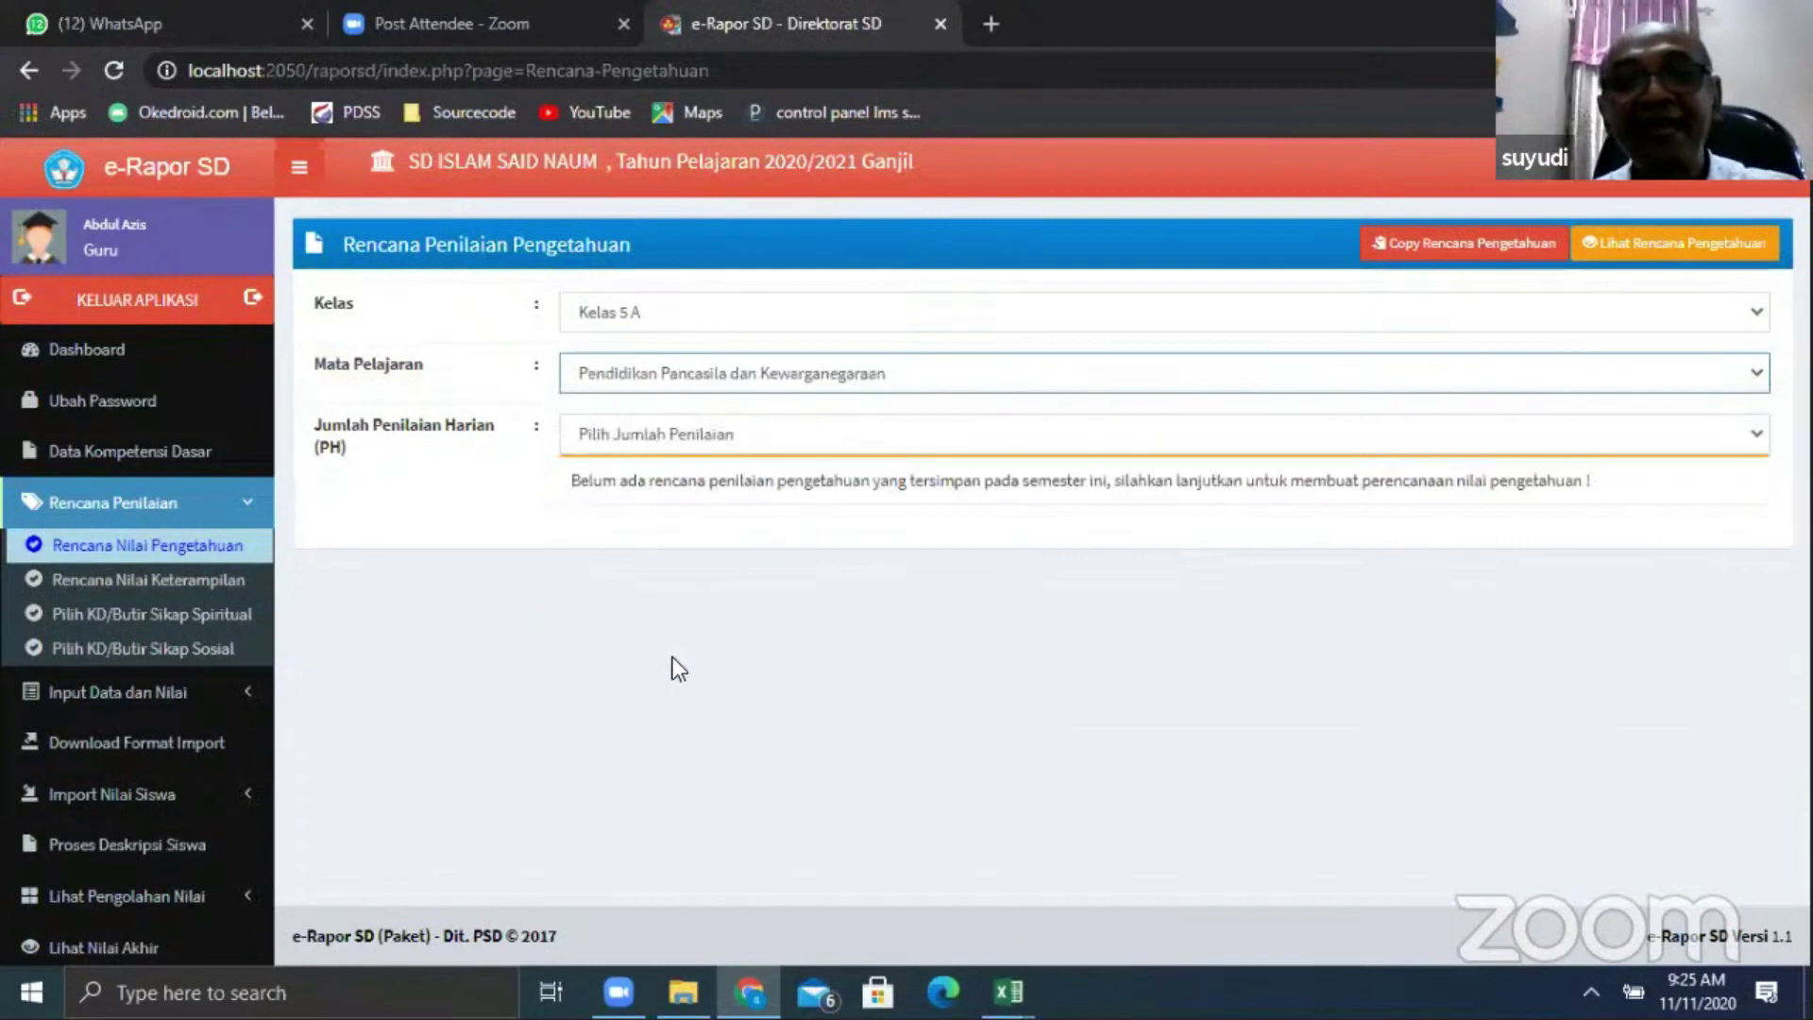
{"action": "left_click", "coordinate": [666, 448]}
{"action": "left_click", "coordinate": [644, 601]}
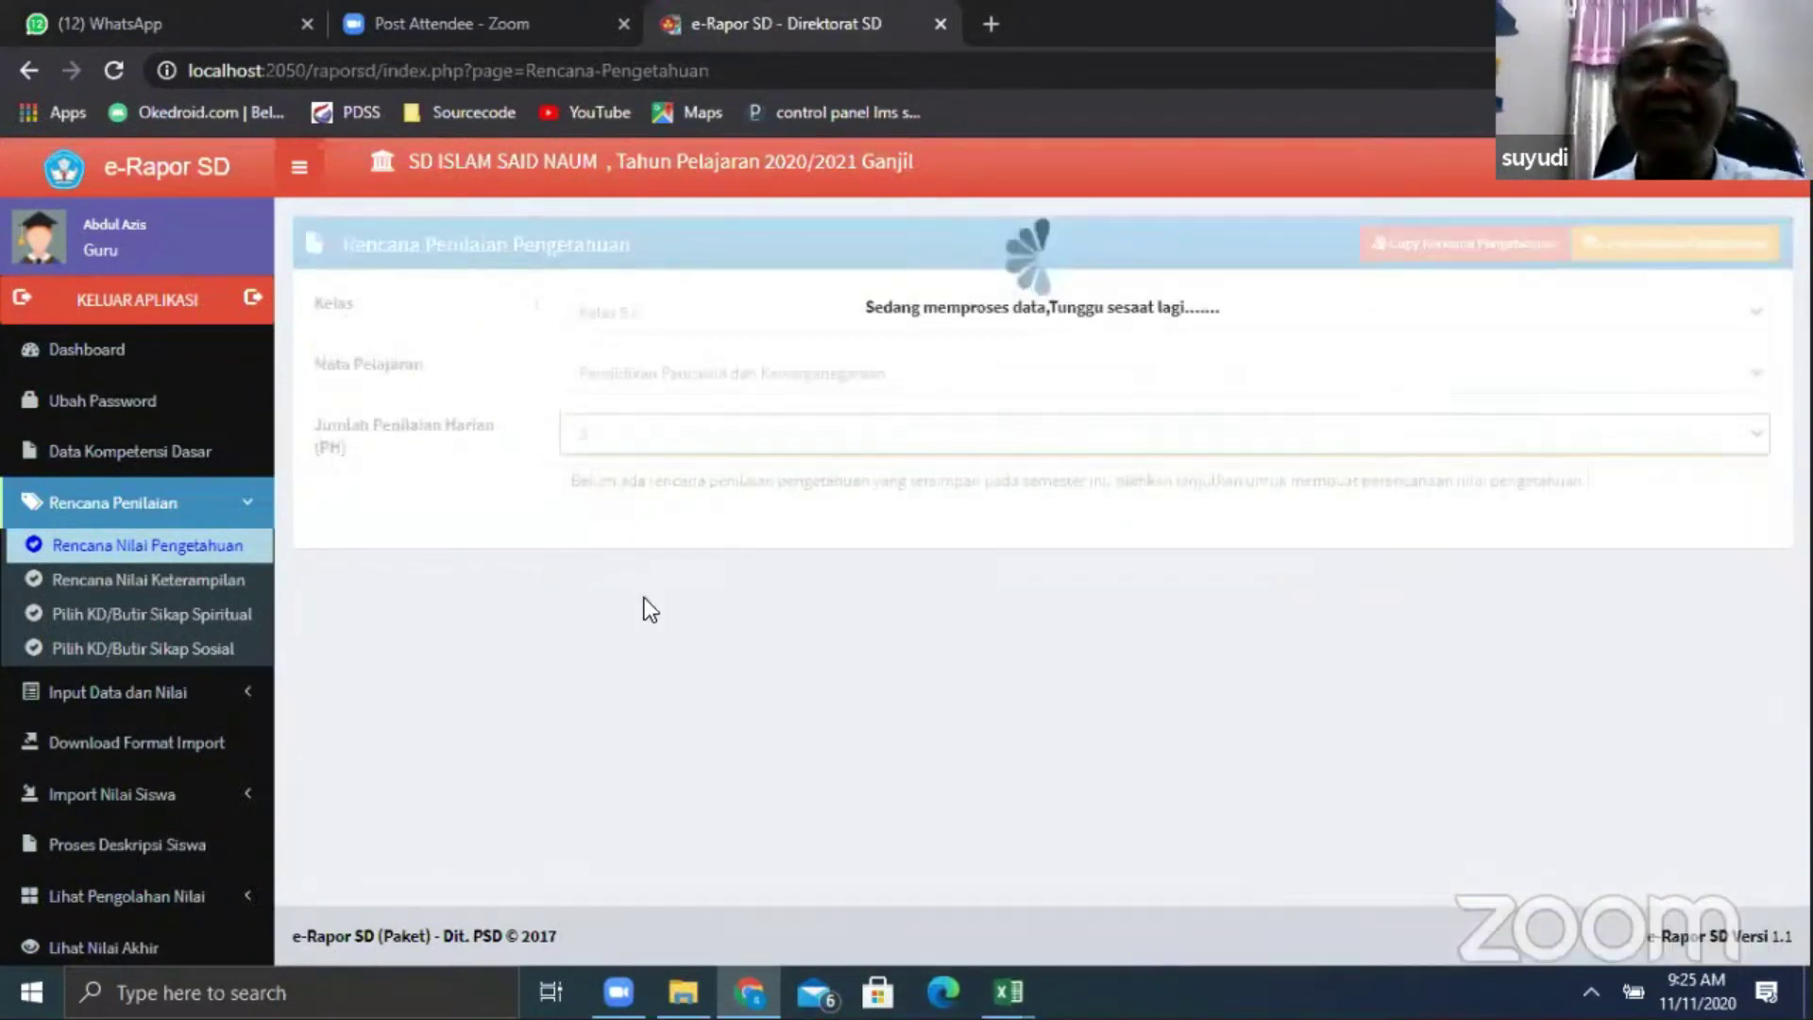
{"action": "scroll", "coordinate": [630, 581], "scroll_direction": "down", "scroll_amount": 4}
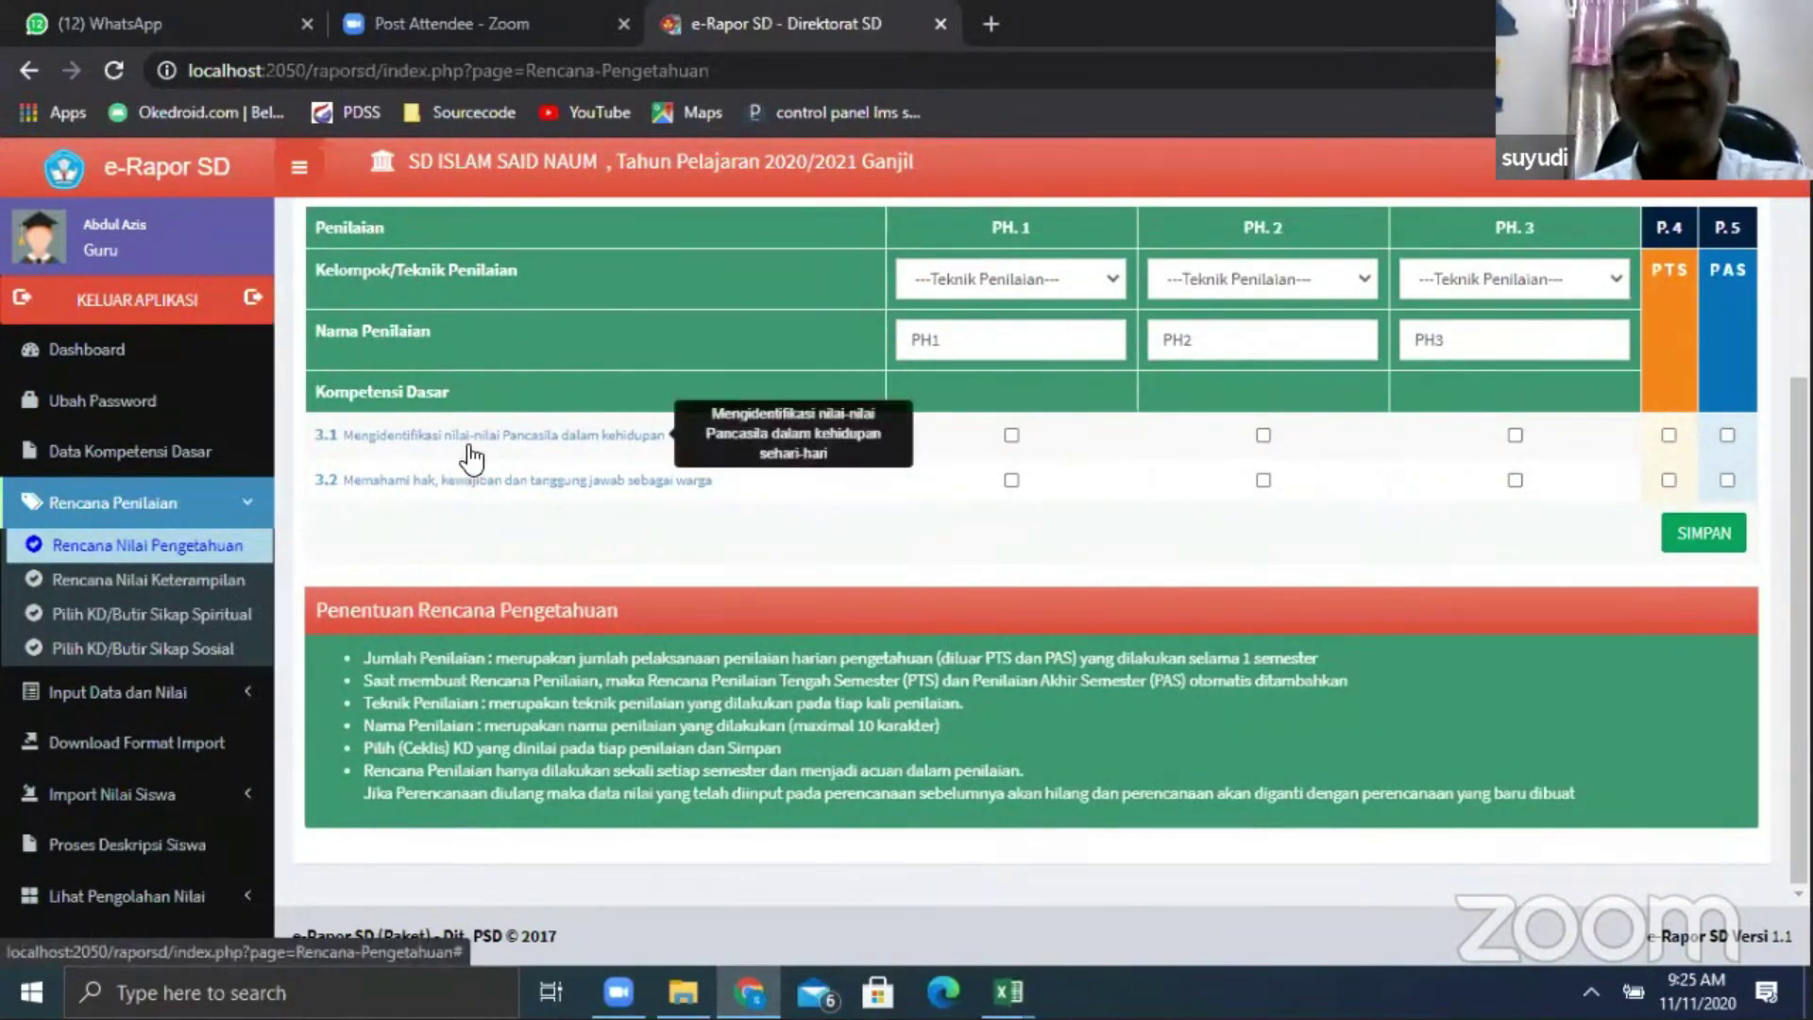
{"action": "scroll", "coordinate": [465, 457], "scroll_direction": "up", "scroll_amount": 1}
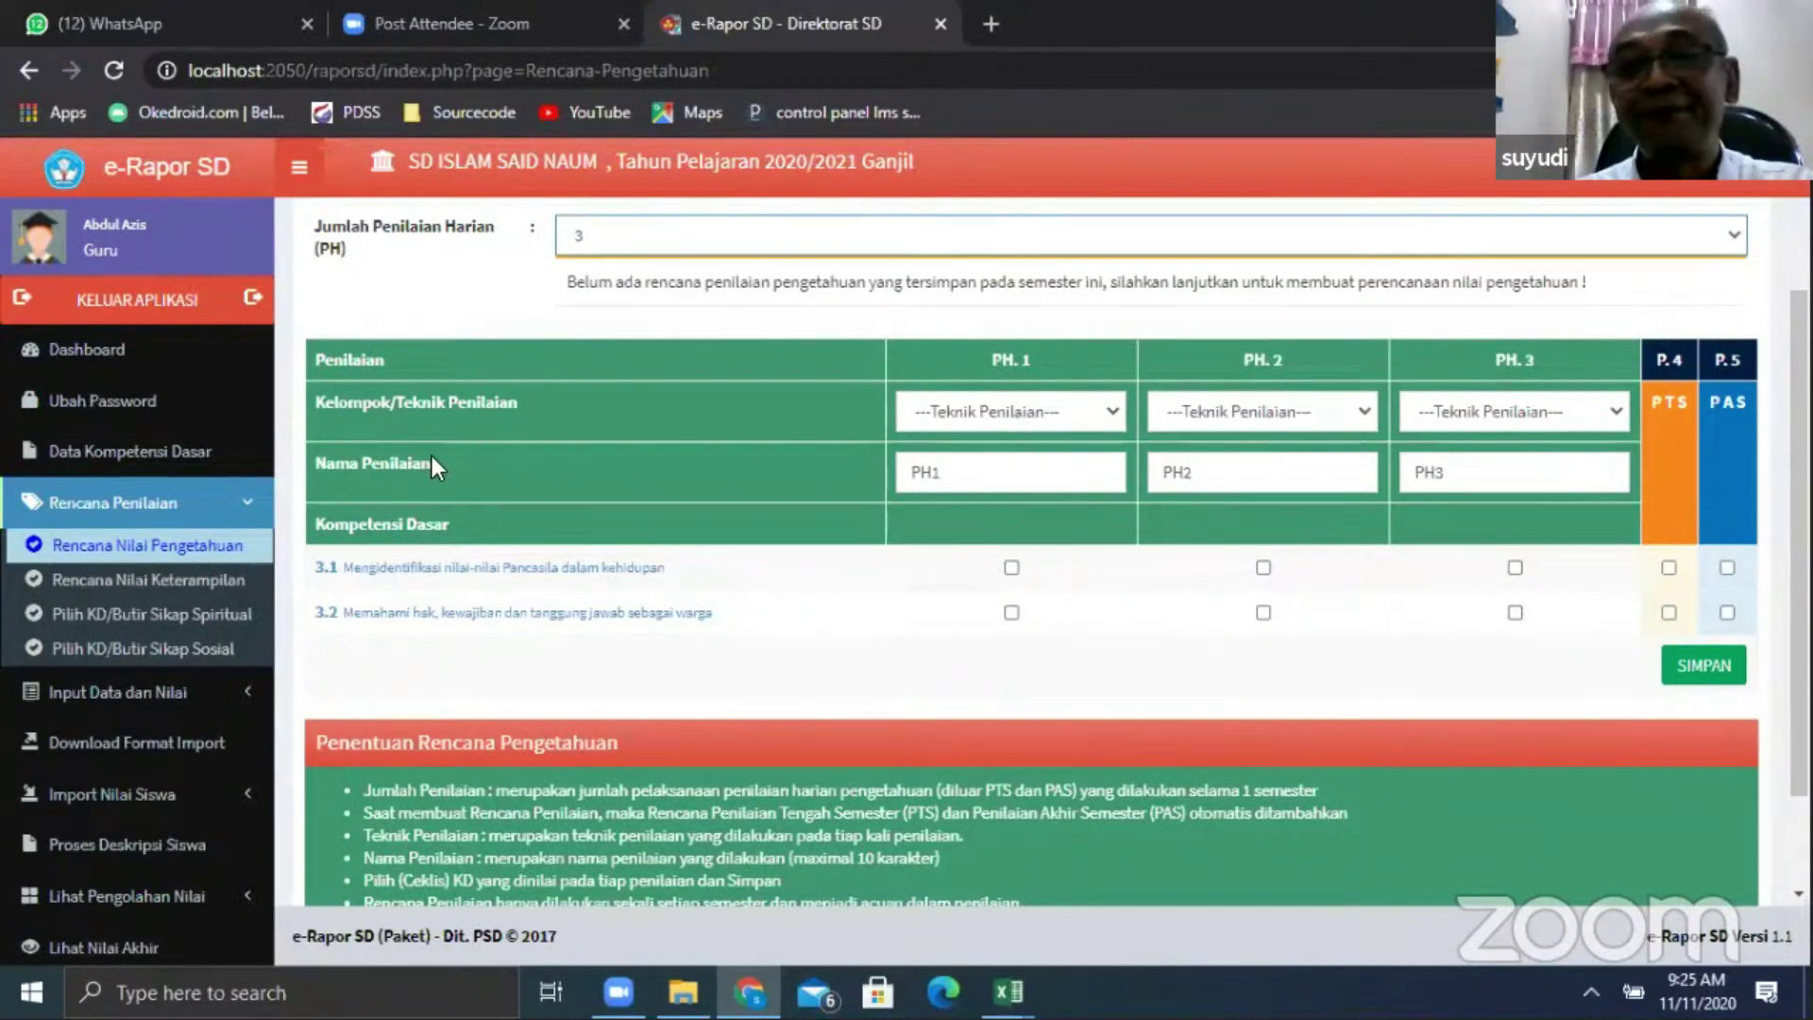
Set PH. 1 and PH. 2 to Tes Tulis, assigning competency 3.1 to PH. 1 and 3.2 to PH. 2
{"action": "left_click", "coordinate": [982, 414]}
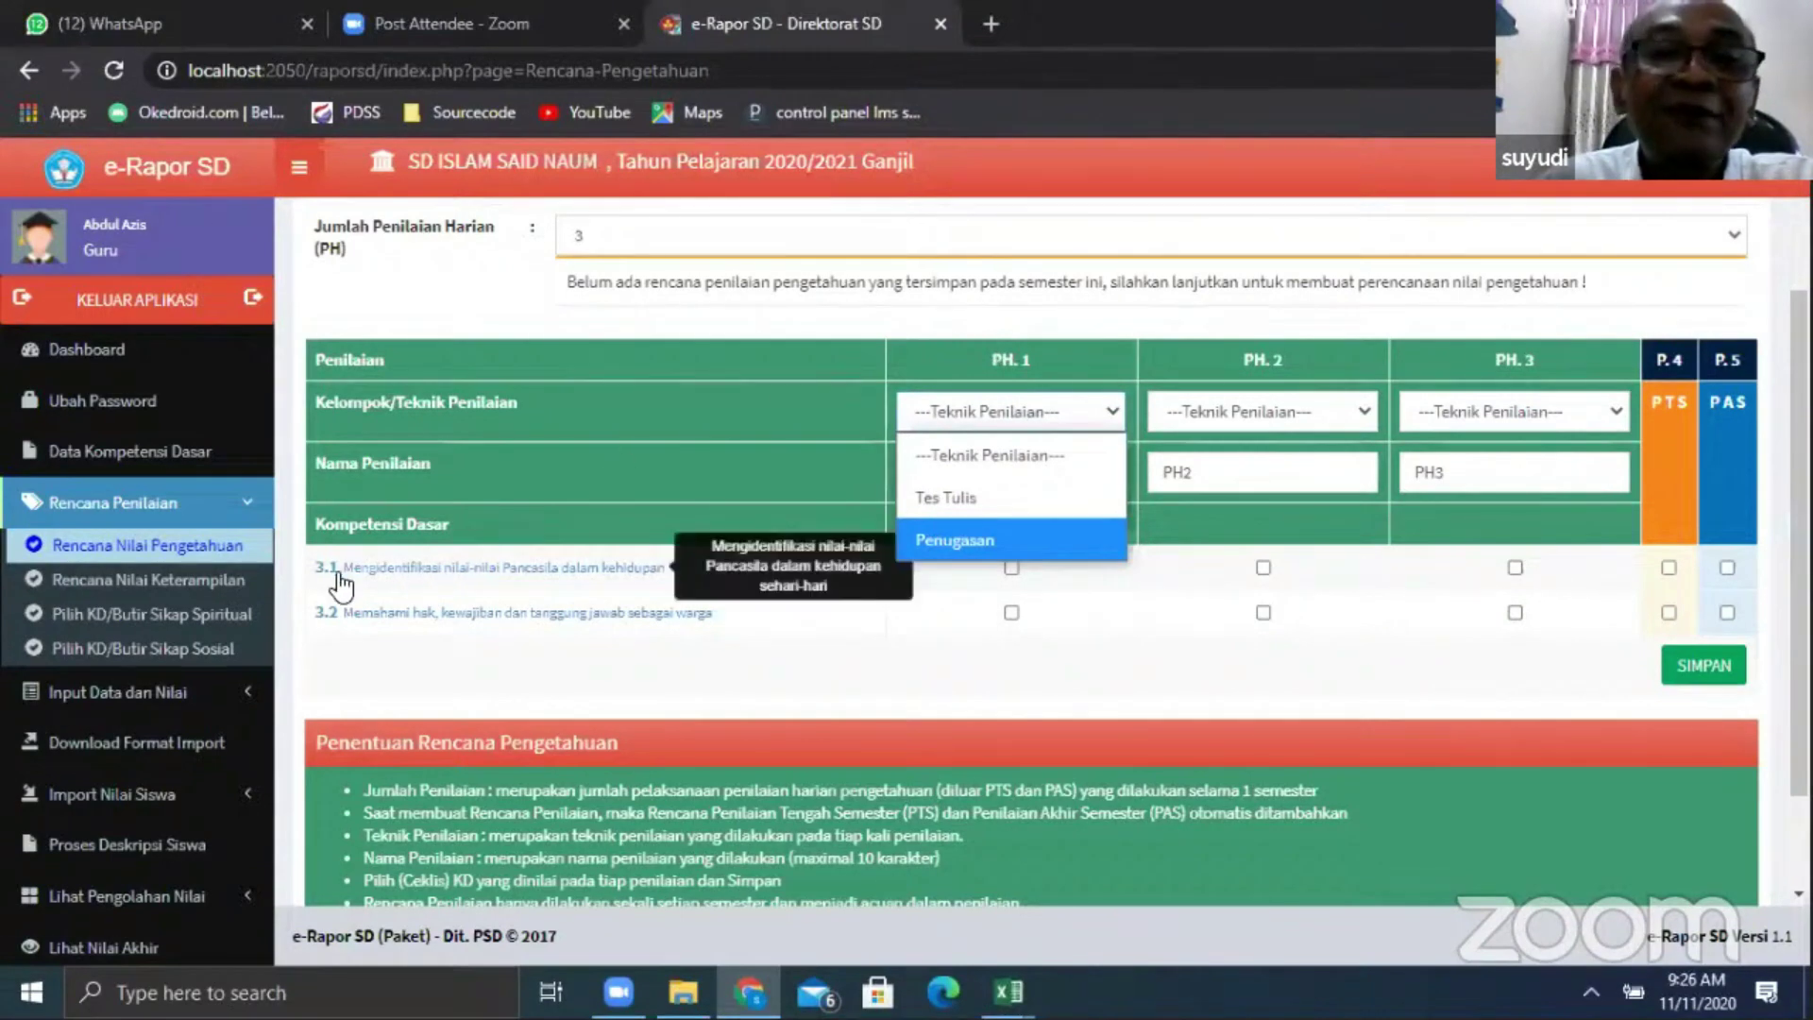
{"action": "left_click", "coordinate": [1010, 497]}
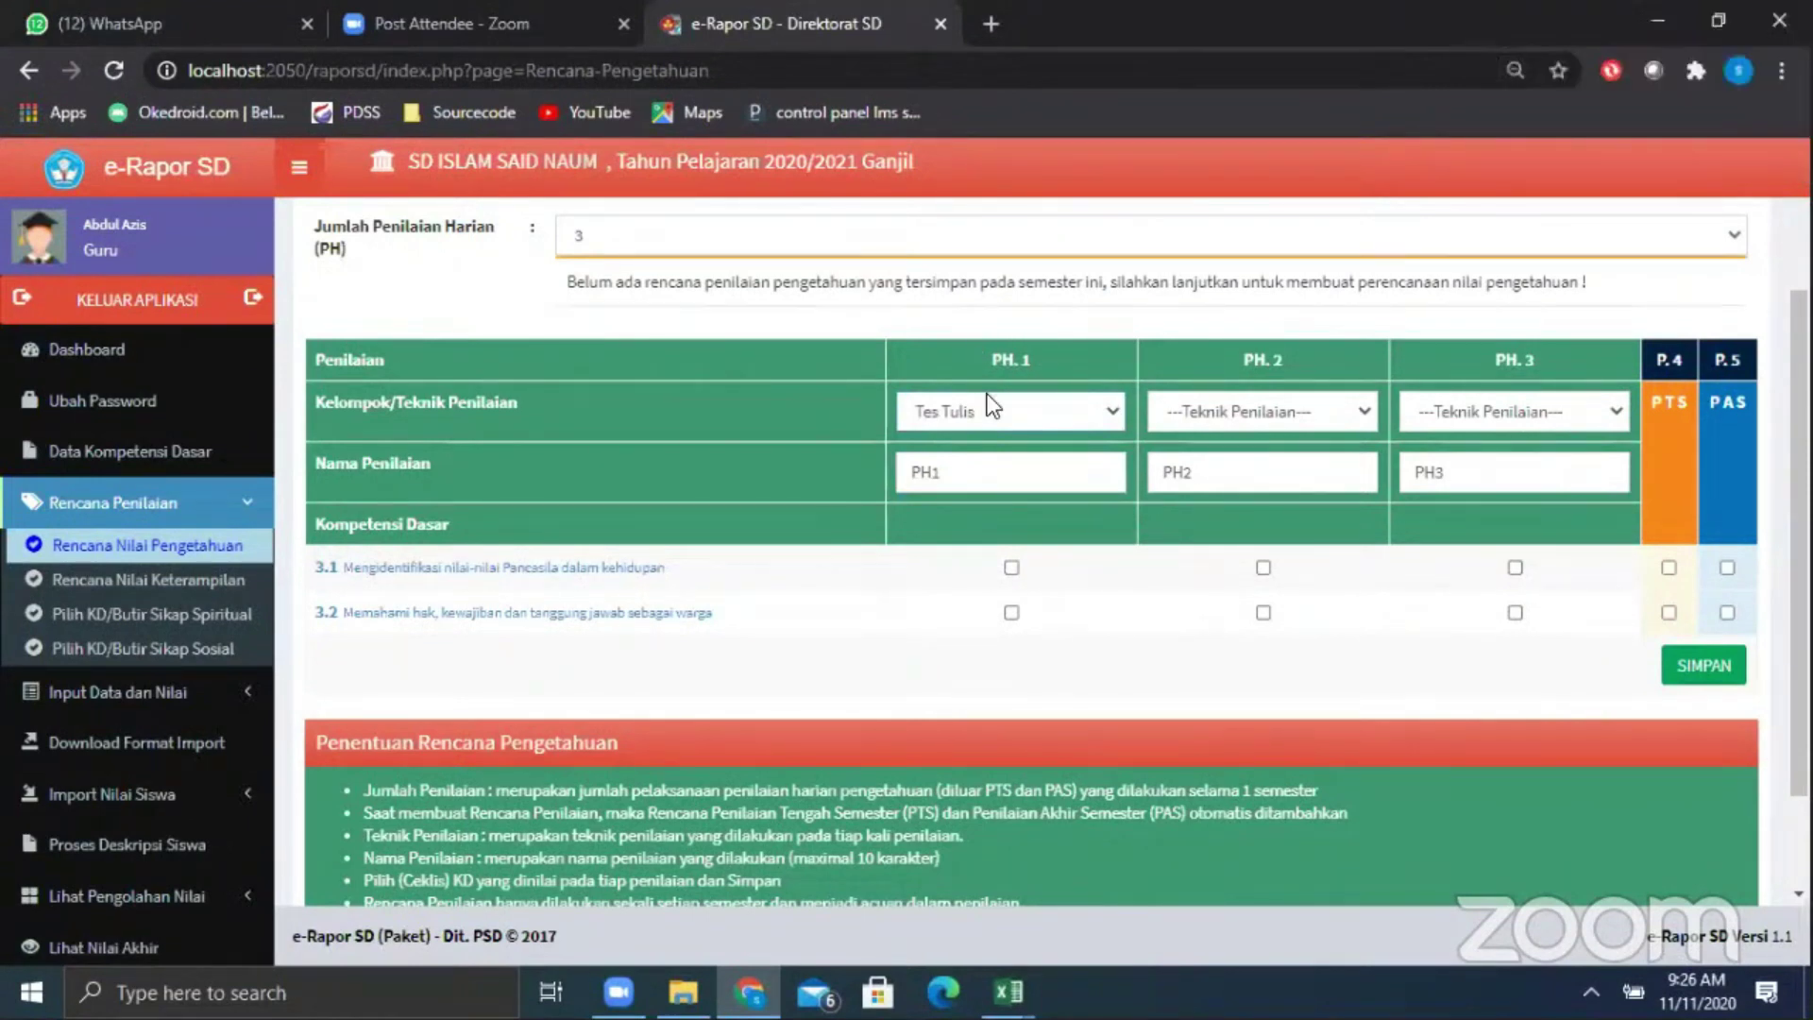
{"action": "left_click", "coordinate": [1012, 568]}
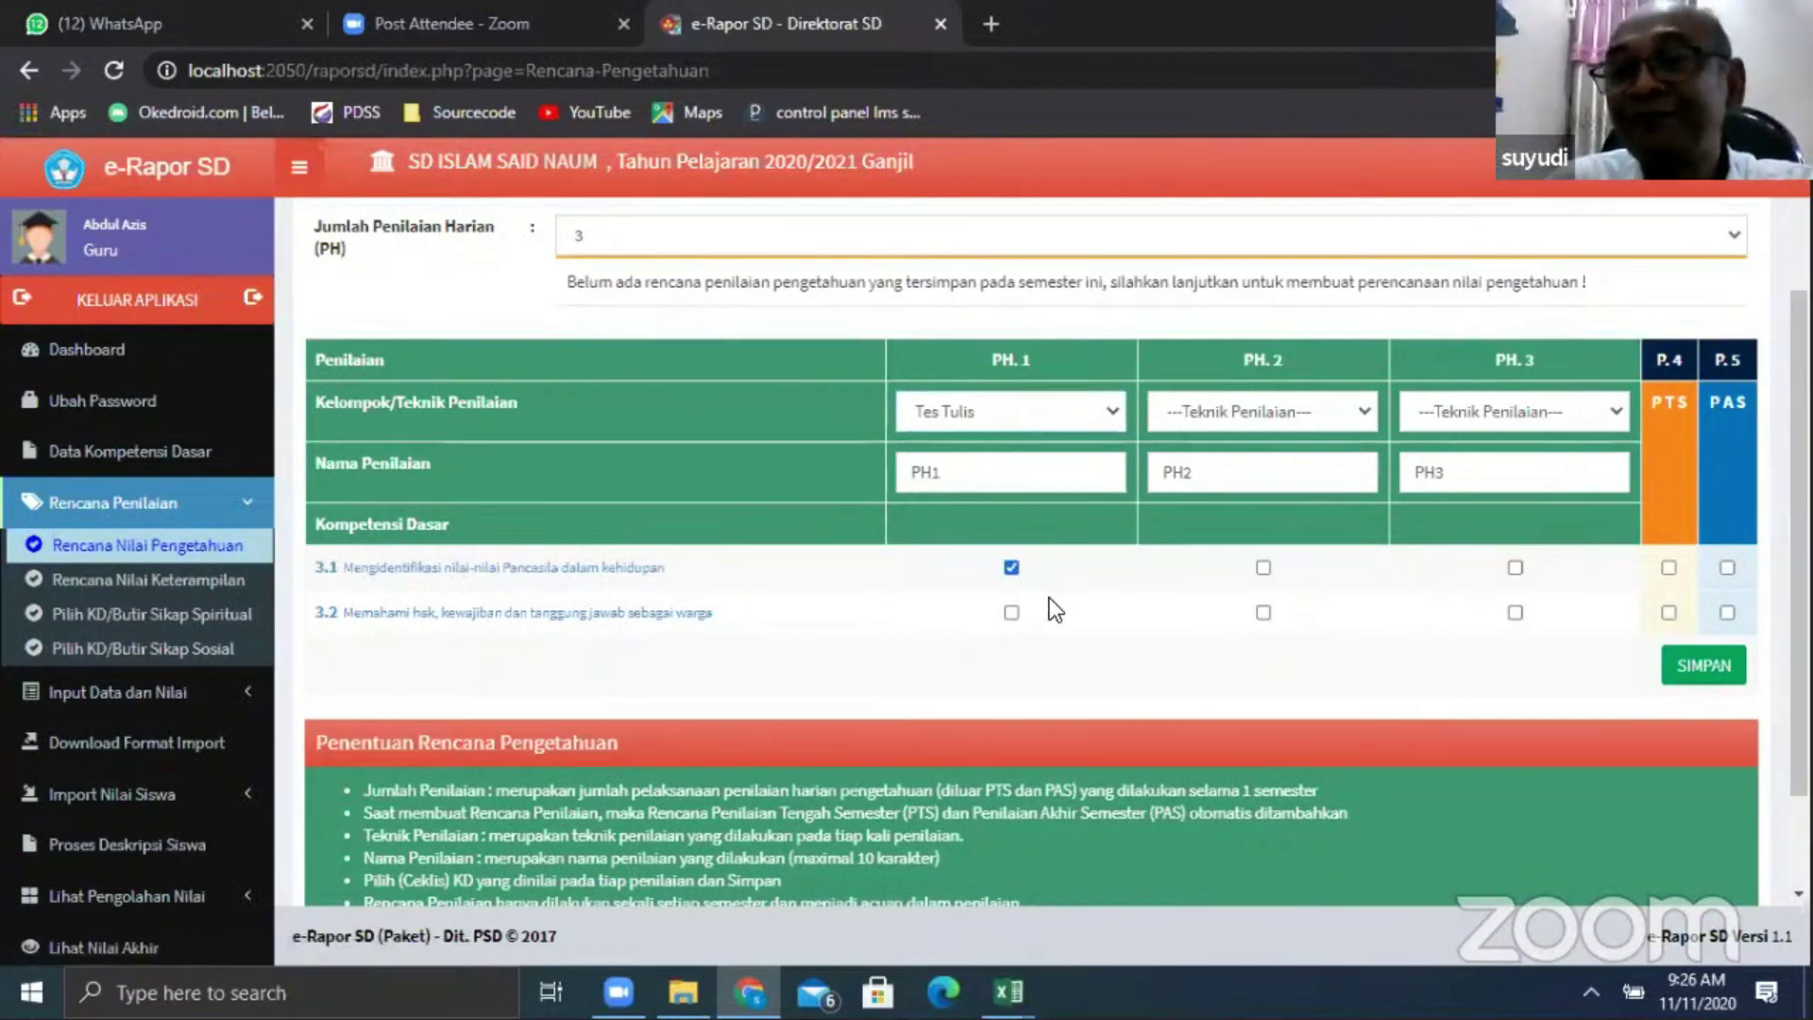
{"action": "left_click", "coordinate": [1205, 413]}
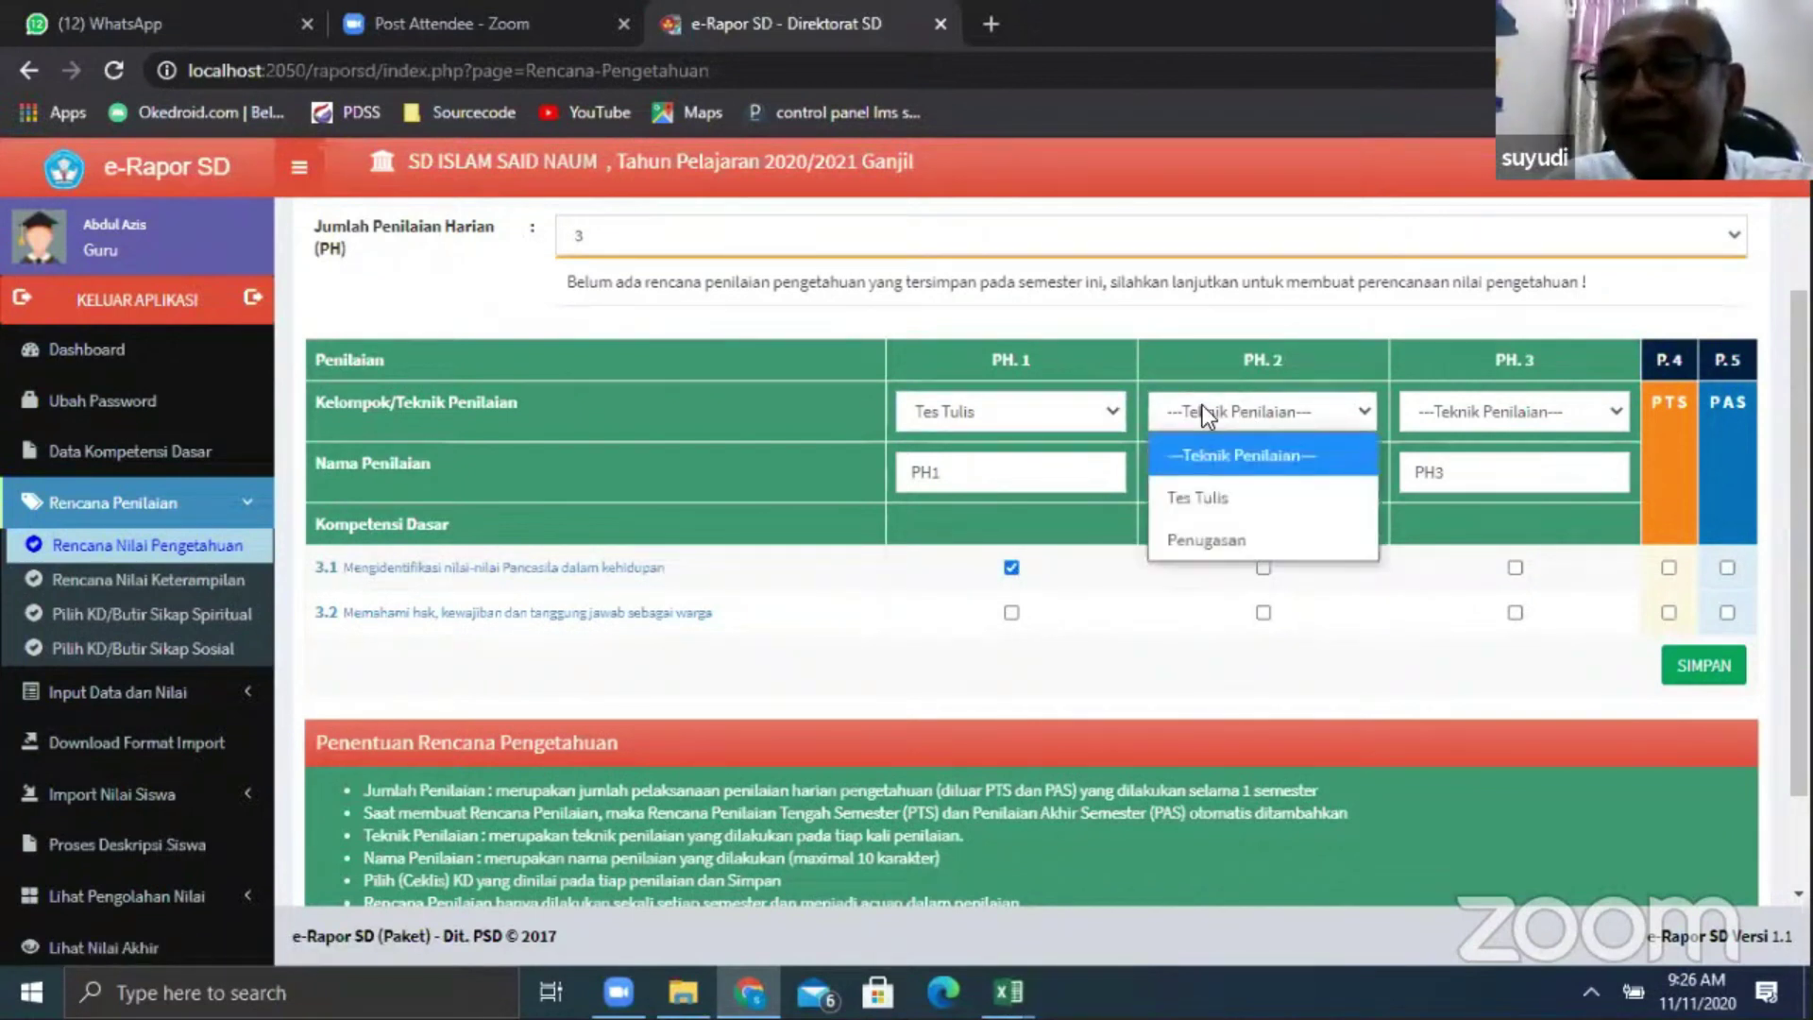
{"action": "left_click", "coordinate": [1199, 493]}
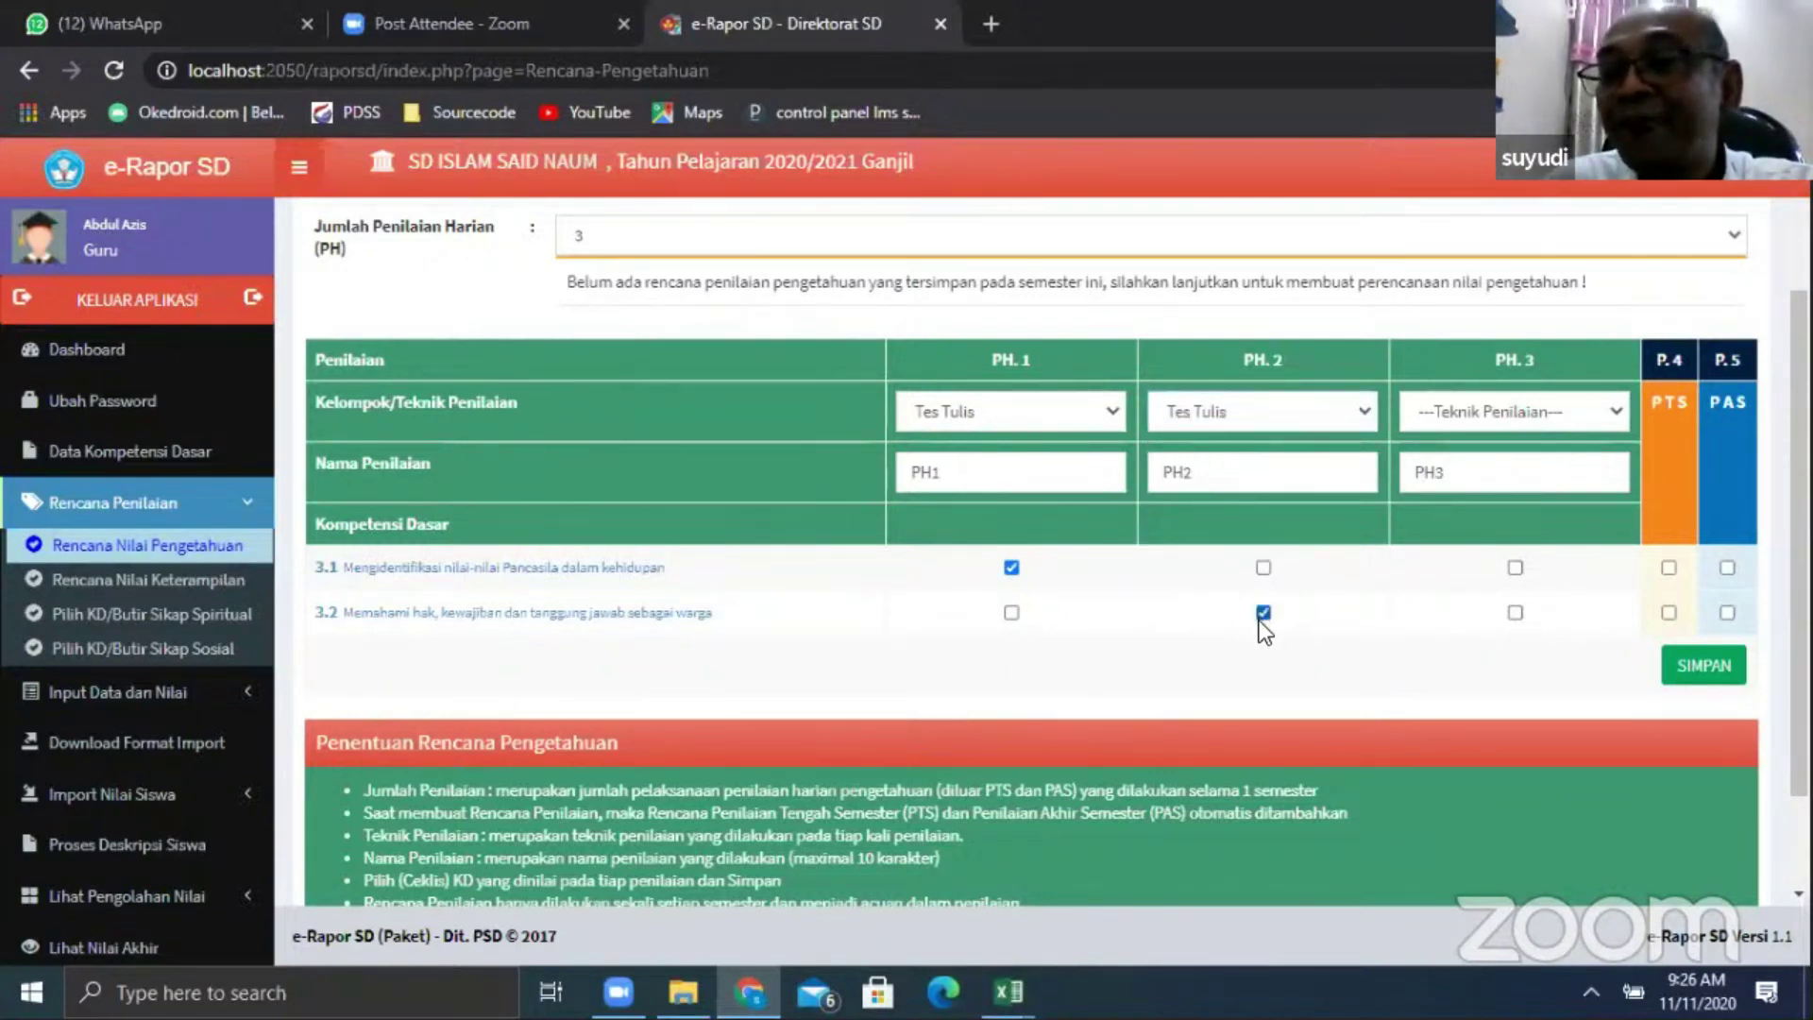
Set the technique of PH. 3 to Penugasan and assign competencies 3.1 and 3.2 to it
{"action": "left_click", "coordinate": [1520, 411]}
{"action": "left_click", "coordinate": [1481, 534]}
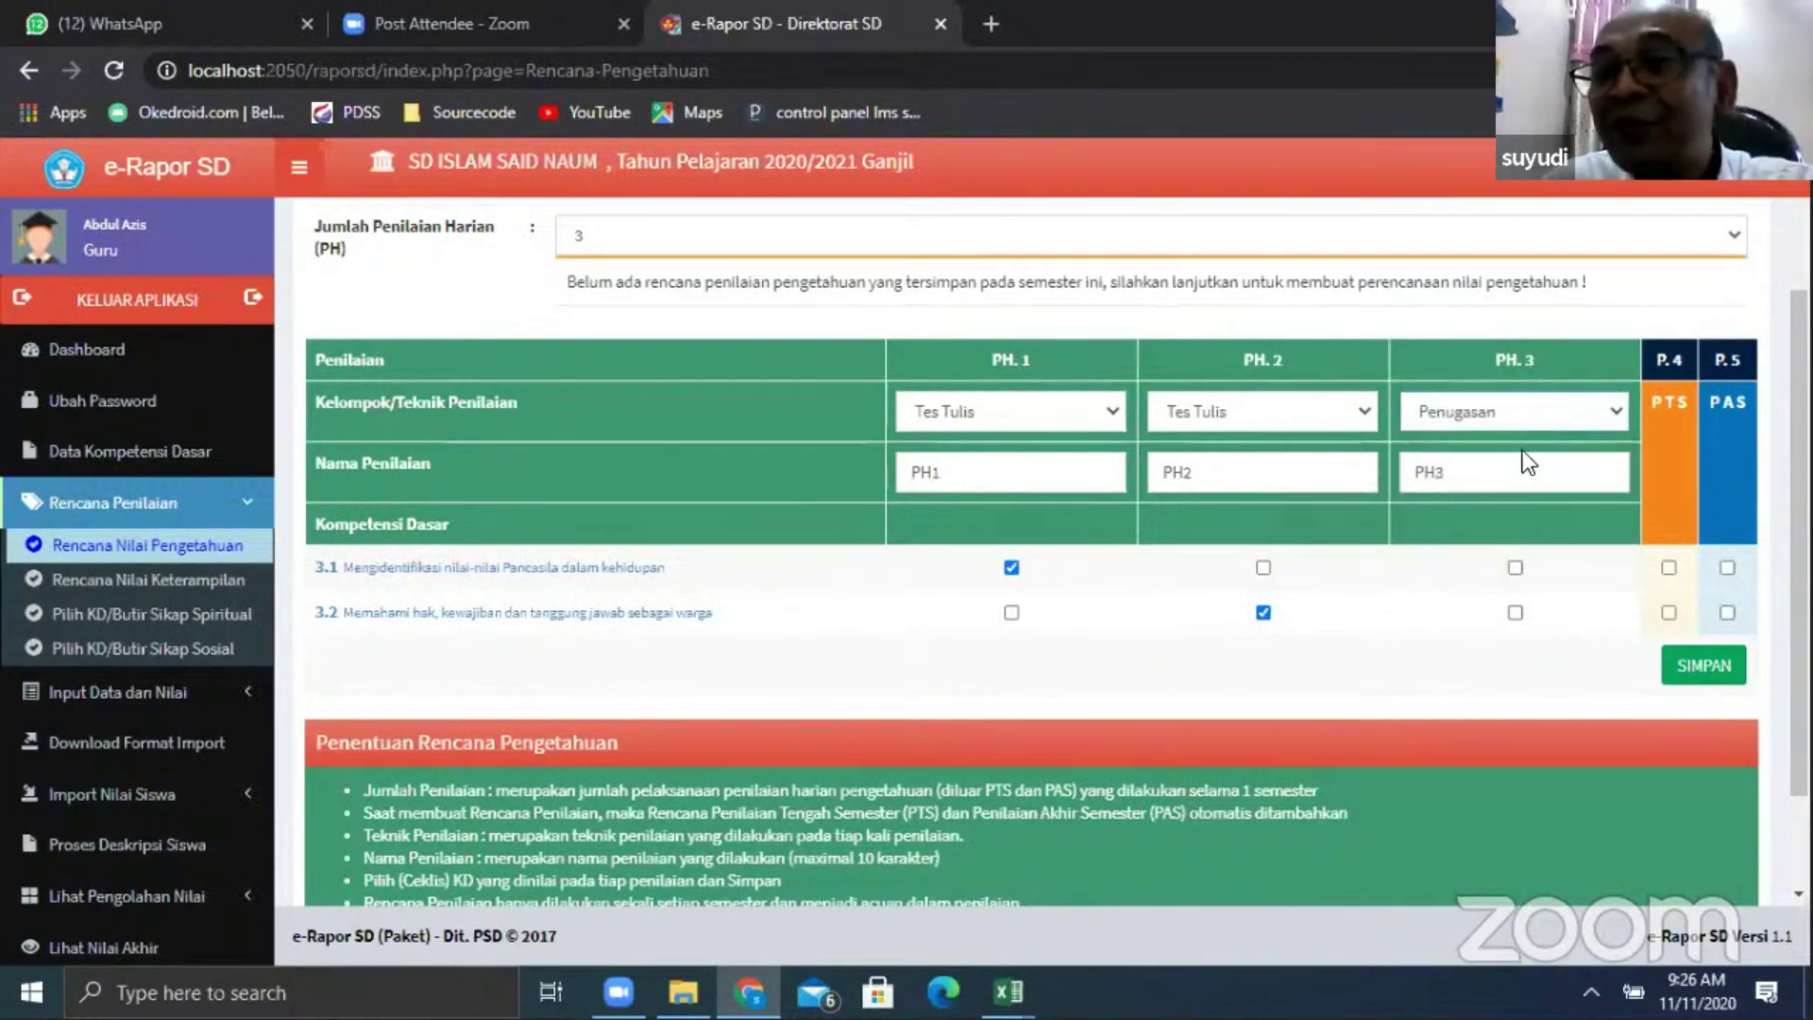
{"action": "left_click", "coordinate": [1515, 567]}
{"action": "left_click", "coordinate": [1516, 613]}
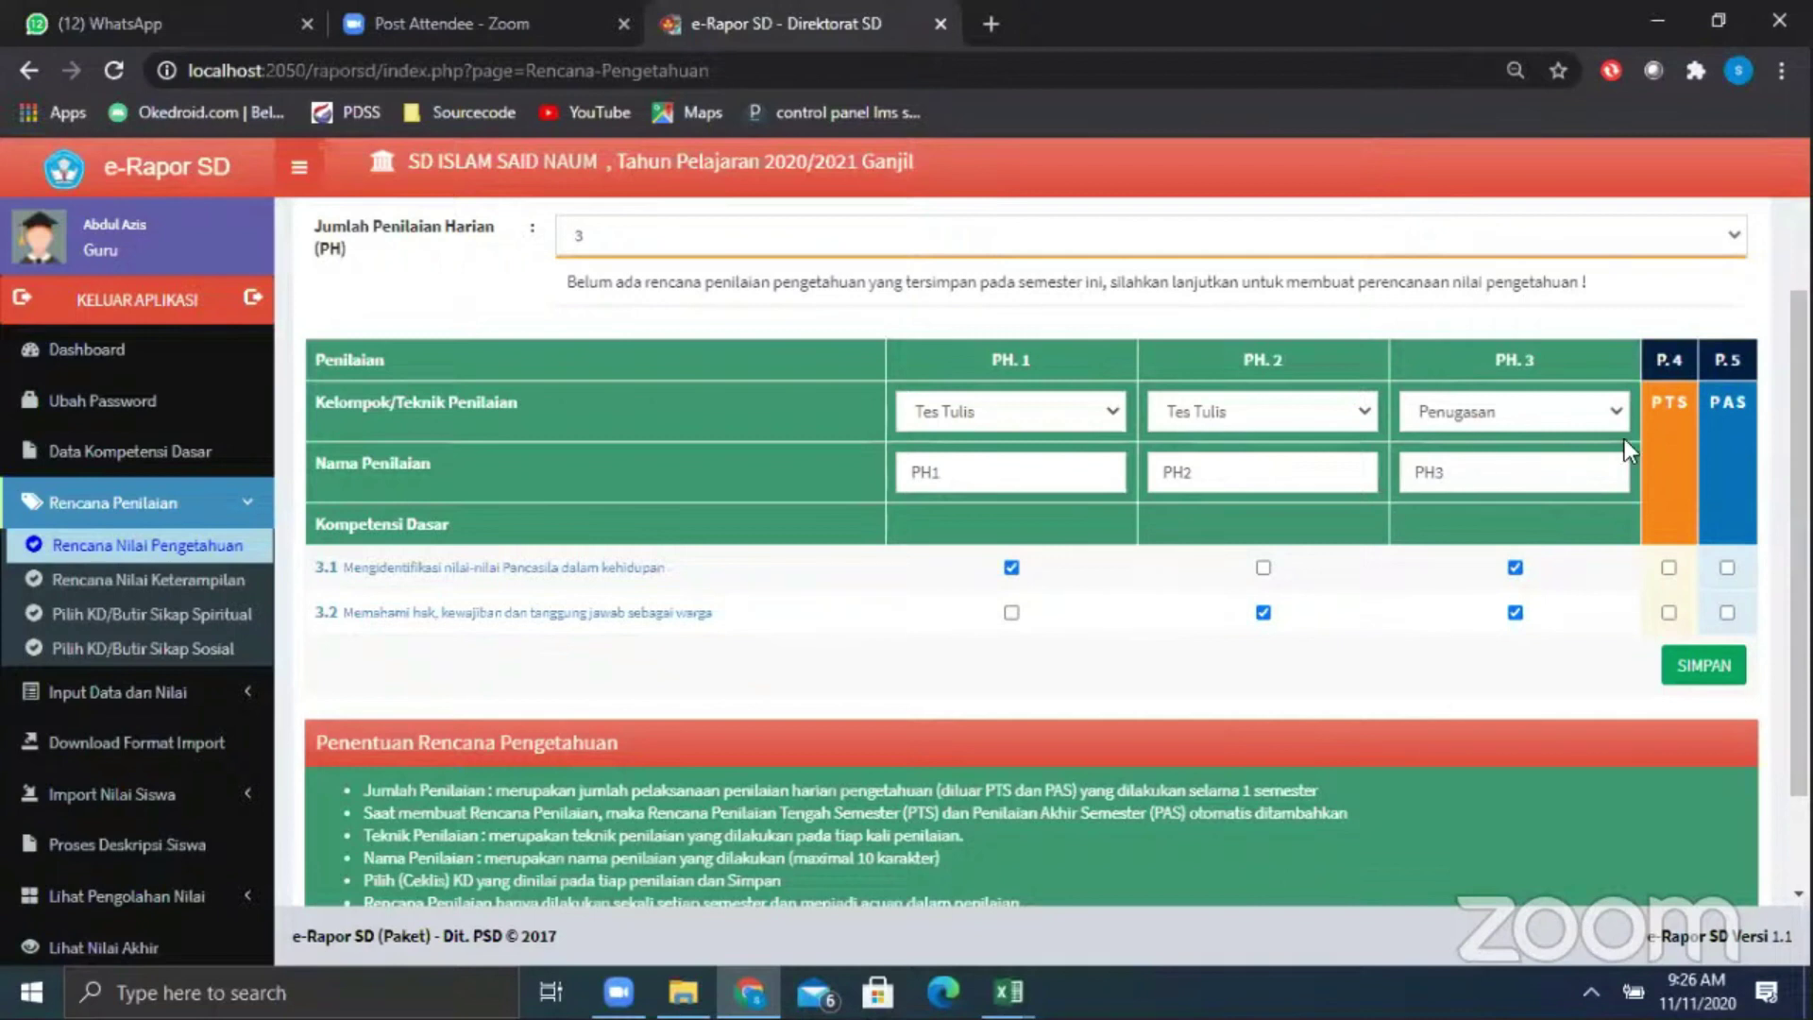
Assign competency 3.1 to PTS and competencies 3.1 and 3.2 to PAS, and save the knowledge assessment plan
{"action": "left_click", "coordinate": [1669, 568]}
{"action": "left_click", "coordinate": [1728, 568]}
{"action": "left_click", "coordinate": [1727, 613]}
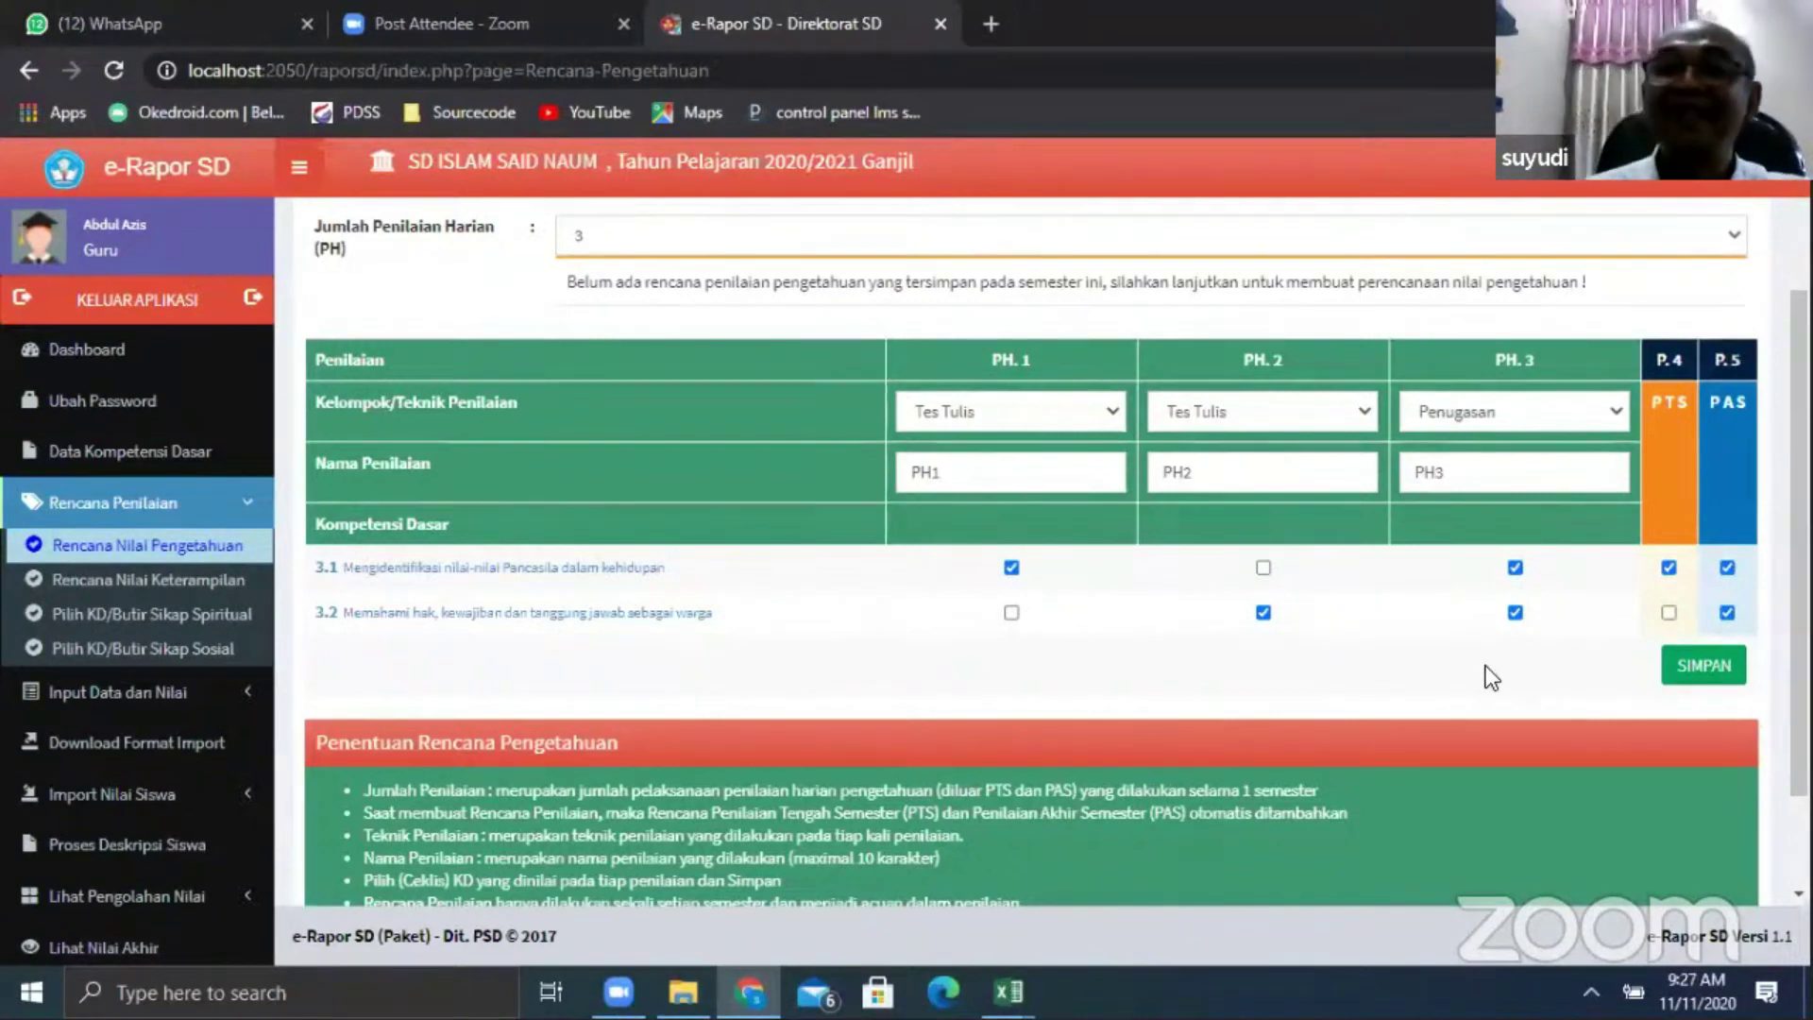
{"action": "left_click", "coordinate": [1687, 674]}
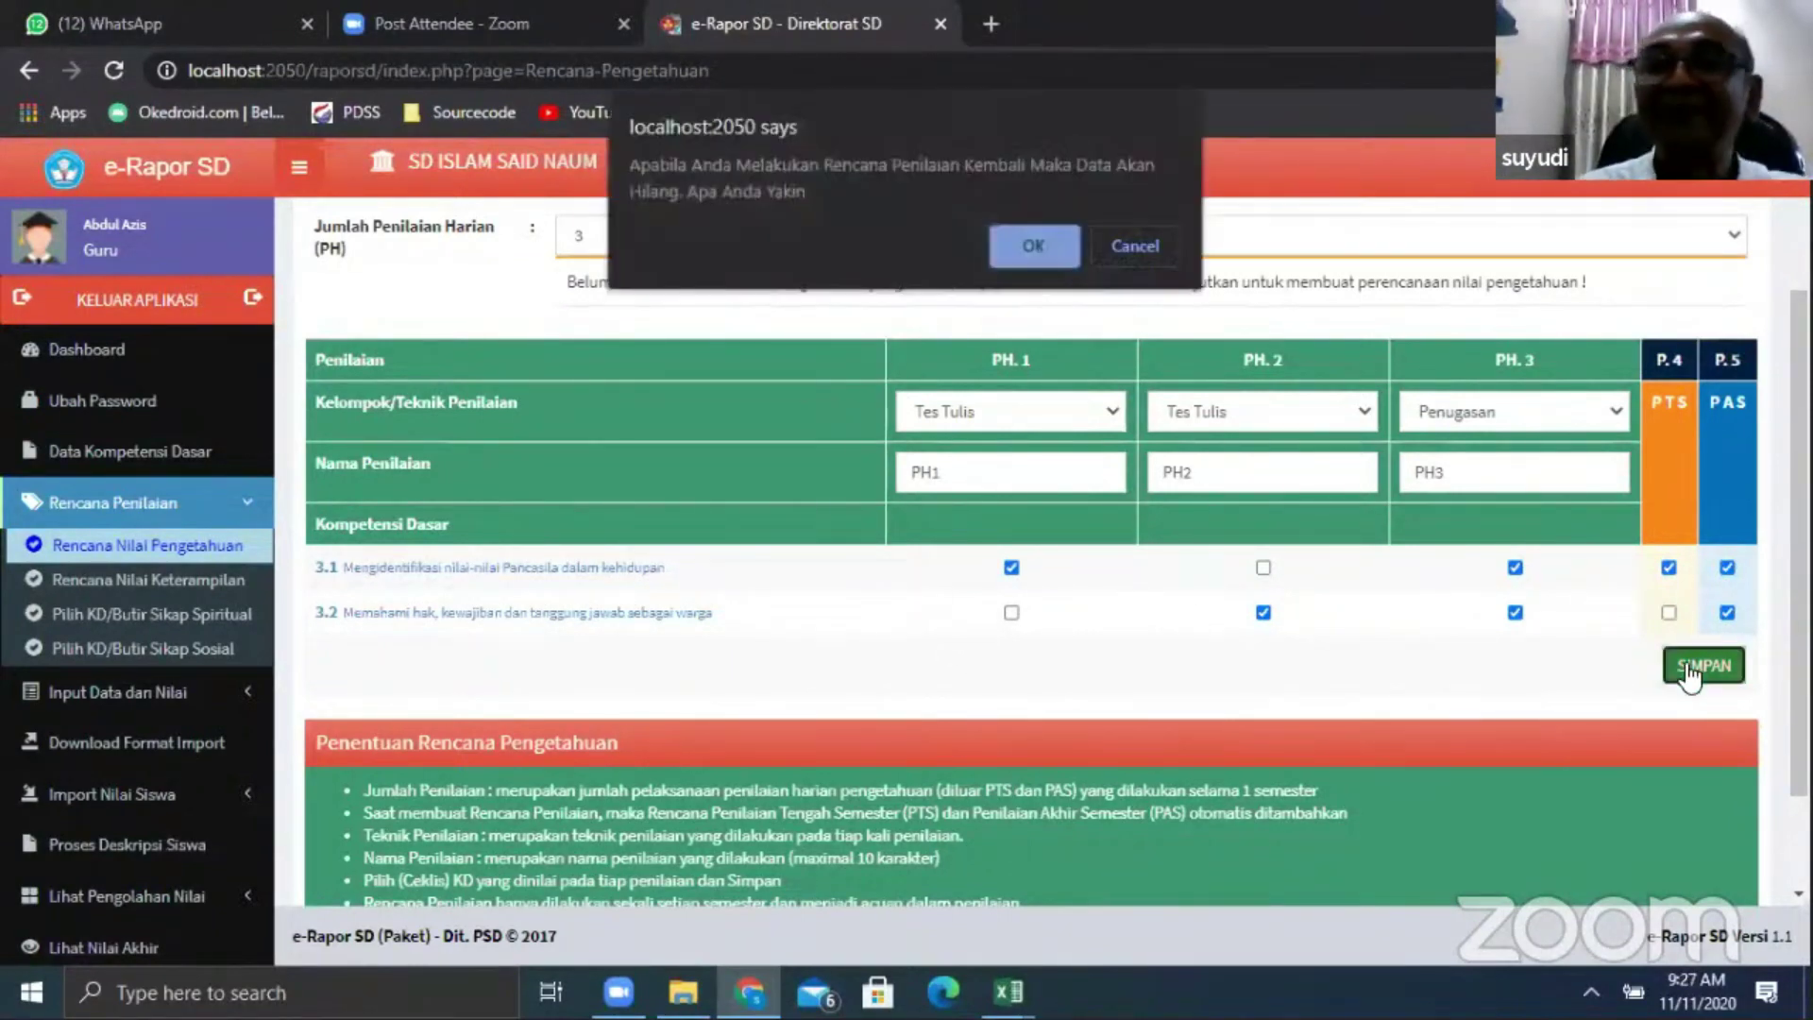
{"action": "left_click", "coordinate": [1007, 245]}
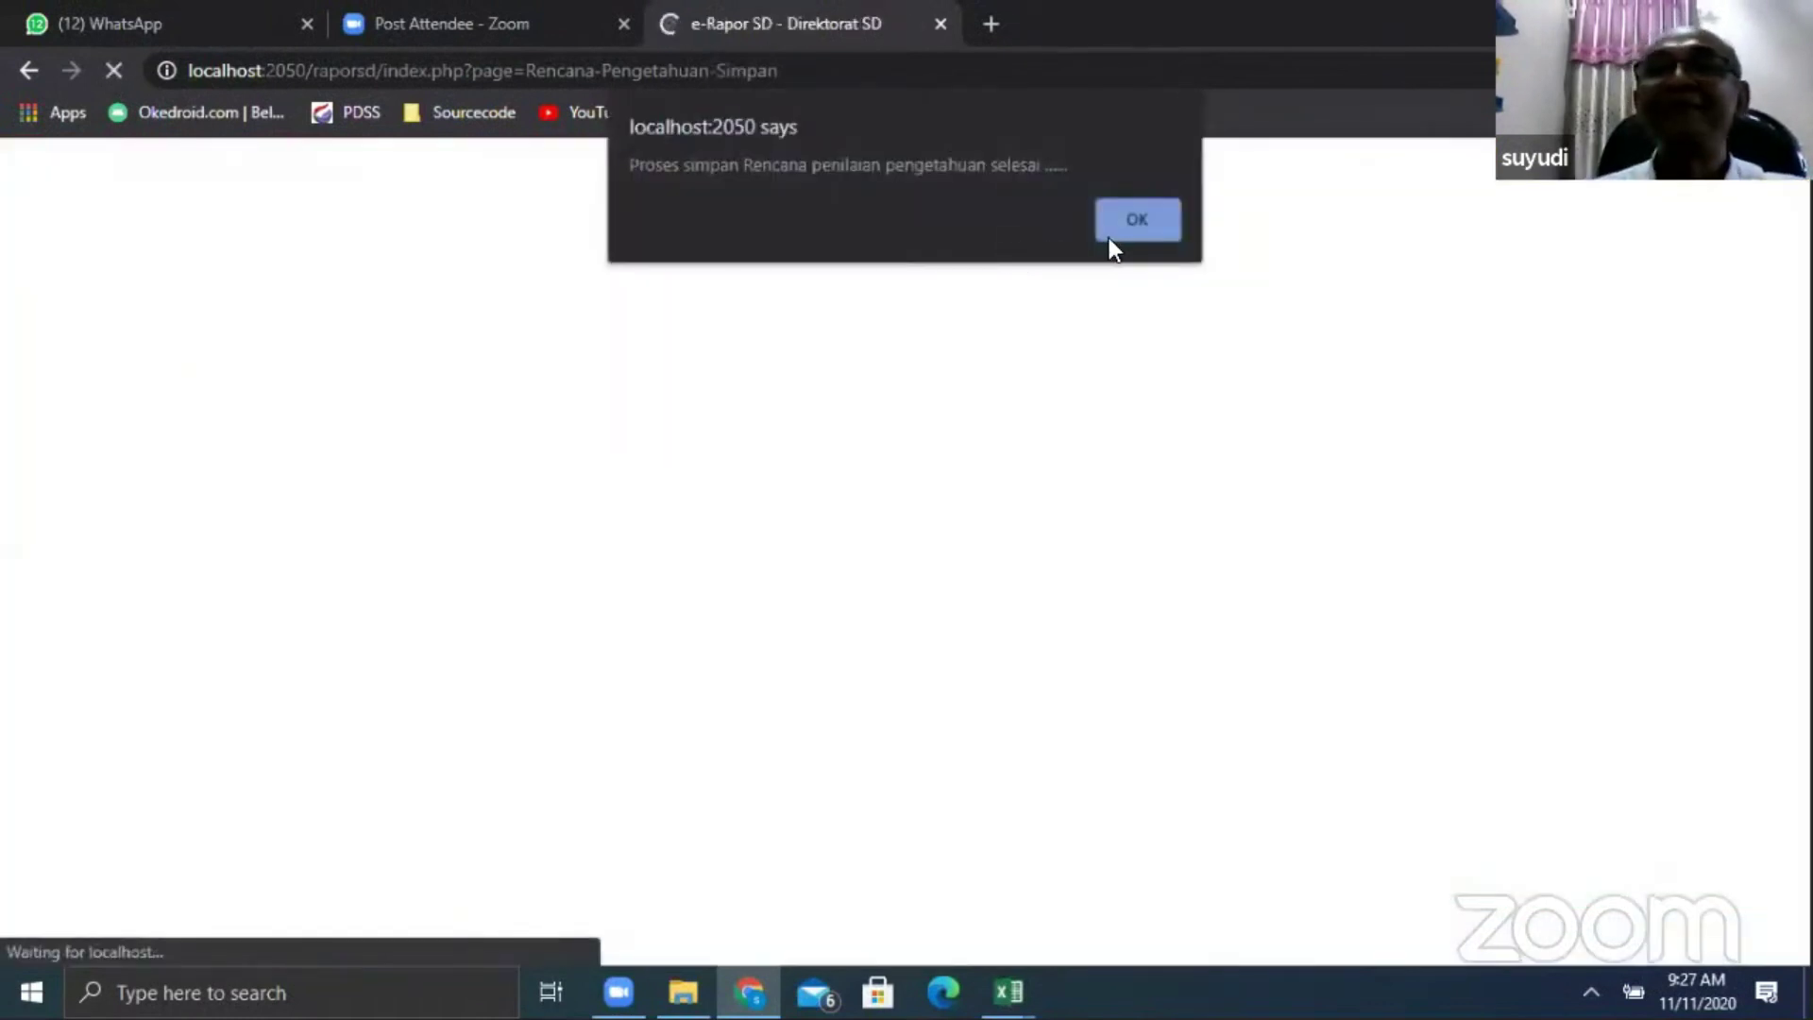
{"action": "left_click", "coordinate": [1111, 231]}
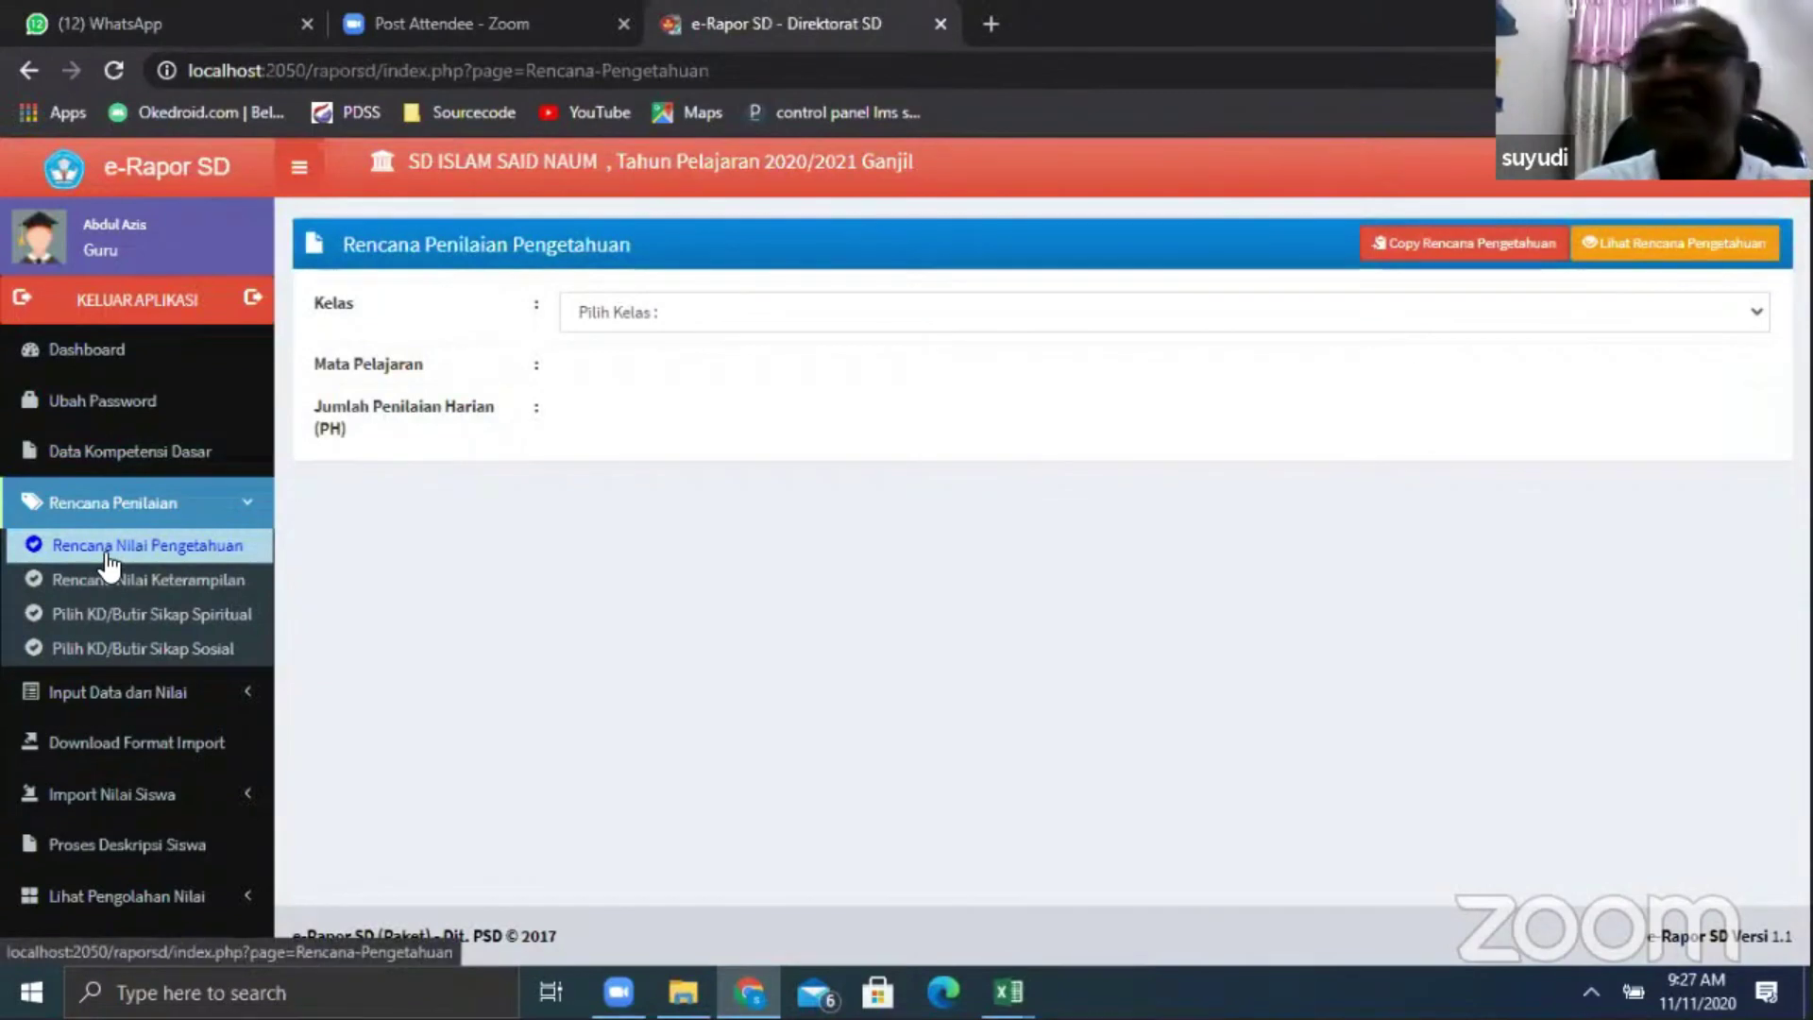
View the saved knowledge assessment plan for Kelas 5 A, Pendidikan Pancasila dan Kewarganegaraan
{"action": "left_click", "coordinate": [1645, 243]}
{"action": "left_click", "coordinate": [770, 323]}
{"action": "left_click", "coordinate": [690, 388]}
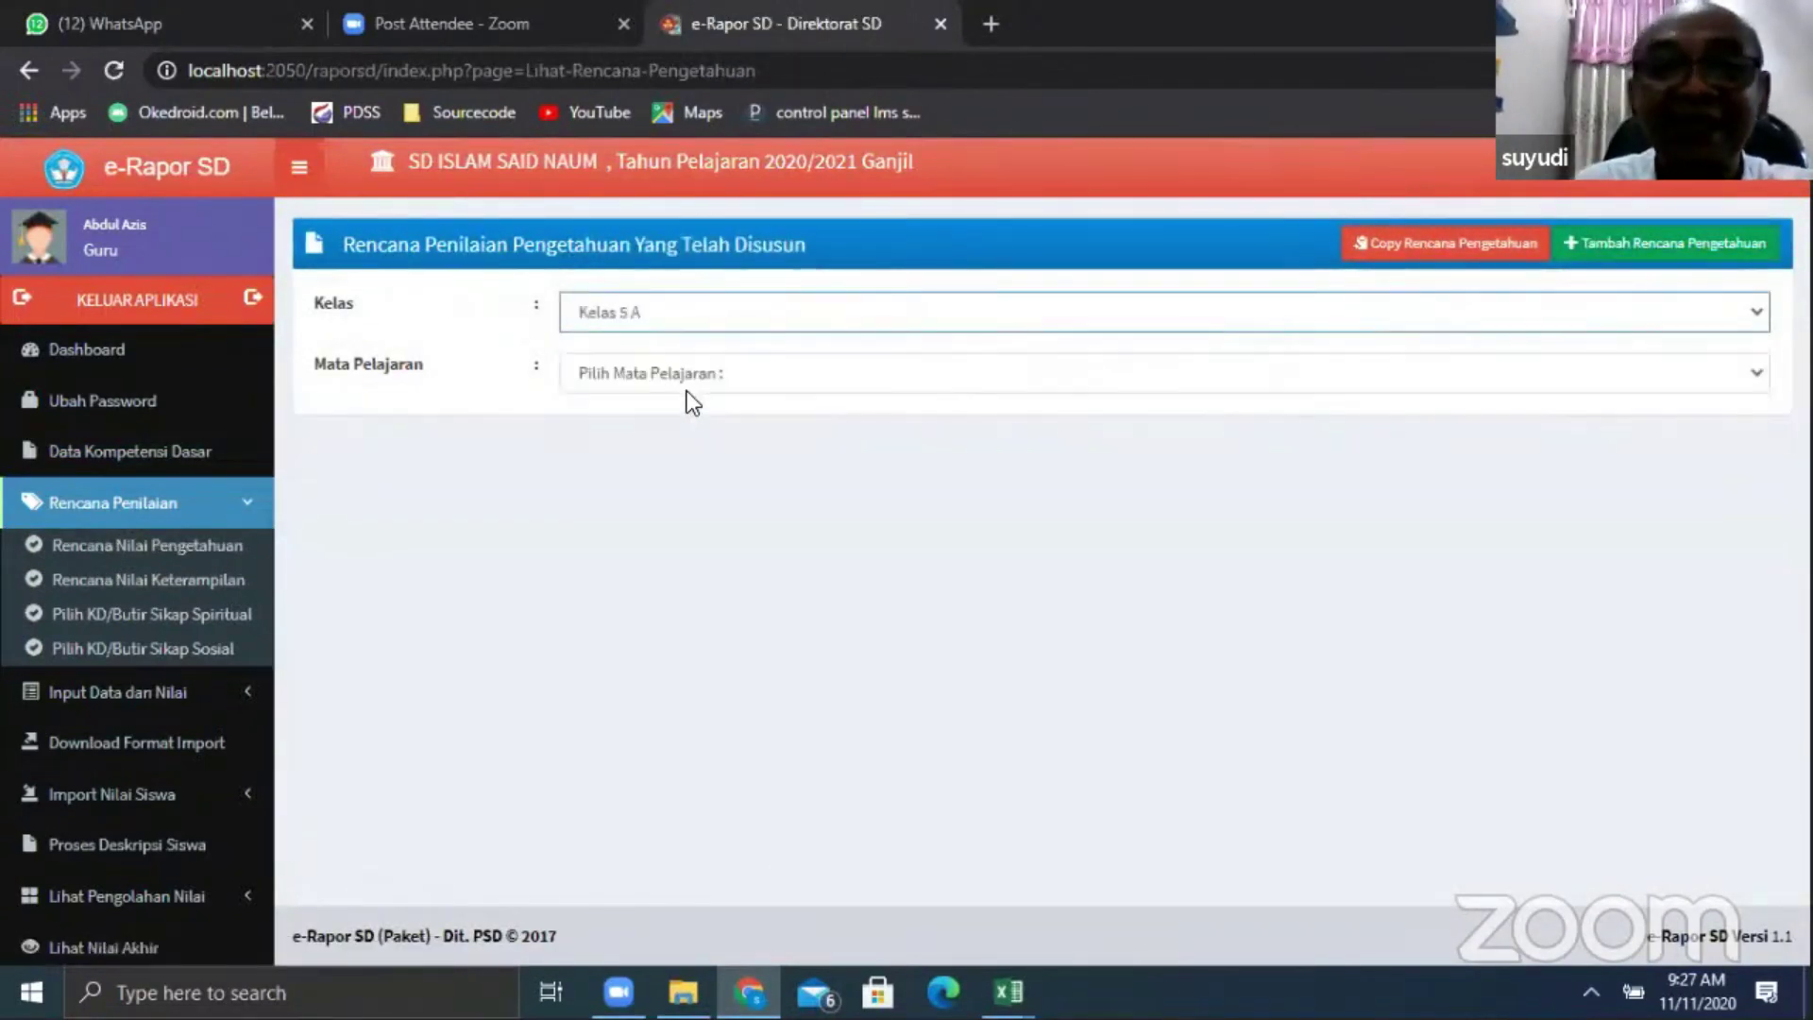
{"action": "left_click", "coordinate": [696, 373]}
{"action": "left_click", "coordinate": [763, 669]}
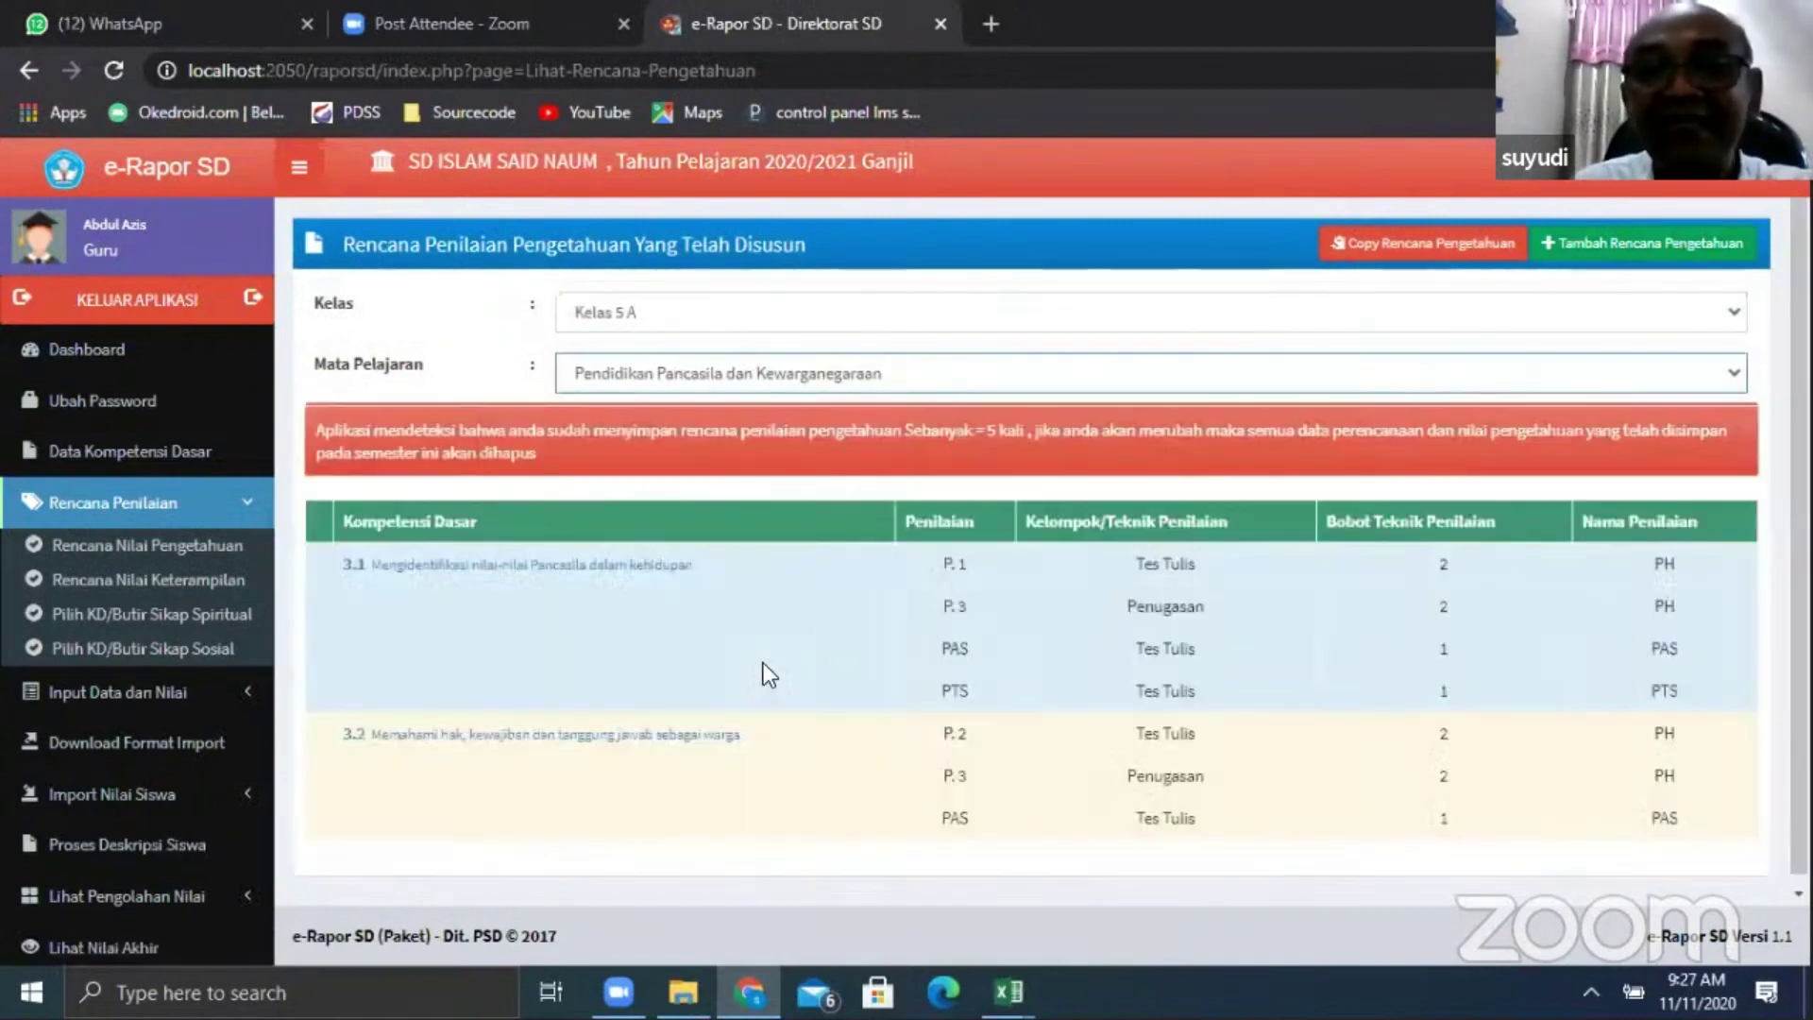
{"action": "scroll", "coordinate": [1290, 569], "scroll_direction": "down", "scroll_amount": 1}
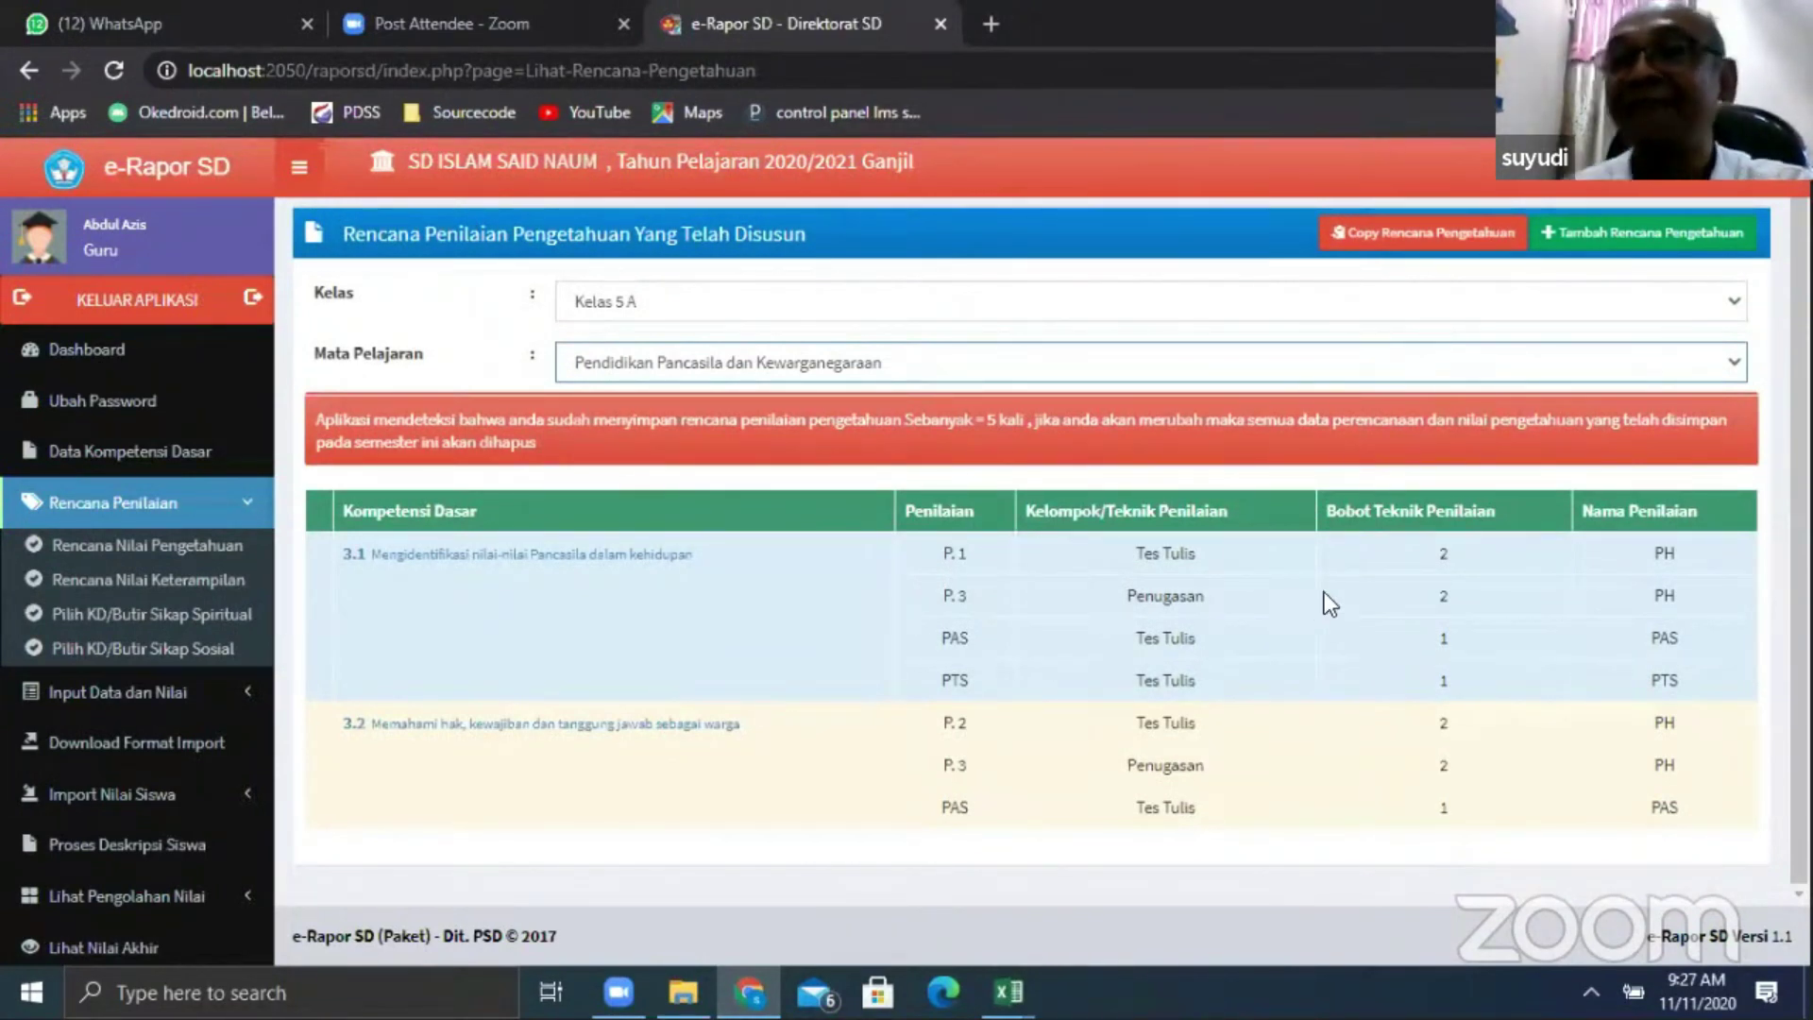
In Copy Rencana Pengetahuan, select Kelas 5 A and Pendidikan Pancasila dan Kewarganegaraan as the source, and check the available target classes
{"action": "left_click", "coordinate": [1345, 238]}
{"action": "left_click", "coordinate": [648, 312]}
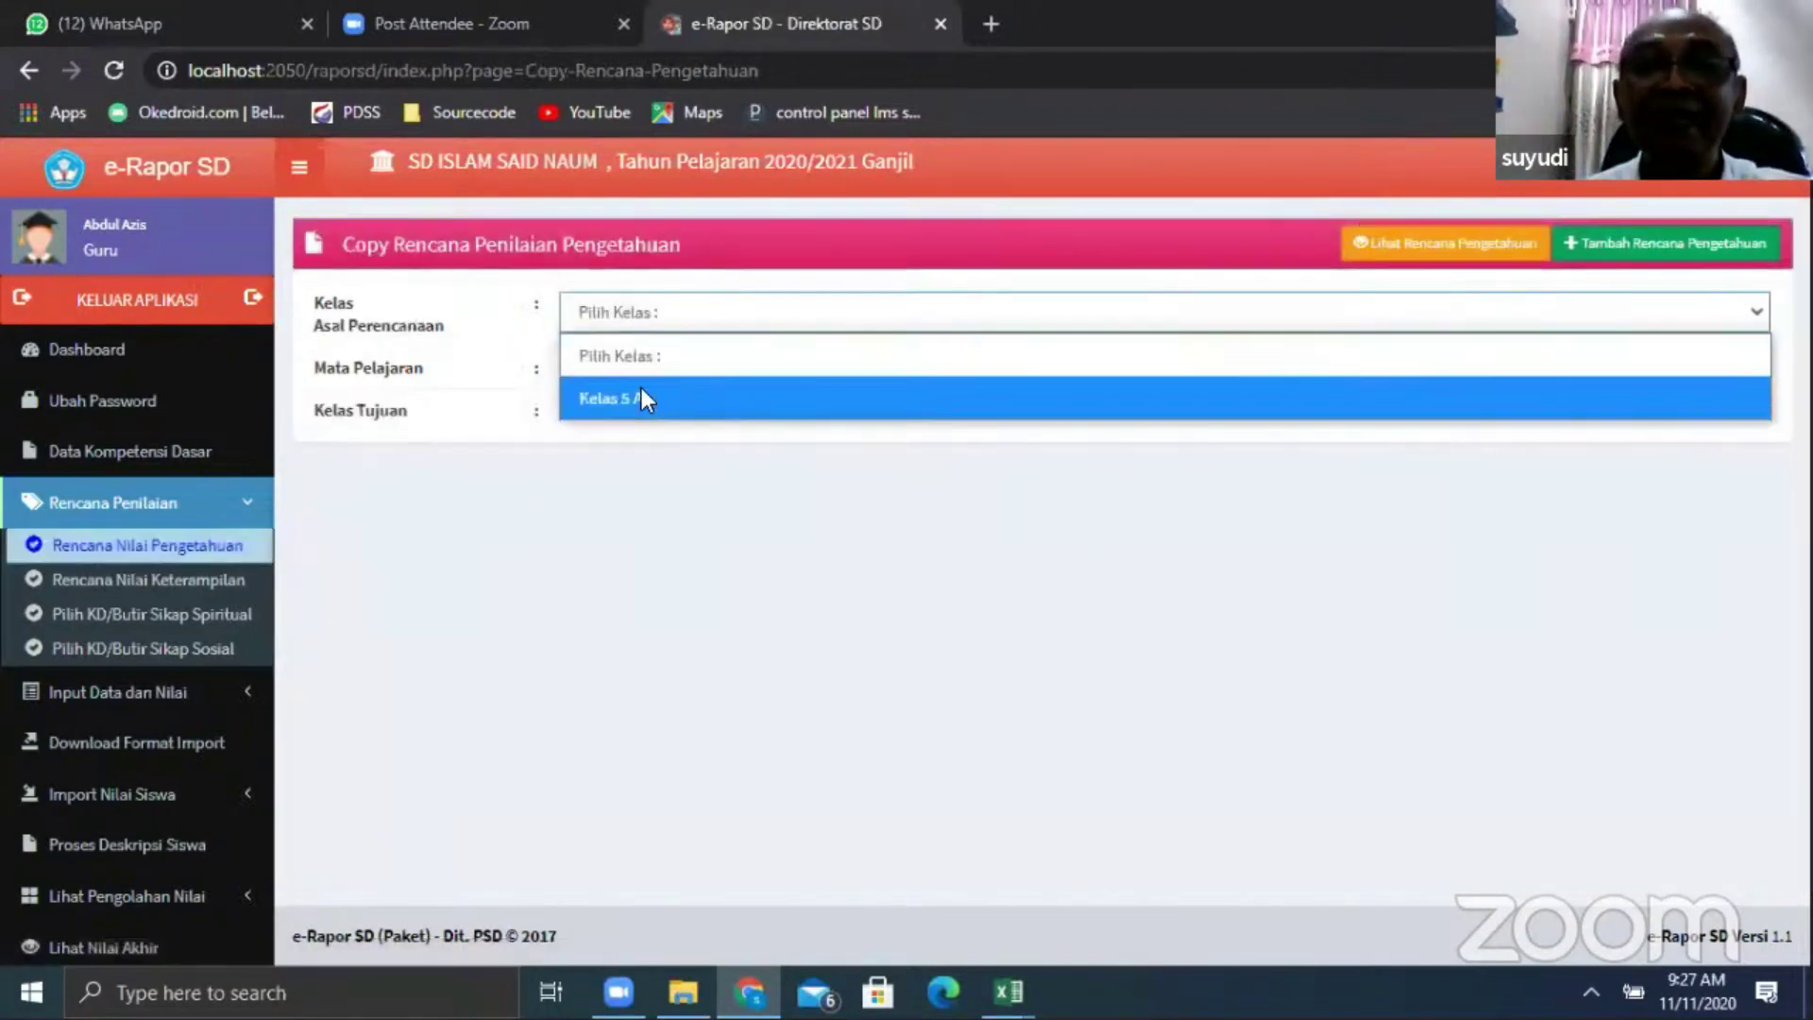
{"action": "left_click", "coordinate": [636, 398]}
{"action": "left_click", "coordinate": [642, 382]}
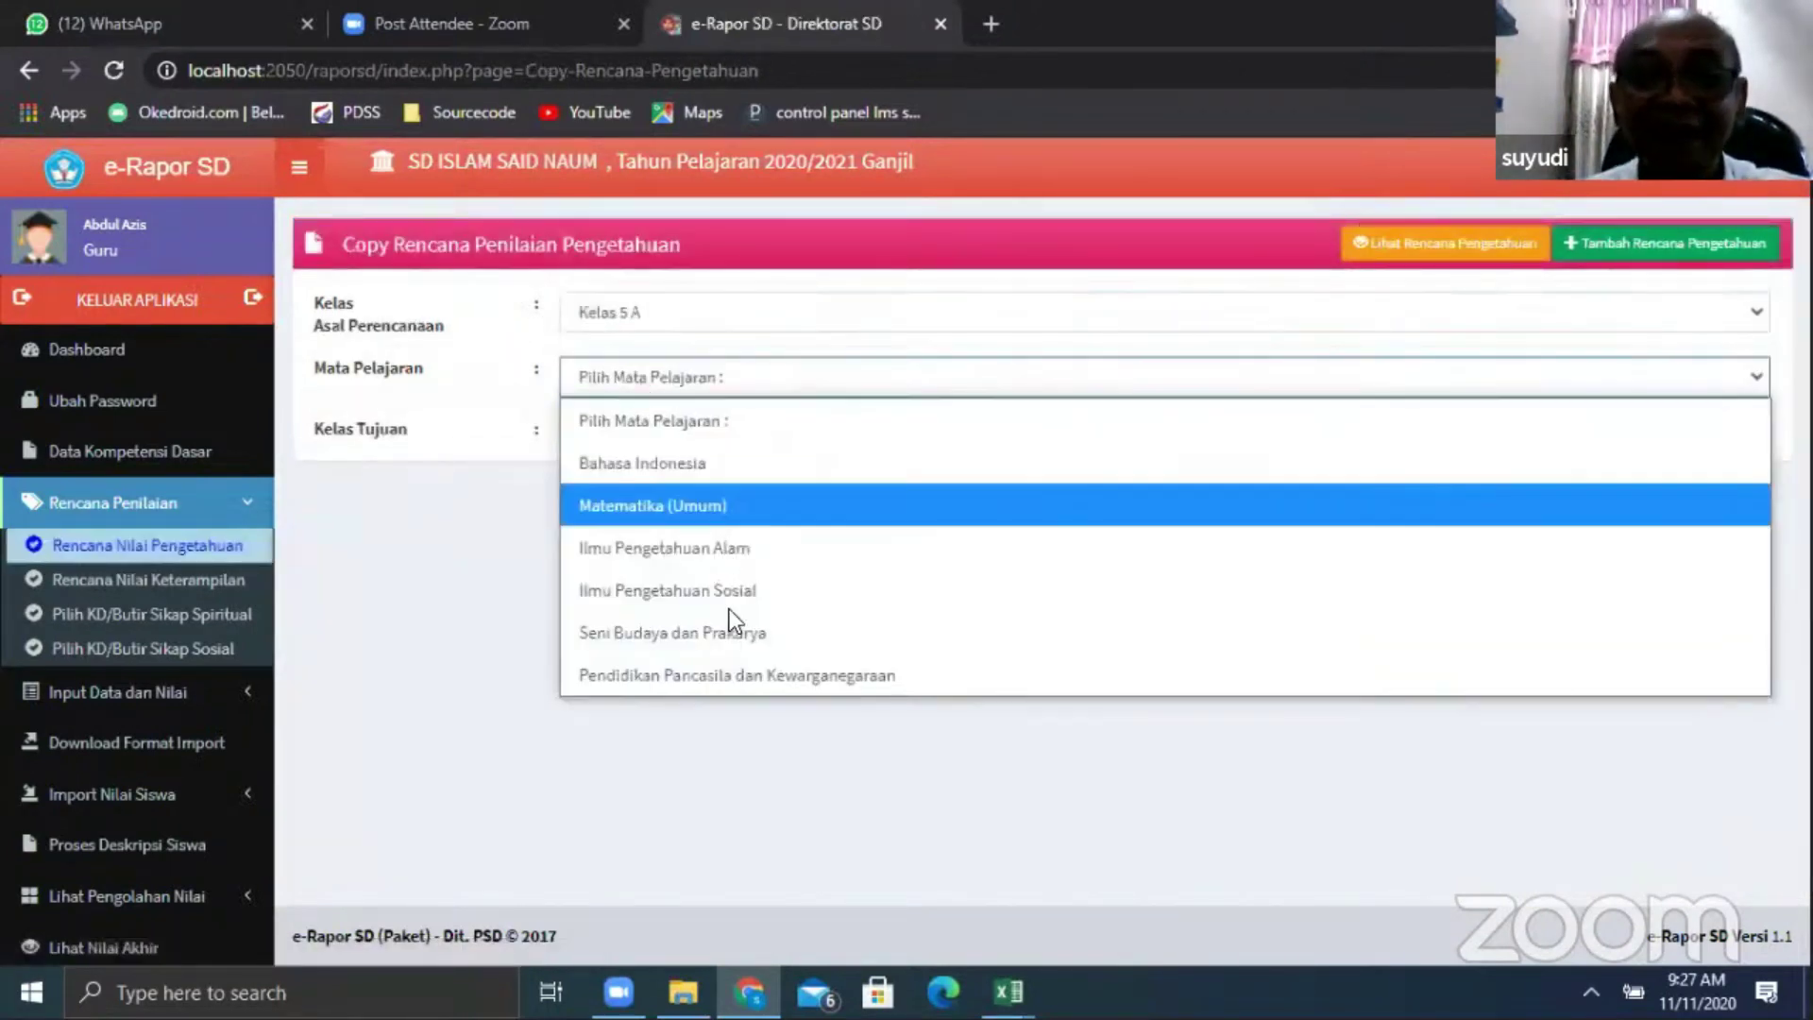
{"action": "left_click", "coordinate": [732, 674]}
{"action": "left_click", "coordinate": [682, 438]}
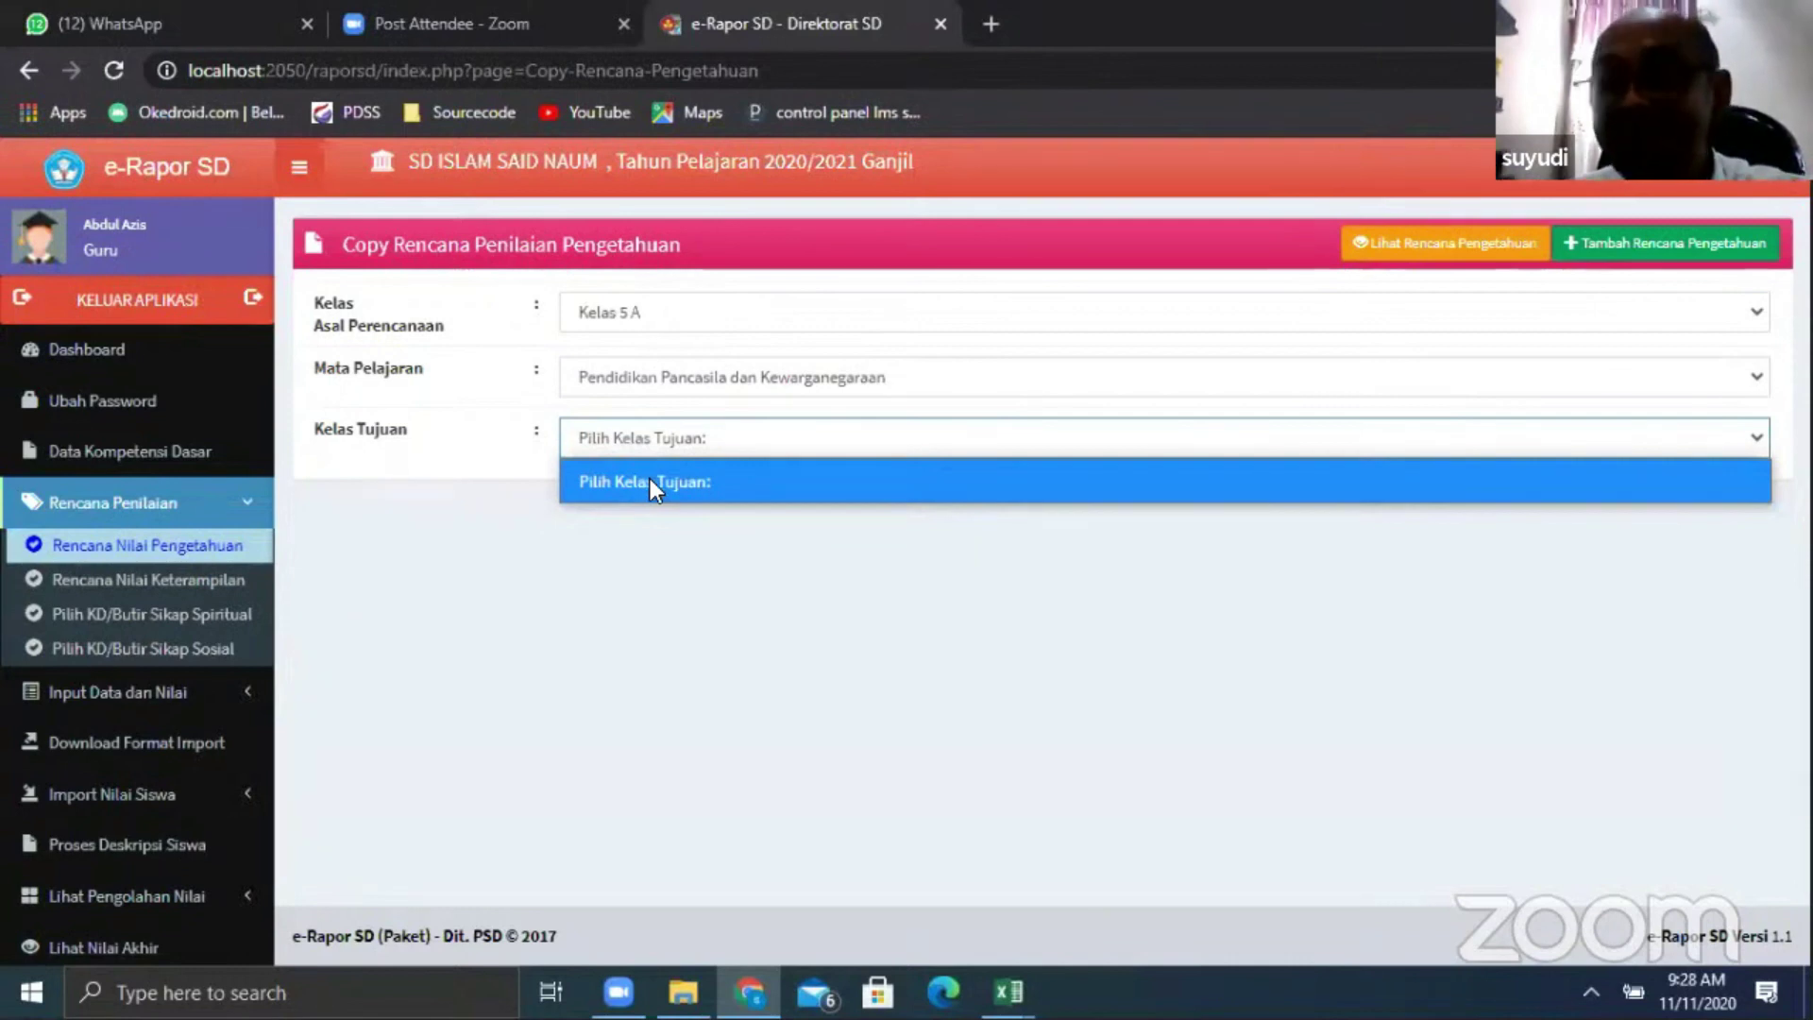
{"action": "left_click", "coordinate": [1259, 570]}
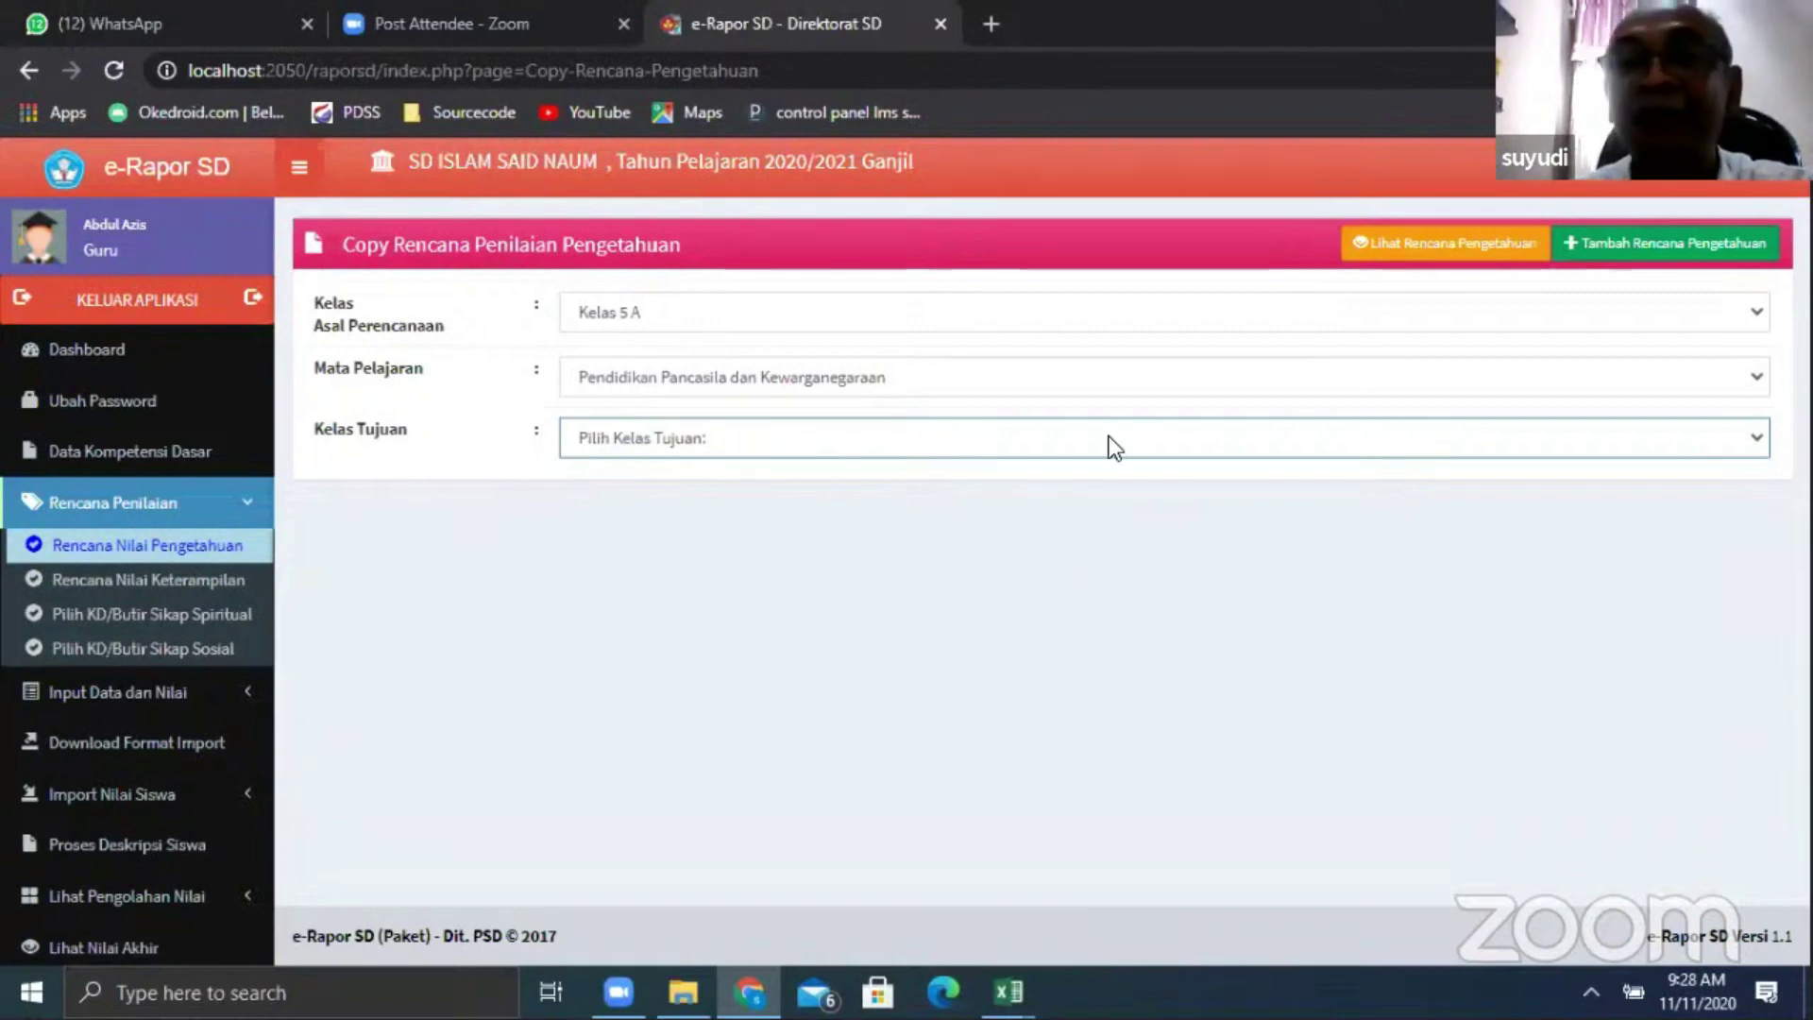
{"action": "left_click", "coordinate": [628, 446]}
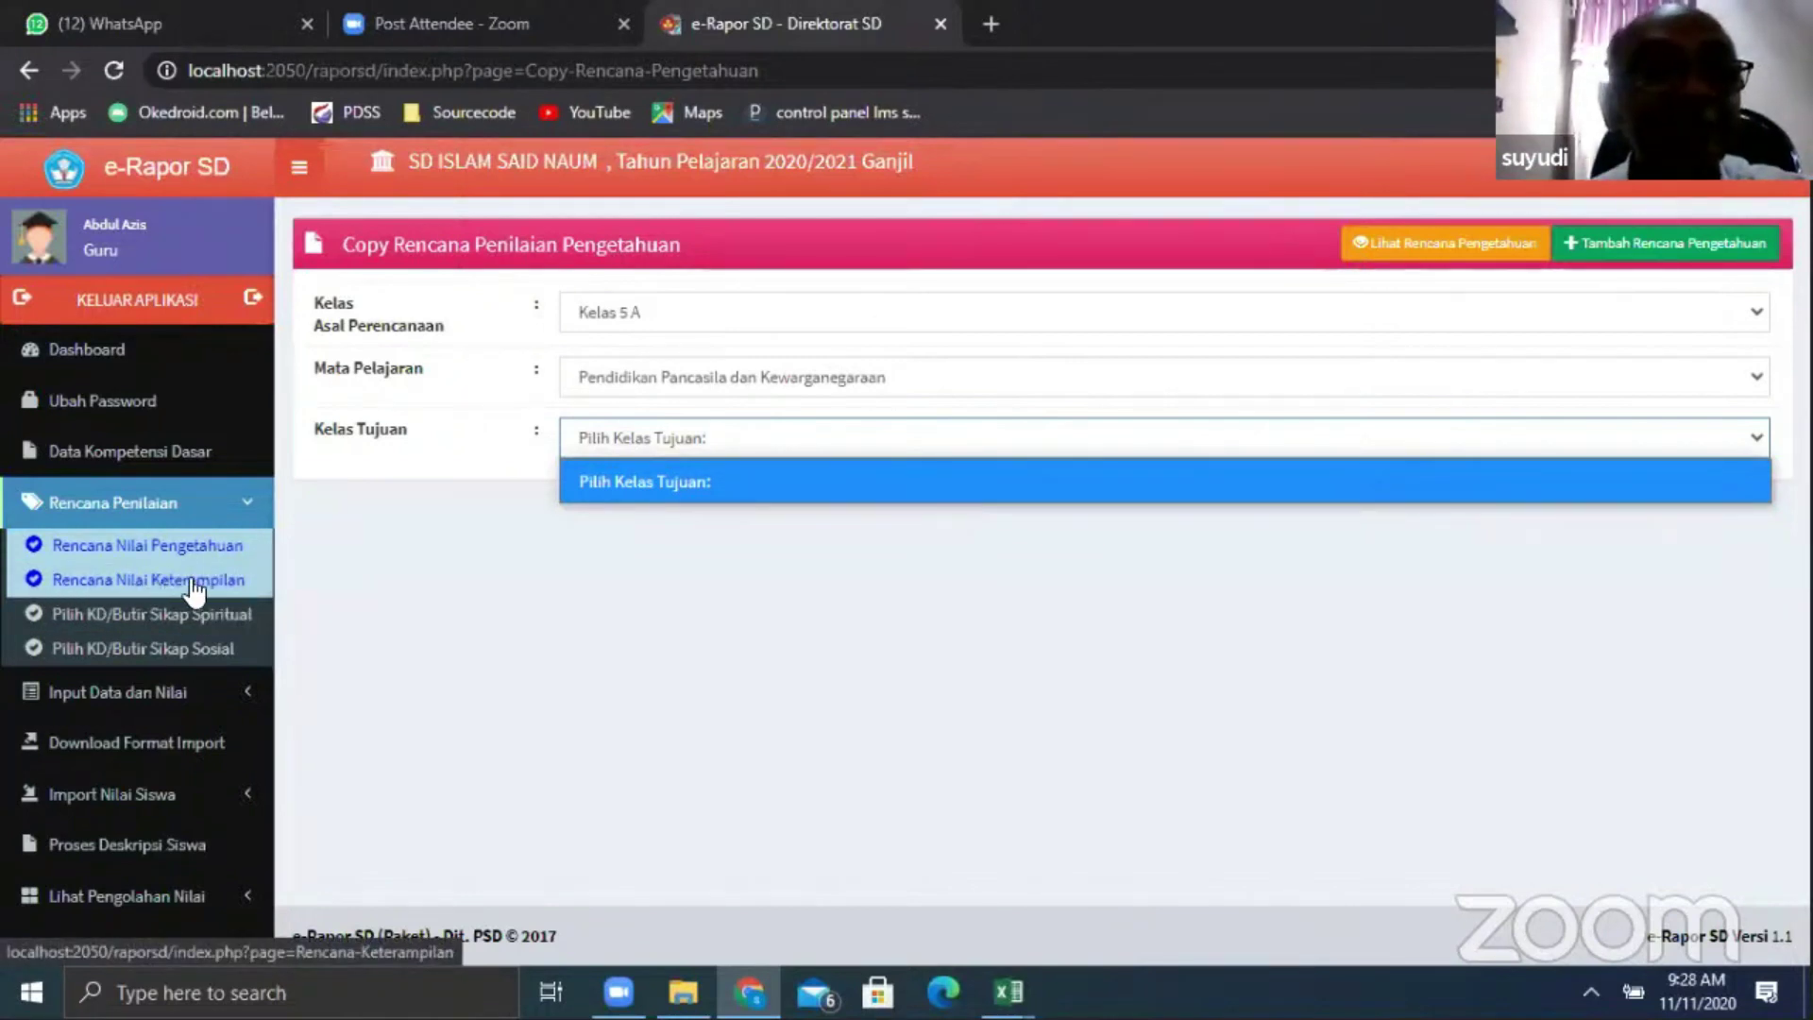
Open the spiritual attitude plan, select Kelas 5 A, and check which subjects are offered
{"action": "left_click", "coordinate": [115, 625]}
{"action": "left_click", "coordinate": [636, 321]}
{"action": "left_click", "coordinate": [630, 400]}
{"action": "left_click", "coordinate": [635, 380]}
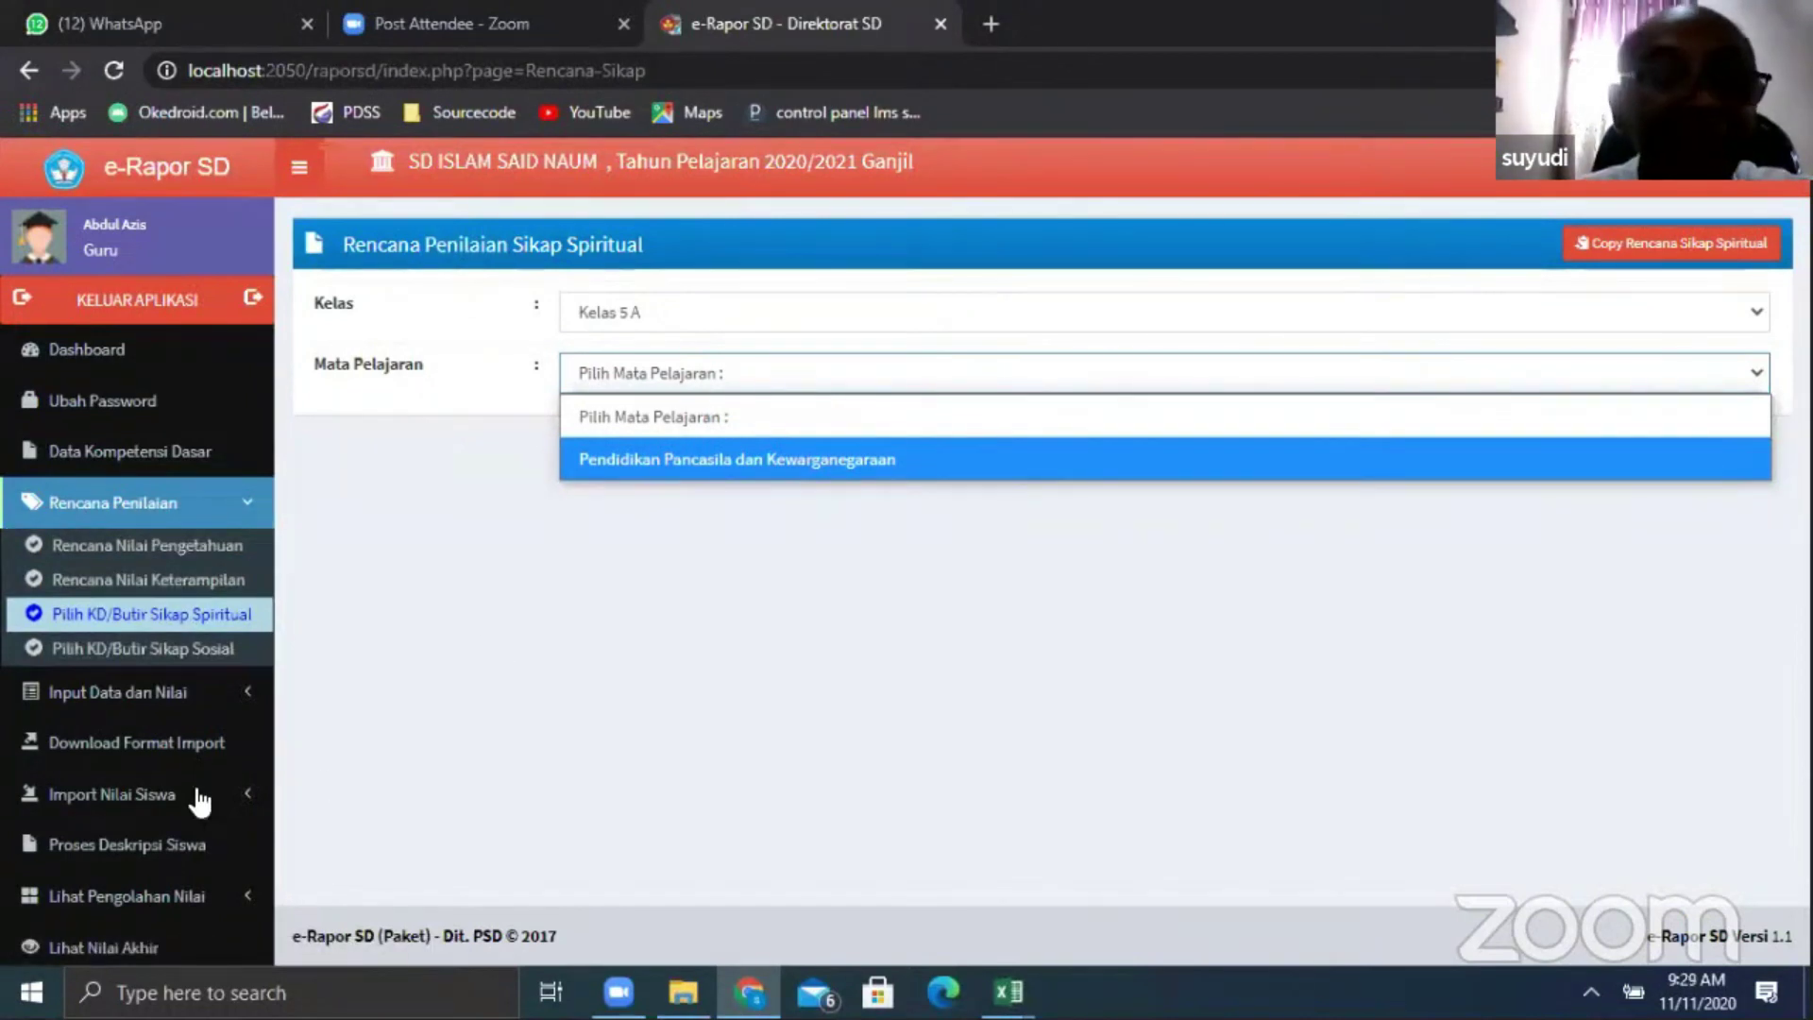
Display the downloadable import formats for Kelas 5 A, Pendidikan Pancasila dan Kewarganegaraan
{"action": "left_click", "coordinate": [129, 767]}
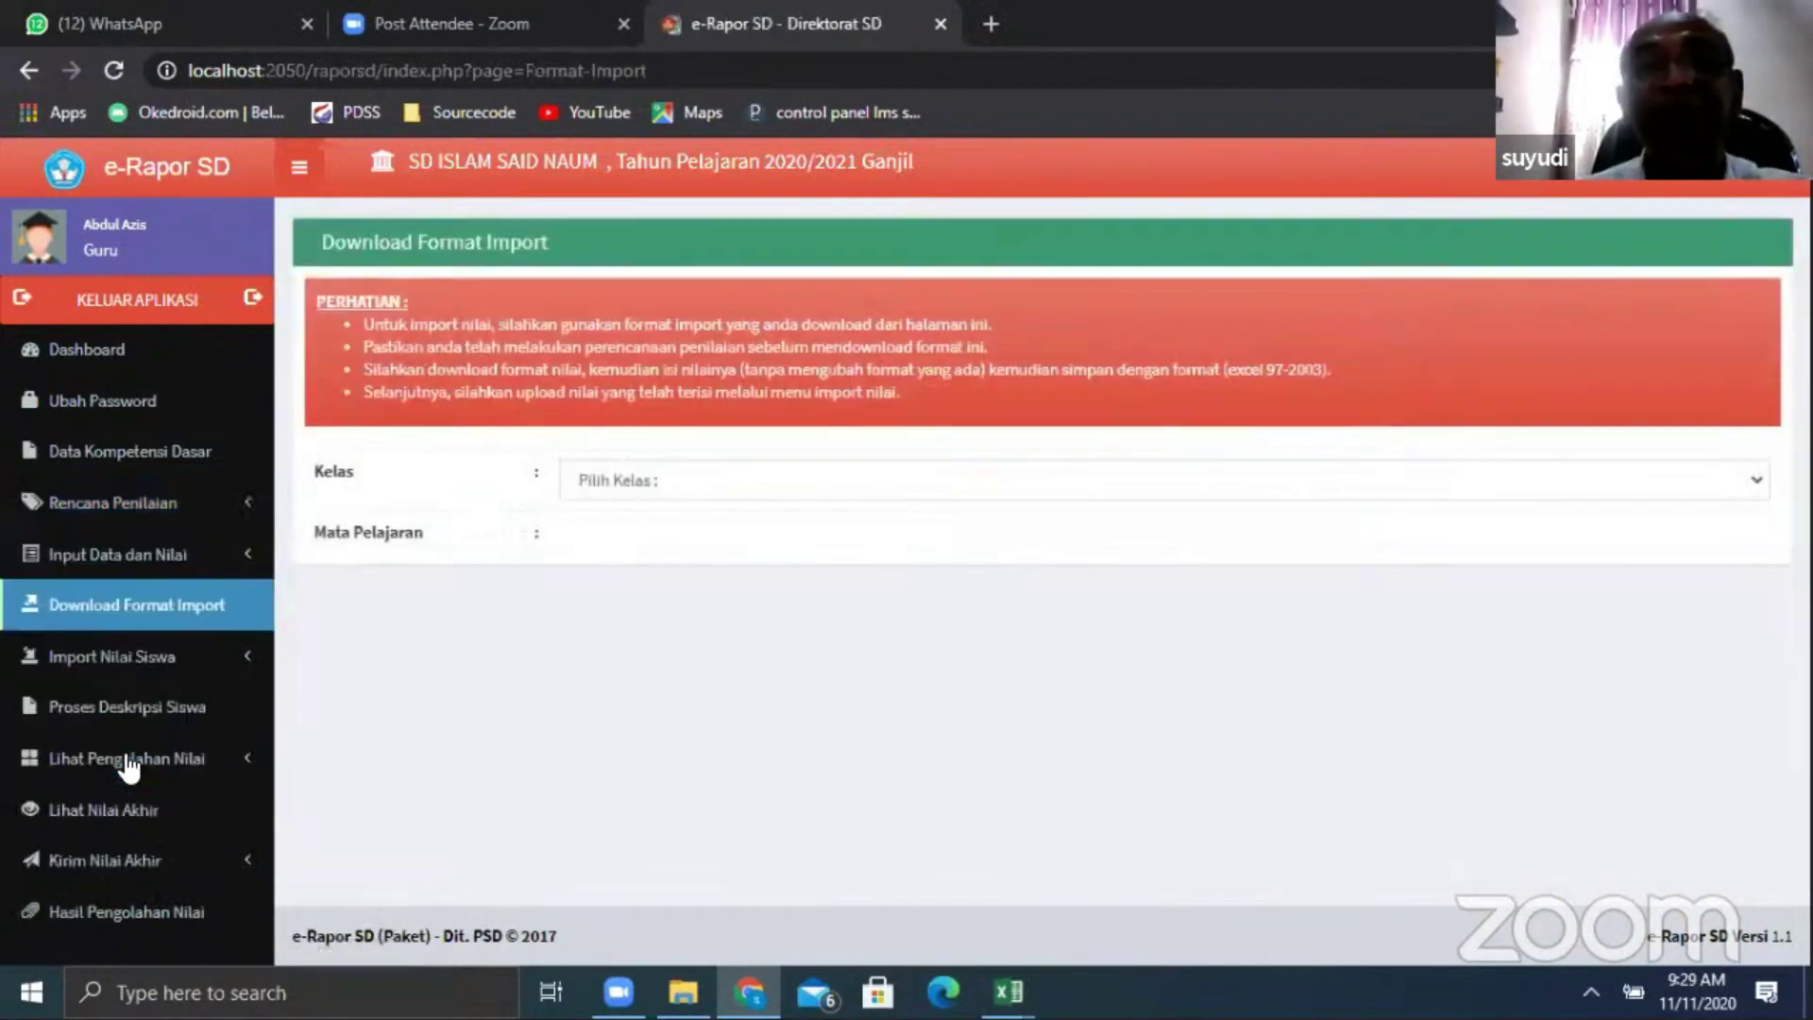
{"action": "left_click", "coordinate": [668, 482]}
{"action": "left_click", "coordinate": [679, 565]}
{"action": "left_click", "coordinate": [683, 540]}
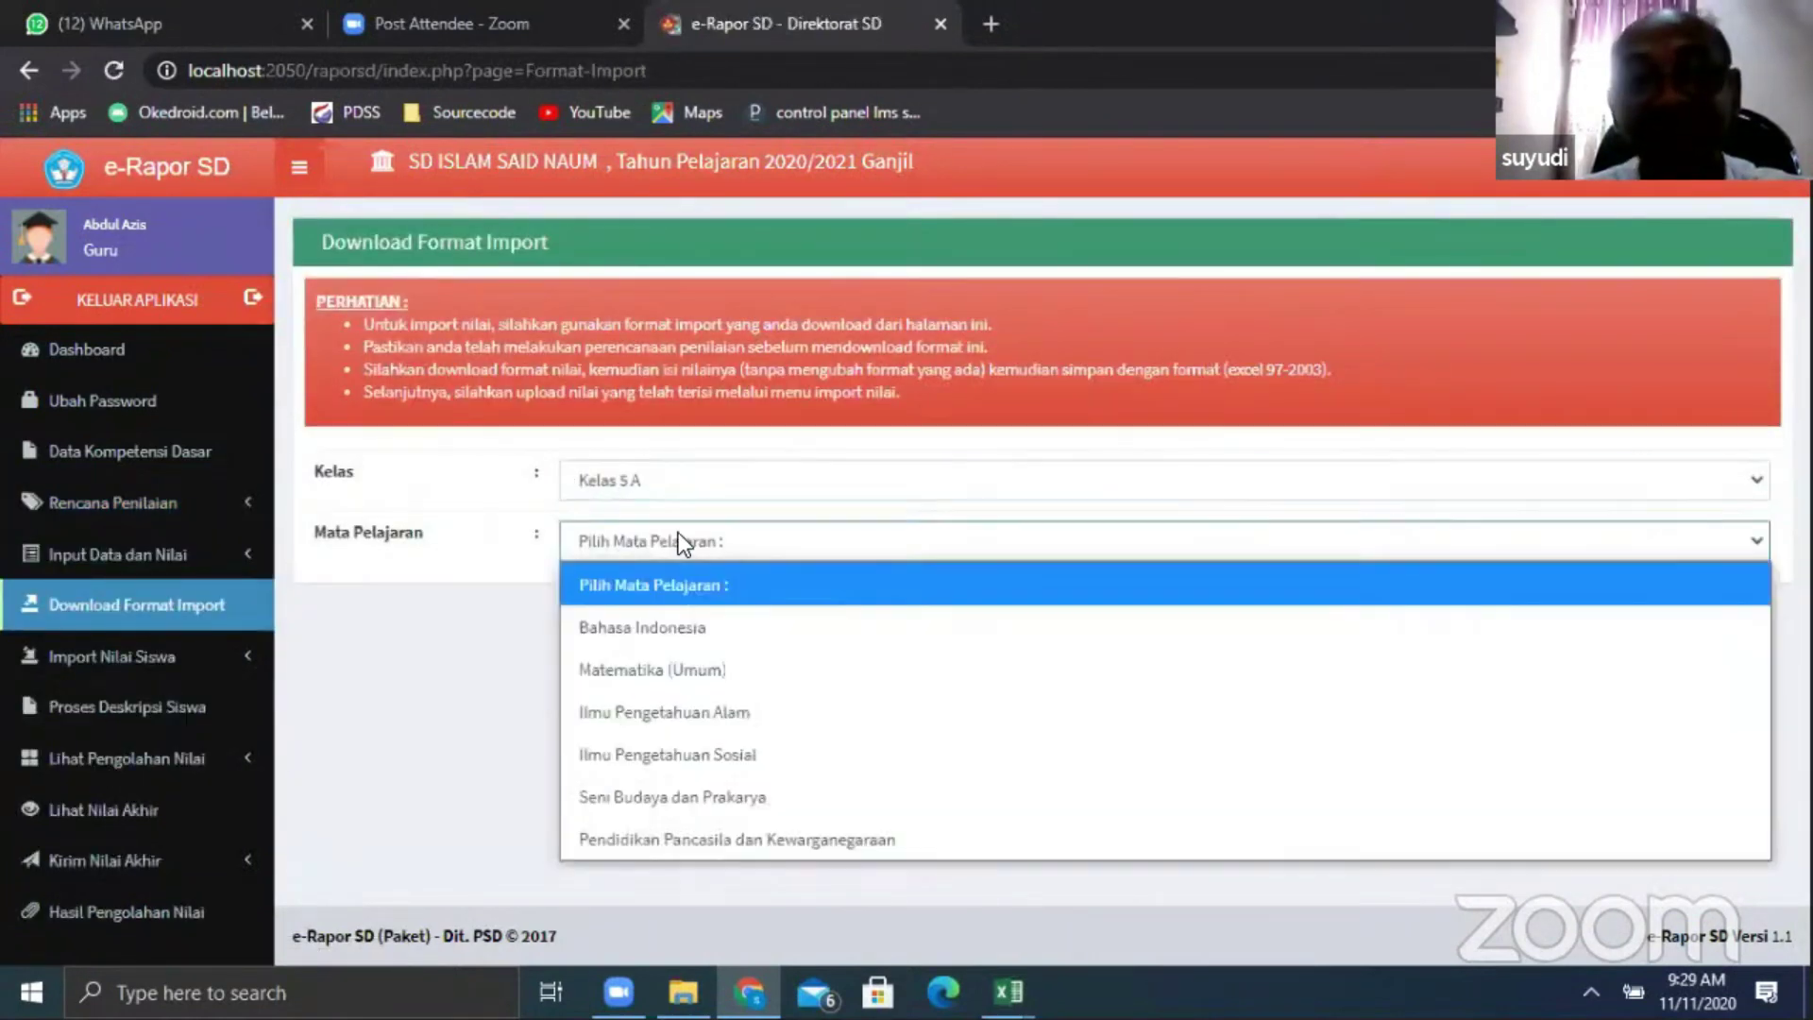
{"action": "left_click", "coordinate": [639, 855]}
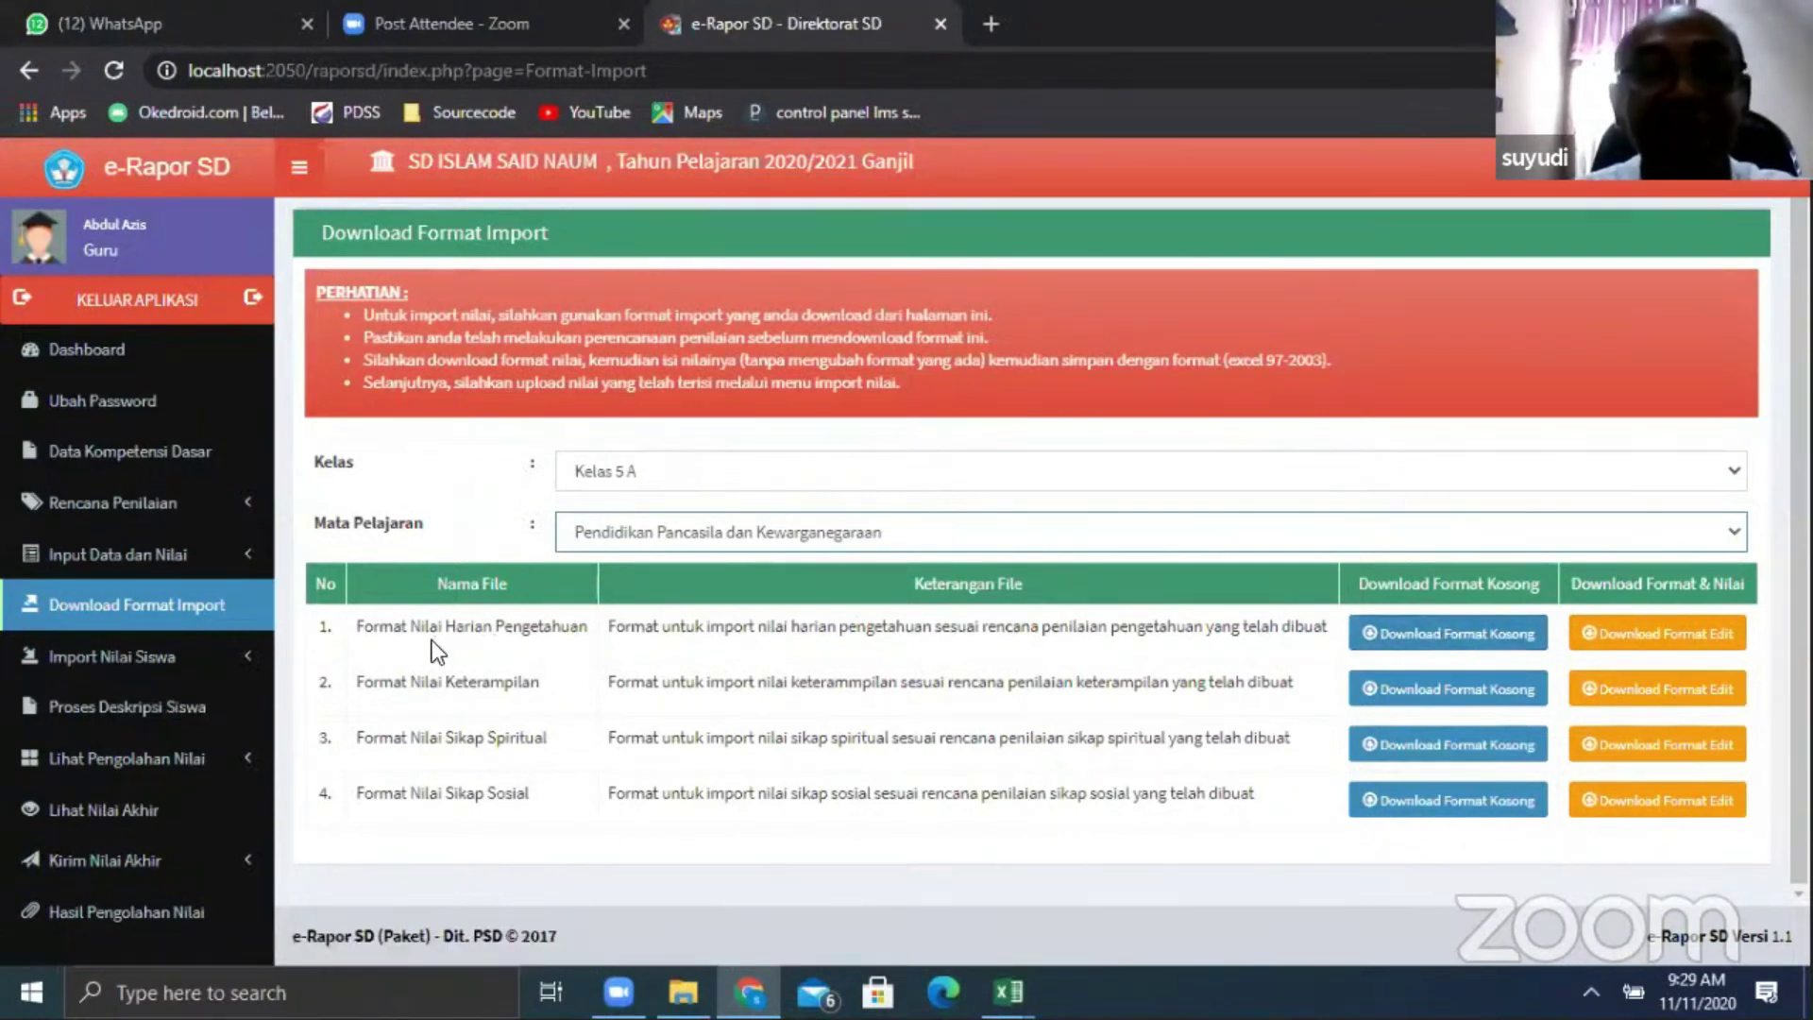
Download the blank Format Nilai Harian Pengetahuan as F_KD_Peng_PPKn (Kelas 5 A).xls and open it in Excel
{"action": "left_click", "coordinate": [1431, 637]}
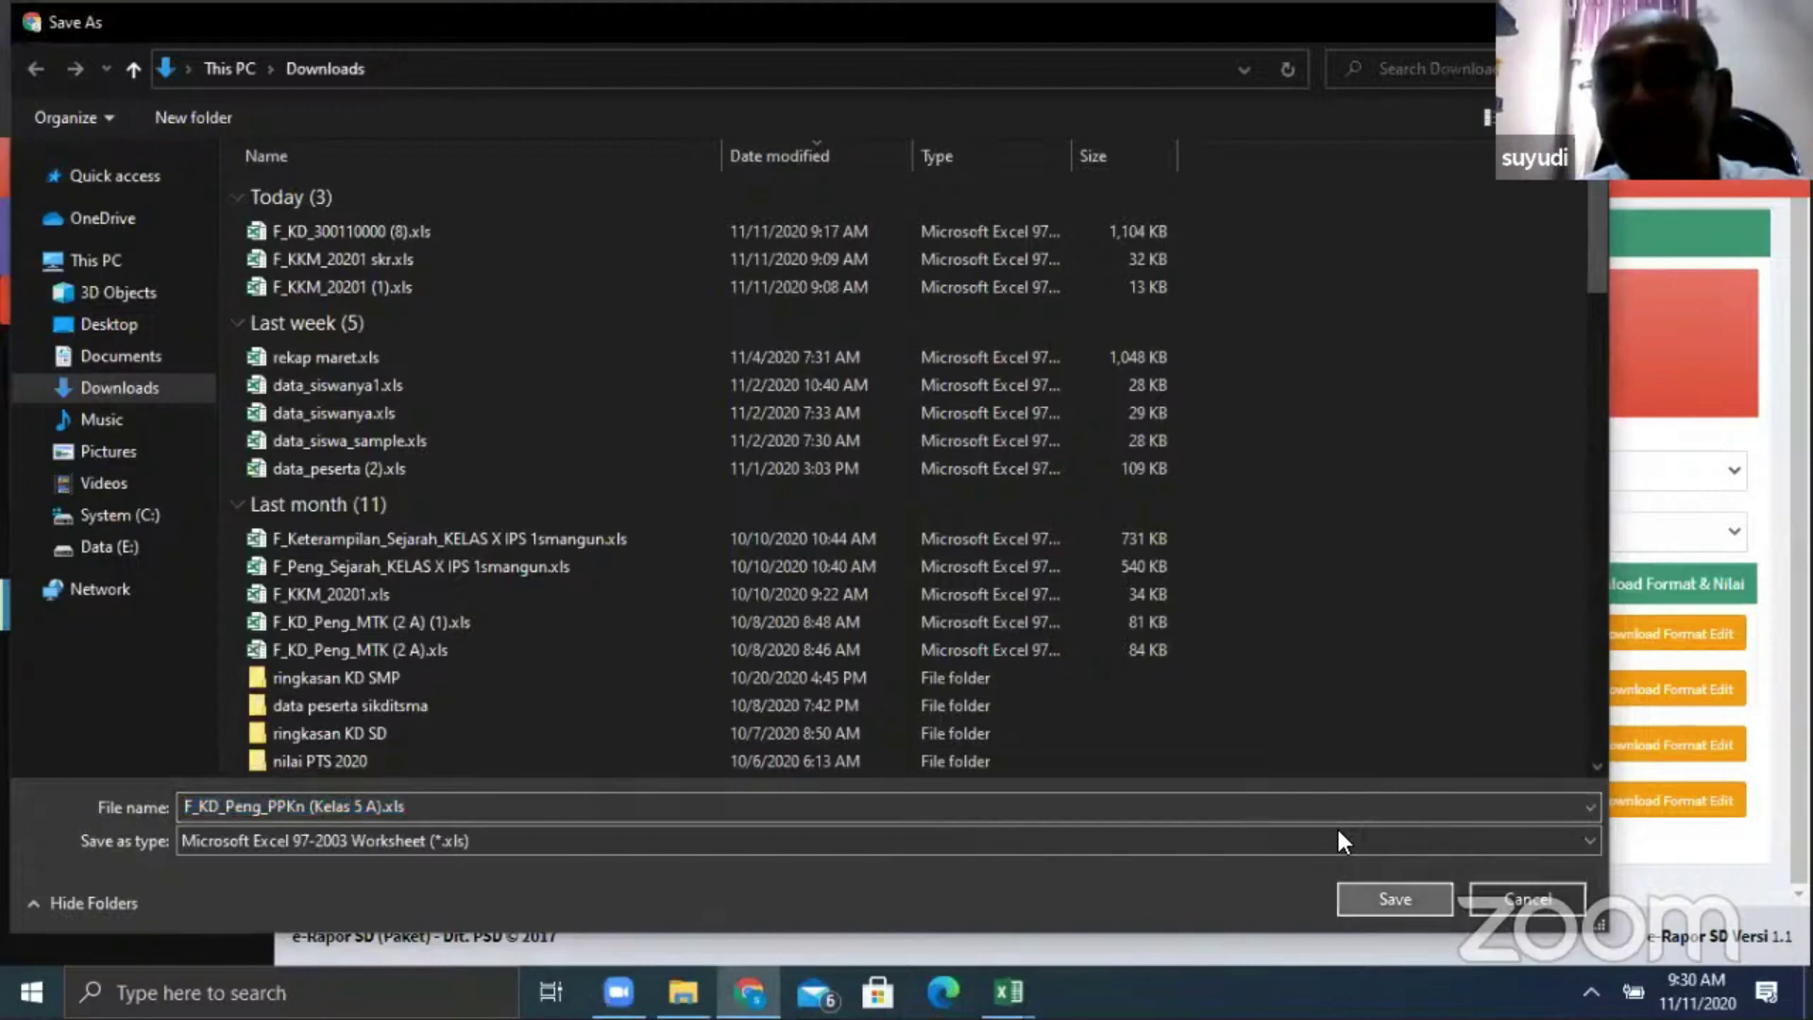
{"action": "left_click", "coordinate": [1384, 897]}
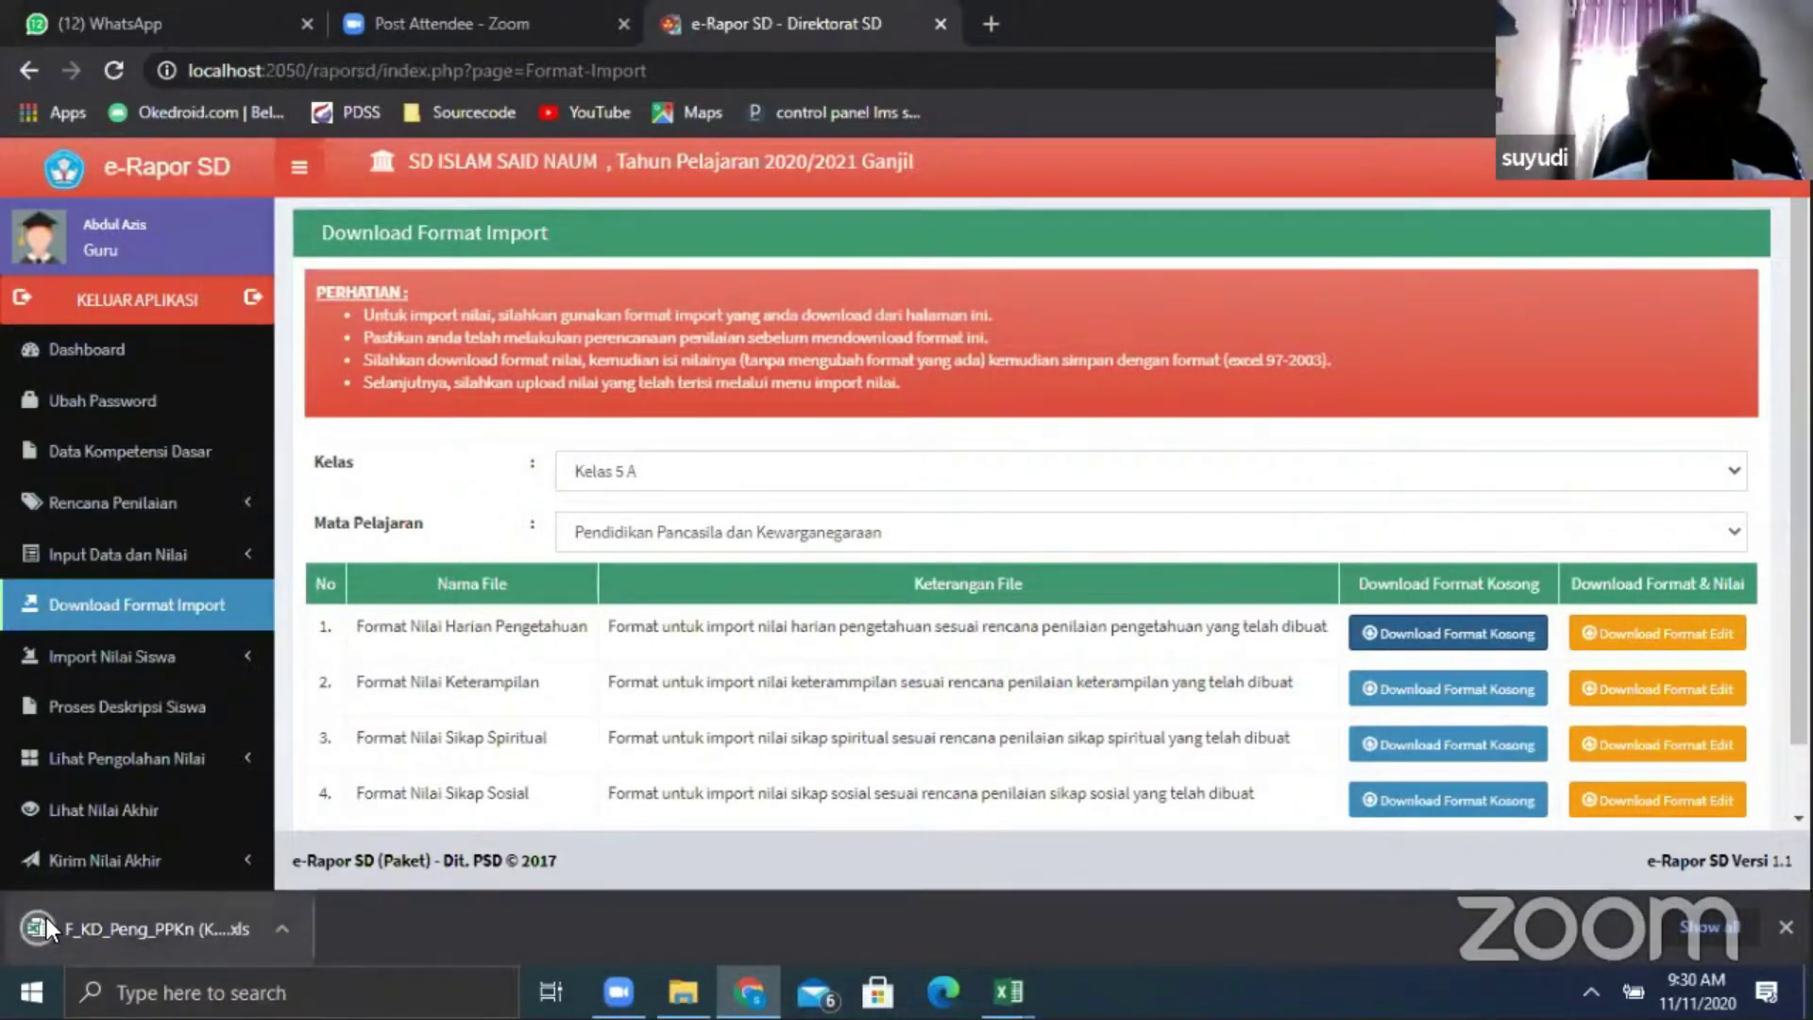
{"action": "left_click", "coordinate": [47, 928]}
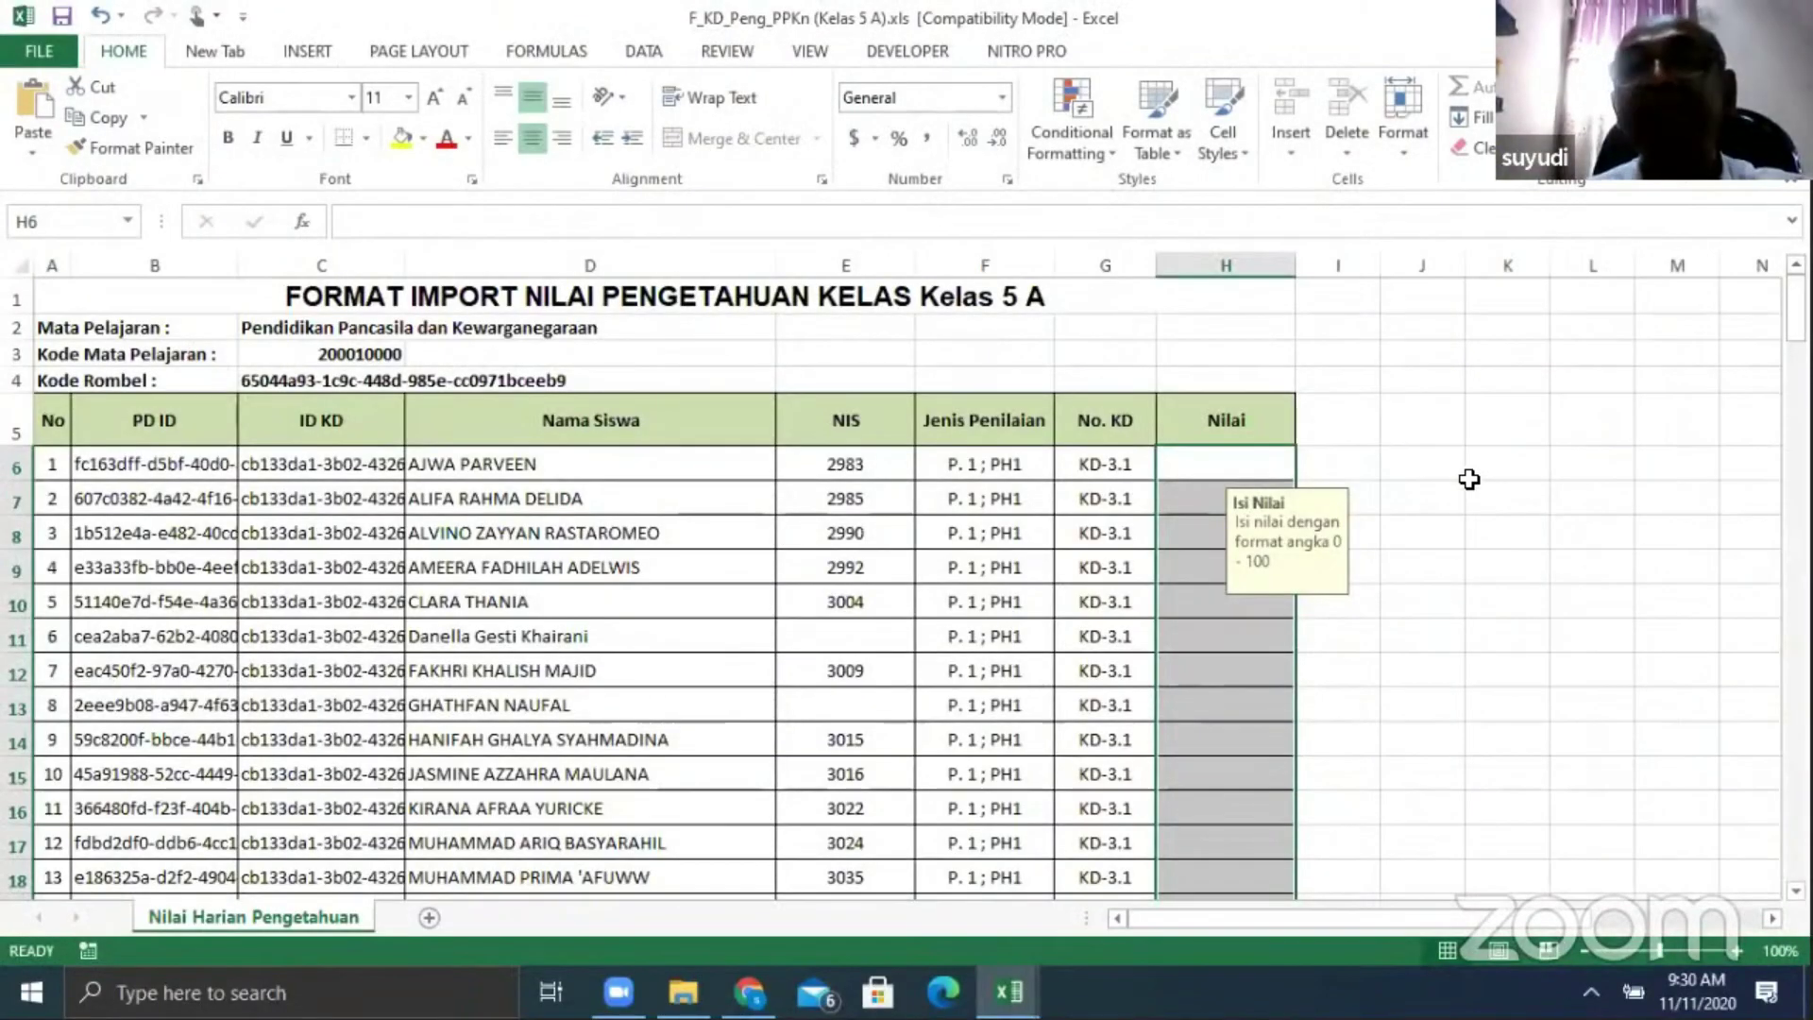
Examine how the import sheet lists each student by Jenis Penilaian and No. KD, down to the last row
{"action": "scroll", "coordinate": [712, 506], "scroll_direction": "down", "scroll_amount": 1}
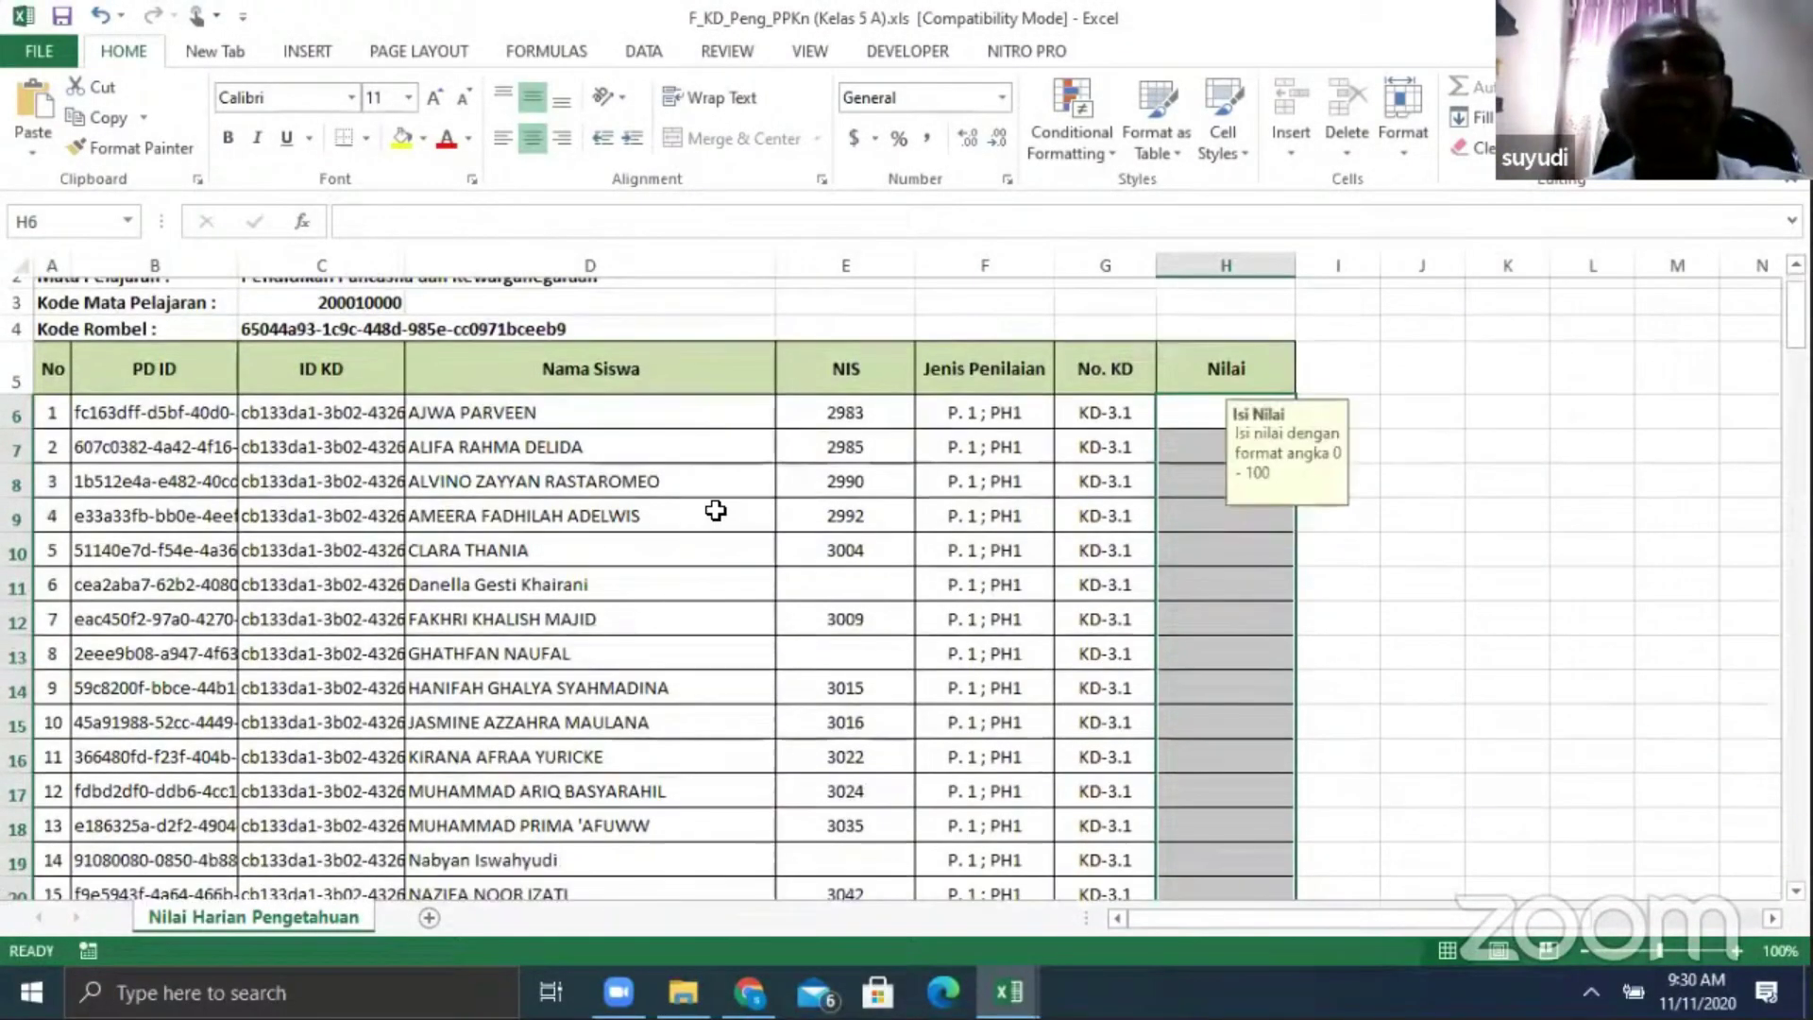
{"action": "left_click", "coordinate": [1173, 376]}
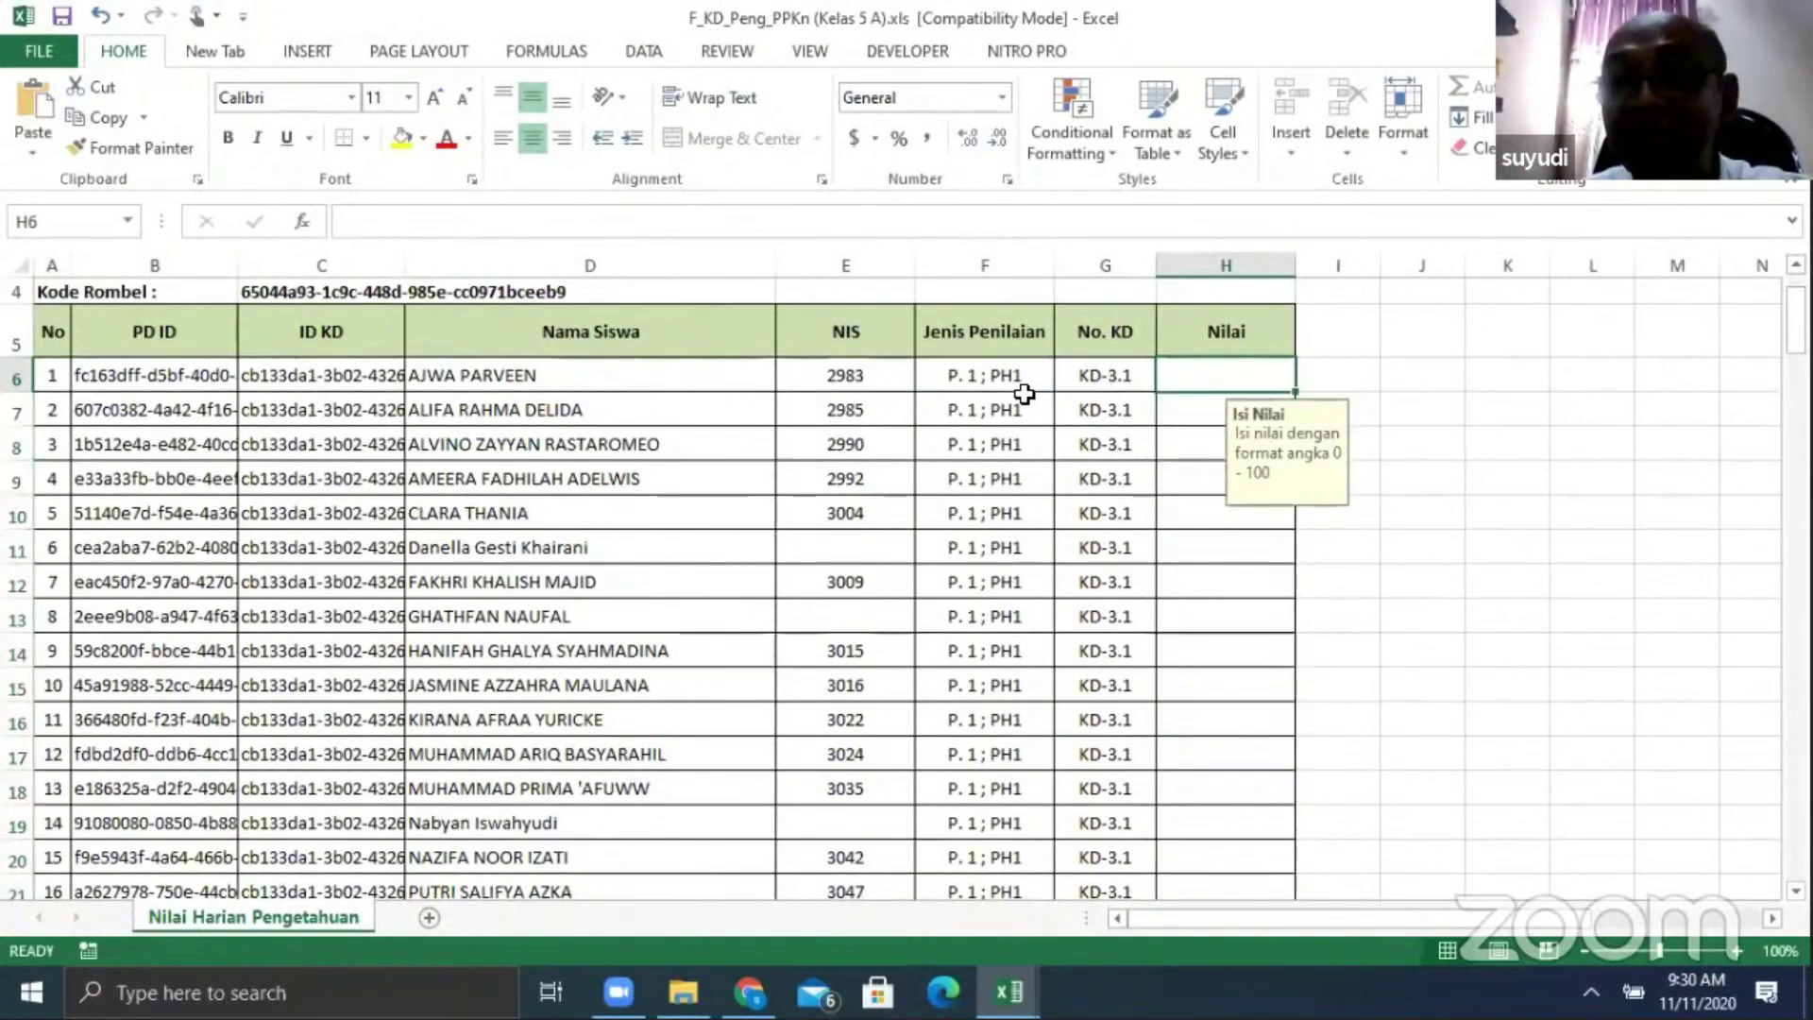
{"action": "scroll", "coordinate": [996, 379], "scroll_direction": "down", "scroll_amount": 7}
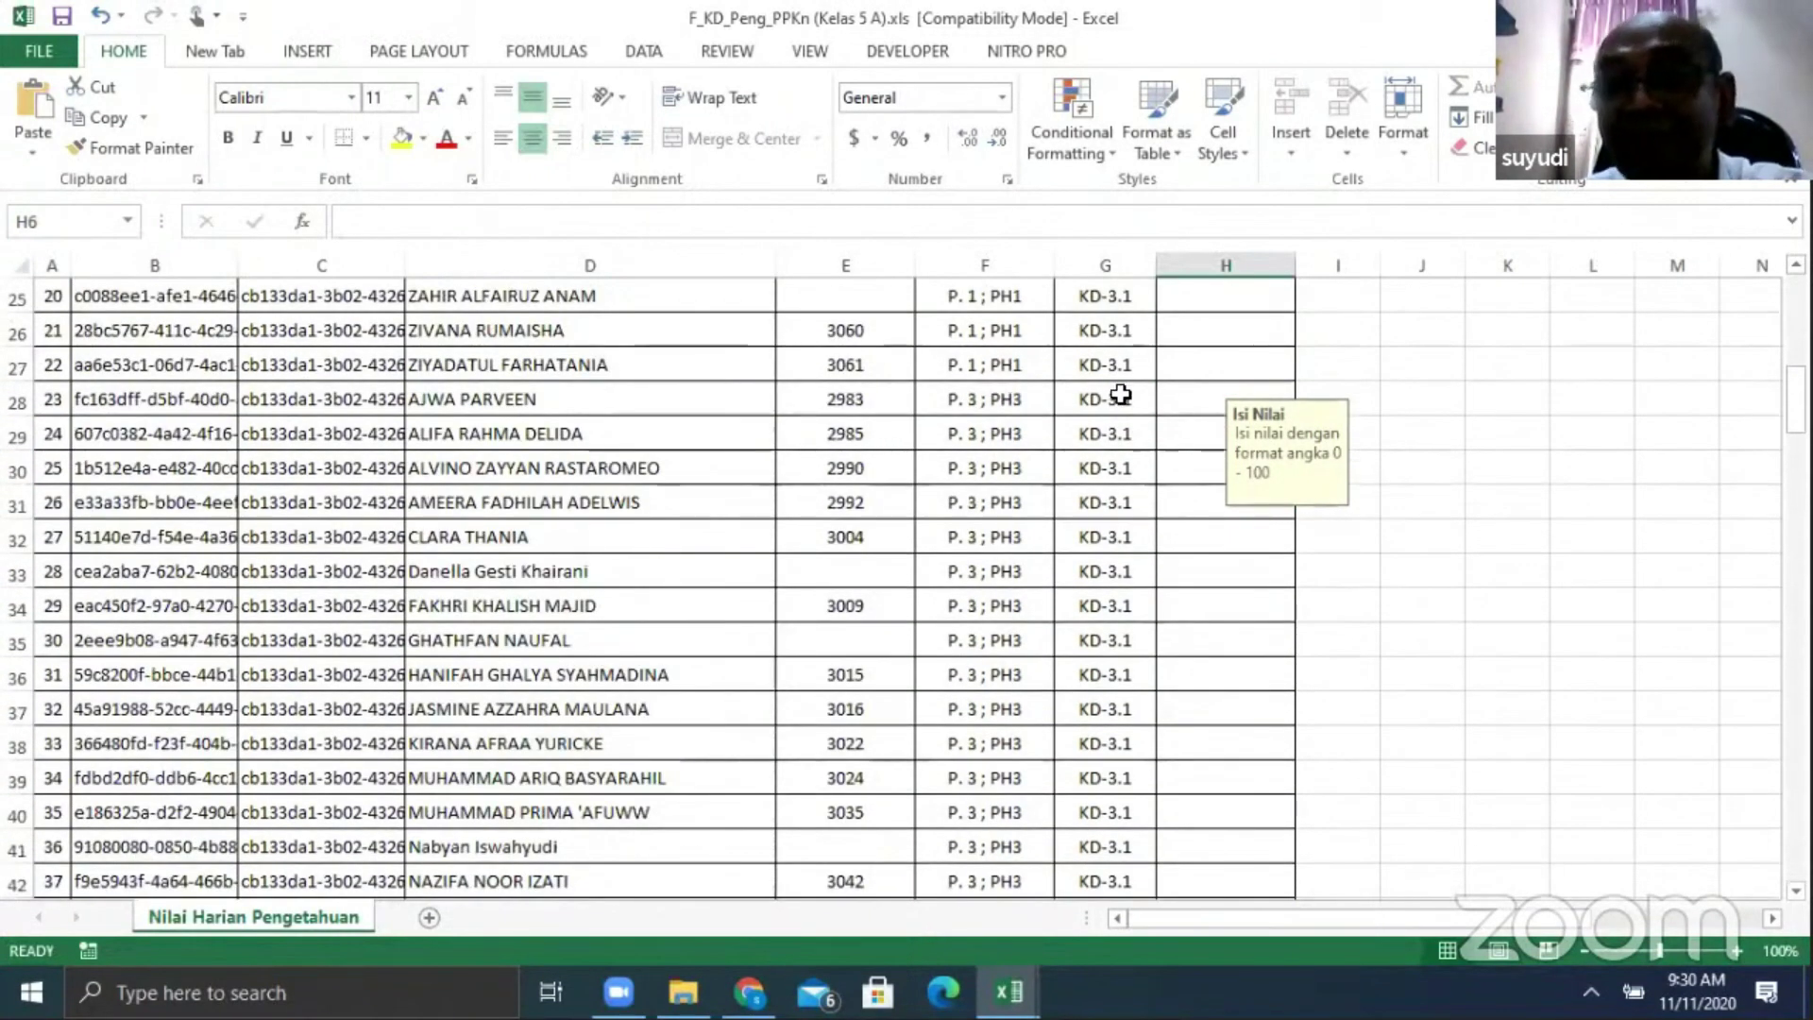
{"action": "scroll", "coordinate": [1120, 395], "scroll_direction": "down", "scroll_amount": 2}
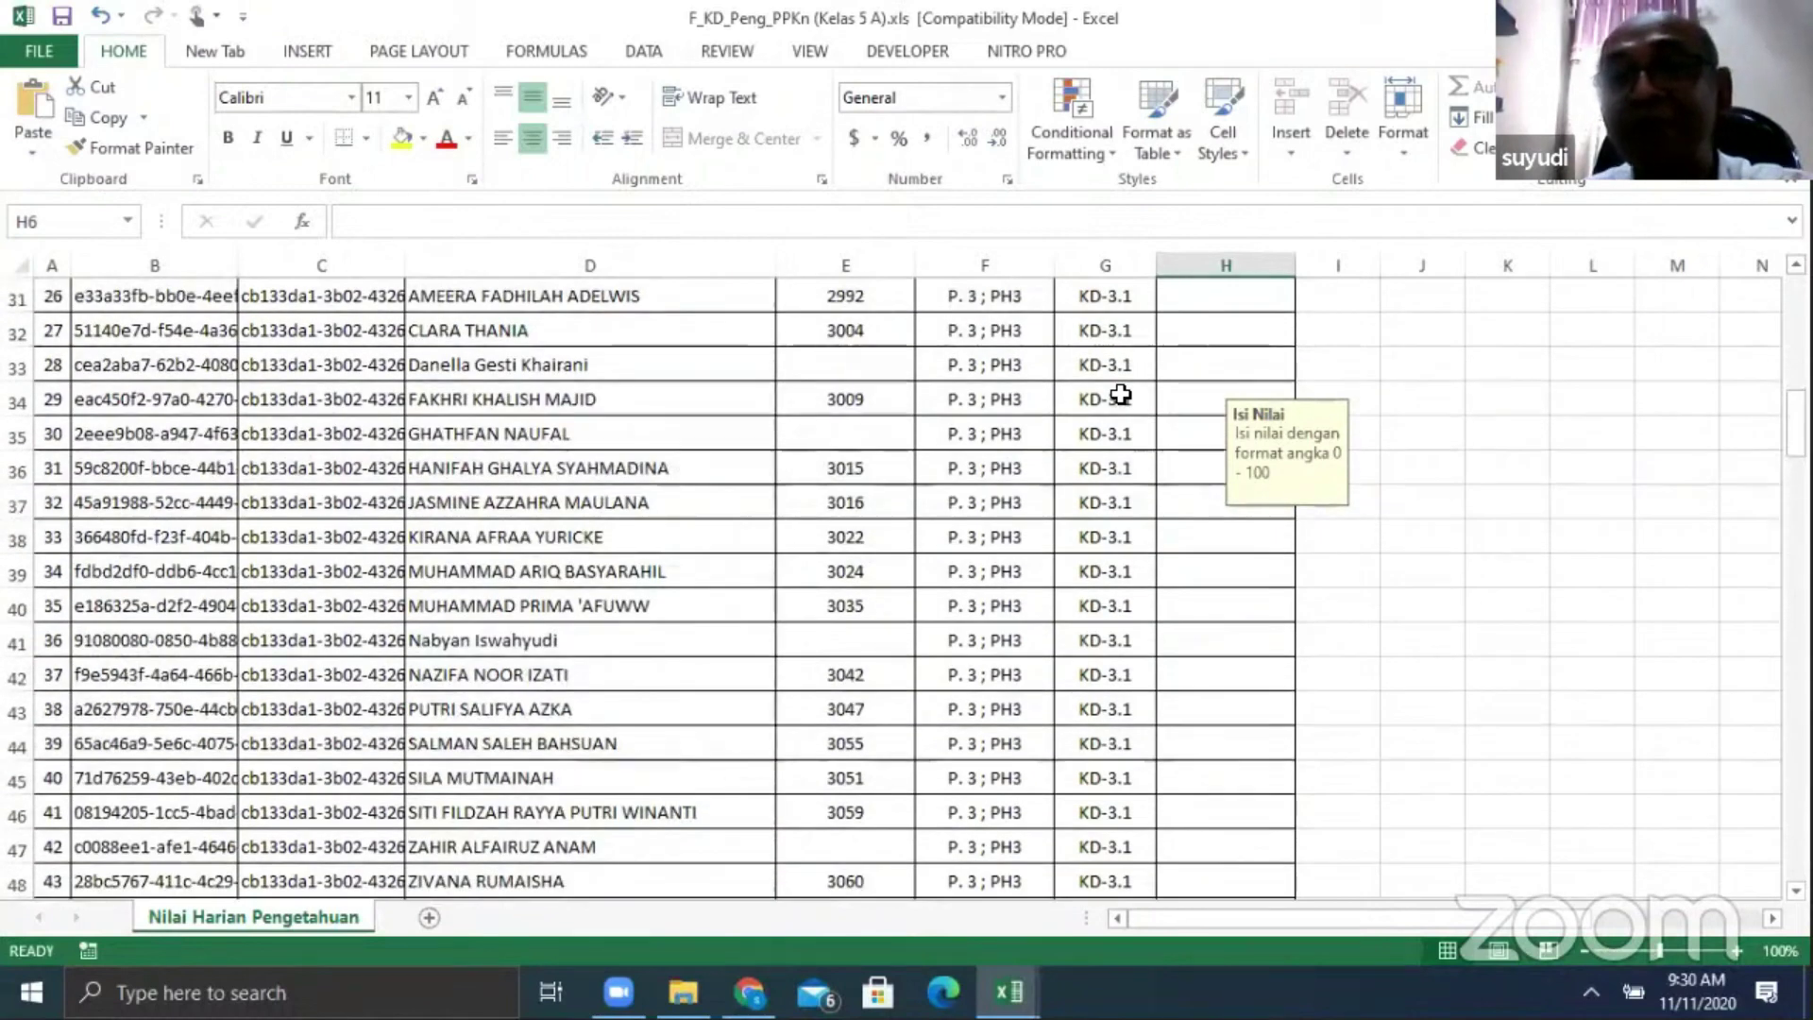
{"action": "scroll", "coordinate": [1039, 377], "scroll_direction": "up", "scroll_amount": 1}
{"action": "scroll", "coordinate": [1087, 336], "scroll_direction": "down", "scroll_amount": 8}
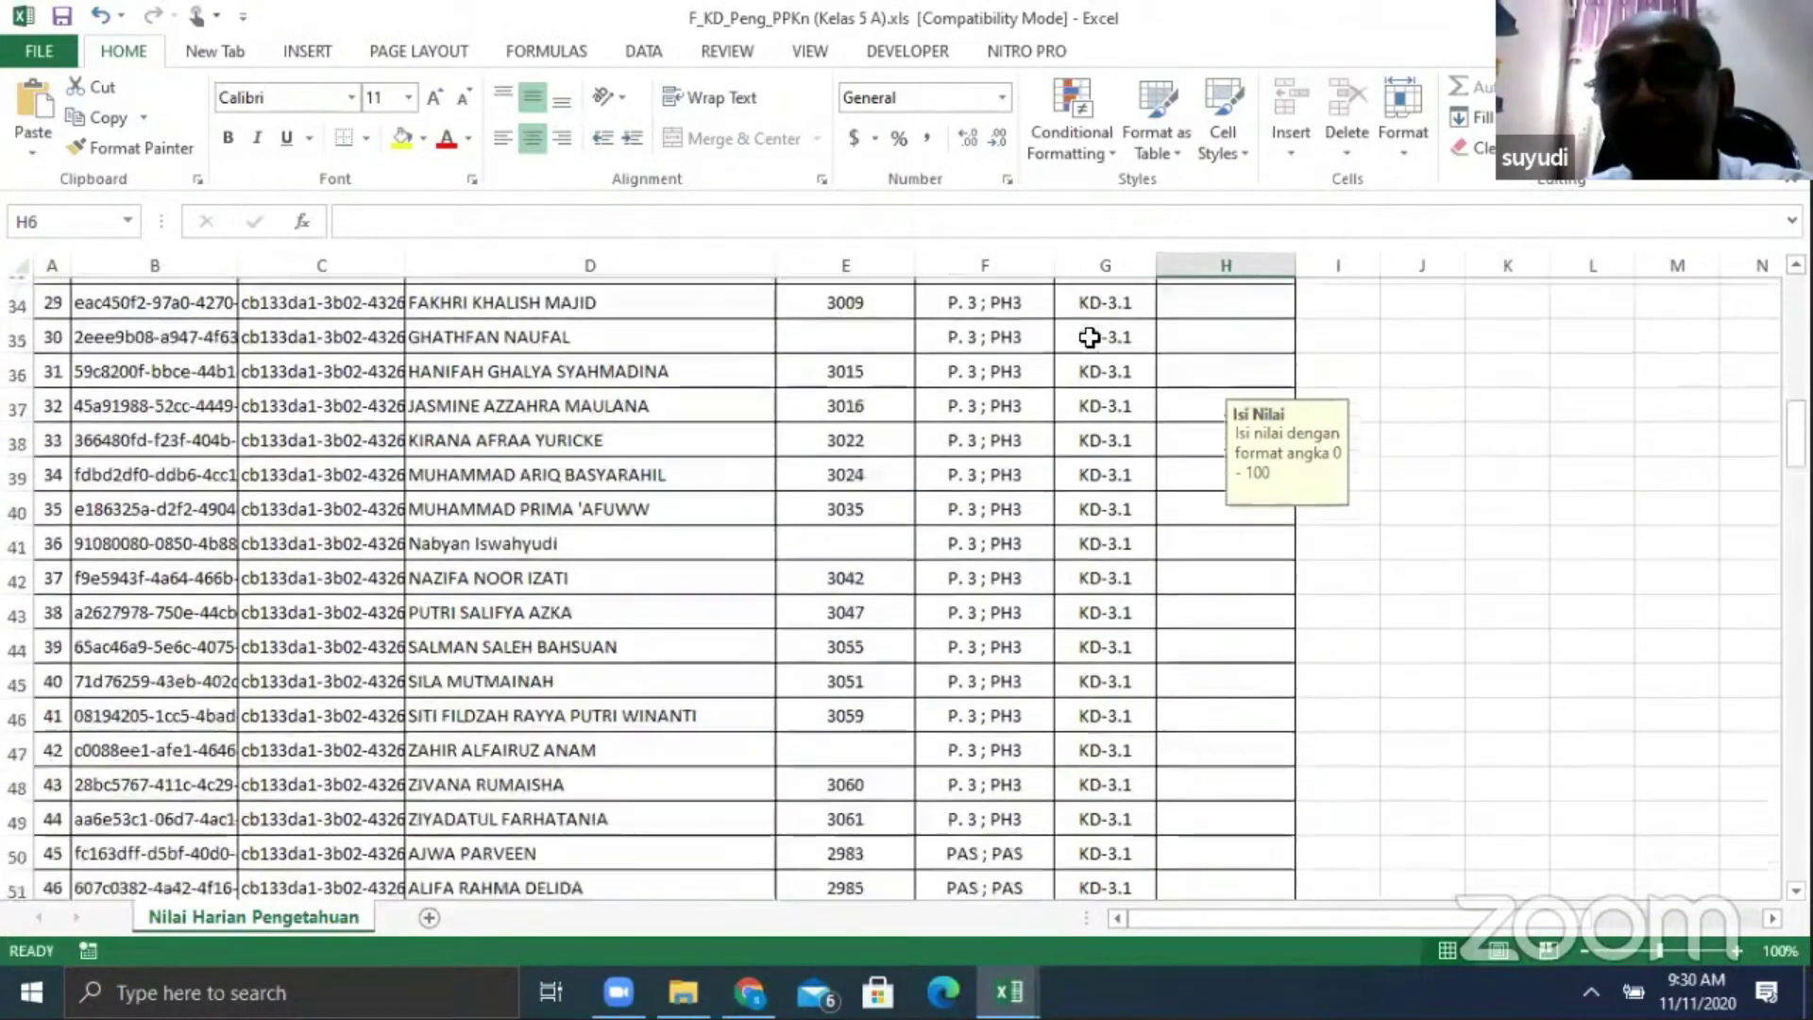
{"action": "scroll", "coordinate": [1088, 336], "scroll_direction": "down", "scroll_amount": 14}
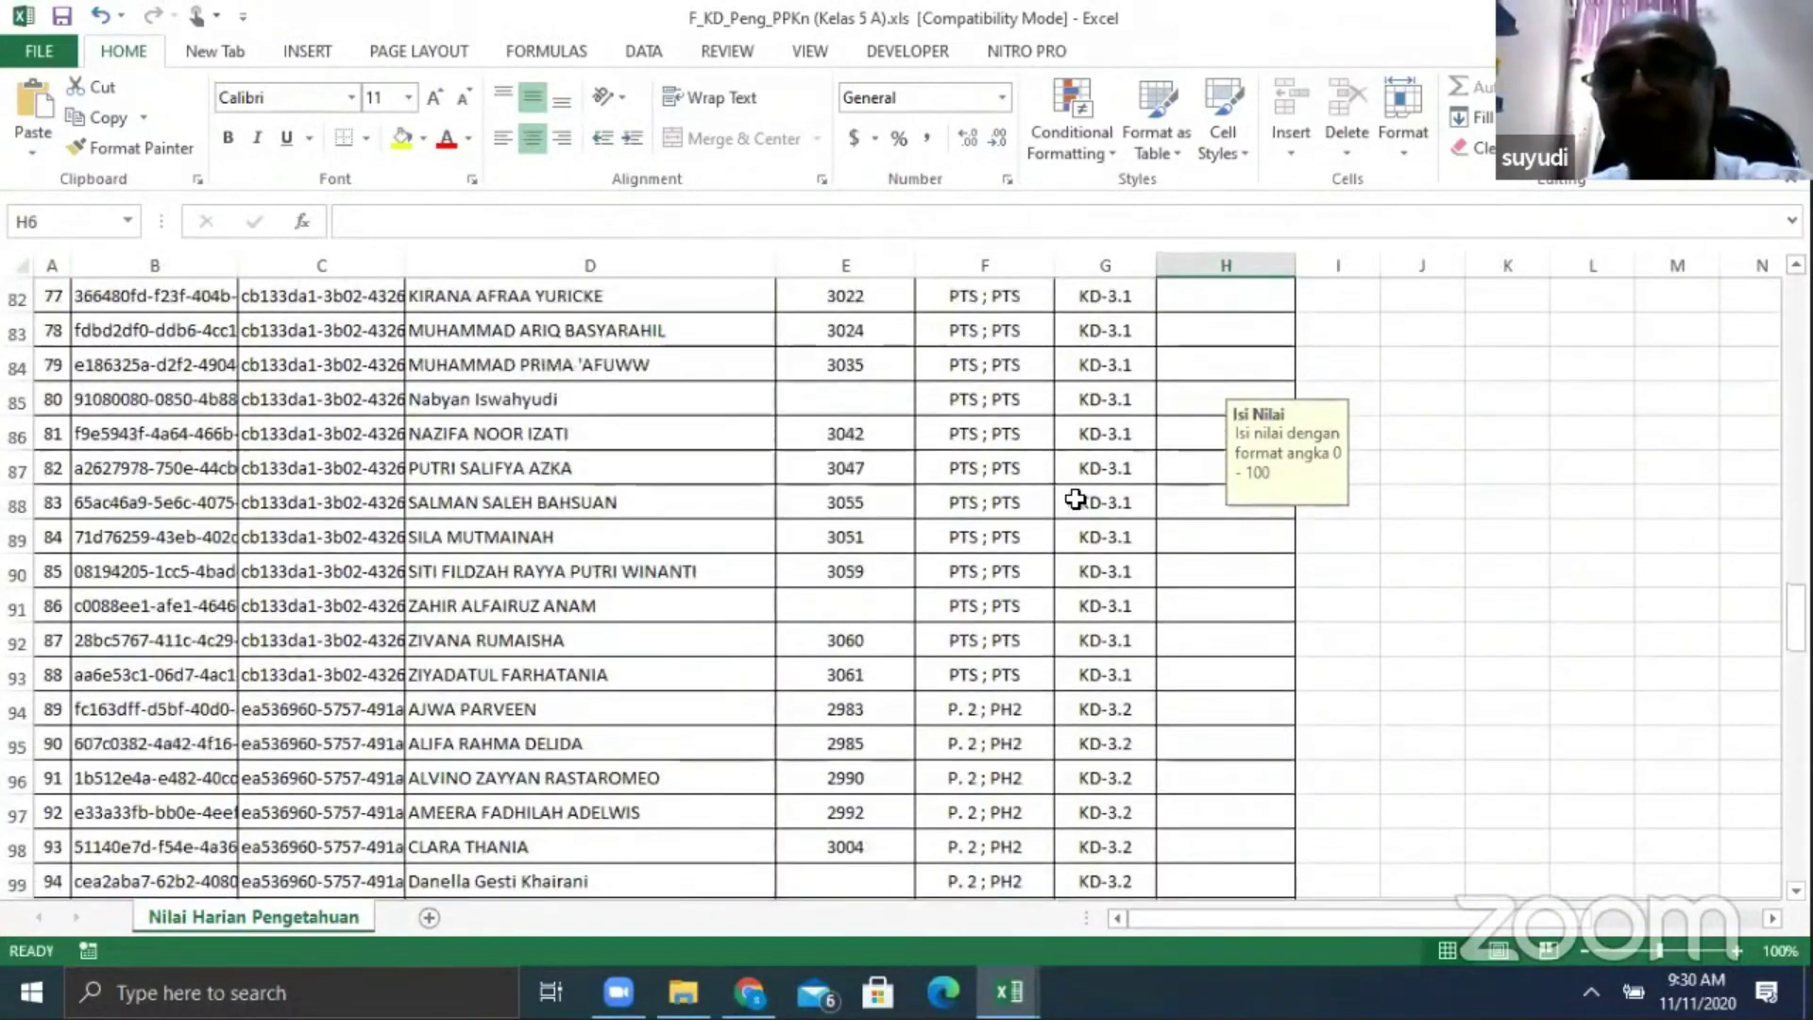
{"action": "left_click", "coordinate": [1103, 433]}
{"action": "left_click_drag", "start_coordinate": [1103, 433], "coordinate": [1101, 676]}
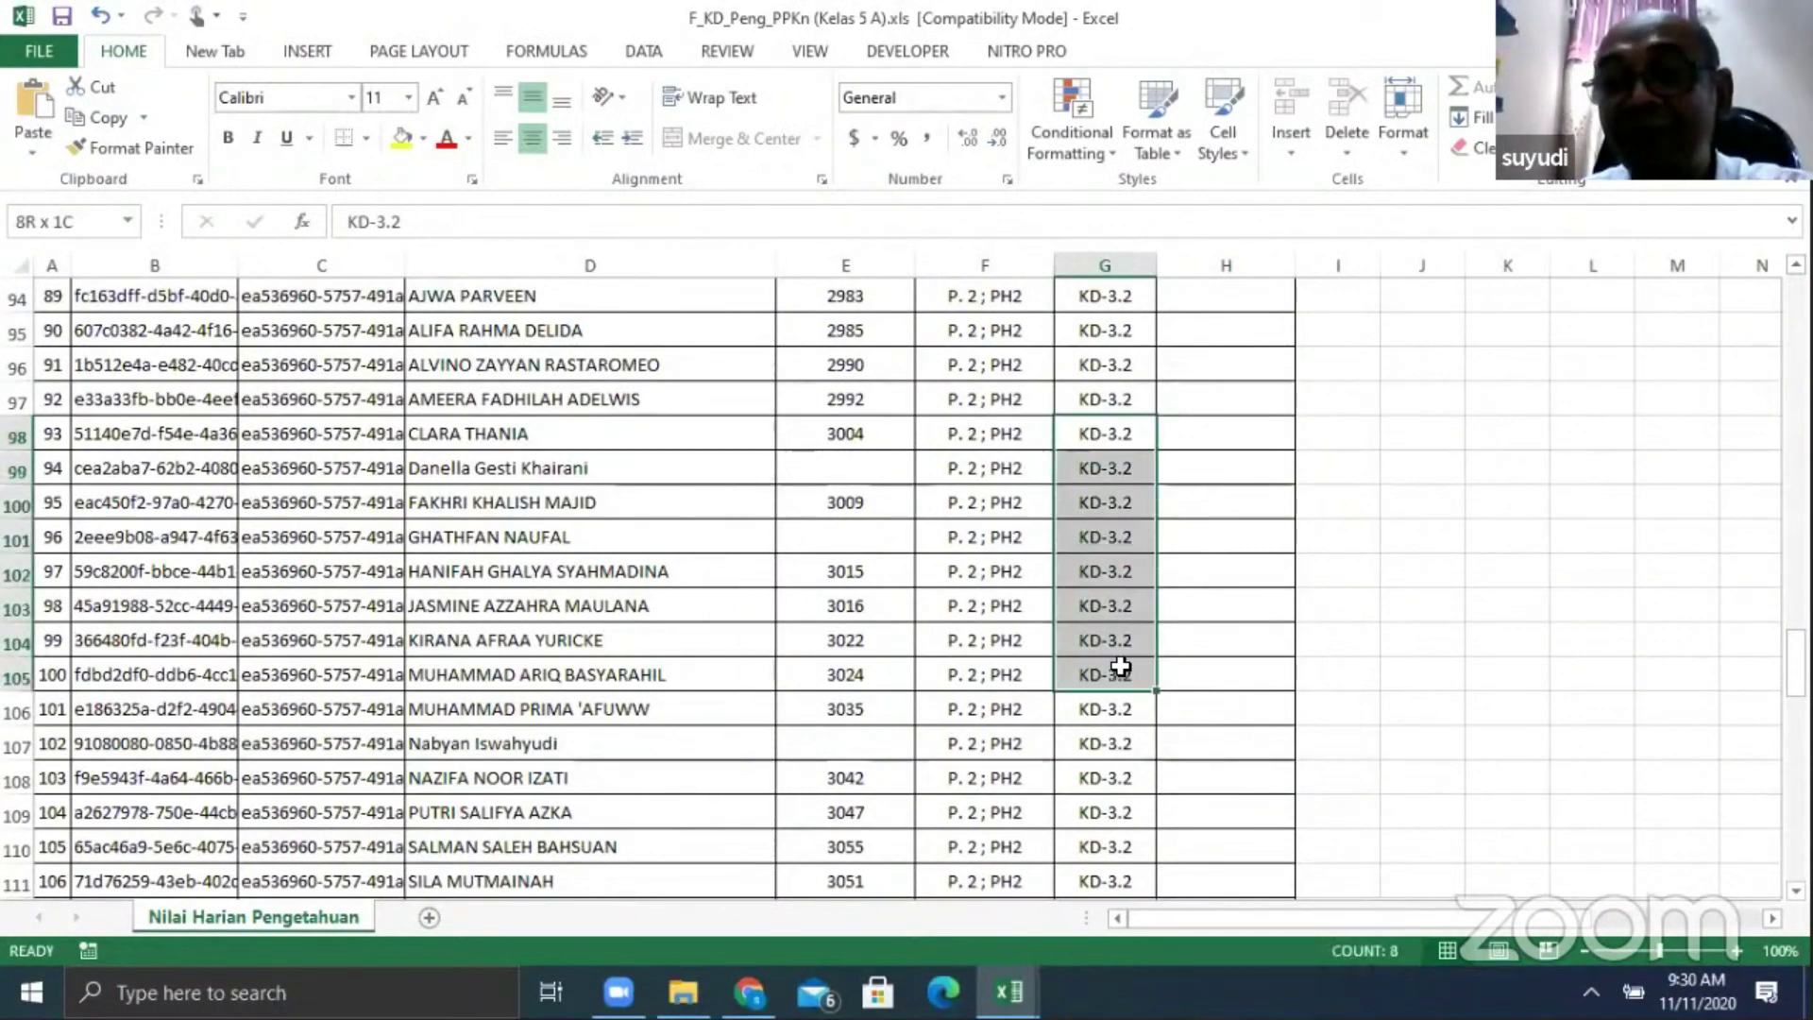
{"action": "scroll", "coordinate": [1117, 648], "scroll_direction": "down", "scroll_amount": 5}
{"action": "left_click_drag", "start_coordinate": [1117, 570], "coordinate": [1114, 639]}
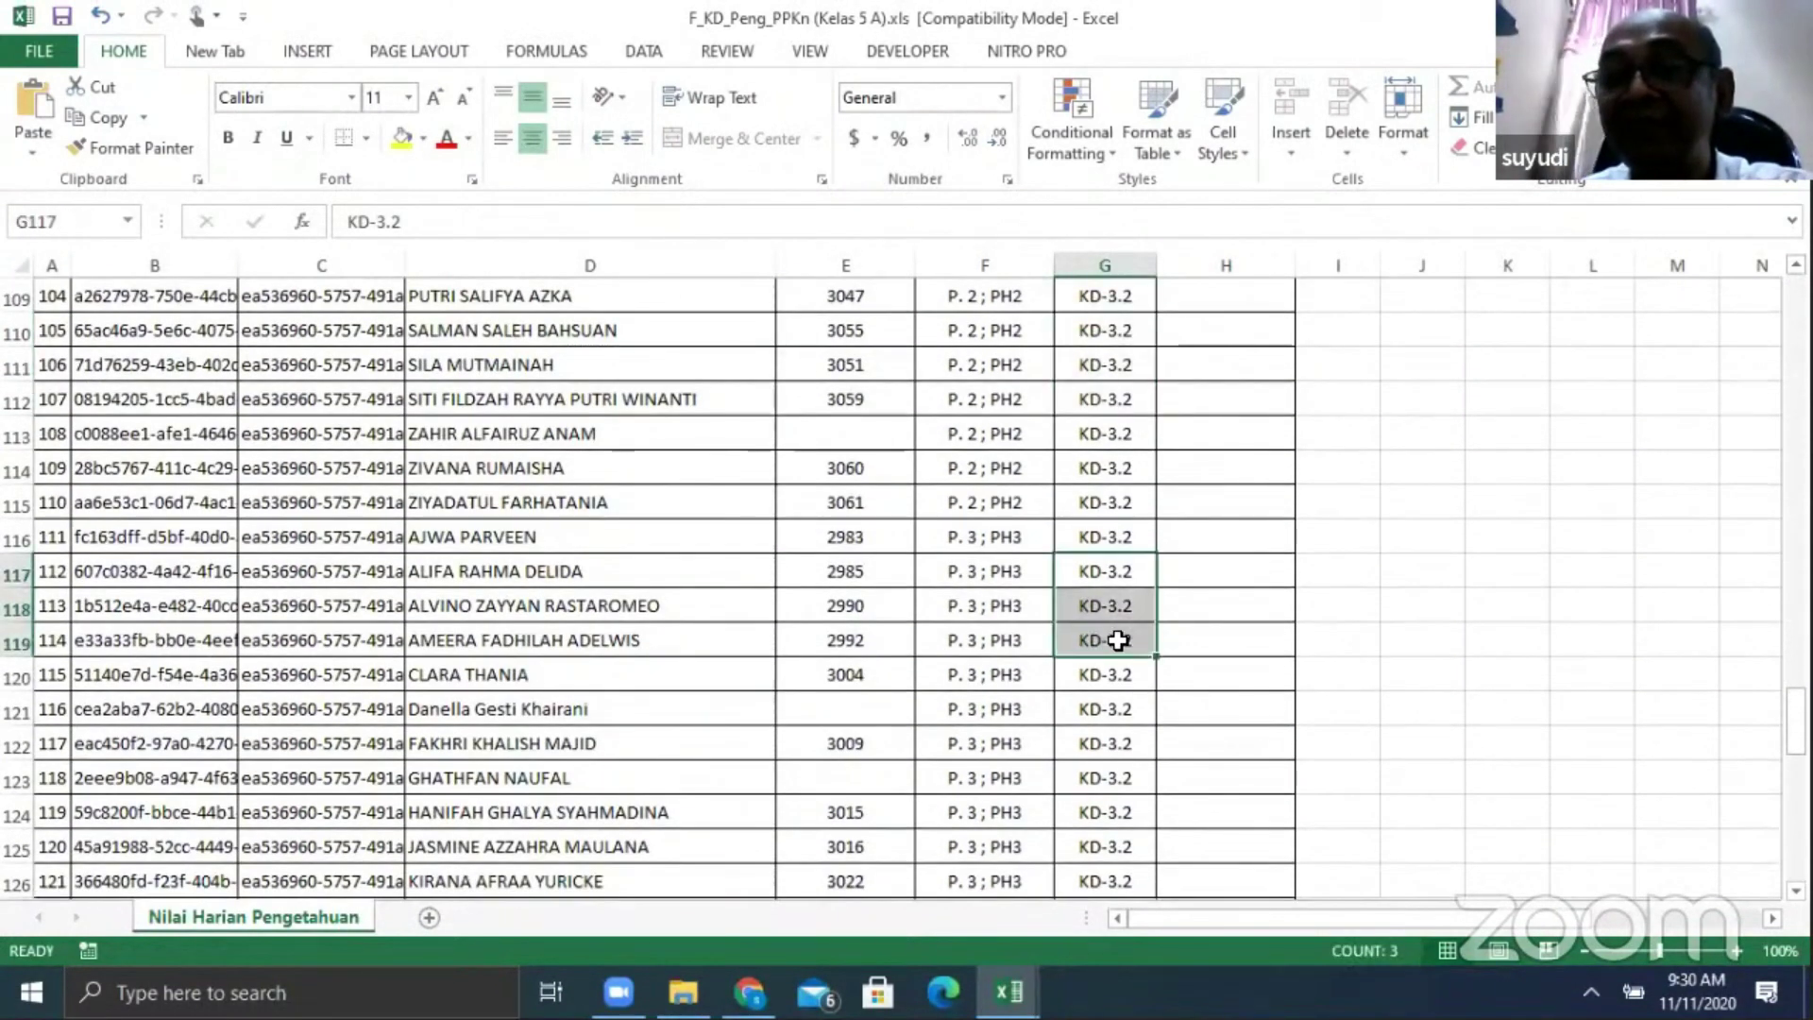
{"action": "scroll", "coordinate": [1118, 638], "scroll_direction": "down", "scroll_amount": 10}
{"action": "scroll", "coordinate": [1116, 638], "scroll_direction": "up", "scroll_amount": 2}
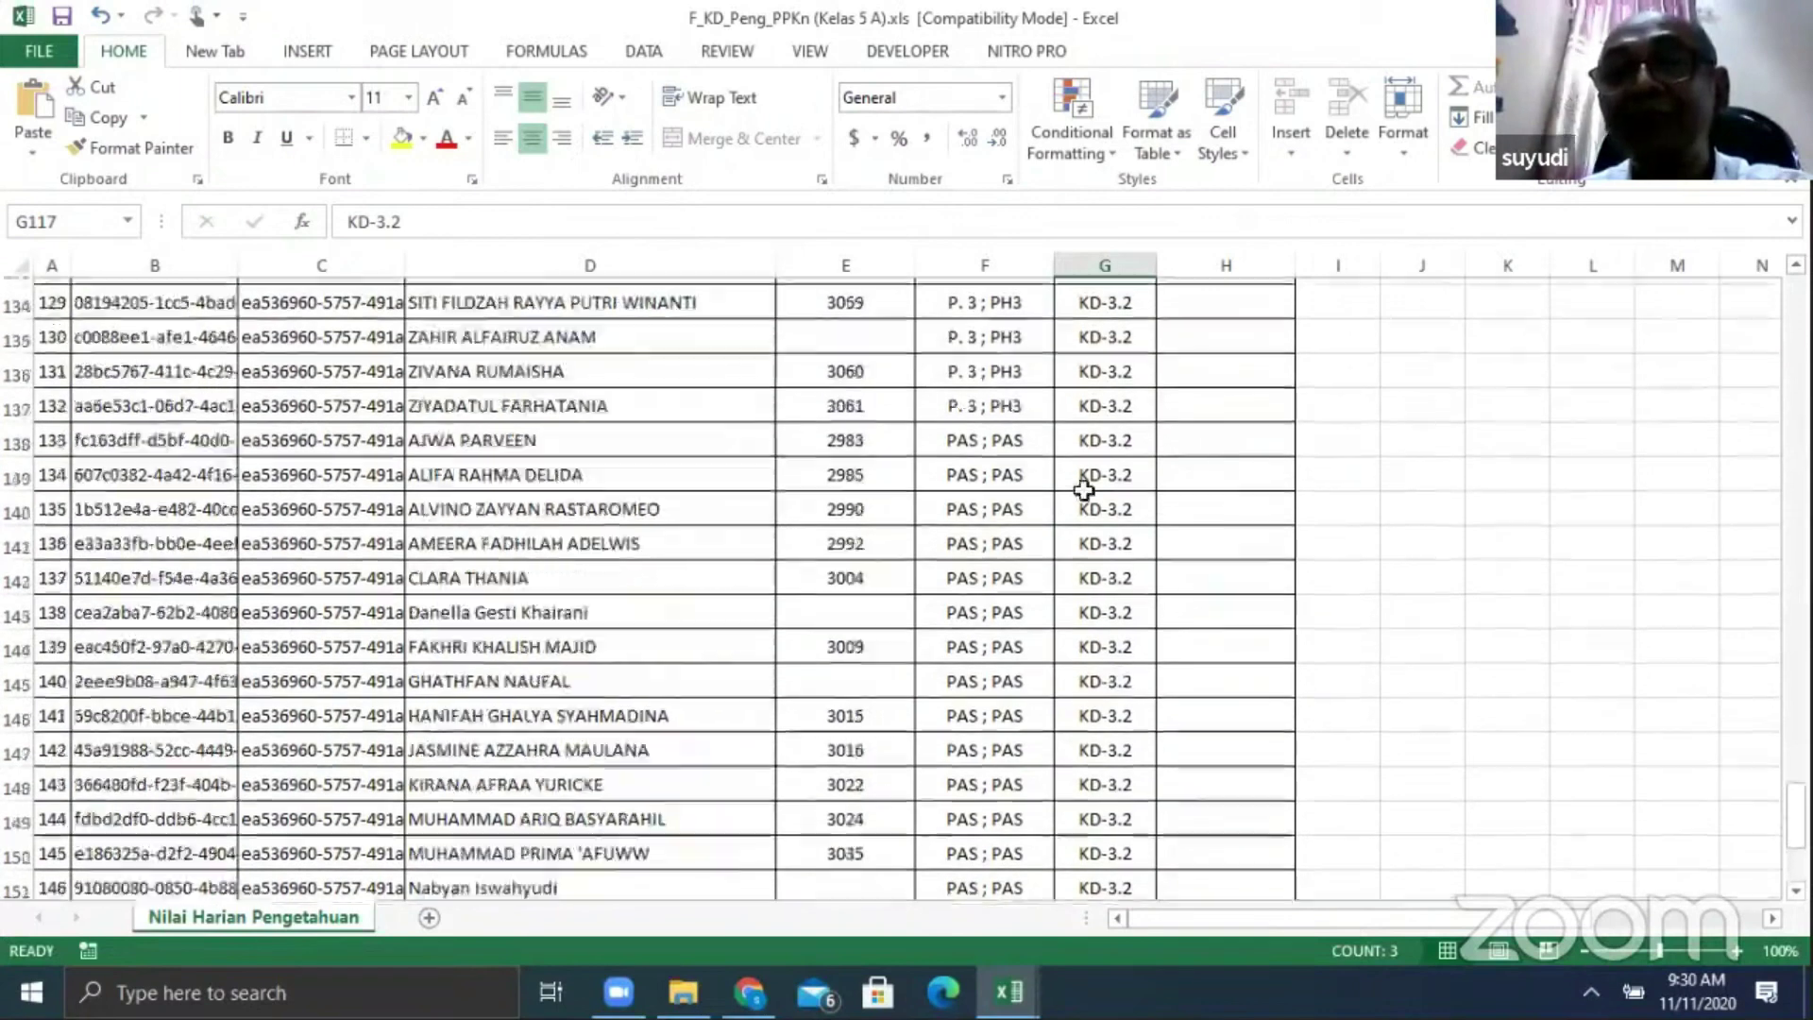
{"action": "left_click", "coordinate": [1093, 467]}
{"action": "left_click", "coordinate": [1089, 674], "text": "shift"}
{"action": "scroll", "coordinate": [1090, 678], "scroll_direction": "down", "scroll_amount": 6}
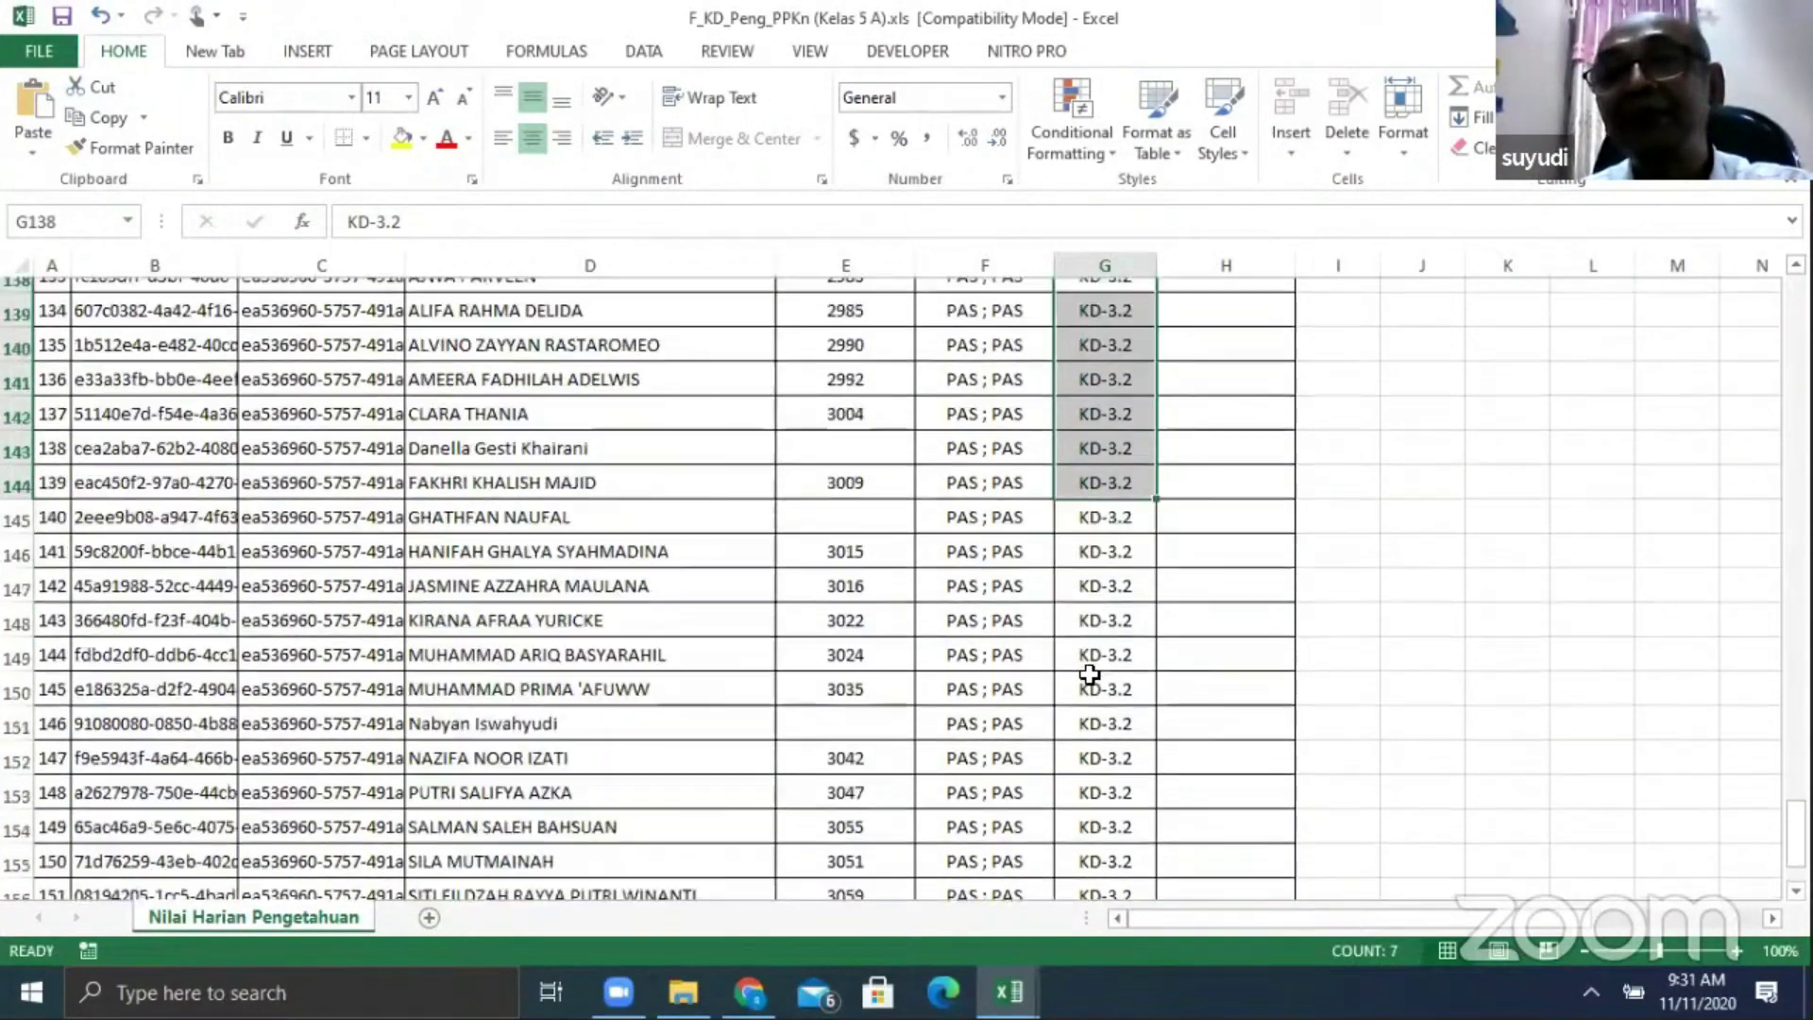
{"action": "scroll", "coordinate": [999, 595], "scroll_direction": "up", "scroll_amount": 10}
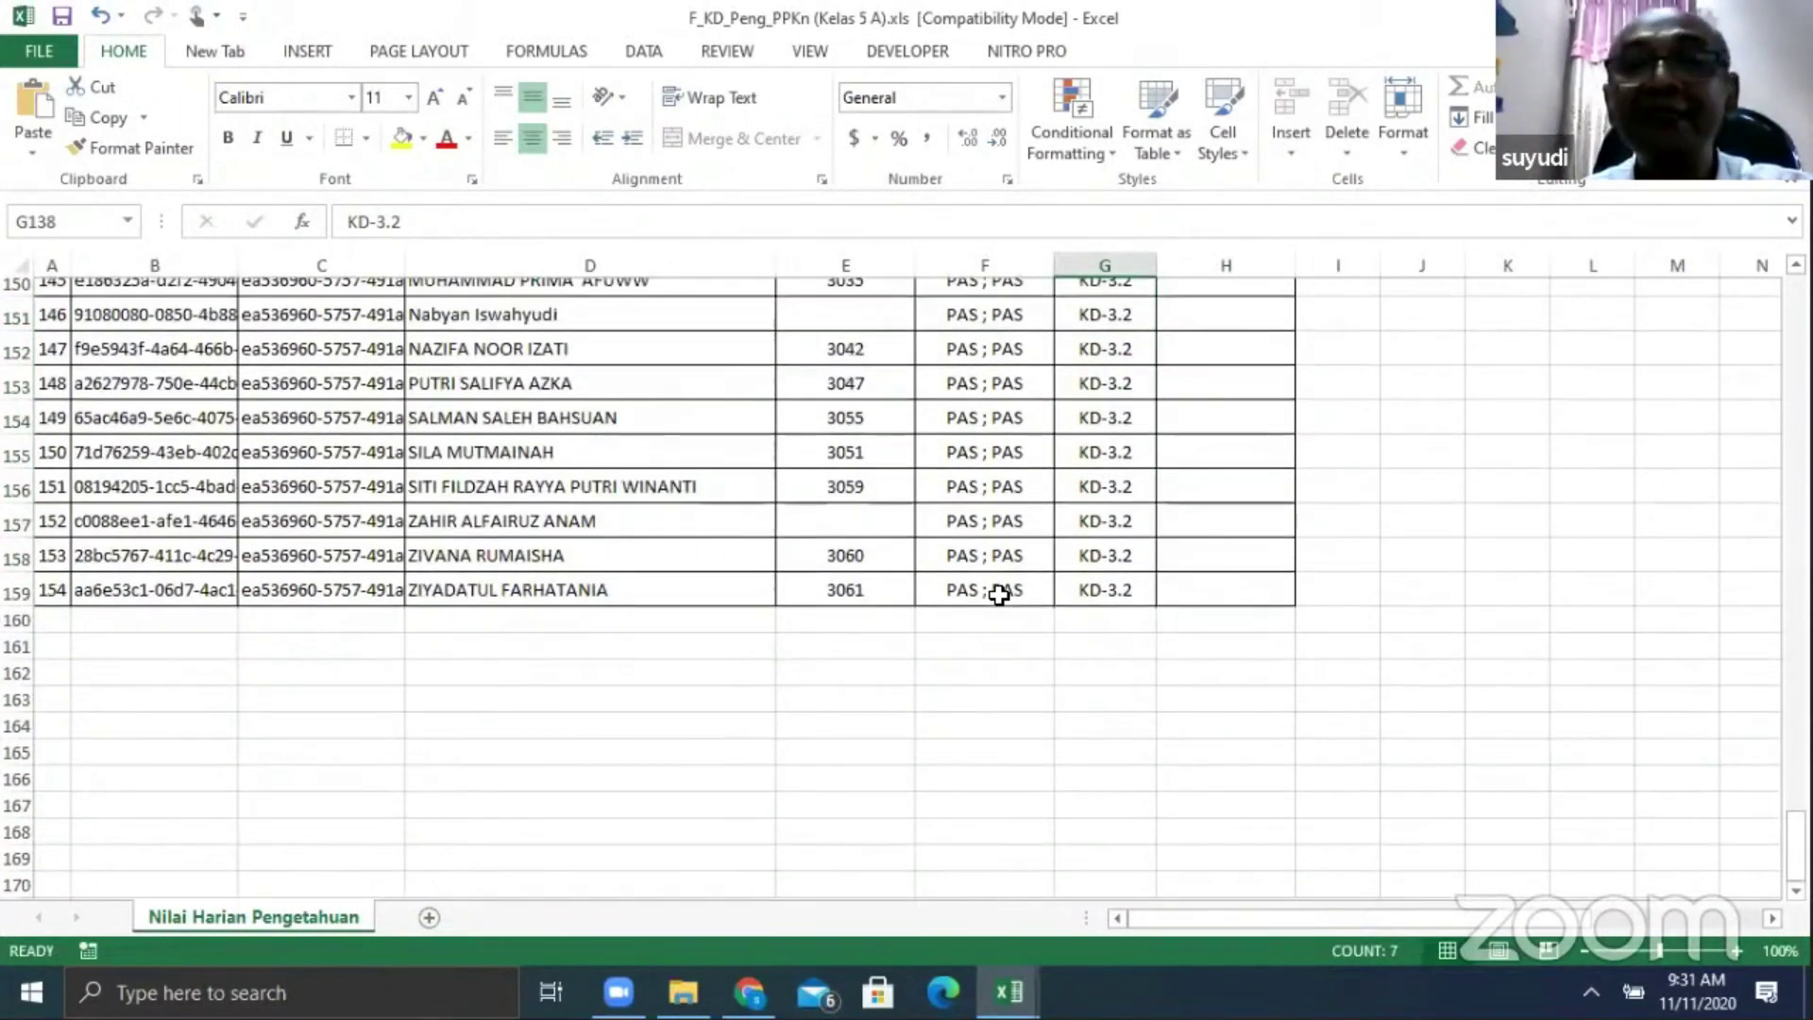
{"action": "scroll", "coordinate": [999, 595], "scroll_direction": "up", "scroll_amount": 20}
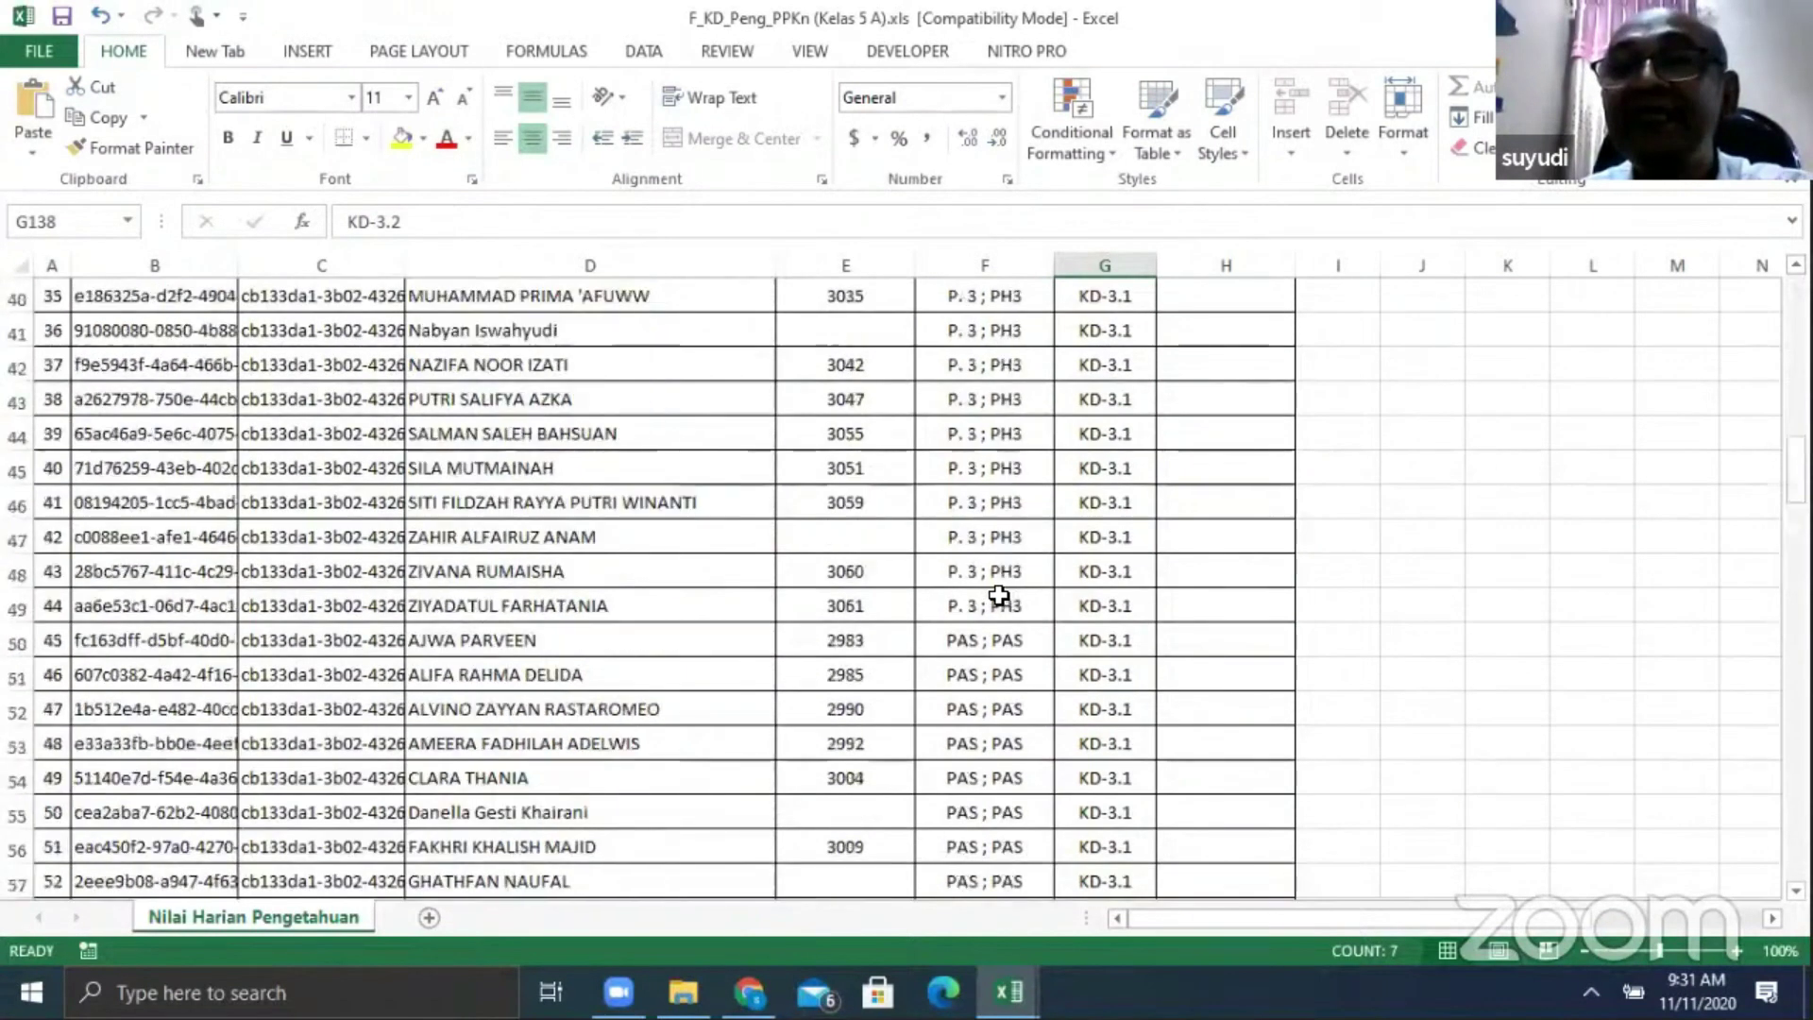
Enter the formula =RANDBETWEEN(75,90) in the first student's Nilai cell, H6
{"action": "left_click", "coordinate": [1270, 457]}
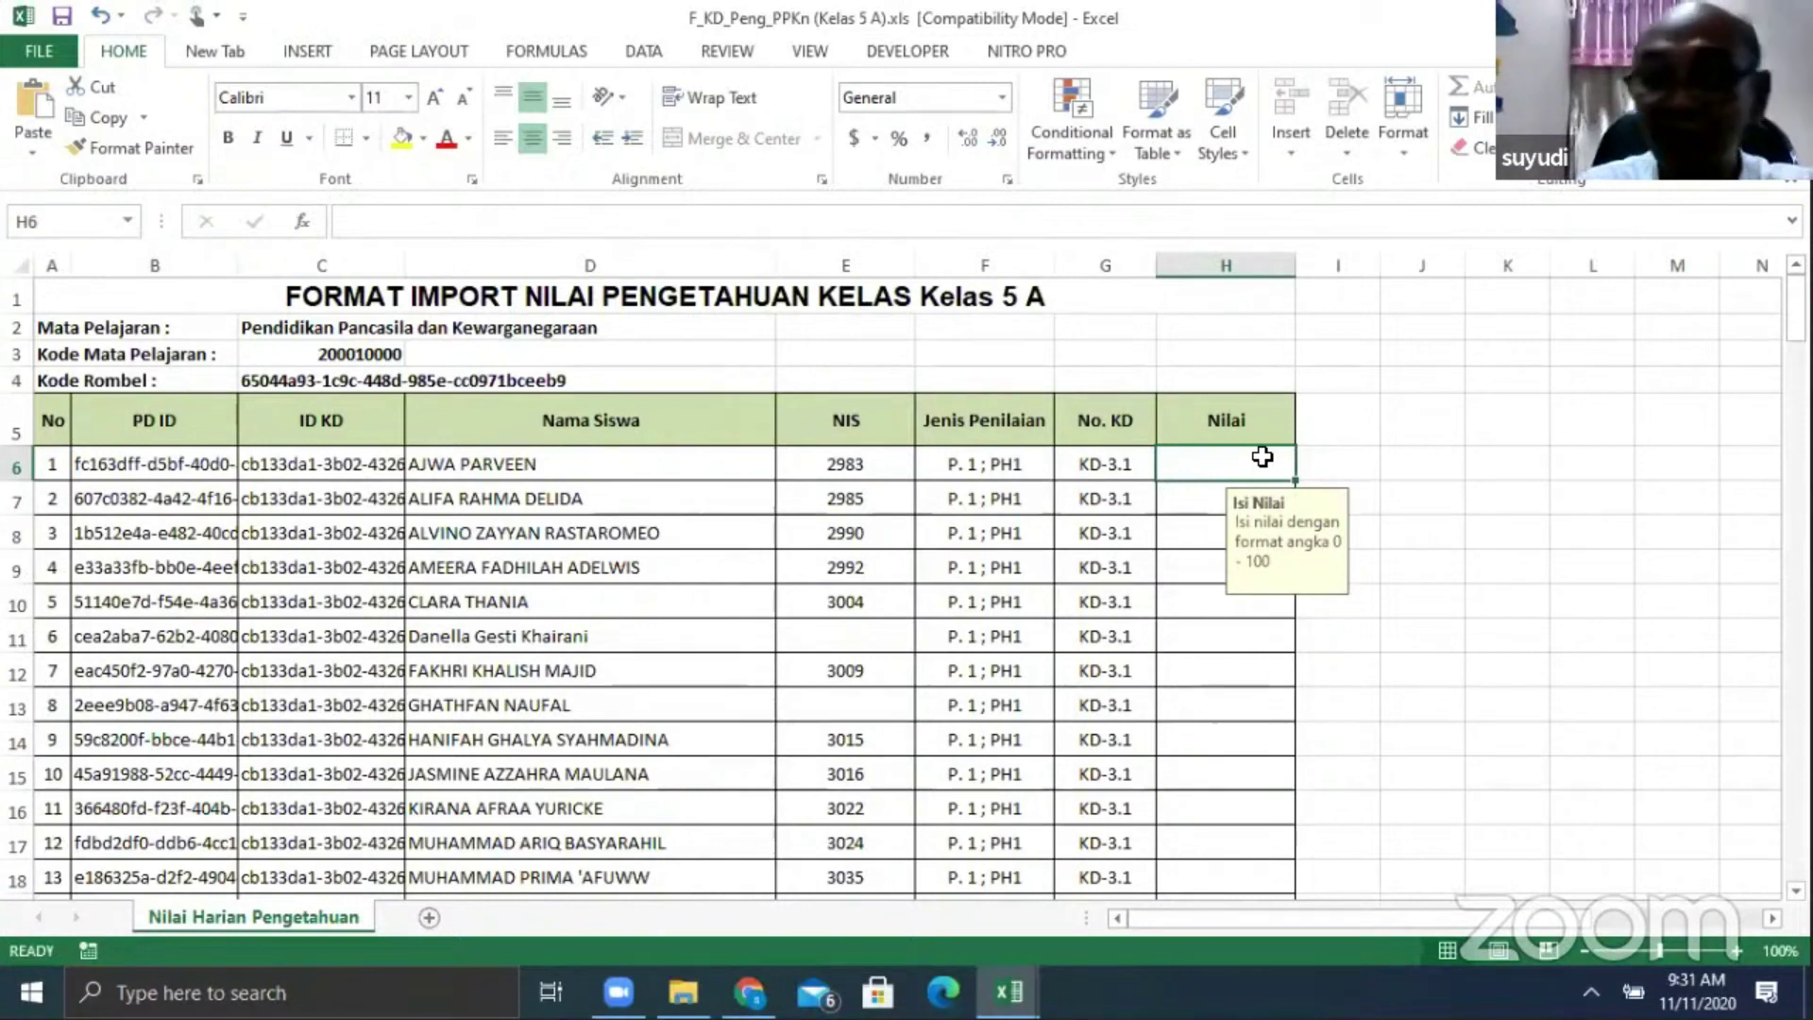
{"action": "type", "text": "=r"}
{"action": "left_click", "coordinate": [1260, 546]}
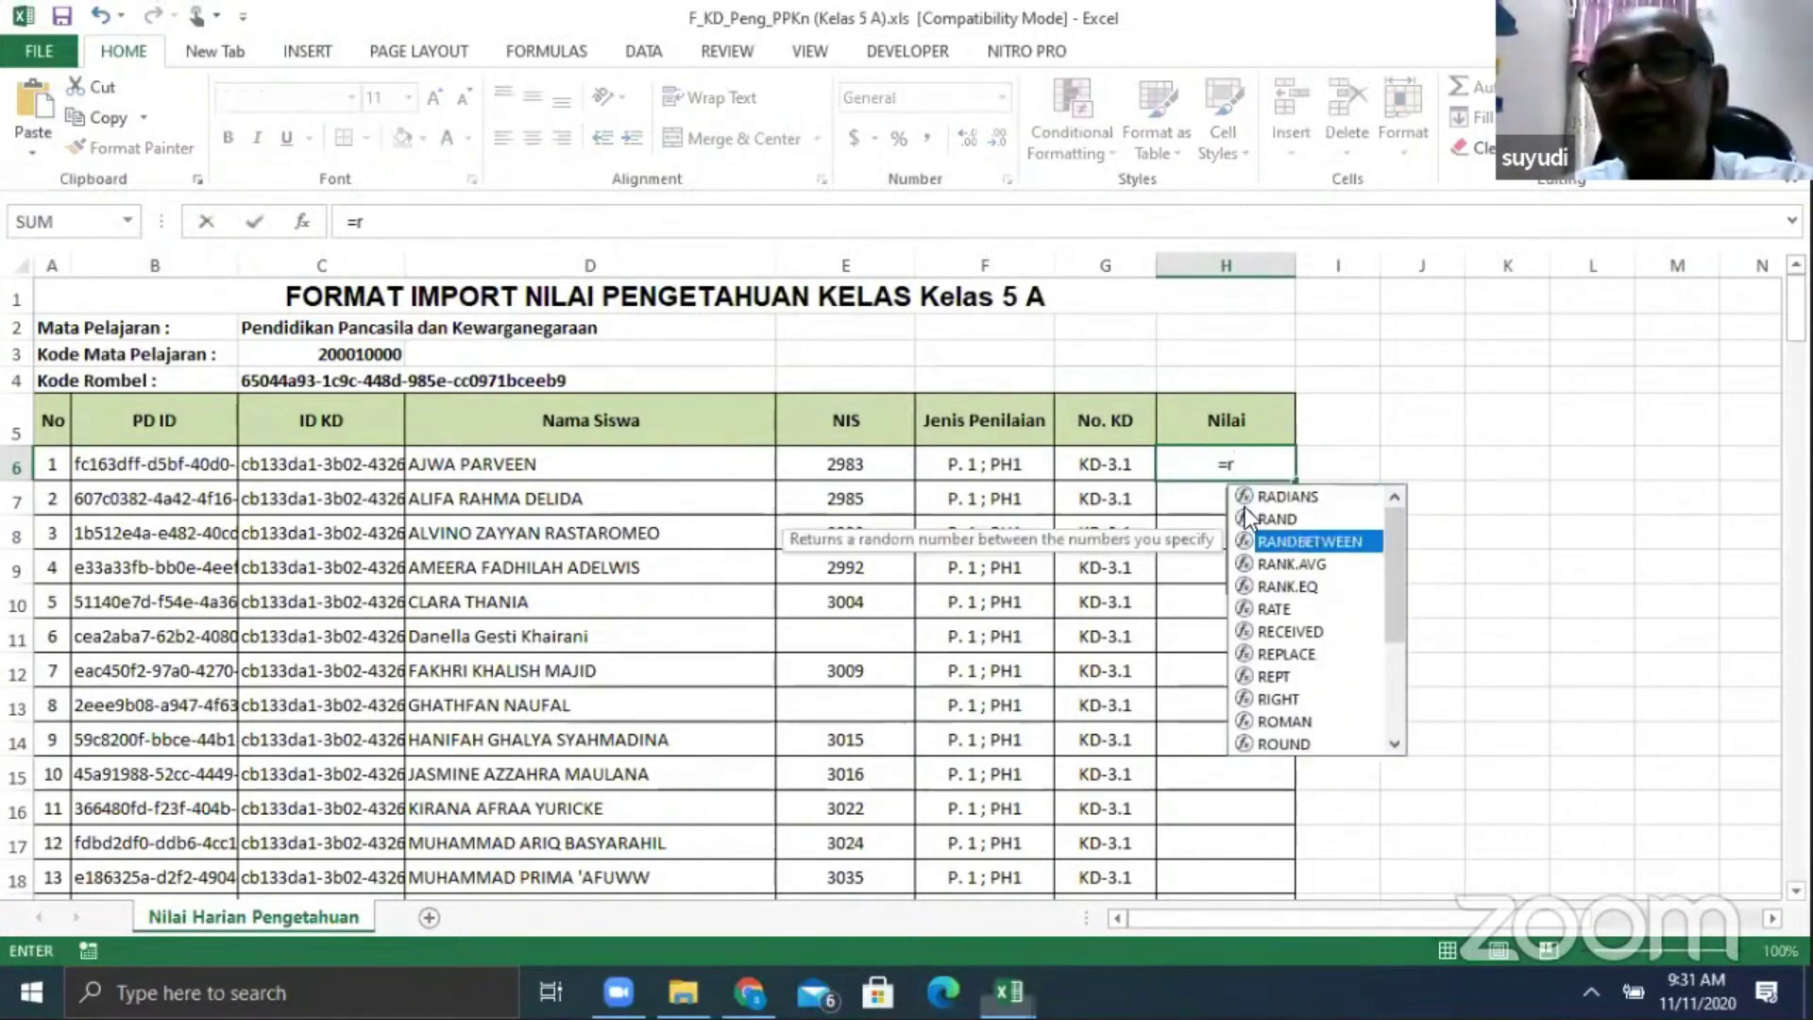
{"action": "double_click", "coordinate": [1286, 542]}
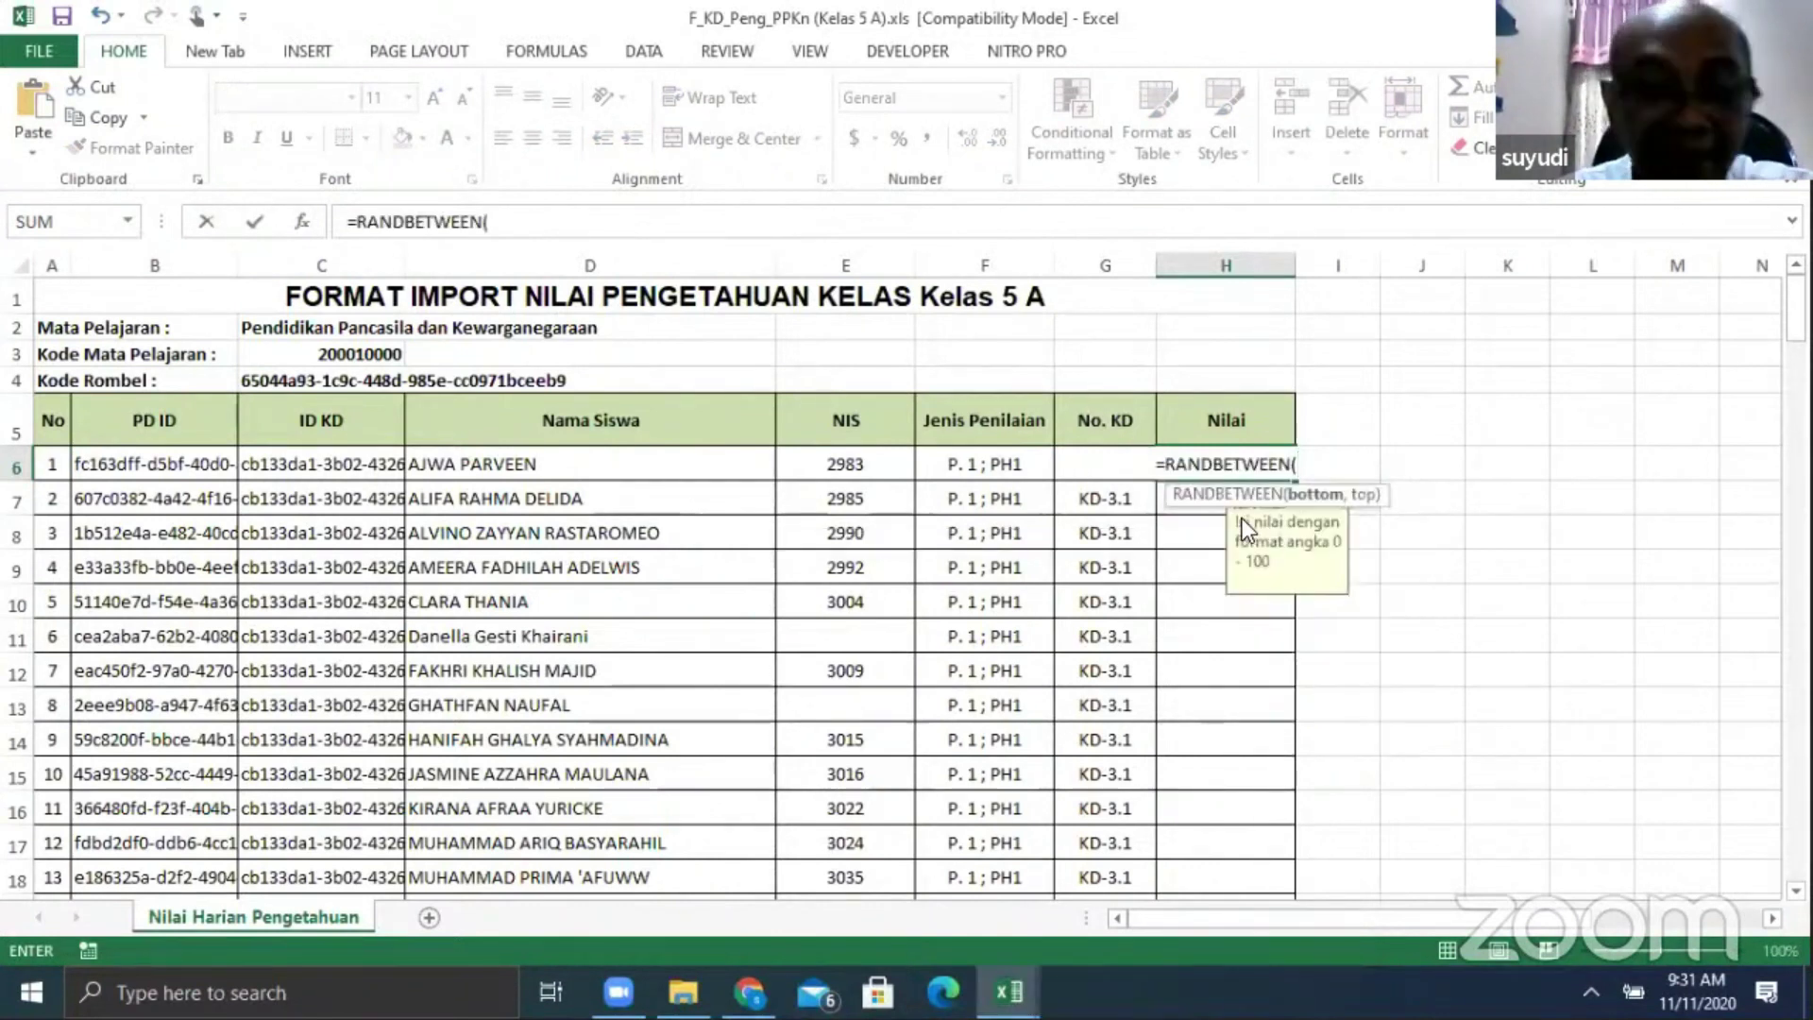
{"action": "type", "text": "75,90"}
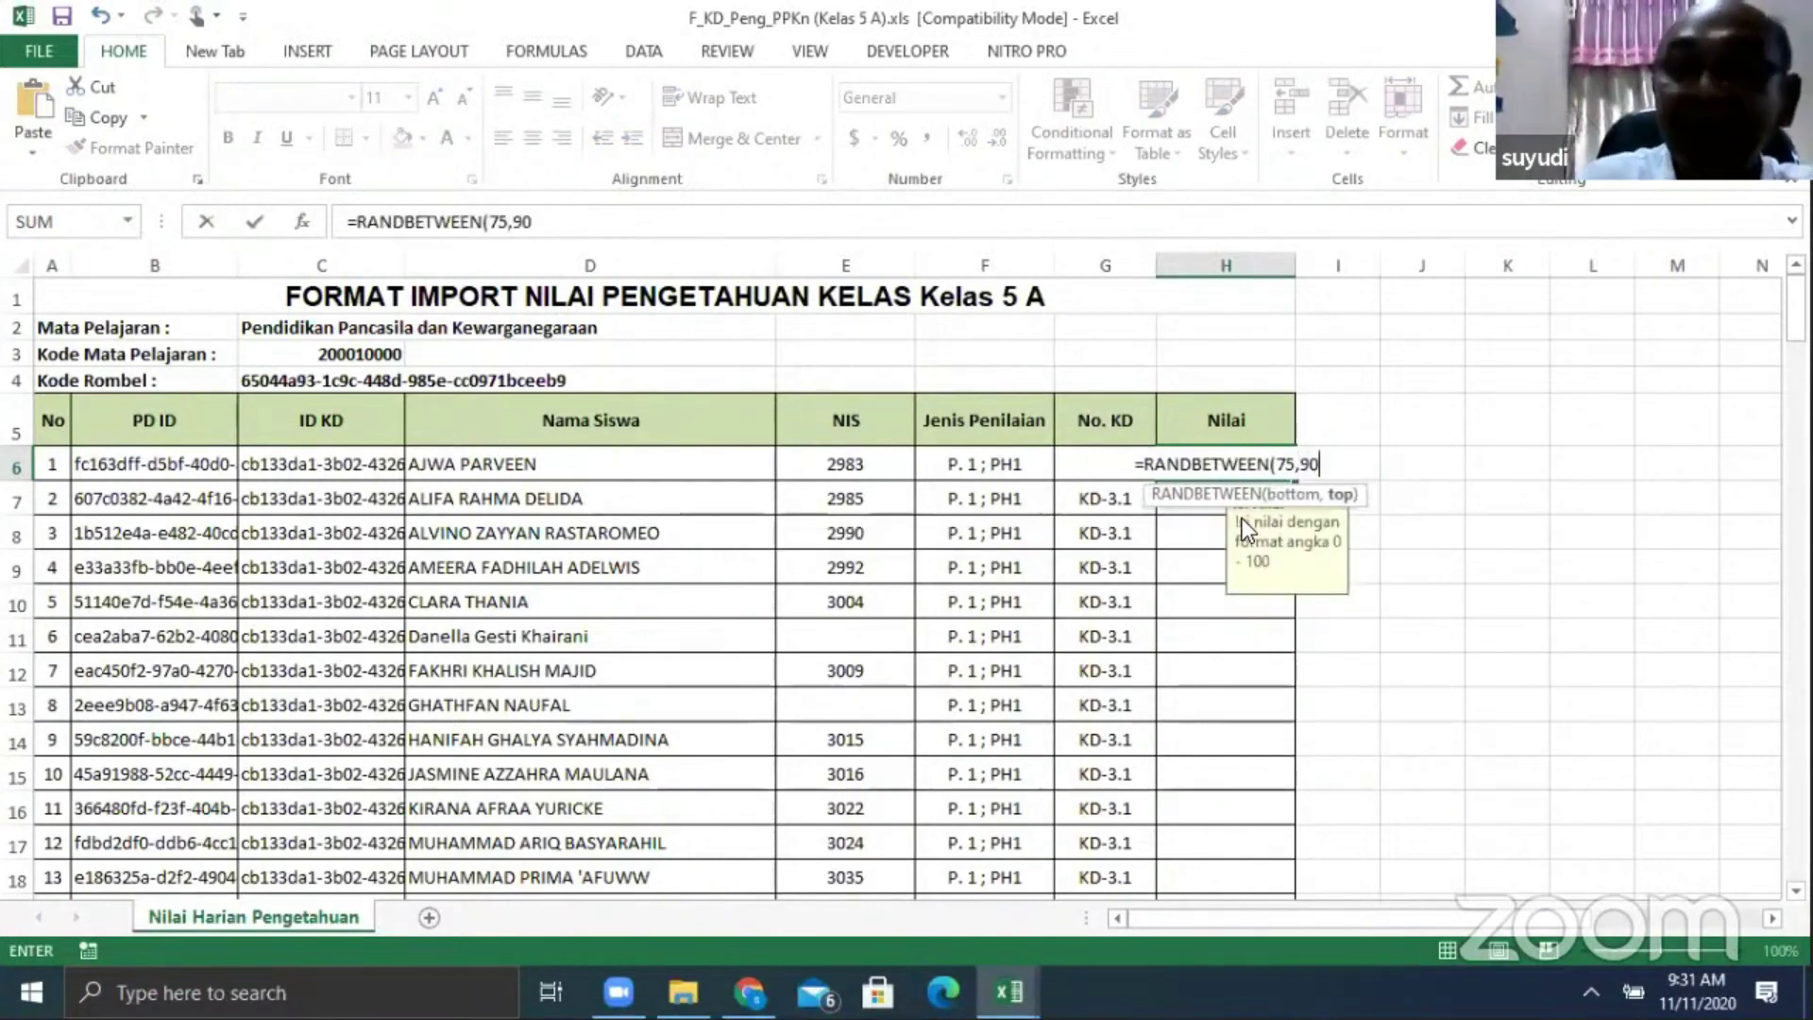
{"action": "key", "text": "Return"}
Fill the RANDBETWEEN formula from H6 down the Nilai column and check the filled rows
{"action": "left_click", "coordinate": [1282, 467]}
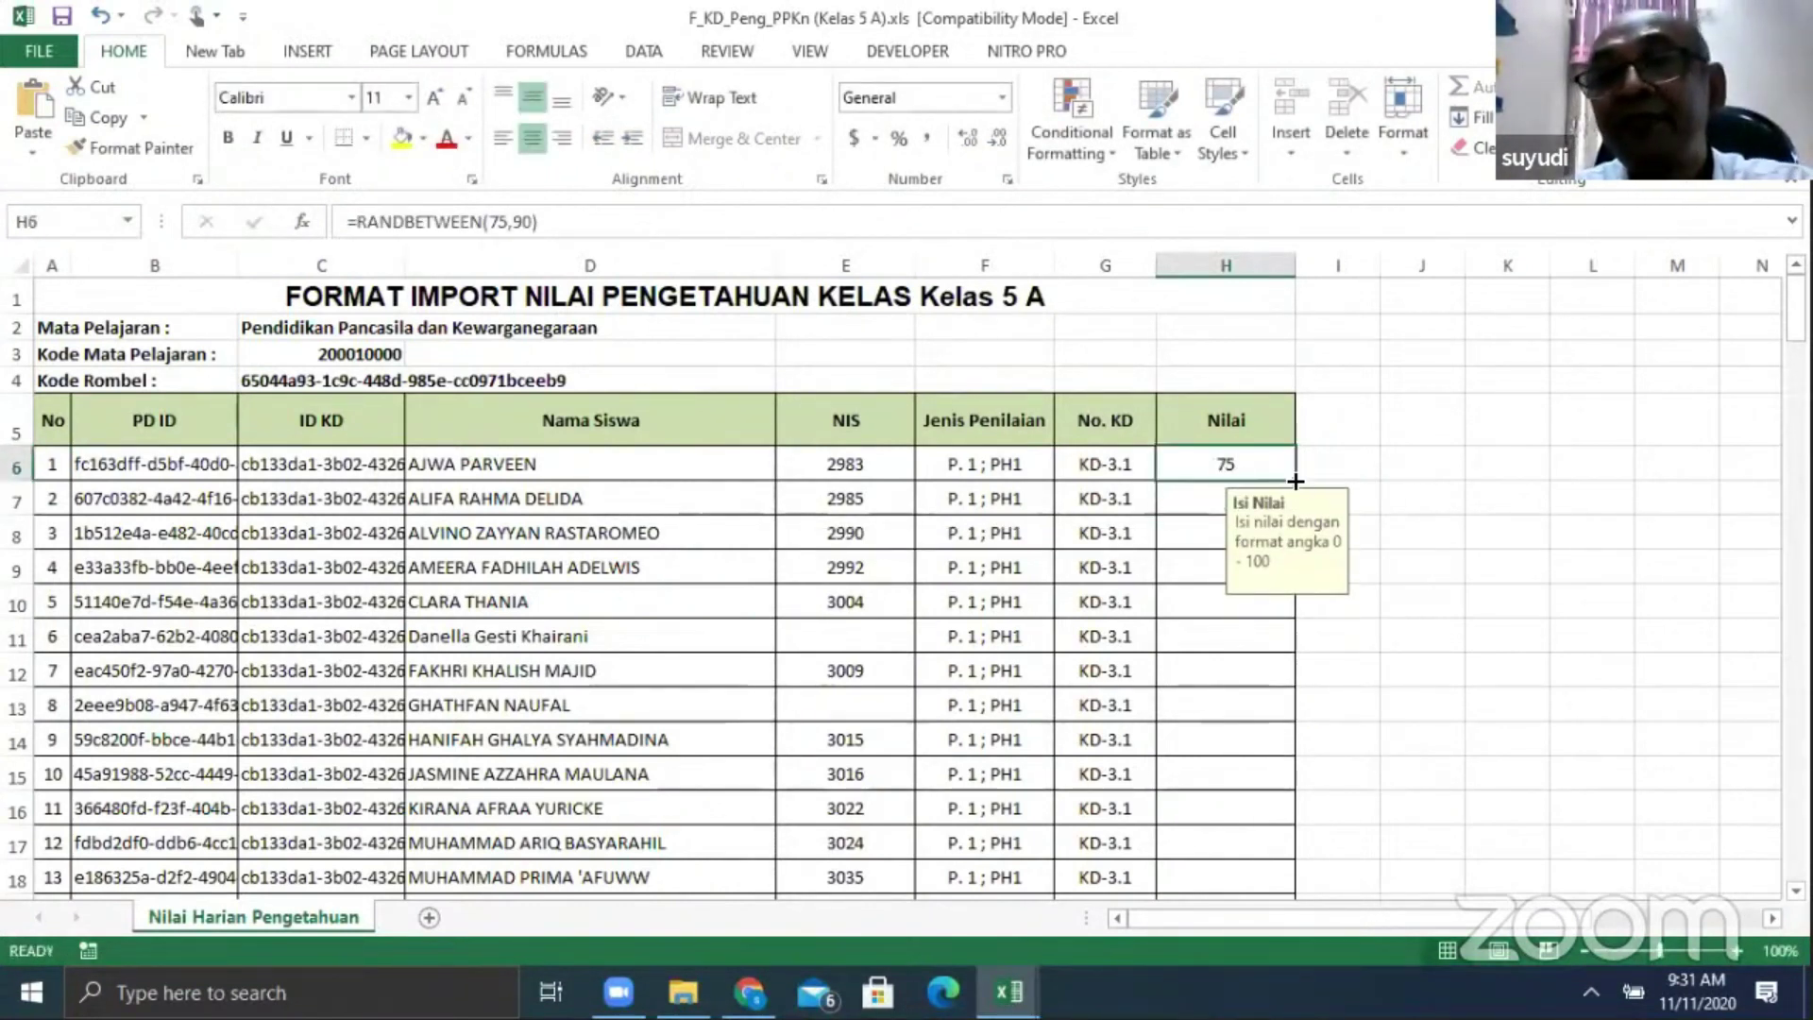
{"action": "double_click", "coordinate": [1295, 479]}
{"action": "left_click", "coordinate": [1426, 632]}
{"action": "scroll", "coordinate": [1307, 526], "scroll_direction": "down", "scroll_amount": 5}
{"action": "scroll", "coordinate": [1259, 530], "scroll_direction": "up", "scroll_amount": 5}
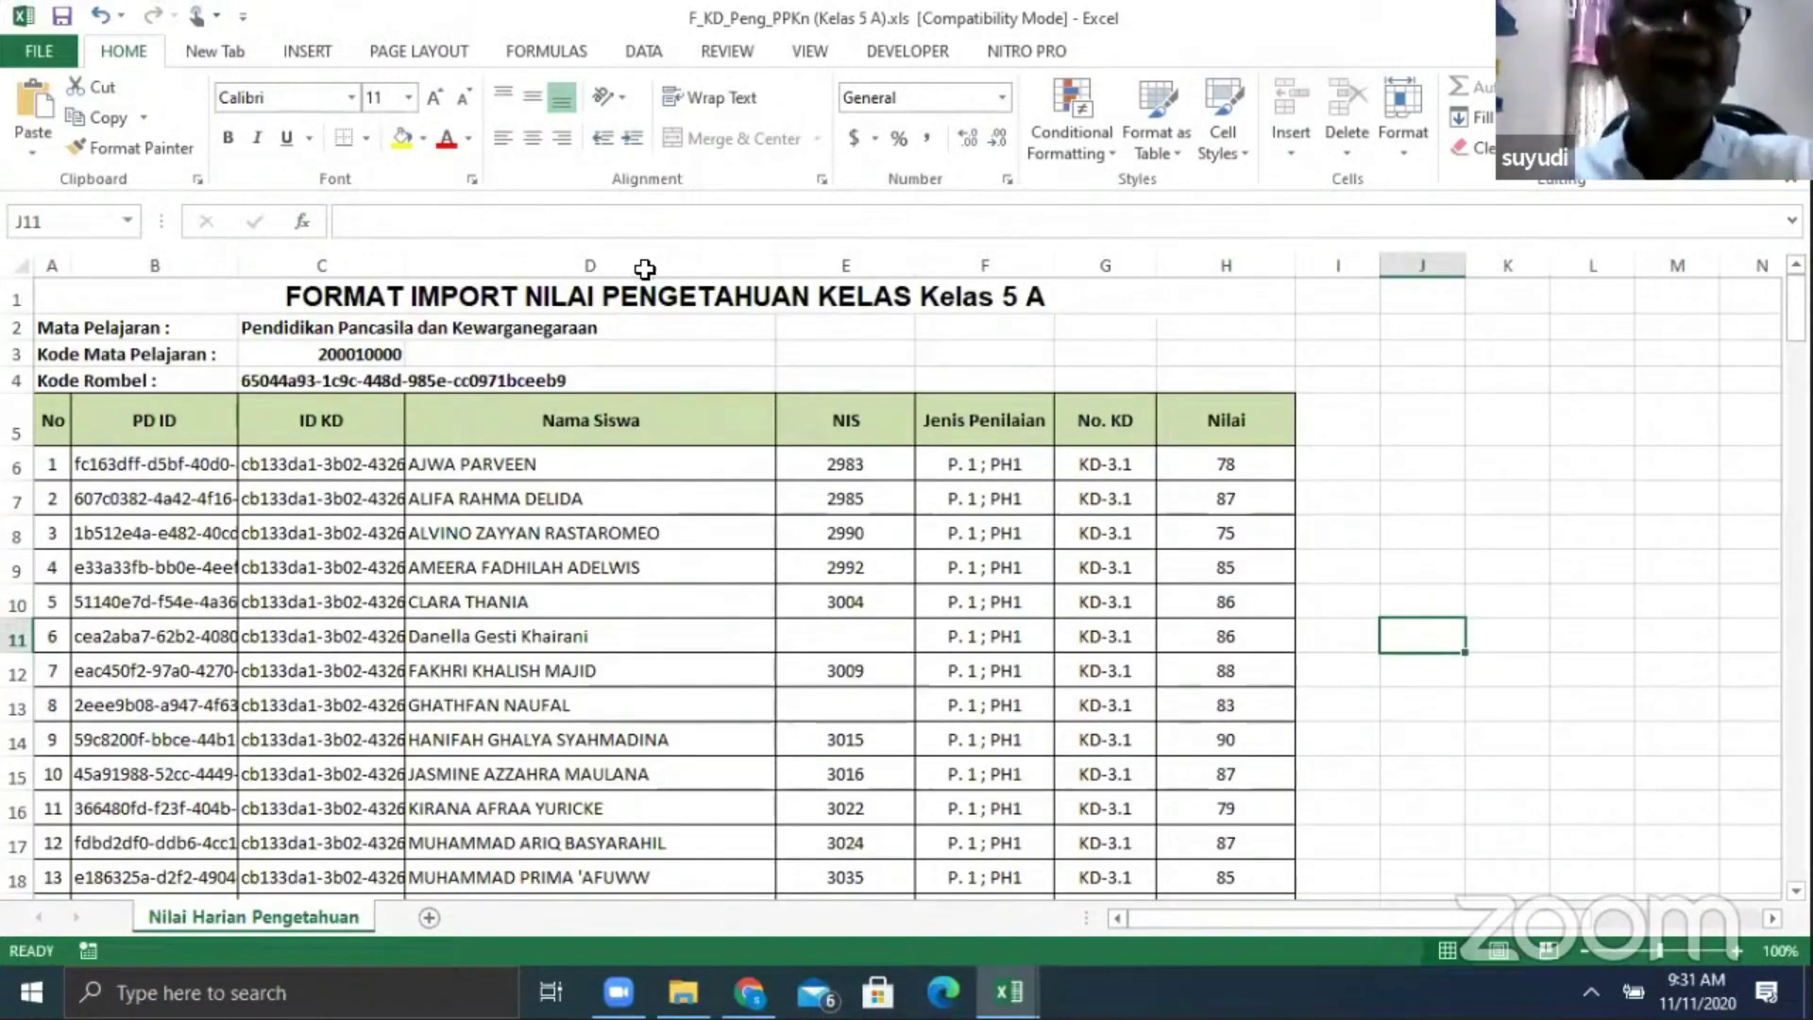
Save the filled grade workbook in Downloads under the new name F_KD_Peng_PPKn (Kelas 5 A)AAA.xls
{"action": "left_click", "coordinate": [39, 57]}
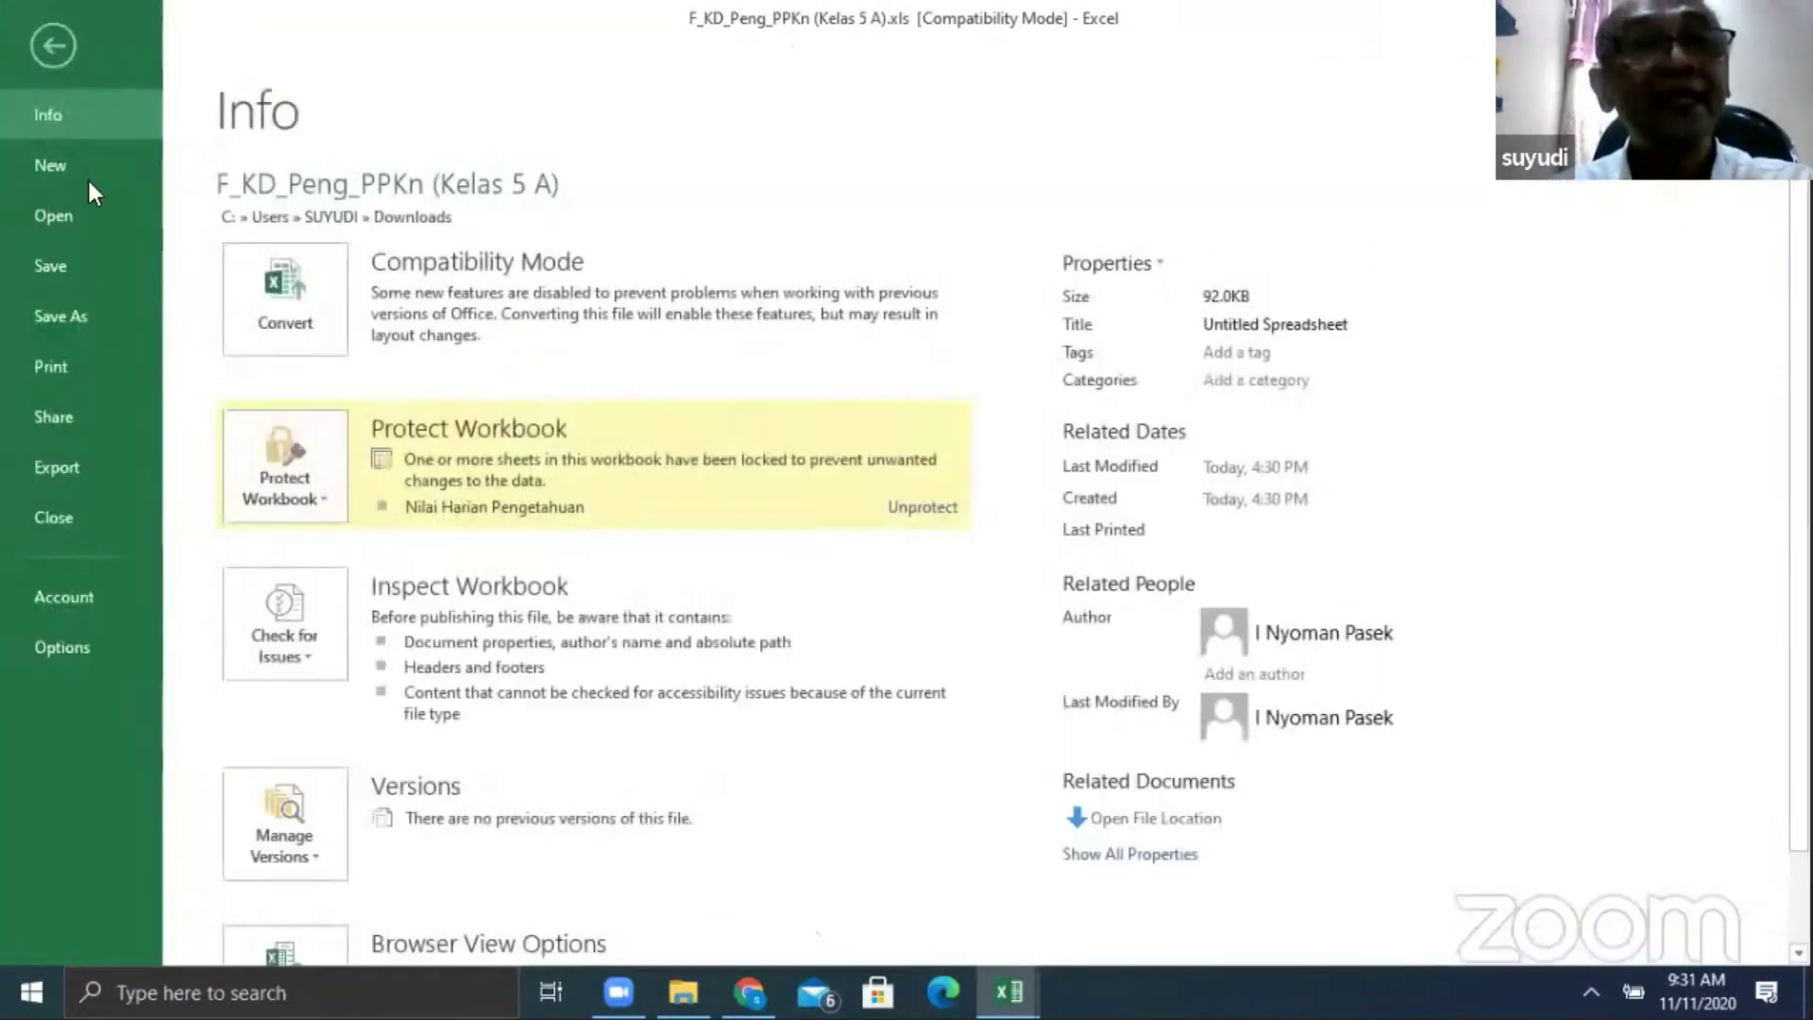
{"action": "left_click", "coordinate": [58, 316]}
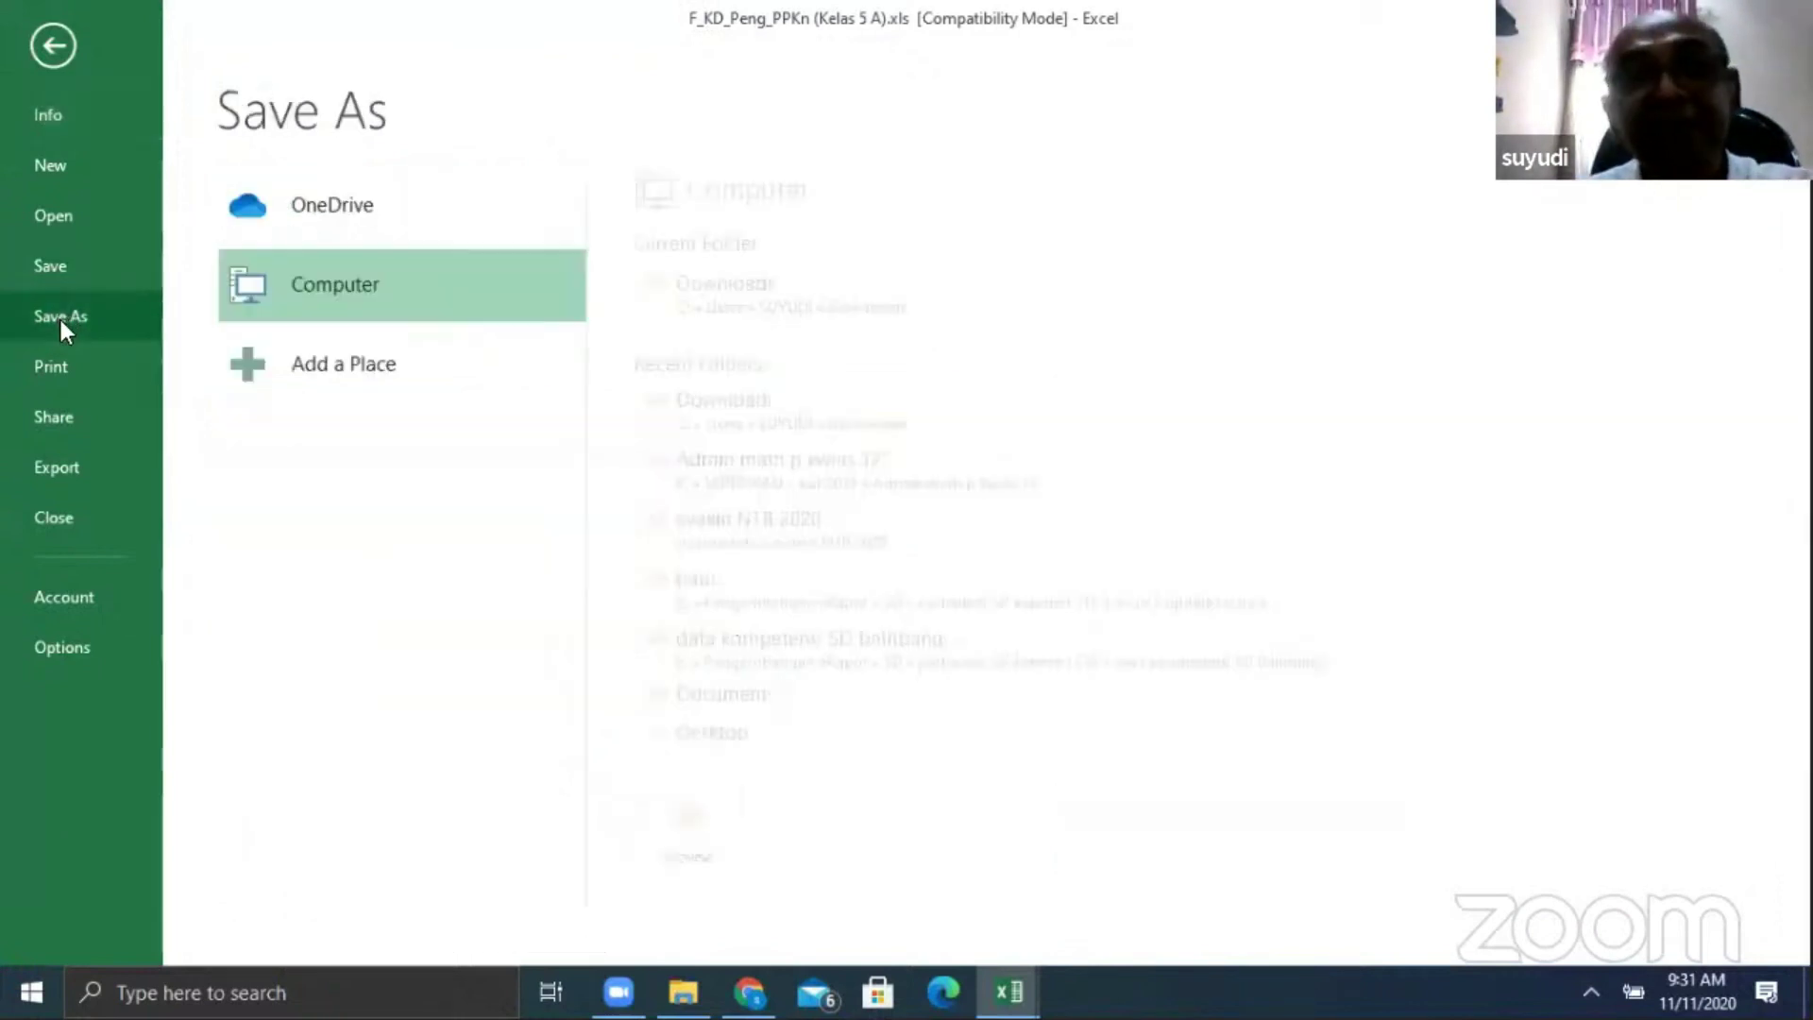
{"action": "left_click", "coordinate": [761, 288]}
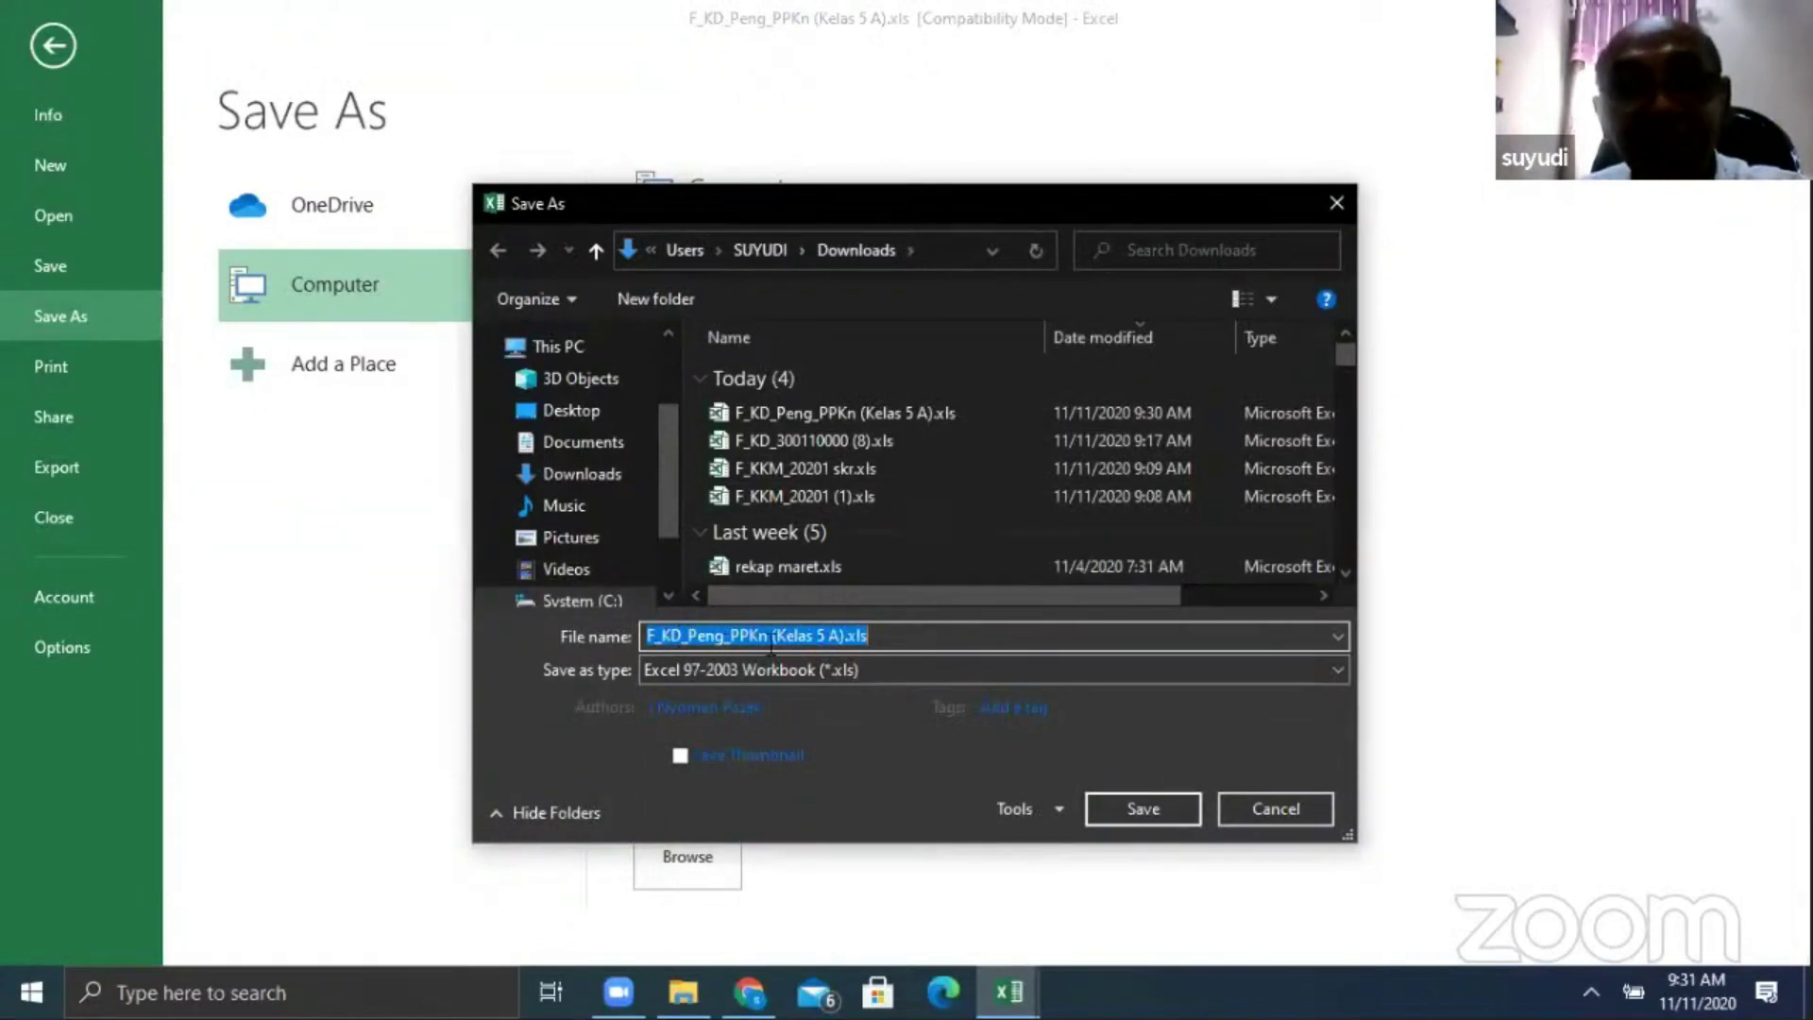
{"action": "left_click", "coordinate": [849, 636]}
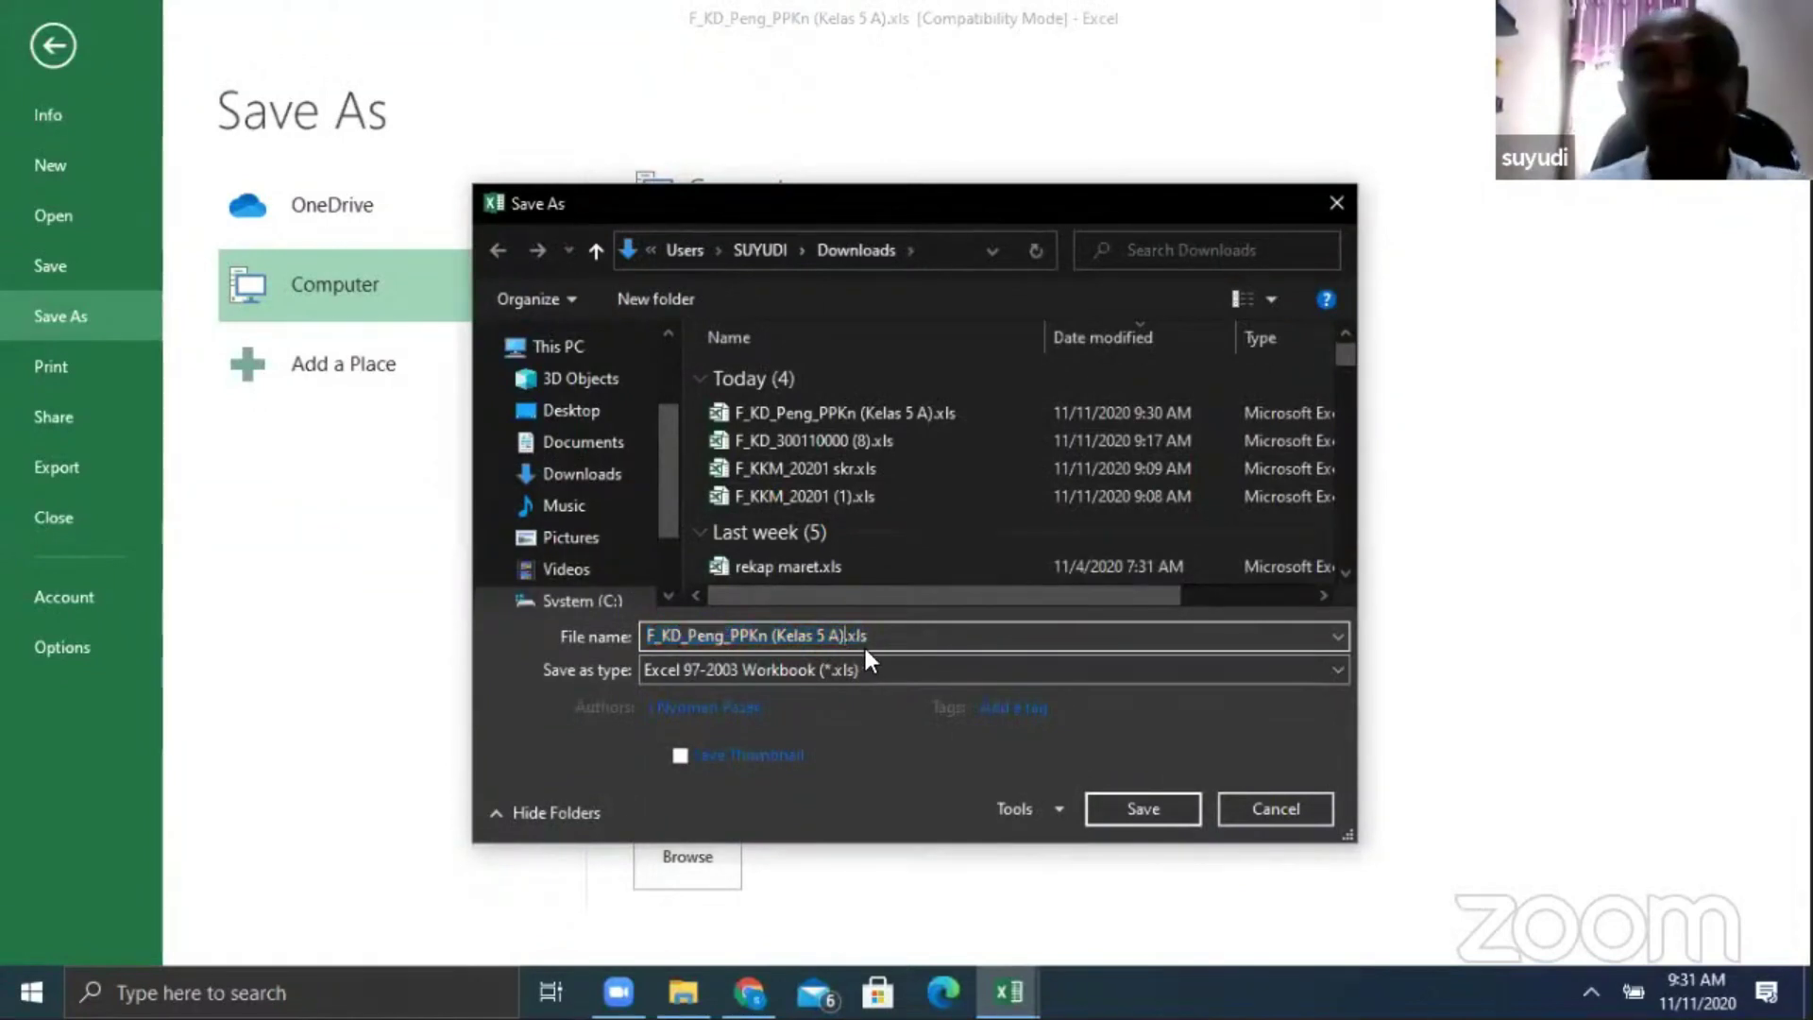
{"action": "type", "text": "AAA"}
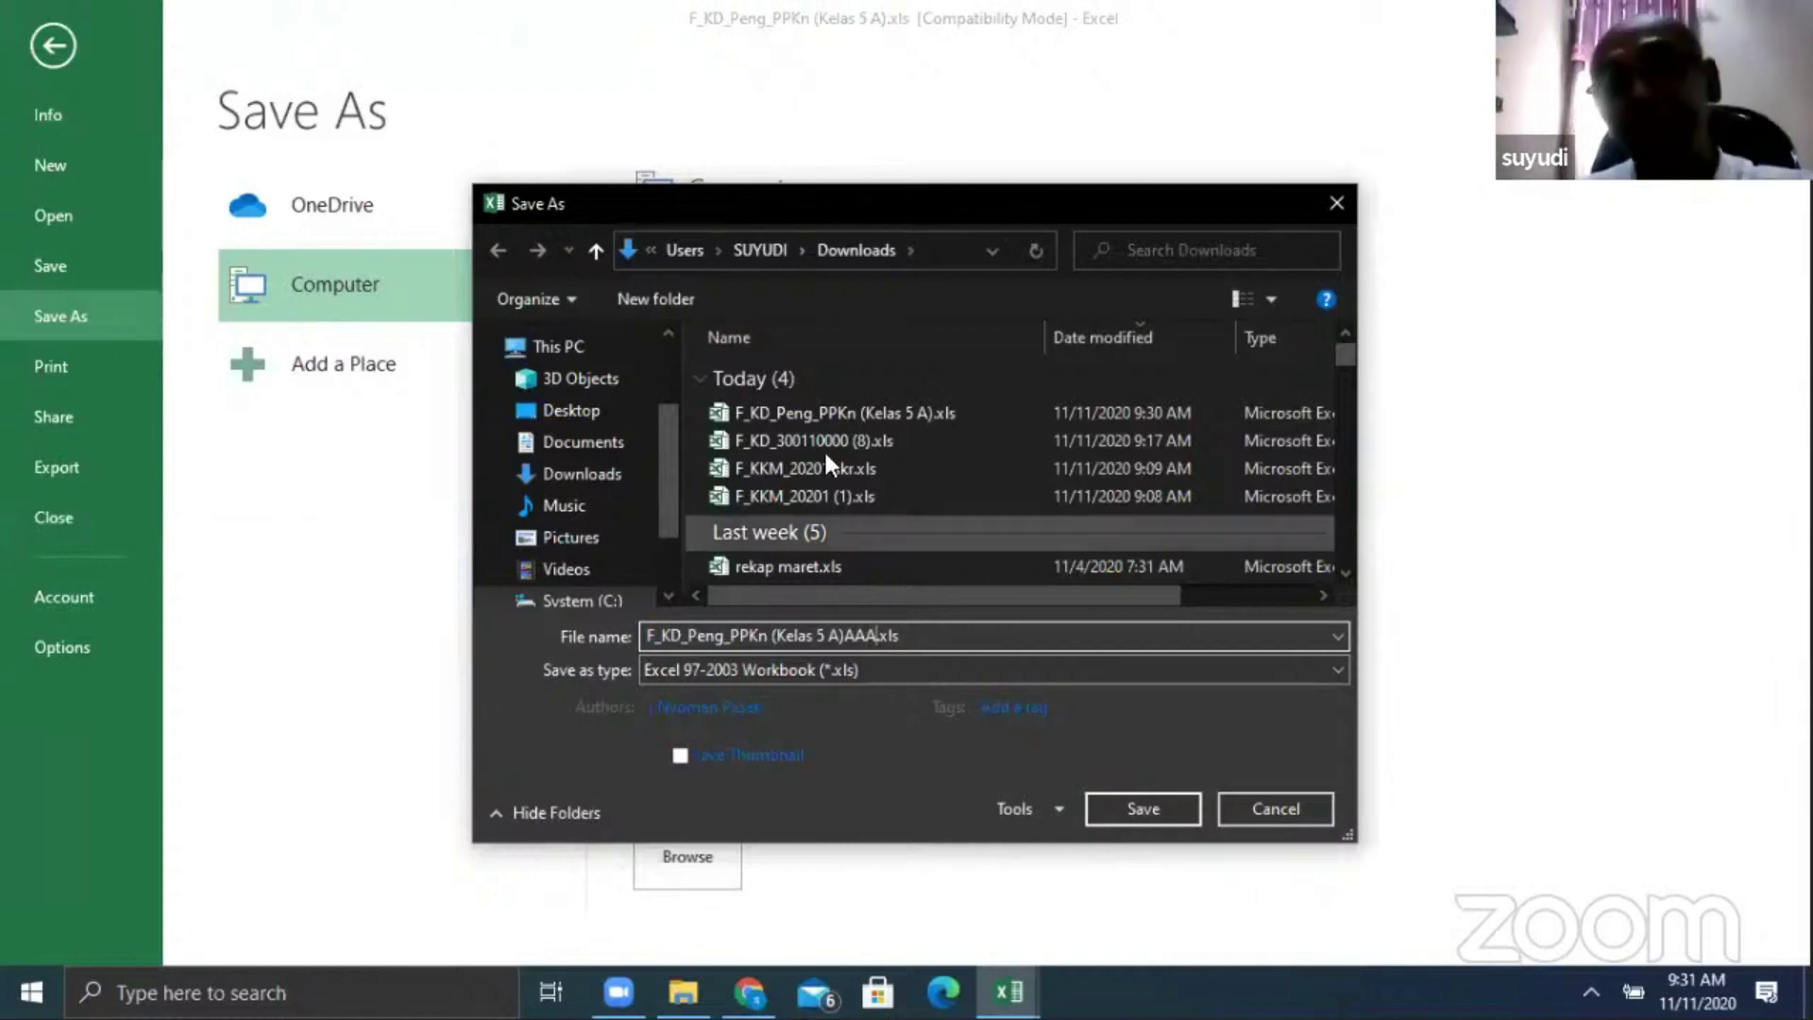
{"action": "left_click", "coordinate": [1168, 808]}
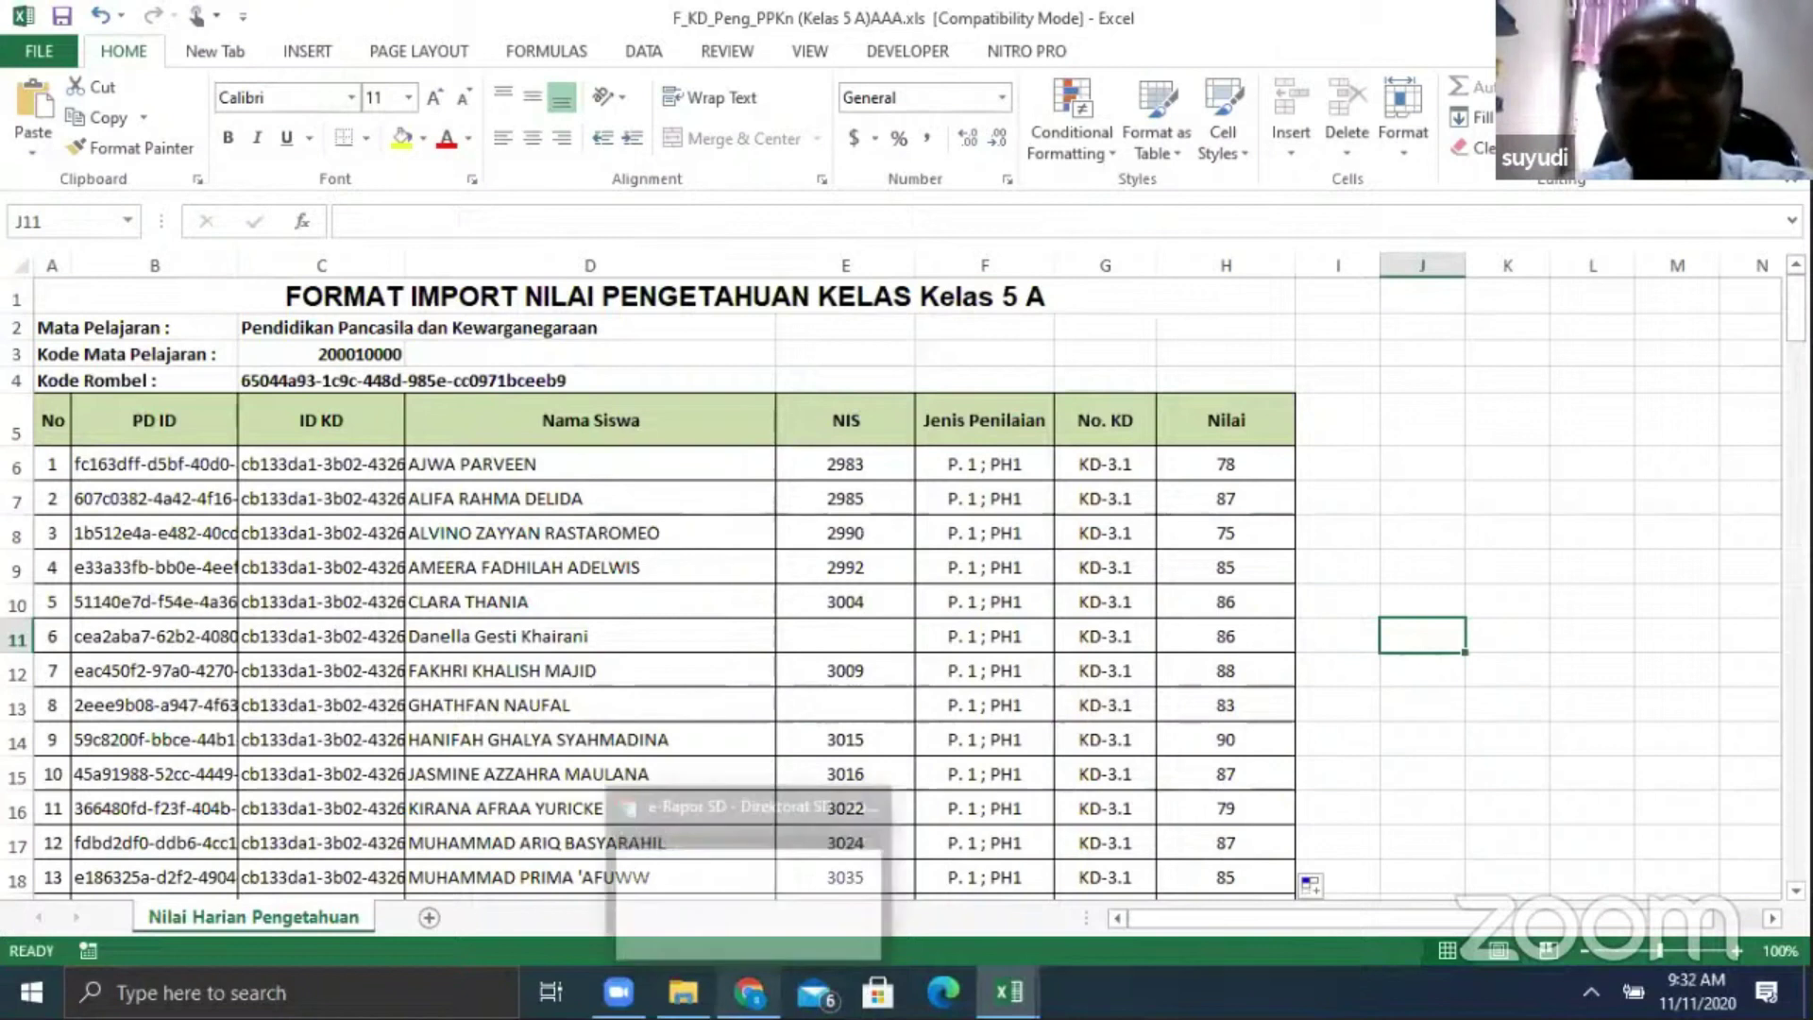
Switch to e-Rapor SD in the browser and open the Import Nilai Pengetahuan page
{"action": "left_click", "coordinate": [689, 921]}
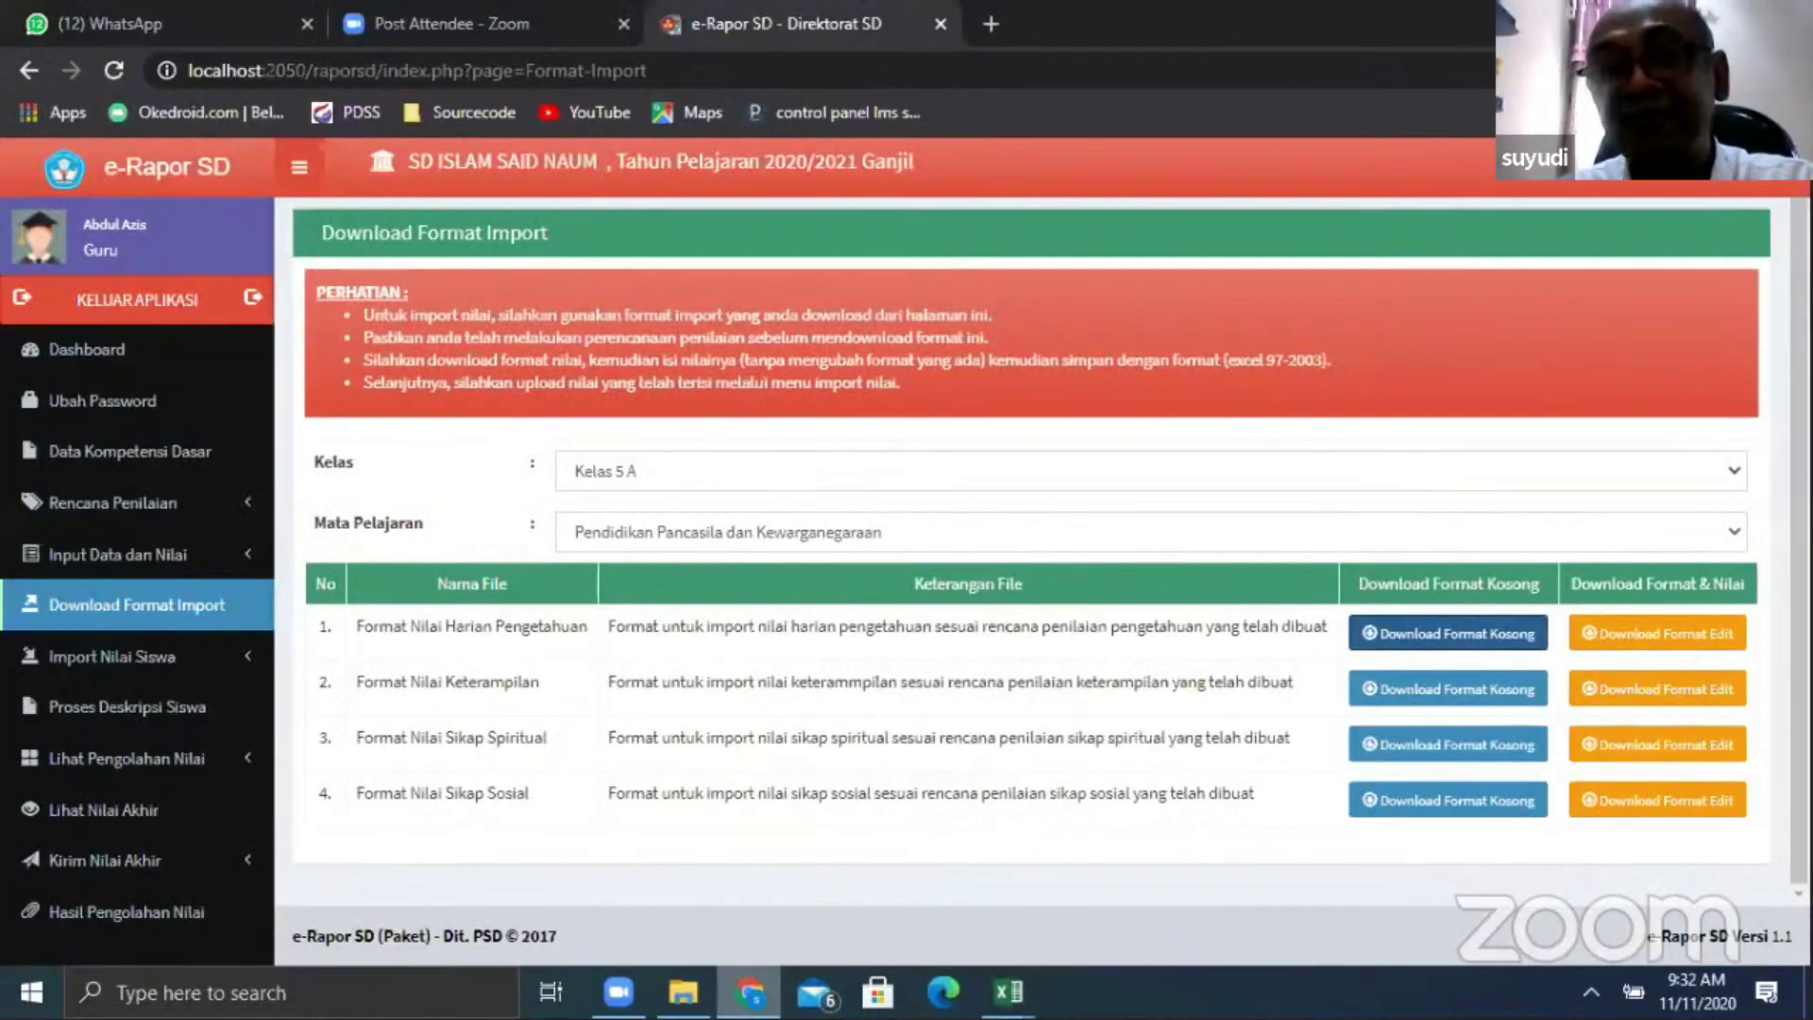
{"action": "left_click", "coordinate": [120, 661]}
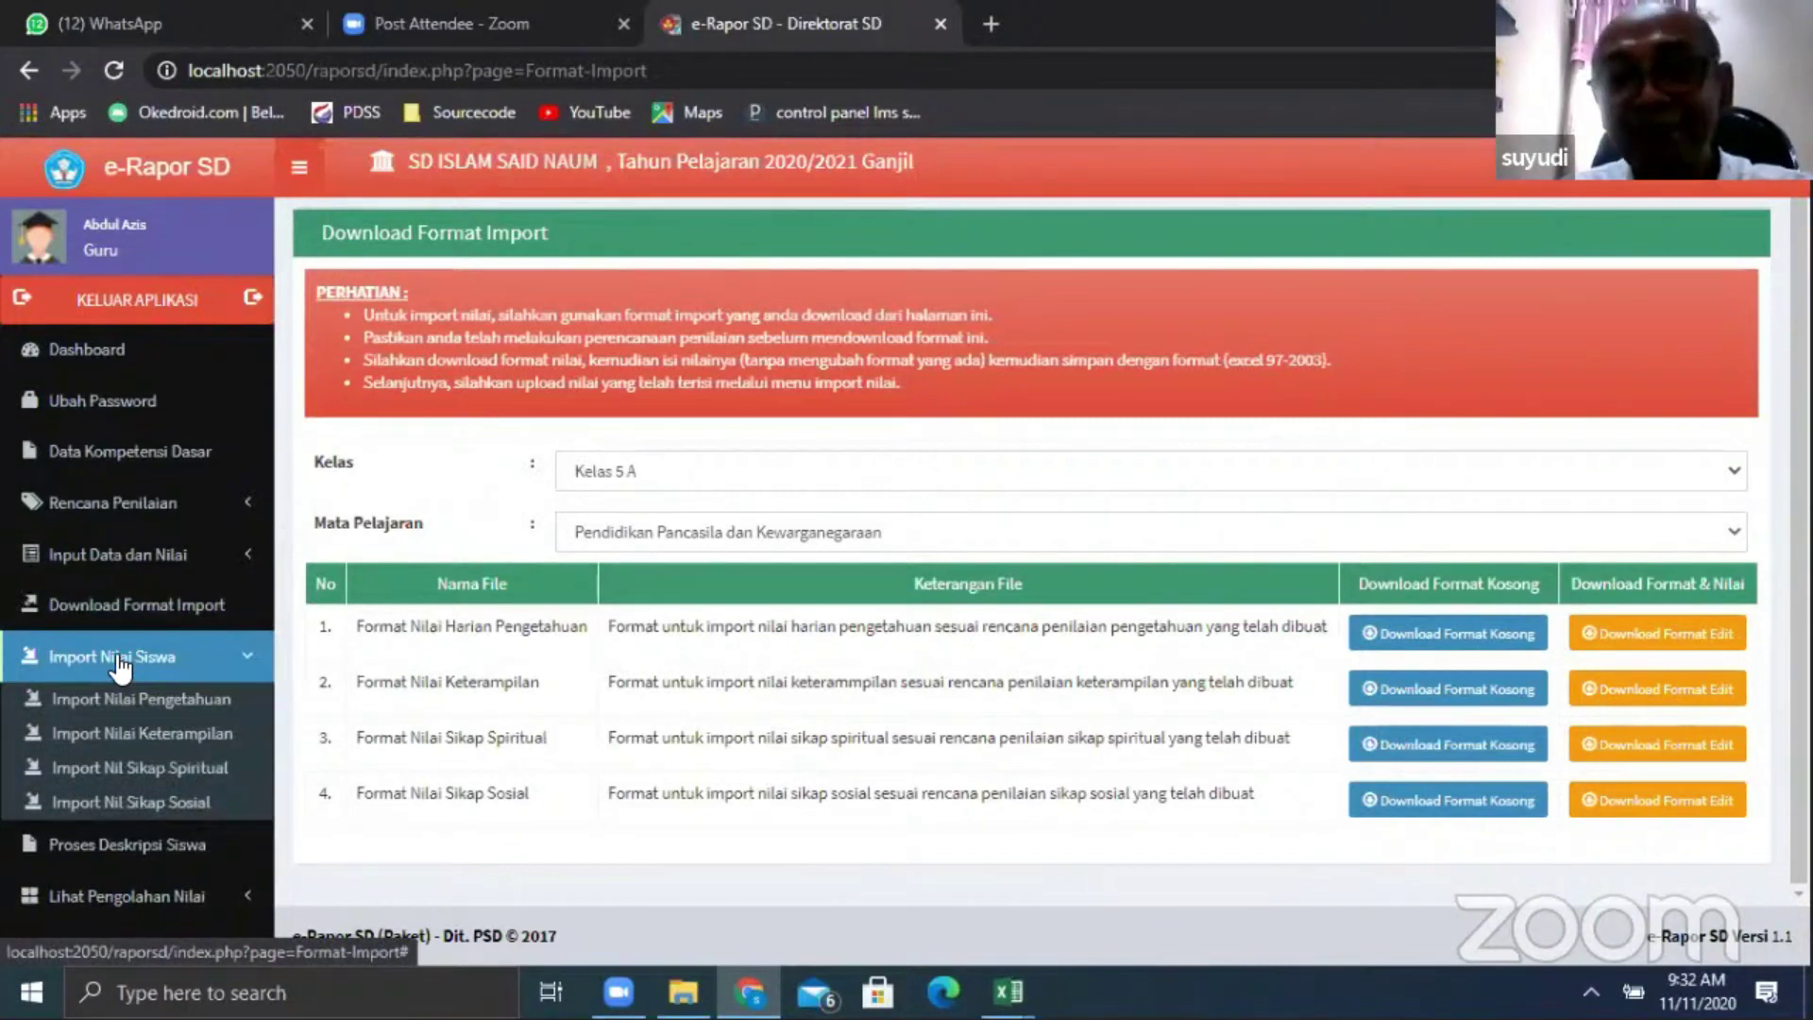
{"action": "left_click", "coordinate": [135, 701]}
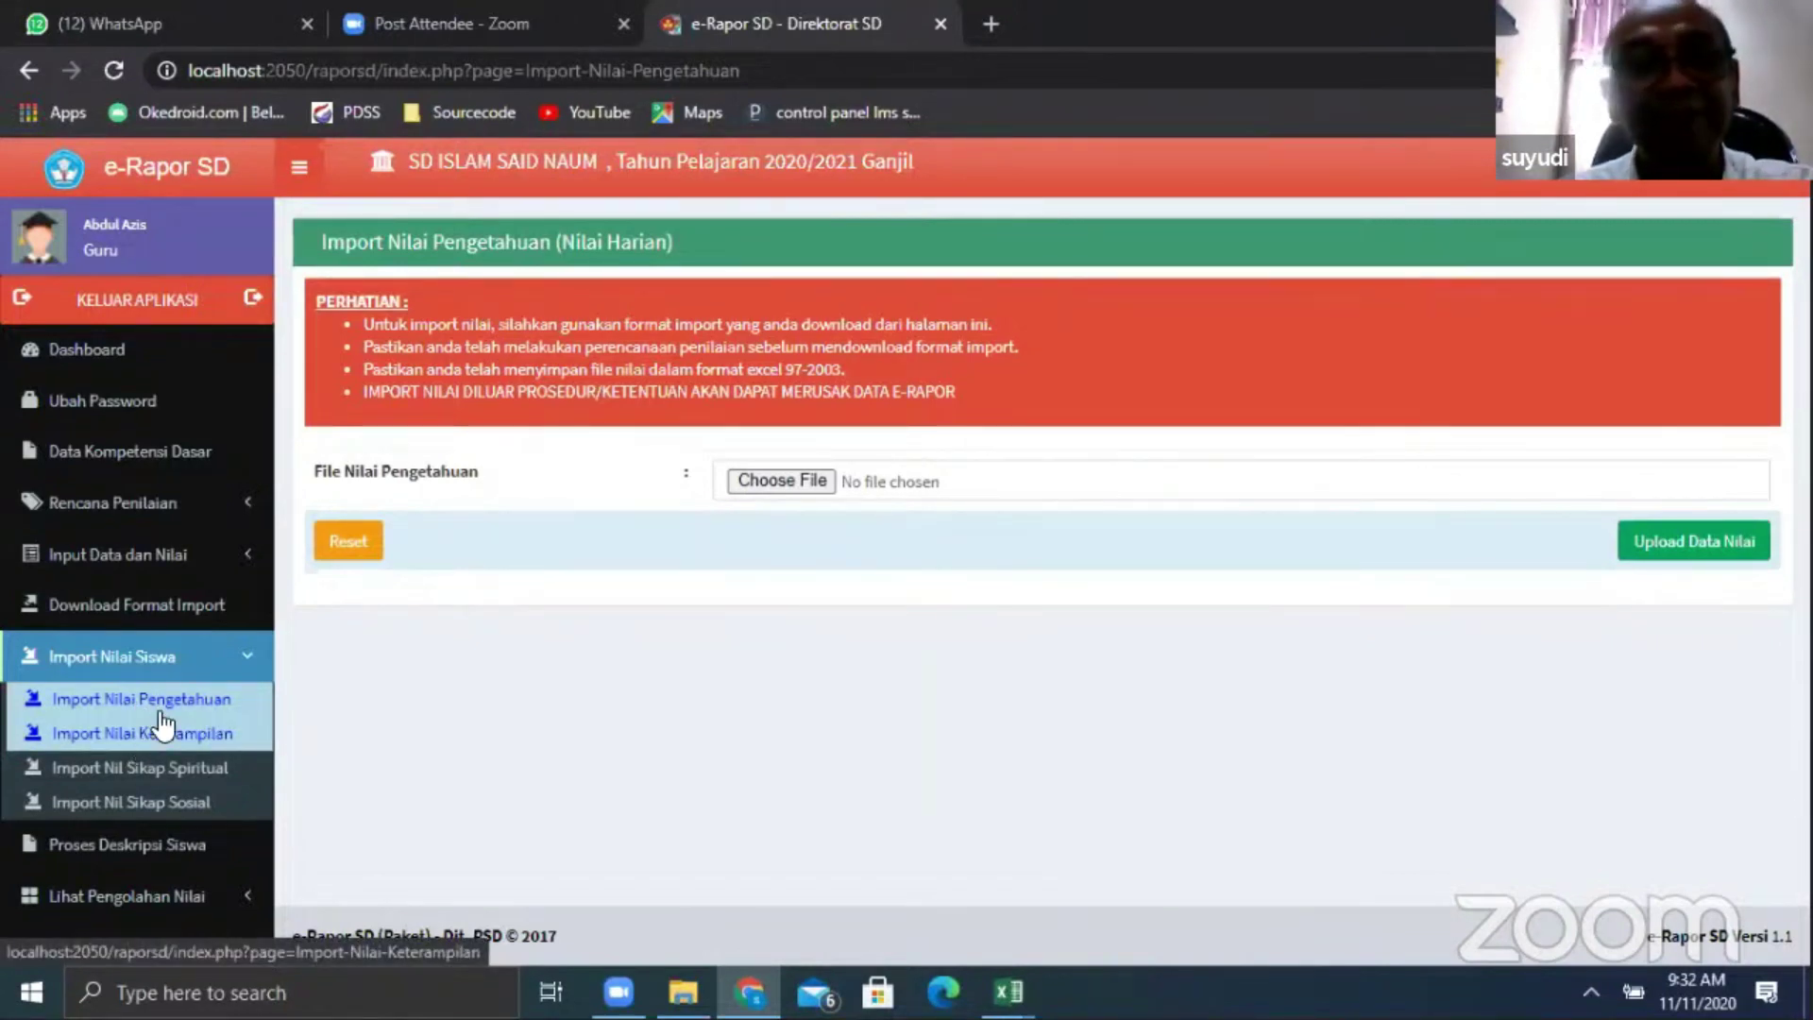
Try to upload F_KD_Peng_PPKn (Kelas 5 A)AAA.xls through the Import Nilai Keterampilan page
{"action": "left_click", "coordinate": [126, 740]}
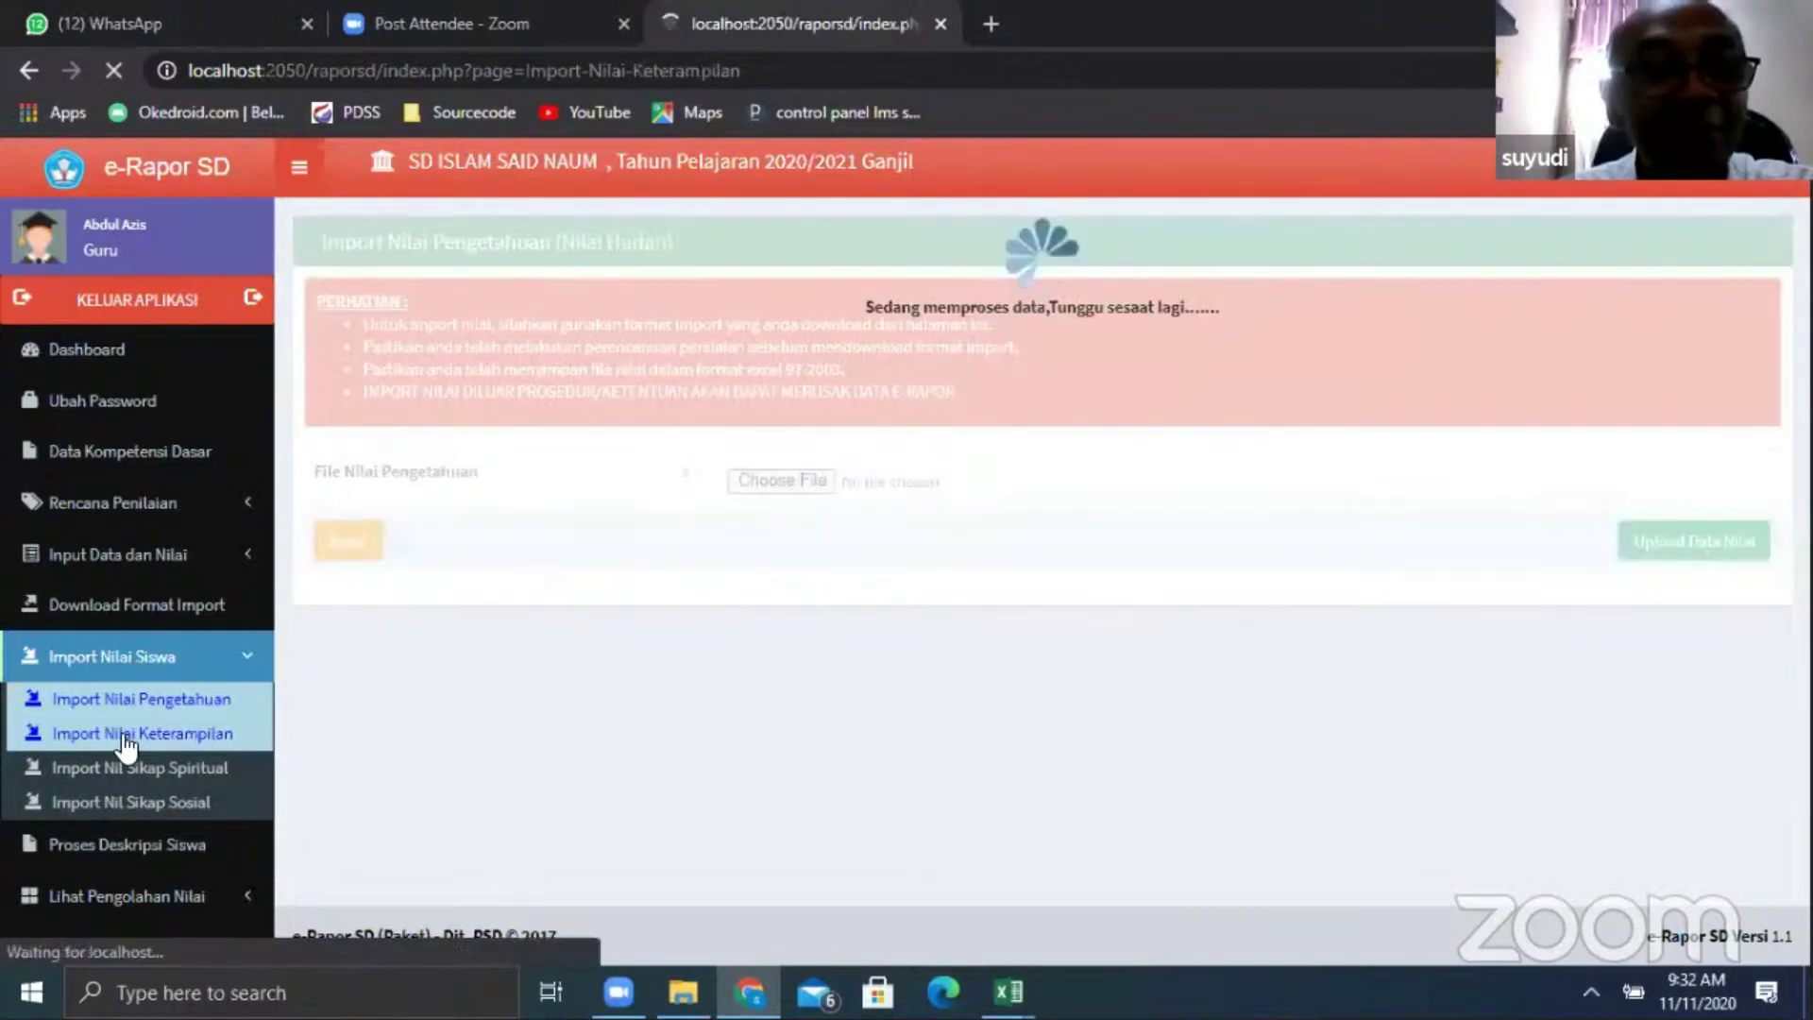
{"action": "left_click", "coordinate": [817, 487]}
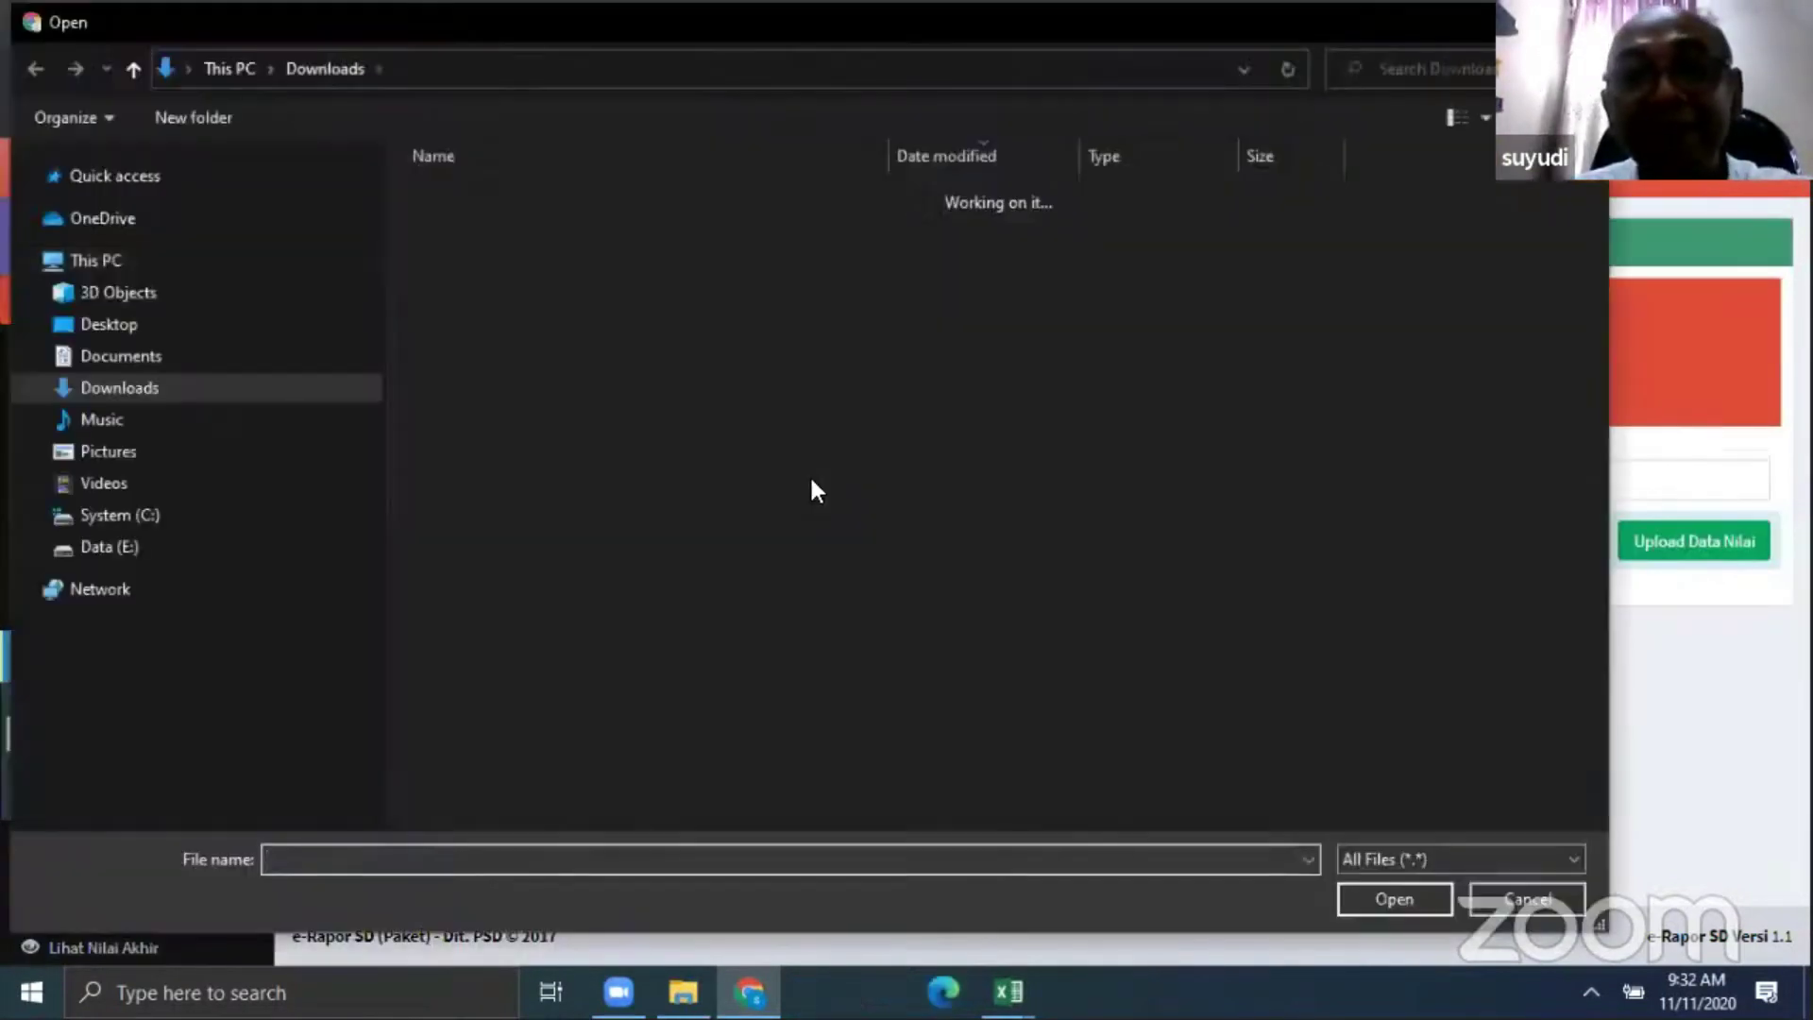
{"action": "double_click", "coordinate": [495, 230]}
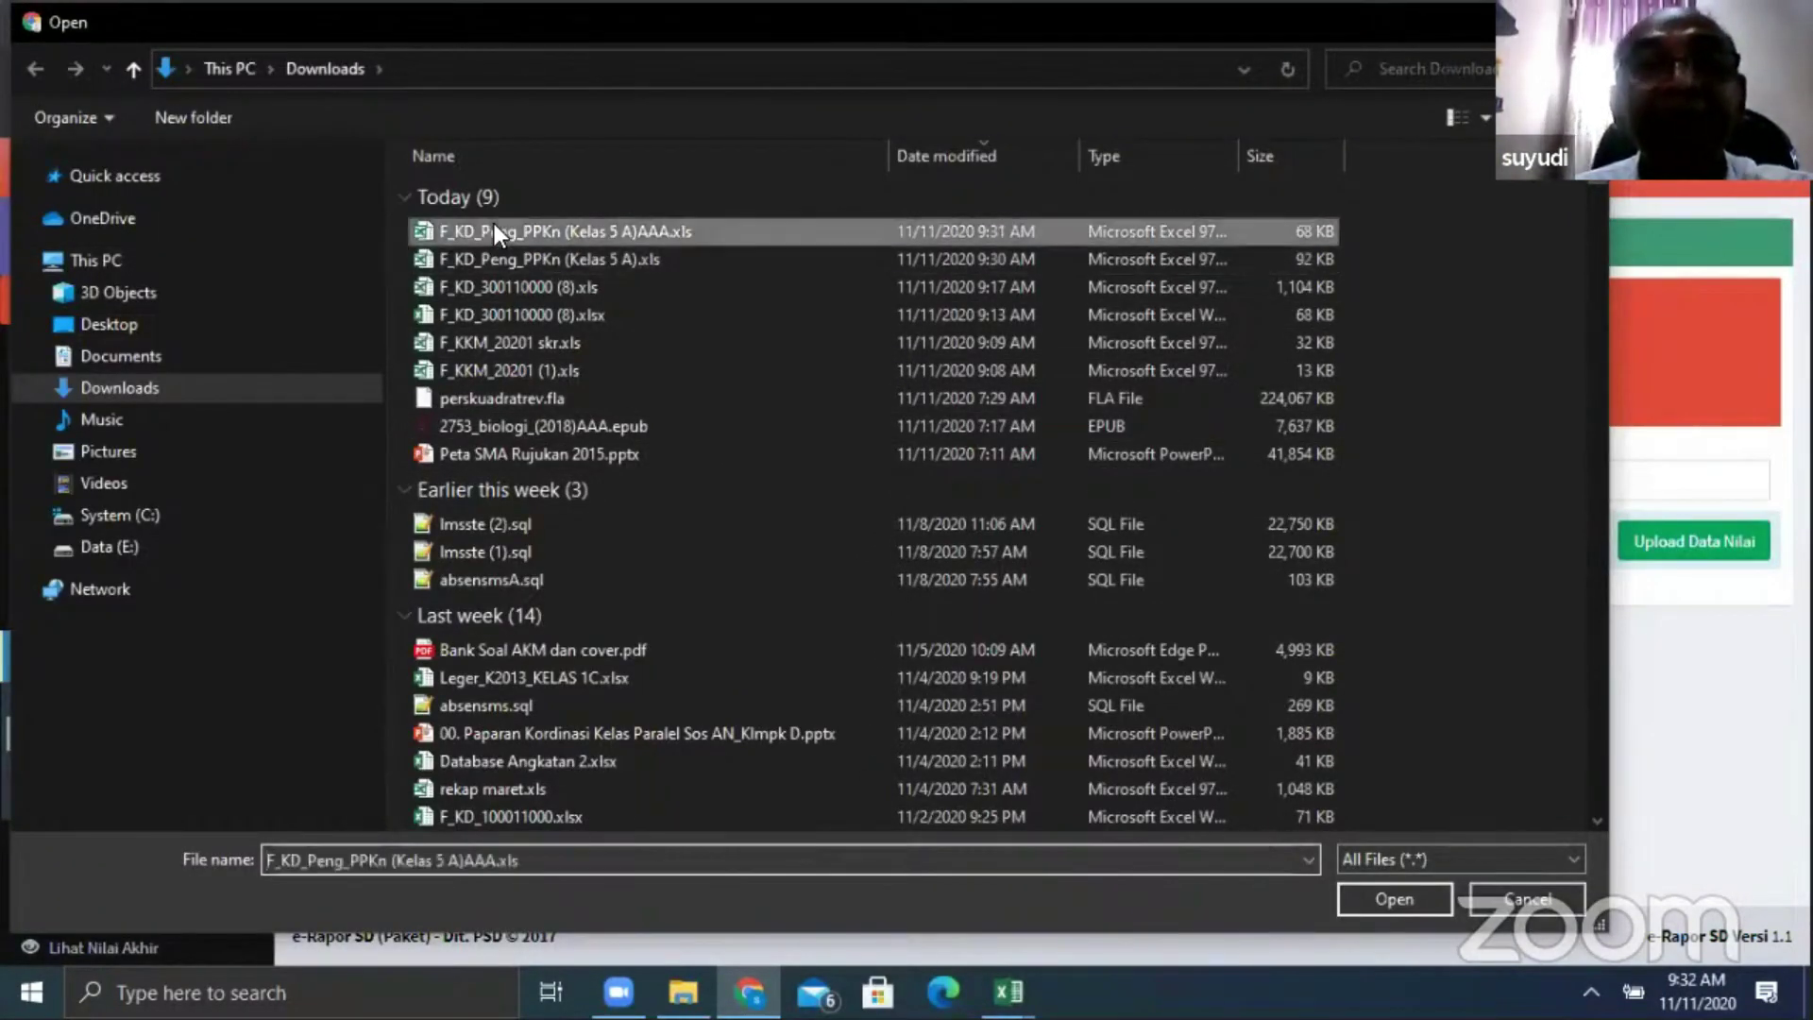
{"action": "left_click", "coordinate": [1641, 536]}
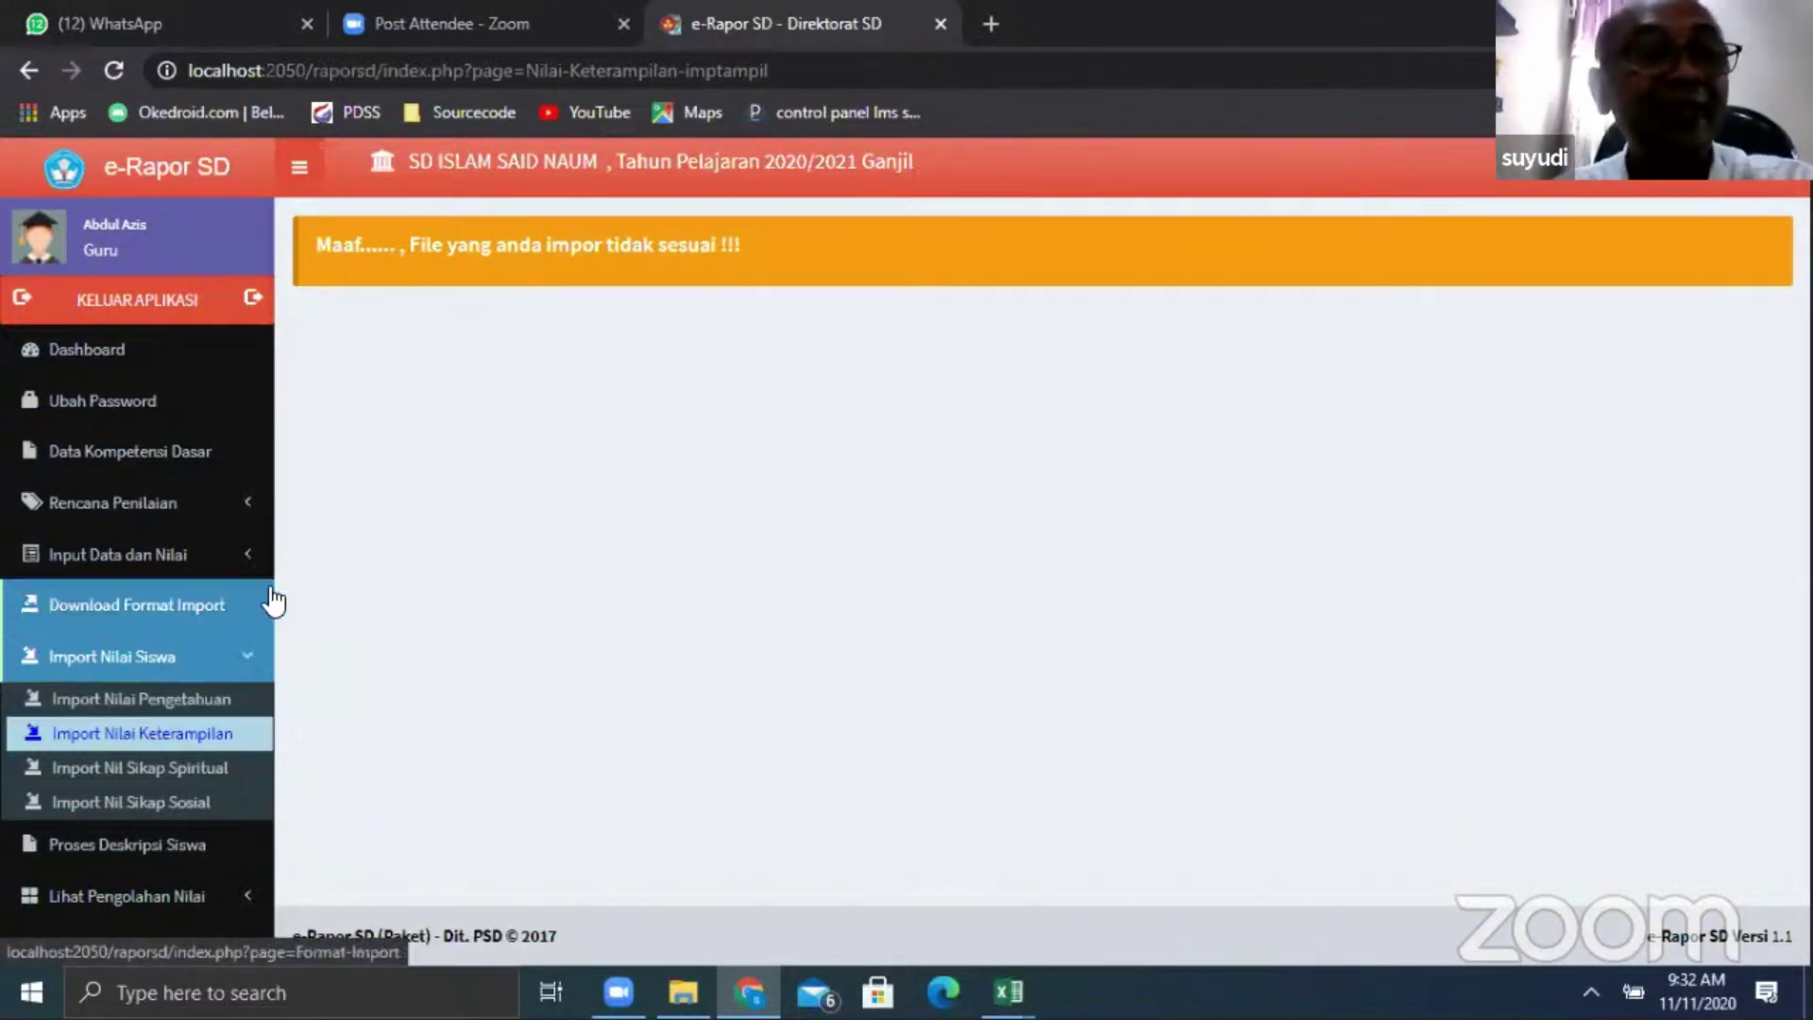
Upload F_KD_Peng_PPKn (Kelas 5 A)AAA.xls as the File Nilai Pengetahuan on the Import Nilai Pengetahuan page
{"action": "left_click", "coordinate": [78, 703]}
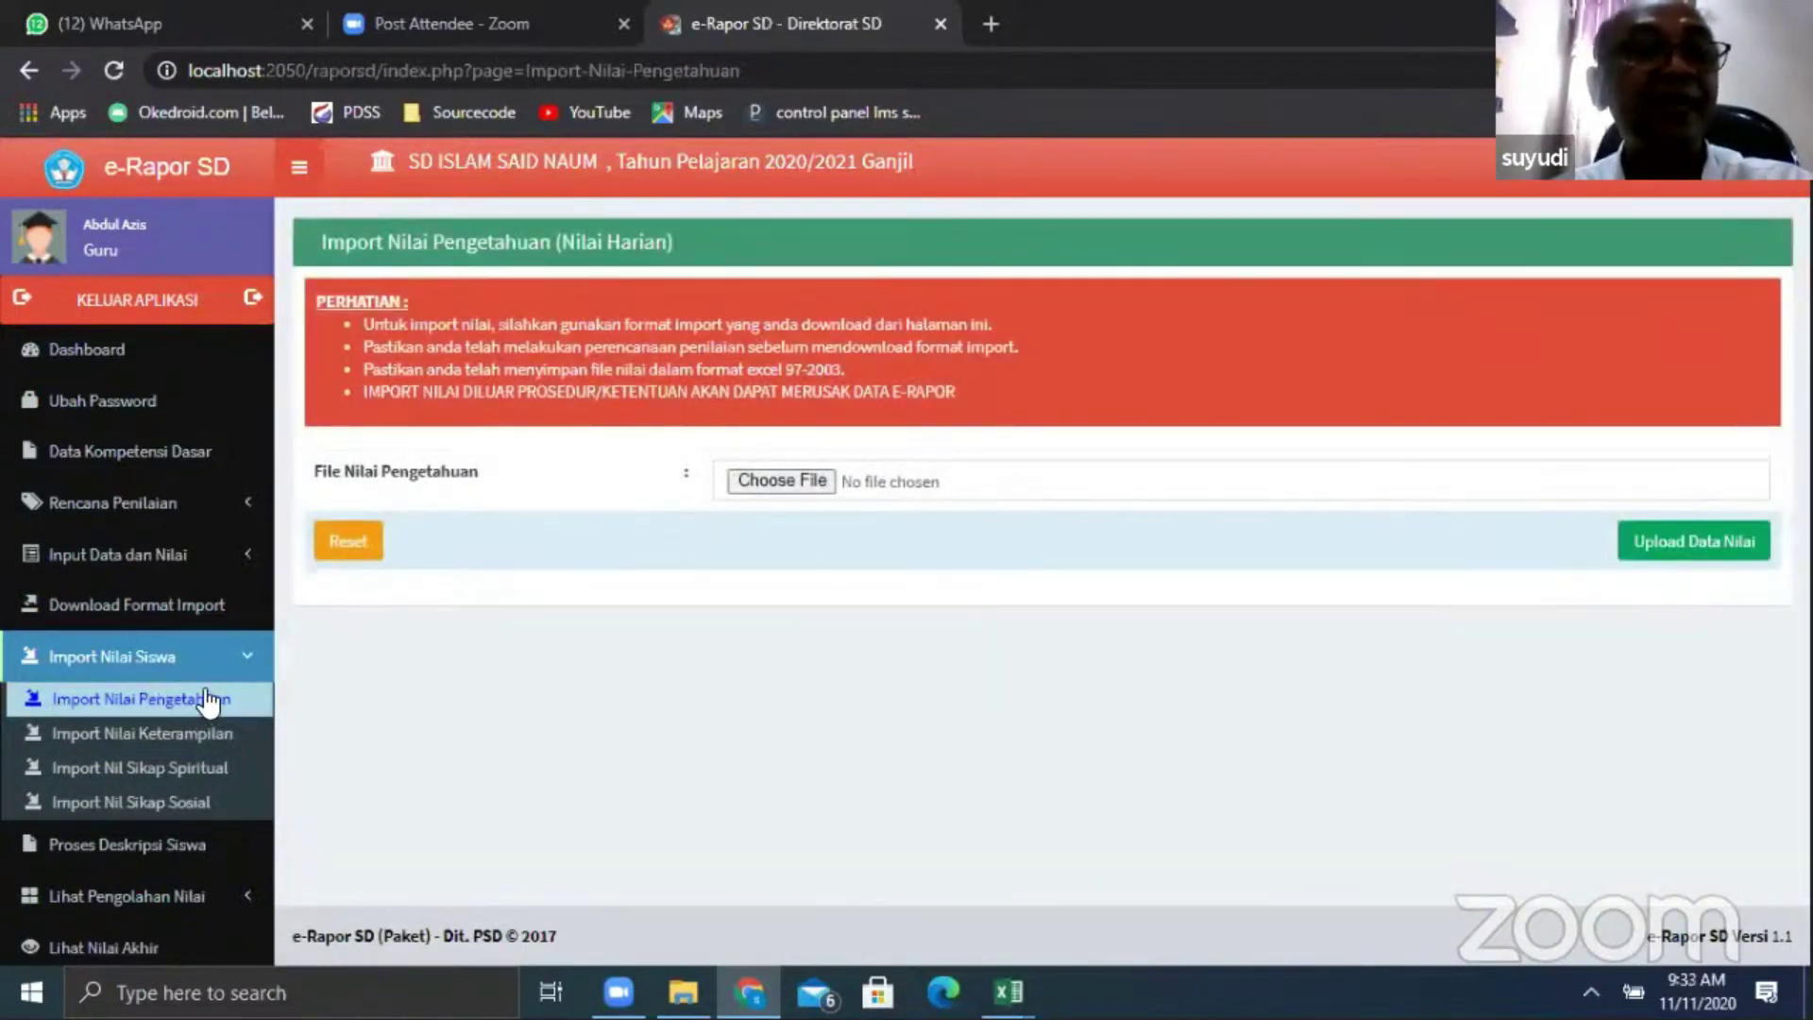
{"action": "left_click", "coordinate": [763, 481]}
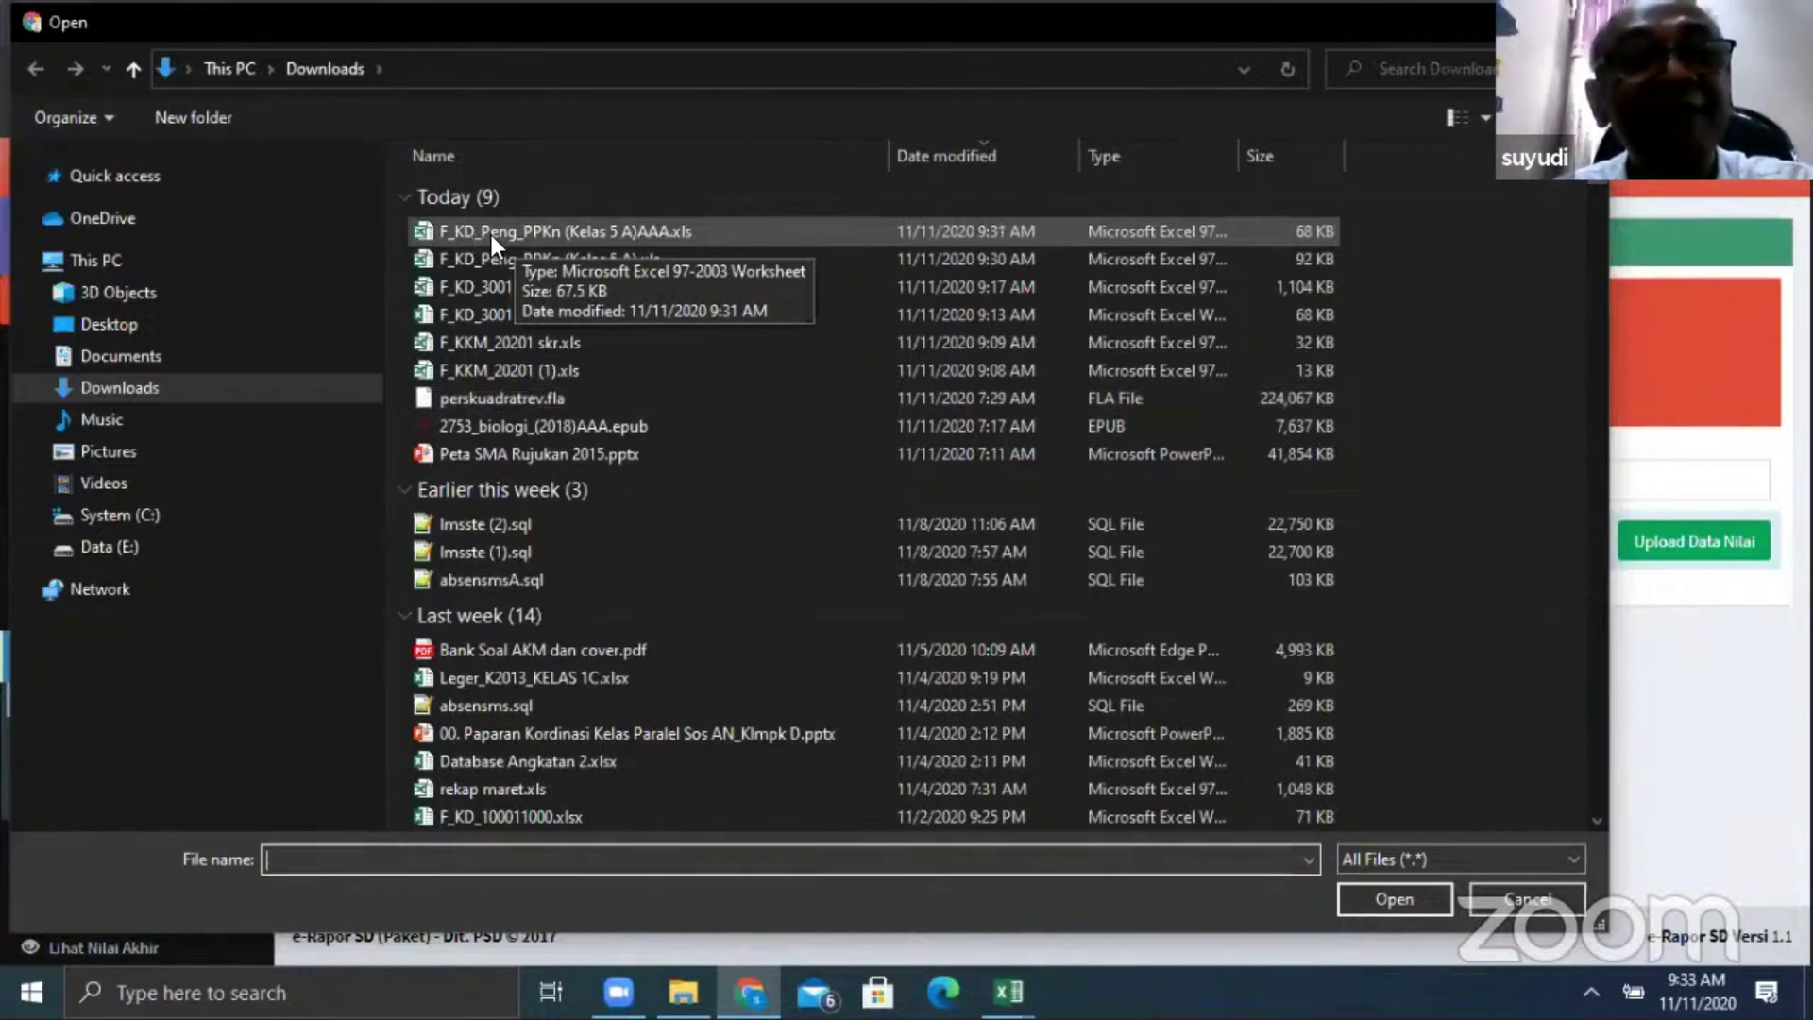
{"action": "double_click", "coordinate": [489, 230]}
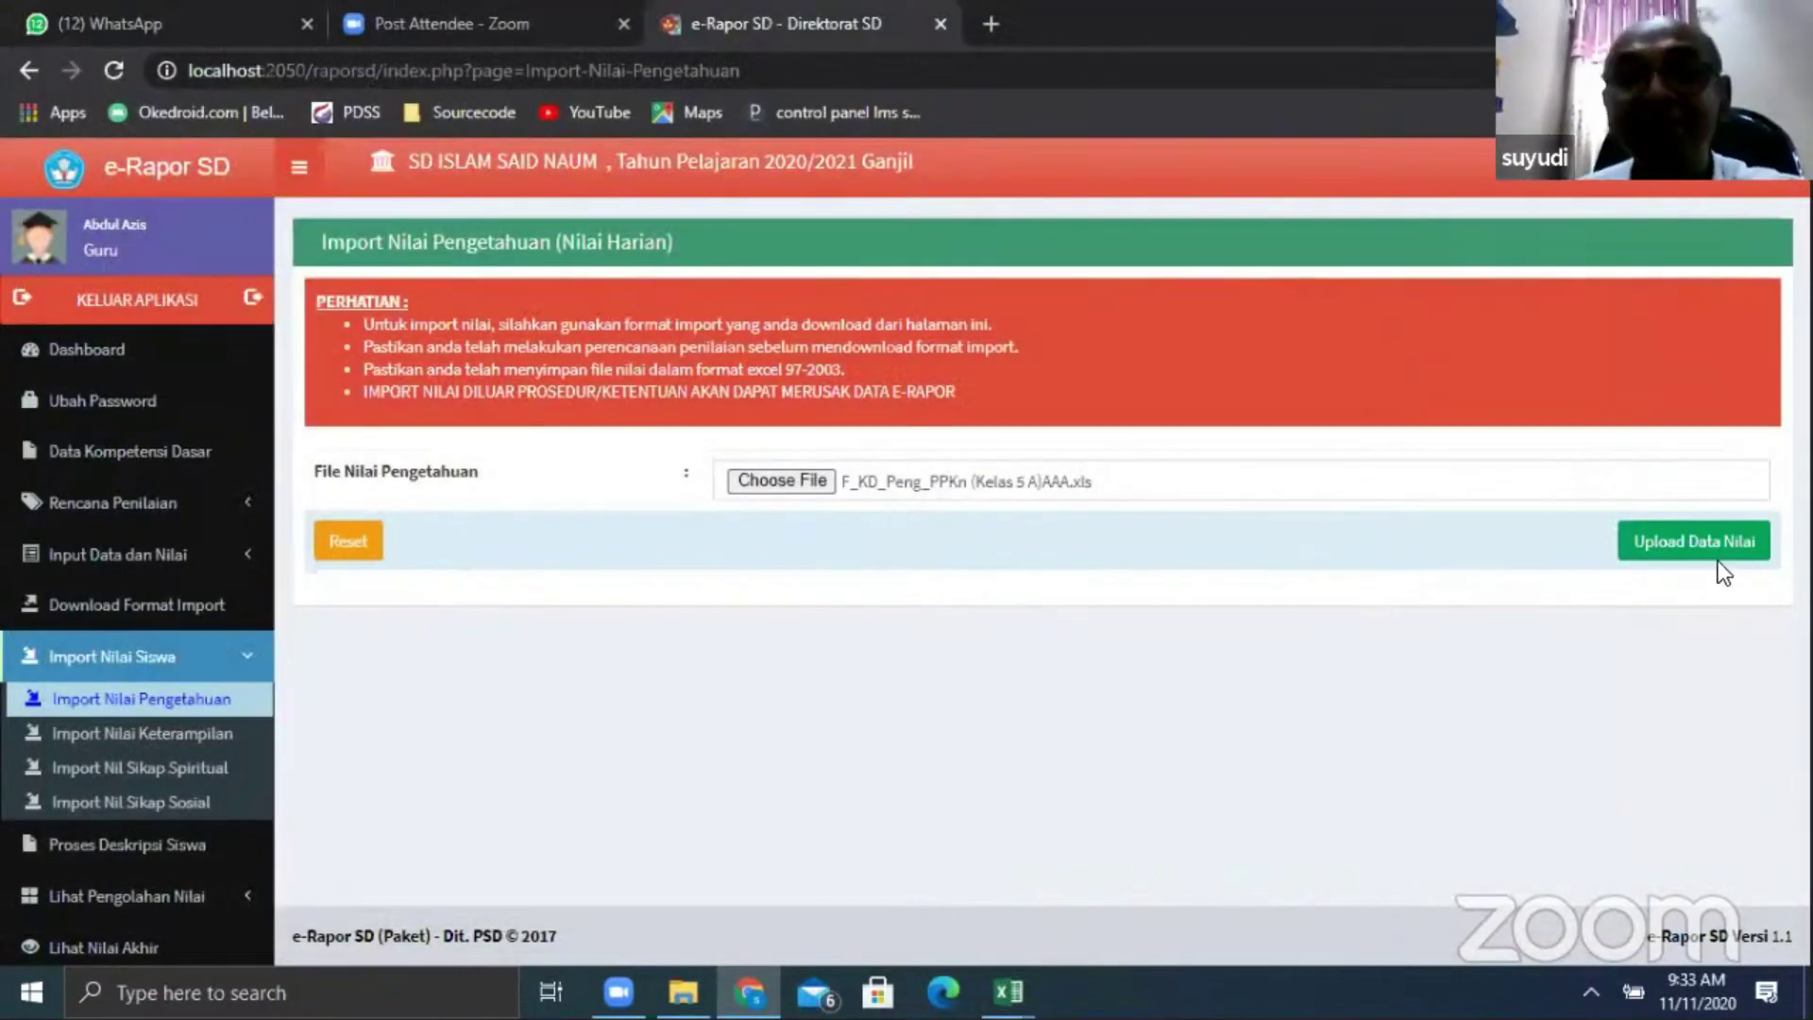
{"action": "left_click", "coordinate": [1676, 542]}
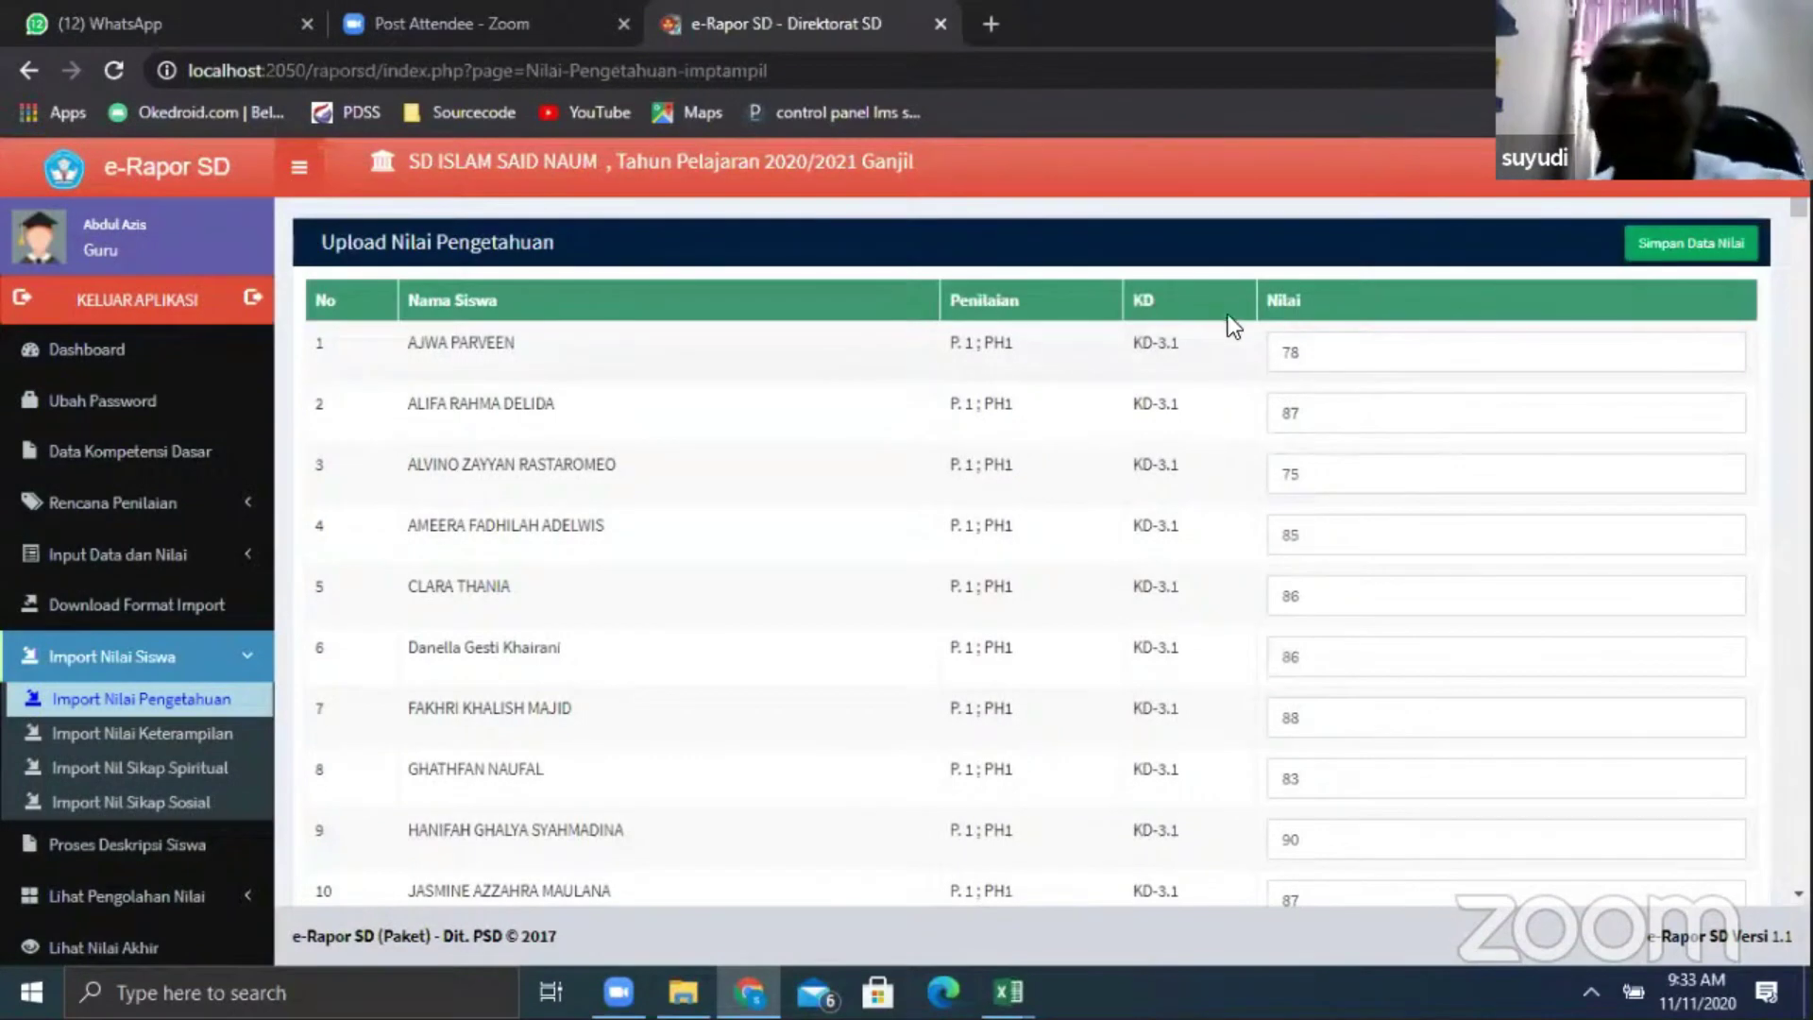
Check the uploaded knowledge scores in the student list and save them to e-Rapor SD
{"action": "scroll", "coordinate": [1335, 340], "scroll_direction": "down", "scroll_amount": 10}
{"action": "scroll", "coordinate": [1335, 338], "scroll_direction": "down", "scroll_amount": 15}
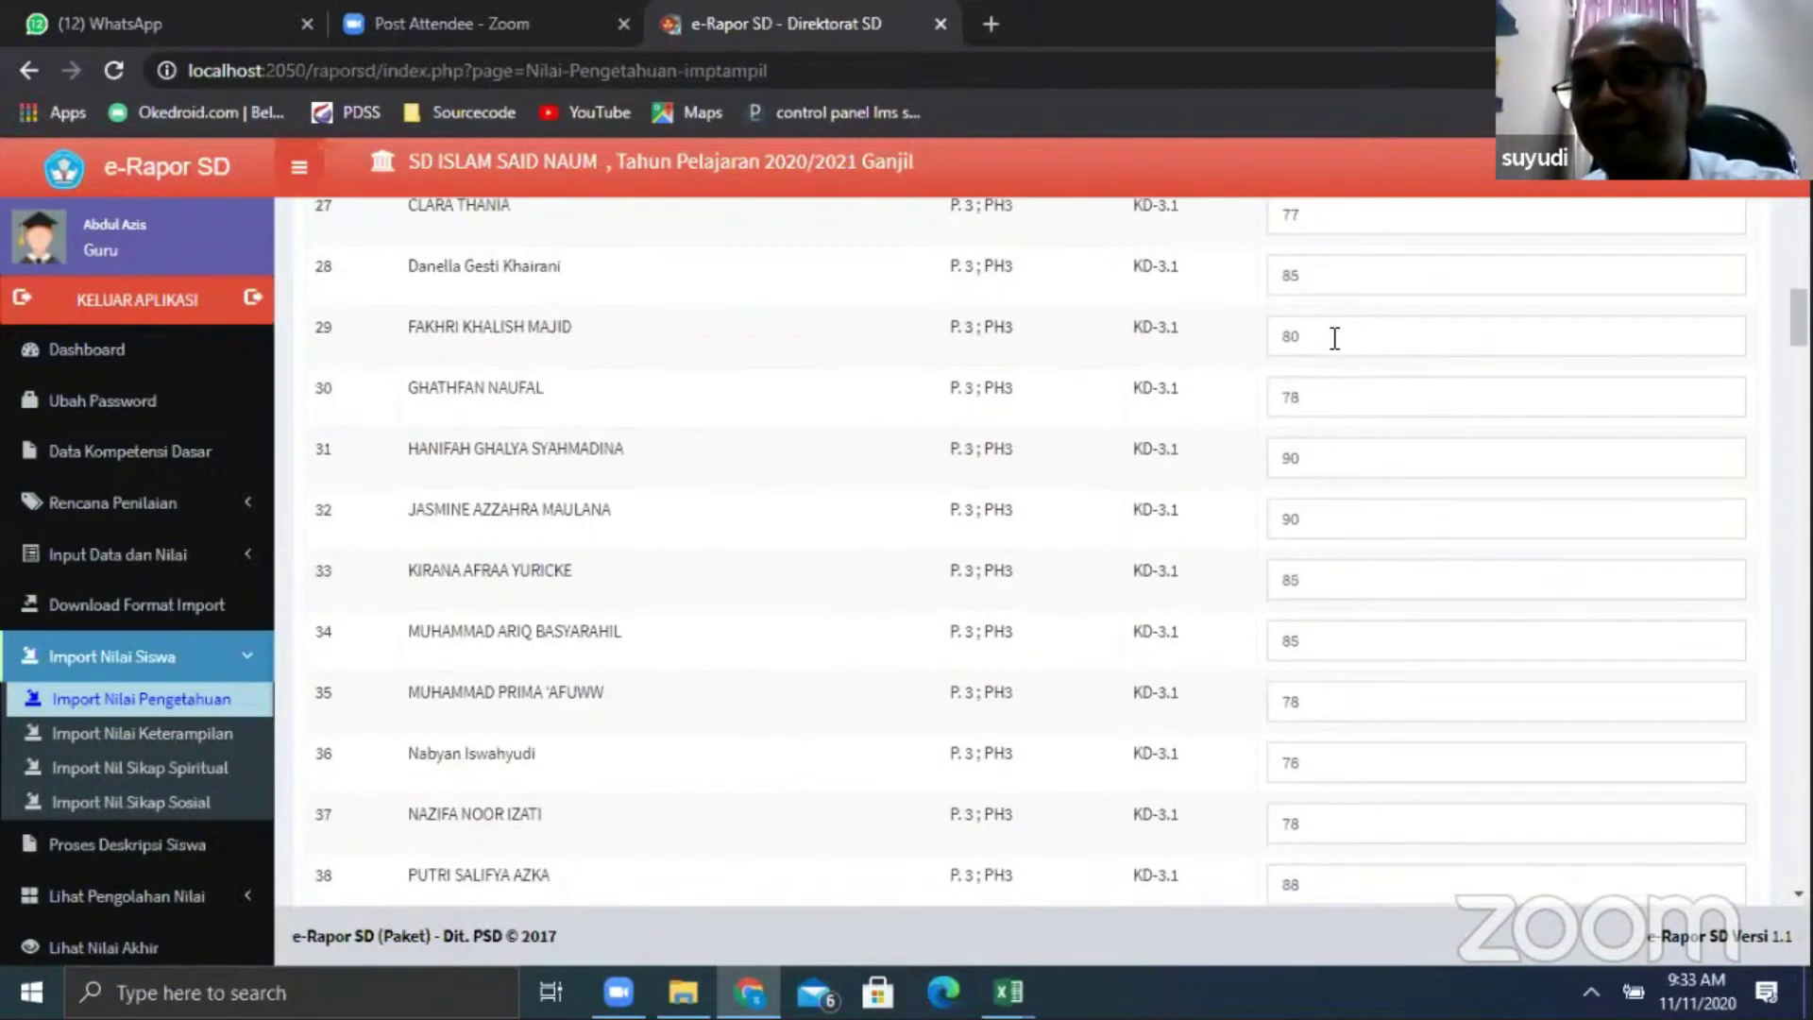
{"action": "scroll", "coordinate": [1335, 338], "scroll_direction": "up", "scroll_amount": 20}
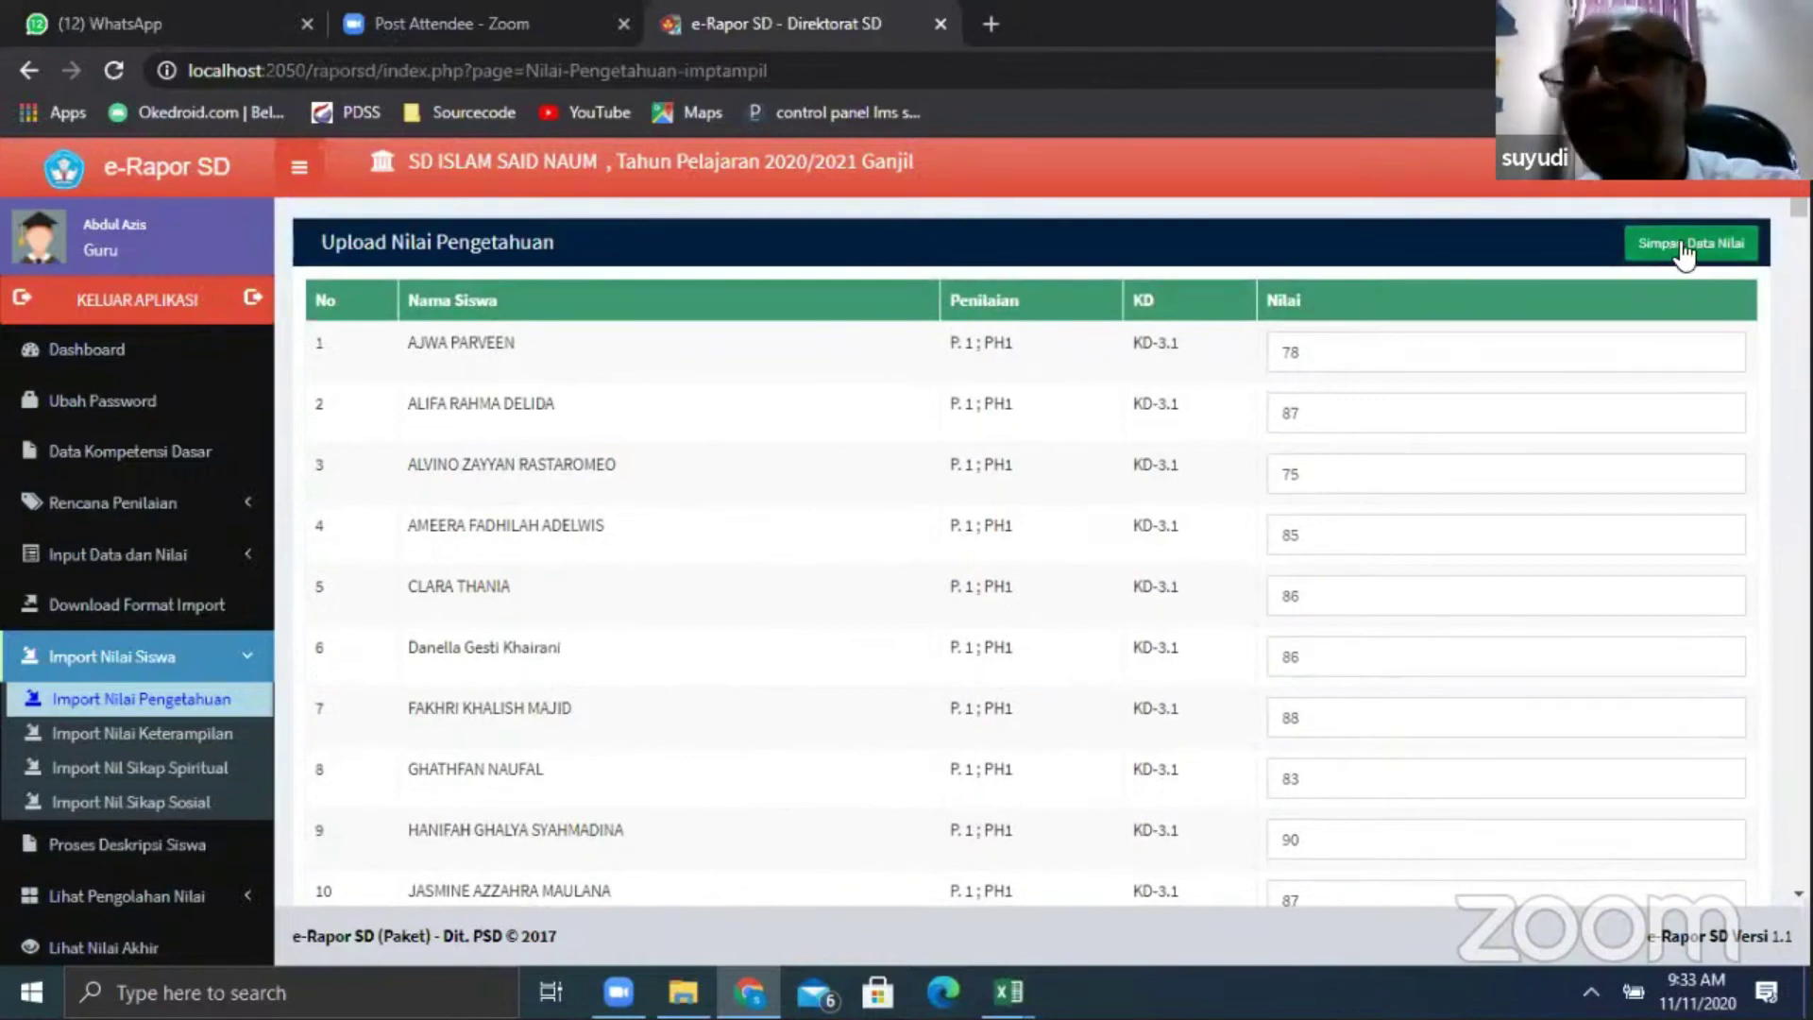
{"action": "left_click", "coordinate": [1630, 253]}
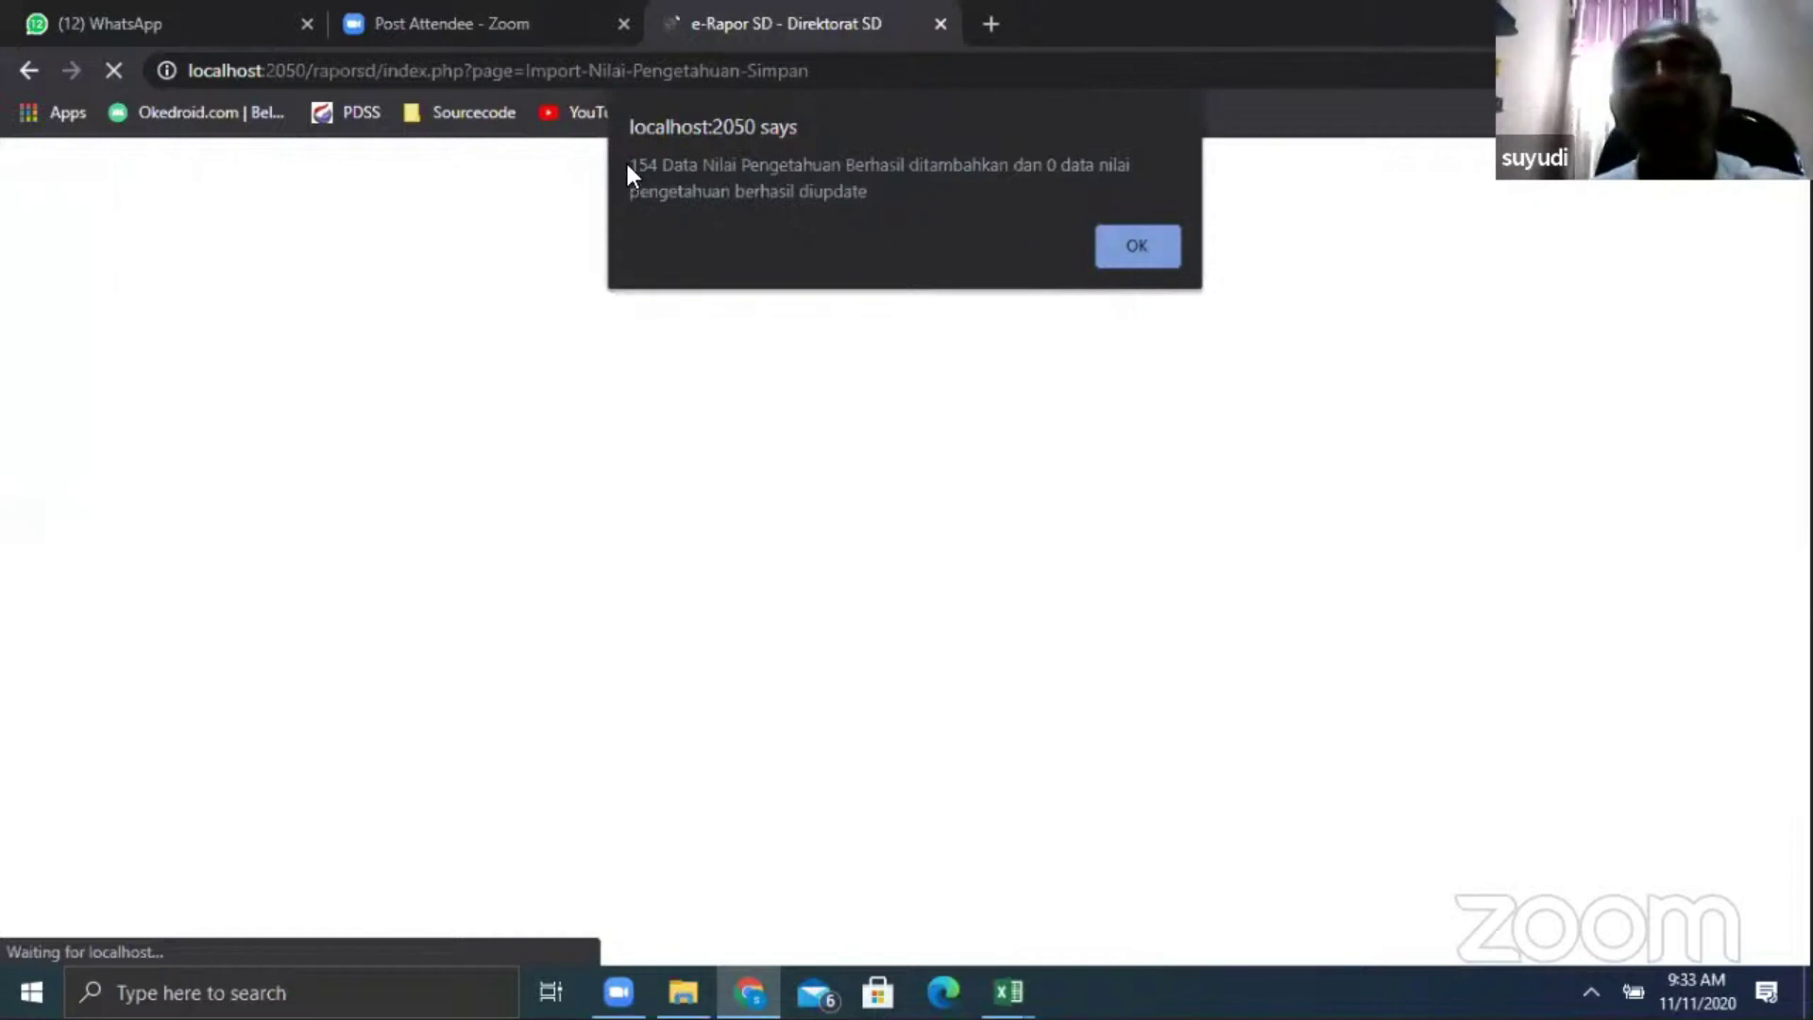
{"action": "left_click", "coordinate": [1165, 249]}
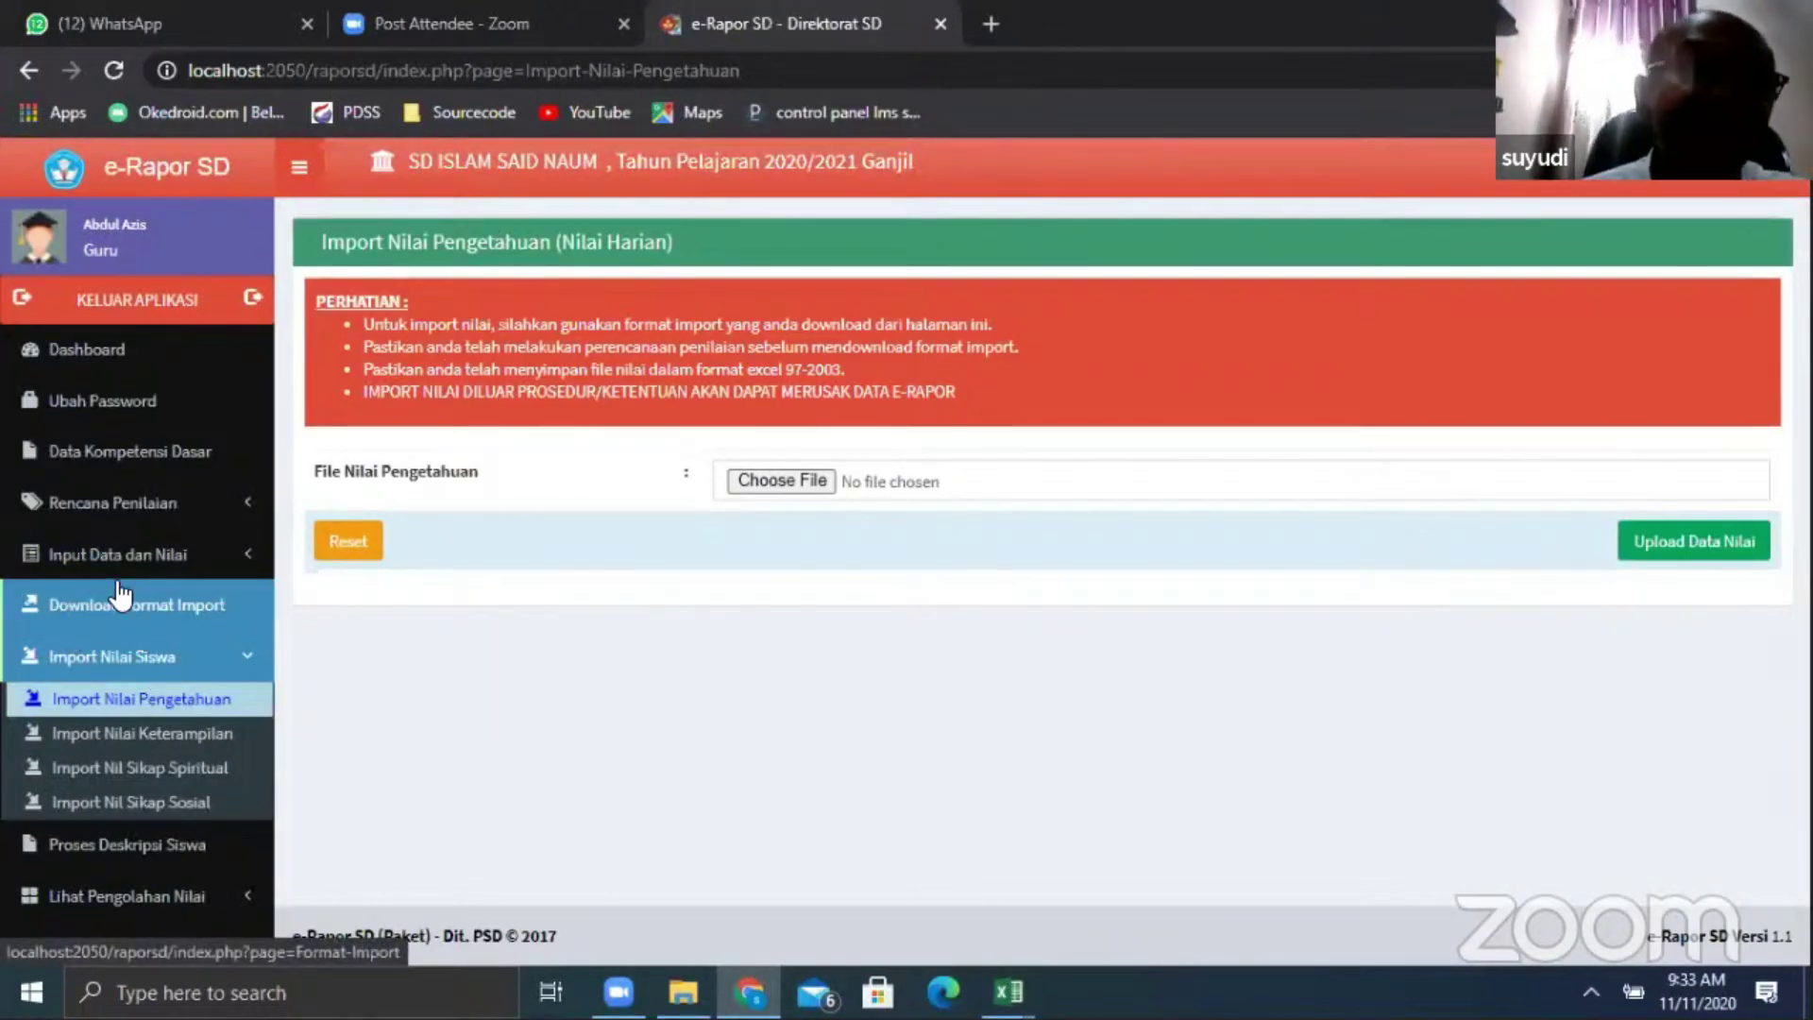
View the Input Nilai Sikap Spiritual table for Kelas 5 A and Pendidikan Pancasila dan Kewarganegaraan
{"action": "left_click", "coordinate": [143, 567]}
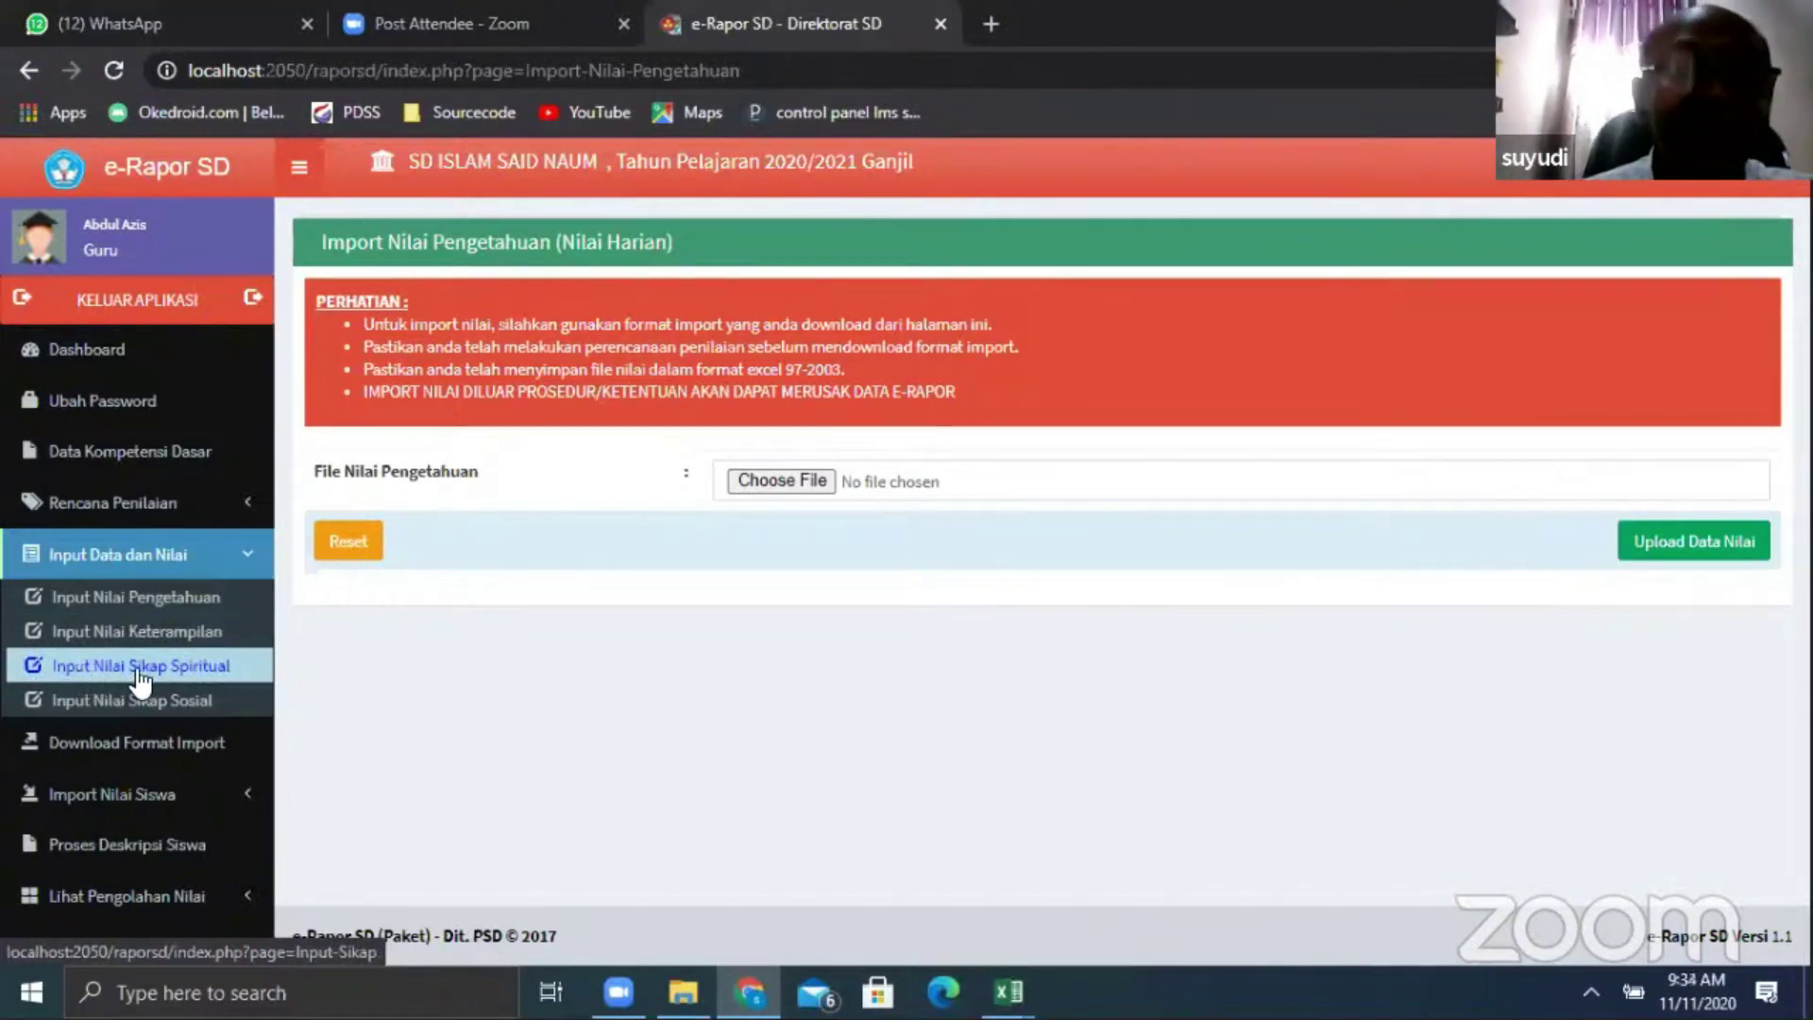
{"action": "left_click", "coordinate": [132, 678]}
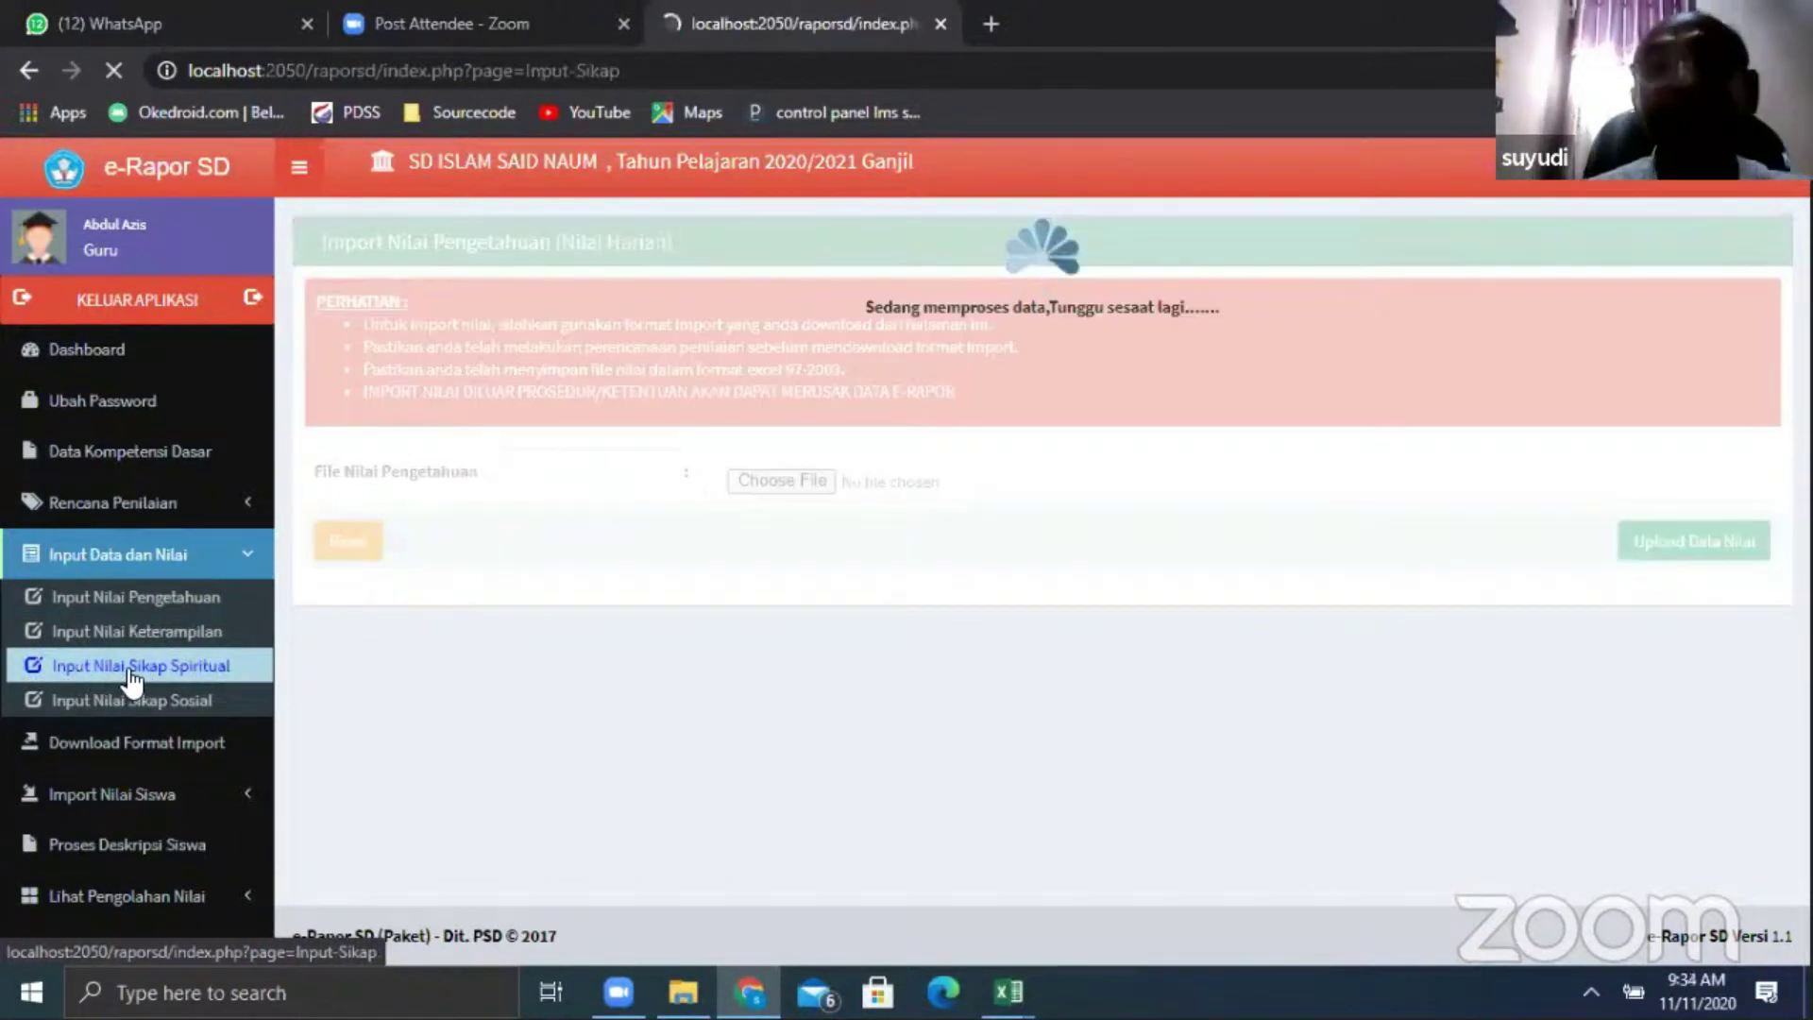
{"action": "left_click", "coordinate": [619, 308]}
{"action": "left_click", "coordinate": [643, 393]}
{"action": "left_click", "coordinate": [648, 368]}
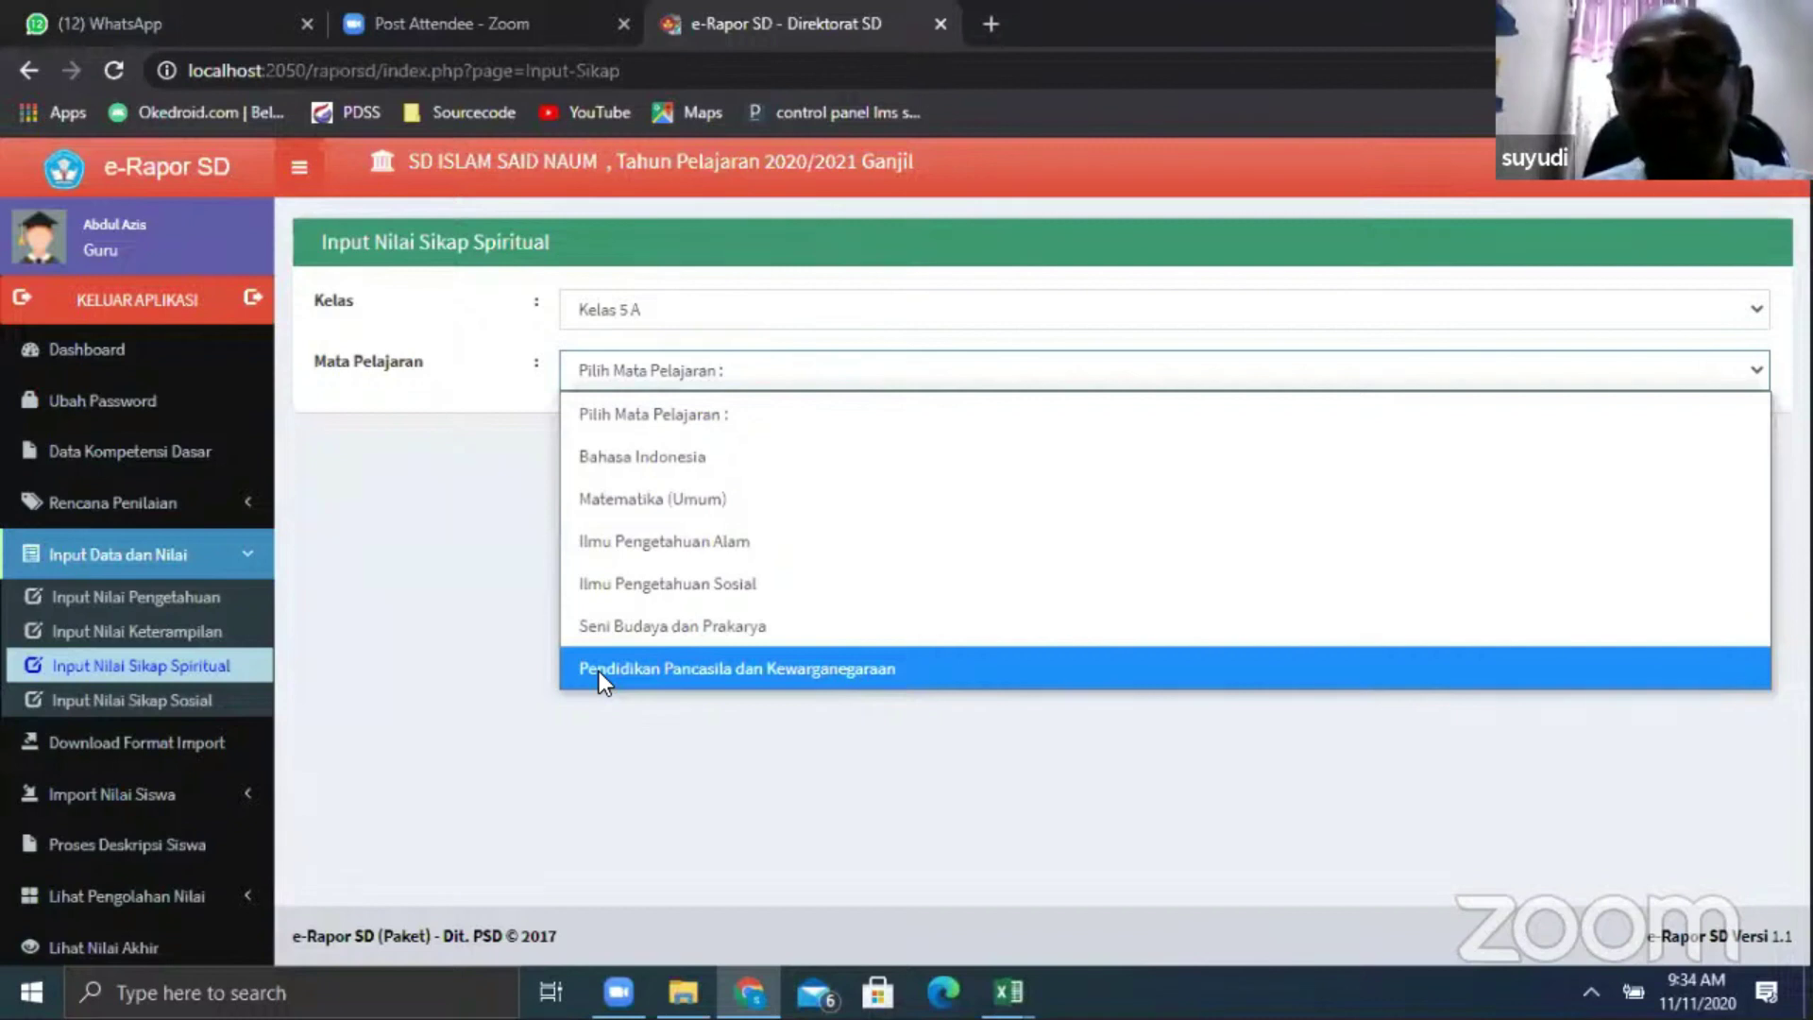
{"action": "left_click", "coordinate": [599, 671]}
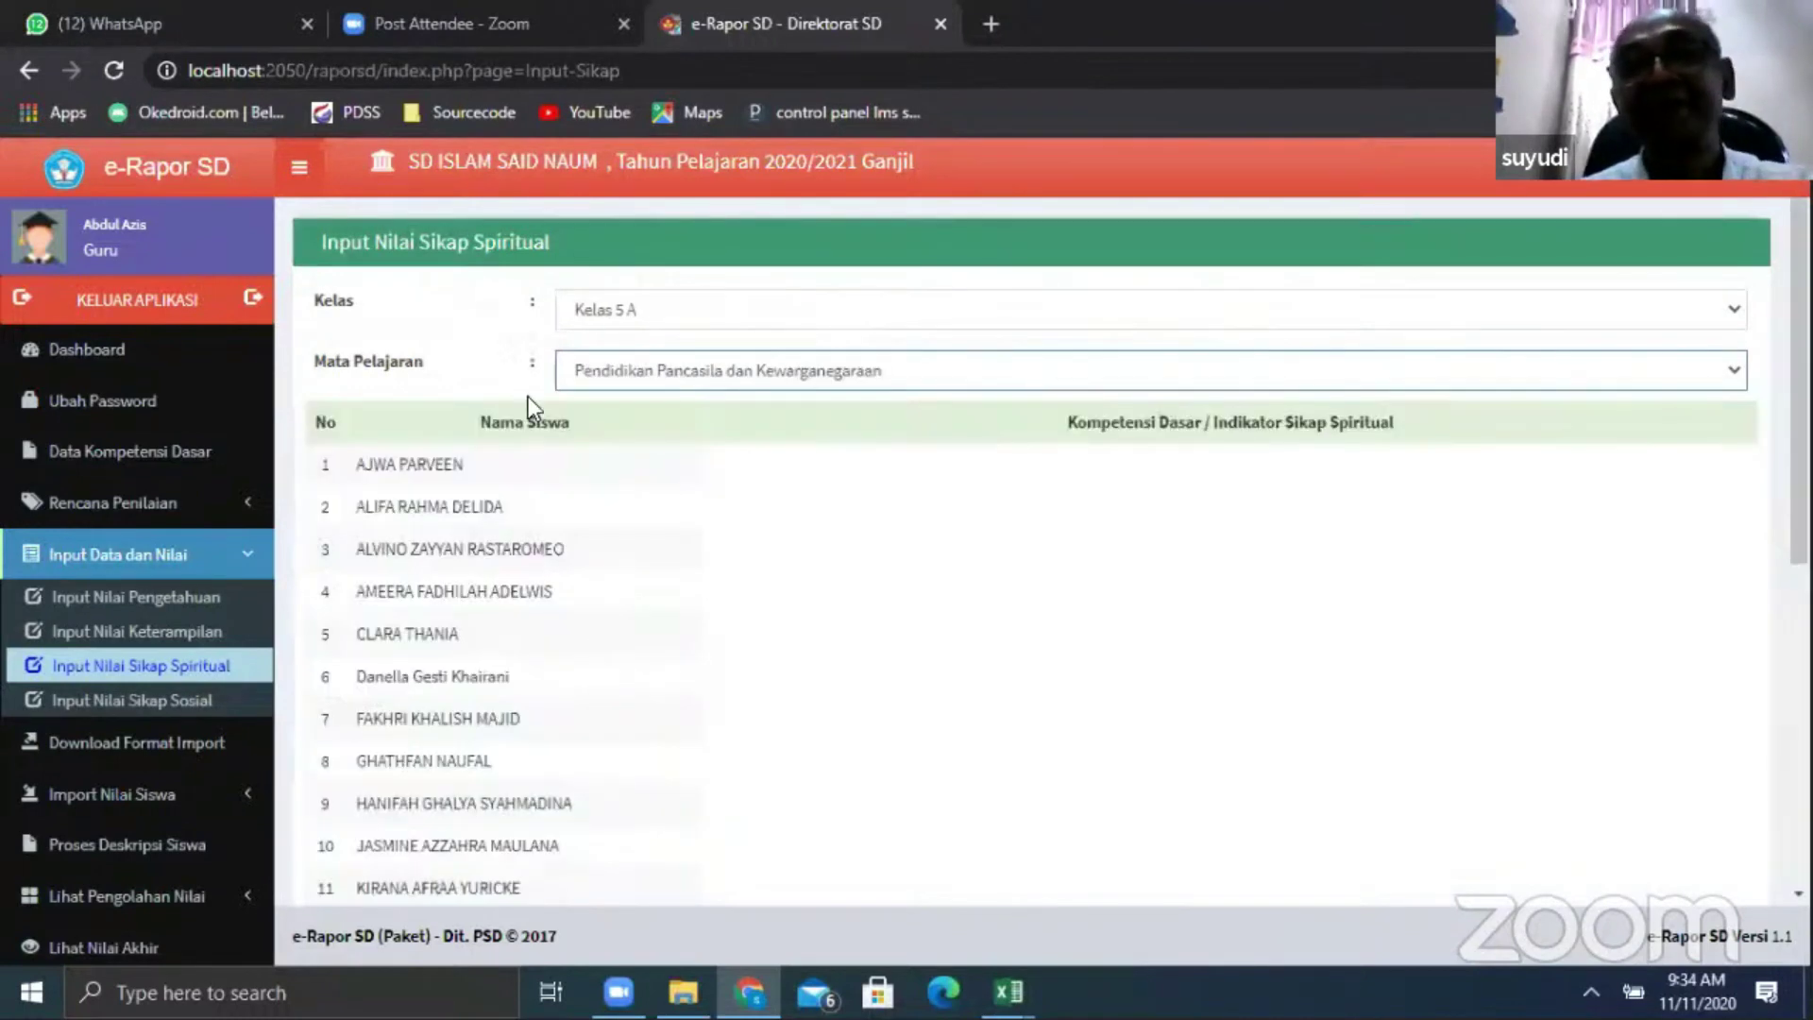
{"action": "left_click", "coordinate": [621, 380]}
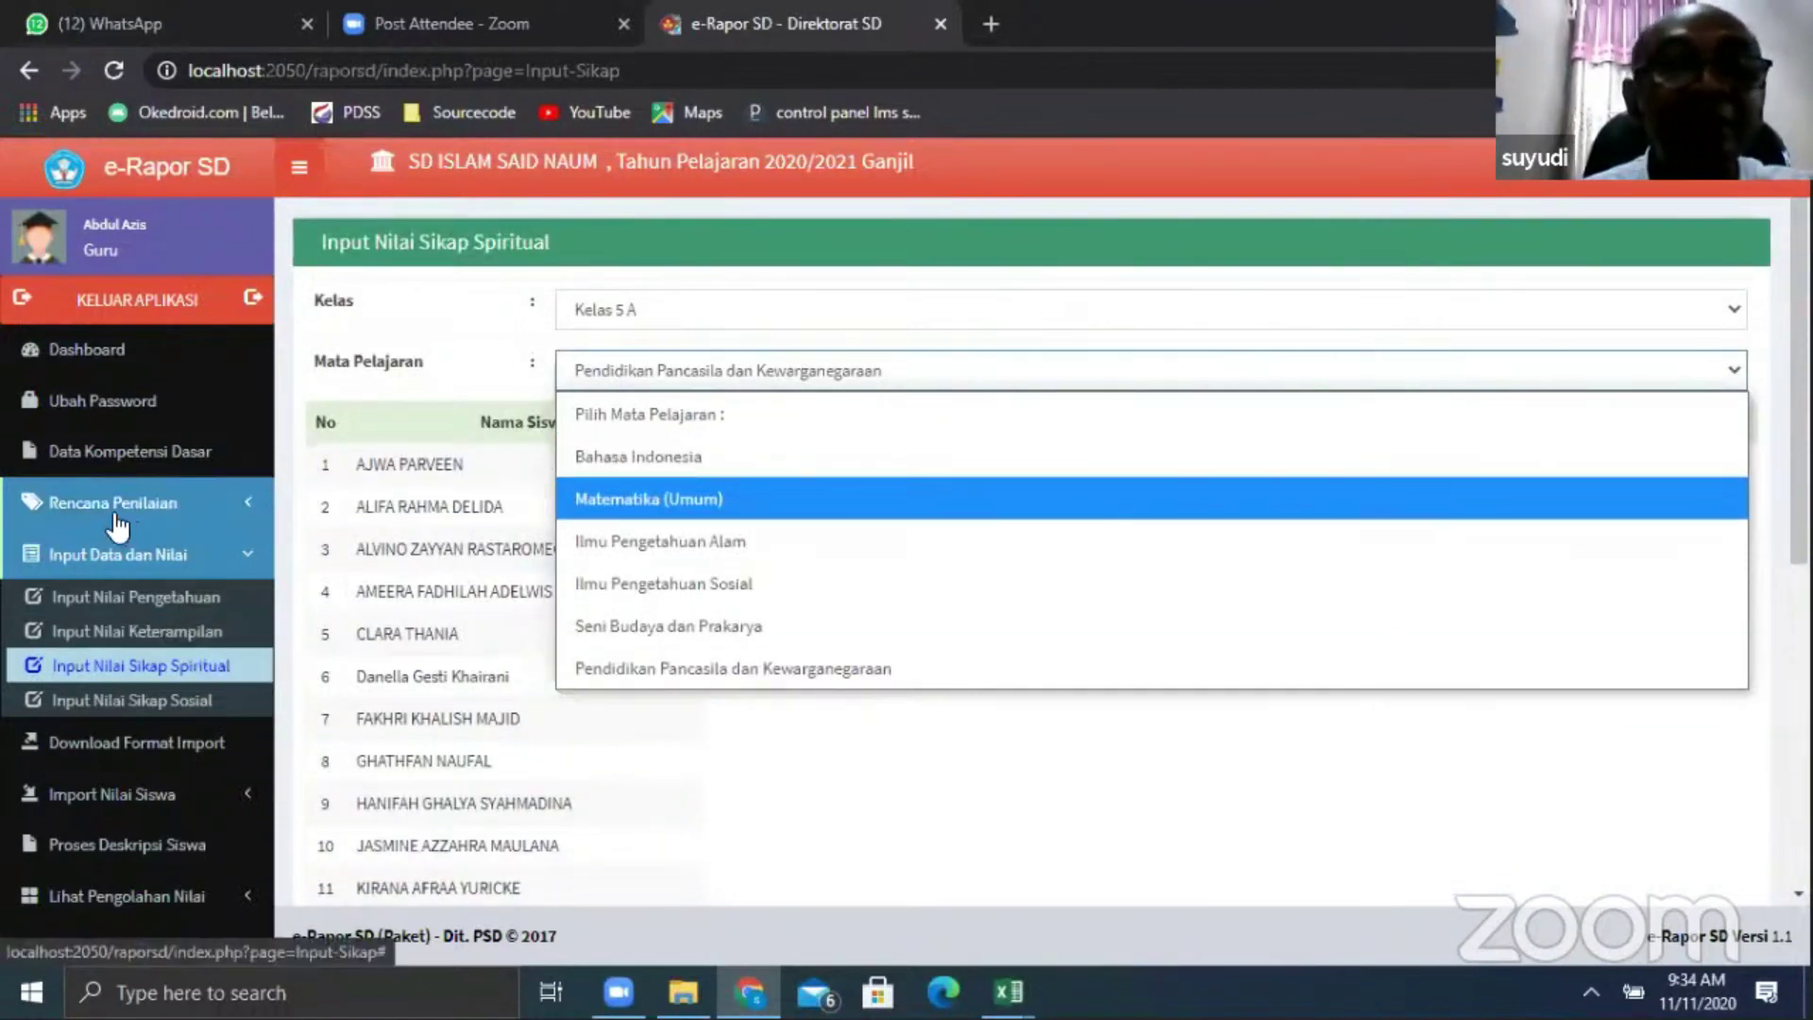
{"action": "left_click", "coordinate": [1307, 767]}
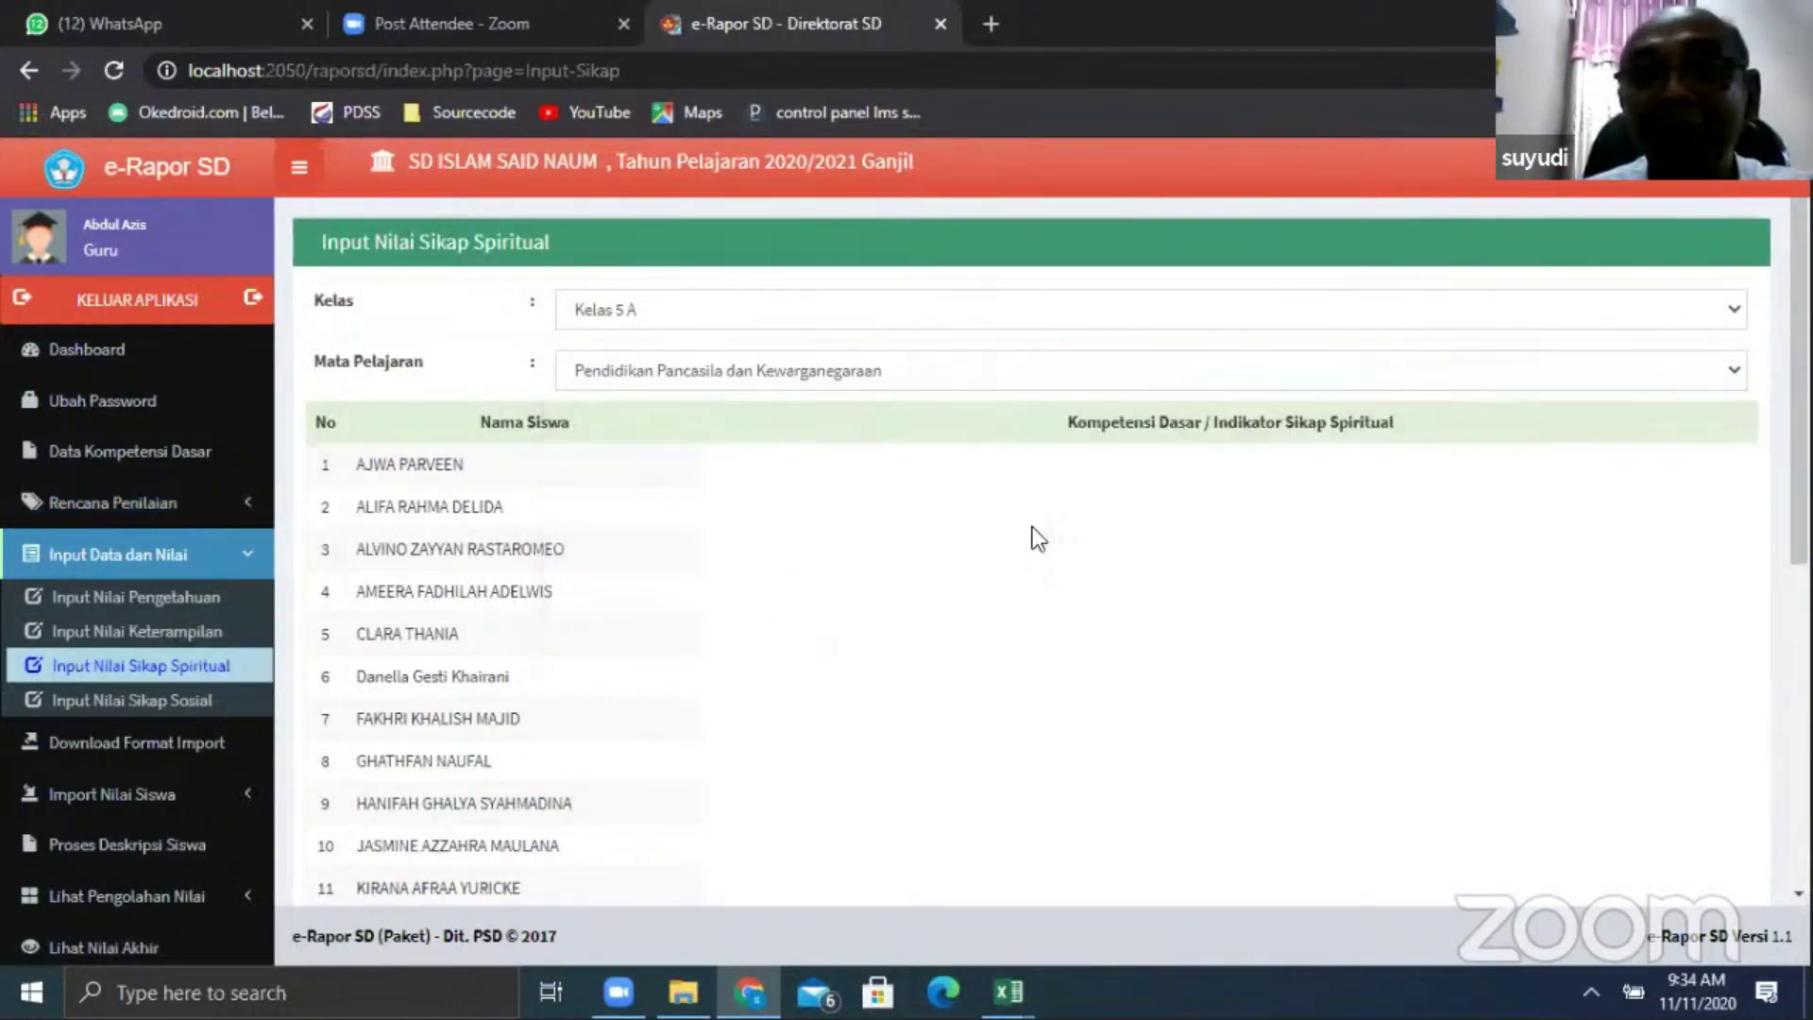
Open the Sikap Spiritual assessment plan for Kelas 5 A, Pendidikan Pancasila dan Kewarganegaraan
{"action": "left_click", "coordinate": [121, 504]}
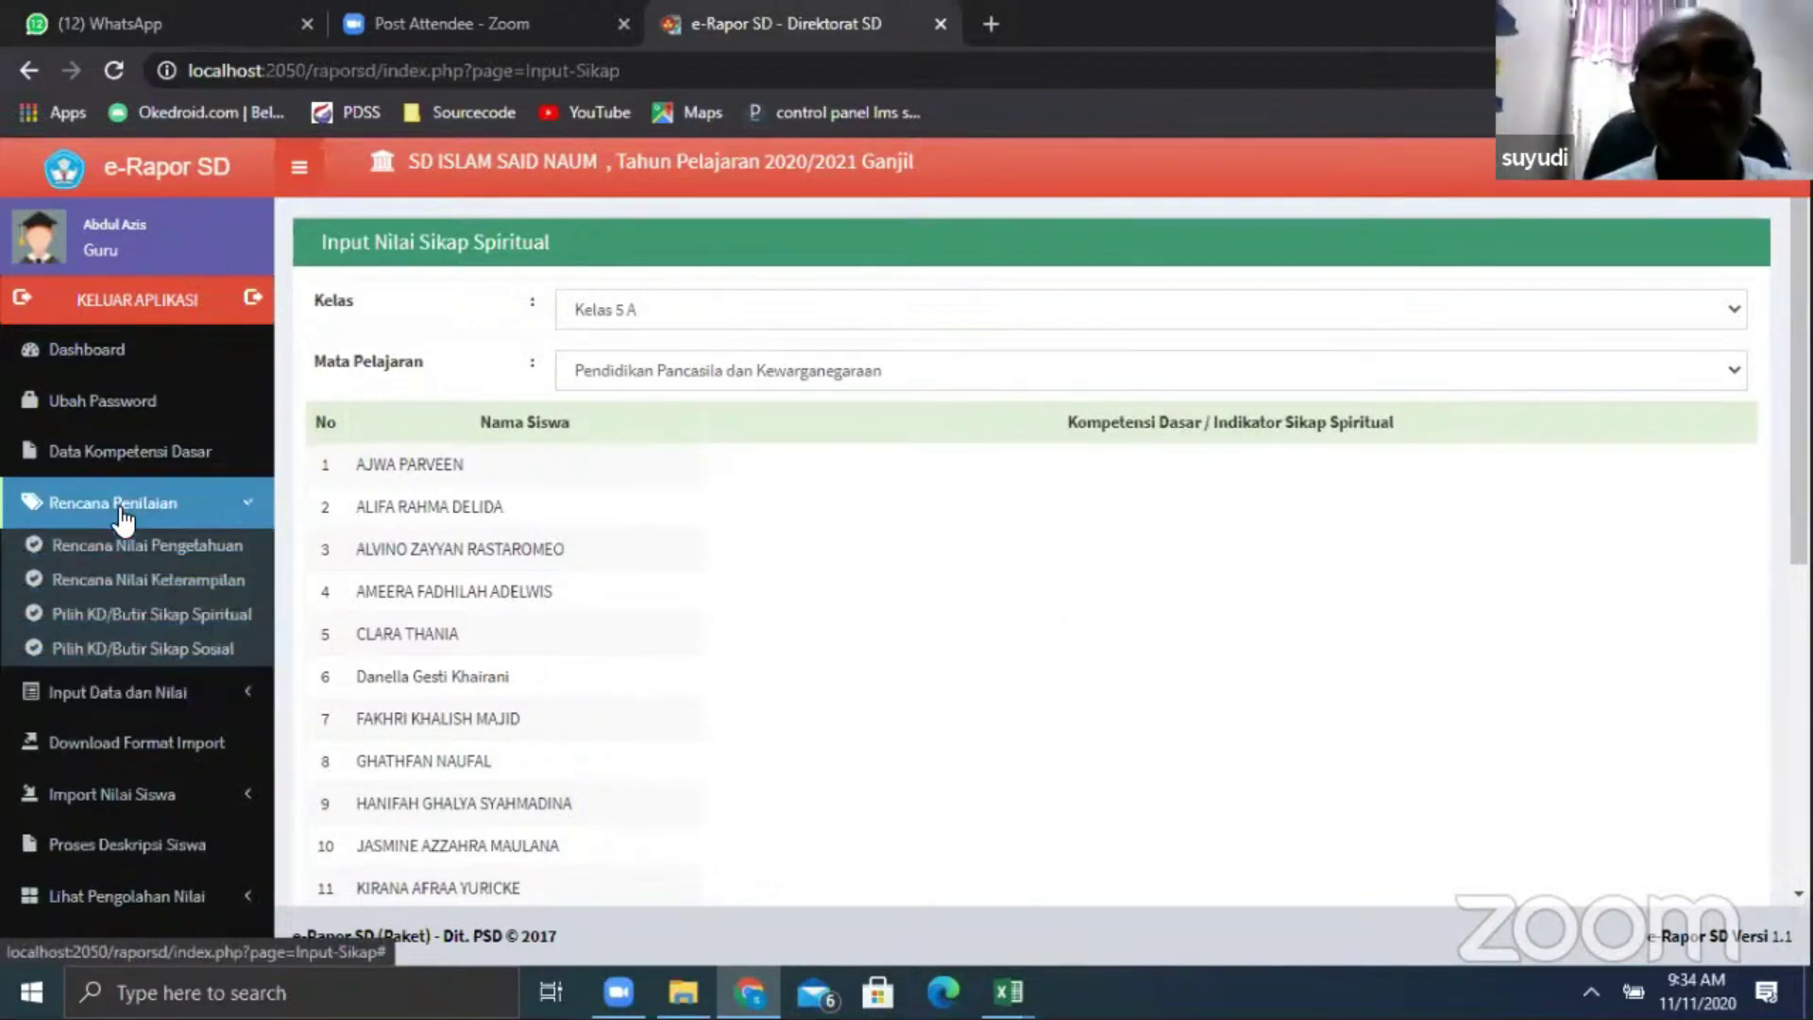
{"action": "left_click", "coordinate": [142, 614]}
{"action": "left_click", "coordinate": [764, 313]}
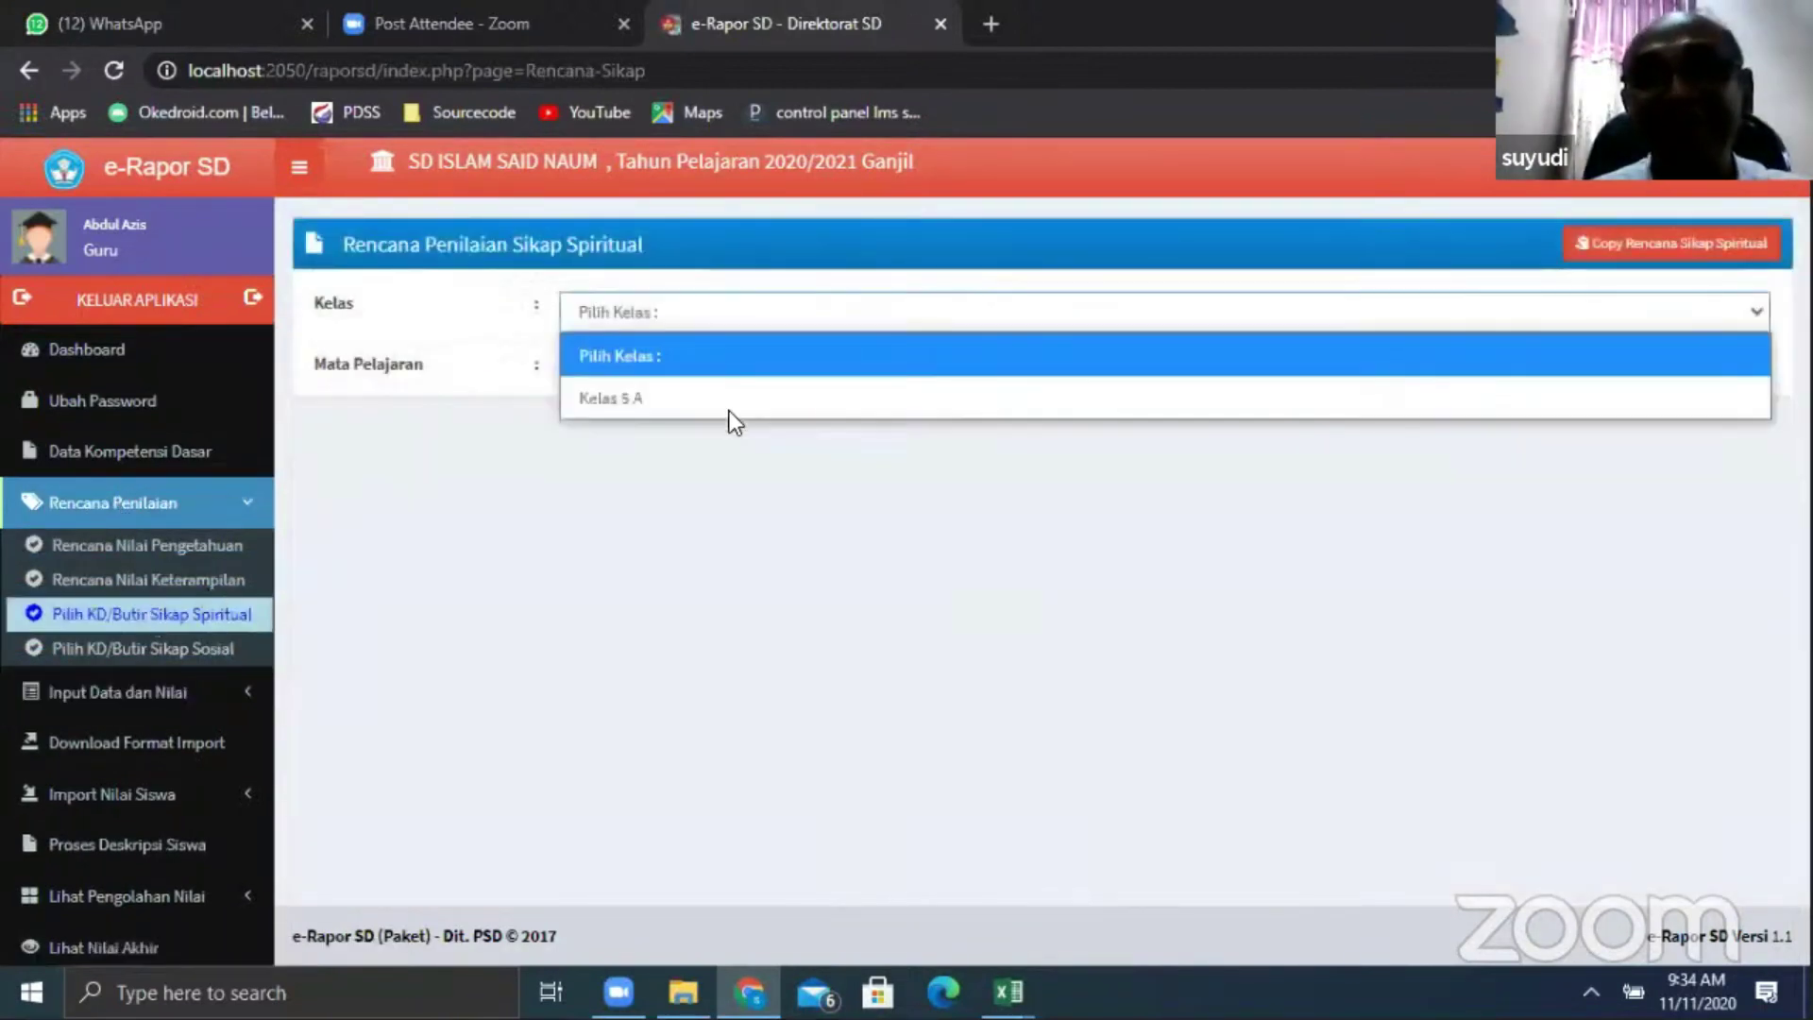
{"action": "left_click", "coordinate": [729, 393]}
{"action": "left_click", "coordinate": [719, 373]}
{"action": "left_click", "coordinate": [710, 458]}
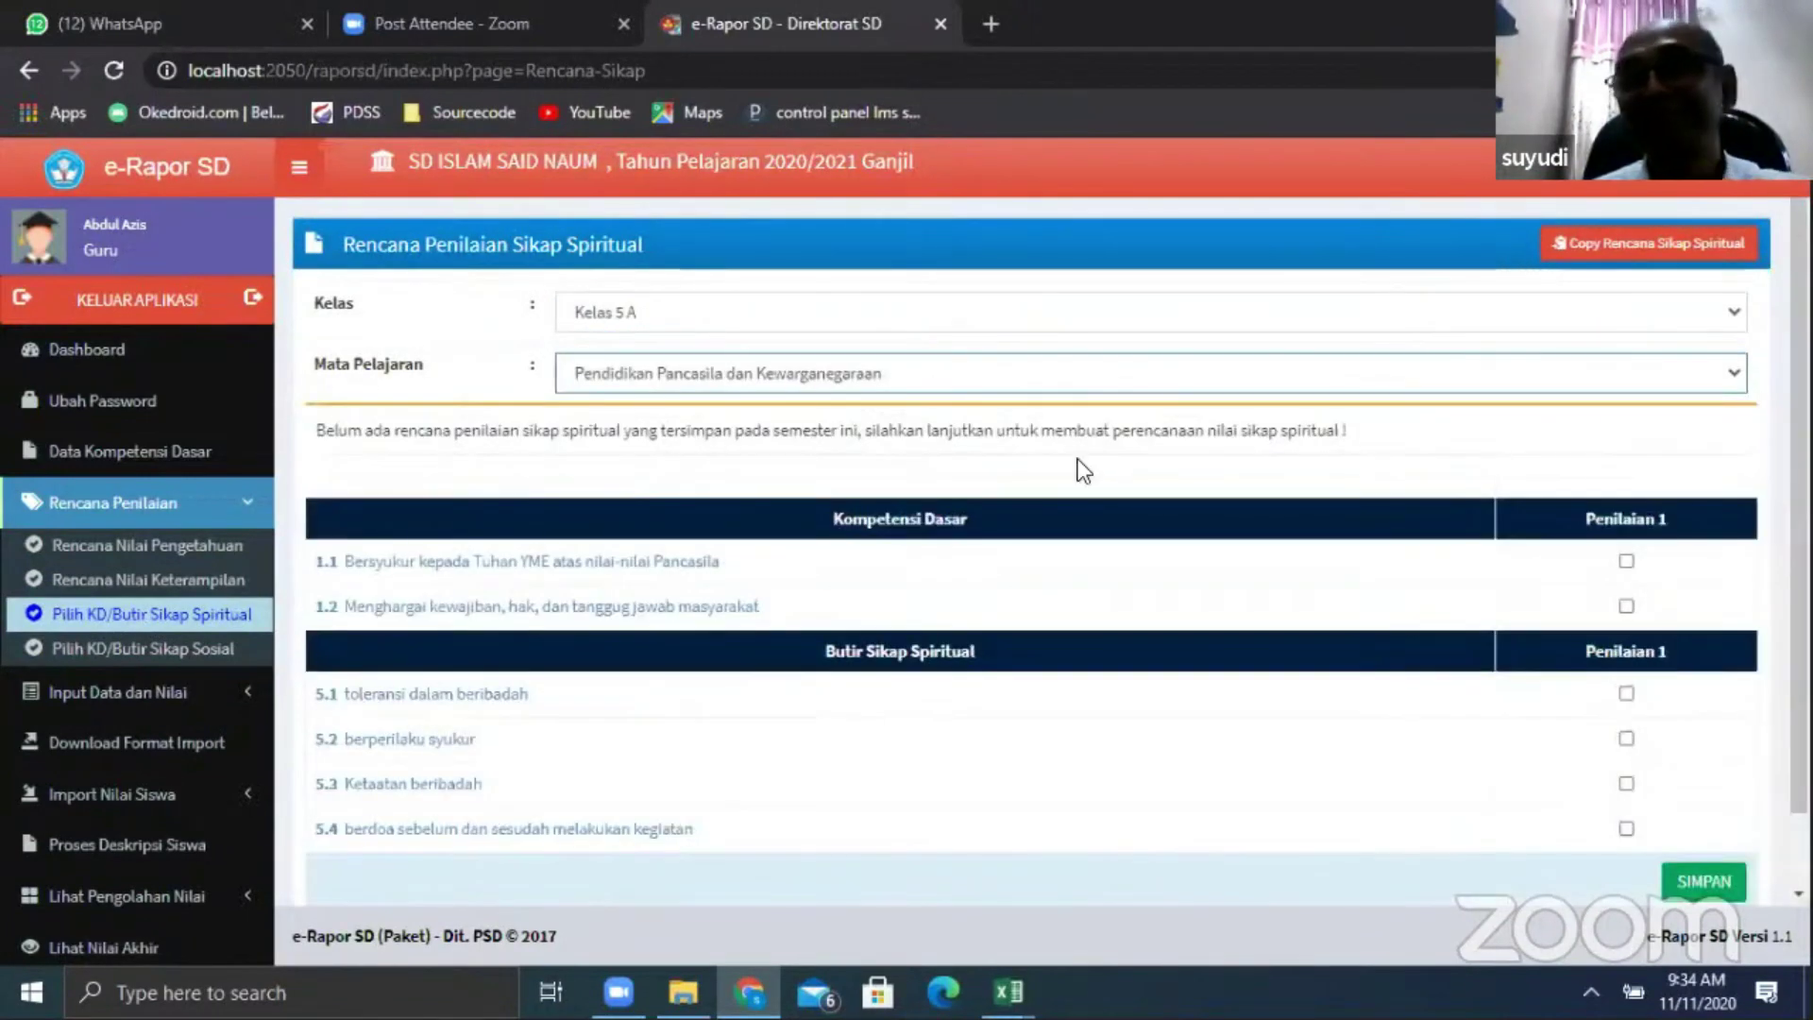
Include KD 1.1 and 1.2 and Butir Sikap 5.1 to 5.4 in Penilaian 1, and save the spiritual attitude plan
{"action": "scroll", "coordinate": [1575, 463], "scroll_direction": "down", "scroll_amount": 1}
{"action": "left_click", "coordinate": [1626, 479]}
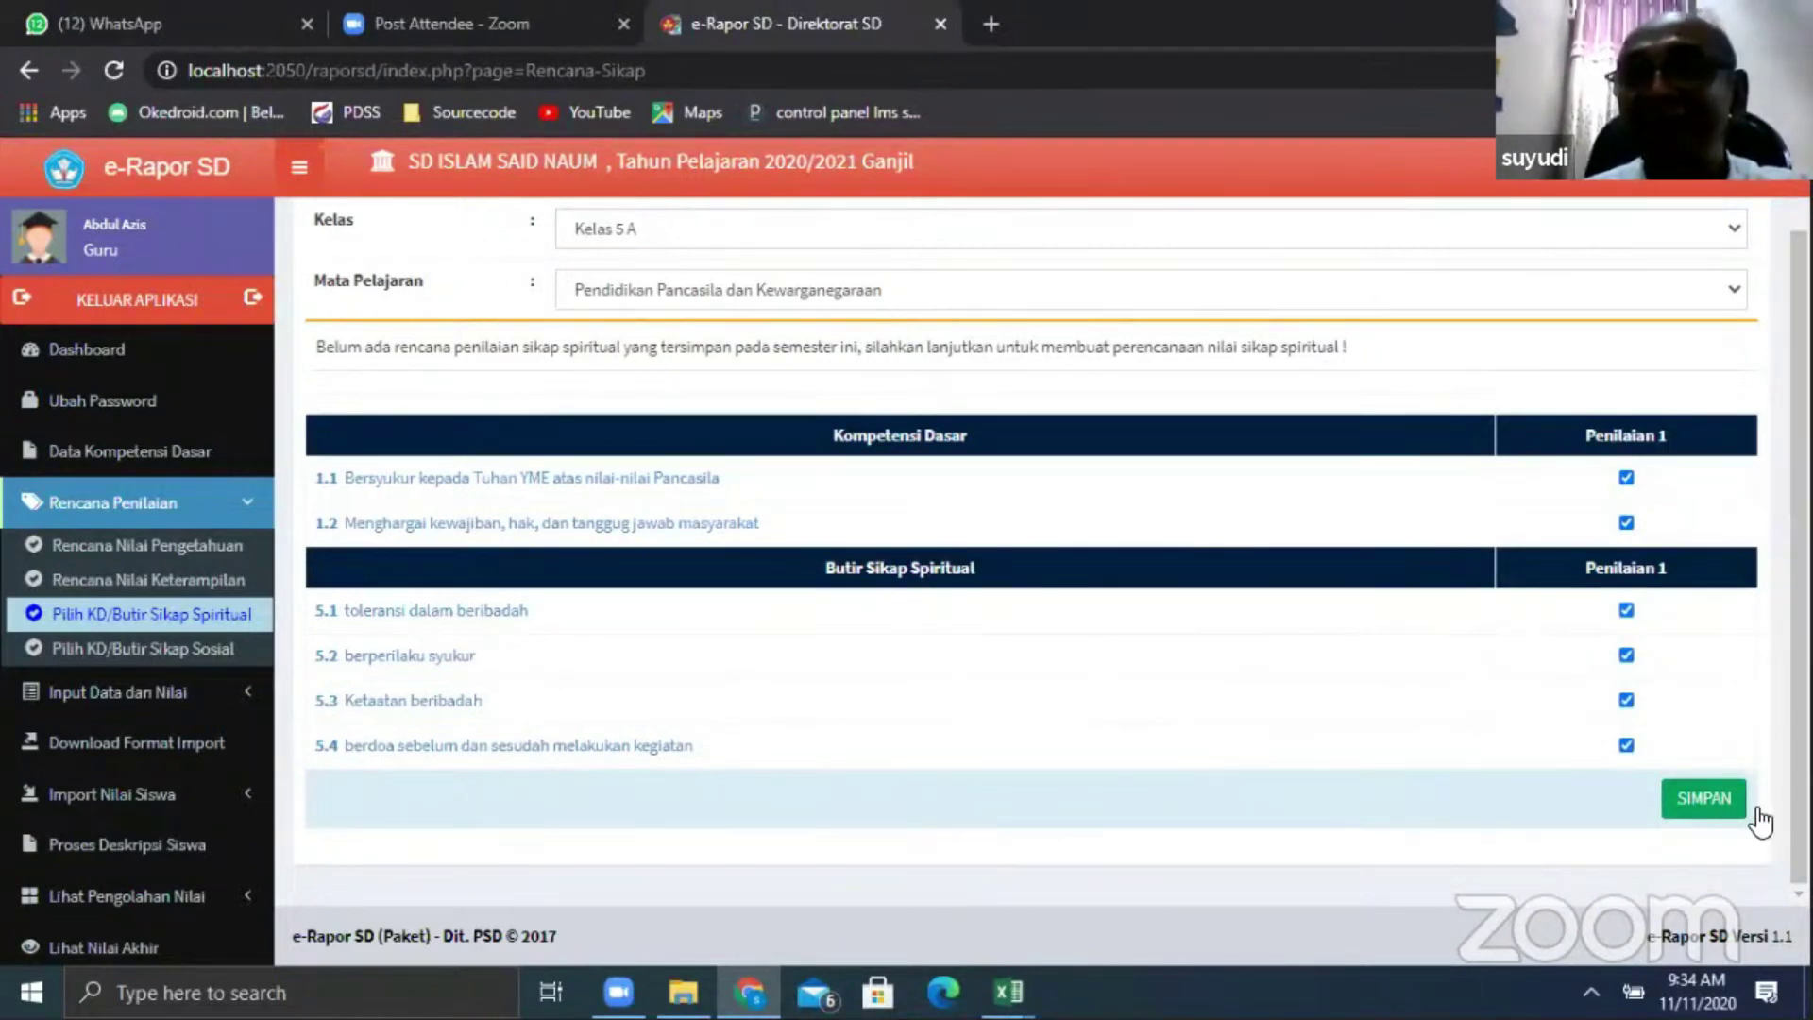
{"action": "left_click", "coordinate": [1714, 801]}
{"action": "left_click", "coordinate": [1031, 246]}
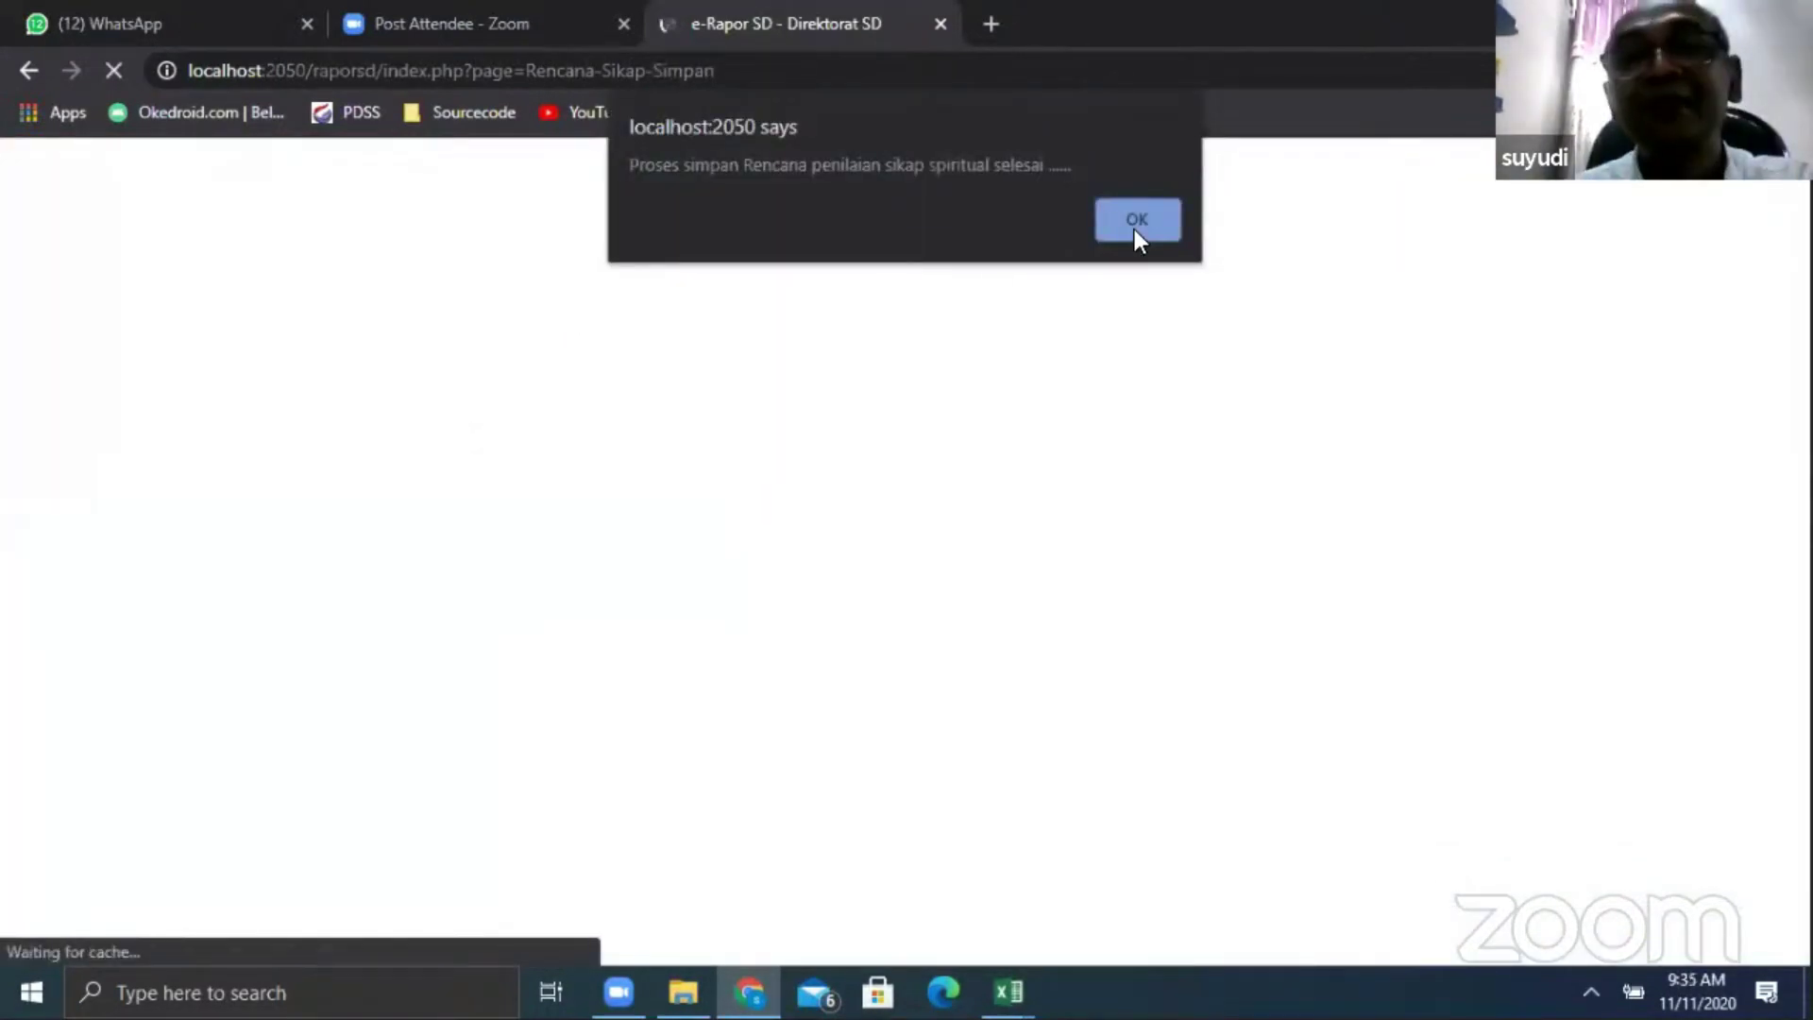
{"action": "left_click", "coordinate": [1135, 230]}
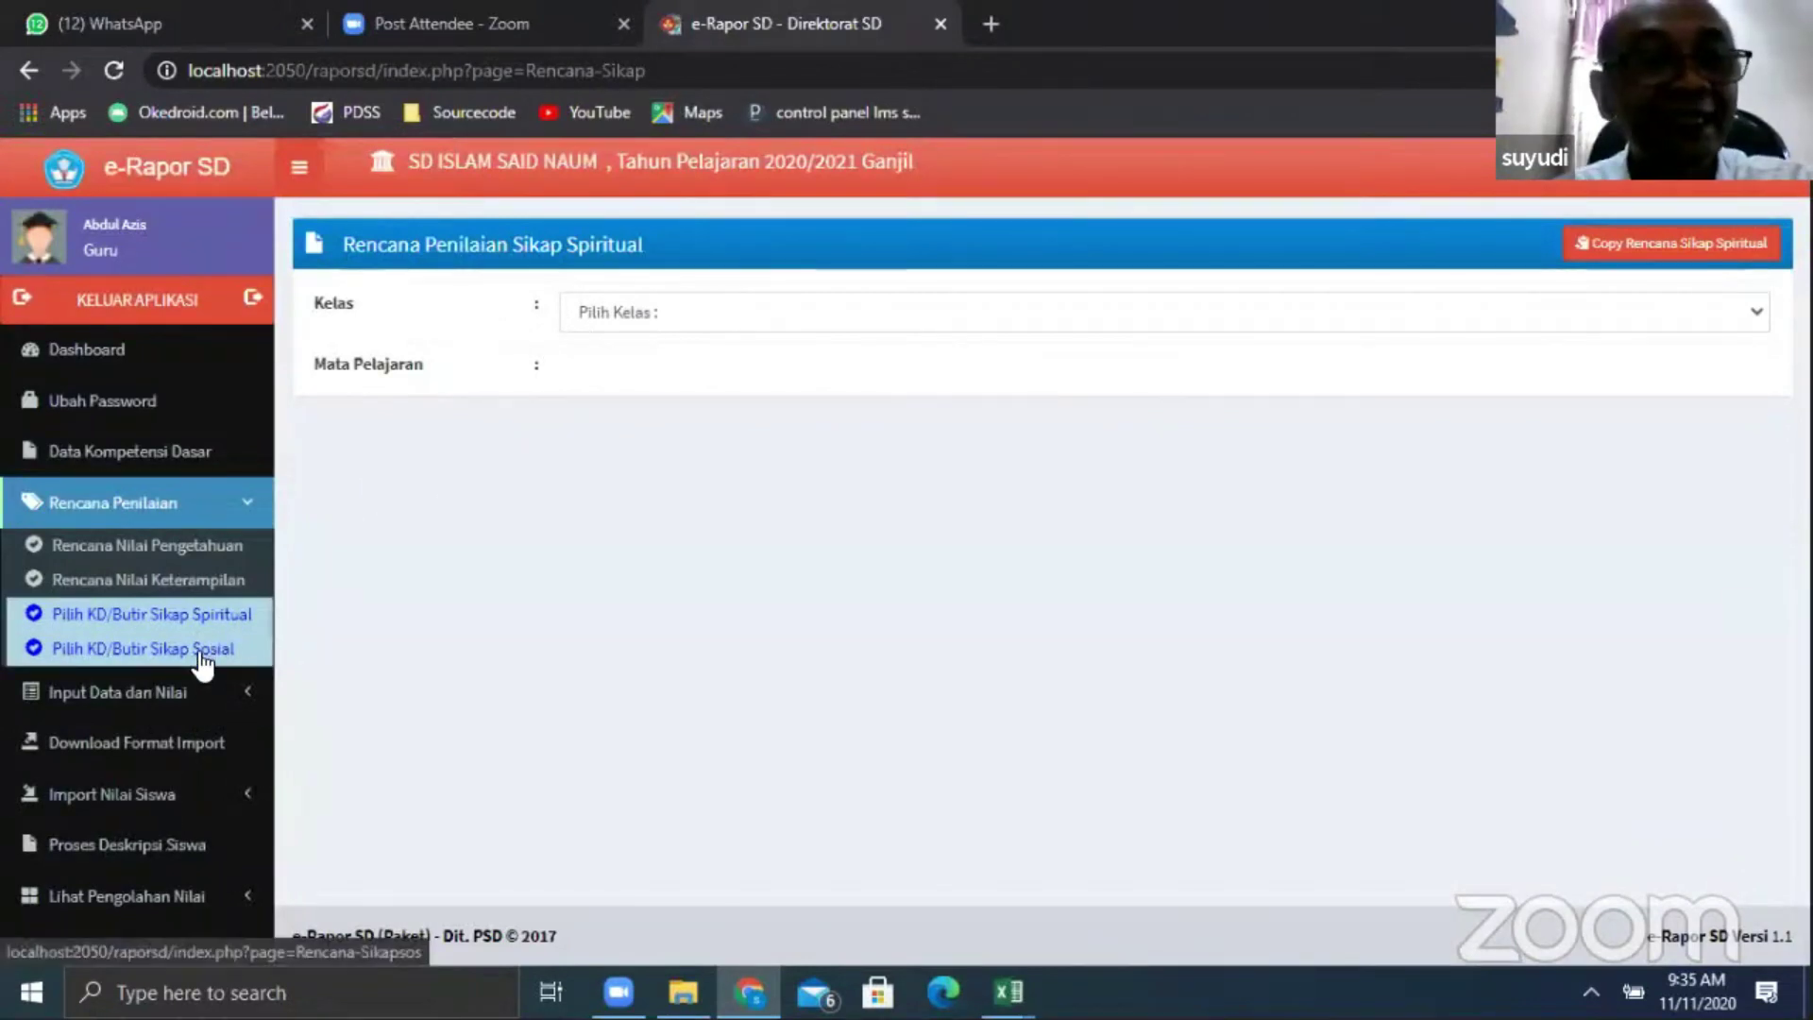
Open the Input Nilai Sikap Spiritual table for Kelas 5 A and Pendidikan Pancasila dan Kewarganegaraan
{"action": "left_click", "coordinate": [189, 692]}
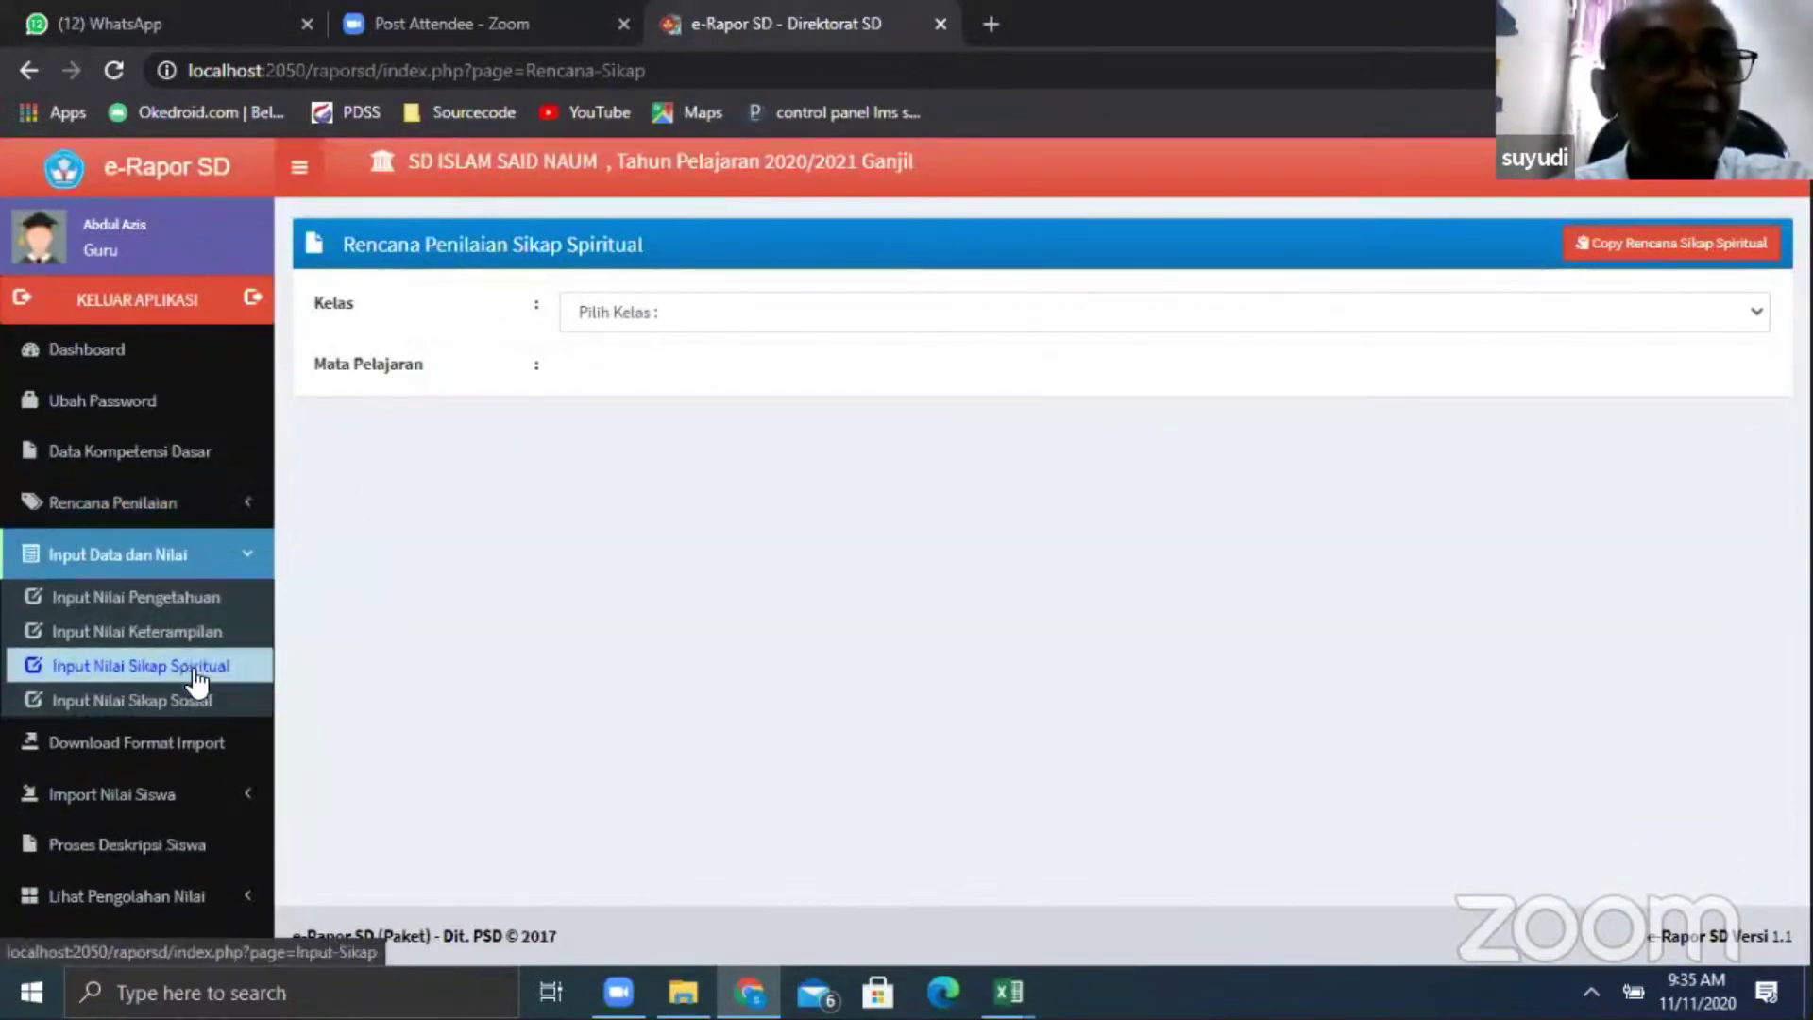
{"action": "left_click", "coordinate": [196, 672]}
{"action": "left_click", "coordinate": [712, 322]}
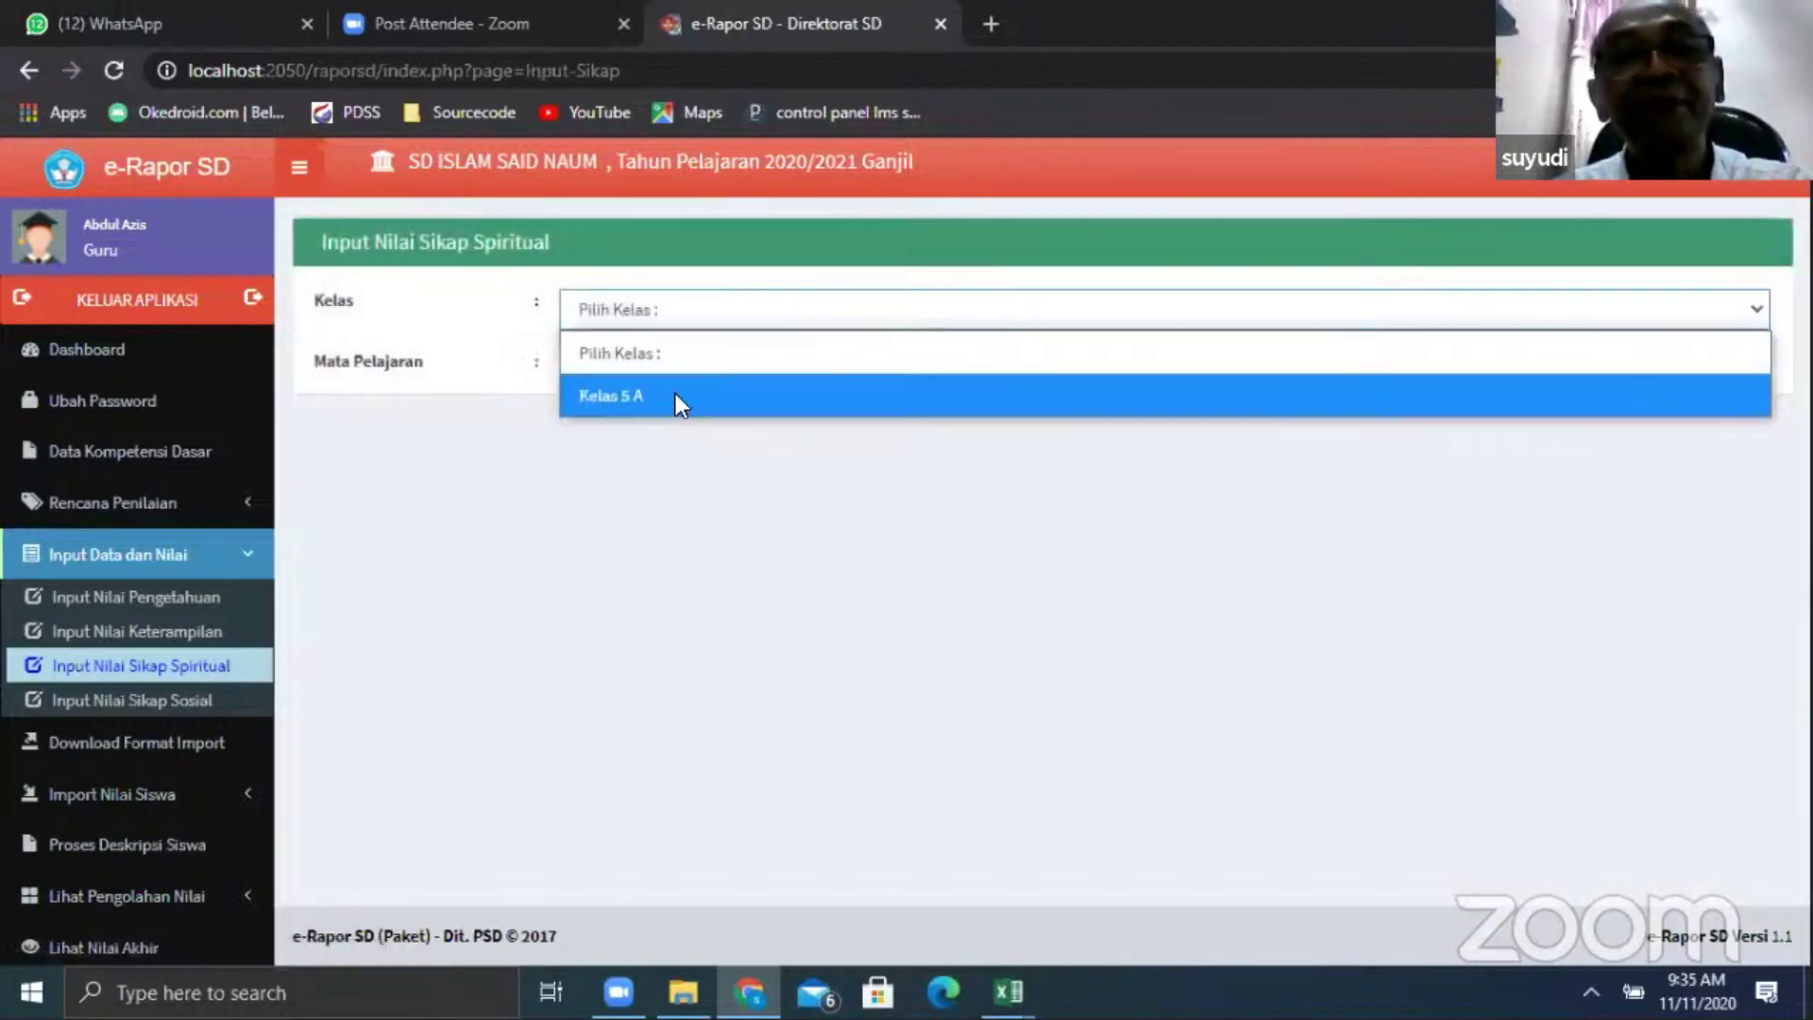
{"action": "left_click", "coordinate": [676, 398]}
{"action": "left_click", "coordinate": [680, 370]}
{"action": "left_click", "coordinate": [686, 669]}
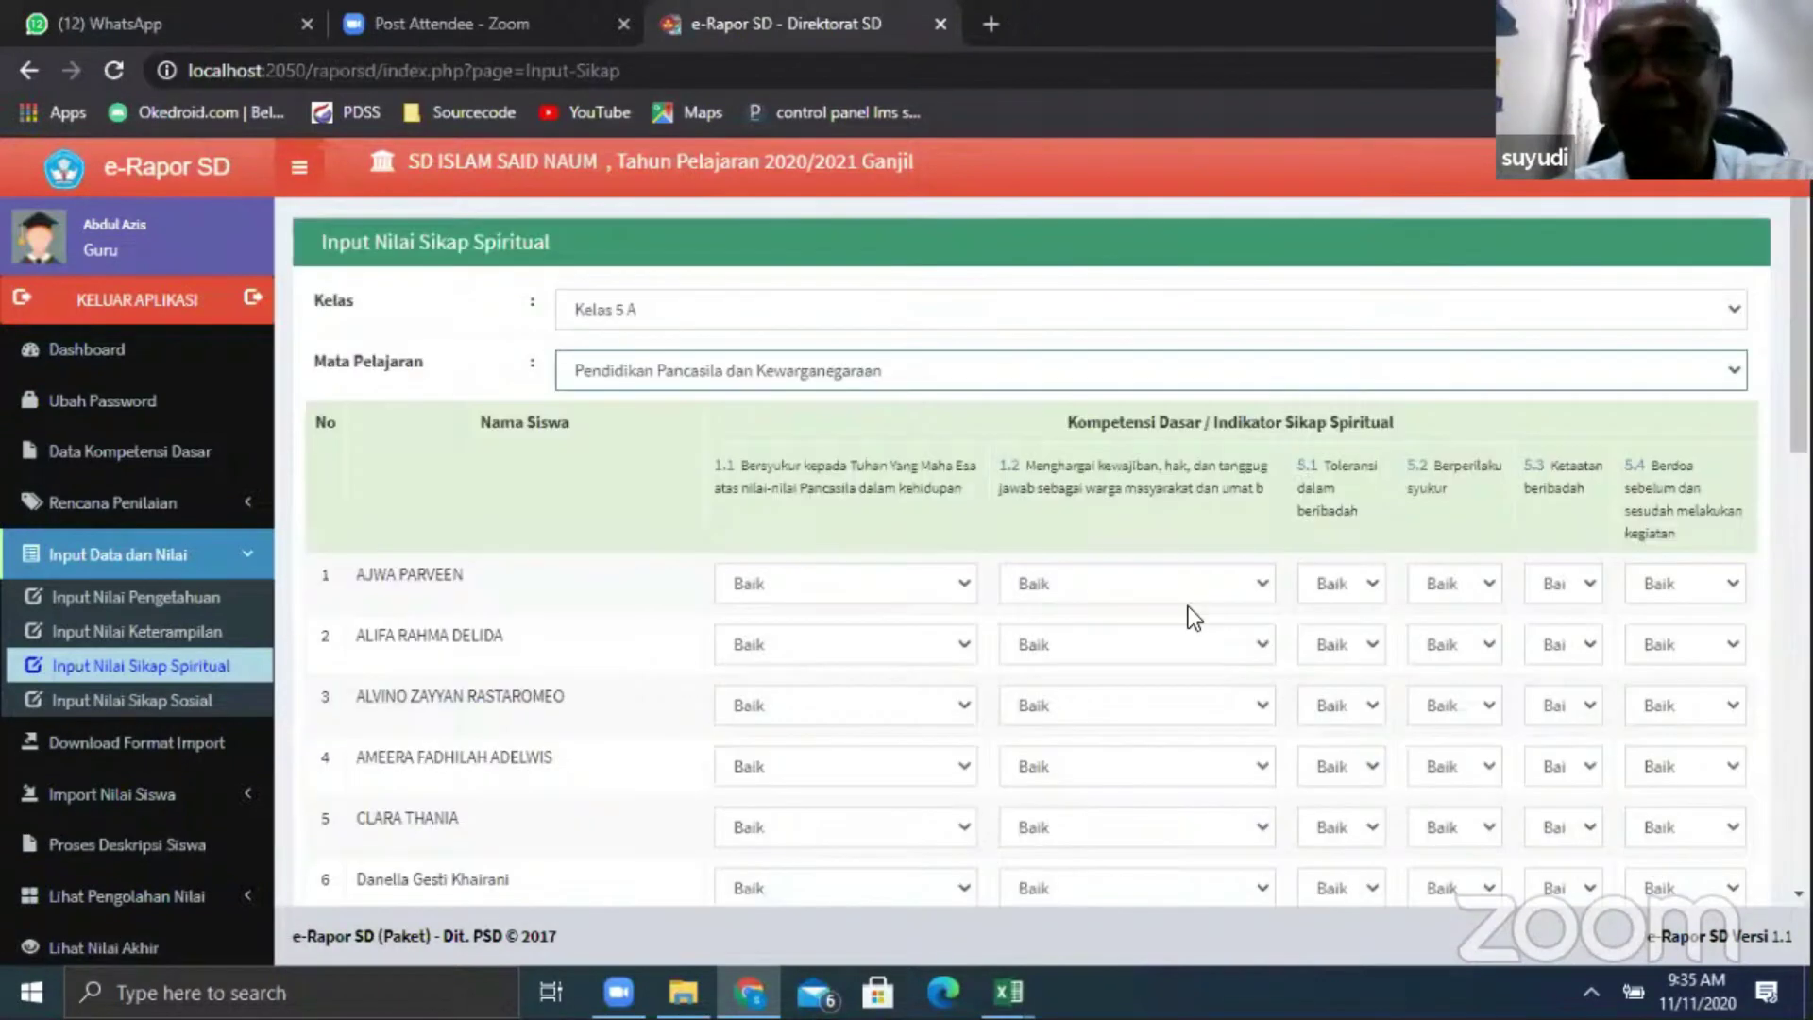
{"action": "scroll", "coordinate": [999, 536], "scroll_direction": "down", "scroll_amount": 2}
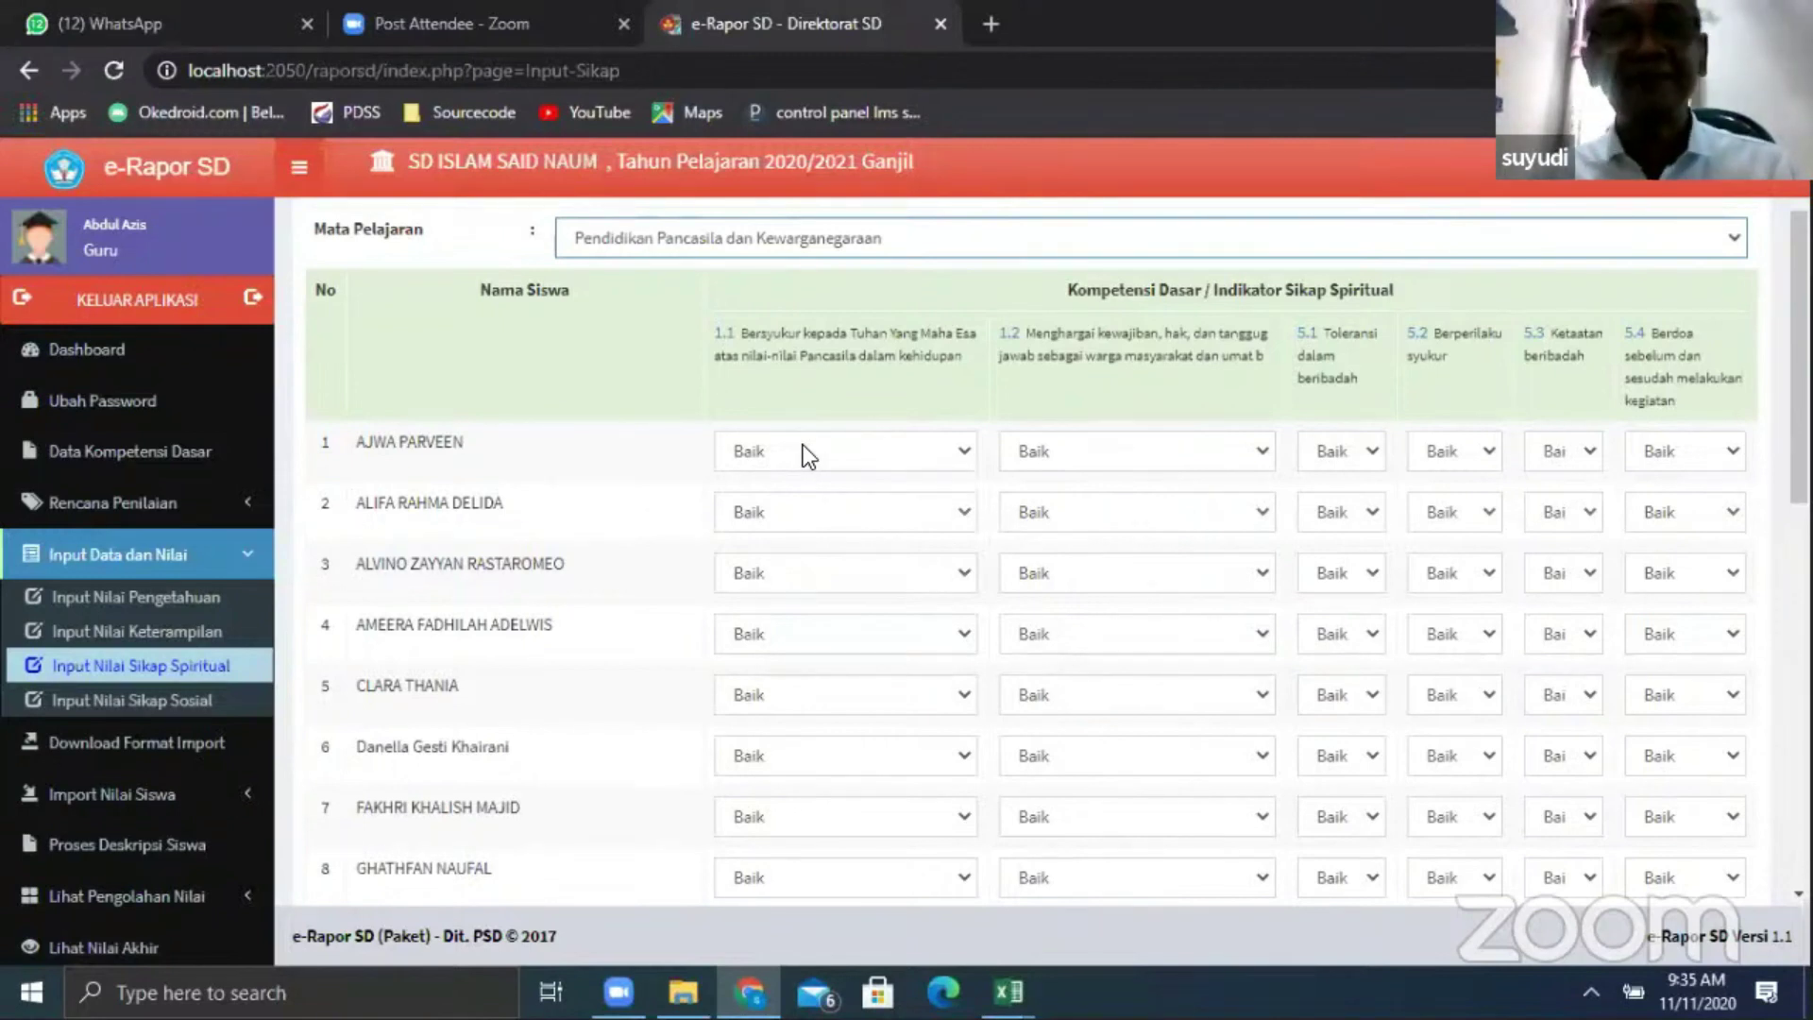
Rate the first student Sangat Baik for KD 1.1 and Baik for KD 1.2, and save the spiritual attitude scores
{"action": "left_click", "coordinate": [856, 463]}
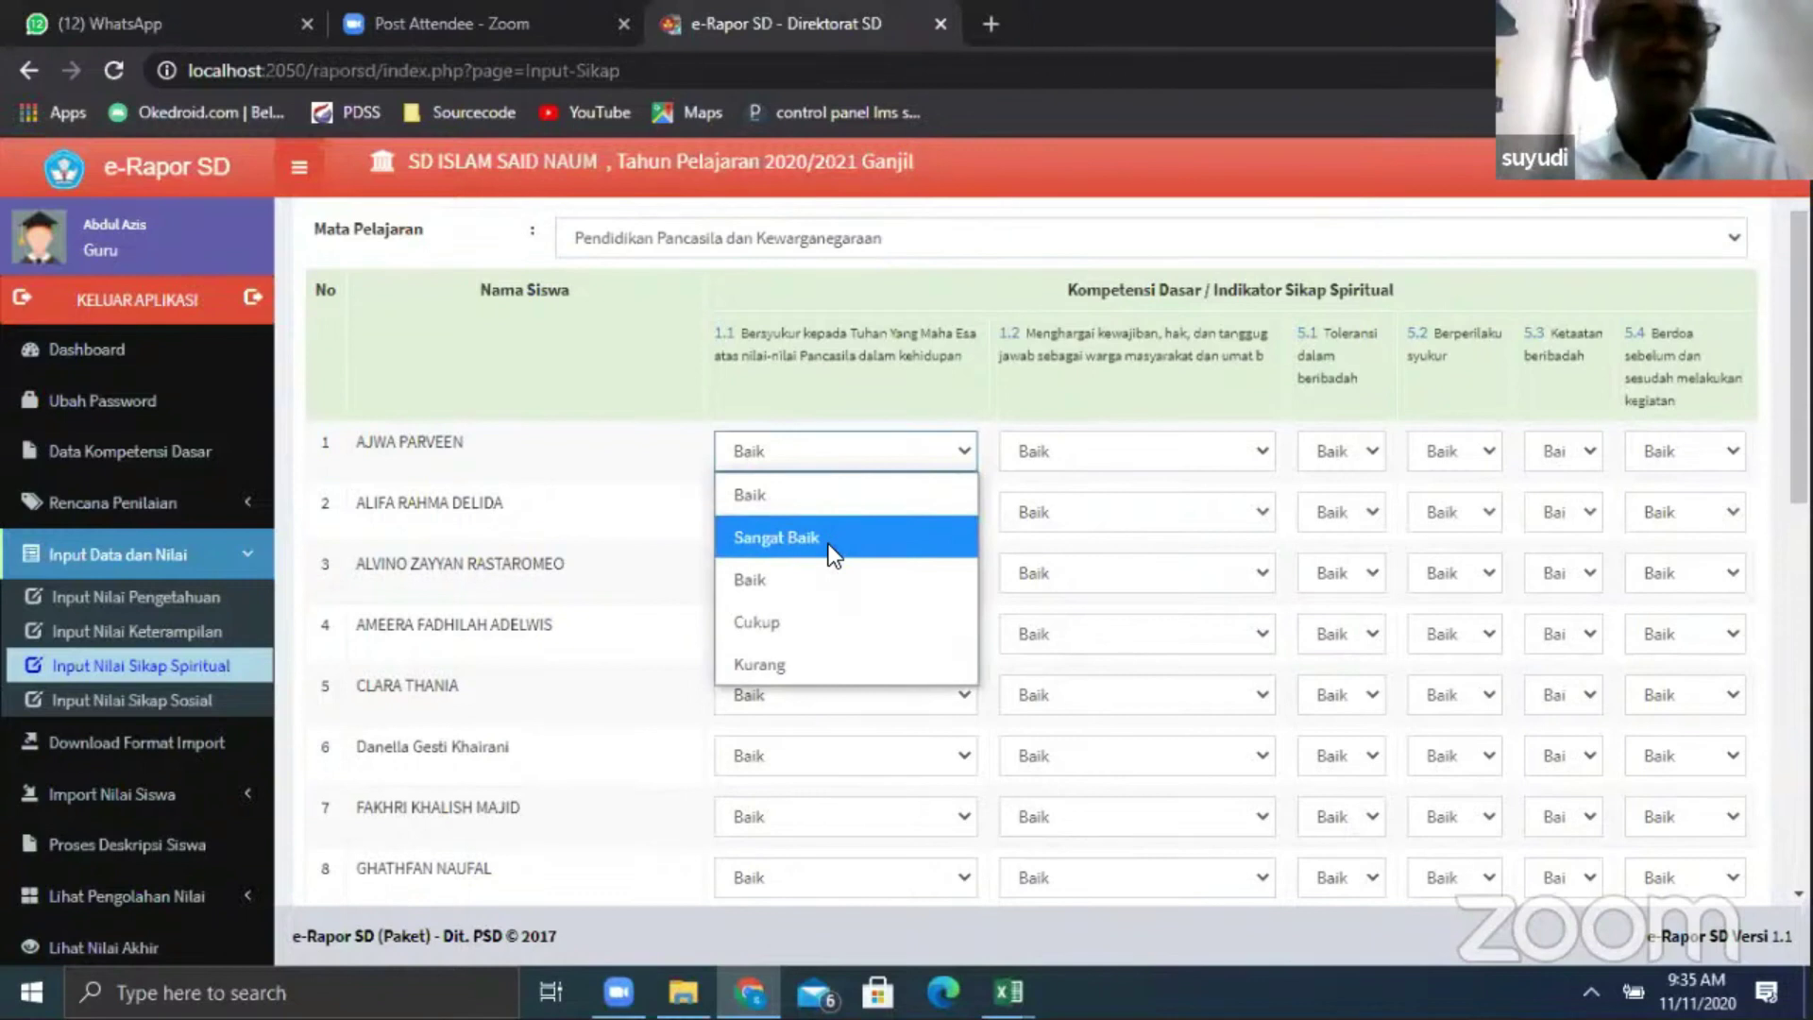
{"action": "left_click", "coordinate": [834, 540]}
{"action": "left_click", "coordinate": [1153, 461]}
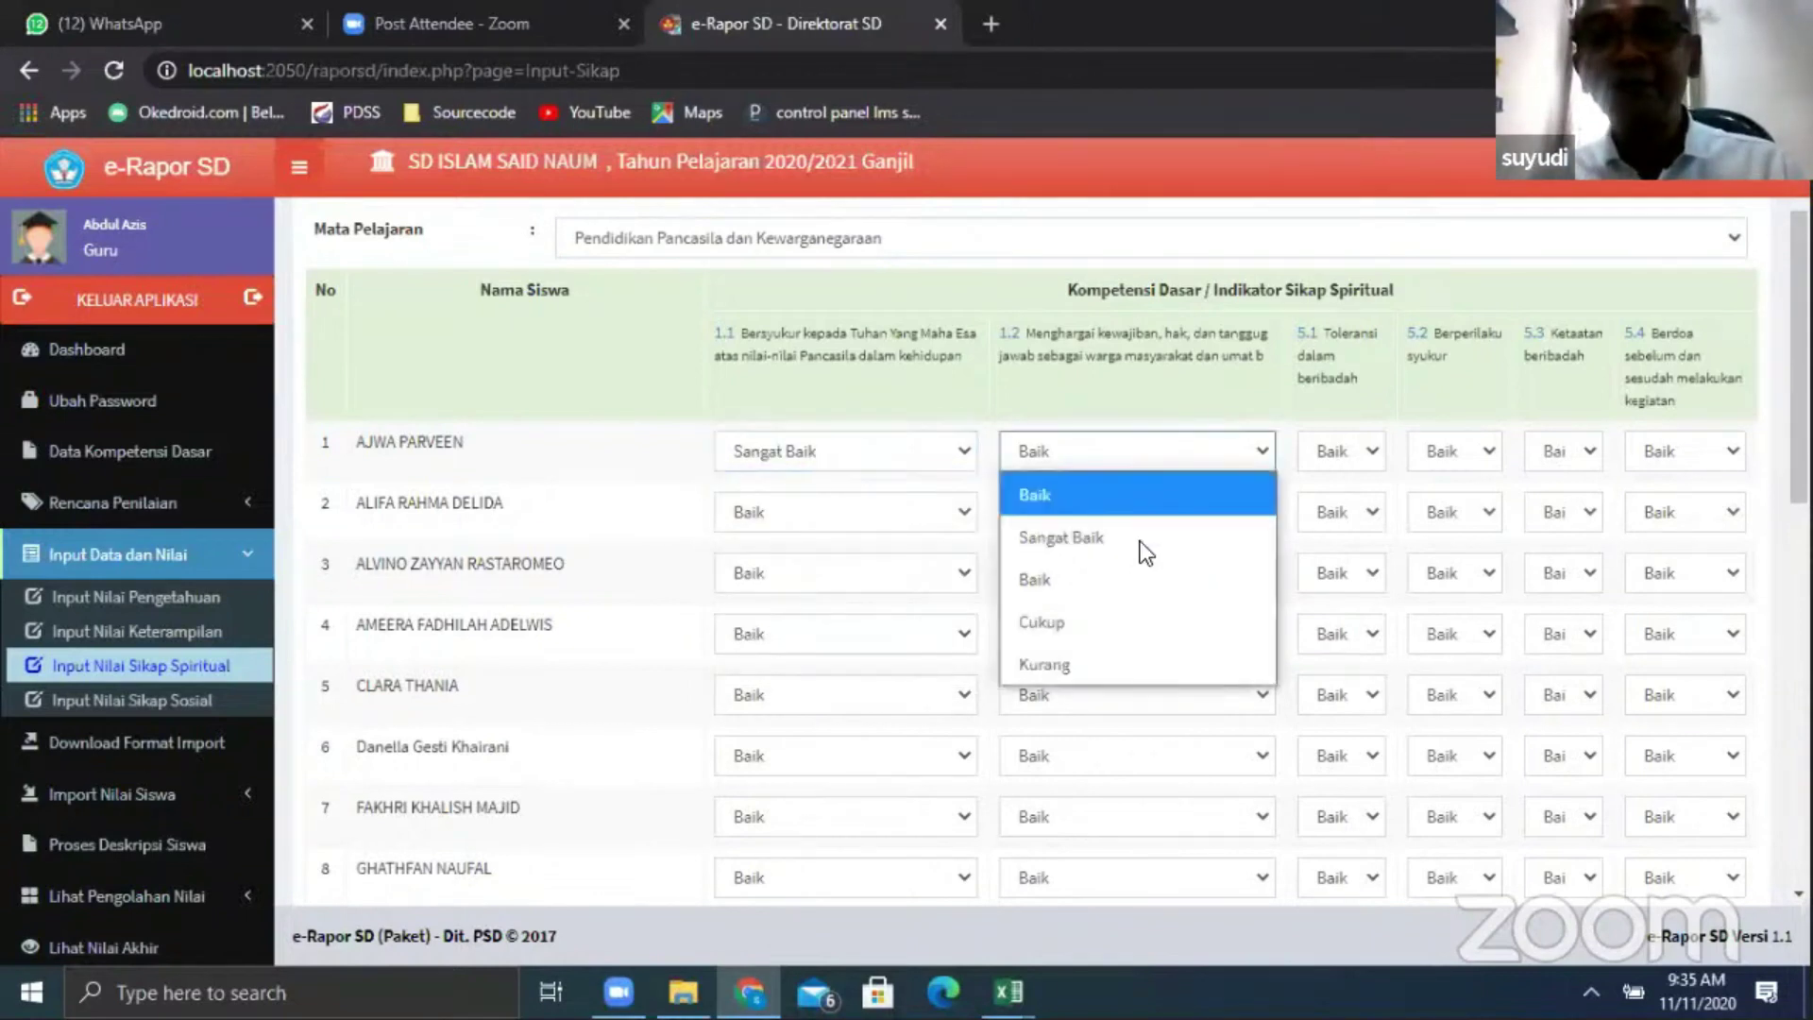
{"action": "left_click", "coordinate": [1110, 619]}
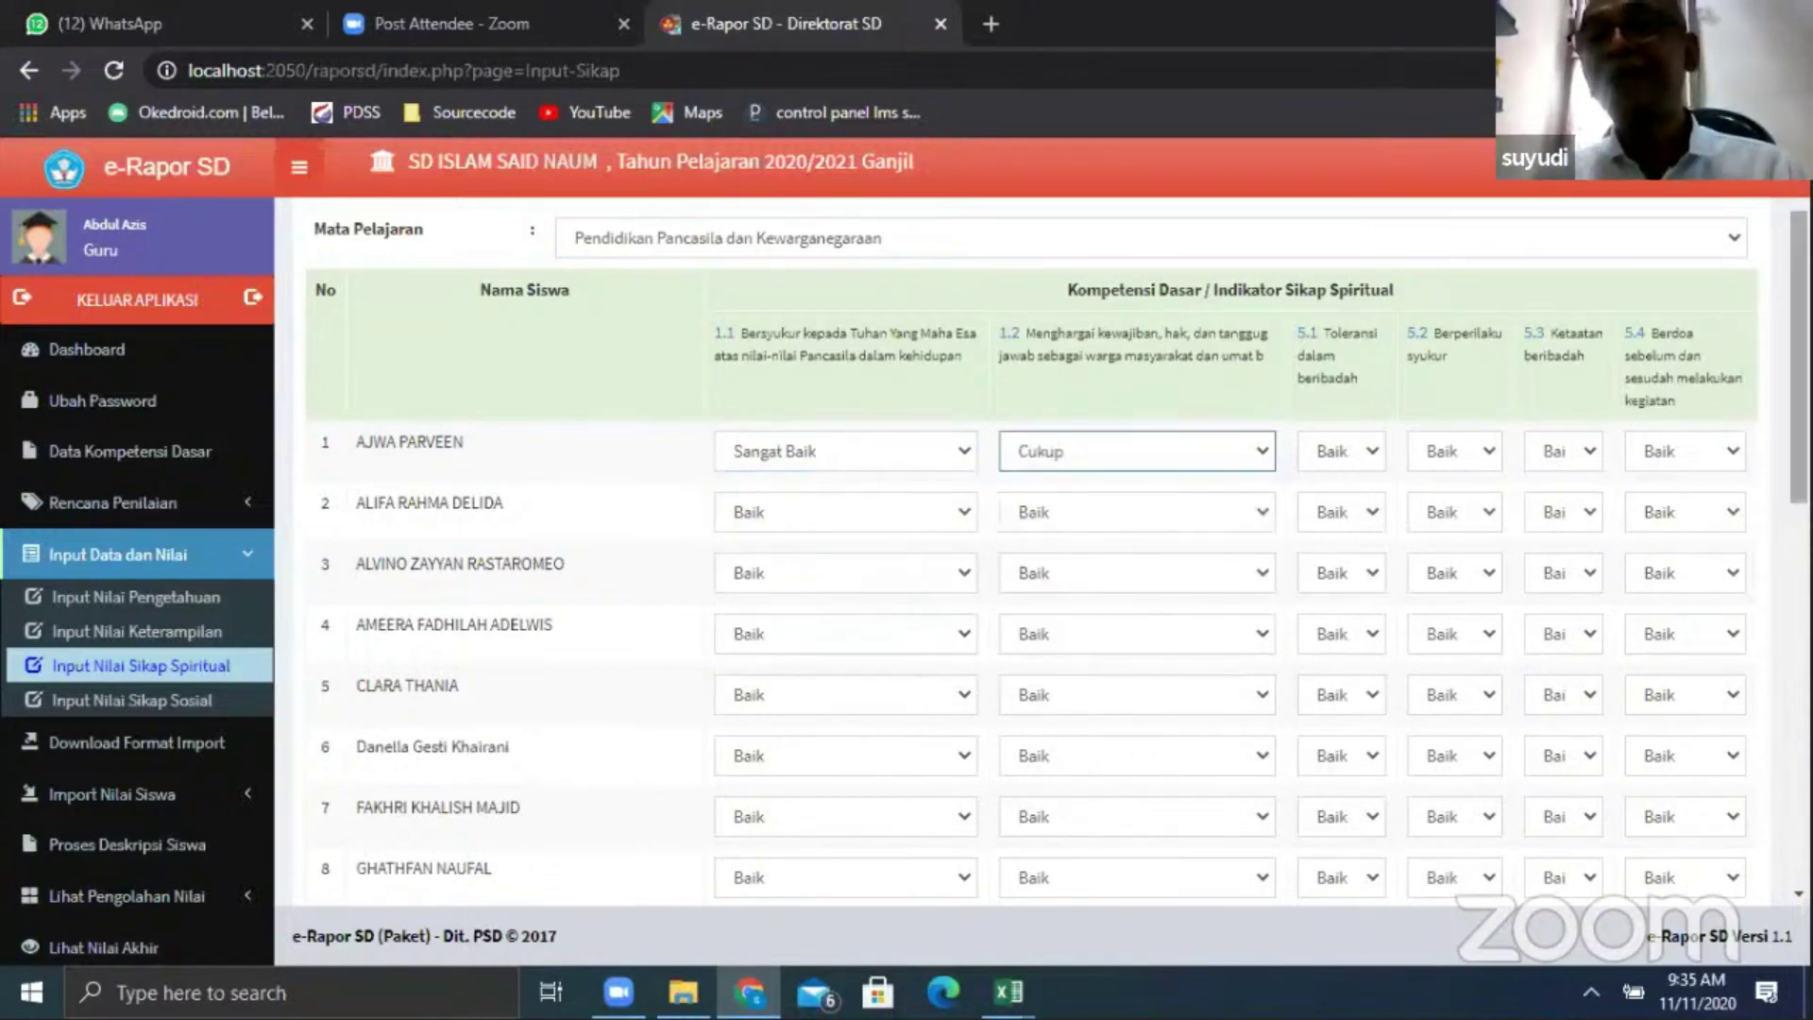
{"action": "left_click", "coordinate": [1214, 451]}
{"action": "left_click", "coordinate": [1157, 574]}
{"action": "left_click_drag", "start_coordinate": [1798, 396], "coordinate": [1799, 779]}
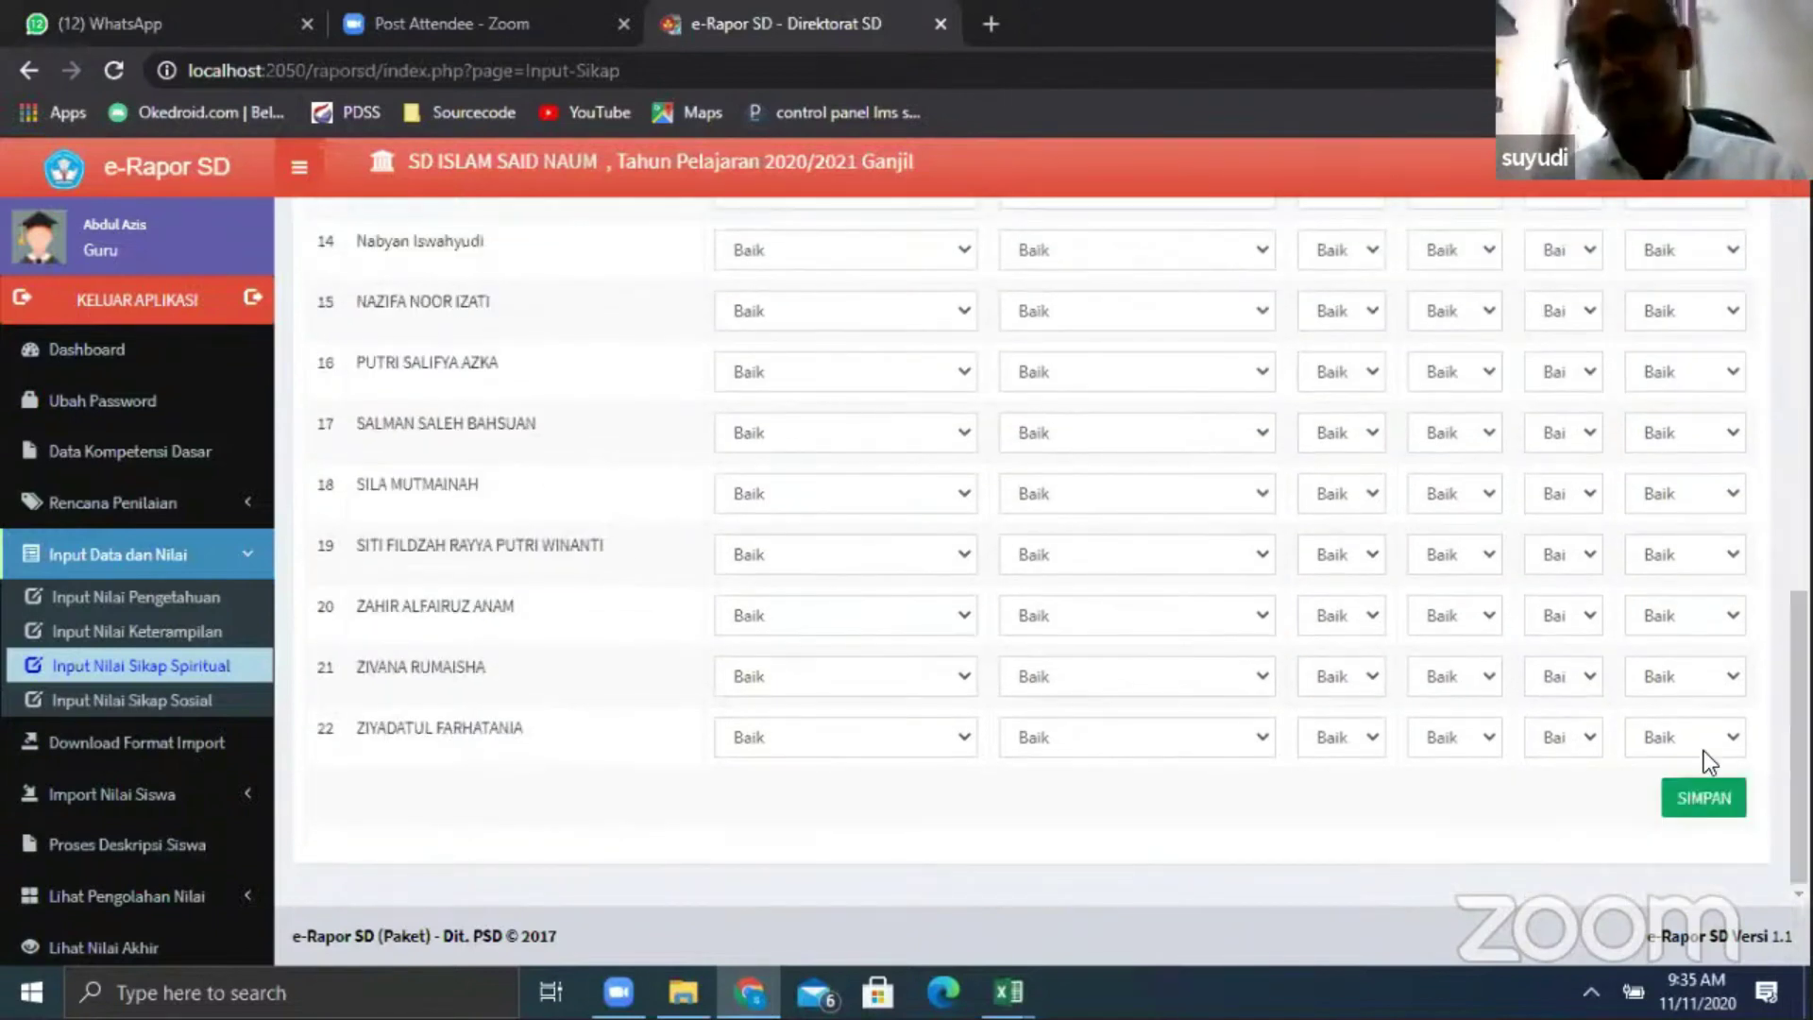
{"action": "left_click", "coordinate": [1673, 790]}
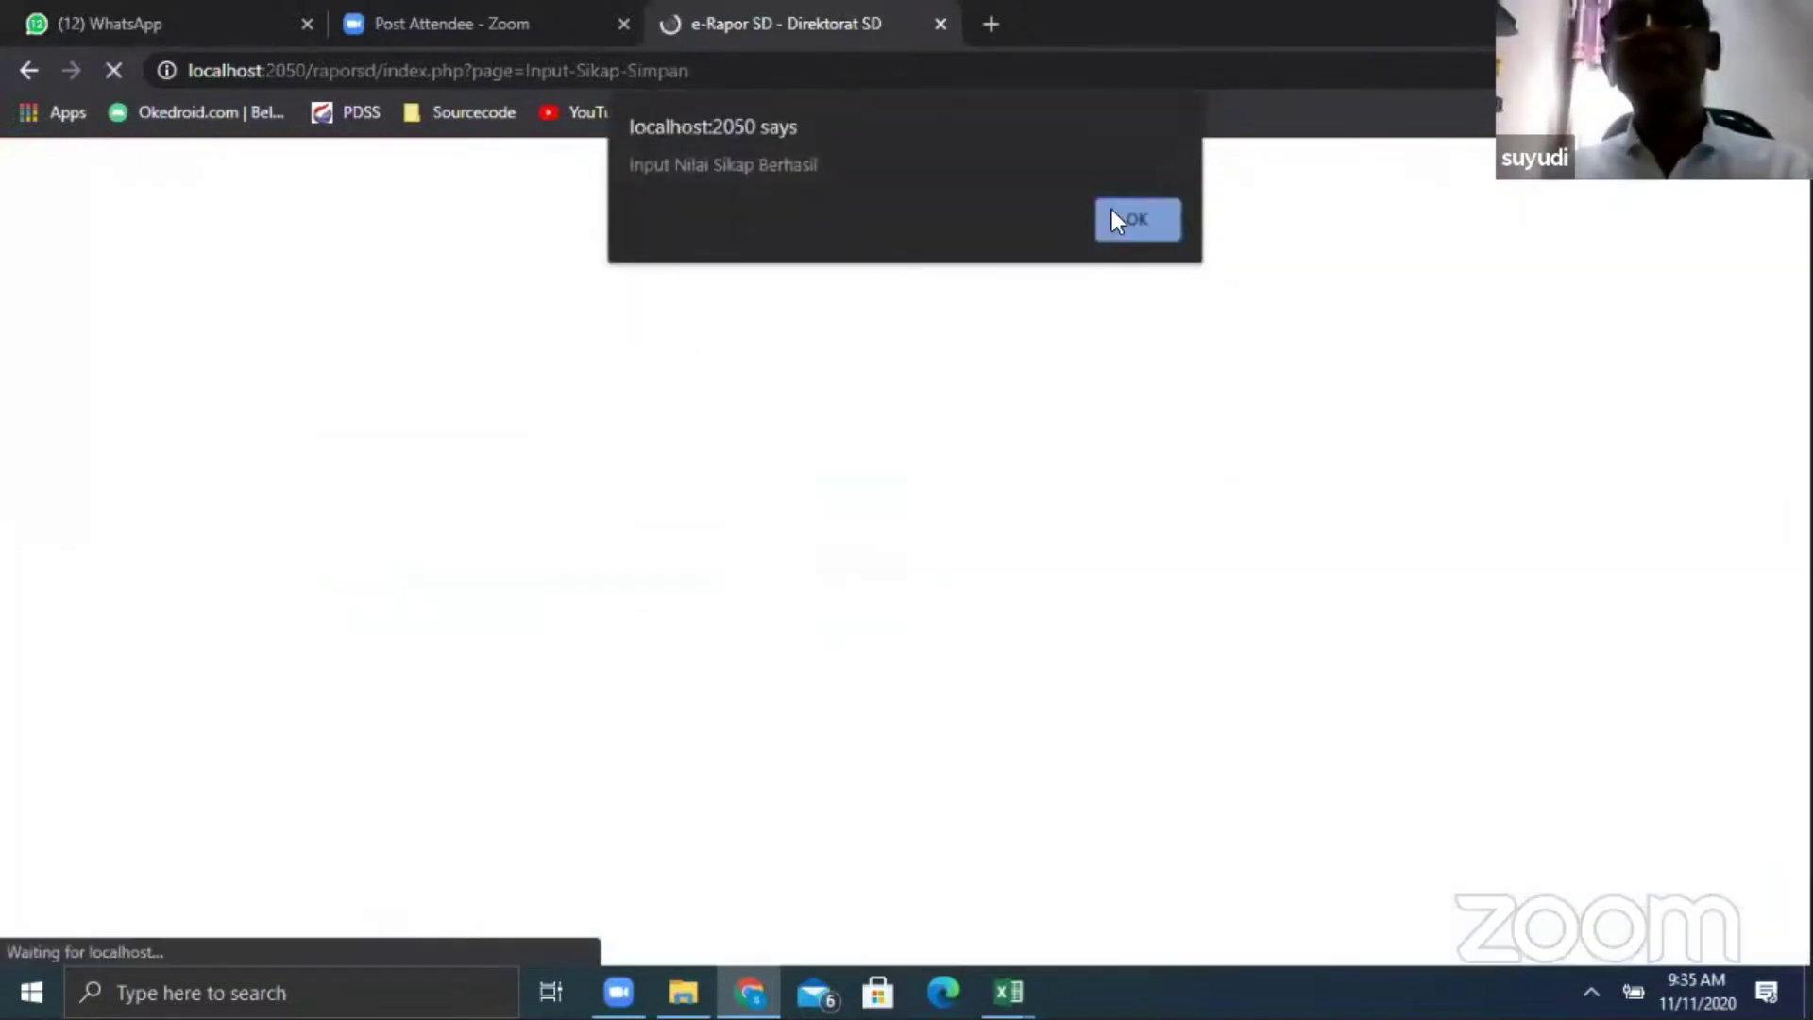
{"action": "left_click", "coordinate": [1114, 217]}
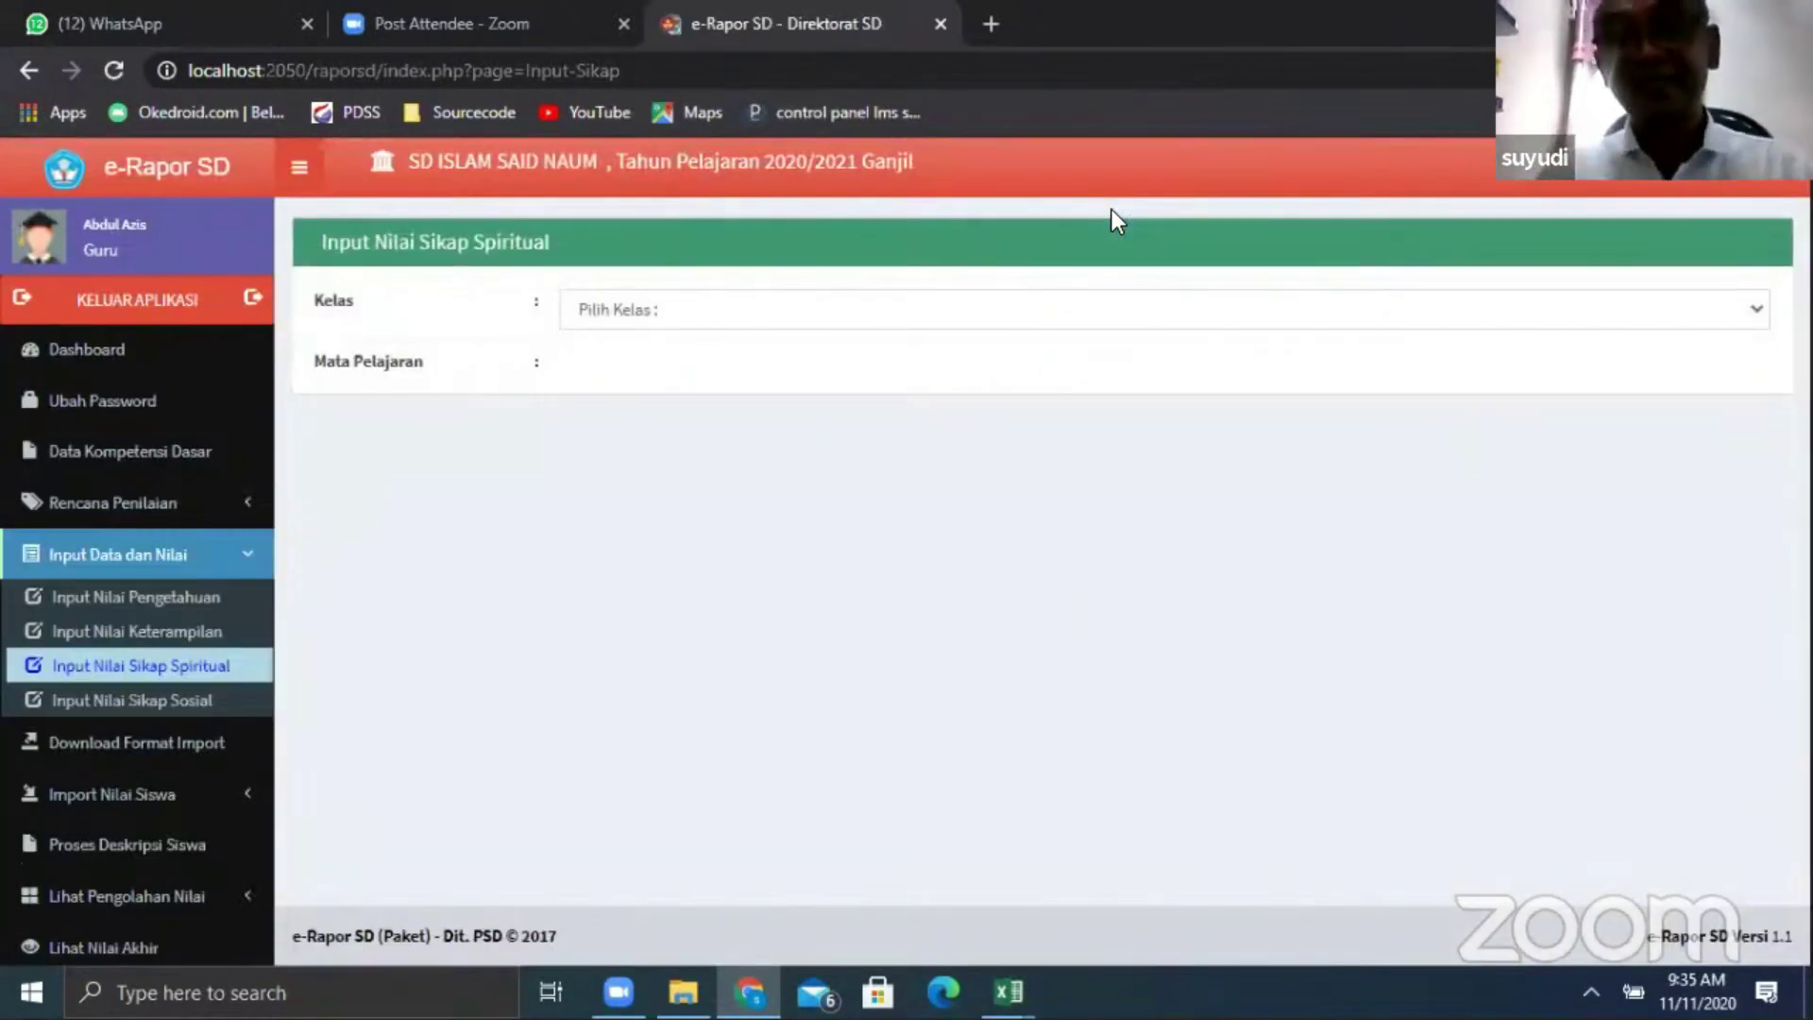
Reload the spiritual attitude scores for Kelas 5 A, Pendidikan Pancasila dan Kewarganegaraan, and check the saved ratings
{"action": "left_click", "coordinate": [825, 307]}
{"action": "left_click", "coordinate": [795, 394]}
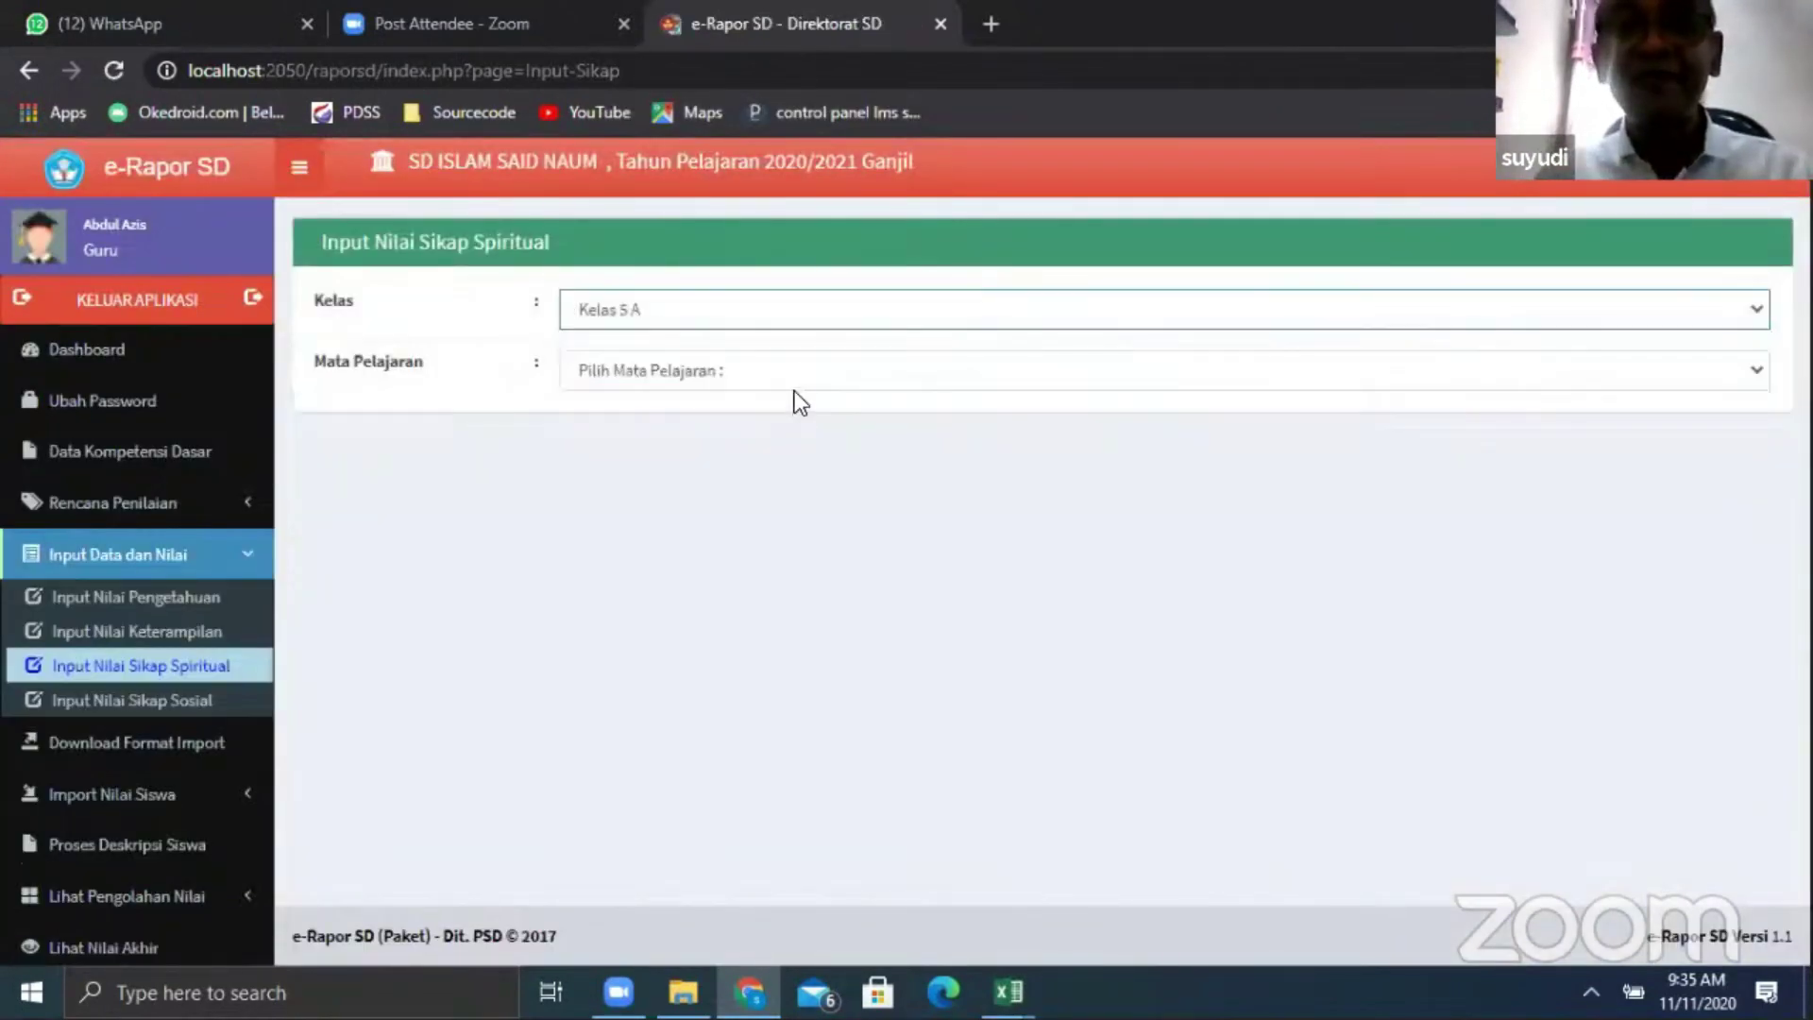
{"action": "left_click", "coordinate": [796, 372]}
{"action": "left_click", "coordinate": [781, 688]}
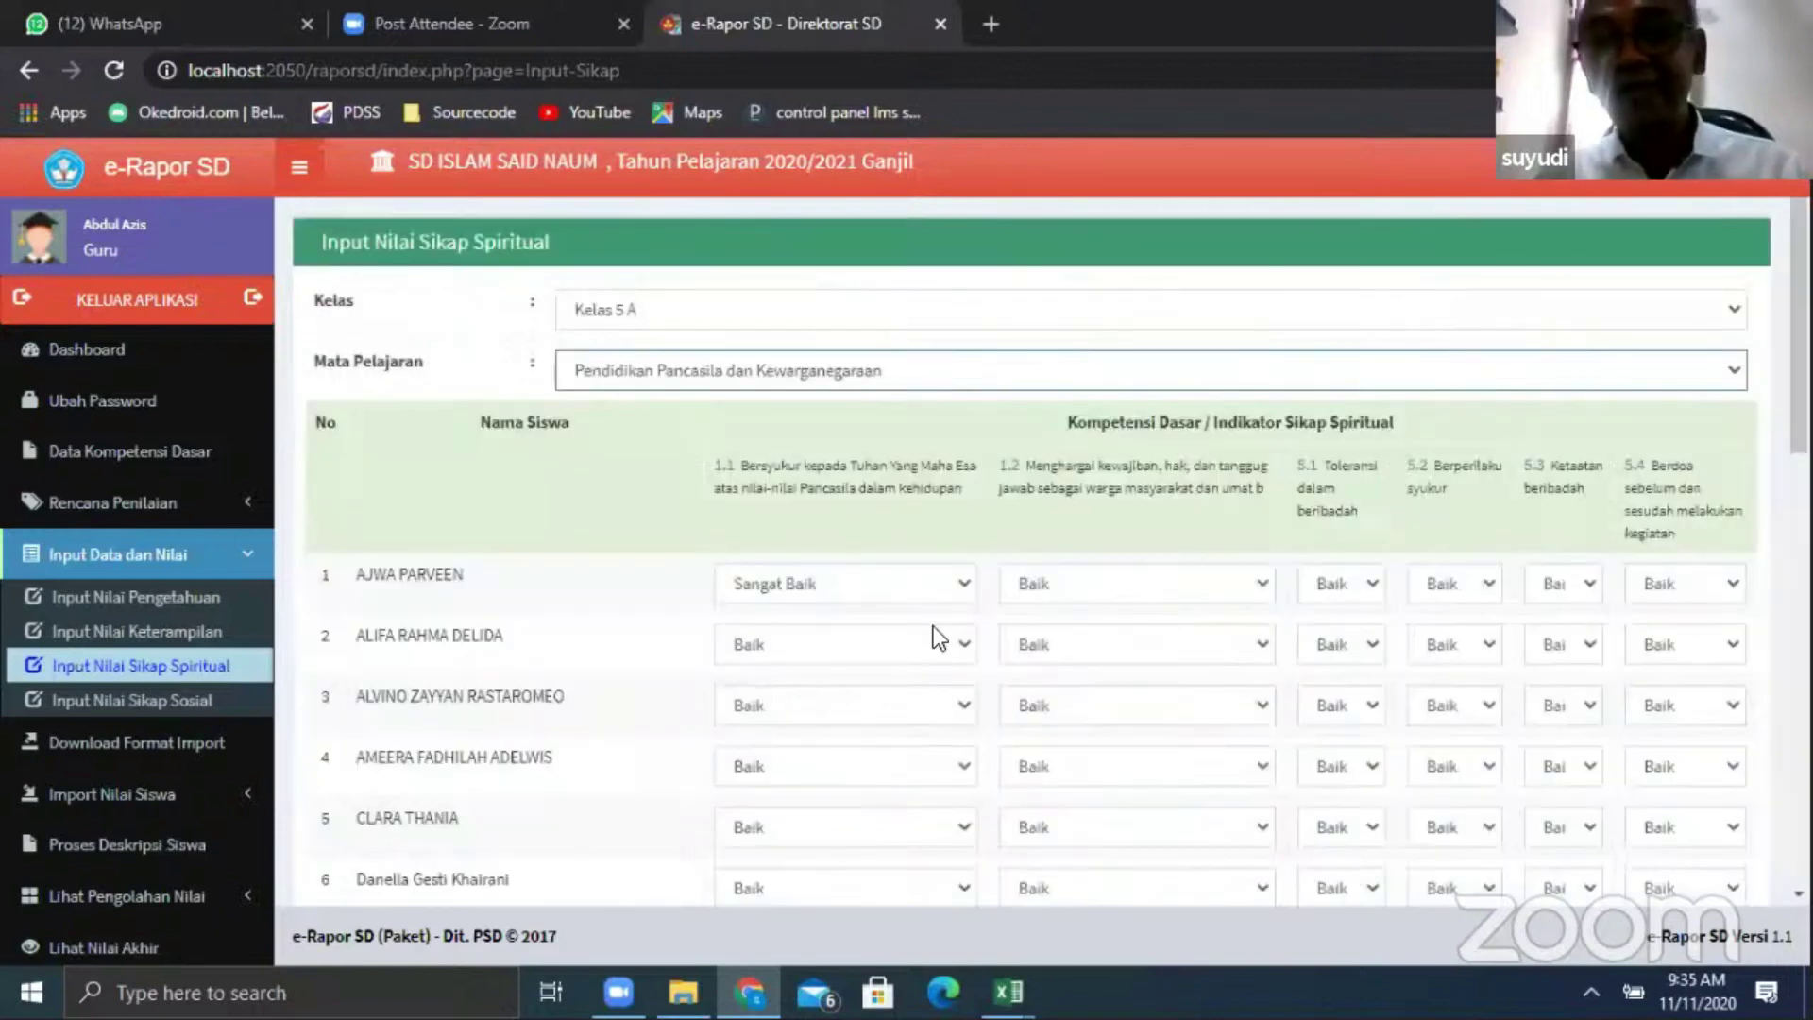
{"action": "scroll", "coordinate": [778, 440], "scroll_direction": "down", "scroll_amount": 1}
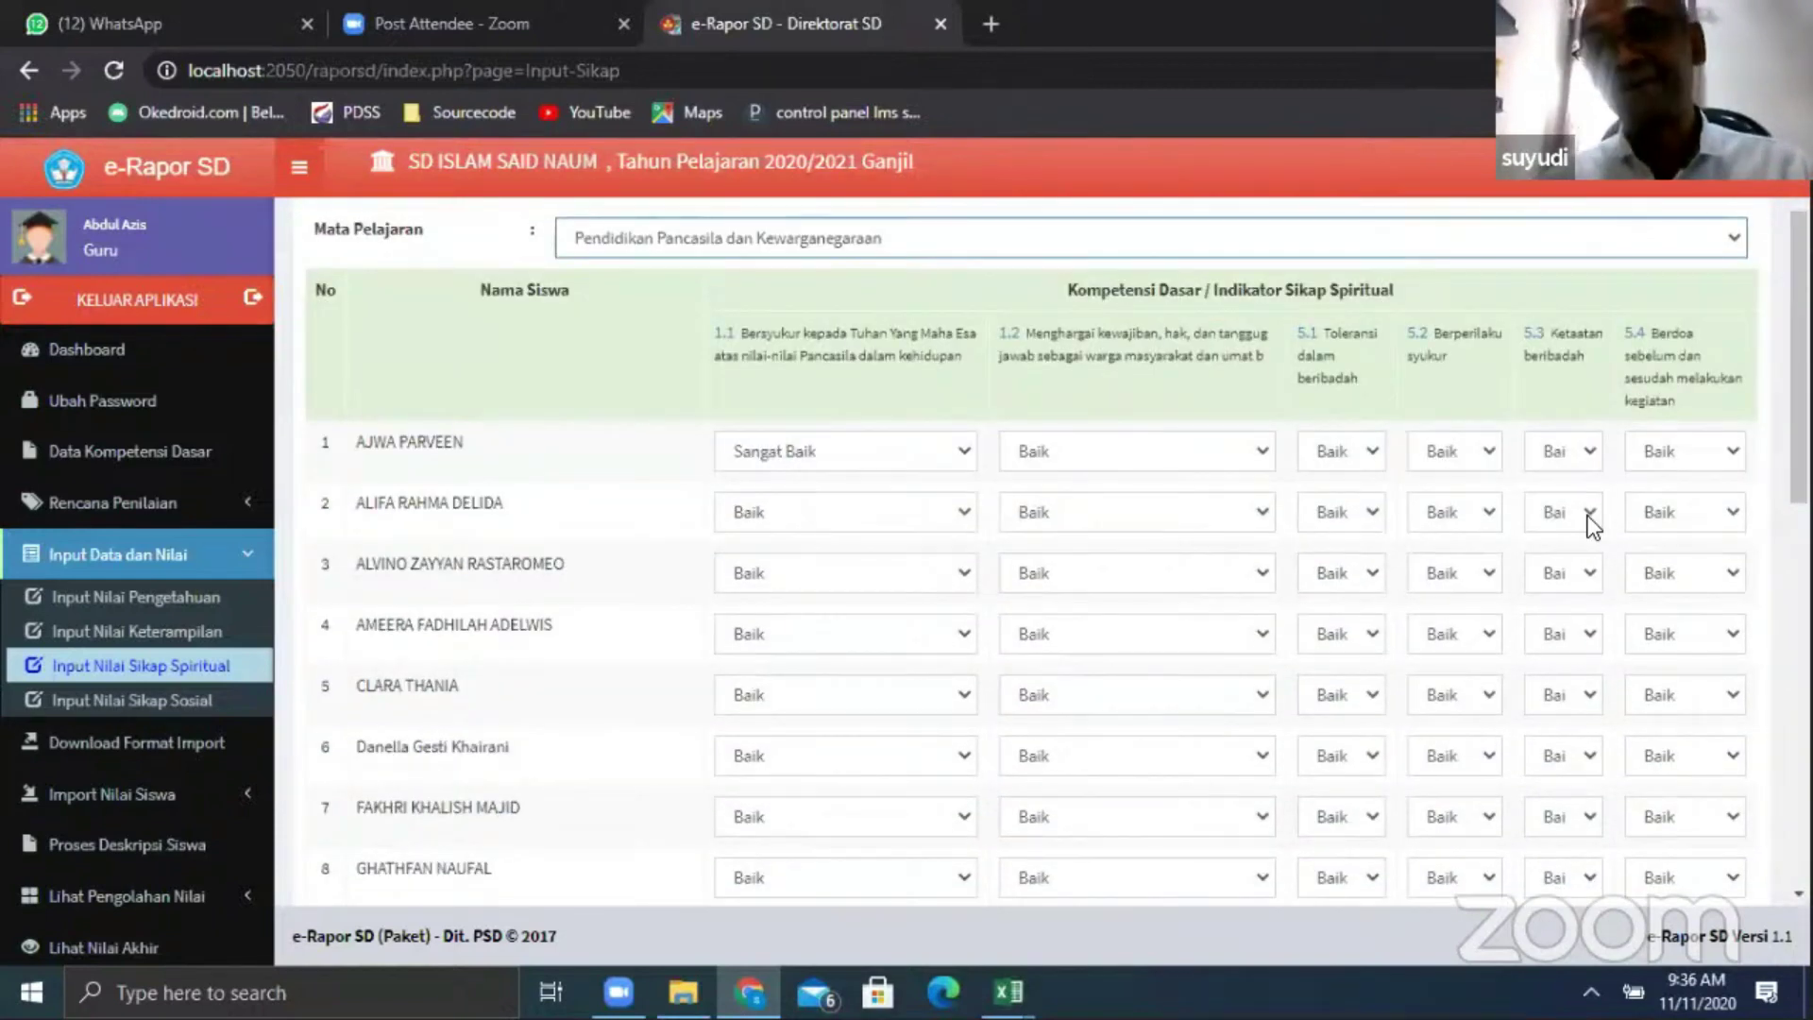
{"action": "scroll", "coordinate": [791, 470], "scroll_direction": "up", "scroll_amount": 1}
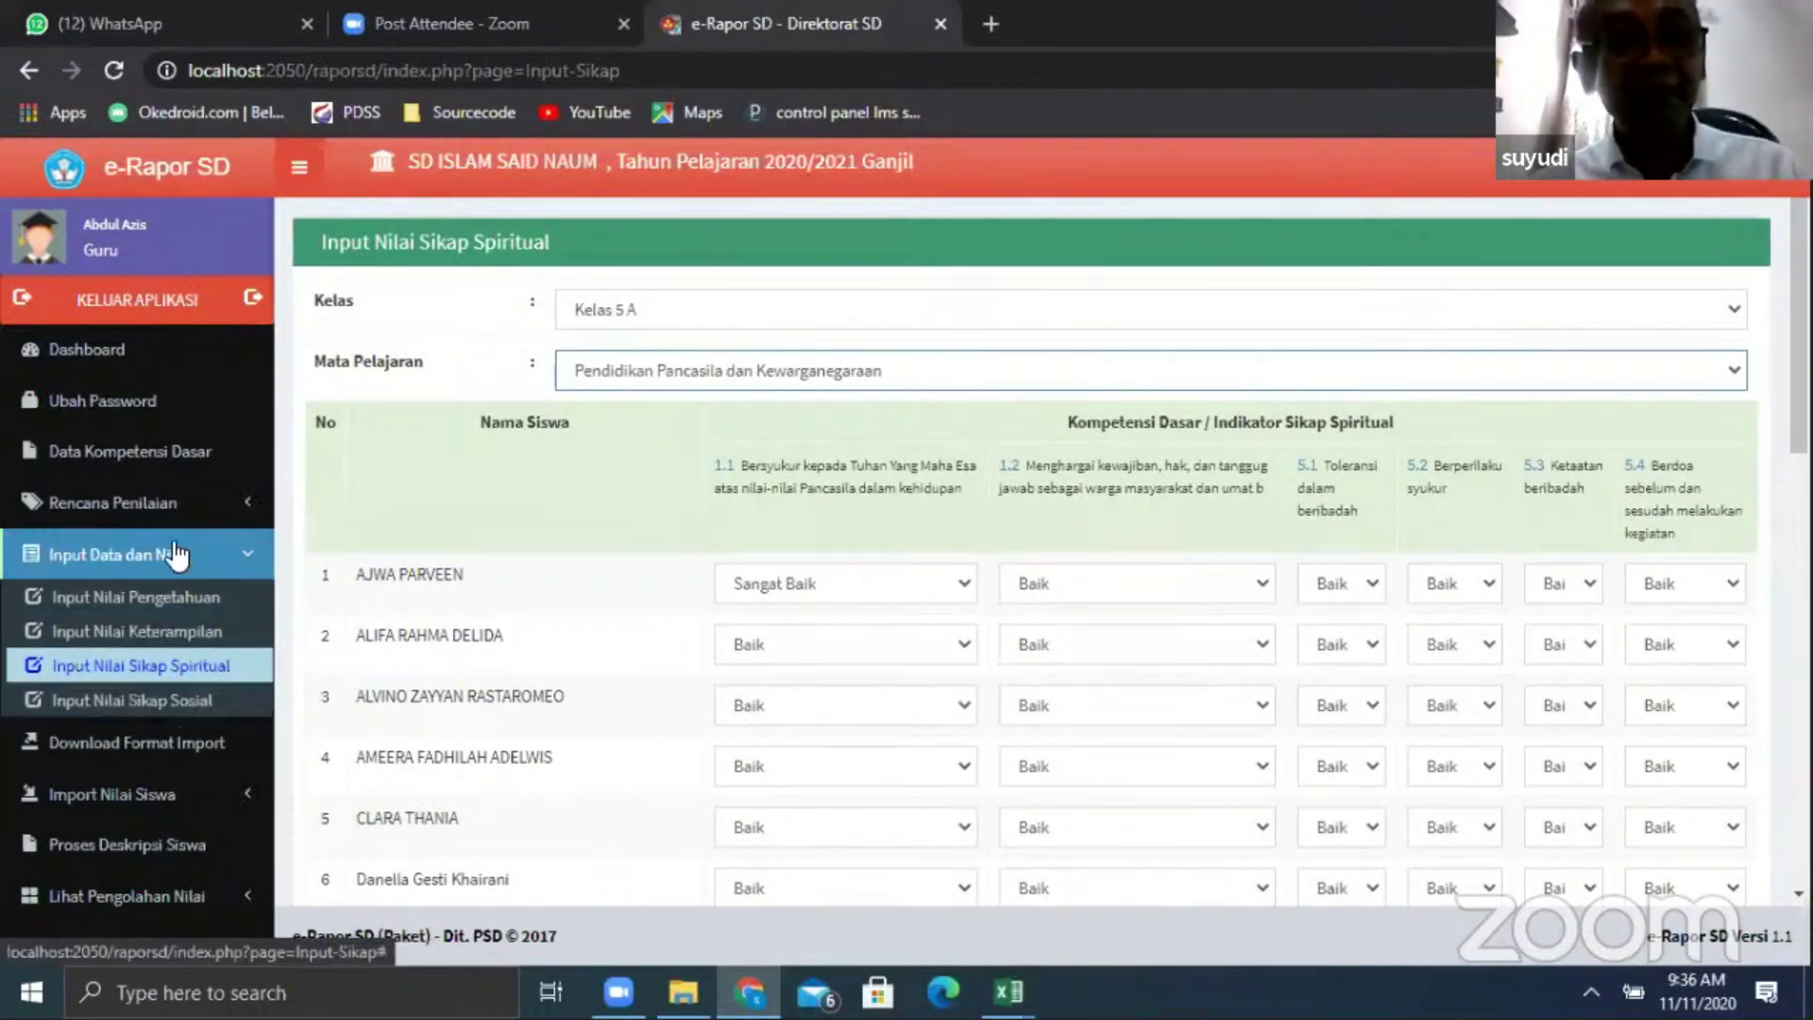
Process the student descriptions for Kelas 5 A, Pendidikan Pancasila dan Kewarganegaraan, and read the page's response
{"action": "left_click", "coordinate": [76, 510]}
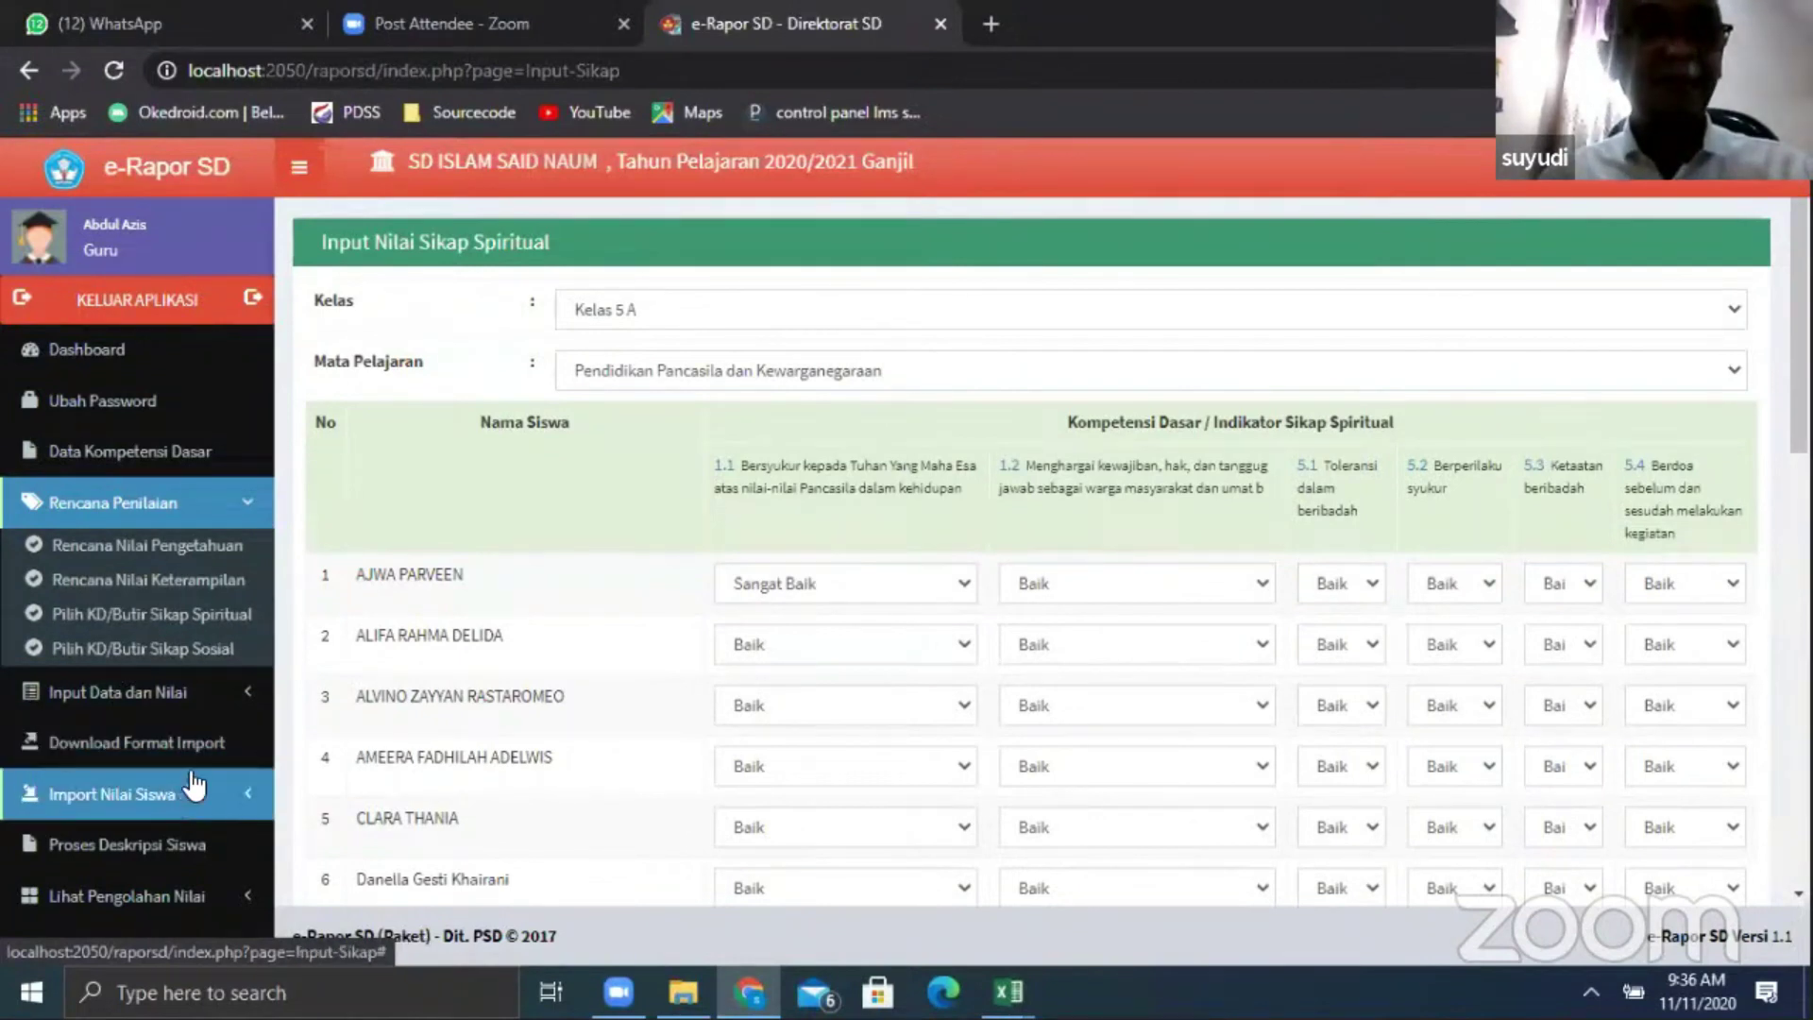
{"action": "left_click", "coordinate": [176, 850]}
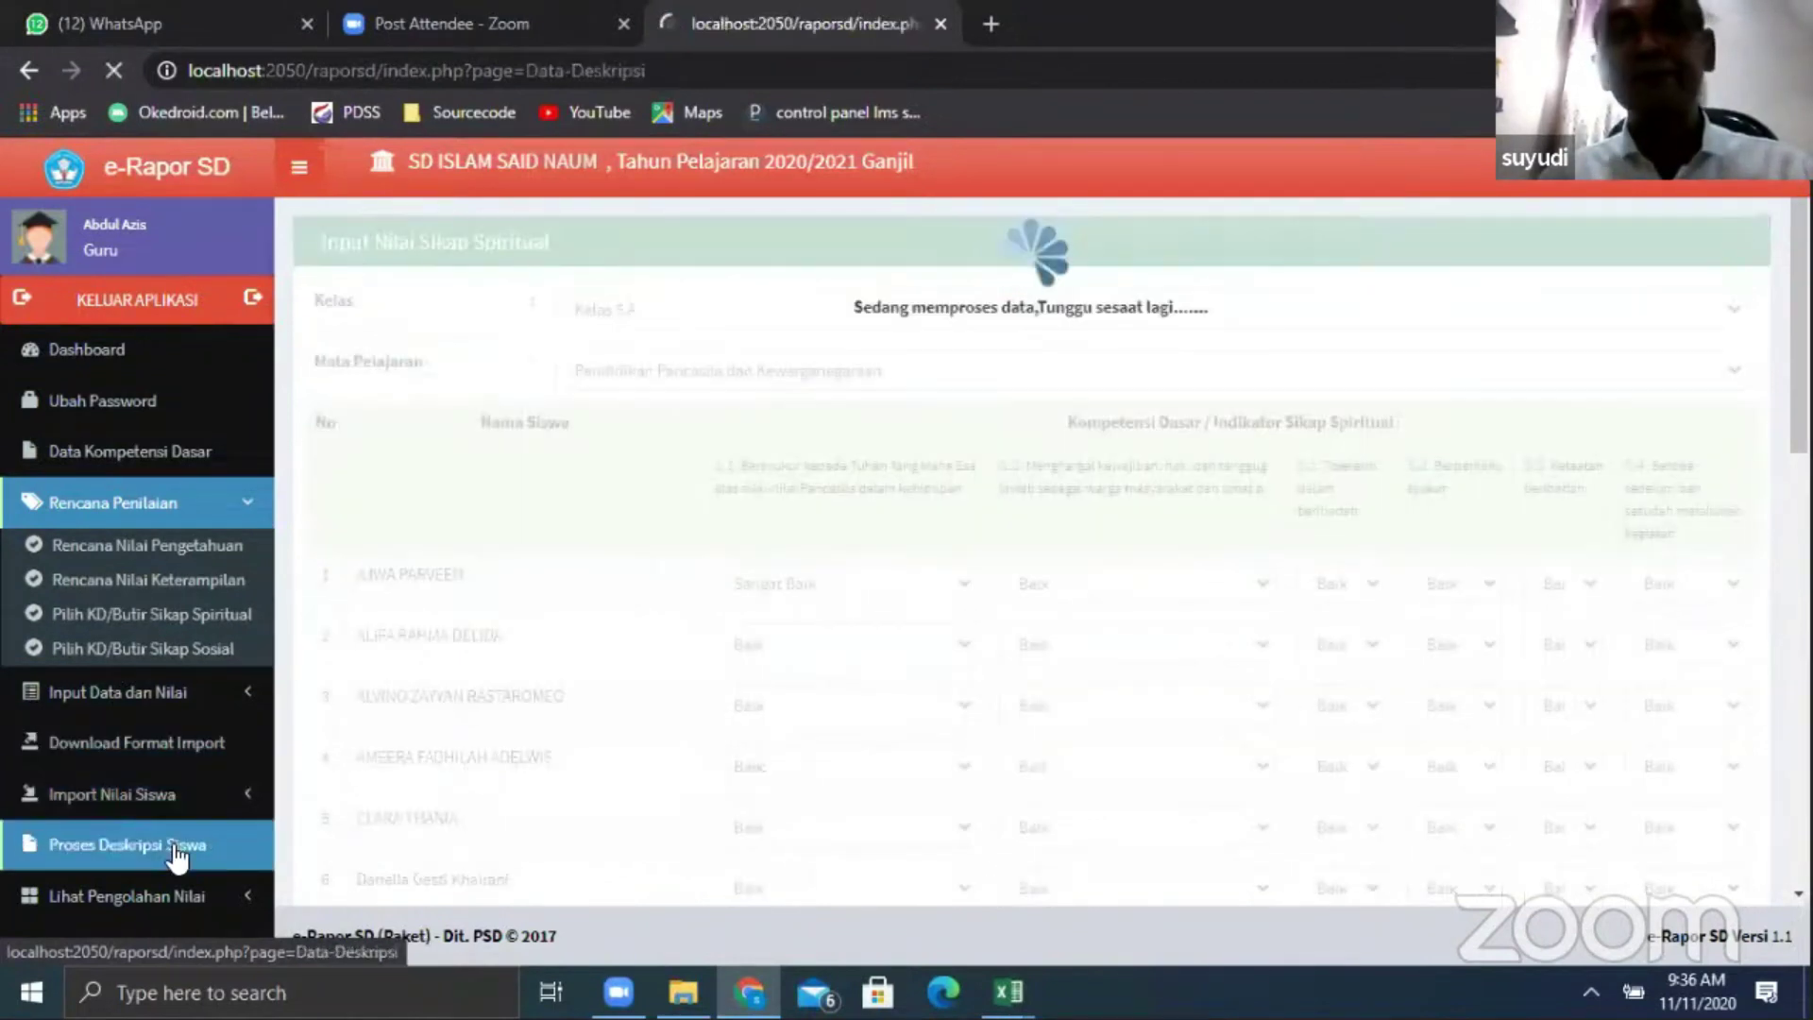
{"action": "left_click", "coordinate": [734, 312]}
{"action": "left_click", "coordinate": [701, 398]}
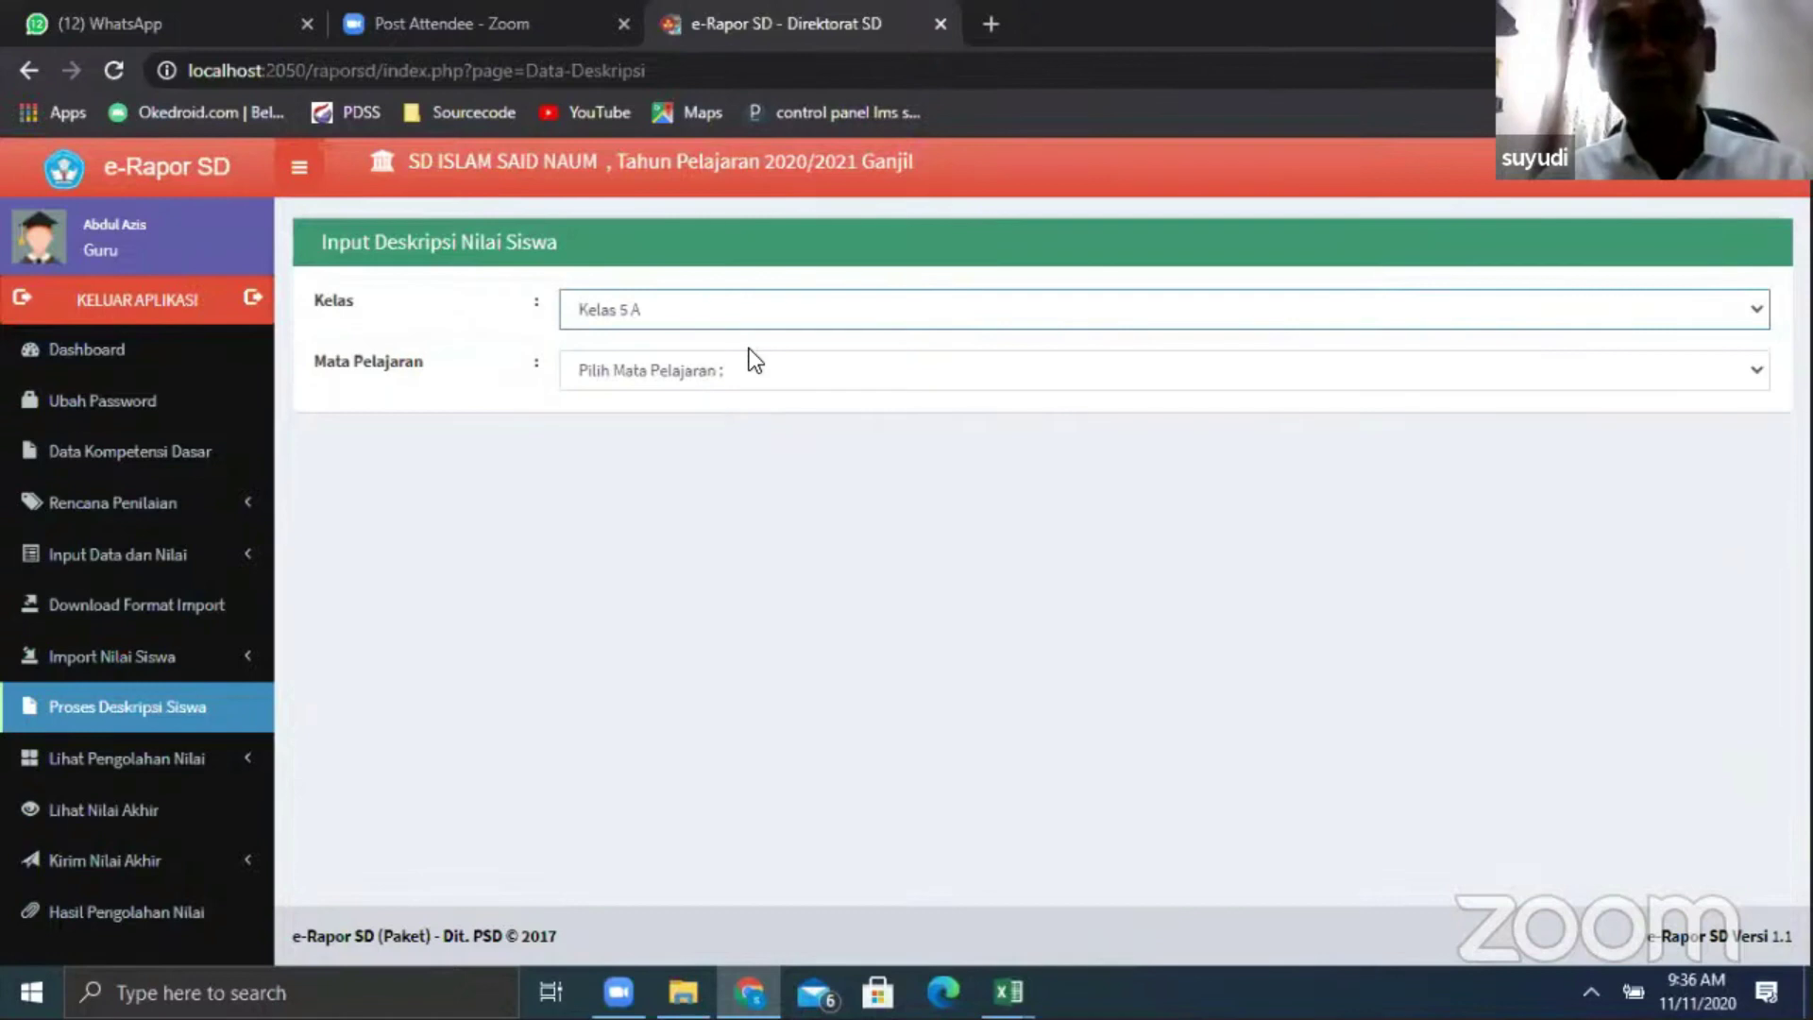
{"action": "left_click", "coordinate": [765, 380]}
{"action": "left_click", "coordinate": [757, 664]}
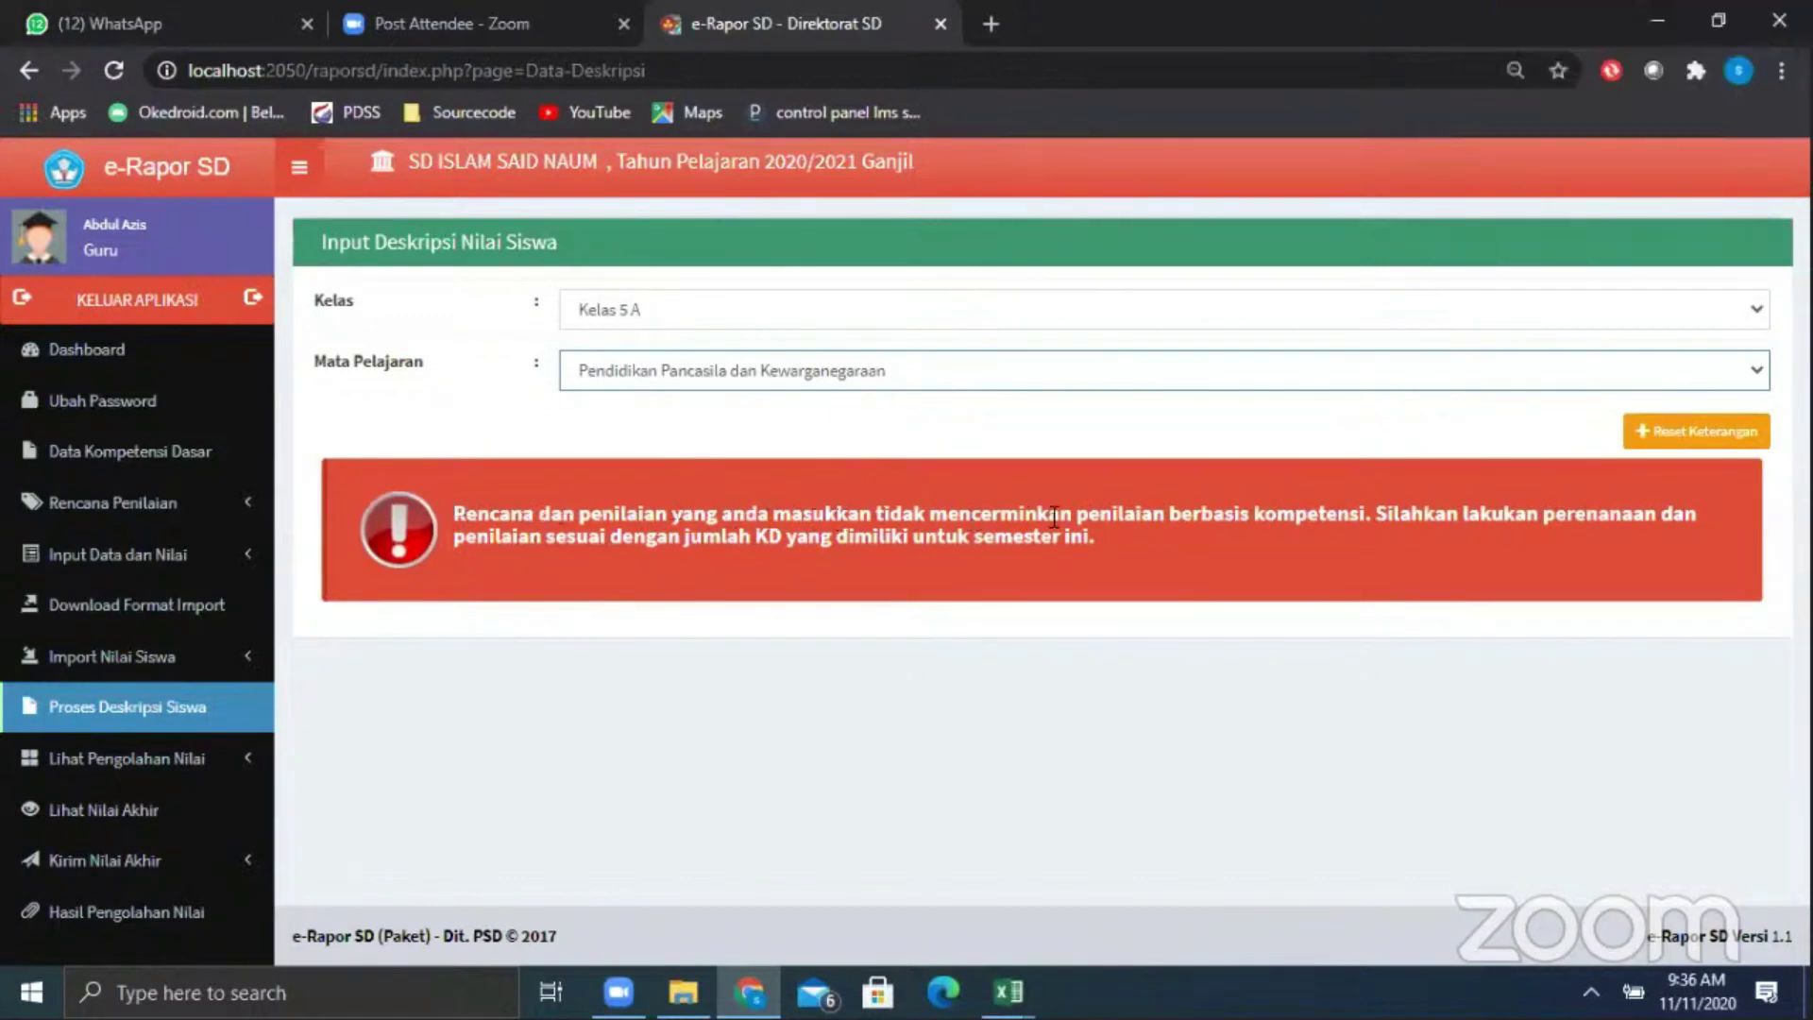
{"action": "left_click_drag", "start_coordinate": [1366, 510], "coordinate": [474, 499]}
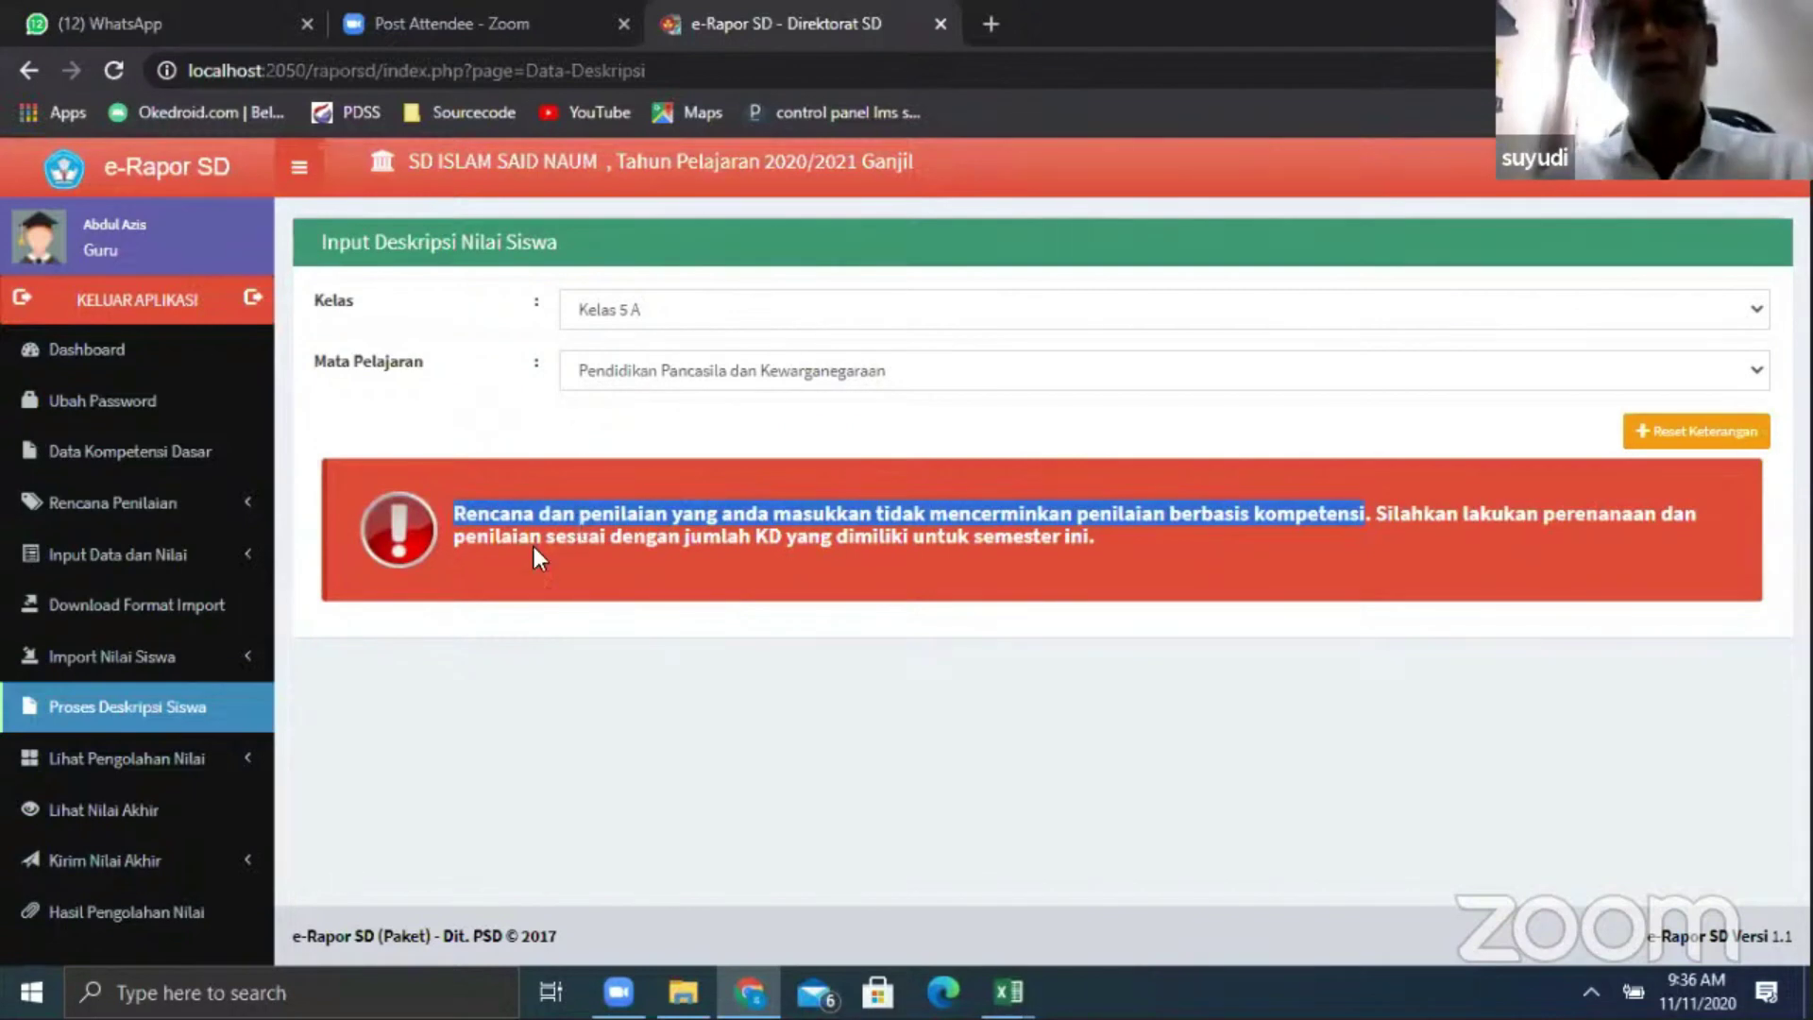
Check the Keterampilan assessment plan for Kelas 5 A and Pendidikan Pancasila dan Kewarganegaraan
{"action": "left_click", "coordinate": [123, 502]}
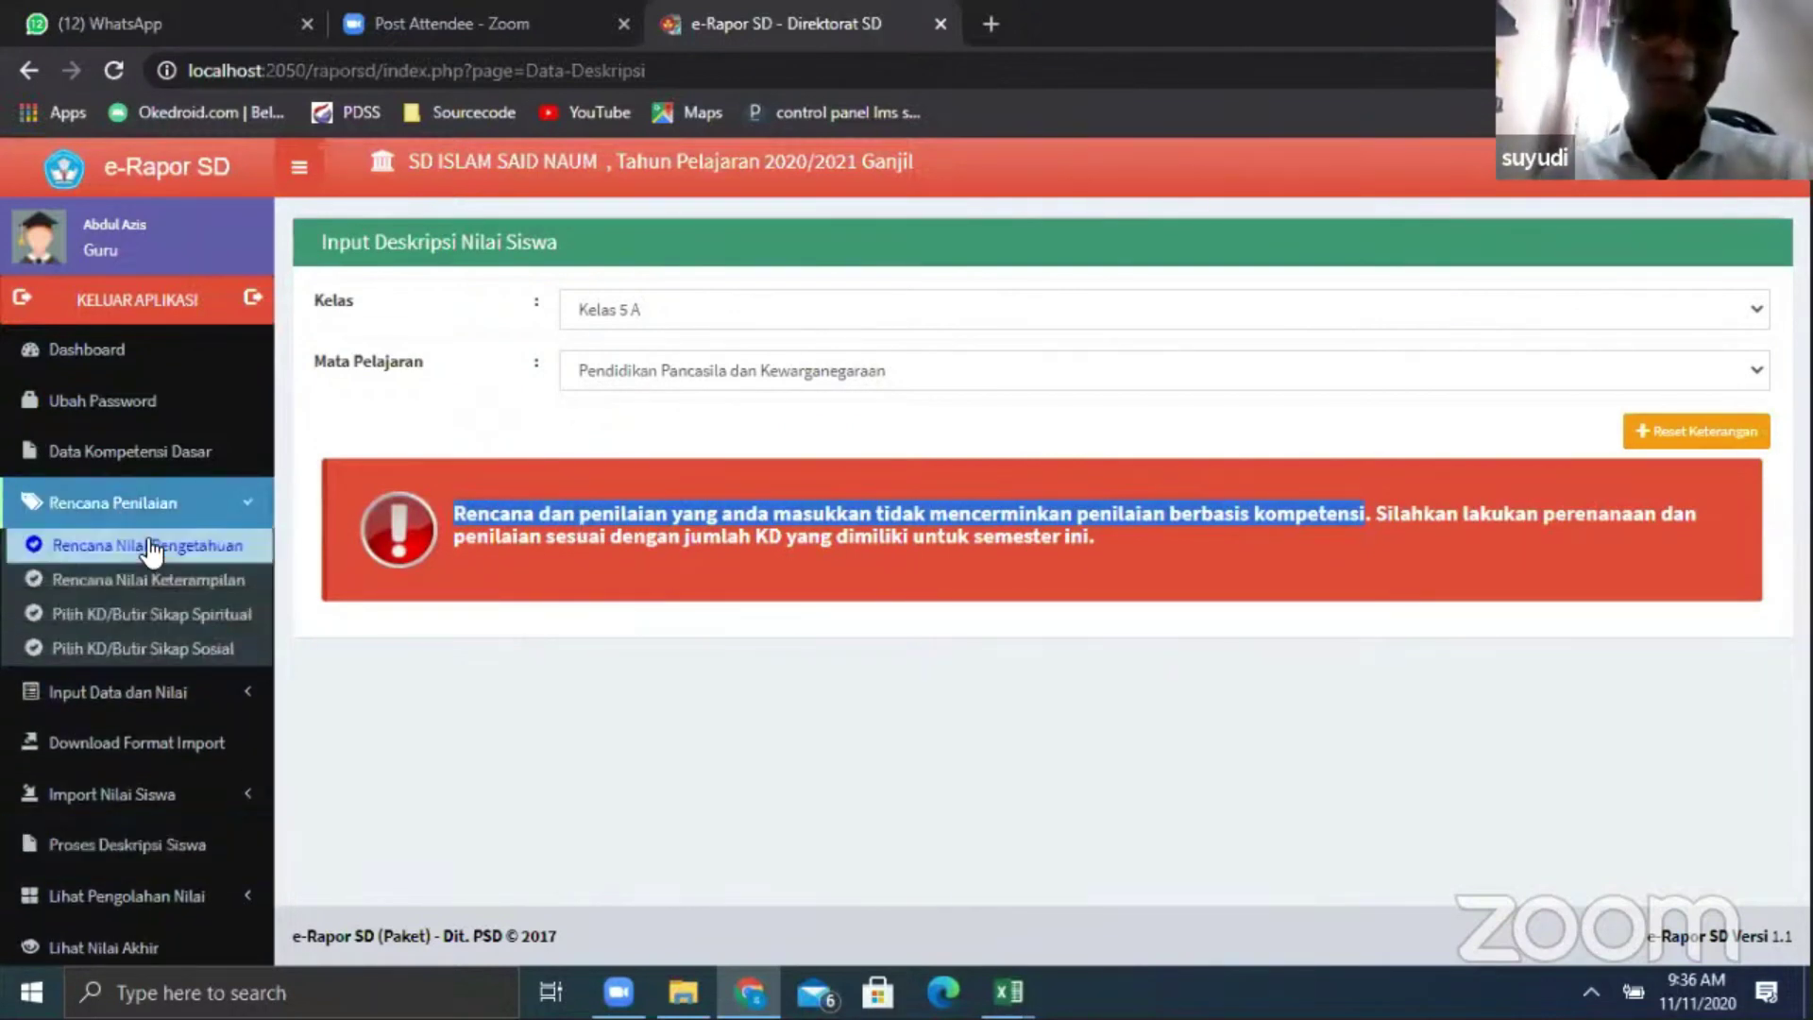
{"action": "left_click", "coordinate": [151, 551]}
{"action": "left_click", "coordinate": [148, 584]}
{"action": "left_click", "coordinate": [648, 321]}
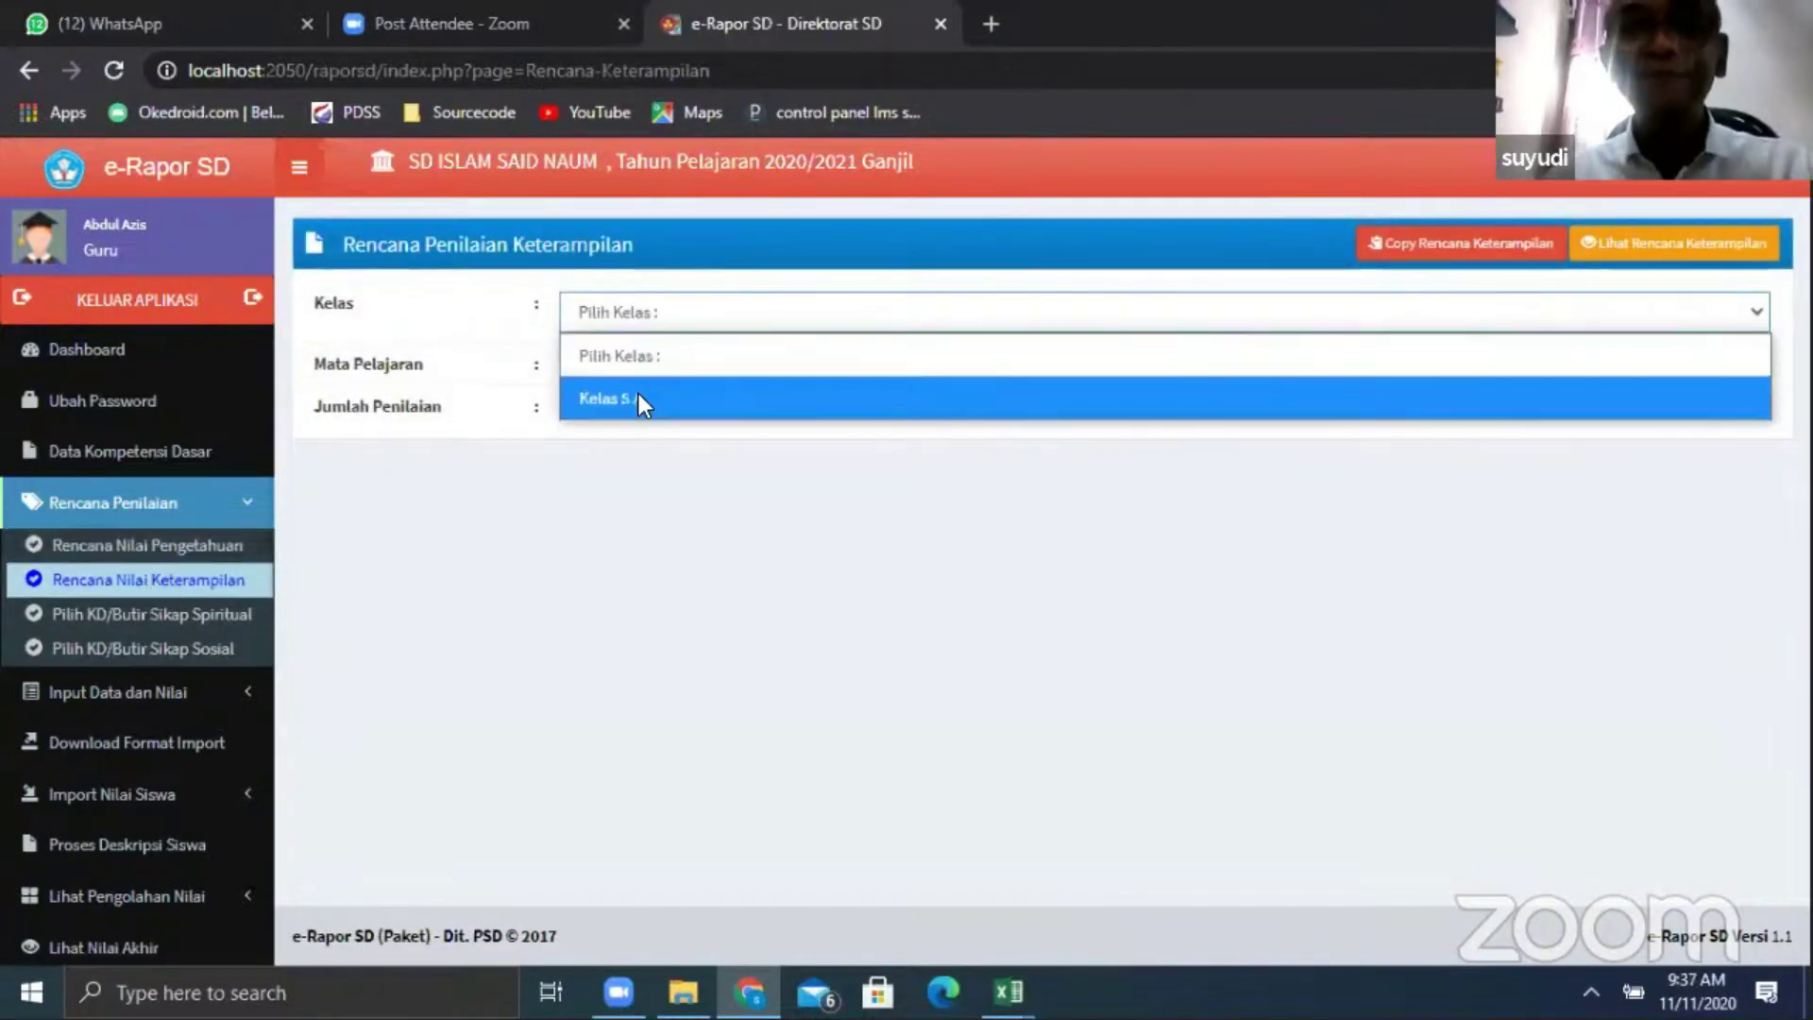
{"action": "left_click", "coordinate": [637, 397]}
{"action": "left_click", "coordinate": [638, 378]}
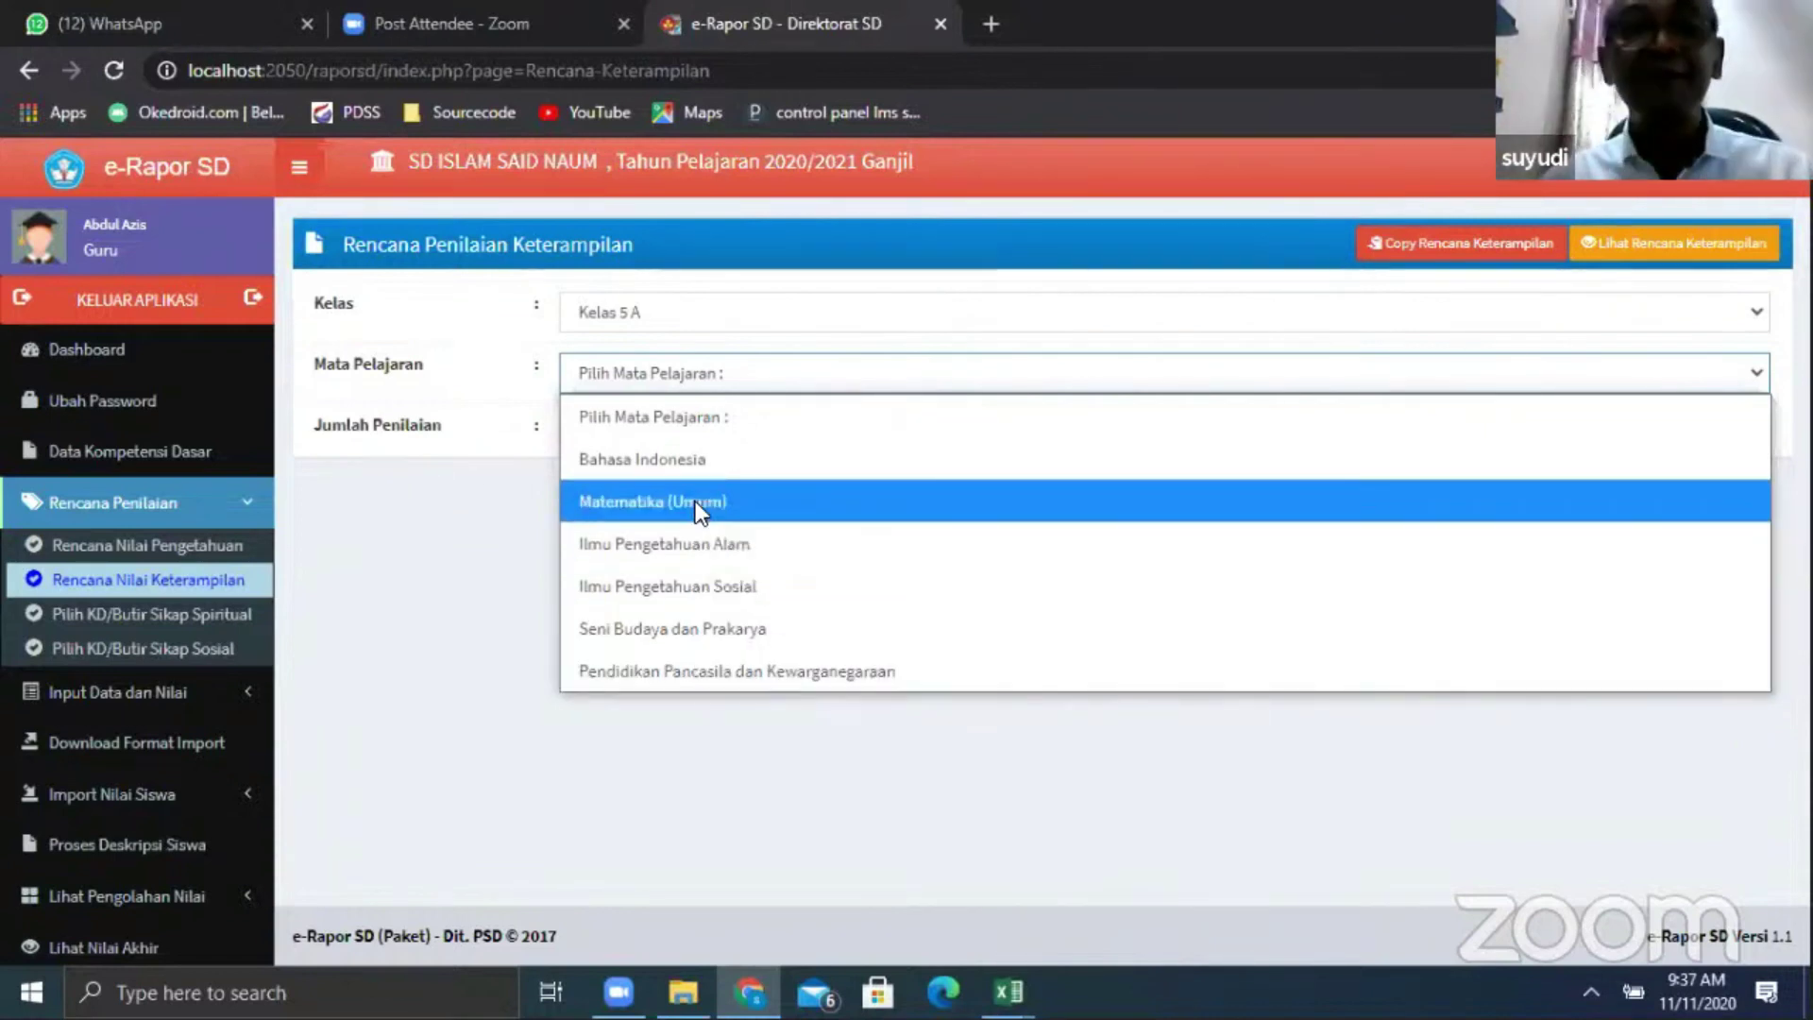
{"action": "left_click", "coordinate": [699, 671]}
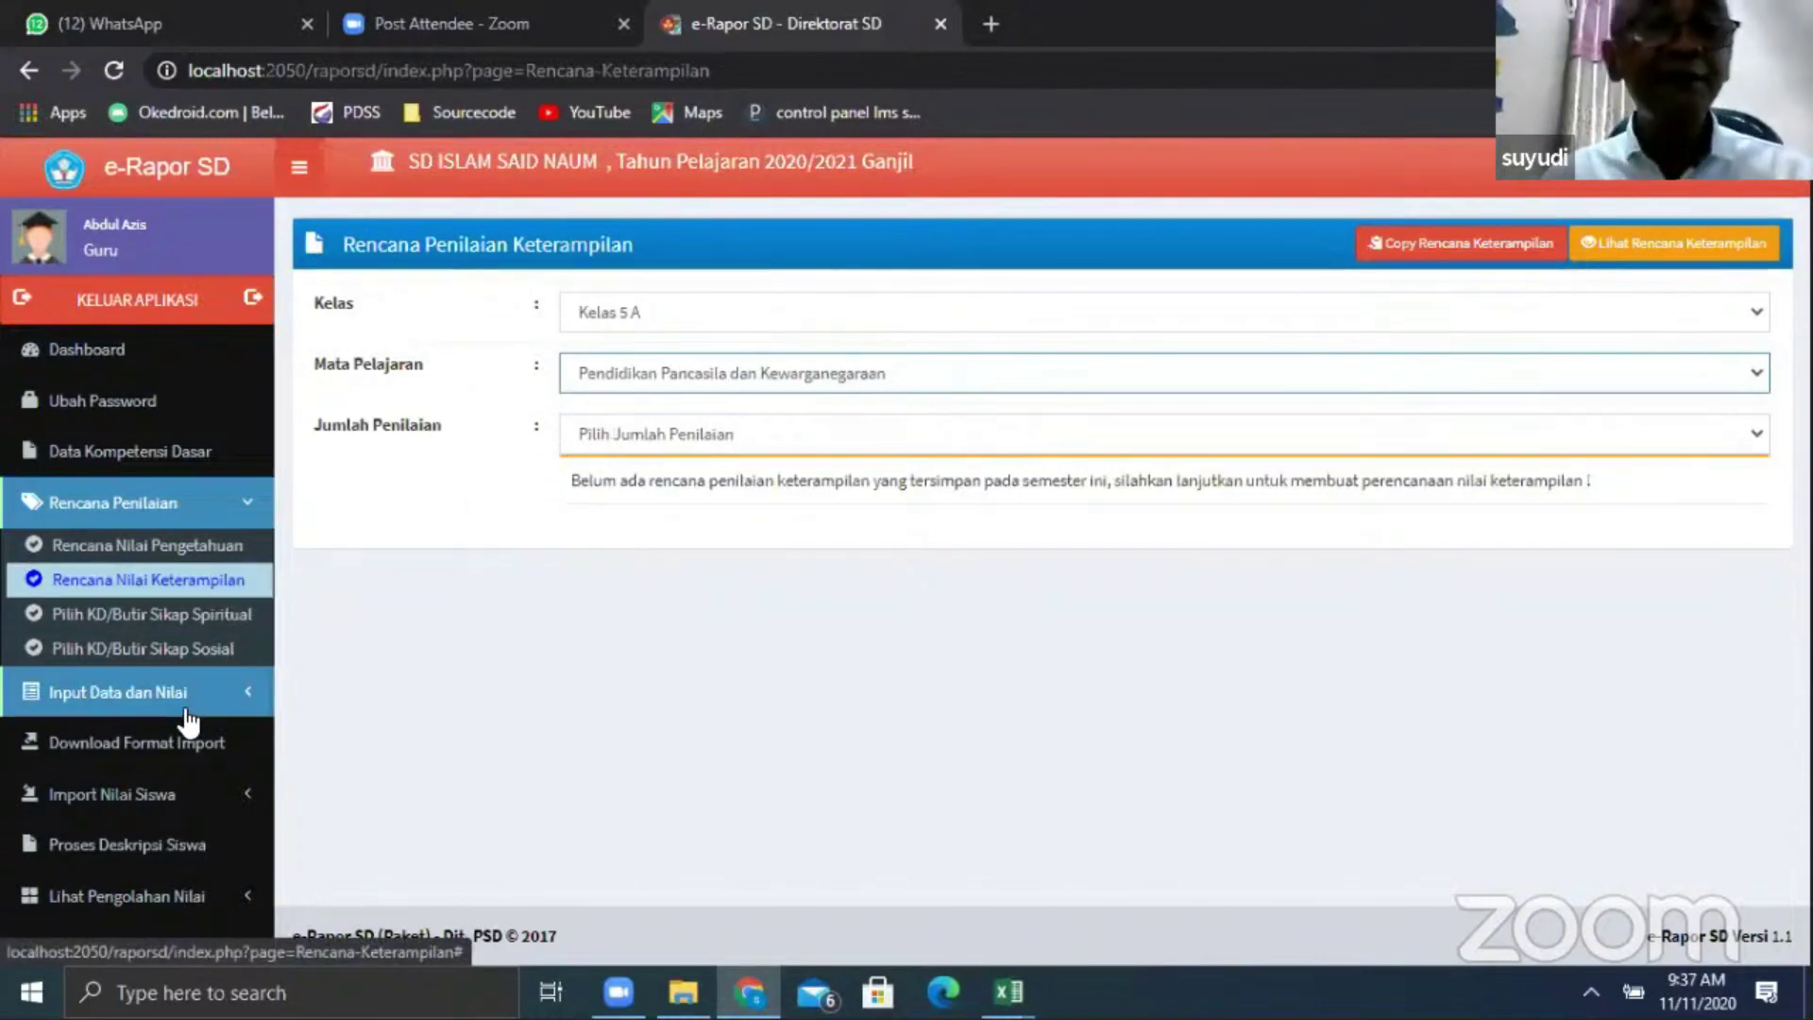
Try to prepare the final scores of Kelas 5 A, Pendidikan Pancasila dan Kewarganegaraan, for sending in Kirim Nilai Akhir
{"action": "scroll", "coordinate": [186, 722], "scroll_direction": "down", "scroll_amount": 2}
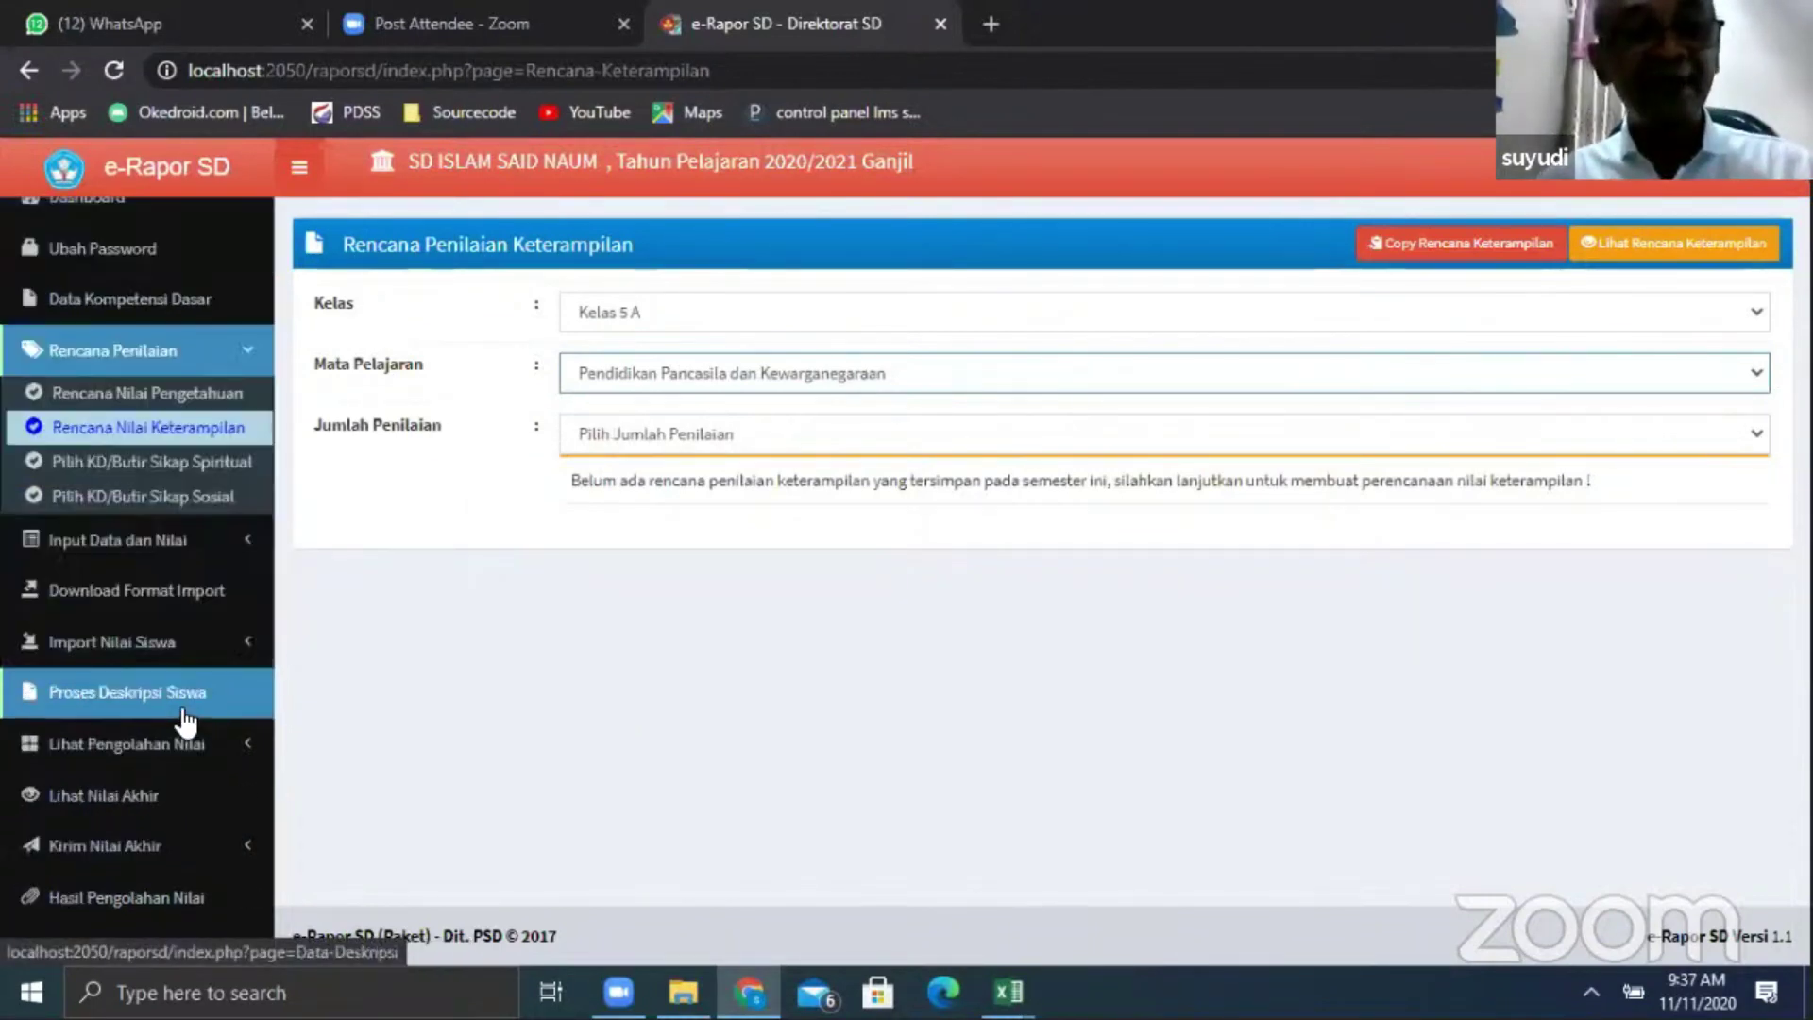
{"action": "left_click", "coordinate": [166, 698]}
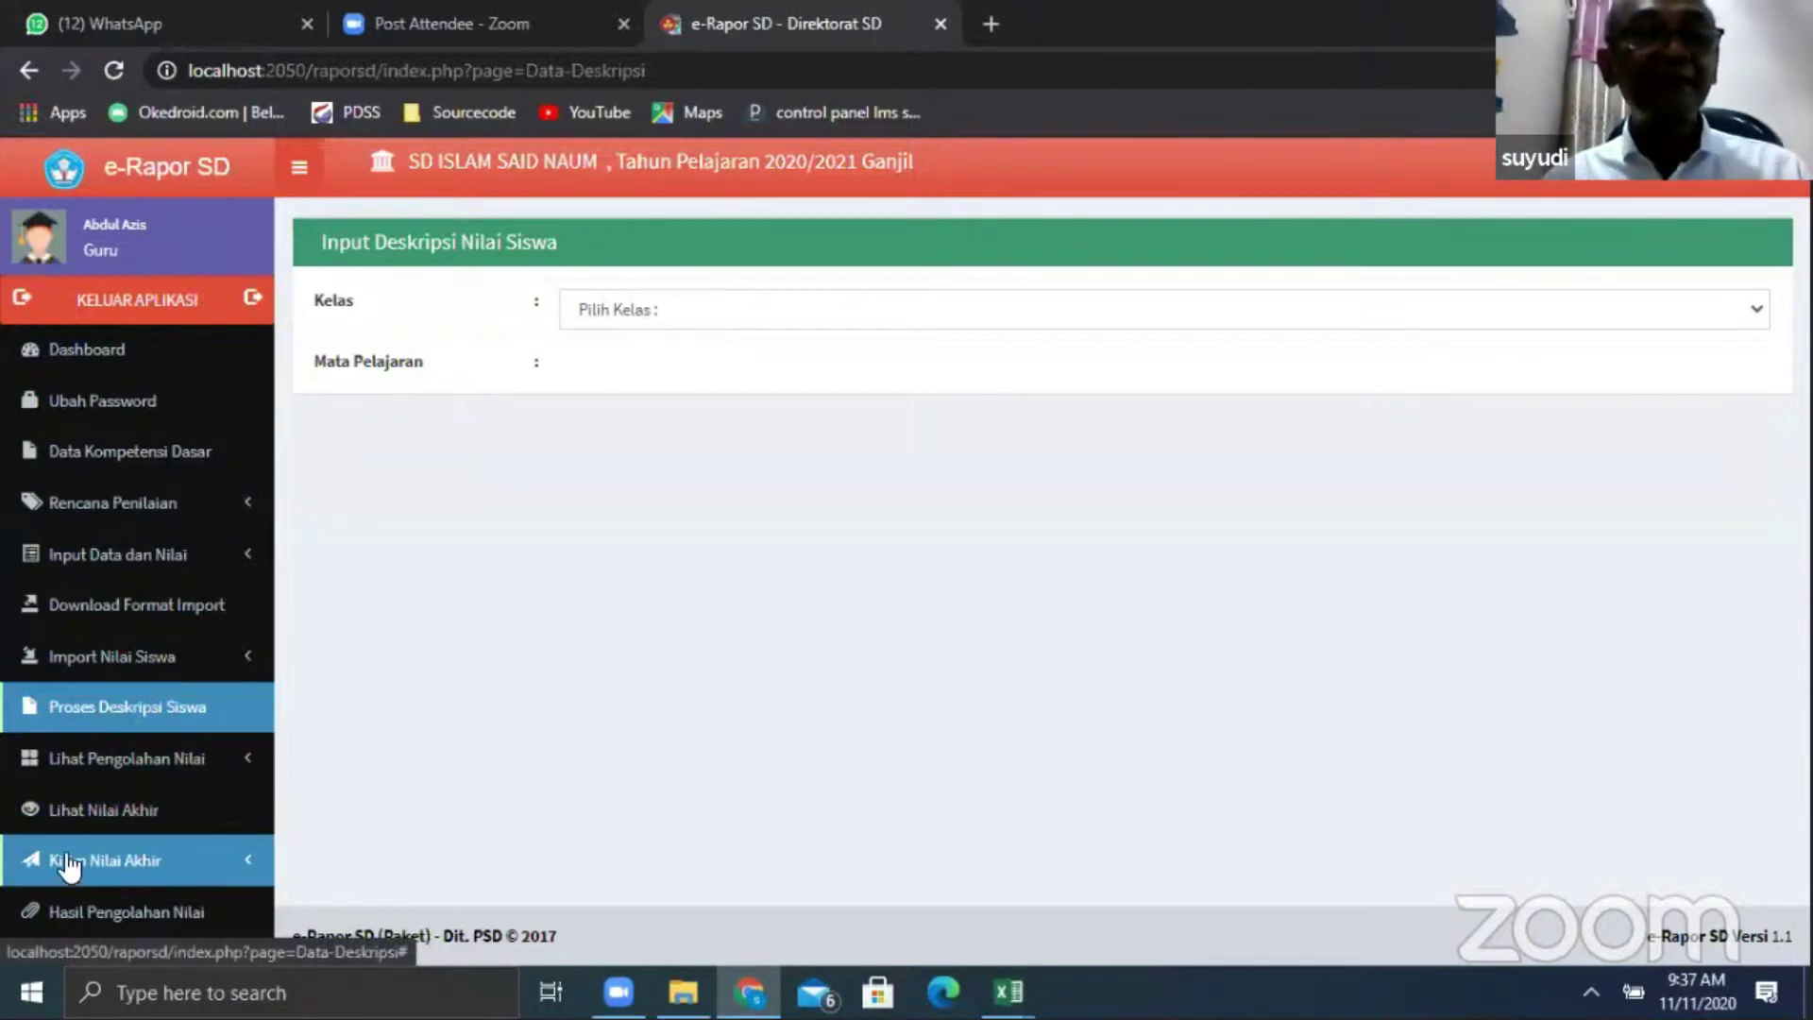
{"action": "left_click", "coordinate": [125, 862]}
{"action": "scroll", "coordinate": [121, 858], "scroll_direction": "down", "scroll_amount": 1}
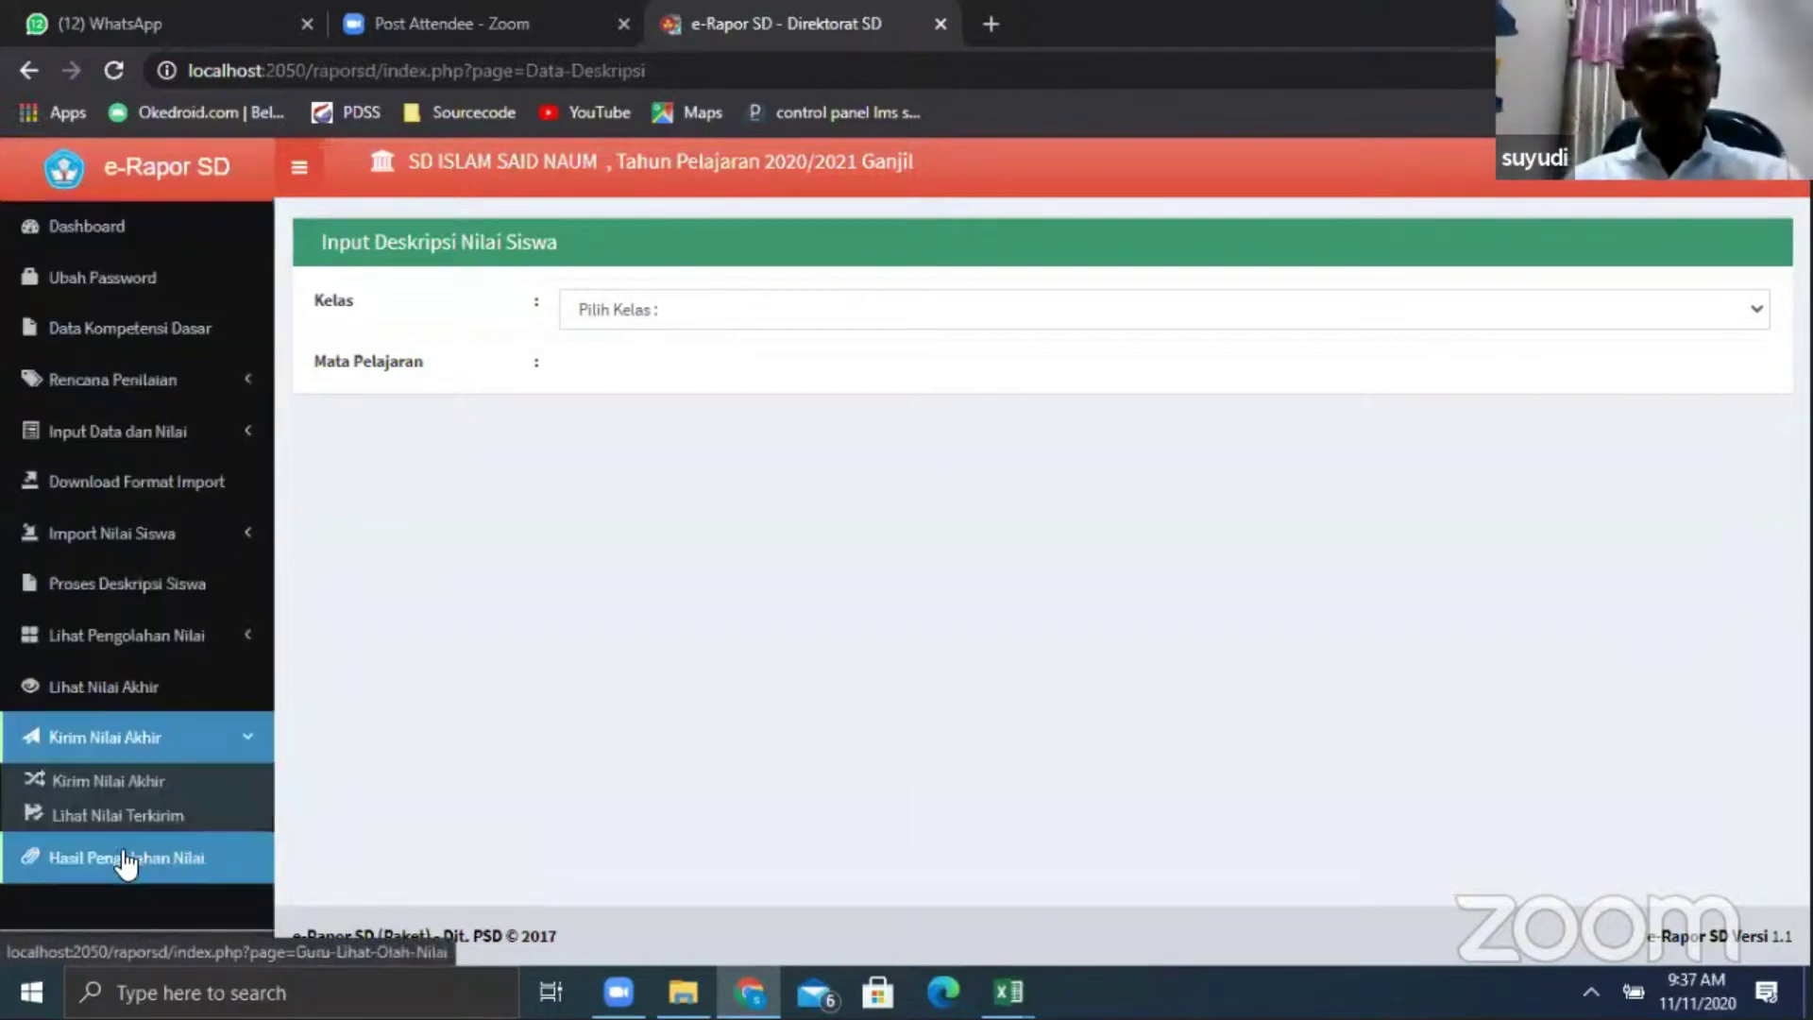
{"action": "left_click", "coordinate": [76, 784]}
{"action": "left_click", "coordinate": [661, 321]}
{"action": "left_click", "coordinate": [659, 402]}
{"action": "left_click", "coordinate": [659, 373]}
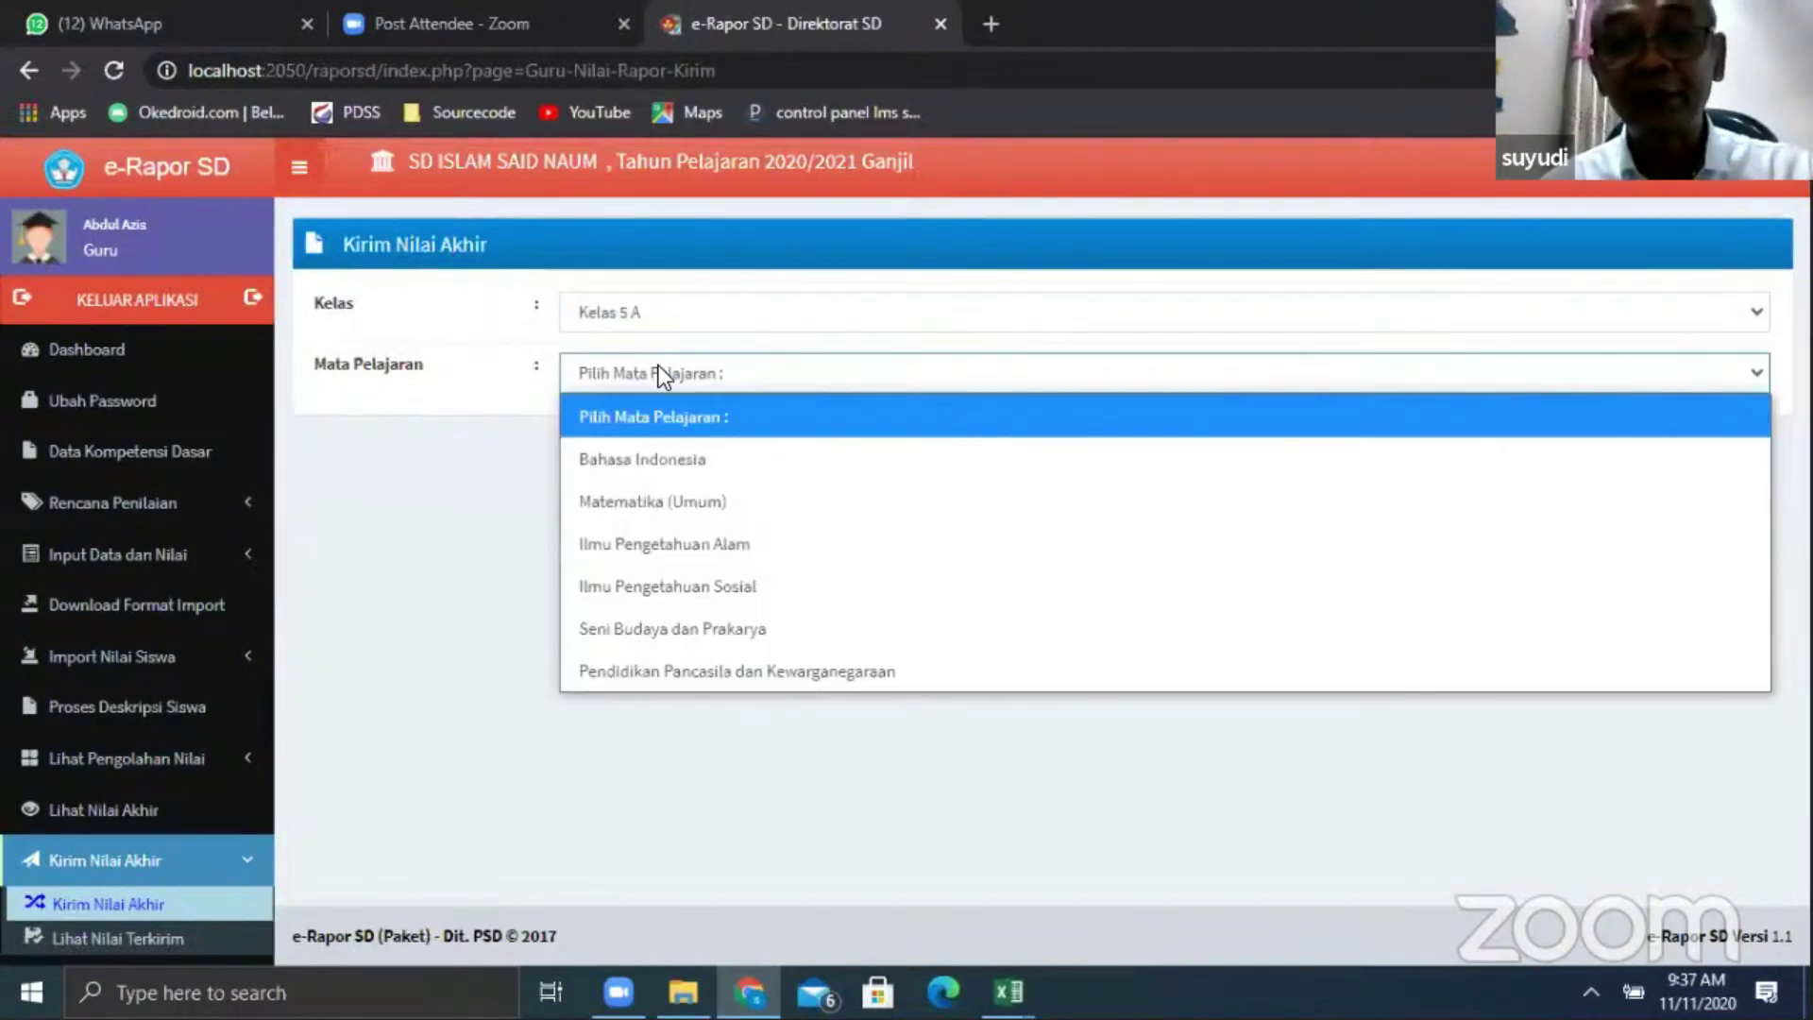
{"action": "left_click", "coordinate": [695, 665]}
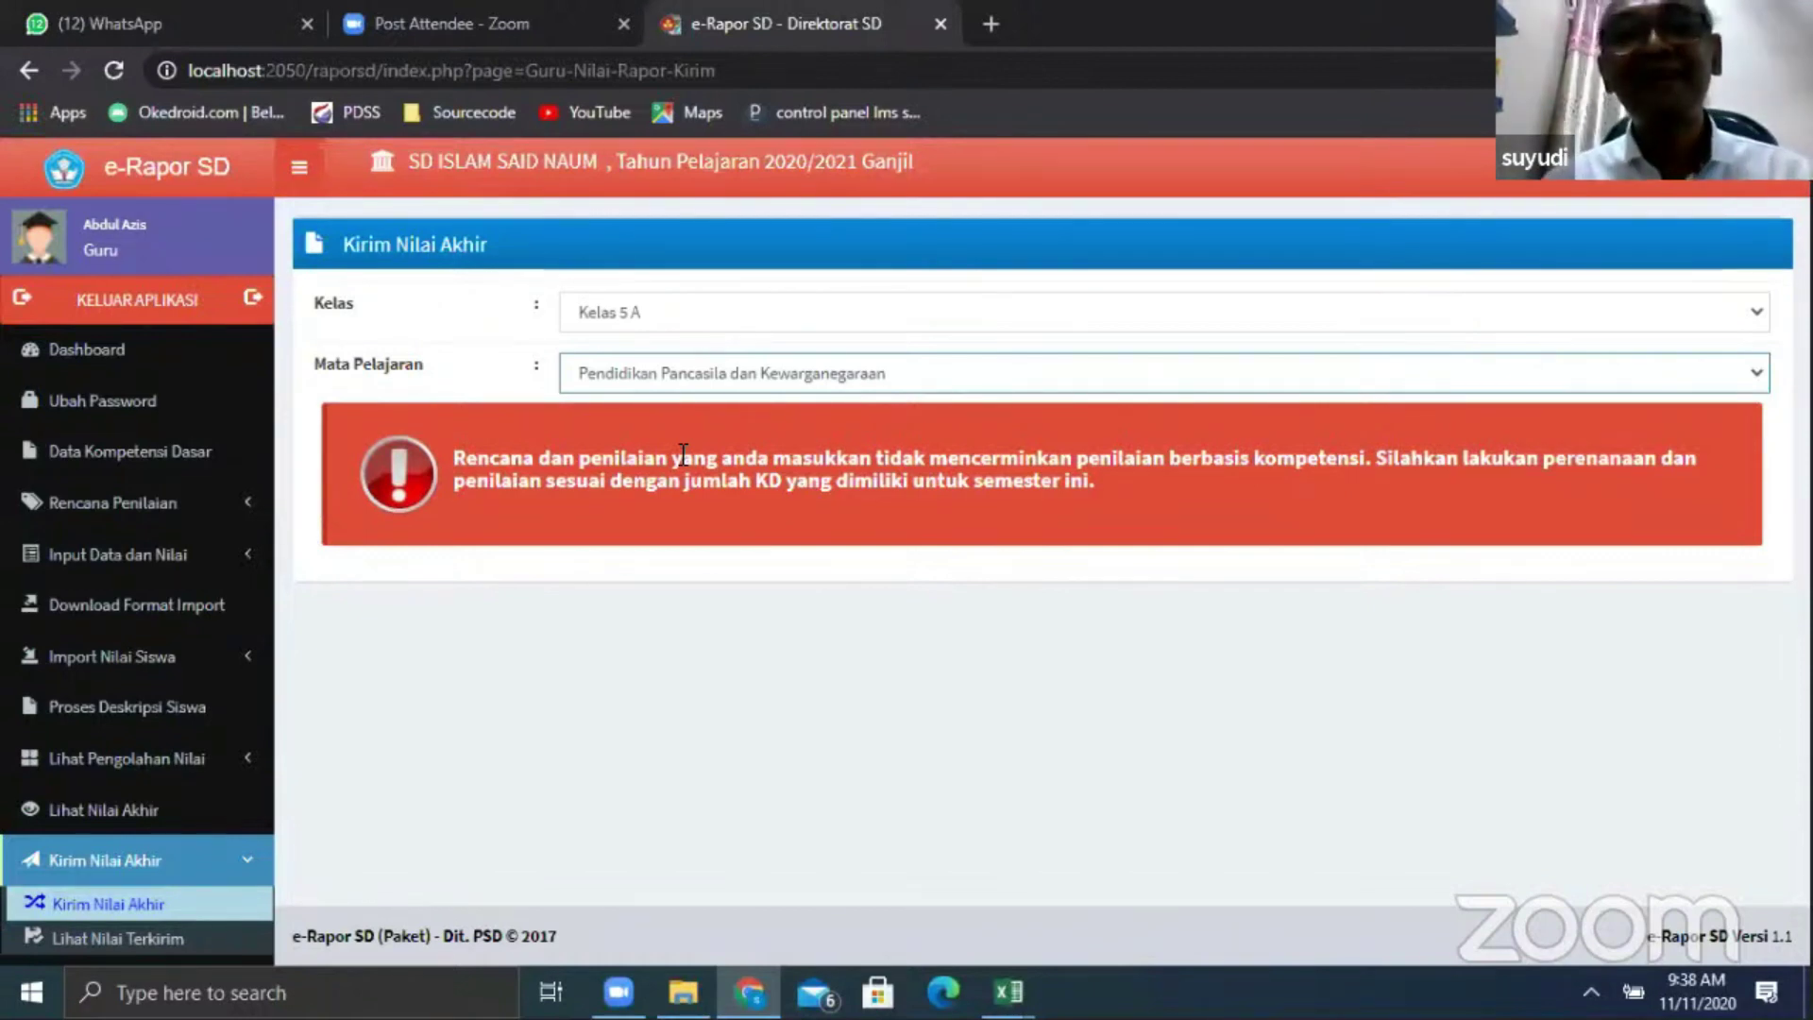
Start a Keterampilan assessment plan with two assessments for Kelas 5 A, Pendidikan Pancasila dan Kewarganegaraan
{"action": "left_click", "coordinate": [154, 502]}
{"action": "left_click", "coordinate": [112, 579]}
{"action": "left_click", "coordinate": [620, 311]}
{"action": "left_click", "coordinate": [635, 391]}
{"action": "left_click", "coordinate": [642, 376]}
{"action": "left_click", "coordinate": [684, 667]}
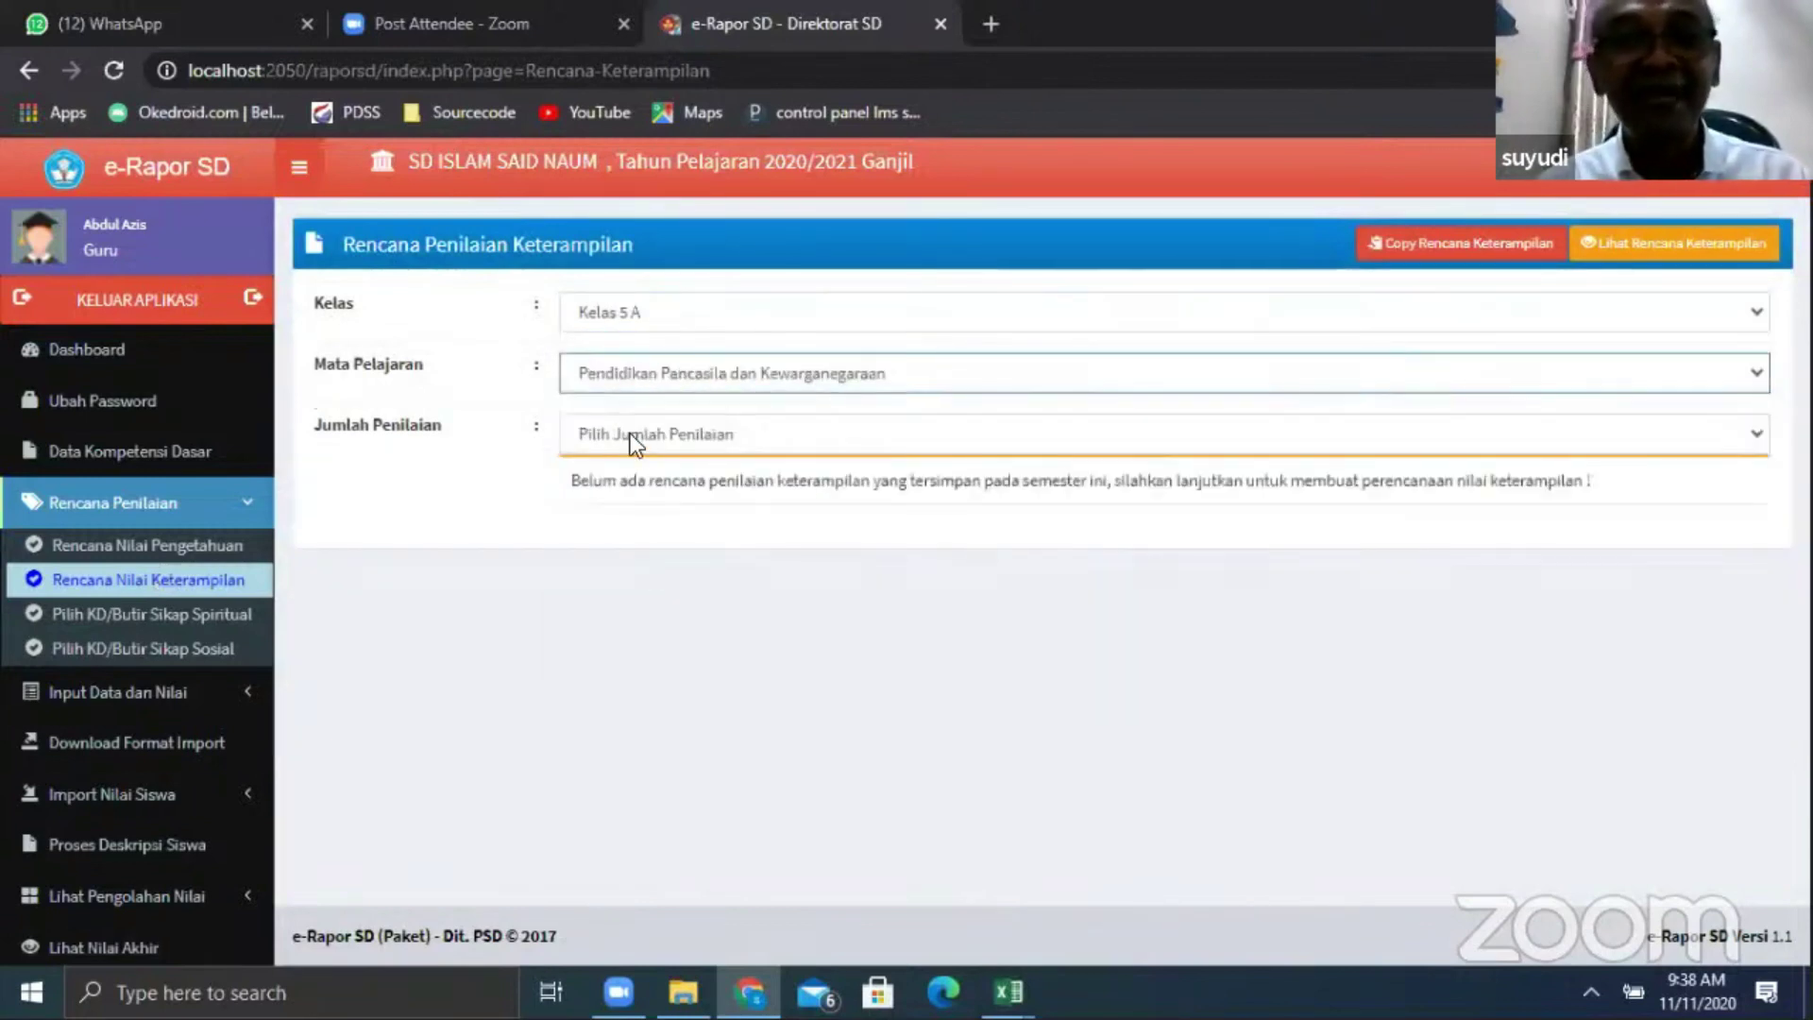
{"action": "left_click", "coordinate": [623, 433]}
{"action": "left_click", "coordinate": [607, 570]}
{"action": "scroll", "coordinate": [967, 374], "scroll_direction": "down", "scroll_amount": 3}
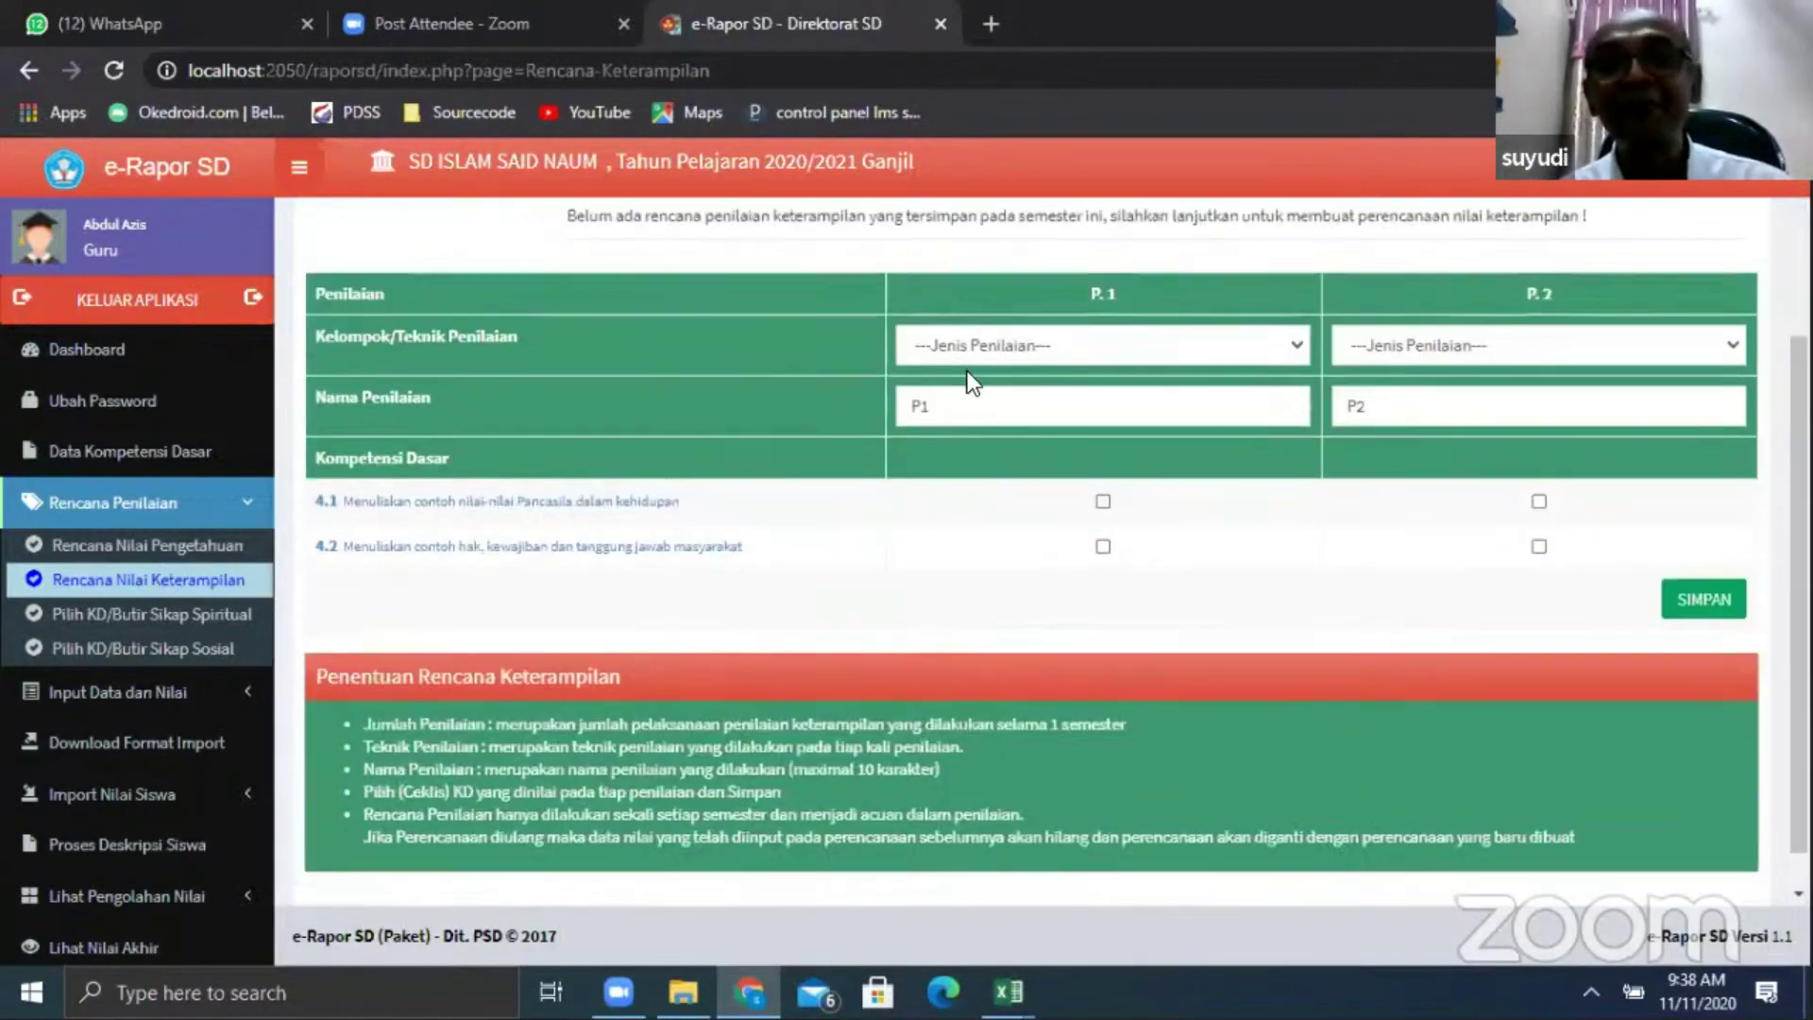
Set P1 and P2 to Praktek, assign KD 4.1 to P1 and KD 4.2 to P2, and save the skills plan
{"action": "left_click", "coordinate": [976, 343]}
{"action": "left_click", "coordinate": [982, 430]}
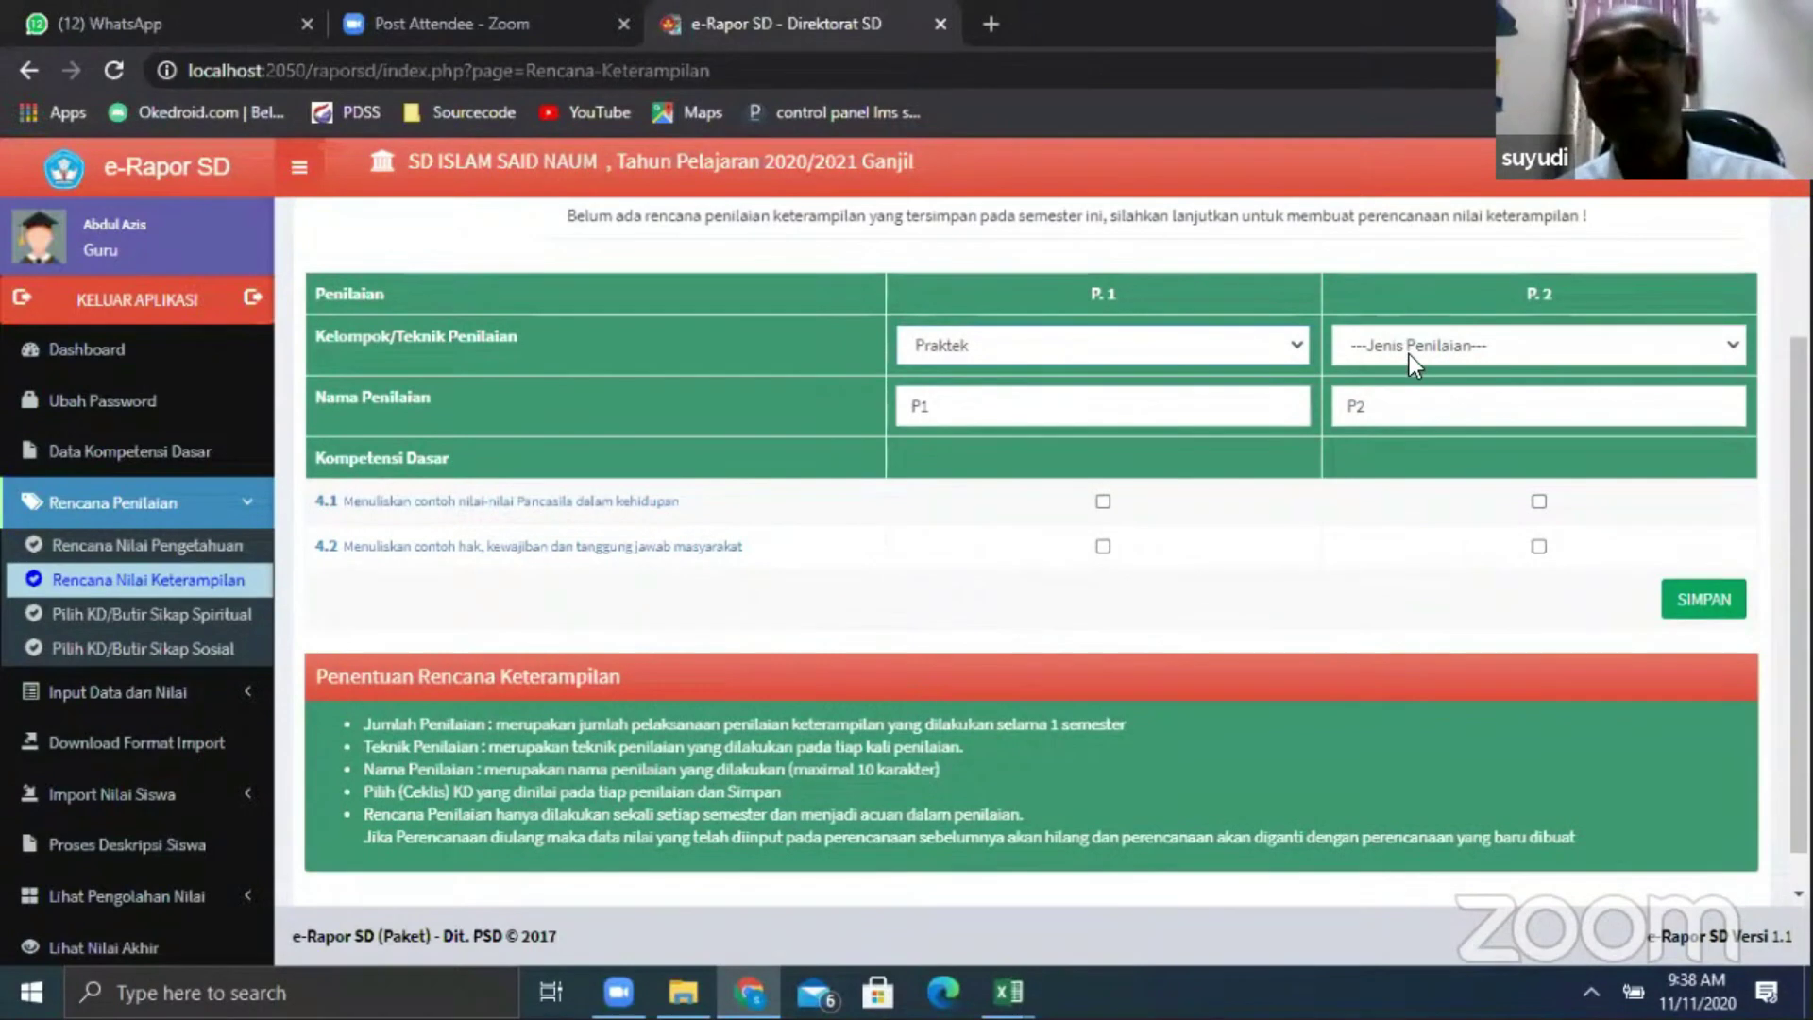
{"action": "left_click", "coordinate": [1408, 355]}
{"action": "left_click", "coordinate": [1397, 431]}
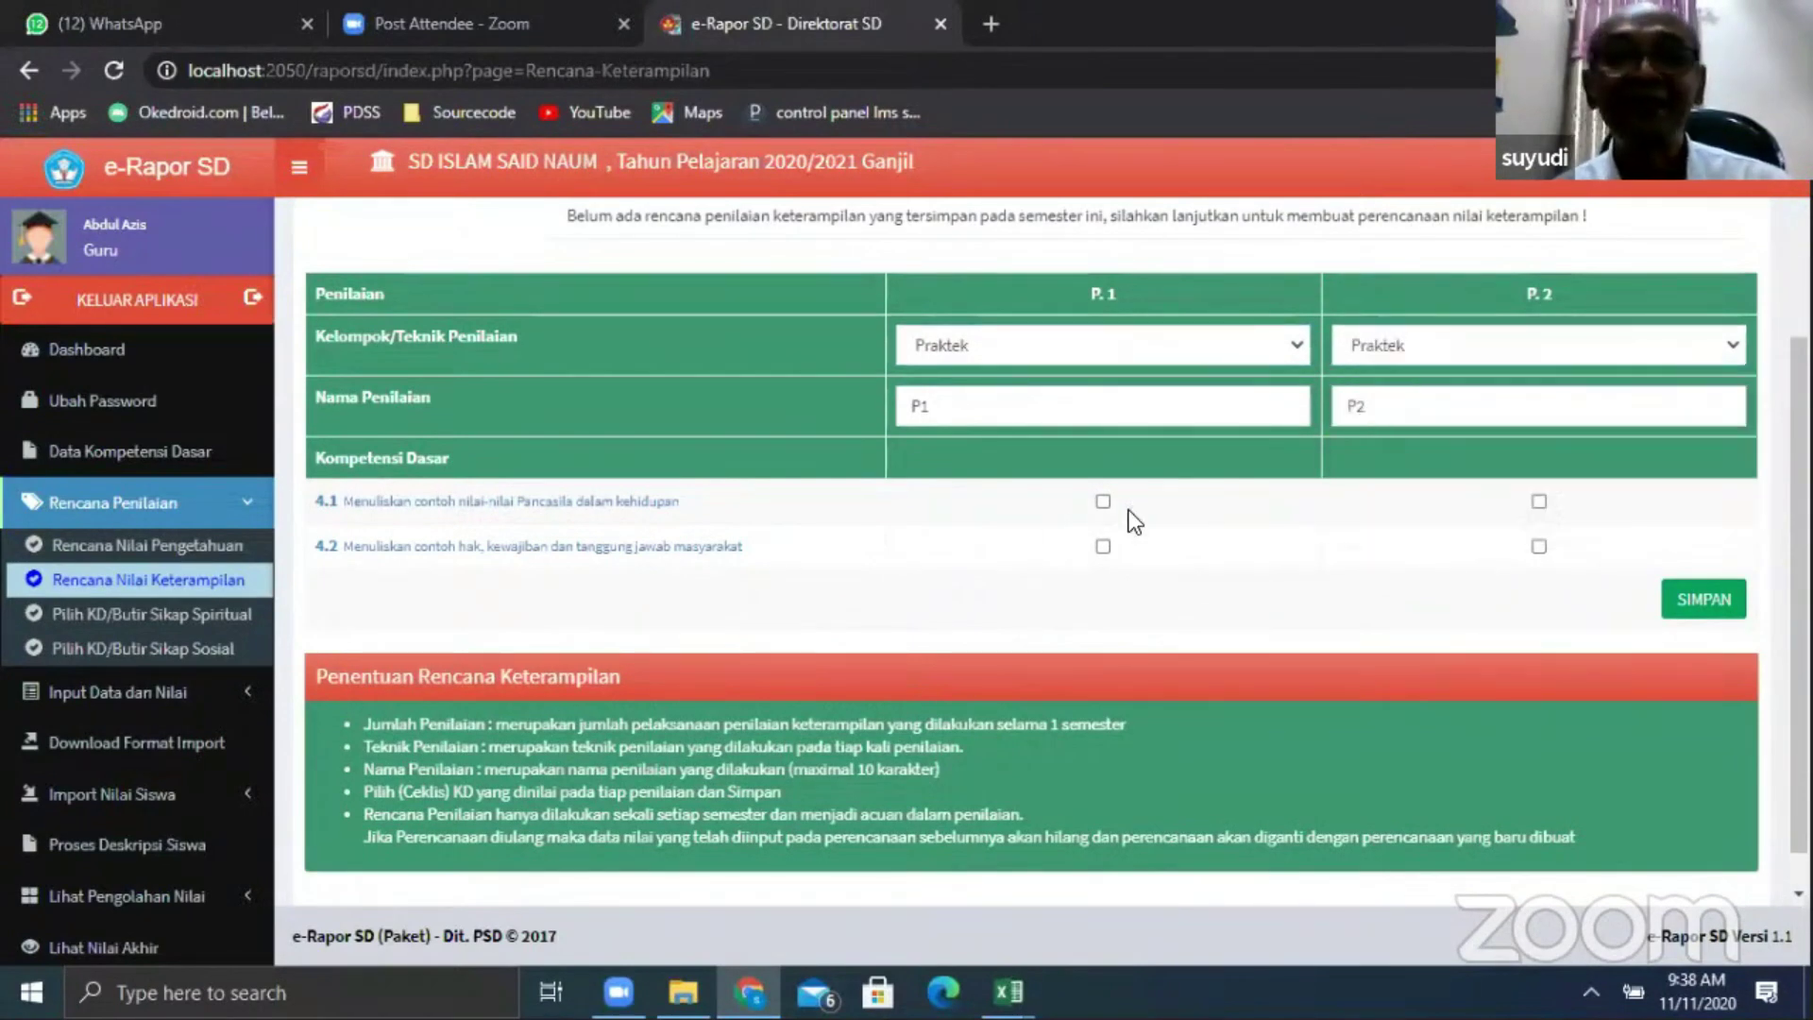
{"action": "left_click", "coordinate": [1103, 502]}
{"action": "left_click", "coordinate": [1539, 546]}
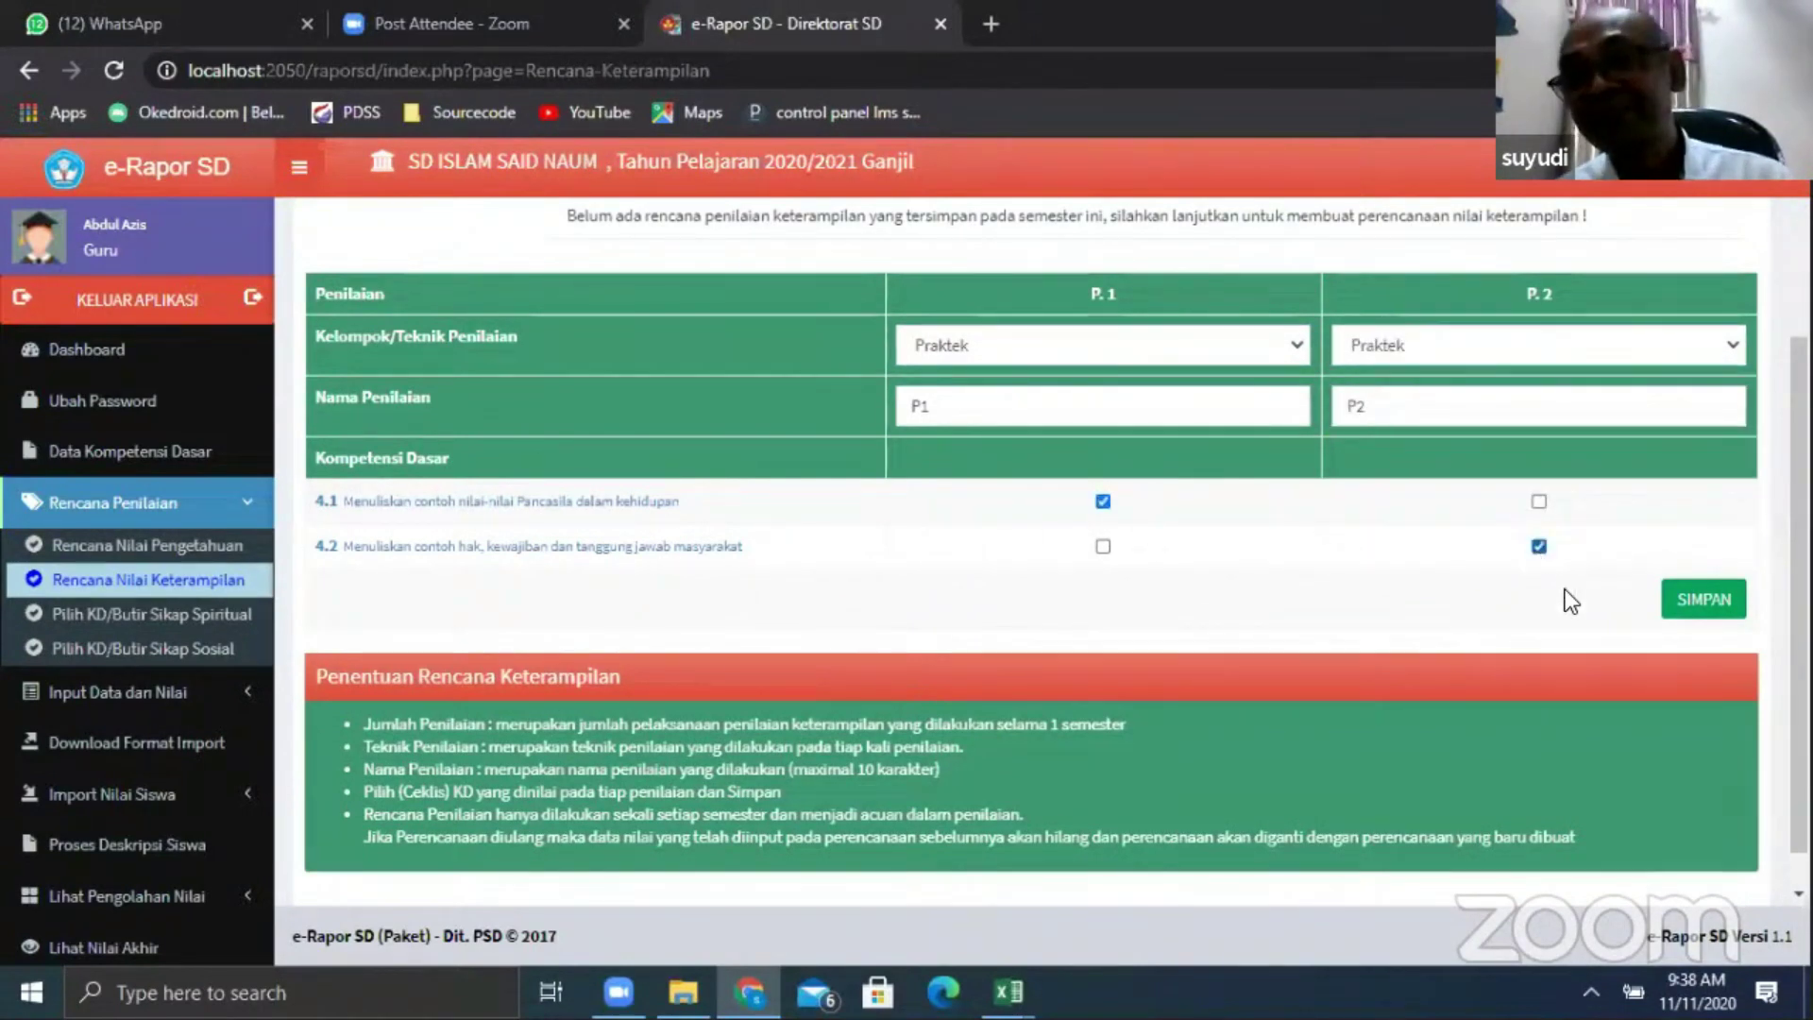
{"action": "left_click", "coordinate": [1690, 603]}
{"action": "left_click", "coordinate": [1029, 247]}
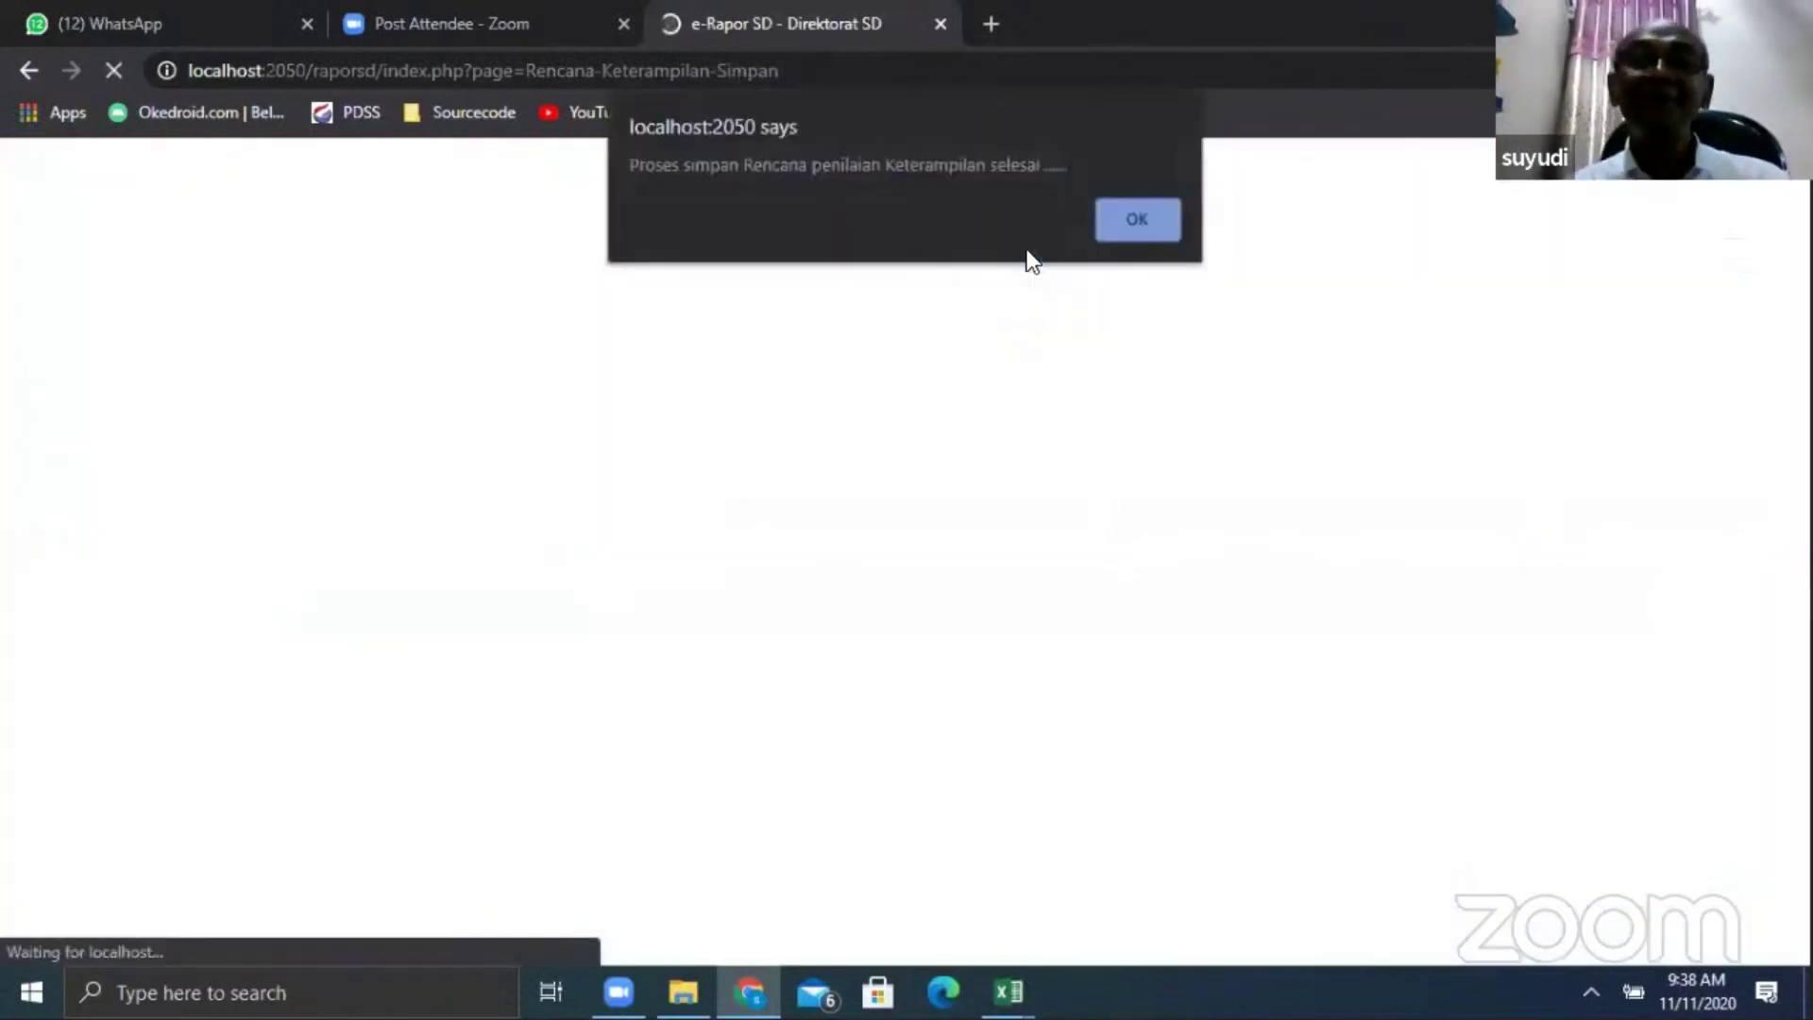
{"action": "left_click", "coordinate": [1101, 224]}
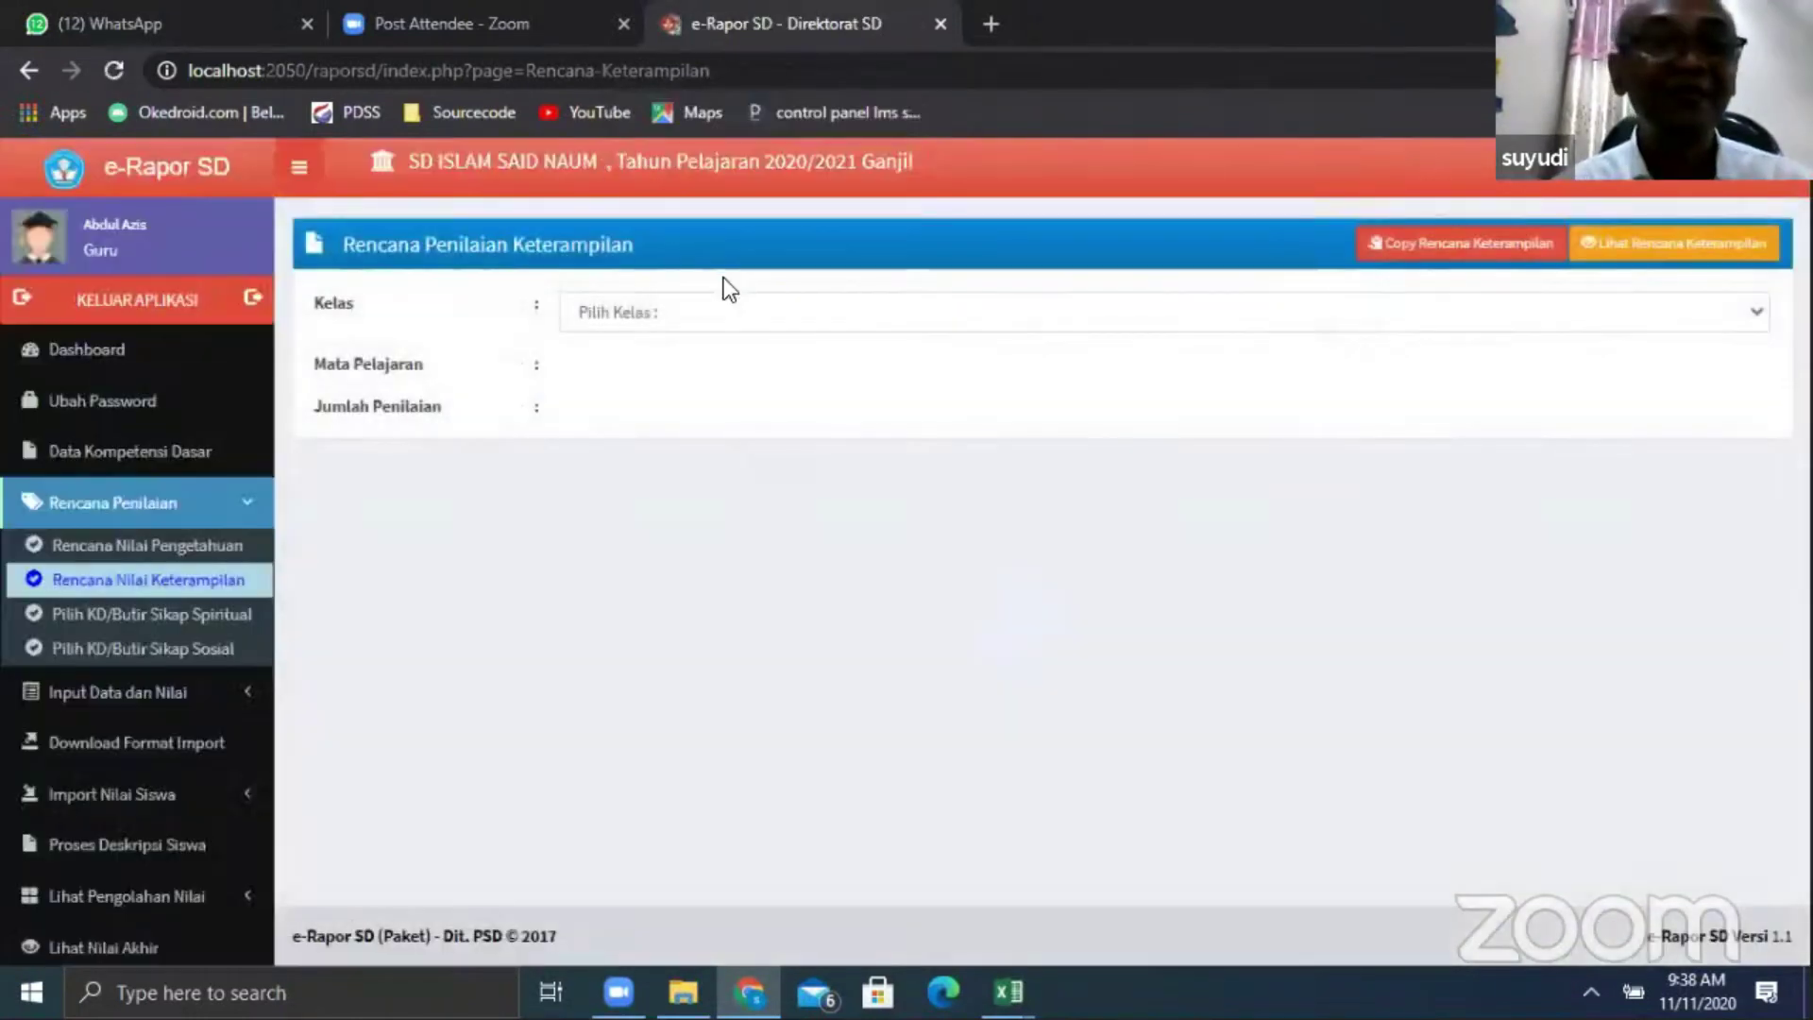
Start a Sikap Sosial assessment plan for Kelas 5 A, Pendidikan Pancasila dan Kewarganegaraan
{"action": "left_click", "coordinate": [184, 750]}
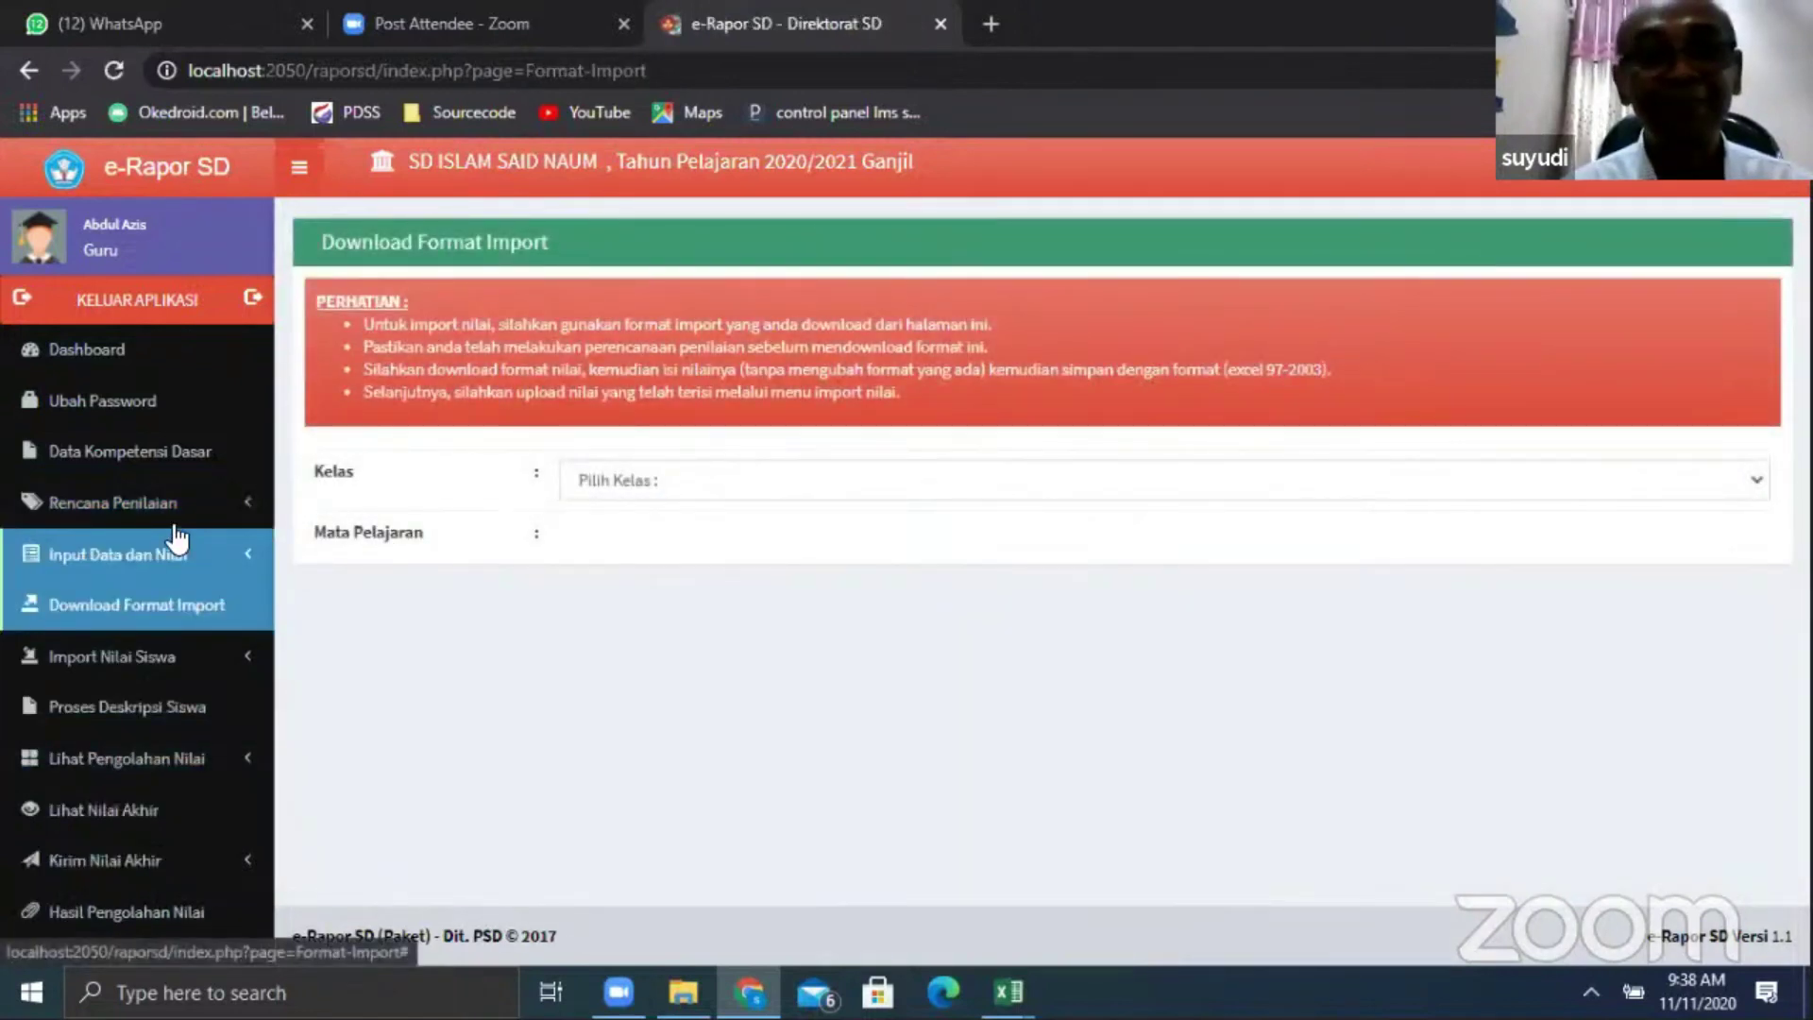
{"action": "left_click", "coordinate": [162, 510]}
{"action": "left_click", "coordinate": [189, 649]}
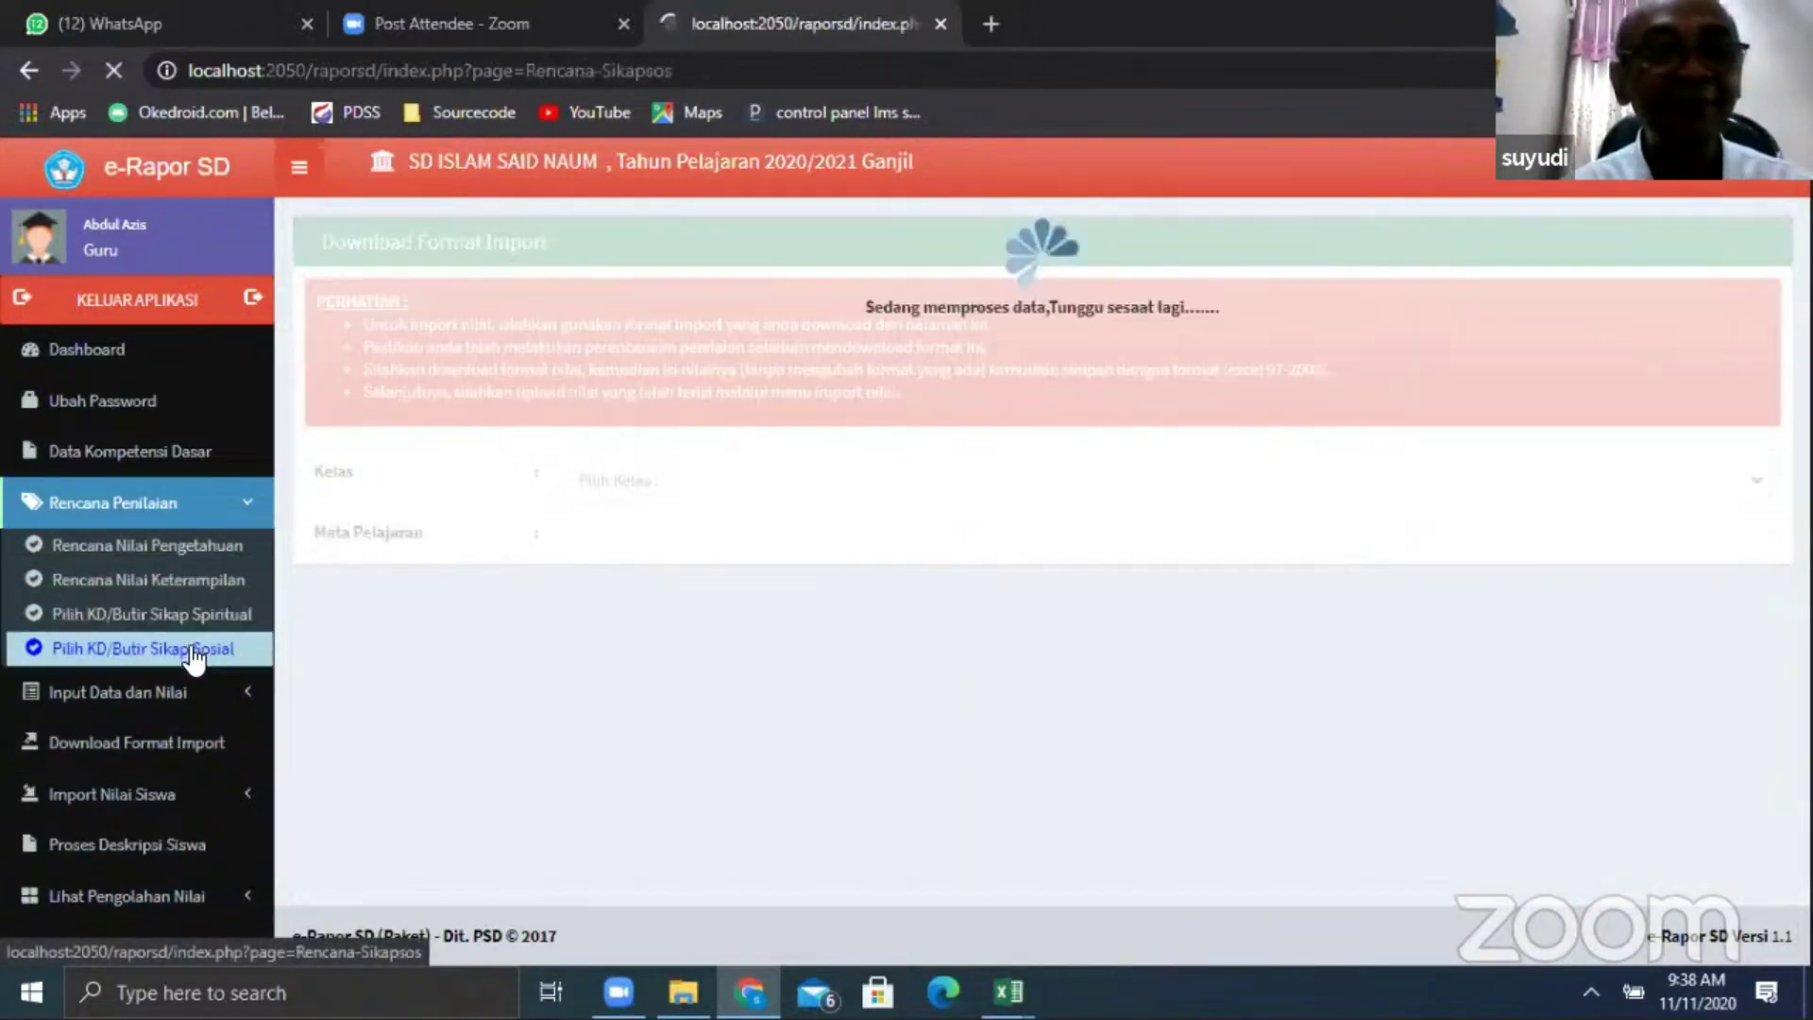
{"action": "left_click", "coordinate": [614, 312]}
{"action": "left_click", "coordinate": [652, 401]}
{"action": "left_click", "coordinate": [657, 383]}
{"action": "left_click", "coordinate": [689, 455]}
Include KD 2.1 and 2.2 and attitude items 6.1 through 6.6 in Penilaian 1, and save the social attitude plan
{"action": "left_click", "coordinate": [1630, 560]}
{"action": "left_click", "coordinate": [1630, 605]}
{"action": "left_click", "coordinate": [1629, 693]}
{"action": "left_click", "coordinate": [1631, 740]}
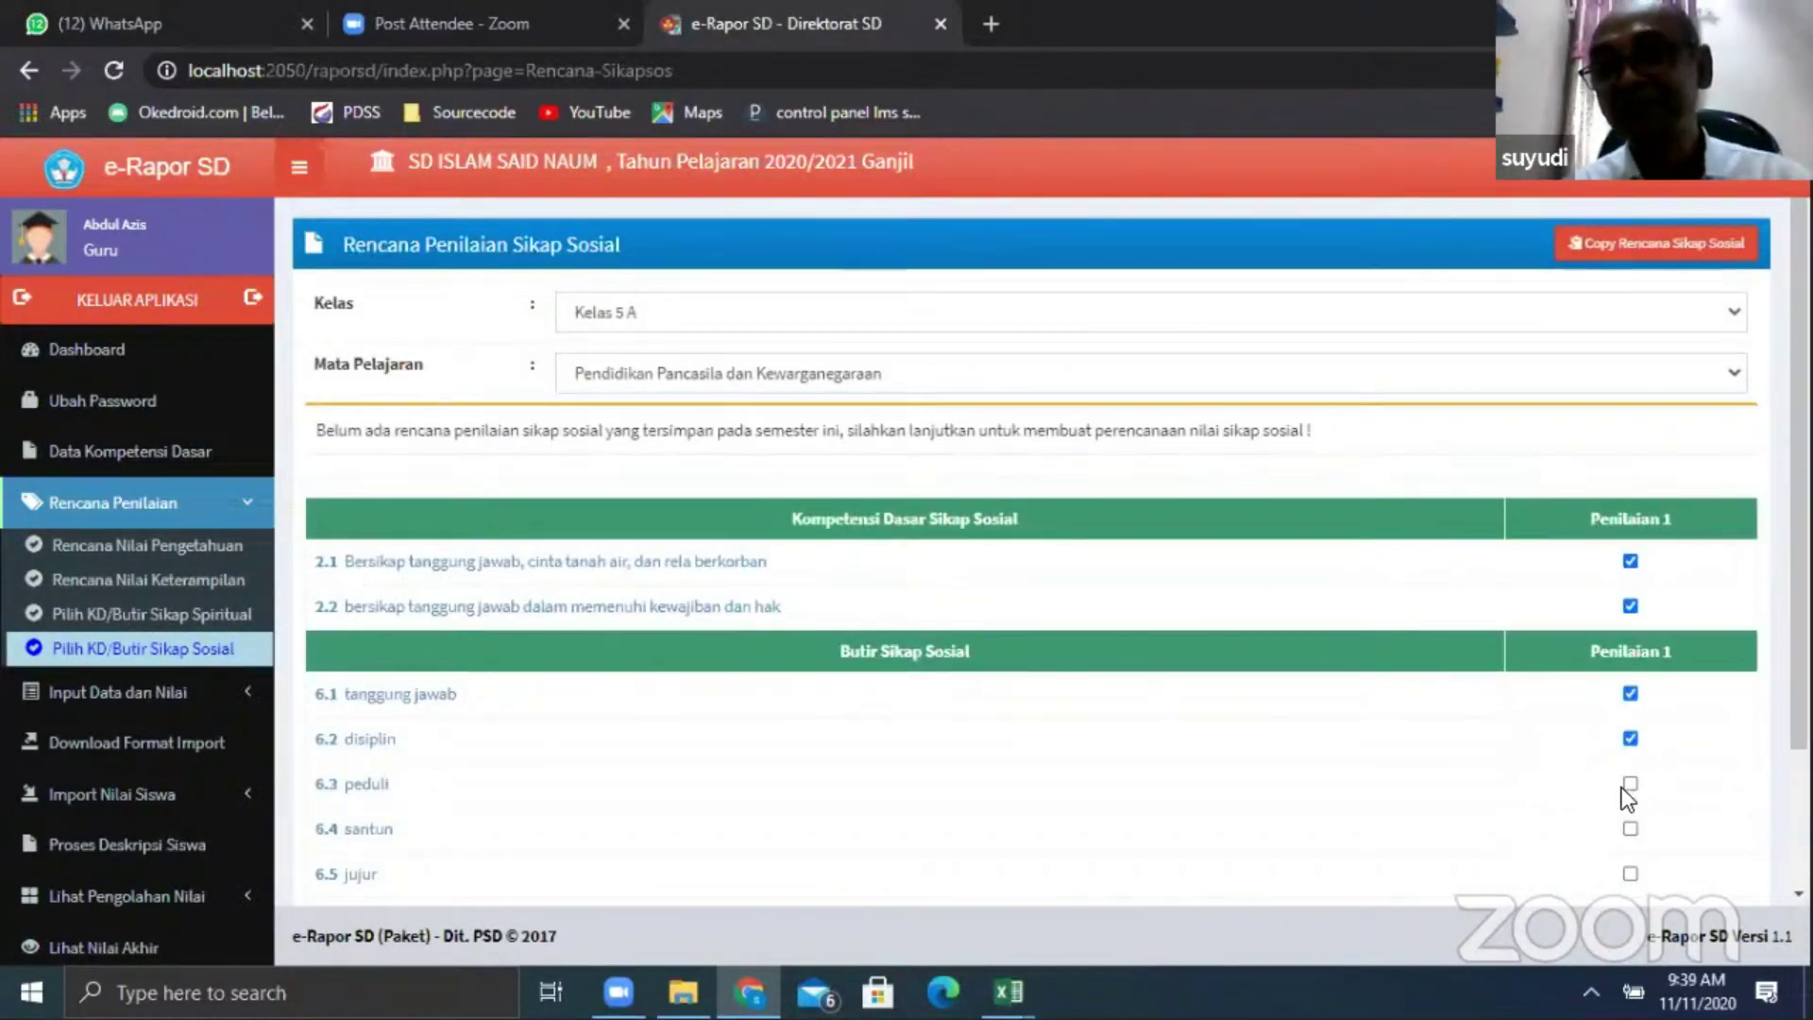
{"action": "left_click", "coordinate": [1631, 783]}
{"action": "left_click", "coordinate": [1630, 828]}
{"action": "left_click", "coordinate": [1630, 873]}
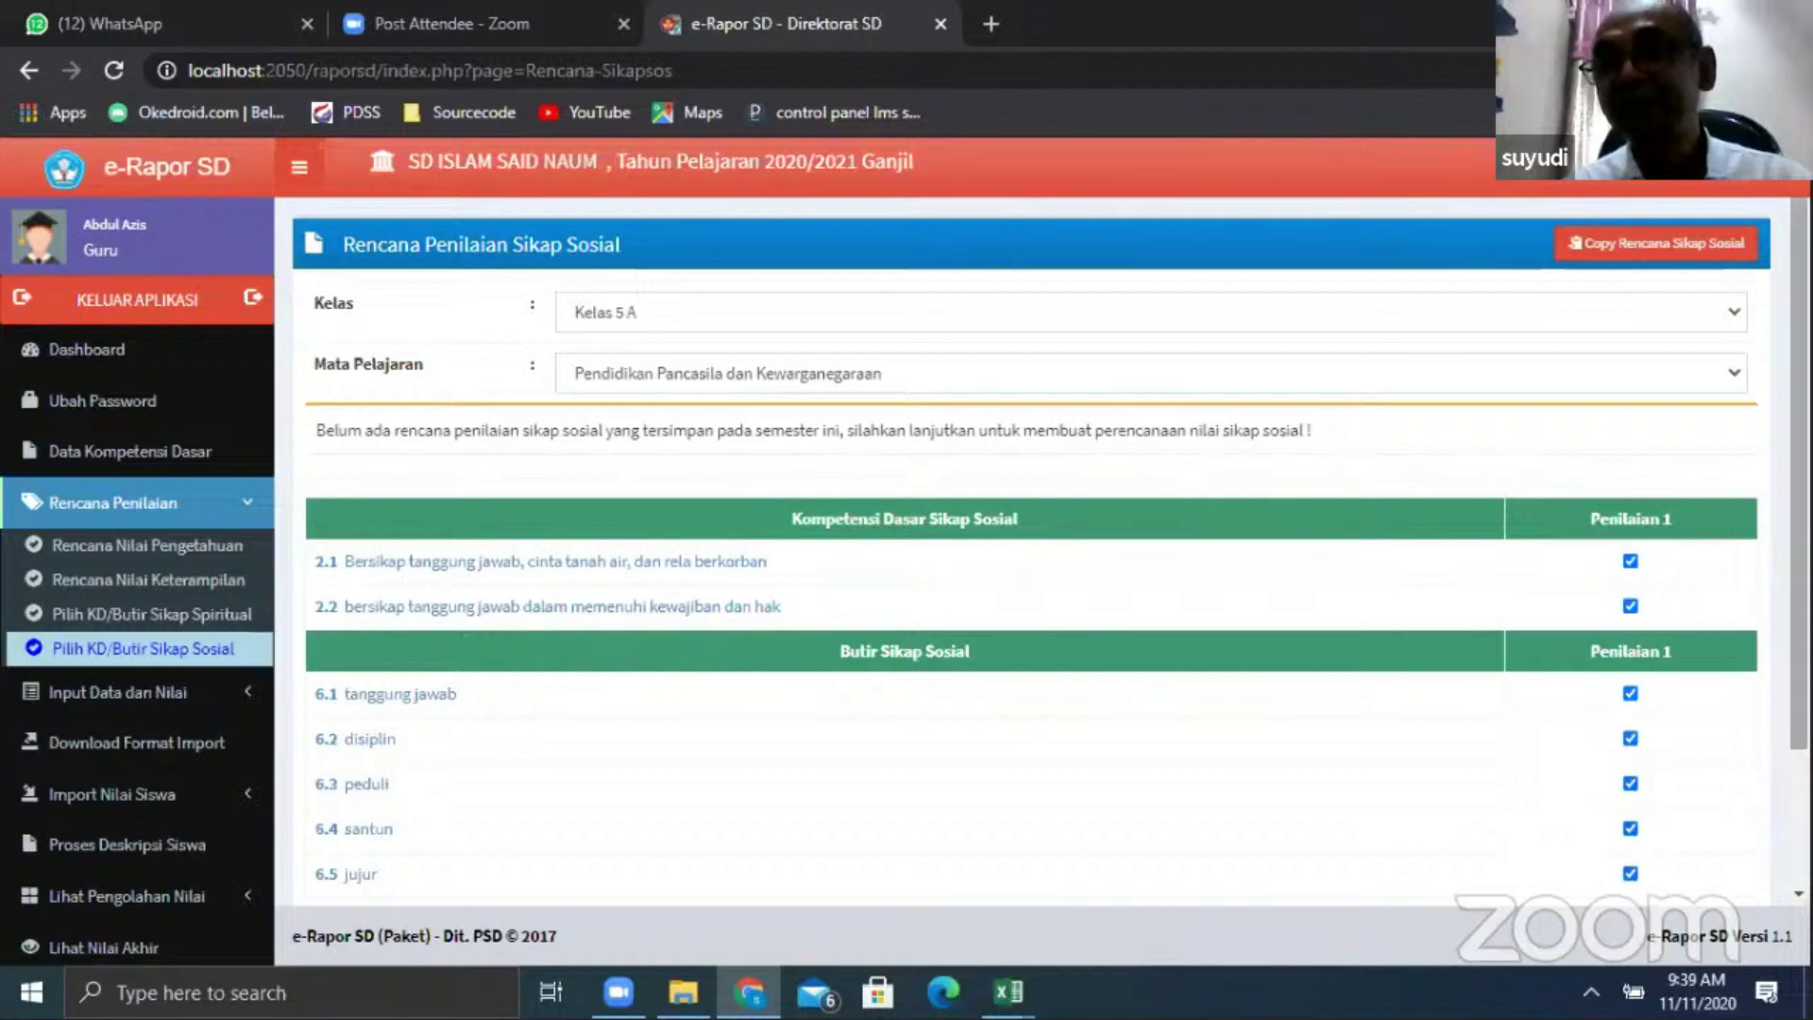
{"action": "scroll", "coordinate": [1638, 878], "scroll_direction": "down", "scroll_amount": 3}
{"action": "left_click", "coordinate": [1630, 745]}
{"action": "left_click", "coordinate": [1684, 802]}
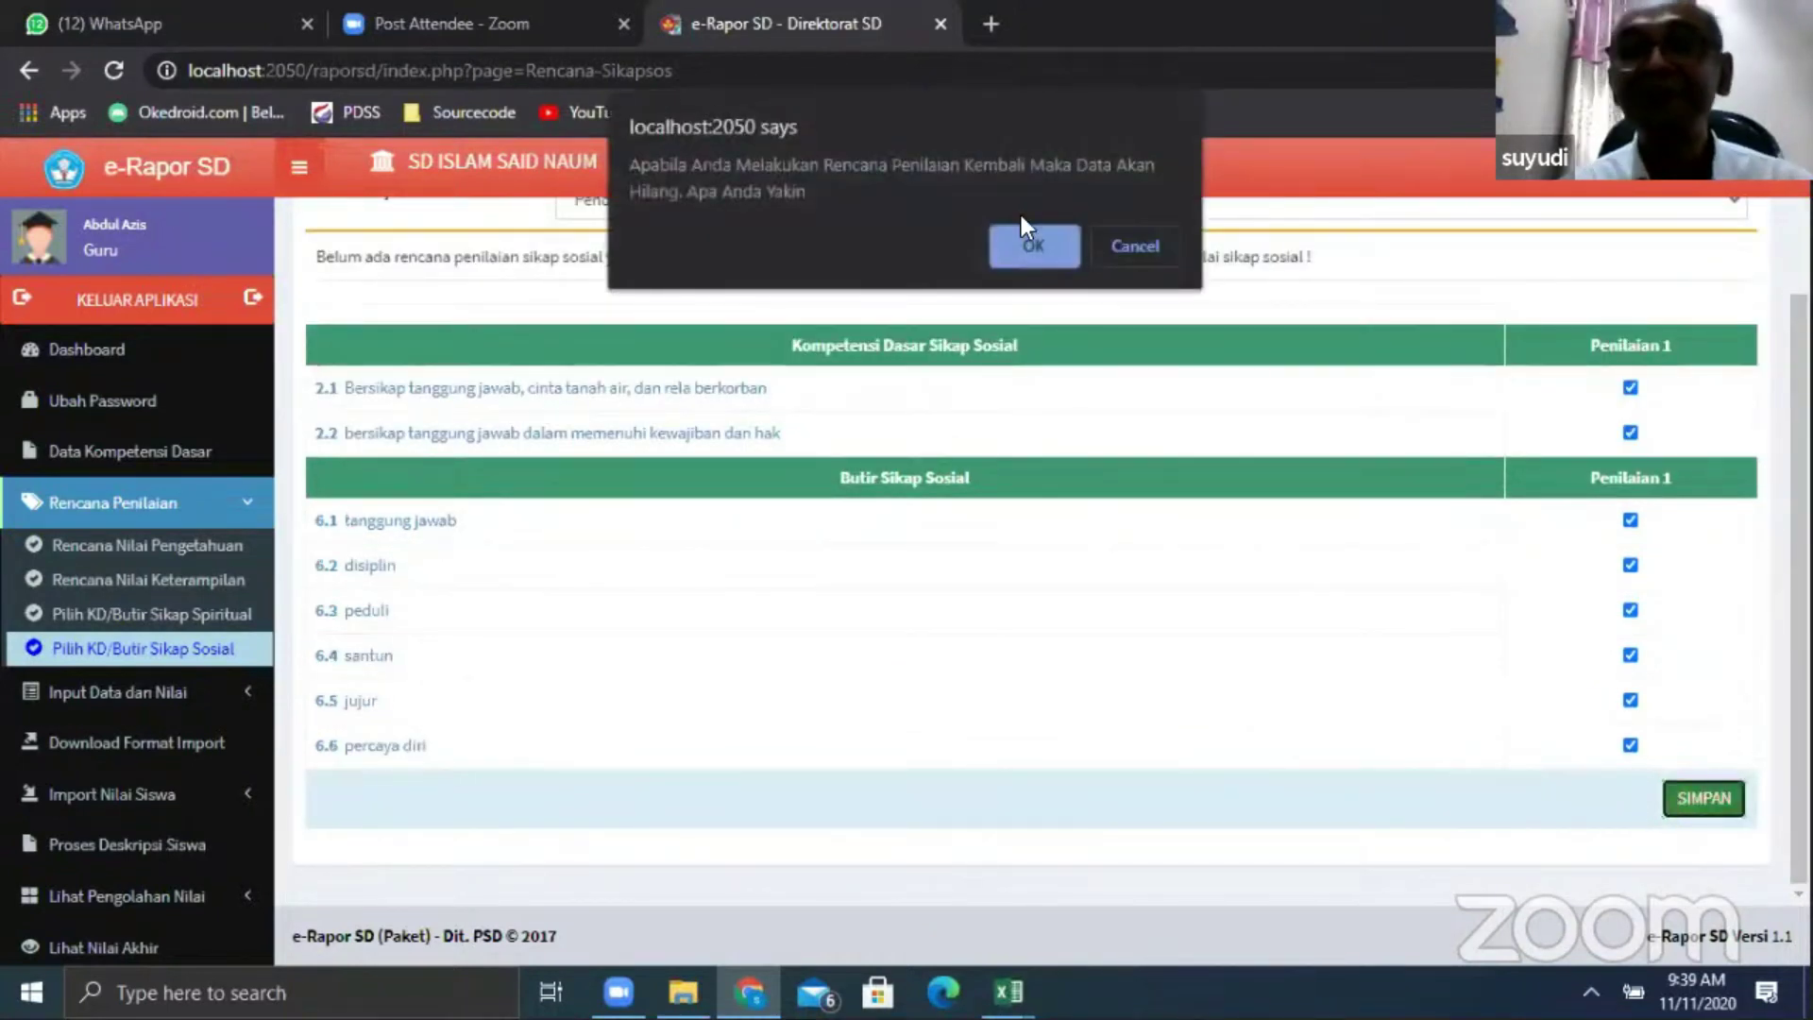
{"action": "left_click", "coordinate": [1033, 246]}
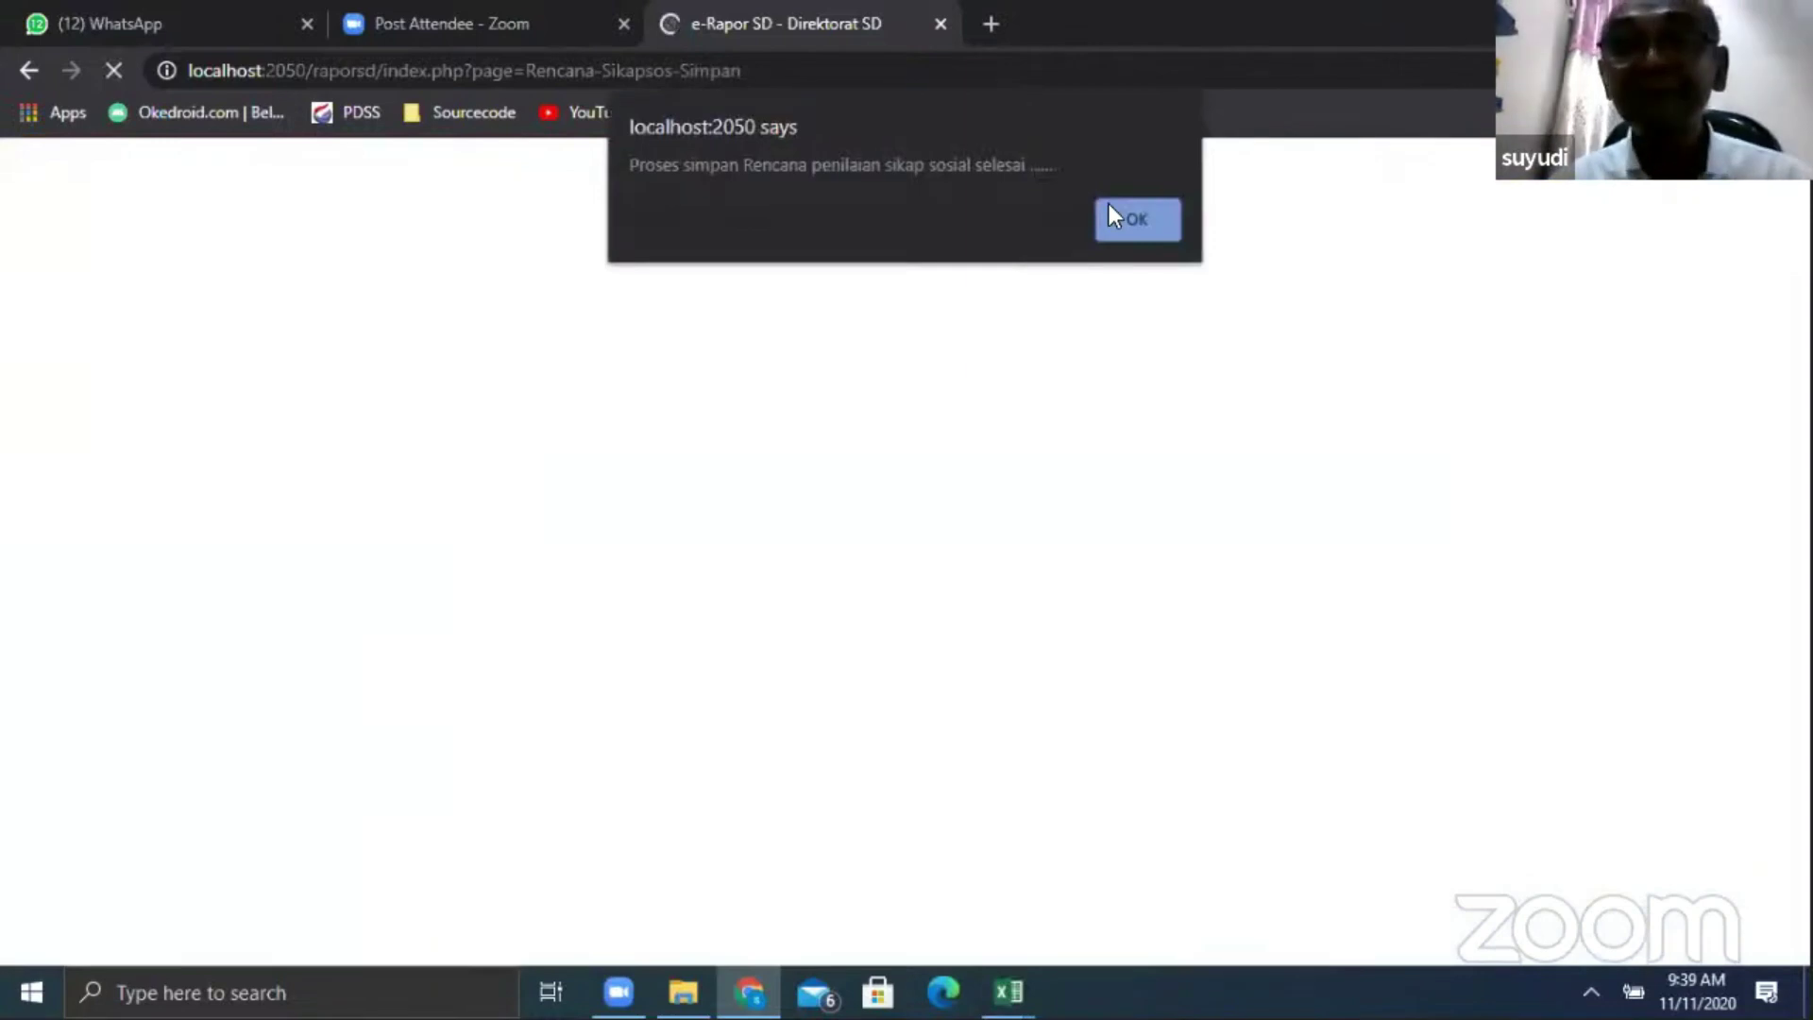
{"action": "left_click", "coordinate": [1109, 210]}
Download the blank Keterampilan score format for Kelas 5 A PPKn as F_Ketermpl_PPKn (Kelas 5 A).xls
{"action": "left_click", "coordinate": [226, 615]}
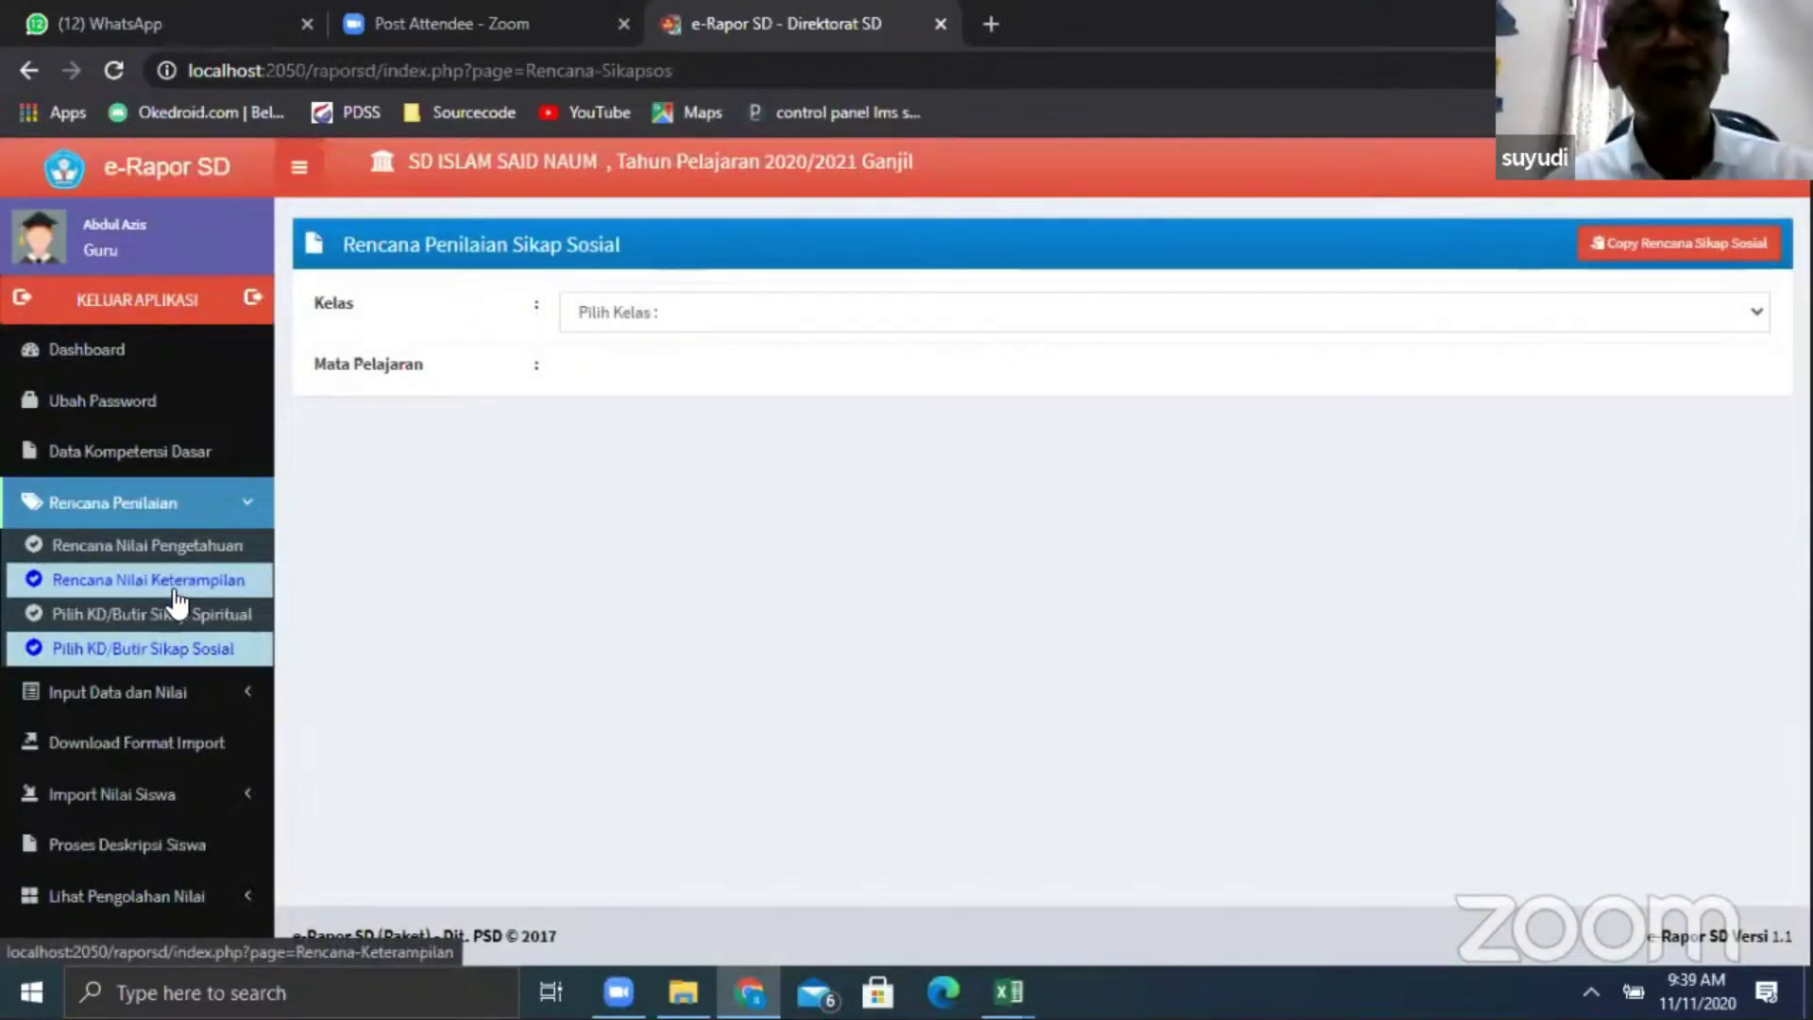
{"action": "left_click", "coordinate": [219, 746]}
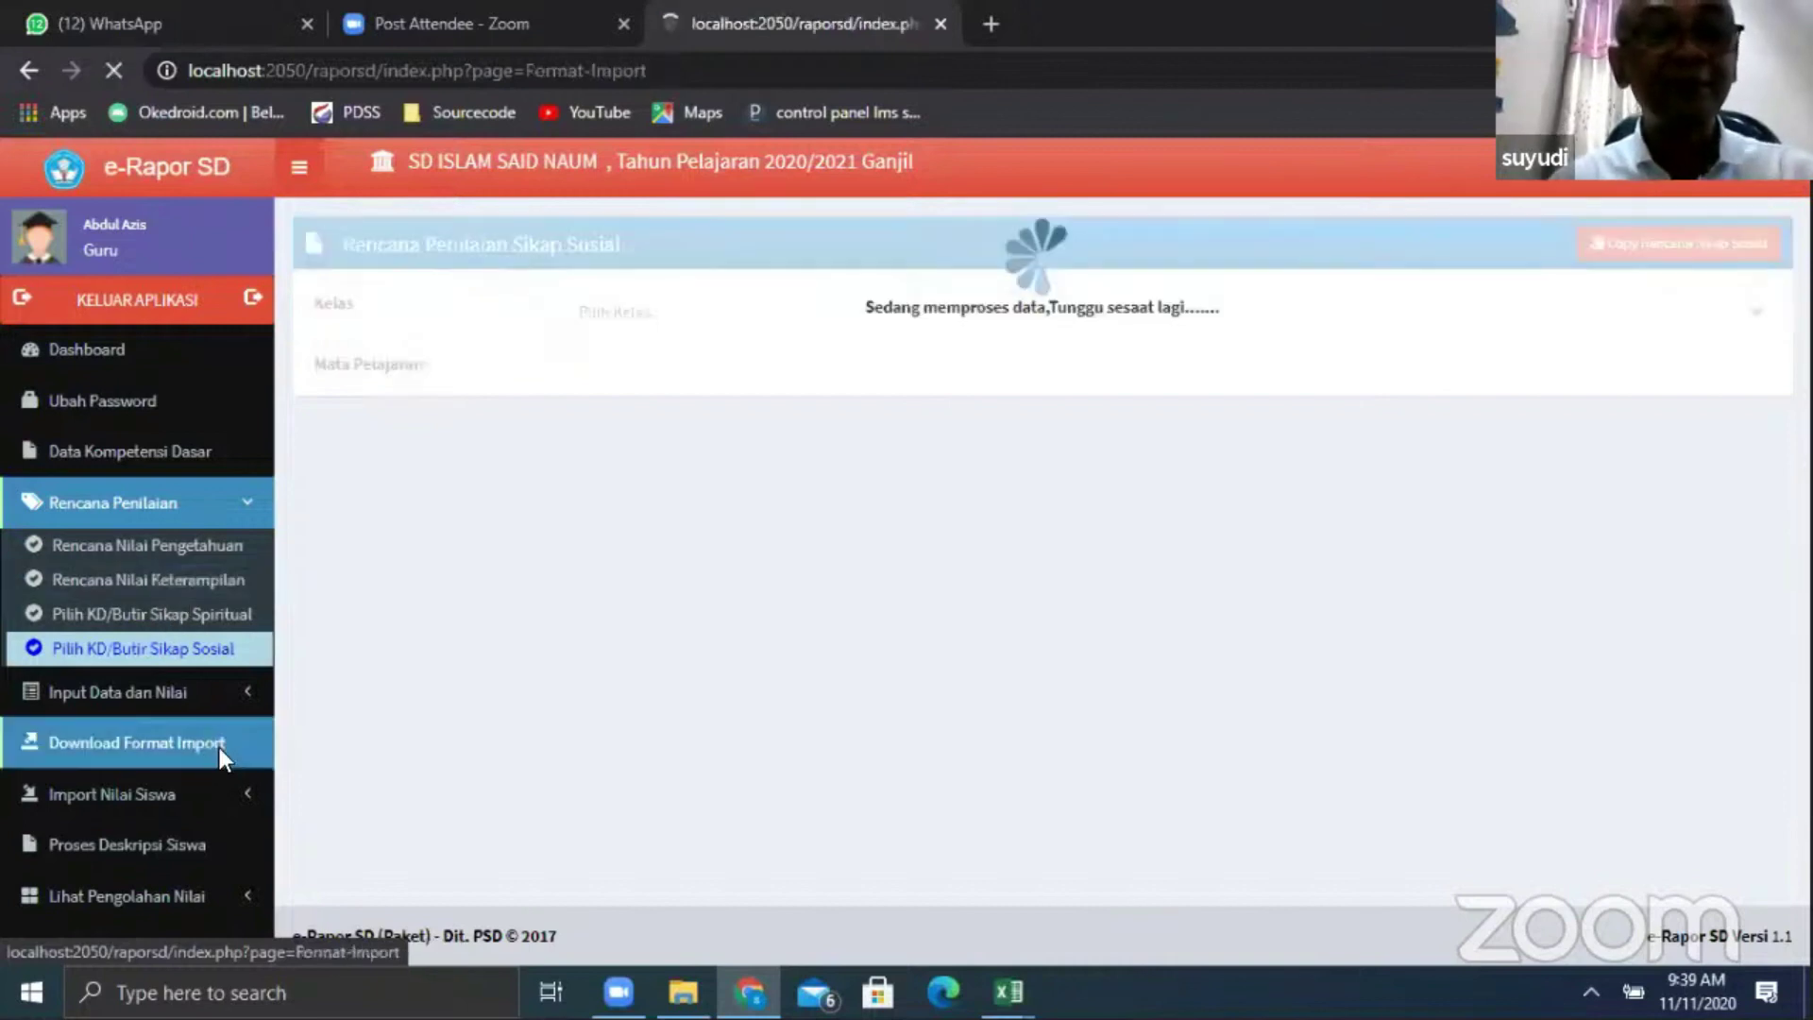
{"action": "left_click", "coordinate": [587, 486]}
{"action": "left_click", "coordinate": [599, 565]}
{"action": "left_click", "coordinate": [604, 541]}
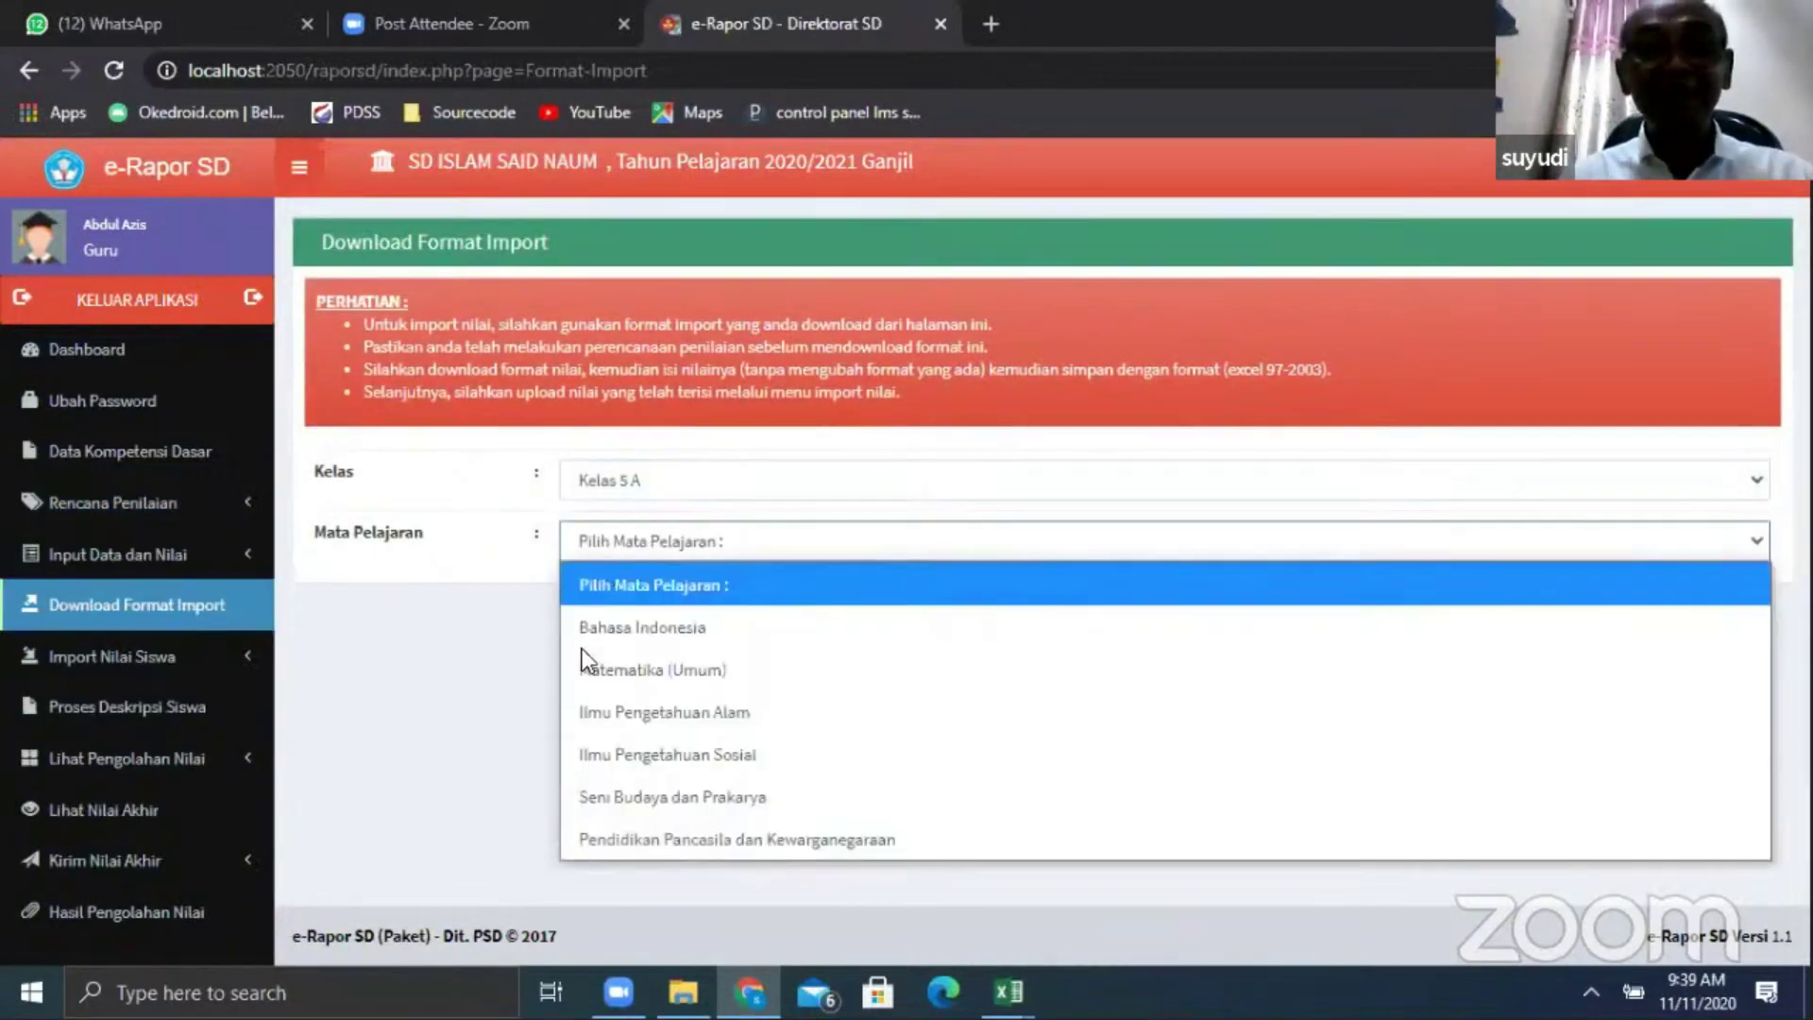
{"action": "left_click", "coordinate": [608, 846]}
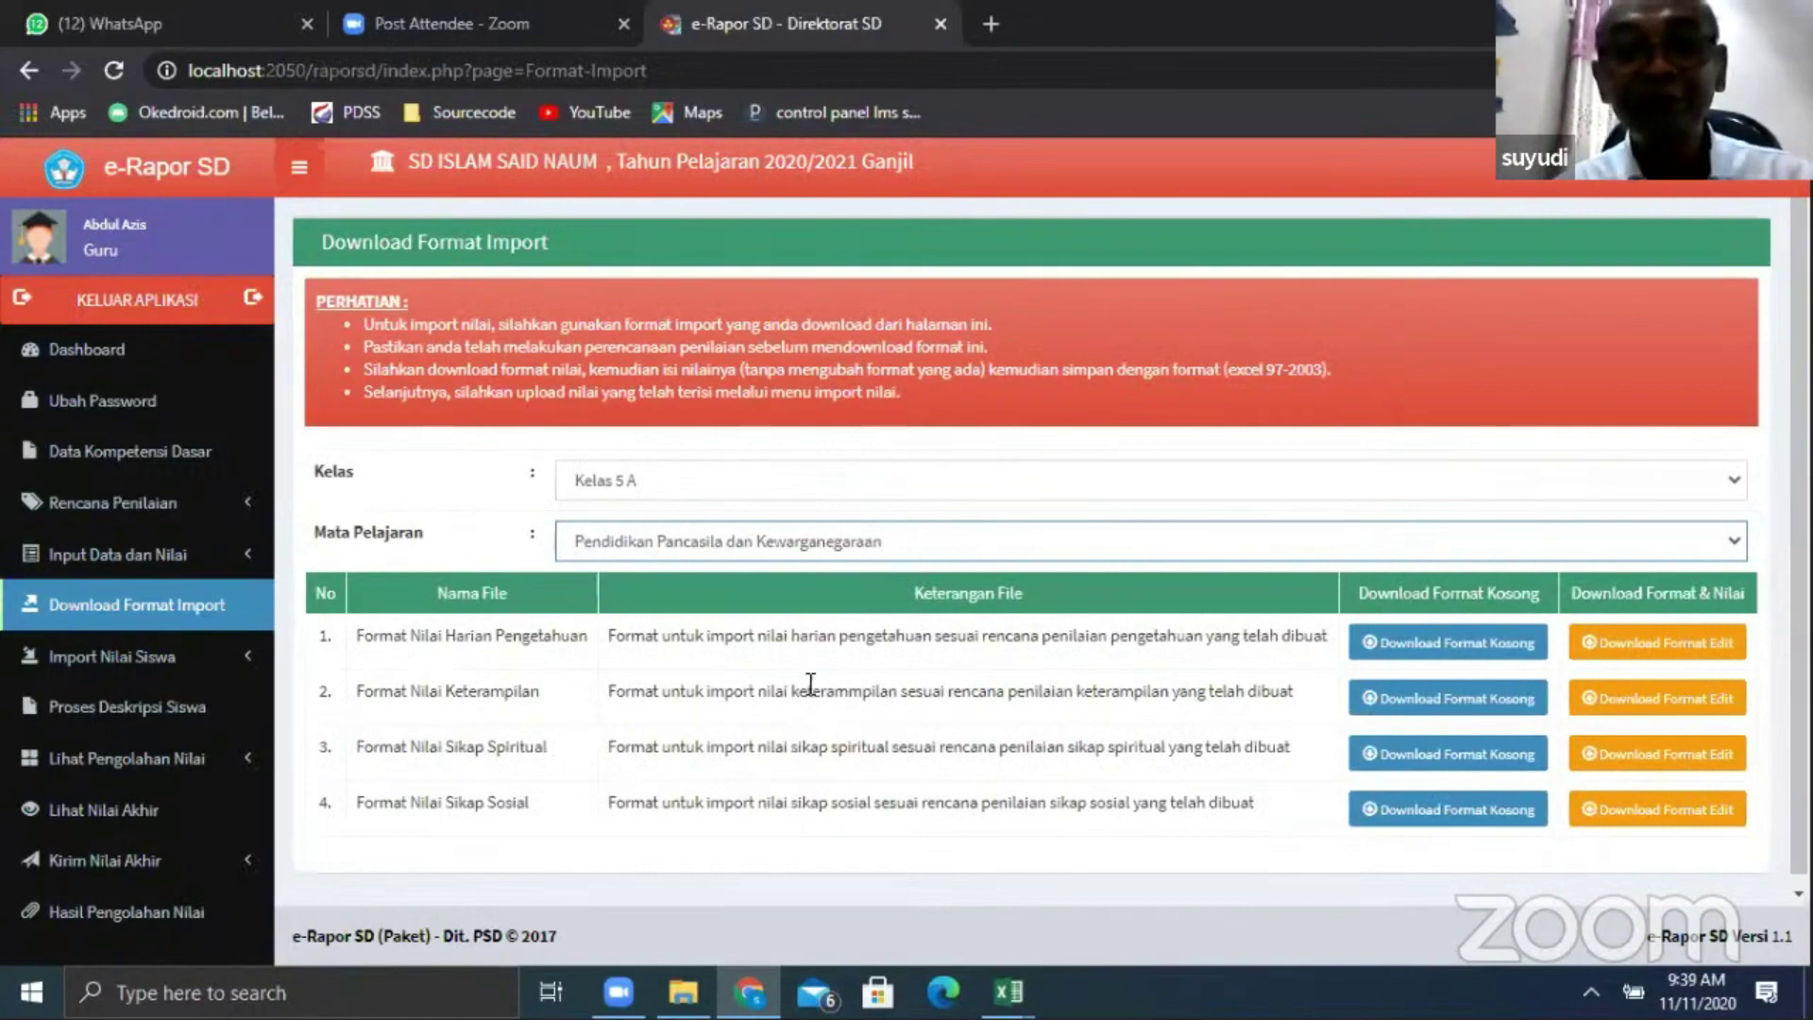
{"action": "left_click", "coordinate": [1502, 701]}
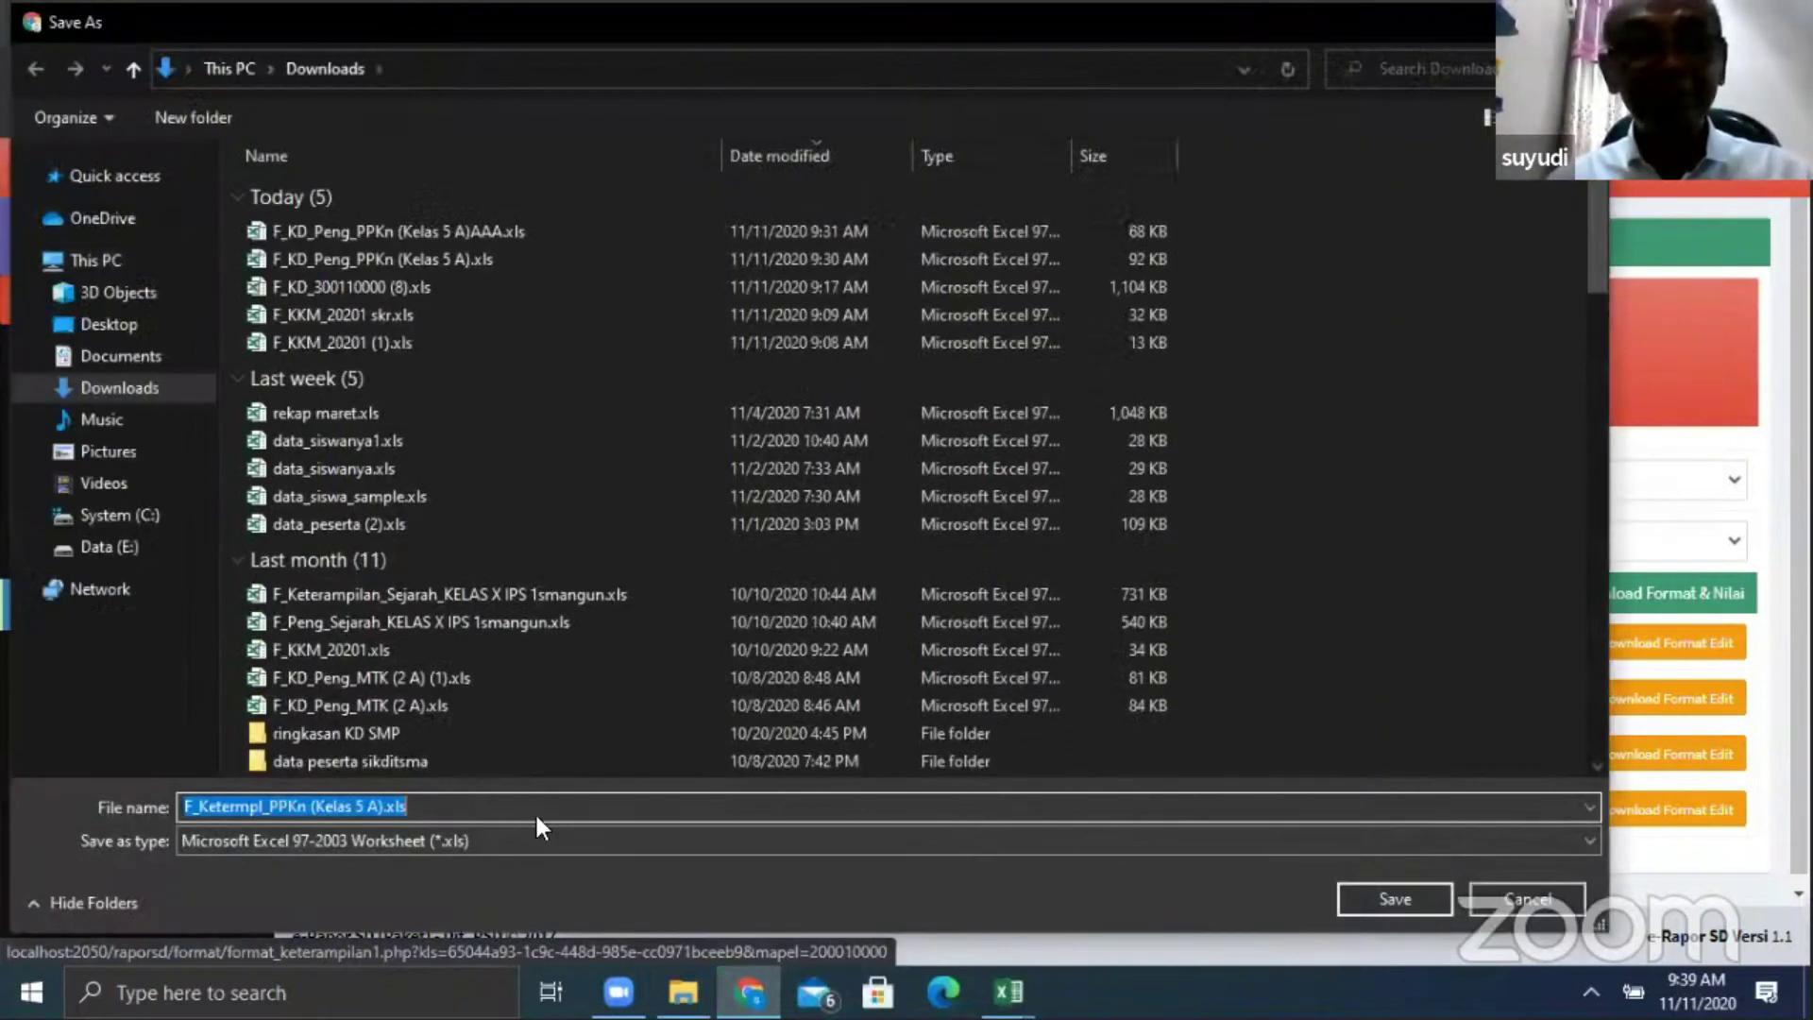
{"action": "key", "text": "Return"}
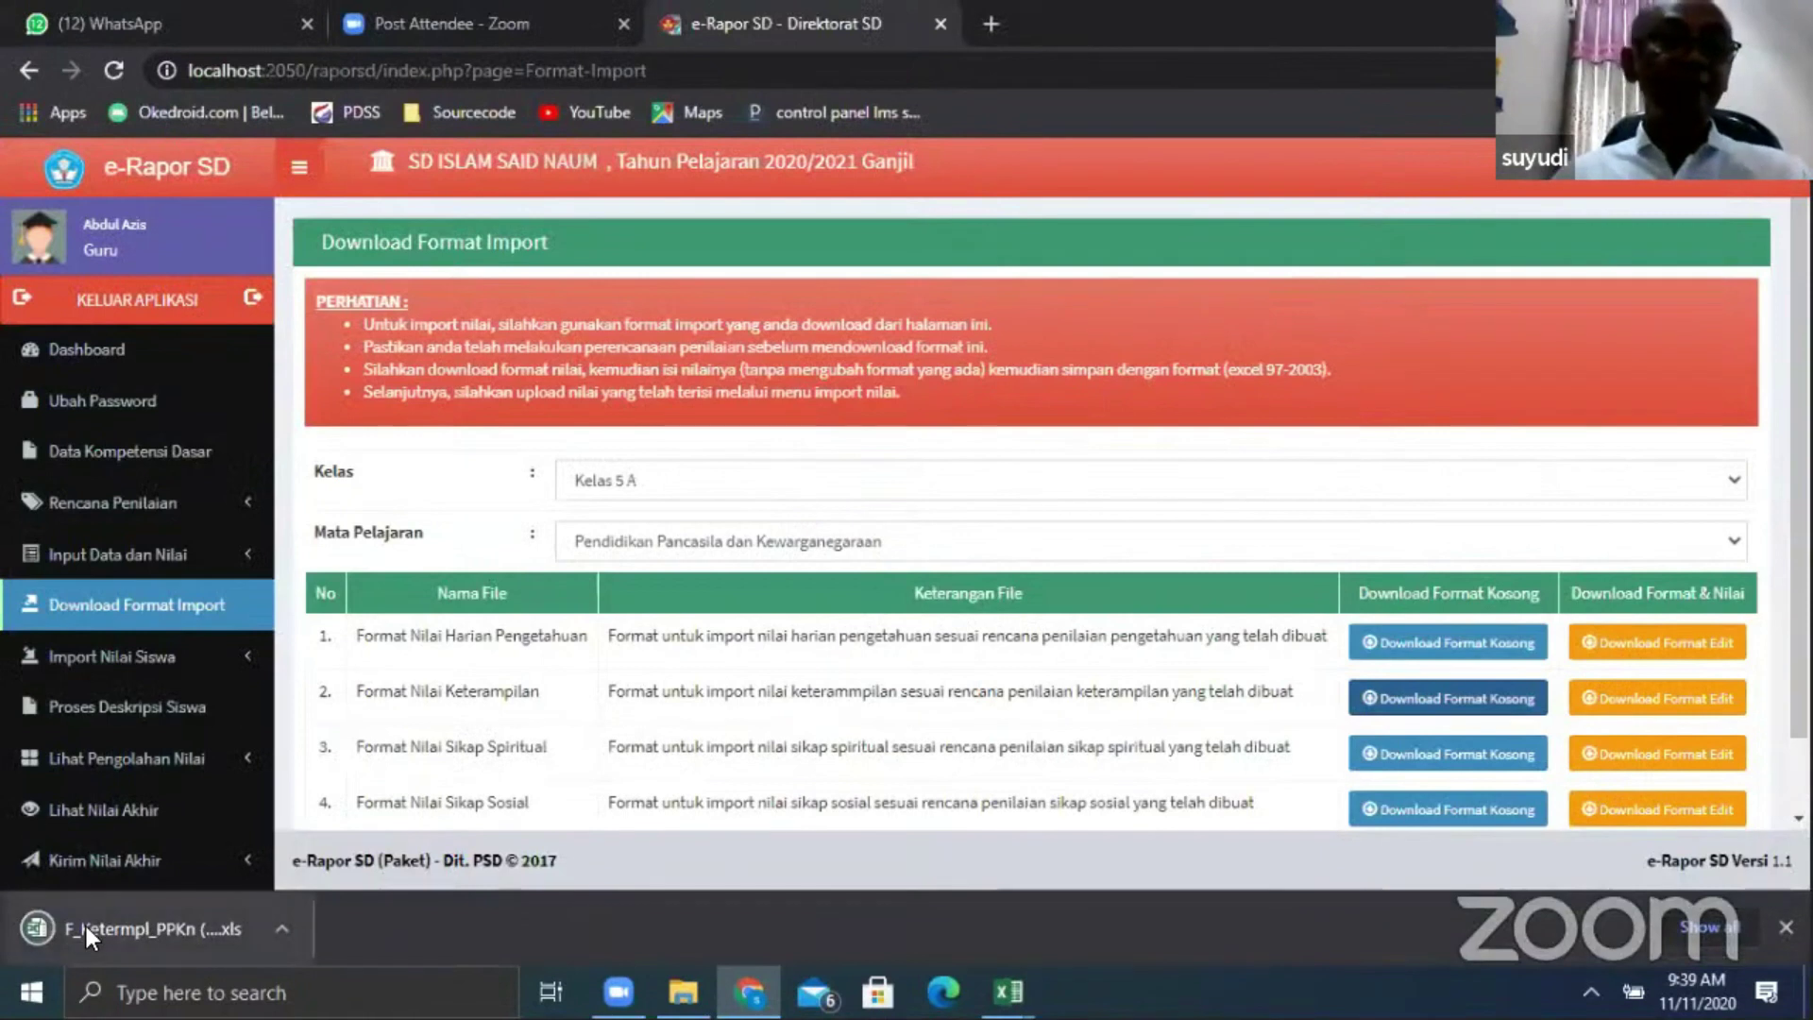
Open the downloaded skills workbook in Excel and enter =RANDBETWEEN(75,90) as the first student's Nilai in H6
{"action": "left_click", "coordinate": [84, 922]}
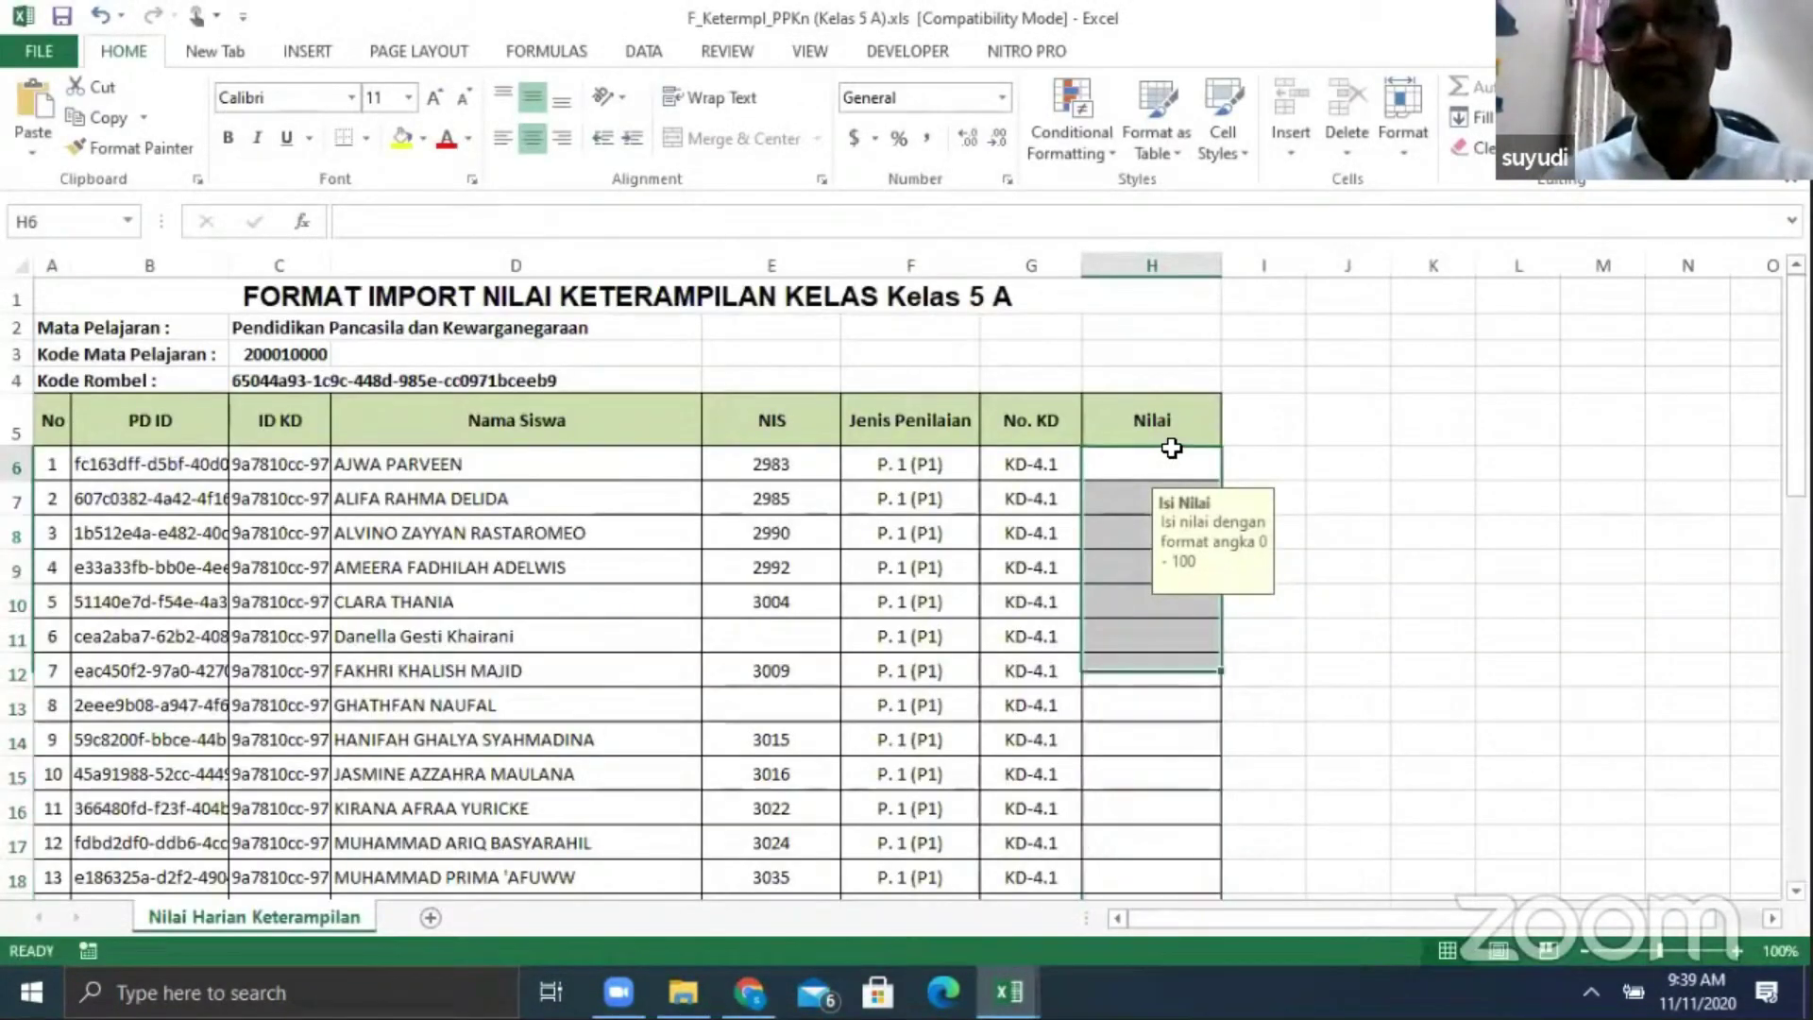
{"action": "left_click", "coordinate": [1170, 449]}
{"action": "type", "text": "=r"}
{"action": "left_click", "coordinate": [1246, 542]}
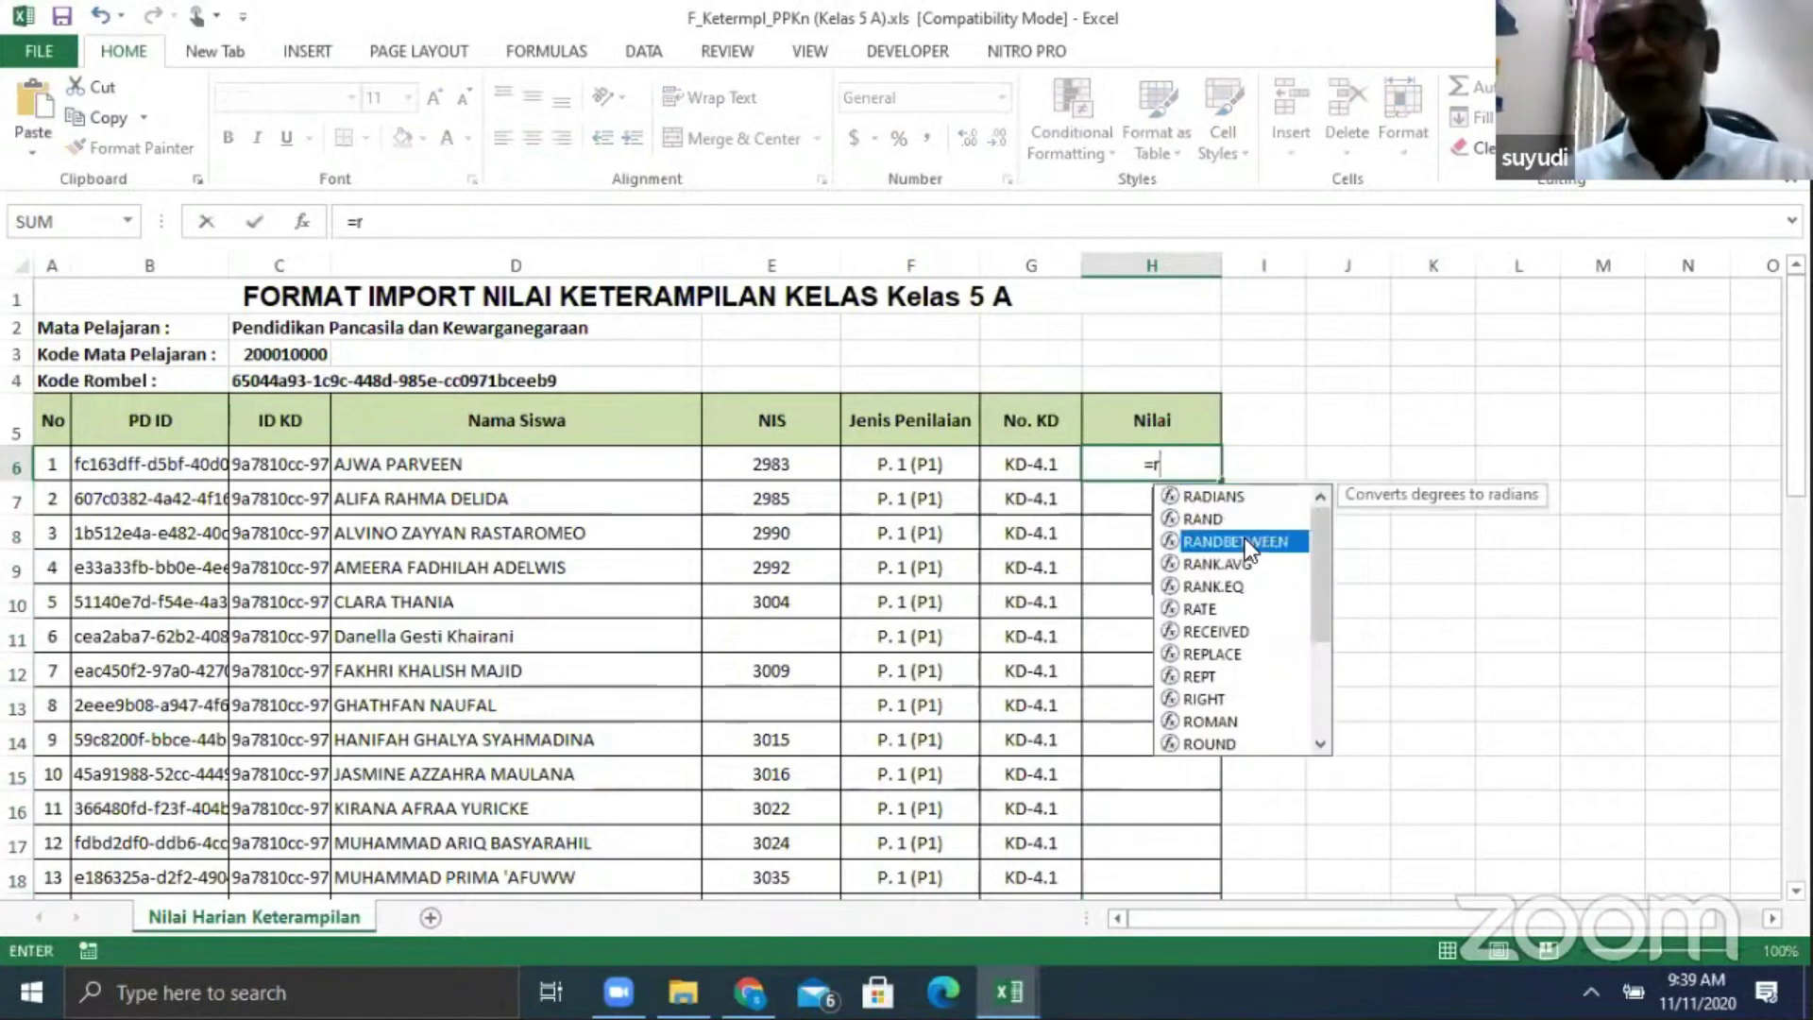
{"action": "double_click", "coordinate": [1244, 542]}
{"action": "type", "text": "75,90"}
{"action": "key", "text": "Return"}
Fill the H6 formula down the Nilai column for all student rows and save the workbook
{"action": "left_click", "coordinate": [1220, 475]}
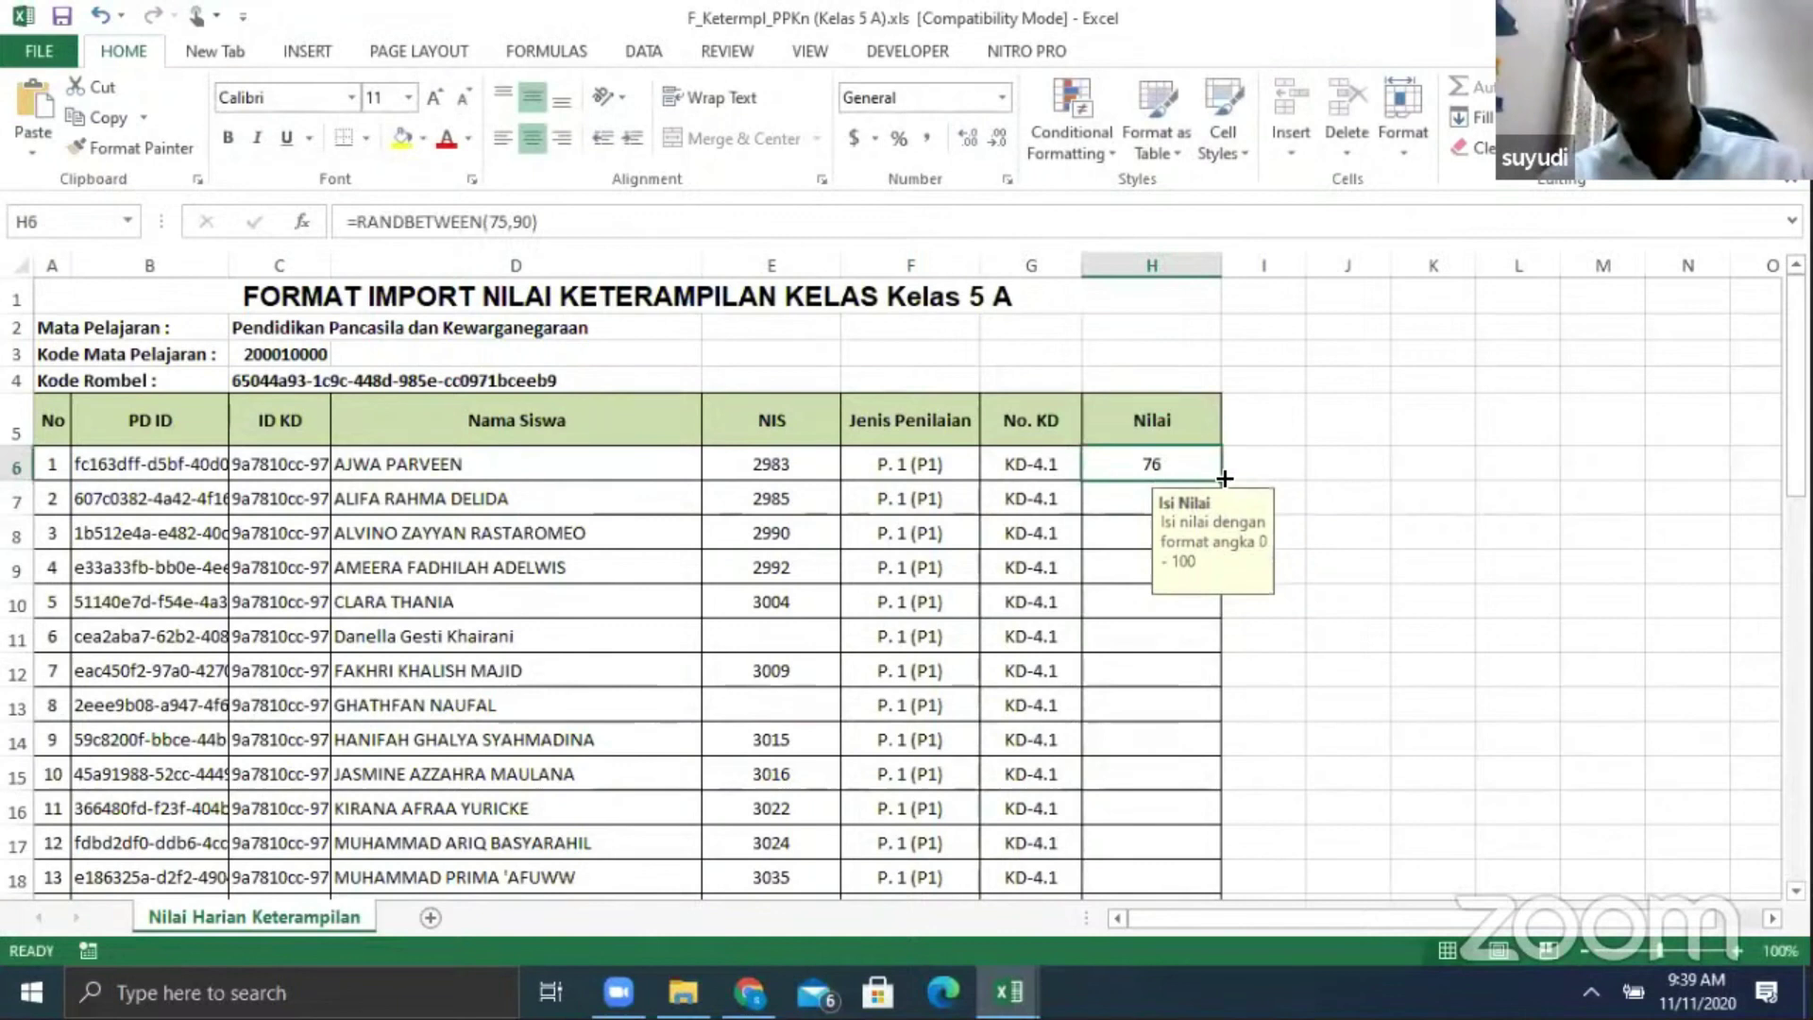
{"action": "double_click", "coordinate": [1225, 479]}
{"action": "scroll", "coordinate": [1178, 647], "scroll_direction": "down", "scroll_amount": 2}
{"action": "scroll", "coordinate": [934, 605], "scroll_direction": "up", "scroll_amount": 2}
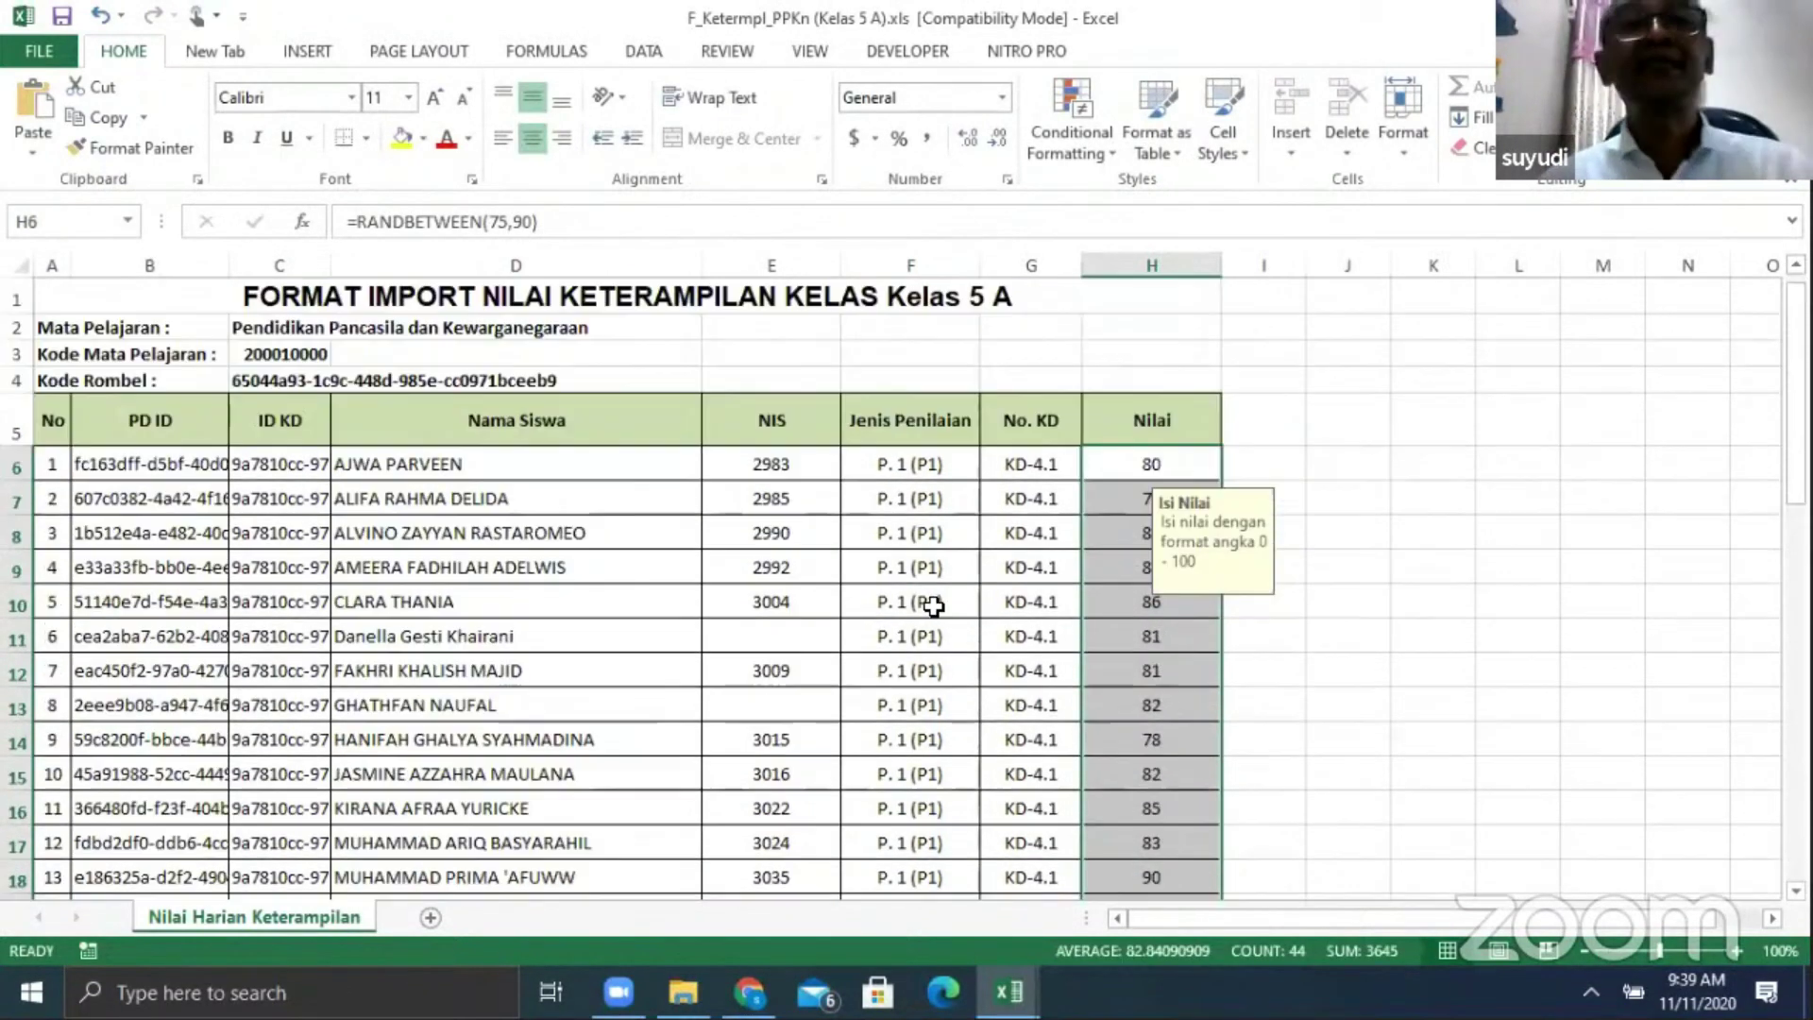
{"action": "left_click", "coordinate": [33, 54]}
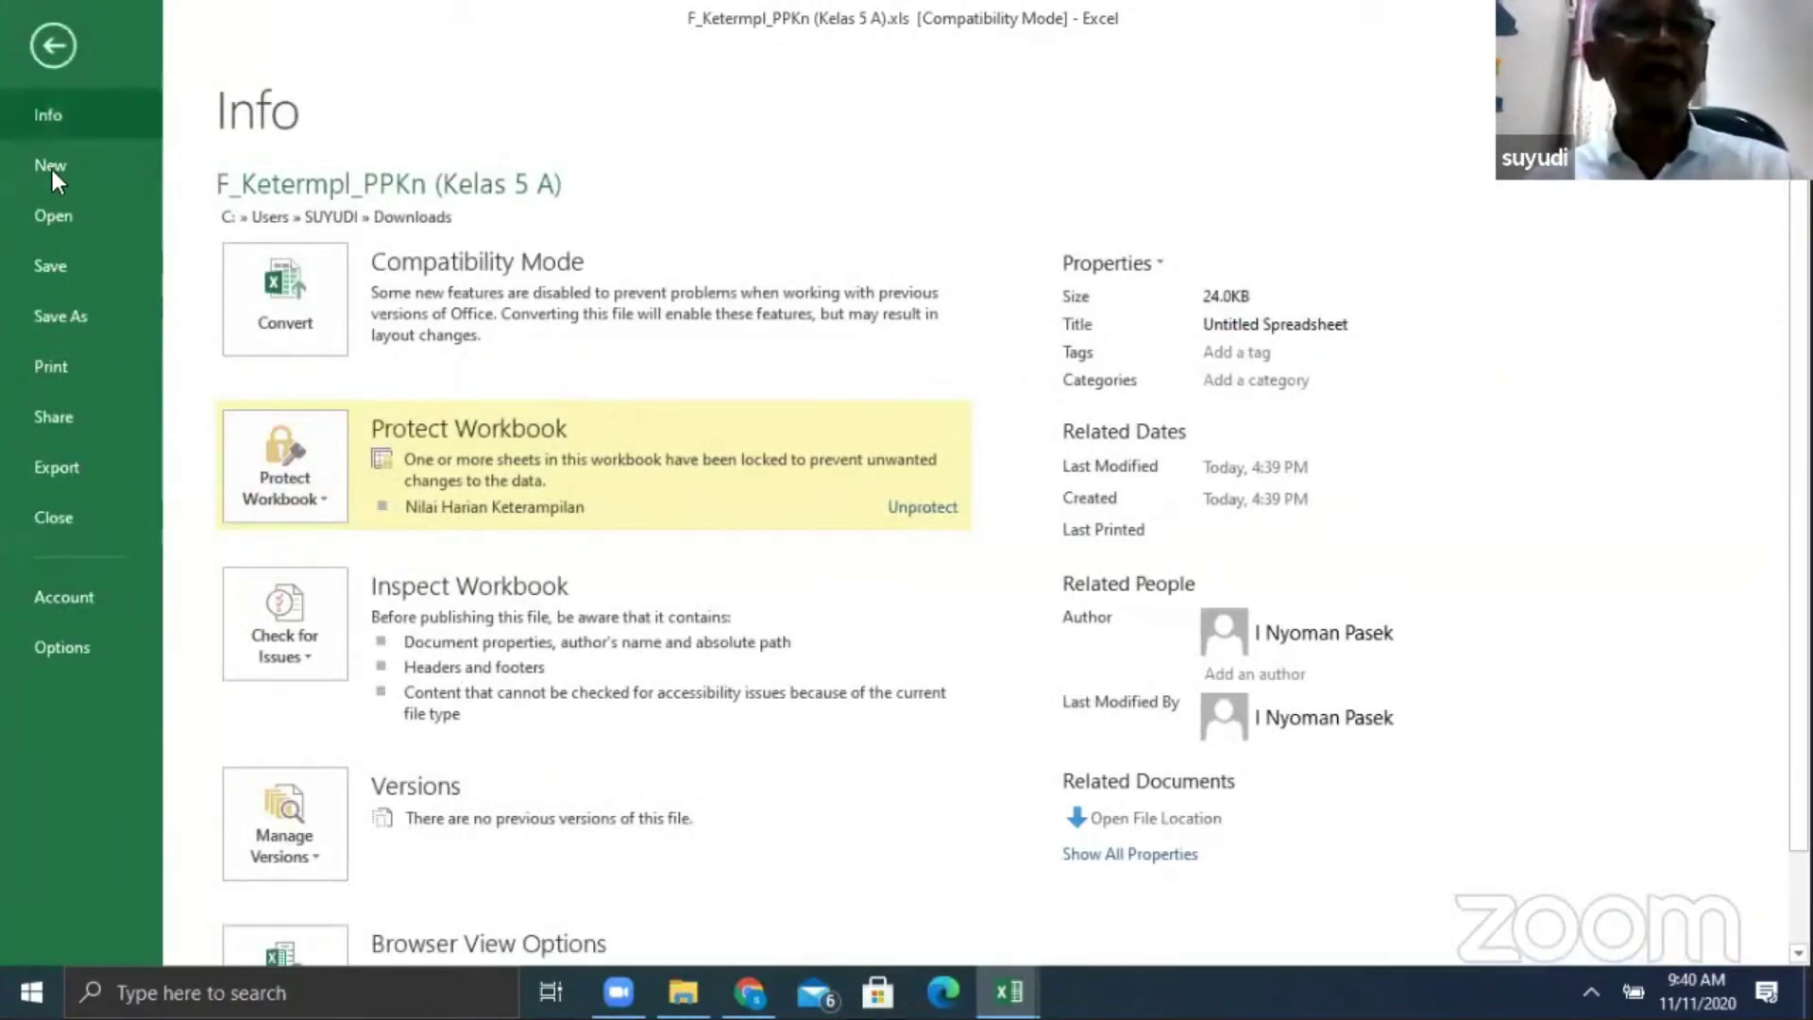
{"action": "left_click", "coordinate": [48, 251]}
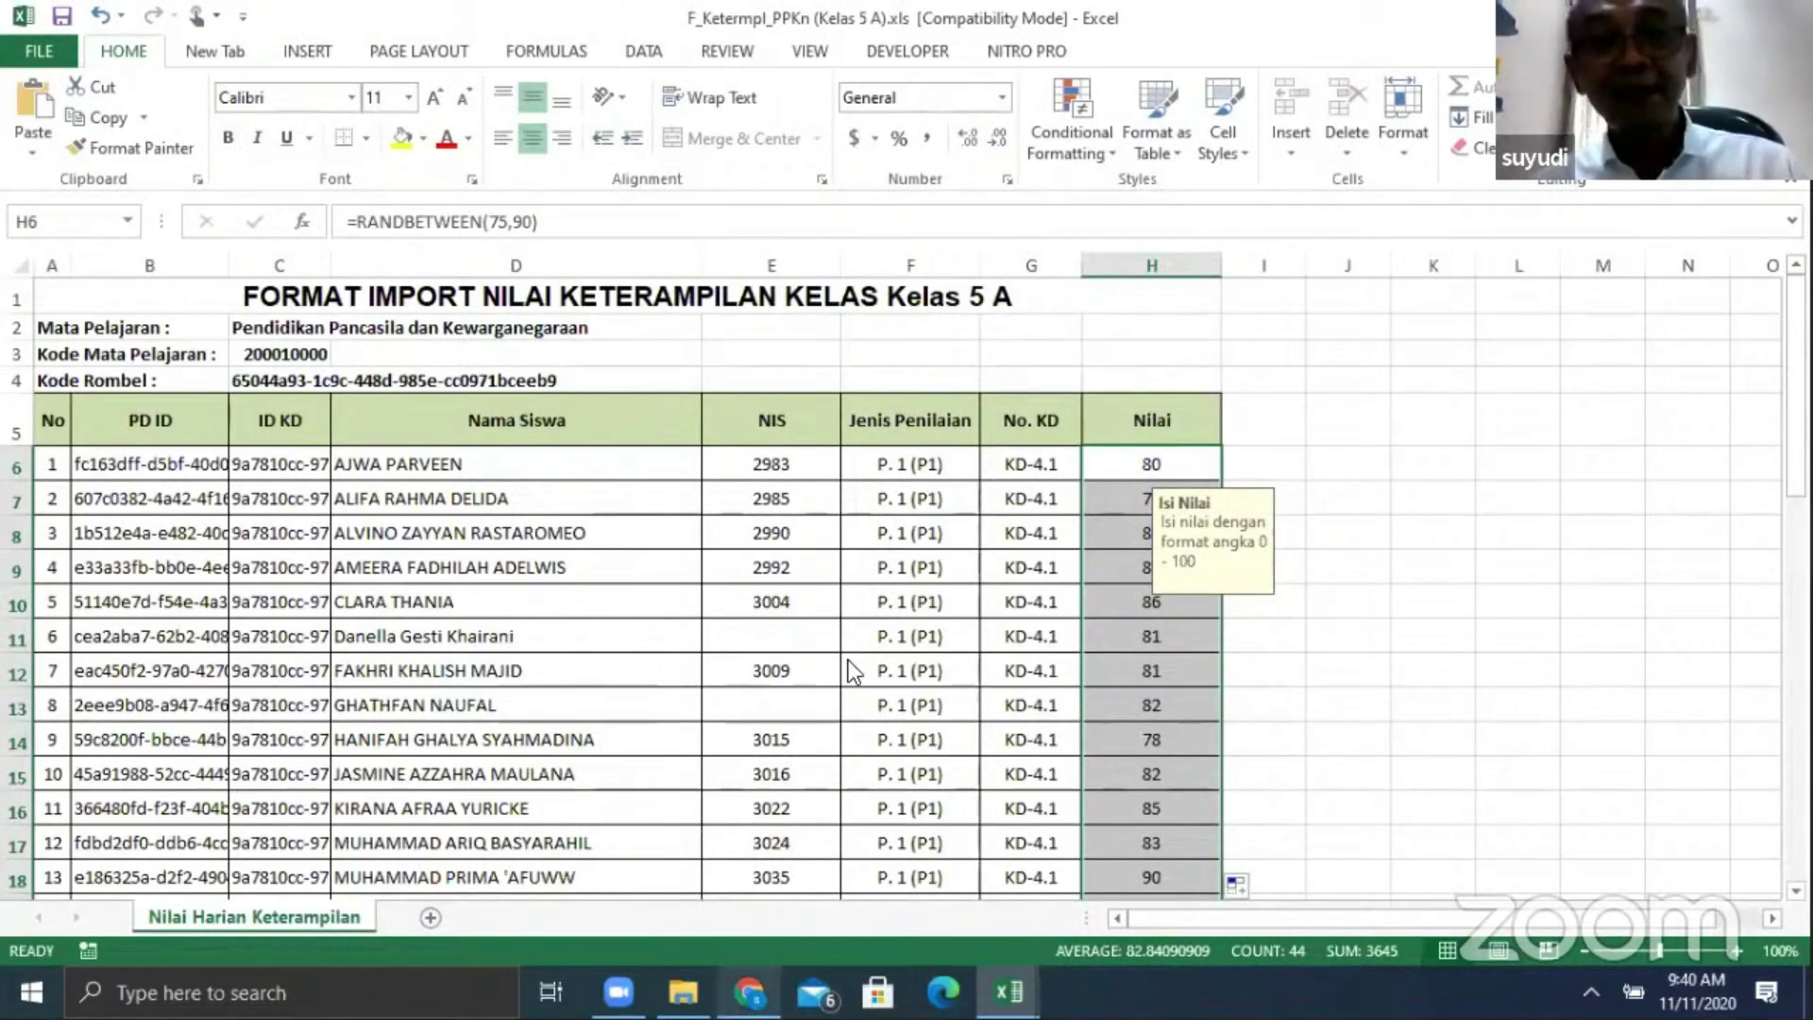
Switch back to e-Rapor SD and upload F_Ketermpl_PPKn (Kelas 5 A).xls as the Keterampilan score file
{"action": "left_click", "coordinate": [751, 989]}
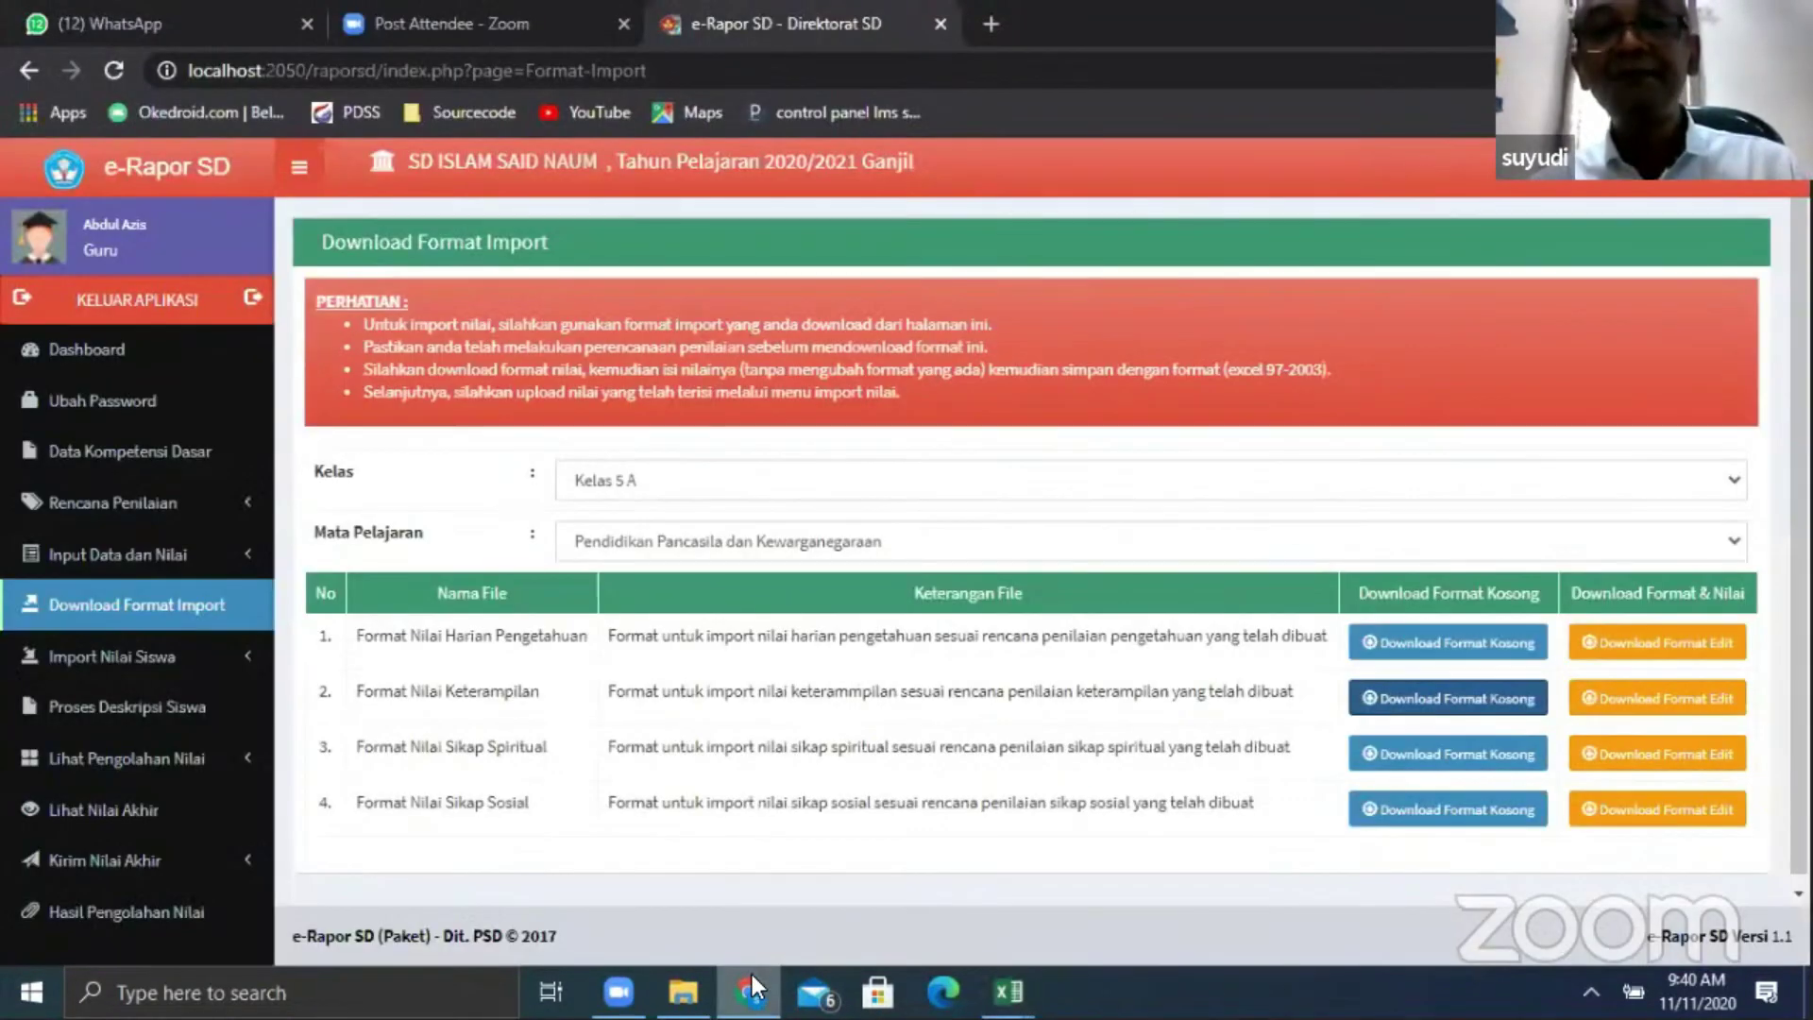
{"action": "left_click", "coordinate": [140, 661]}
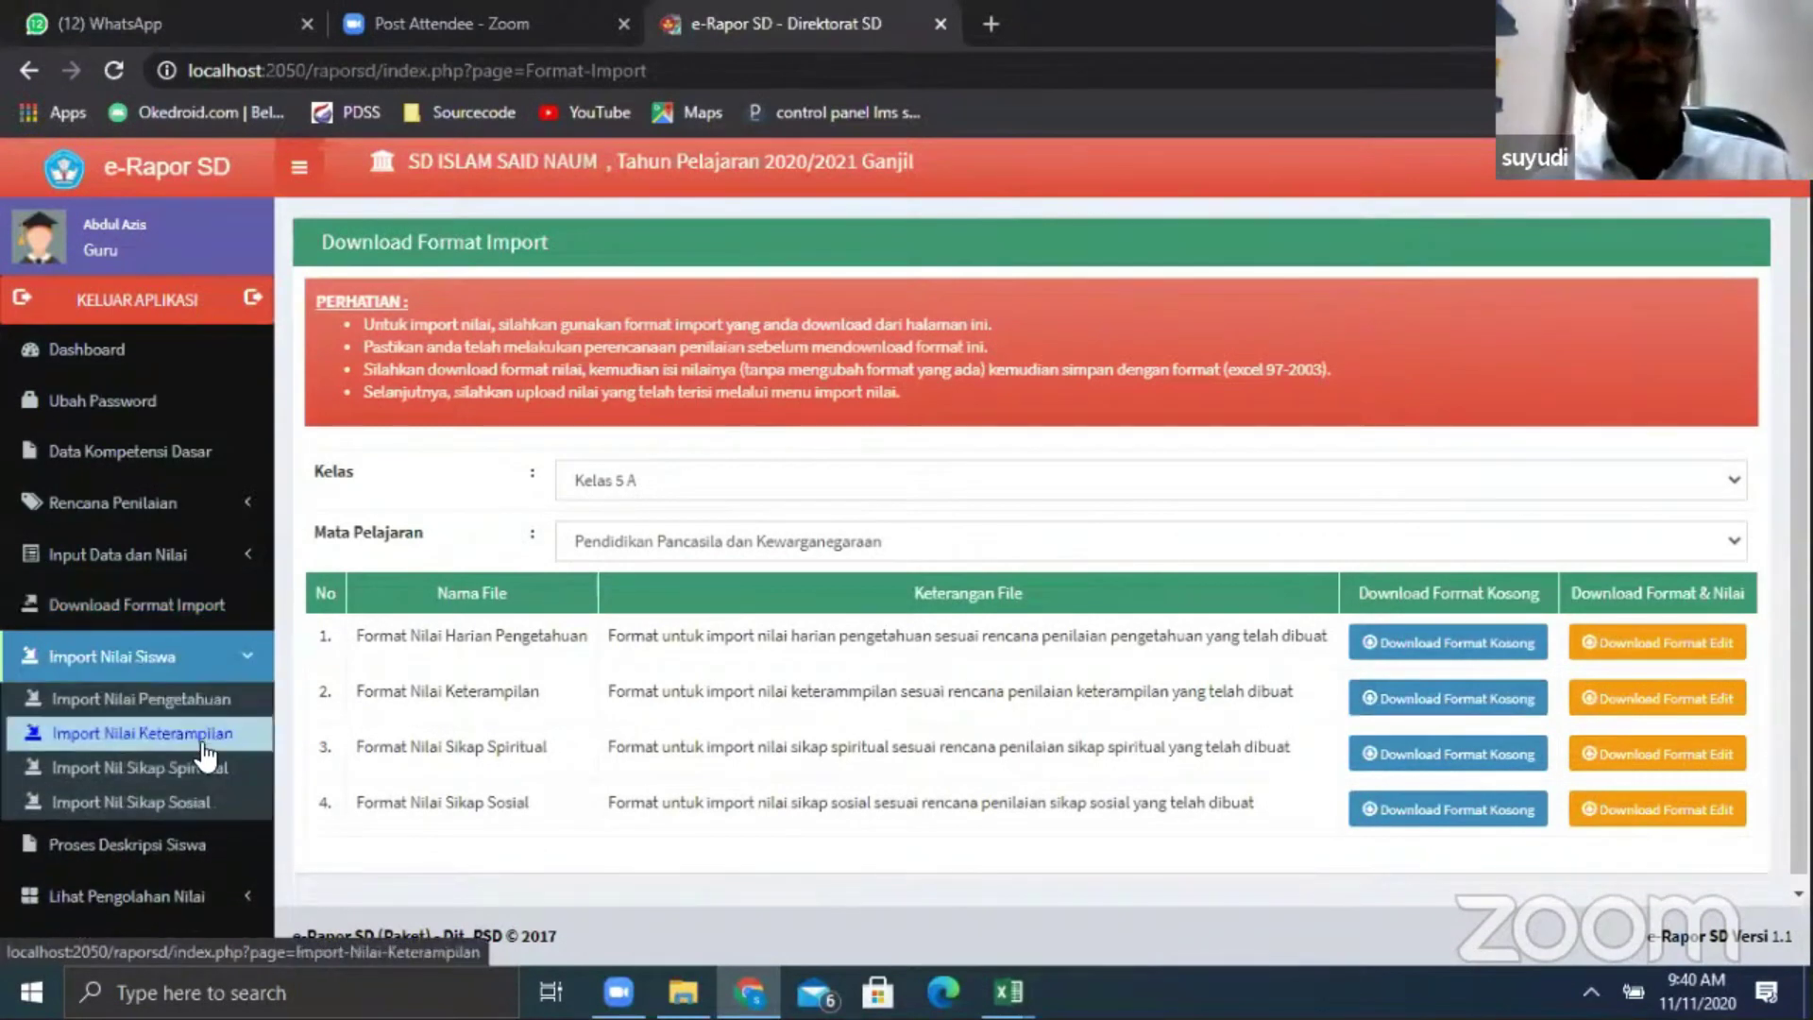
{"action": "left_click", "coordinate": [193, 733]}
{"action": "left_click", "coordinate": [774, 481]}
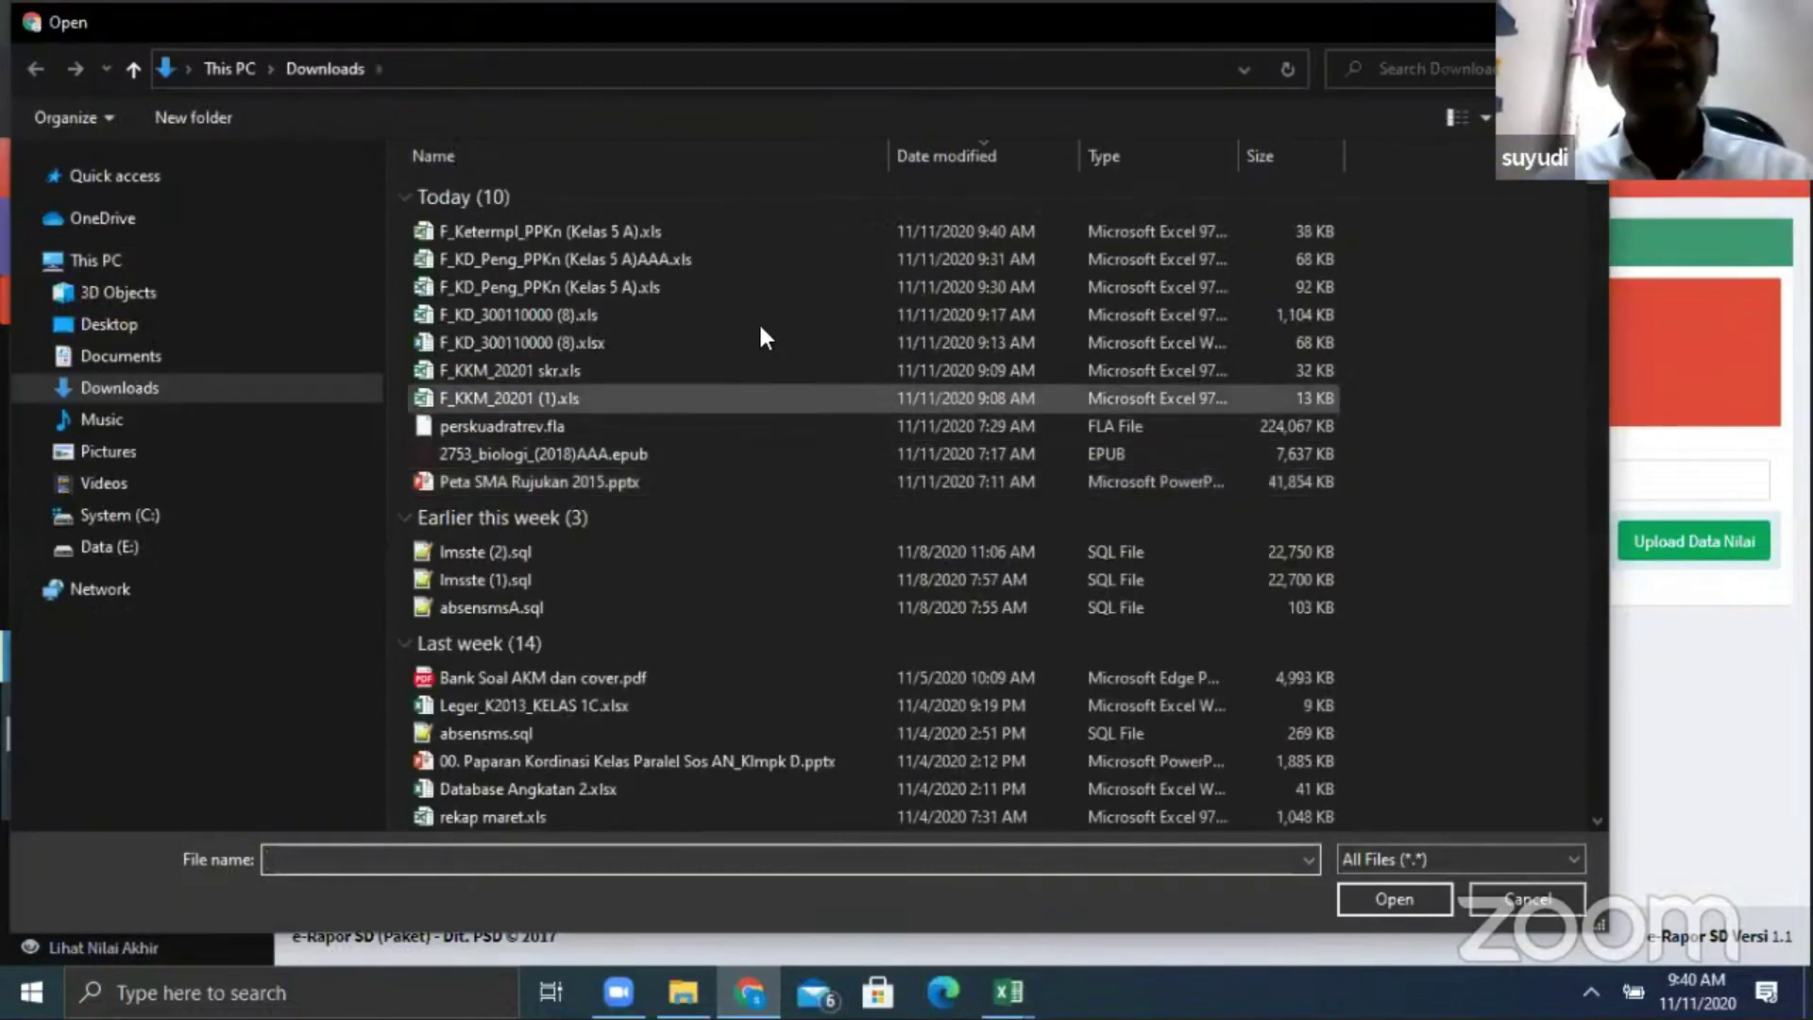
{"action": "double_click", "coordinate": [474, 234]}
{"action": "left_click", "coordinate": [1653, 541]}
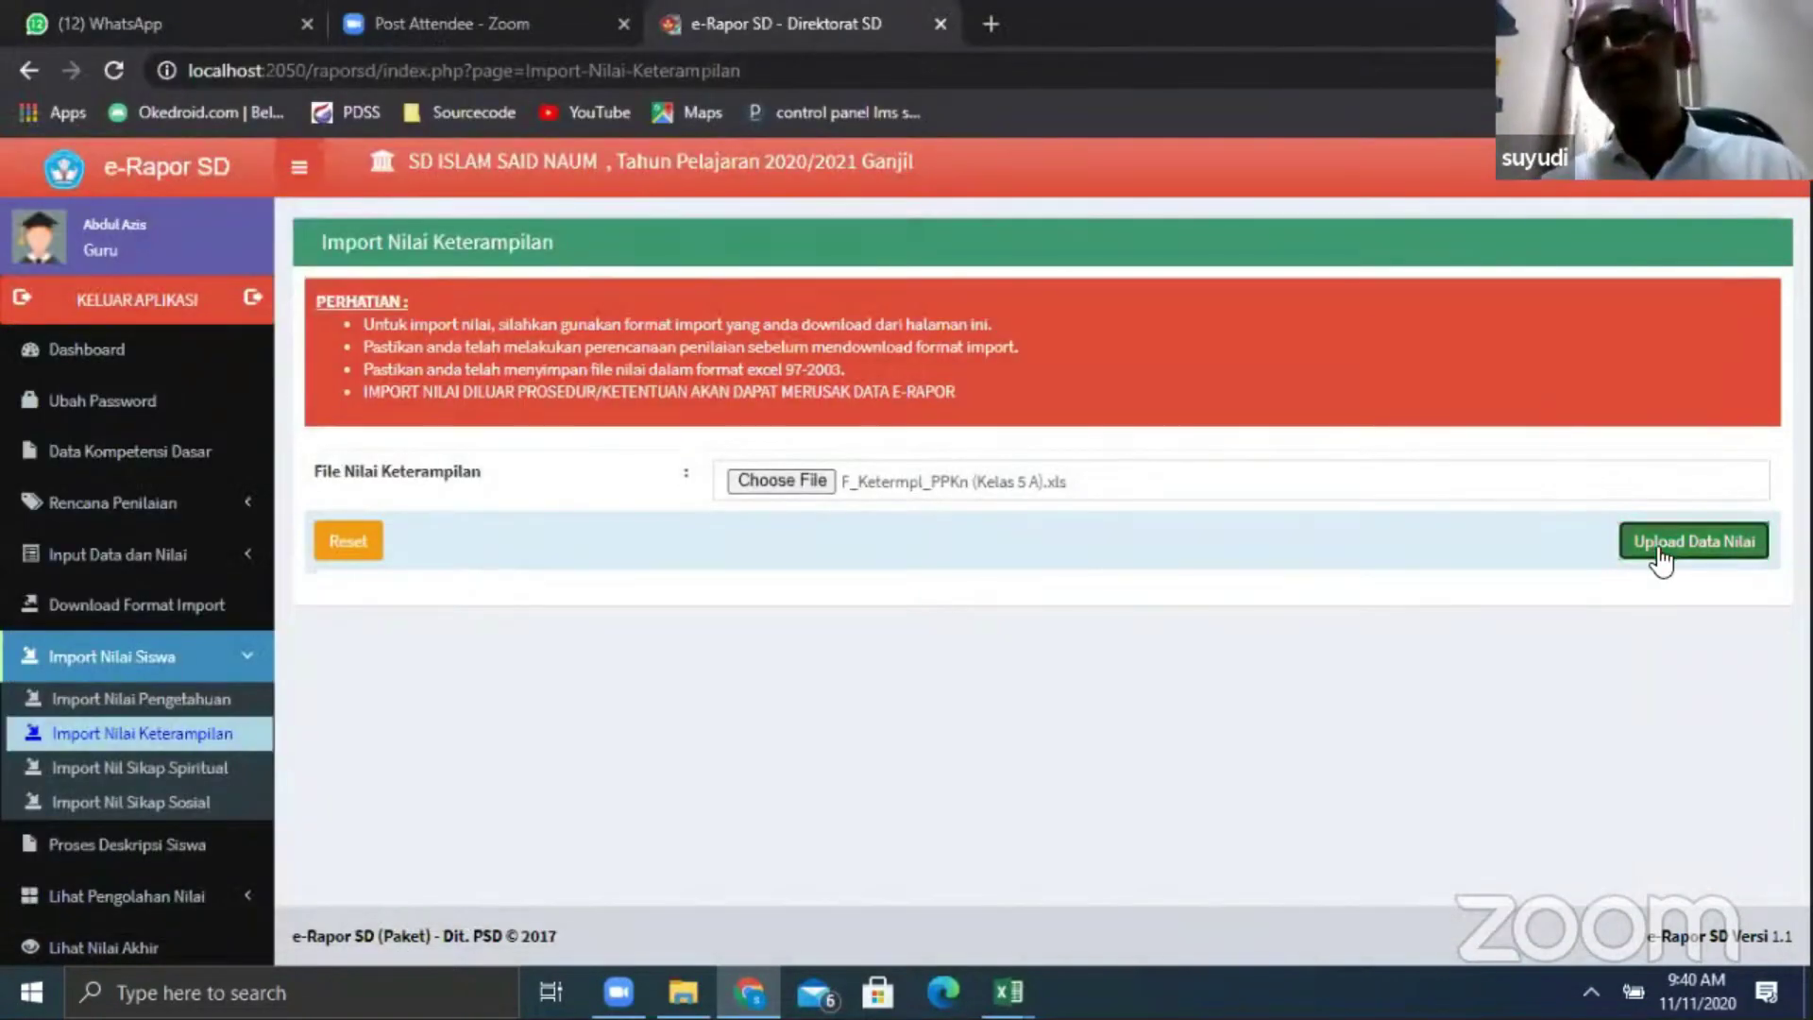
Review the uploaded KD-4.1 and KD-4.2 skills scores and save them
{"action": "scroll", "coordinate": [1673, 356], "scroll_direction": "down", "scroll_amount": 10}
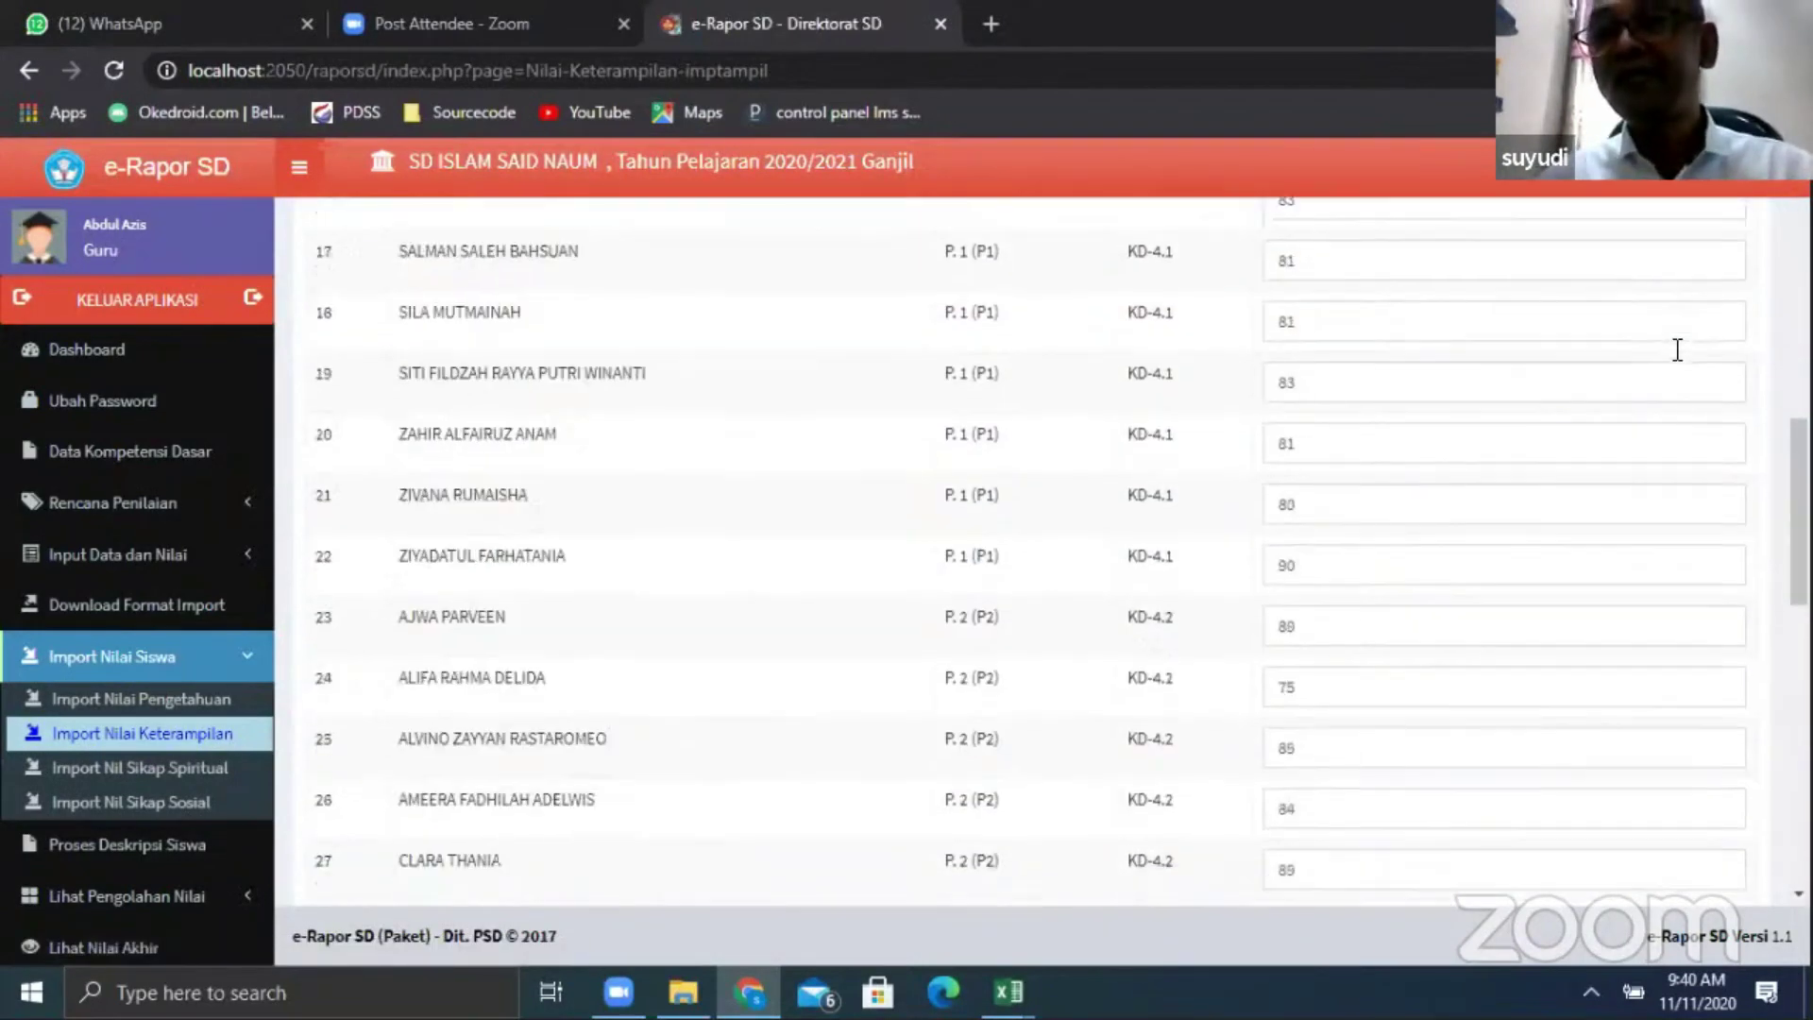
{"action": "scroll", "coordinate": [1680, 356], "scroll_direction": "up", "scroll_amount": 10}
{"action": "left_click", "coordinate": [1690, 267]}
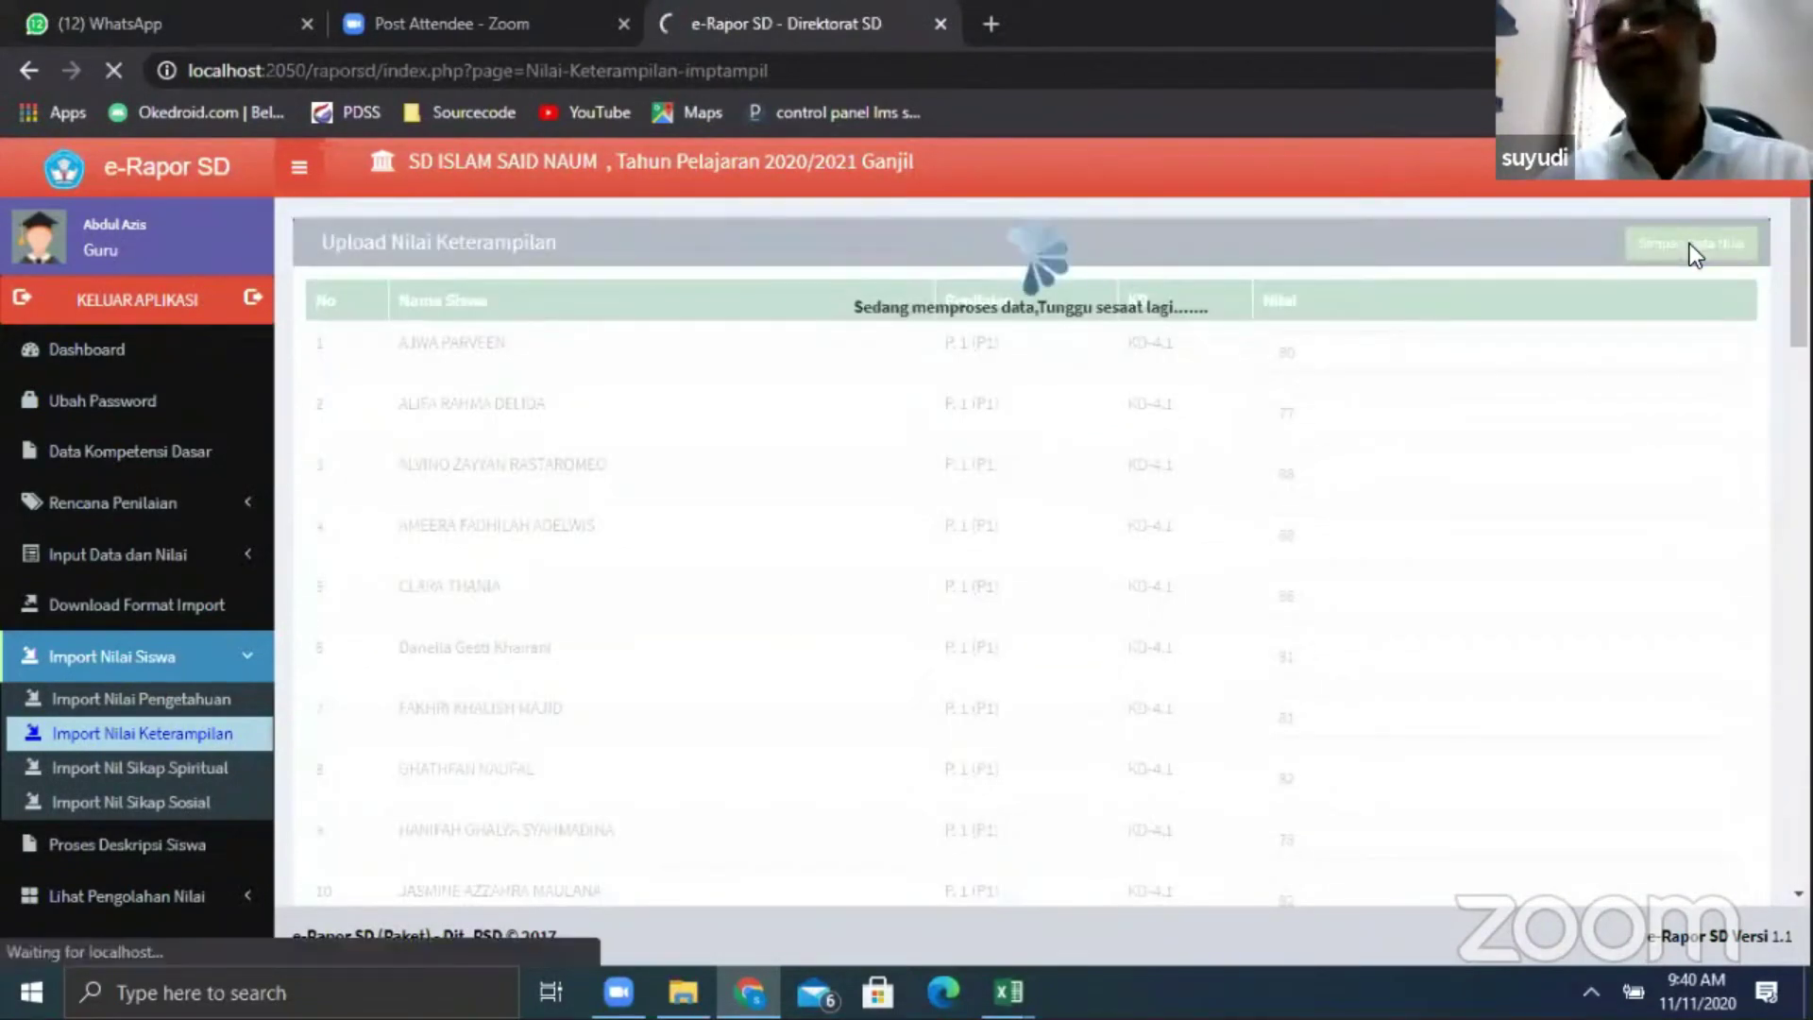
{"action": "left_click", "coordinate": [1146, 258]}
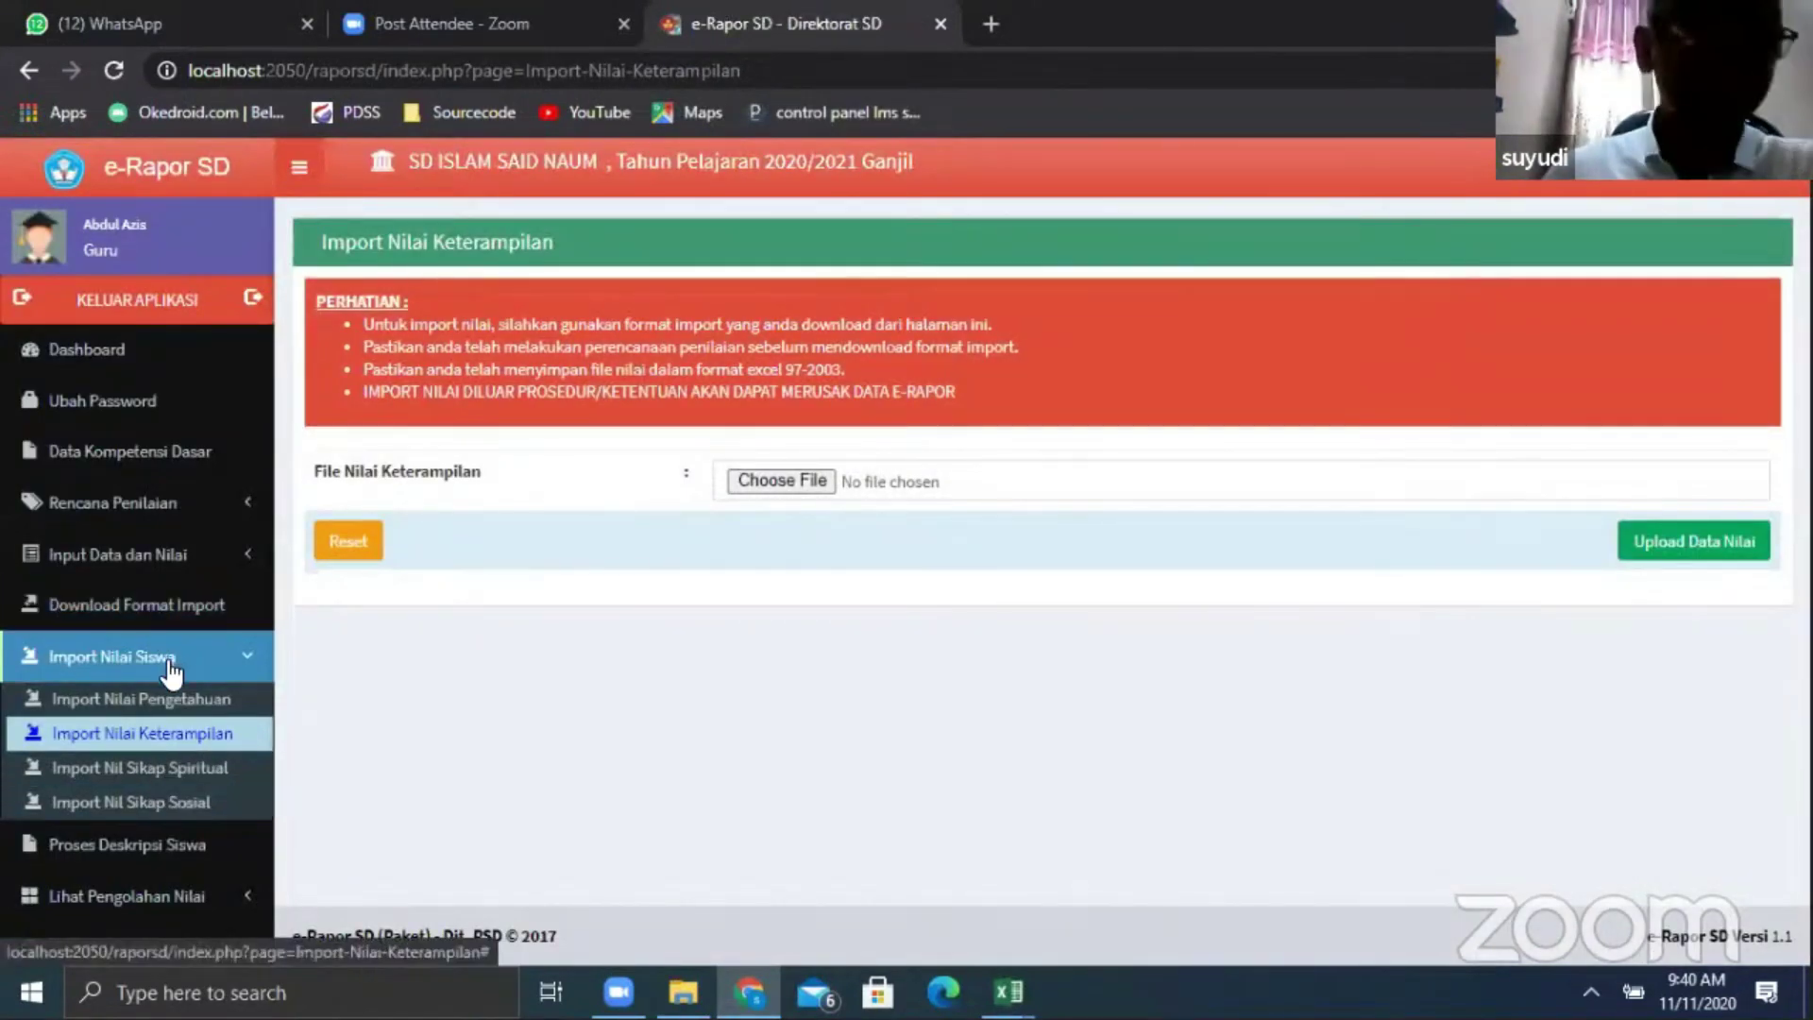
Save Baik as the Sikap Sosial scores of all Kelas 5 A students for Pendidikan Pancasila dan Kewarganegaraan
{"action": "left_click", "coordinate": [163, 555]}
{"action": "left_click", "coordinate": [189, 696]}
{"action": "left_click", "coordinate": [690, 321]}
{"action": "left_click", "coordinate": [659, 389]}
{"action": "left_click", "coordinate": [659, 369]}
{"action": "left_click", "coordinate": [673, 667]}
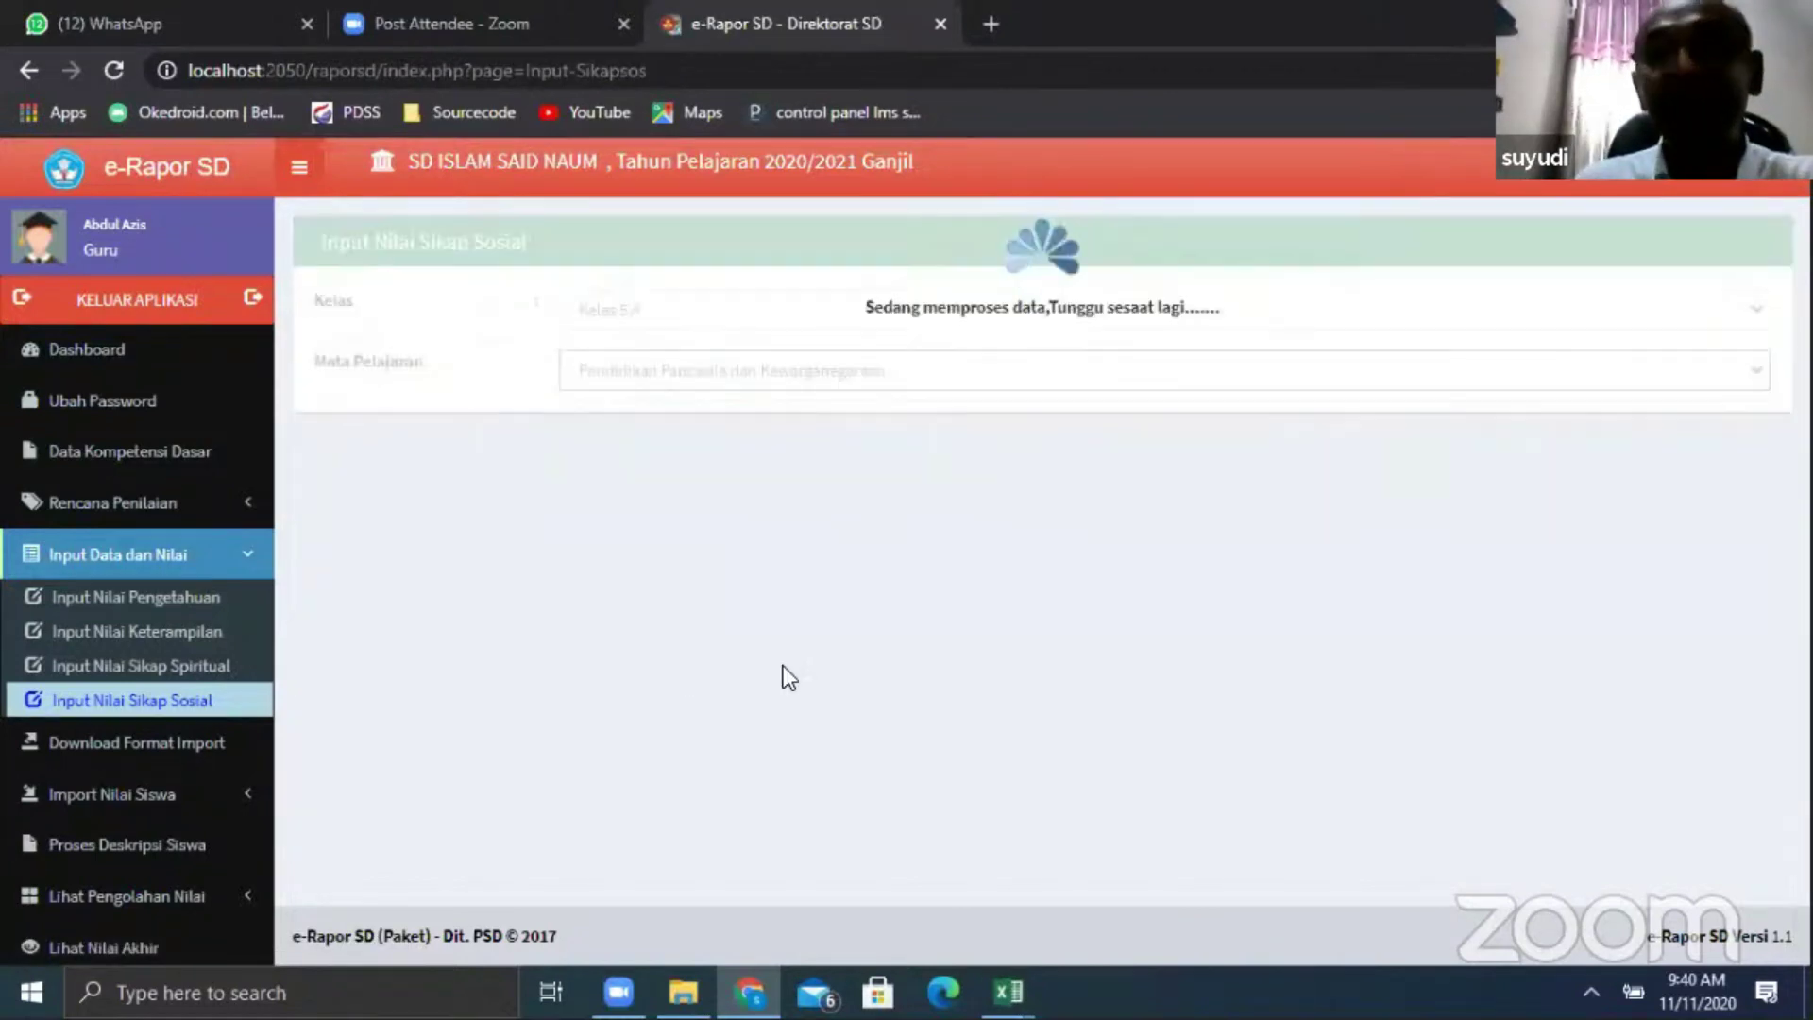
{"action": "scroll", "coordinate": [1773, 359], "scroll_direction": "down", "scroll_amount": 1}
{"action": "scroll", "coordinate": [1774, 358], "scroll_direction": "down", "scroll_amount": 10}
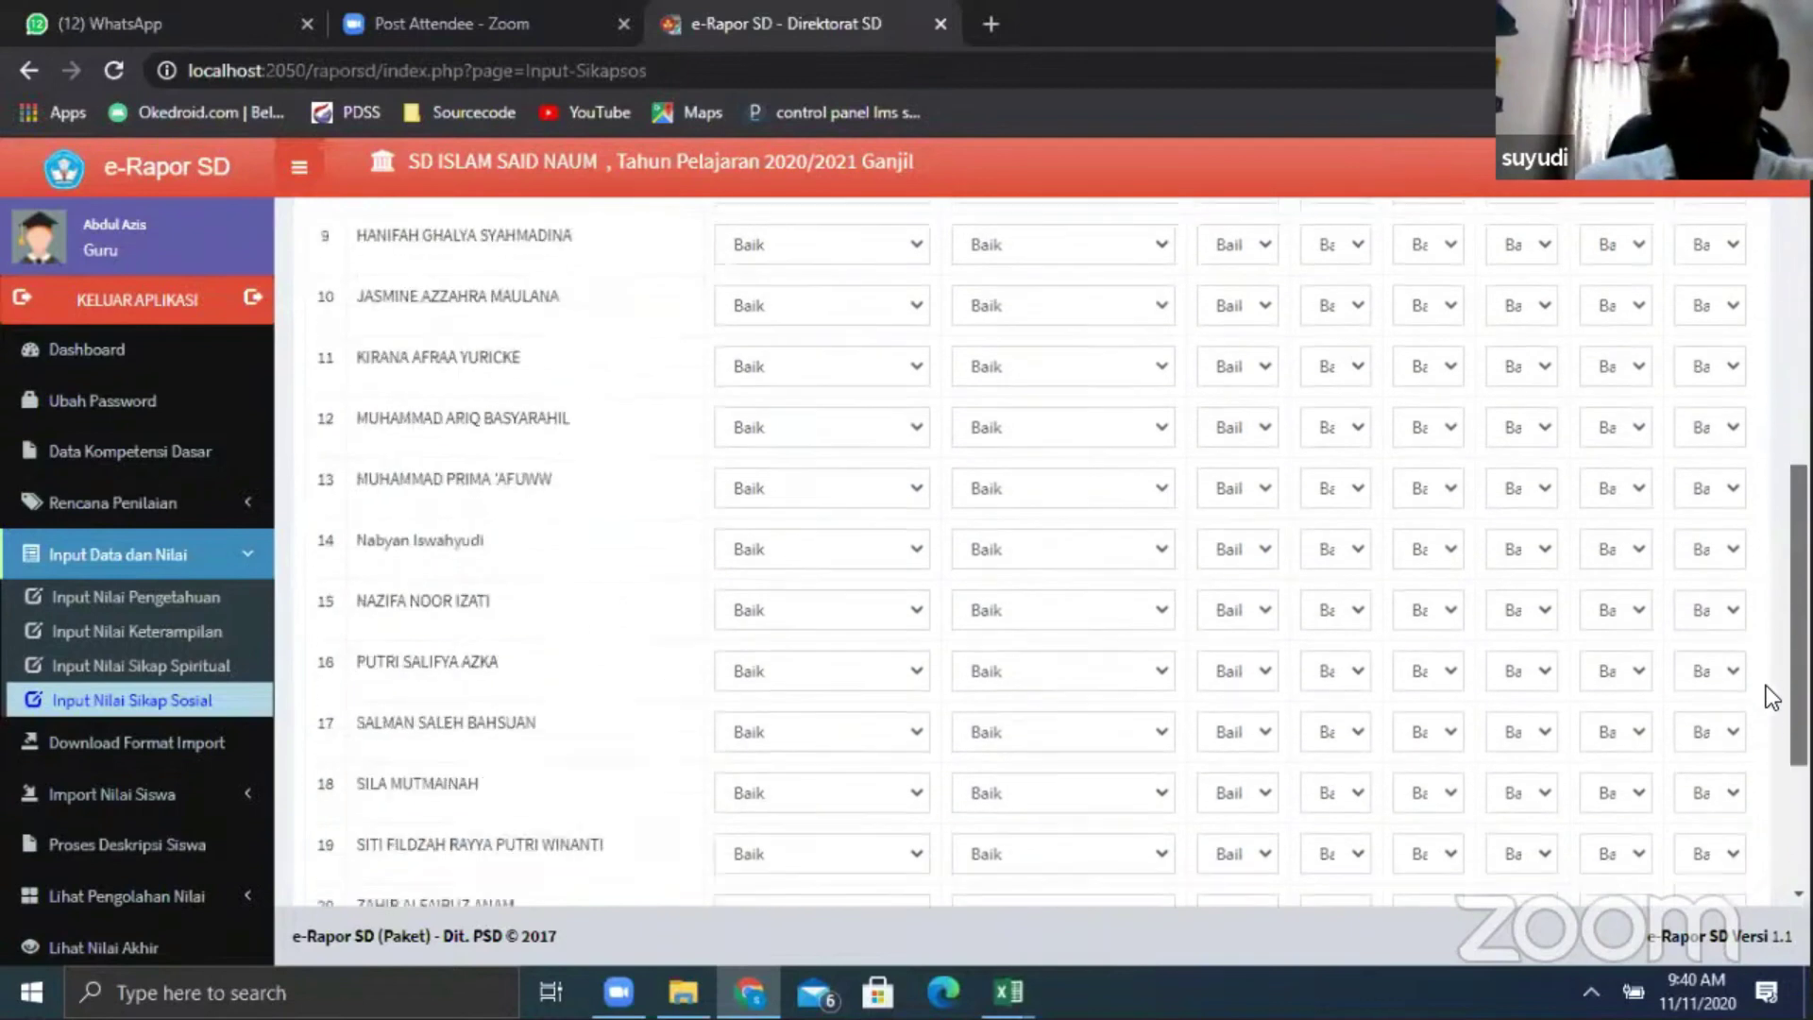
{"action": "left_click", "coordinate": [1698, 798]}
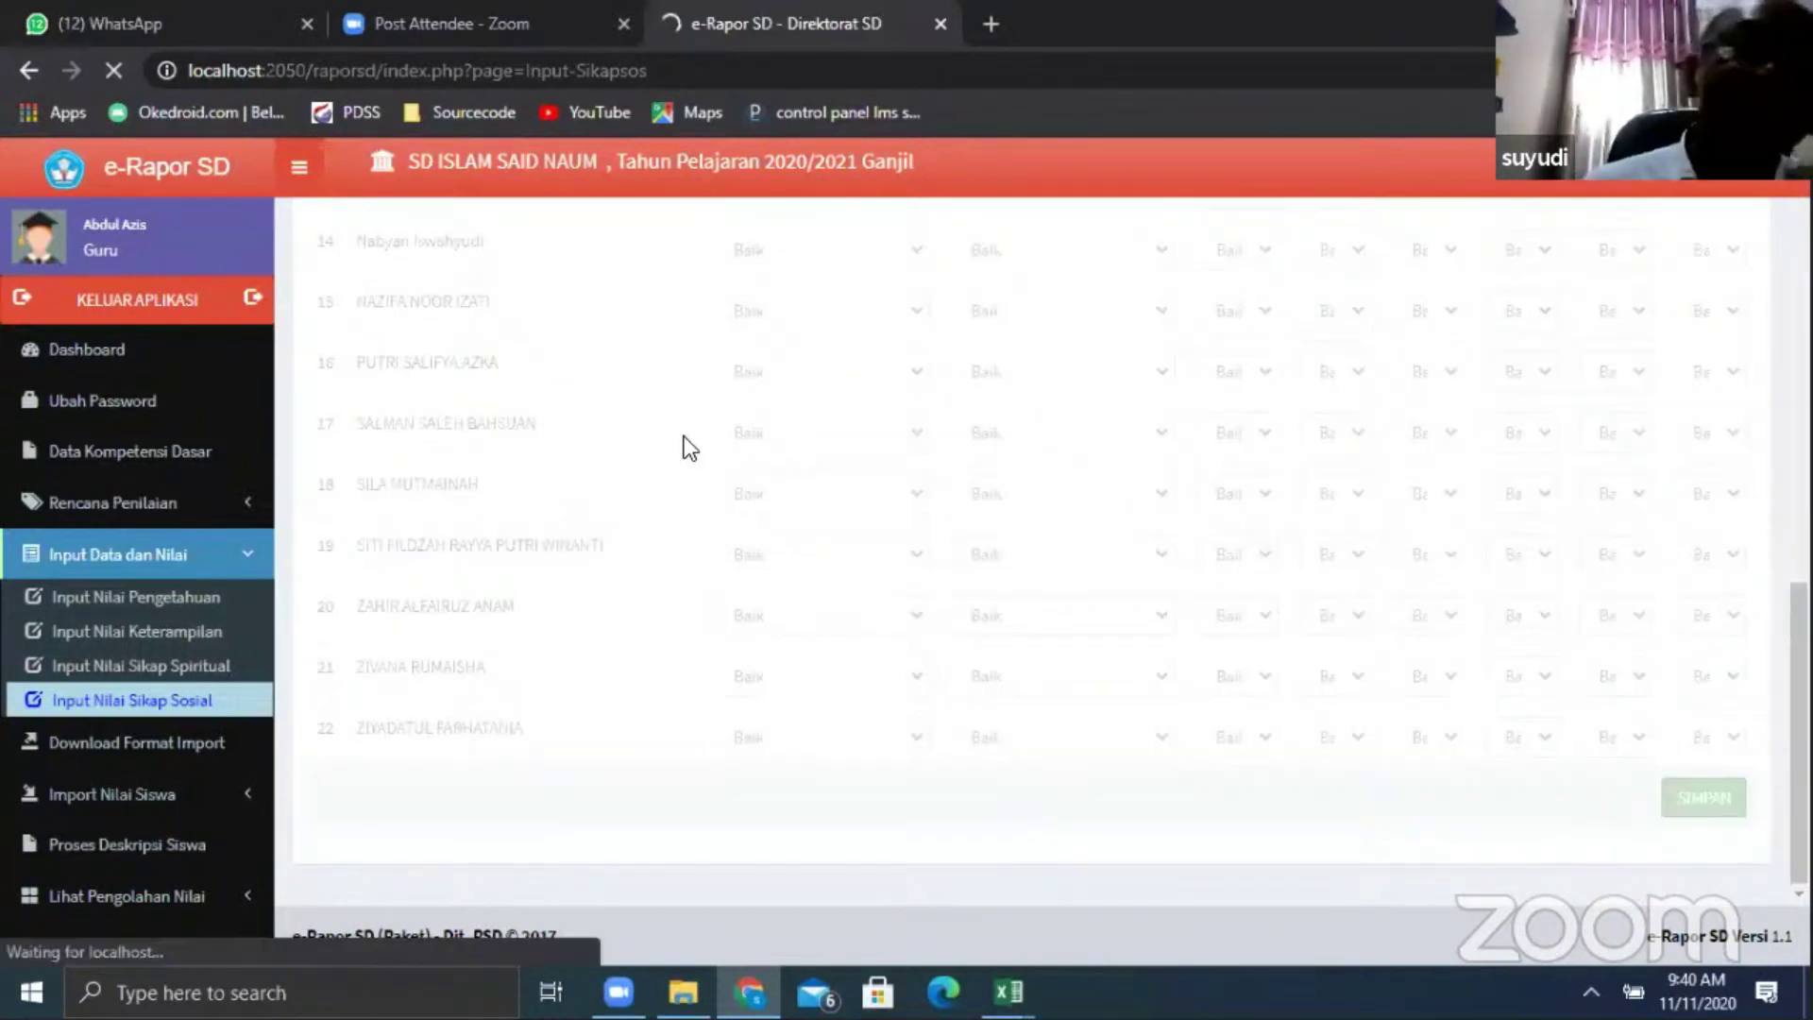
{"action": "left_click", "coordinate": [1107, 221]}
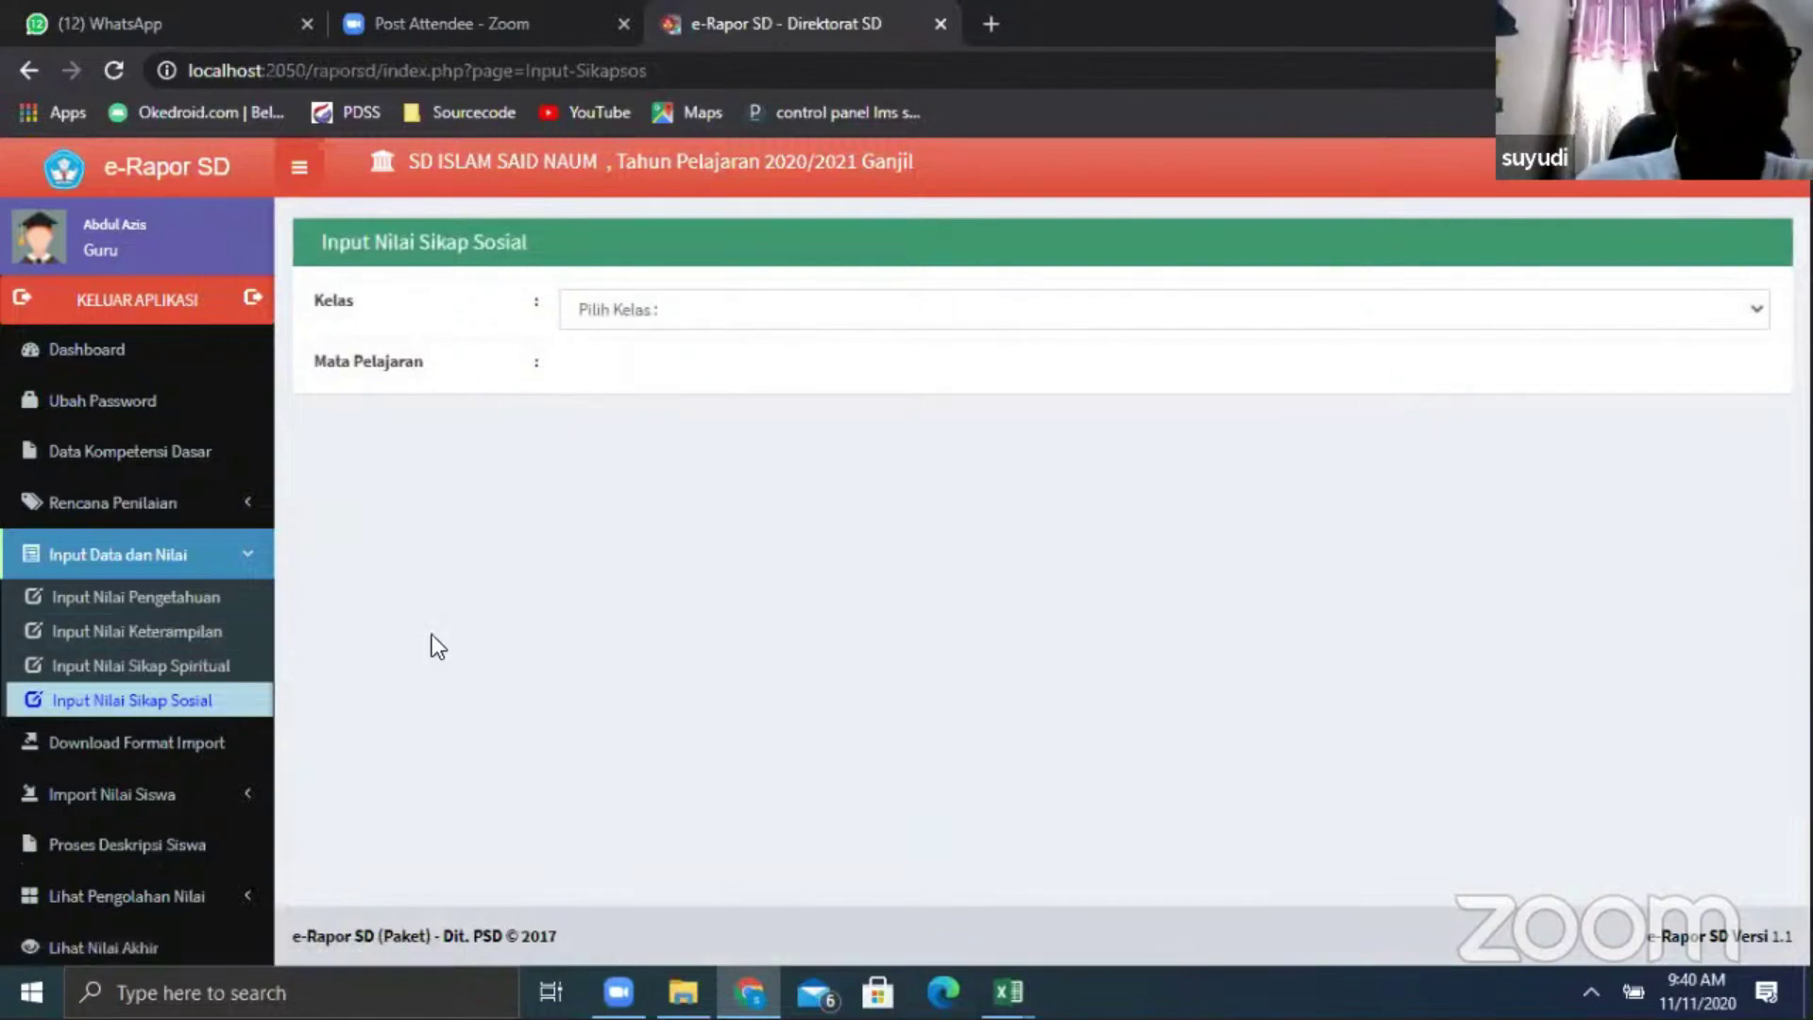
Process the student score descriptions for Kelas 5 A, Pendidikan Pancasila dan Kewarganegaraan
{"action": "left_click", "coordinate": [161, 845]}
{"action": "left_click", "coordinate": [698, 311]}
{"action": "left_click", "coordinate": [680, 406]}
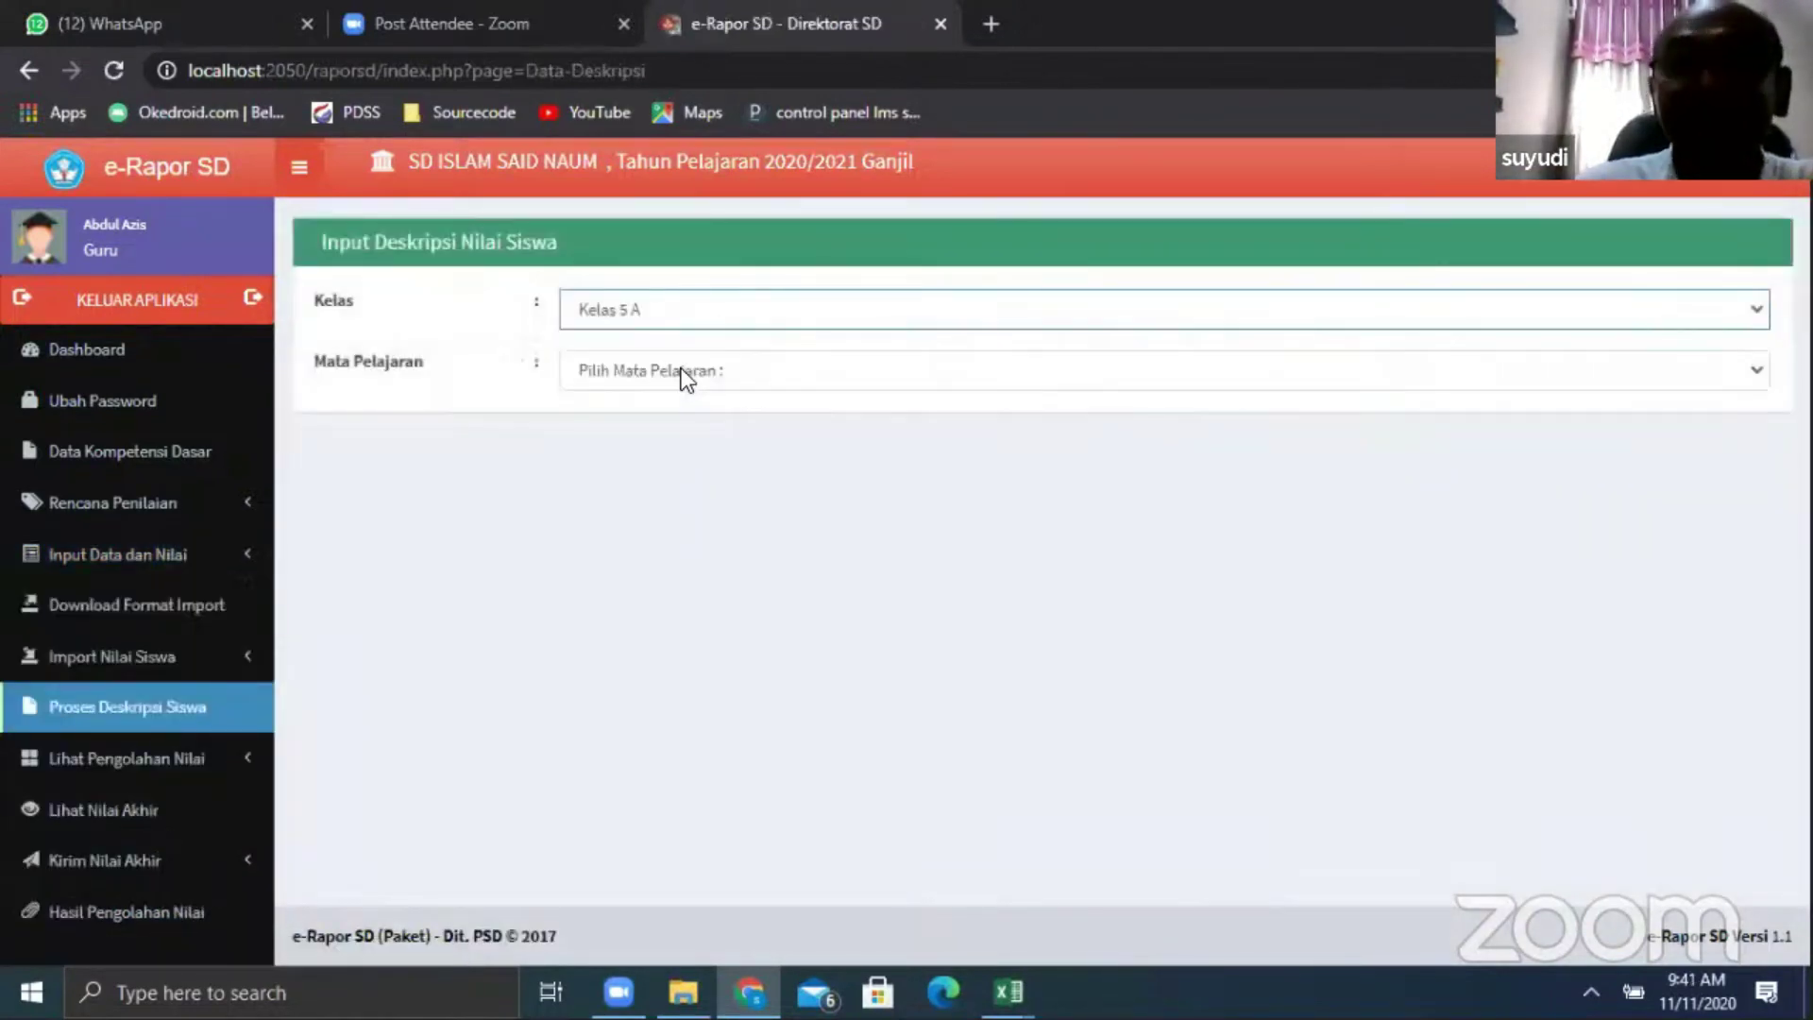
{"action": "left_click", "coordinate": [688, 371]}
{"action": "left_click", "coordinate": [698, 670]}
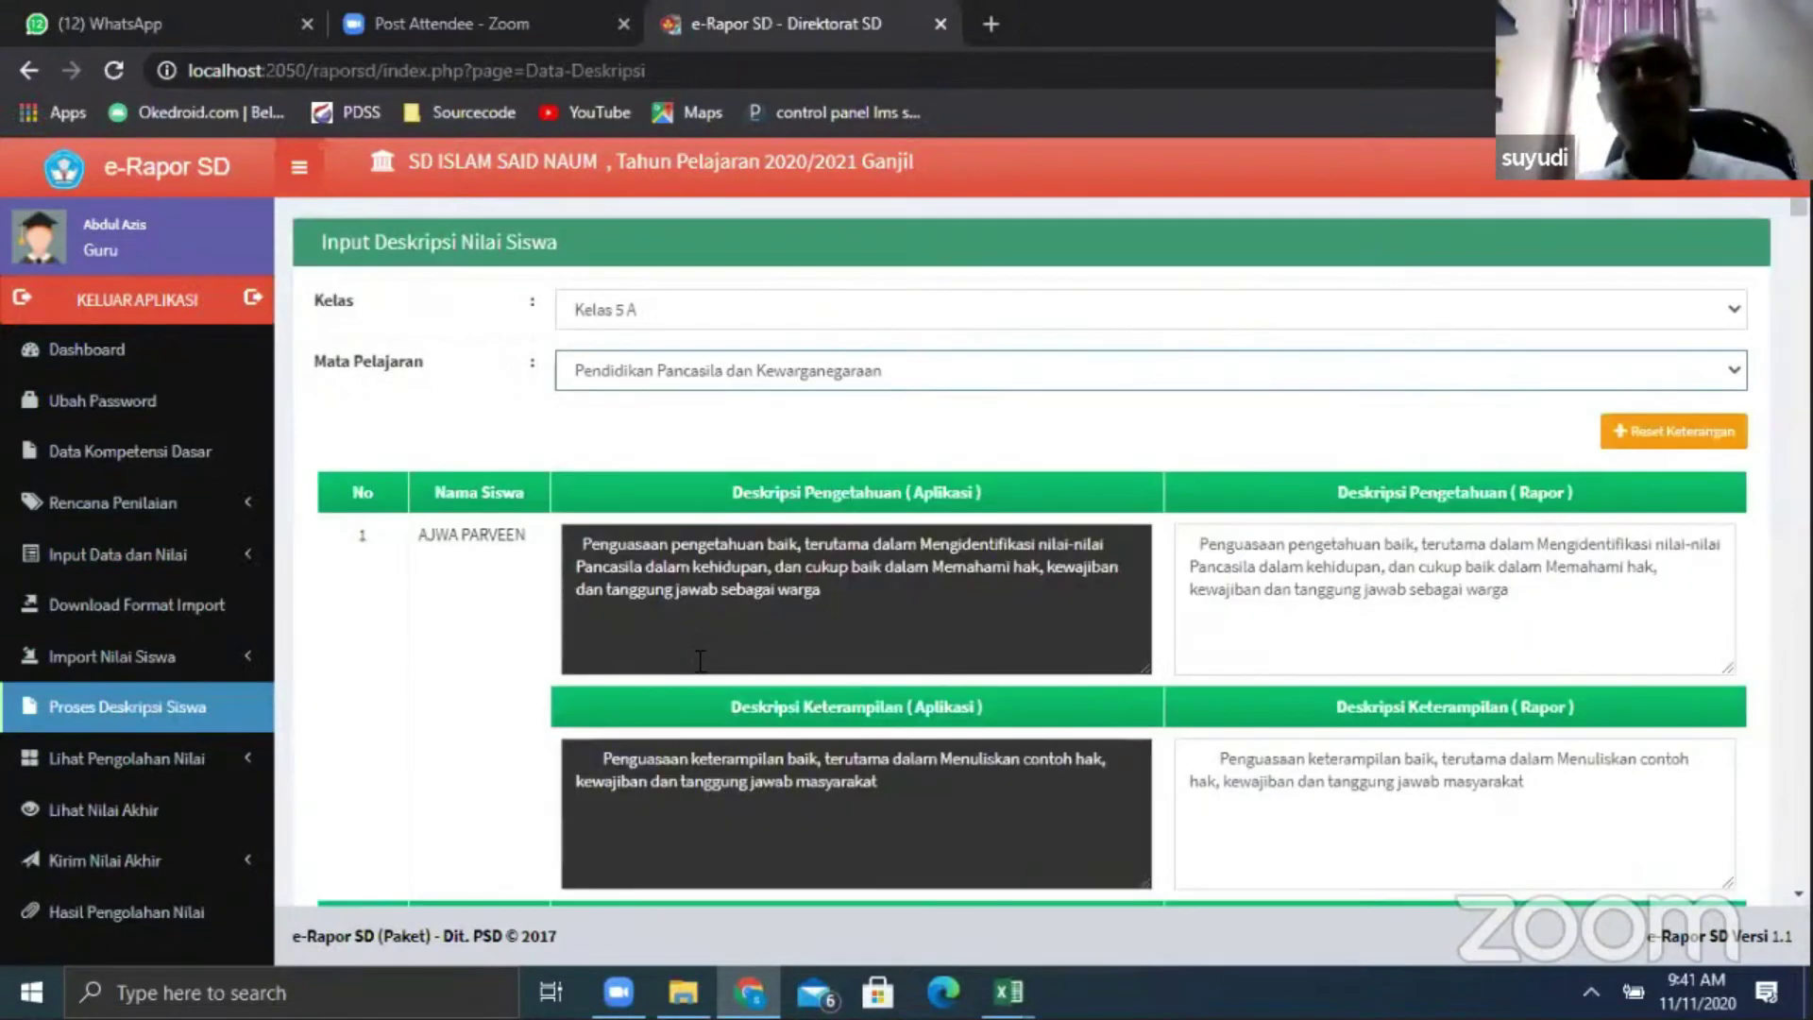
Examine the first student's descriptions and select the entire Deskripsi Pengetahuan (Rapor) text
{"action": "scroll", "coordinate": [897, 425], "scroll_direction": "down", "scroll_amount": 1}
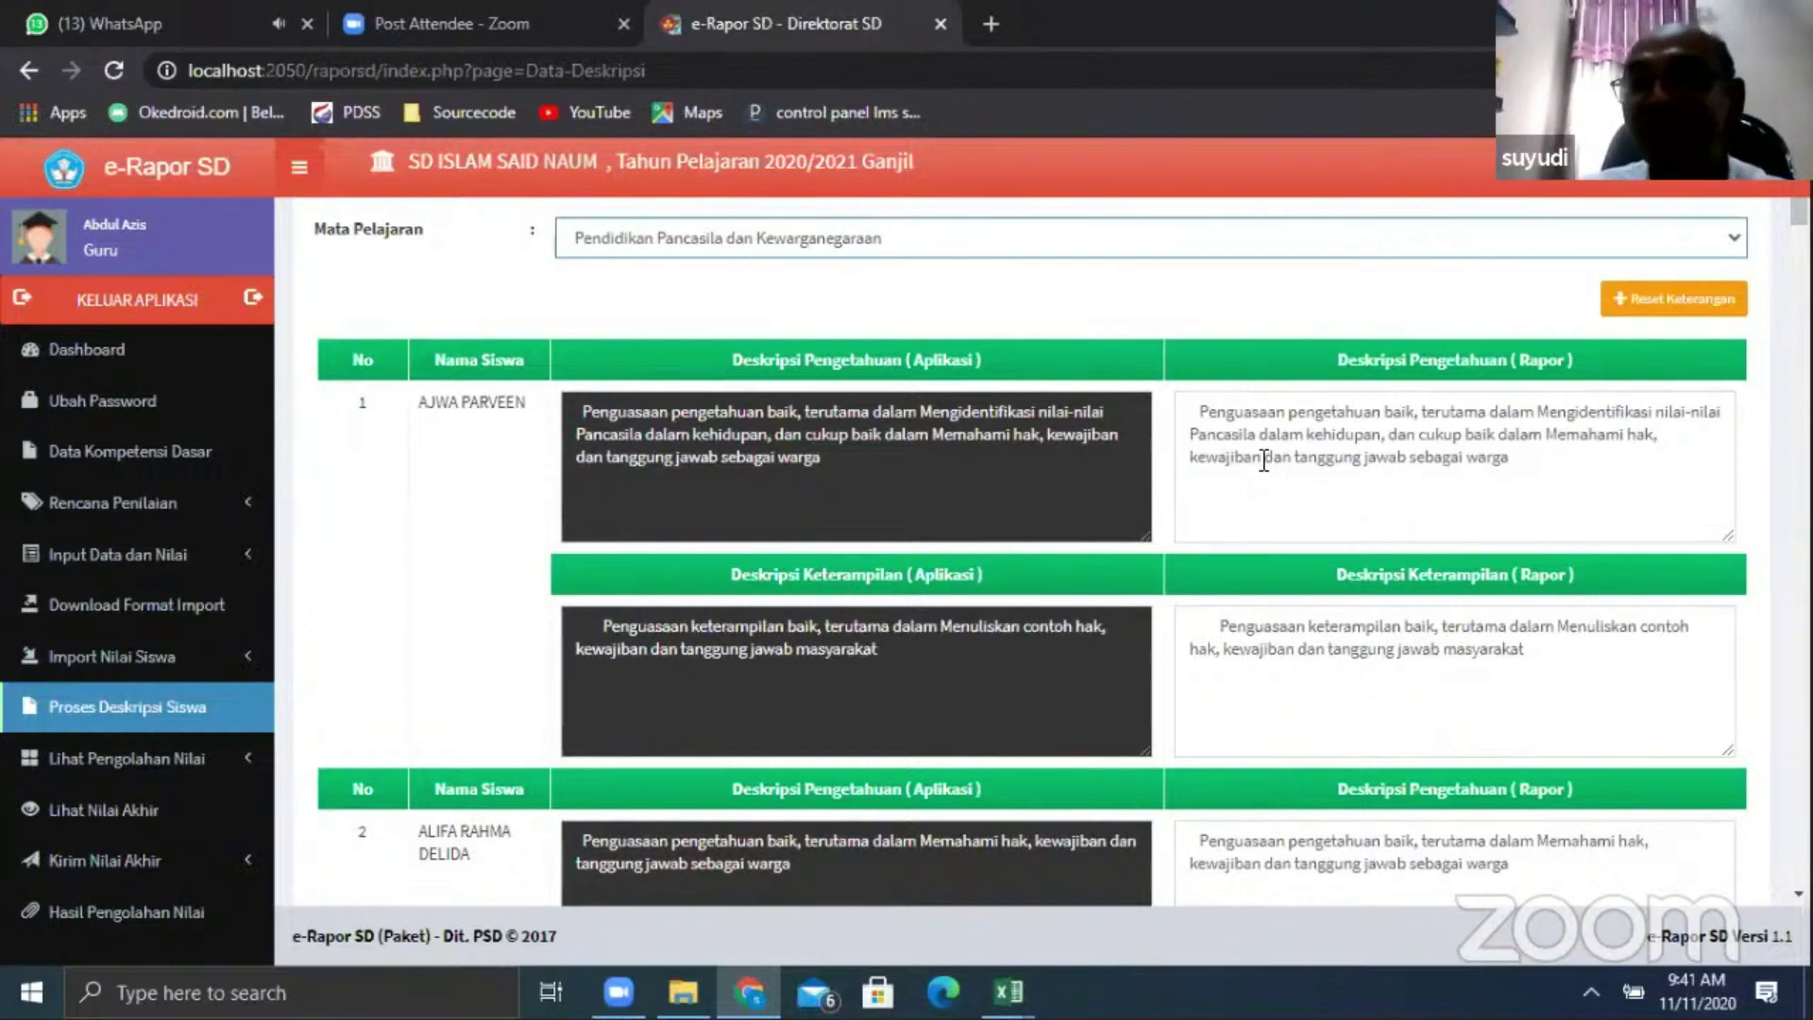
{"action": "left_click", "coordinate": [1189, 409]}
{"action": "left_click_drag", "start_coordinate": [1204, 412], "coordinate": [1499, 458]}
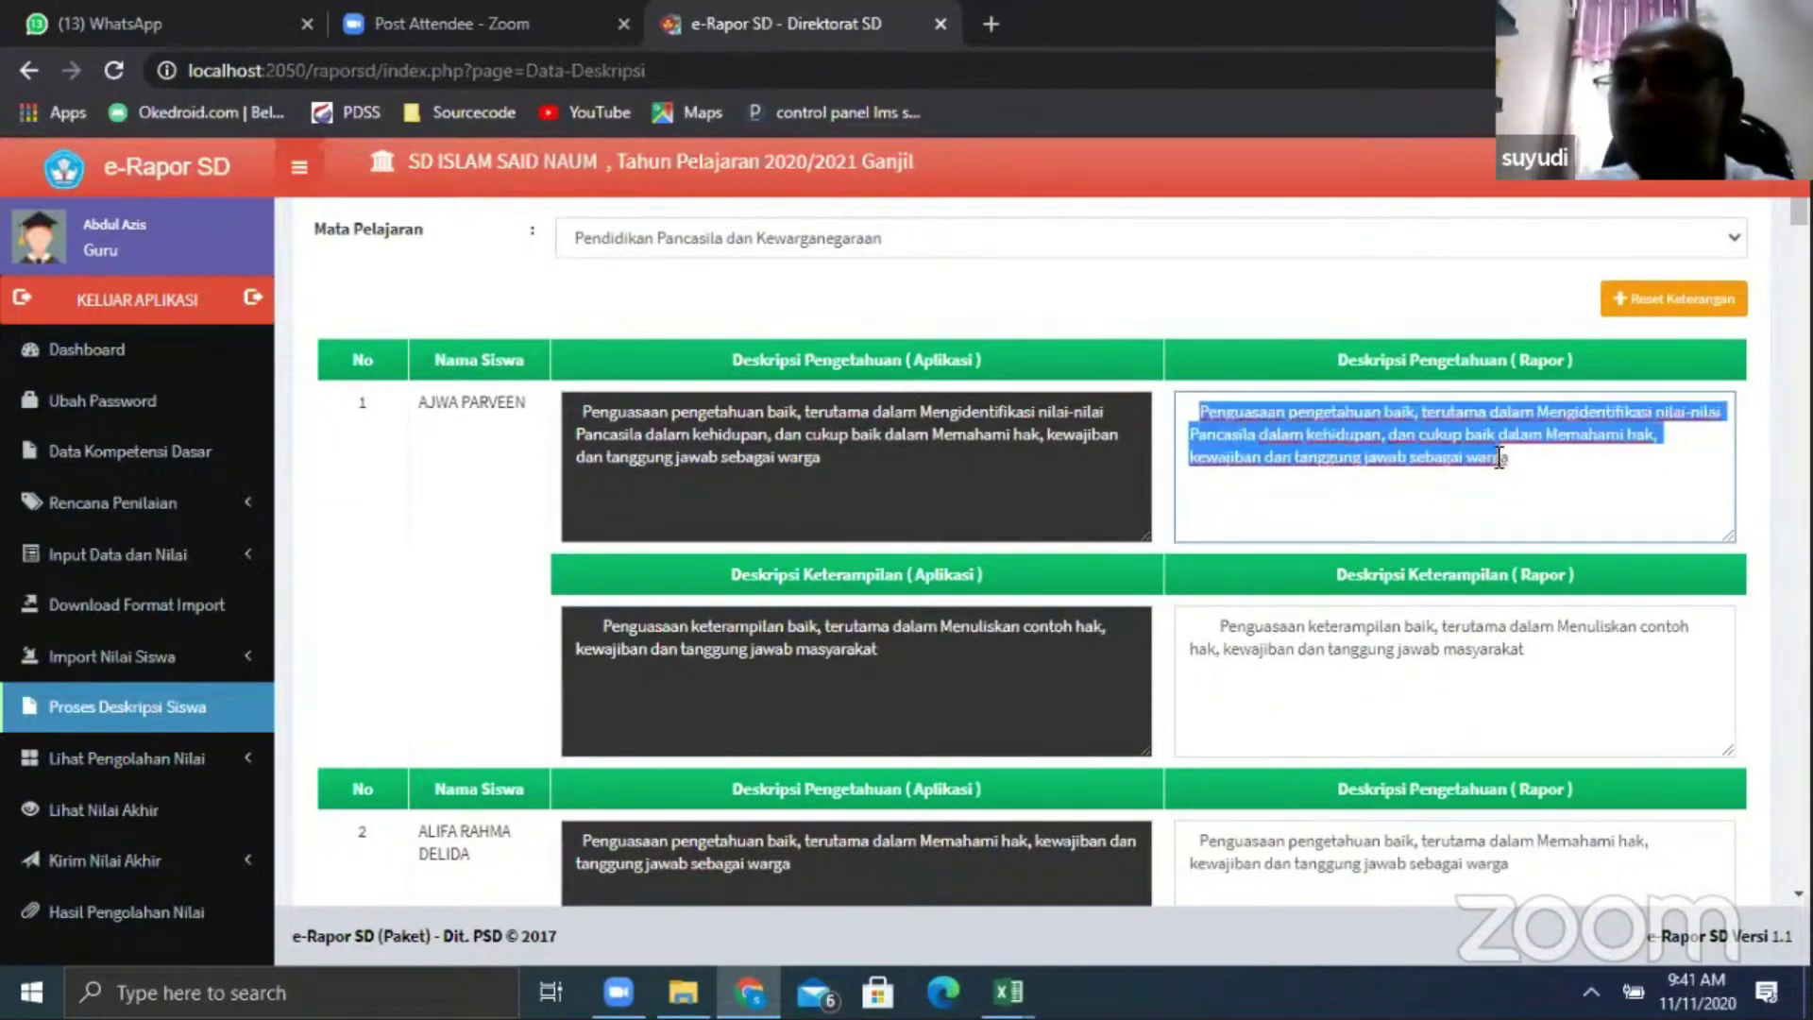
{"action": "left_click", "coordinate": [1501, 522]}
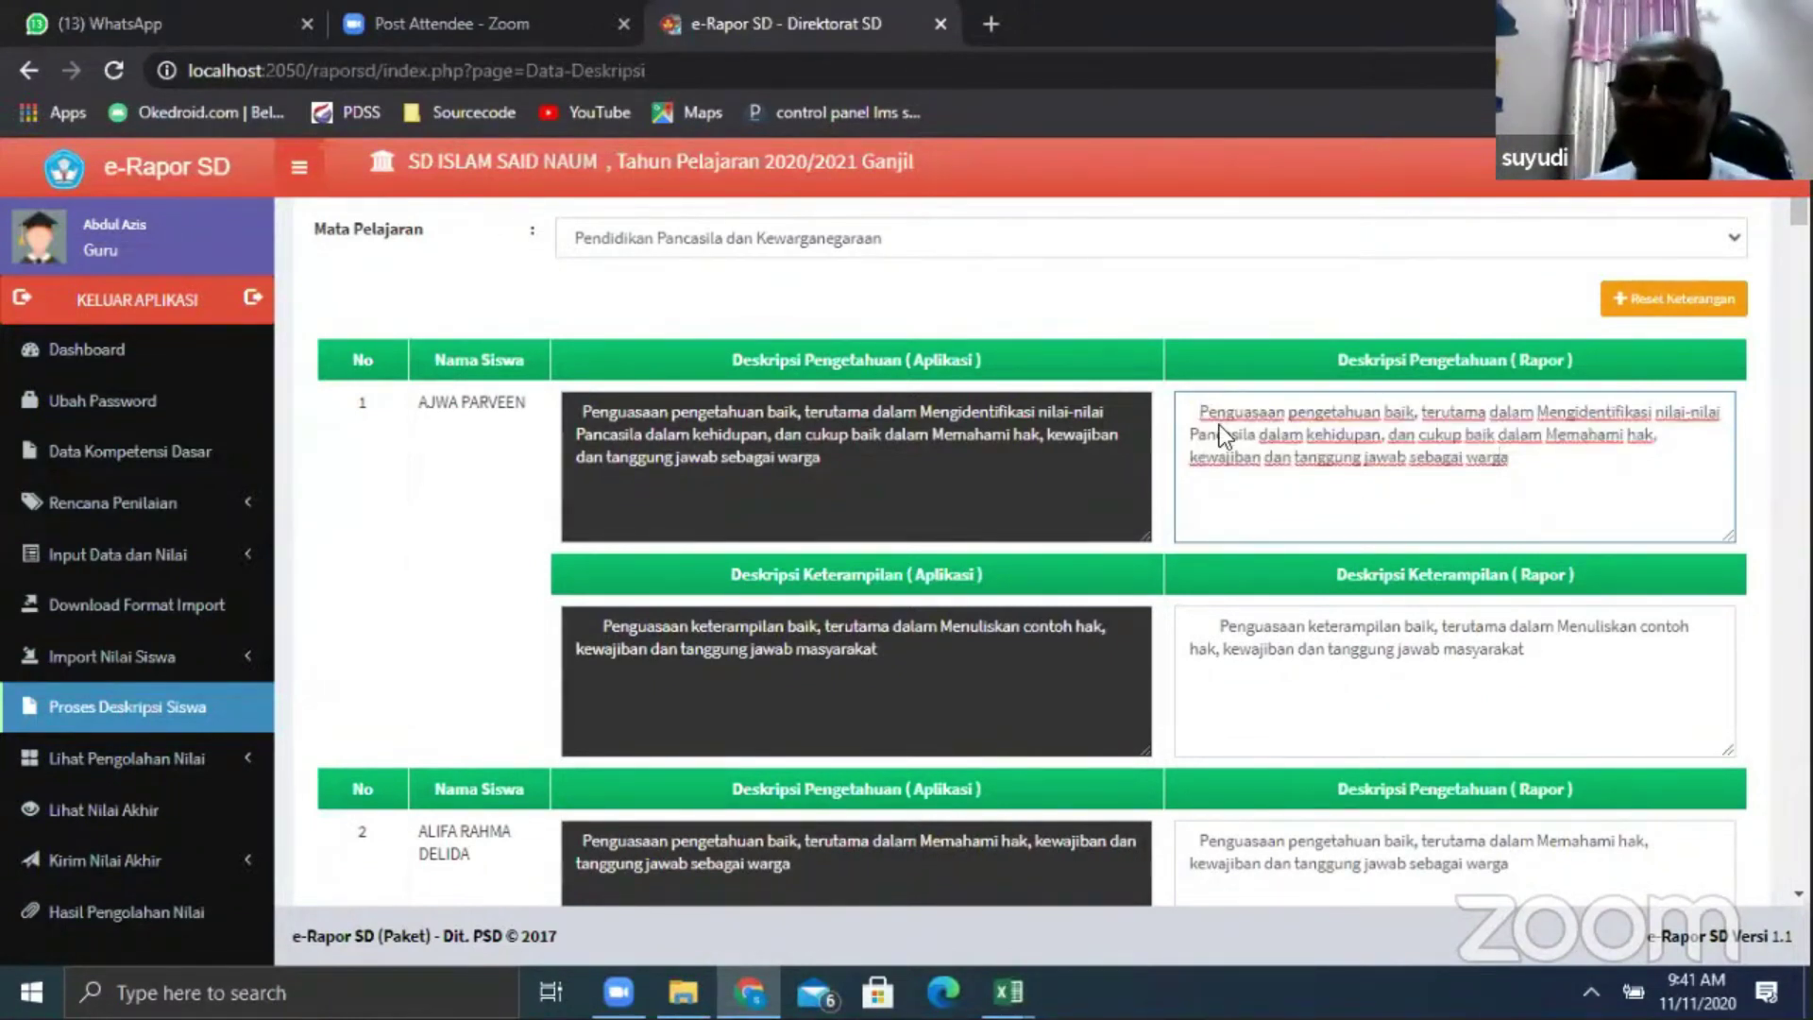
{"action": "key", "text": "ctrl+a"}
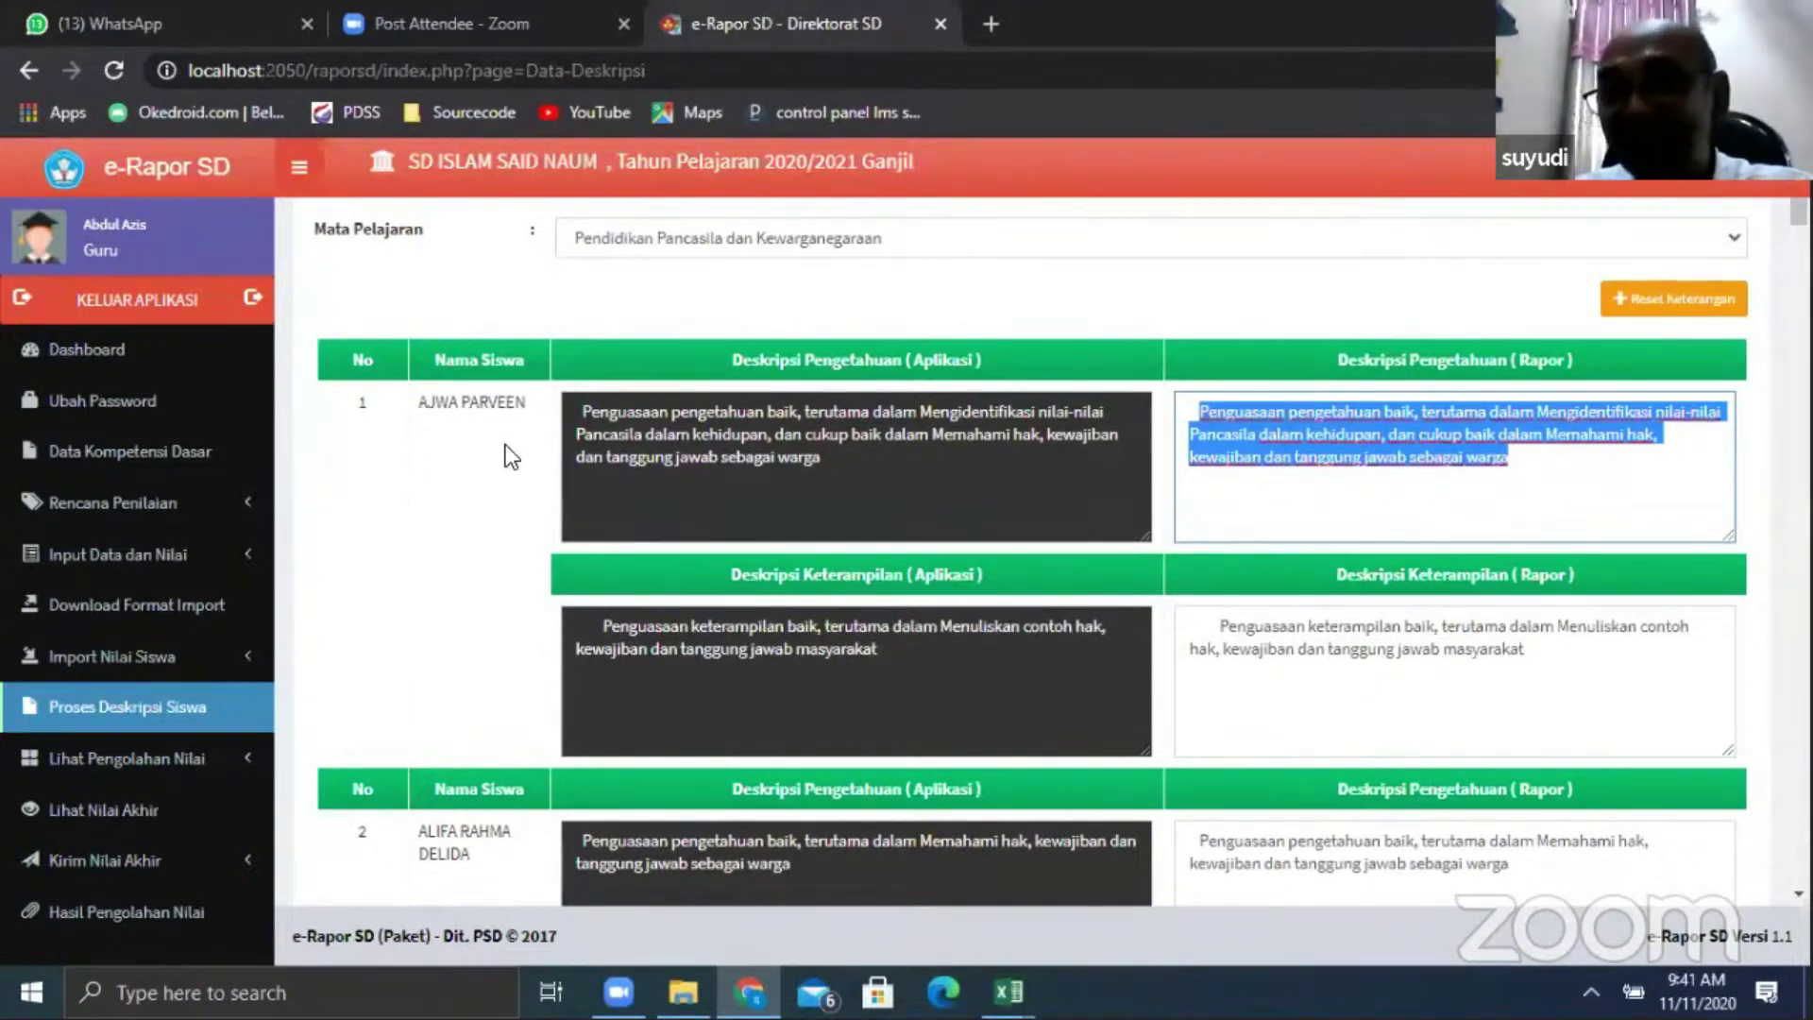
Review the knowledge and skills descriptions of the Kelas 5 A students through to the last student
{"action": "scroll", "coordinate": [1258, 436], "scroll_direction": "down", "scroll_amount": 4}
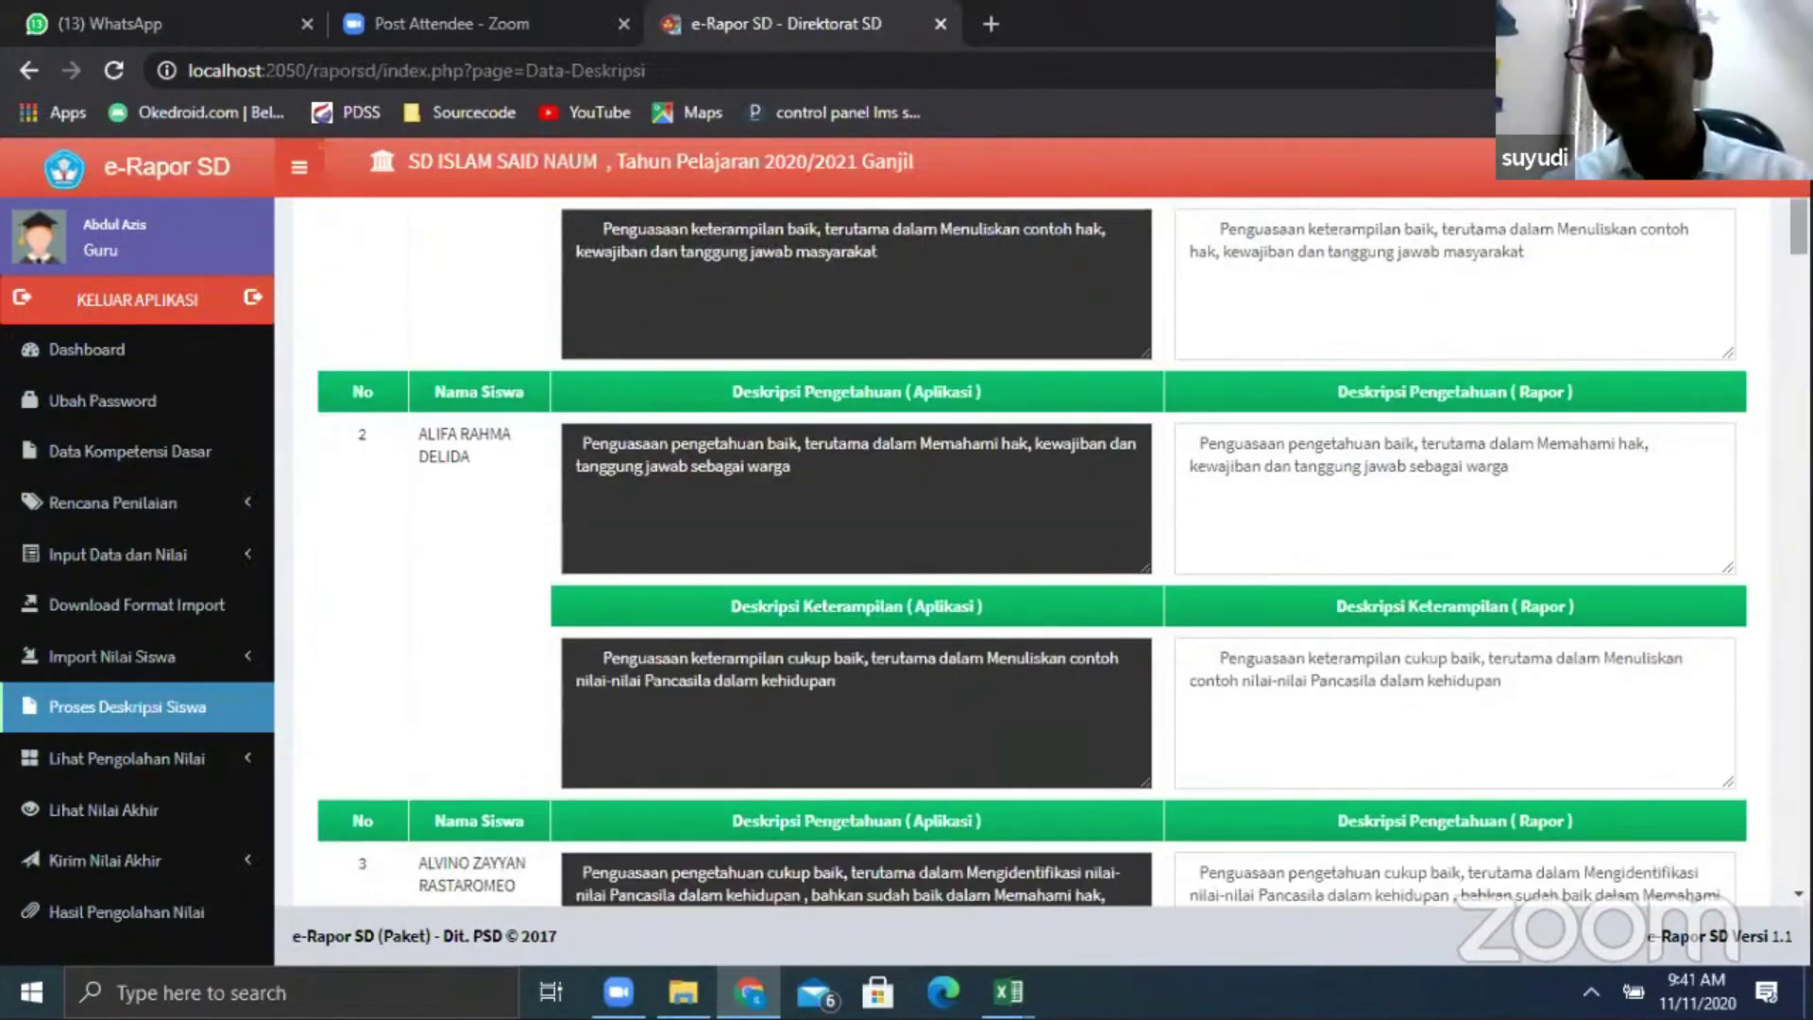
{"action": "left_click_drag", "start_coordinate": [1798, 232], "coordinate": [1798, 866]}
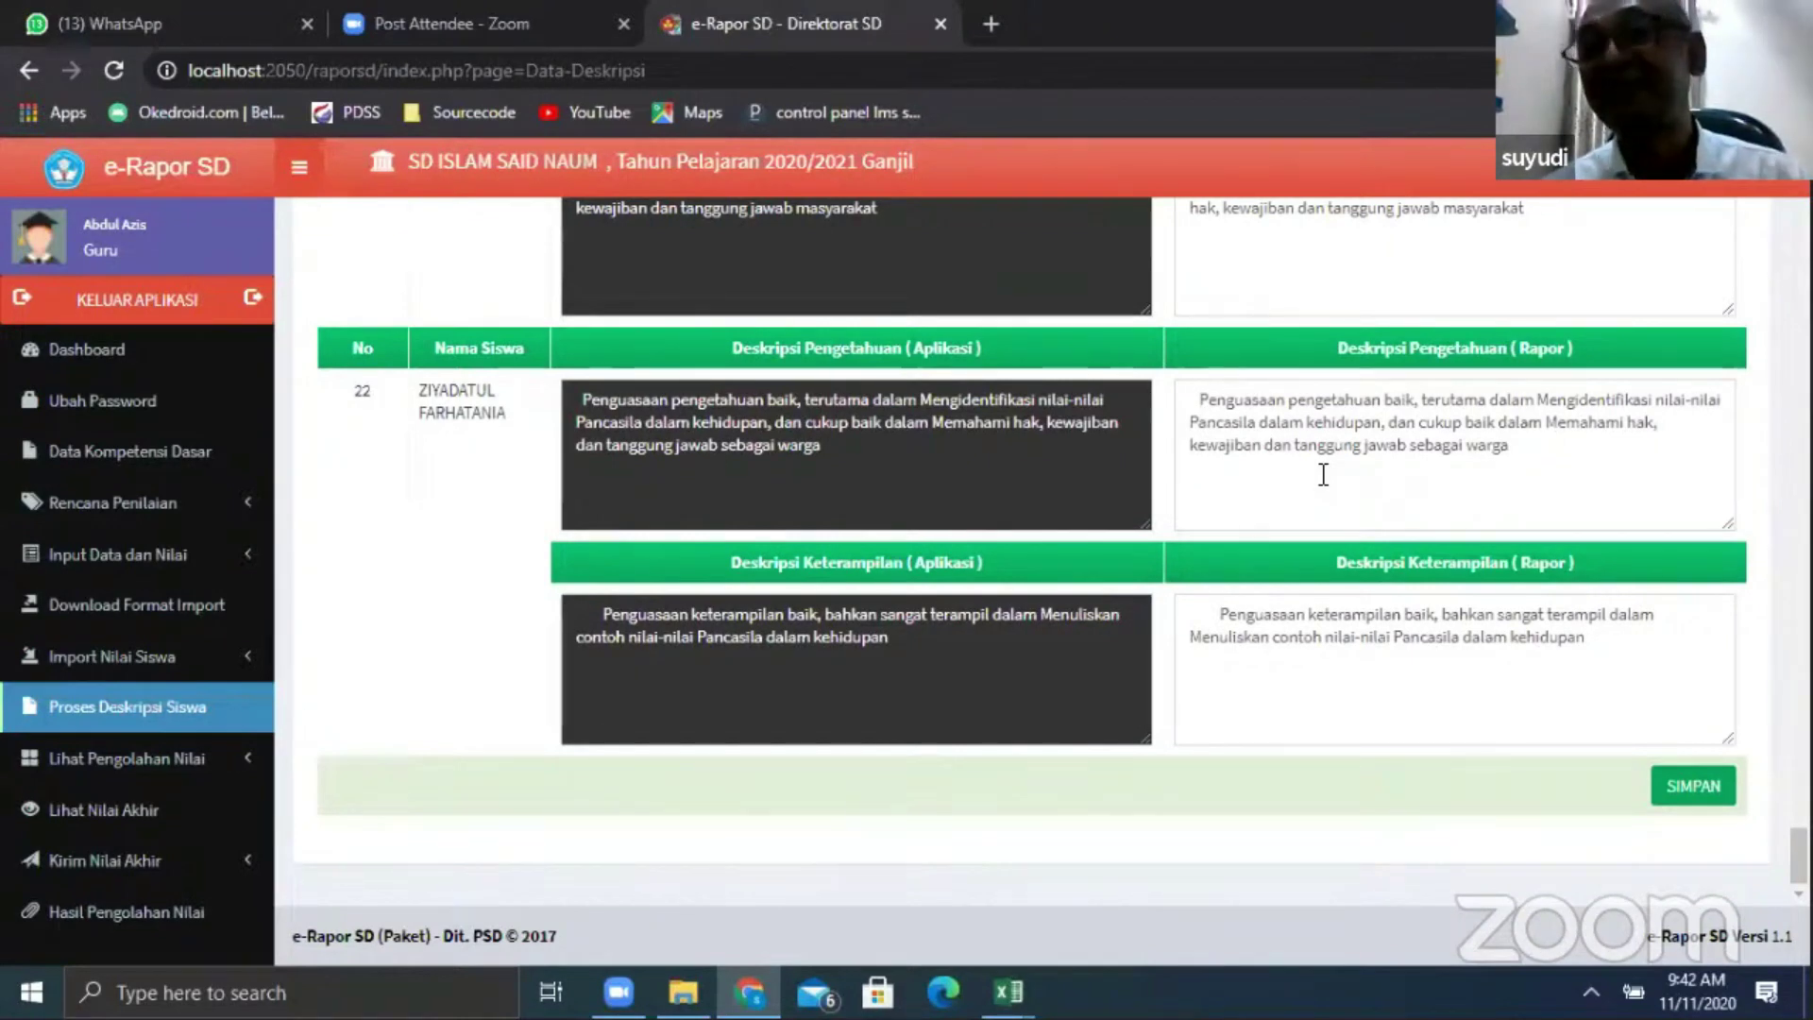
{"action": "scroll", "coordinate": [1322, 475], "scroll_direction": "up", "scroll_amount": 15}
{"action": "scroll", "coordinate": [1323, 475], "scroll_direction": "up", "scroll_amount": 15}
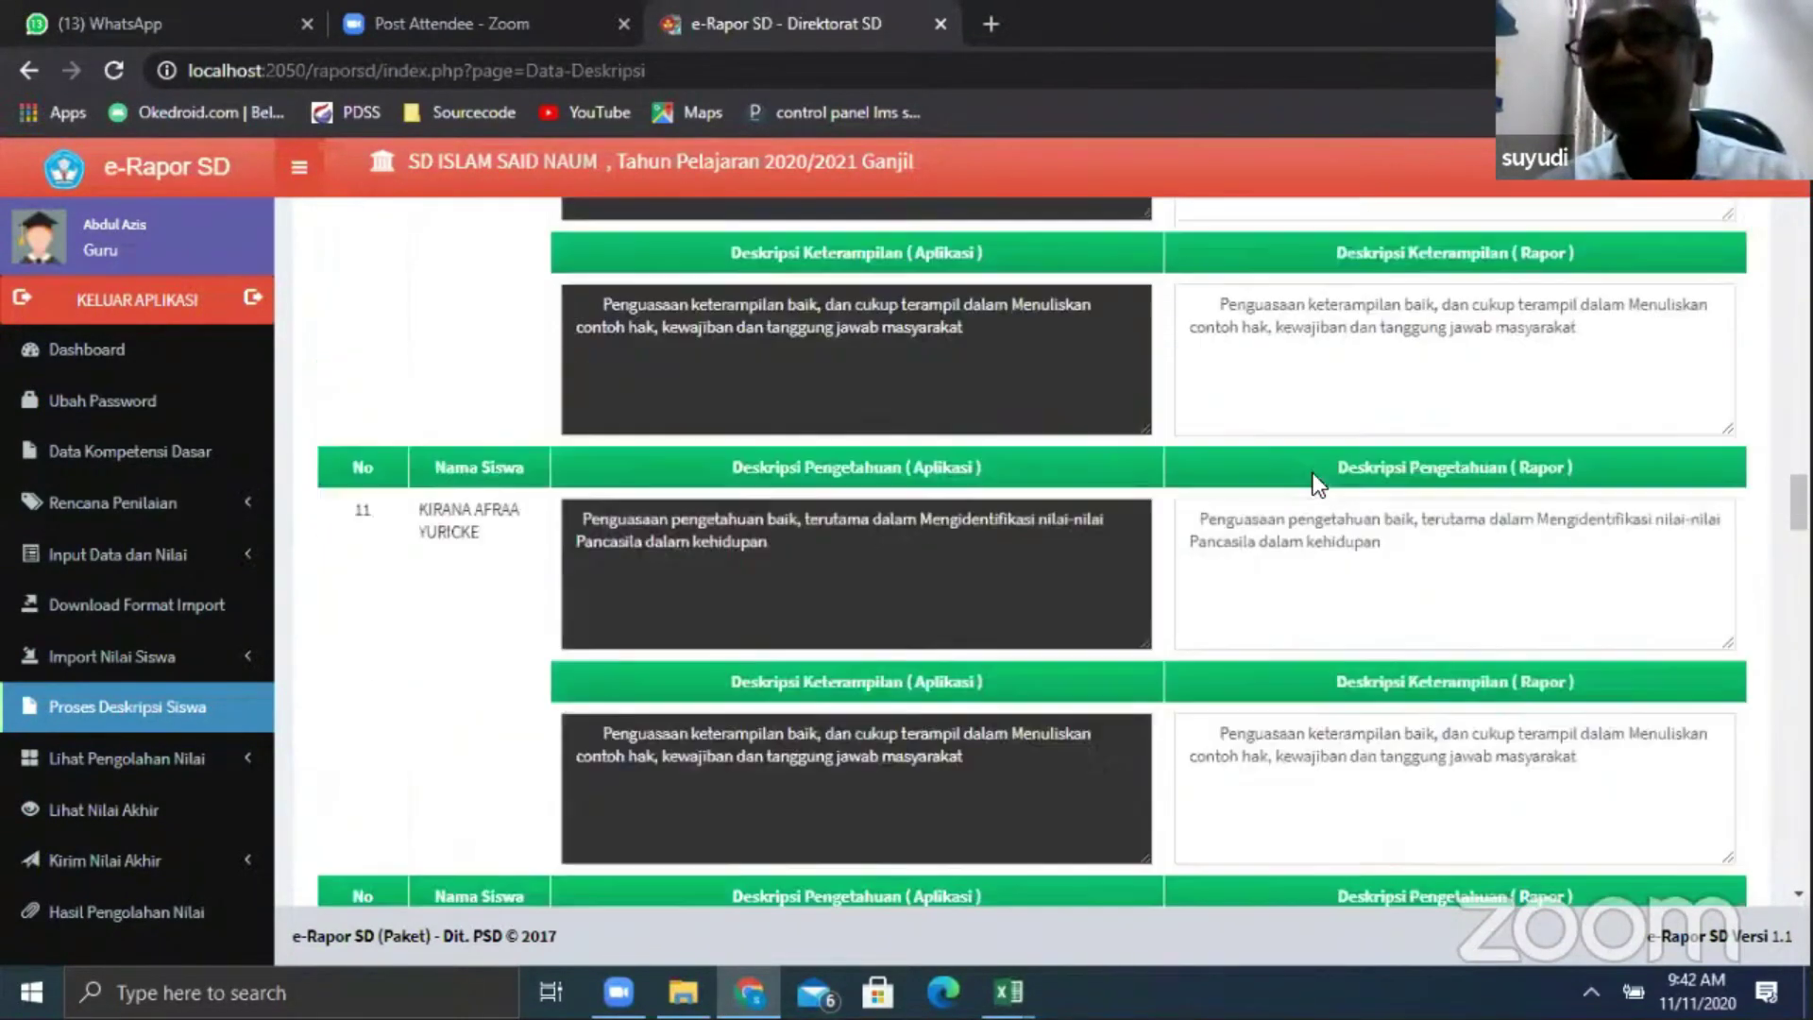
{"action": "scroll", "coordinate": [1319, 482], "scroll_direction": "up", "scroll_amount": 2}
Try replacing the first student's Deskripsi Pengetahuan (Rapor) text with "dvsdvsdvfse" and undo the replacement
{"action": "left_click_drag", "start_coordinate": [1799, 491], "coordinate": [1799, 206]}
{"action": "left_click_drag", "start_coordinate": [1194, 331], "coordinate": [1536, 389]}
{"action": "type", "text": "dvsdvsdvfse"}
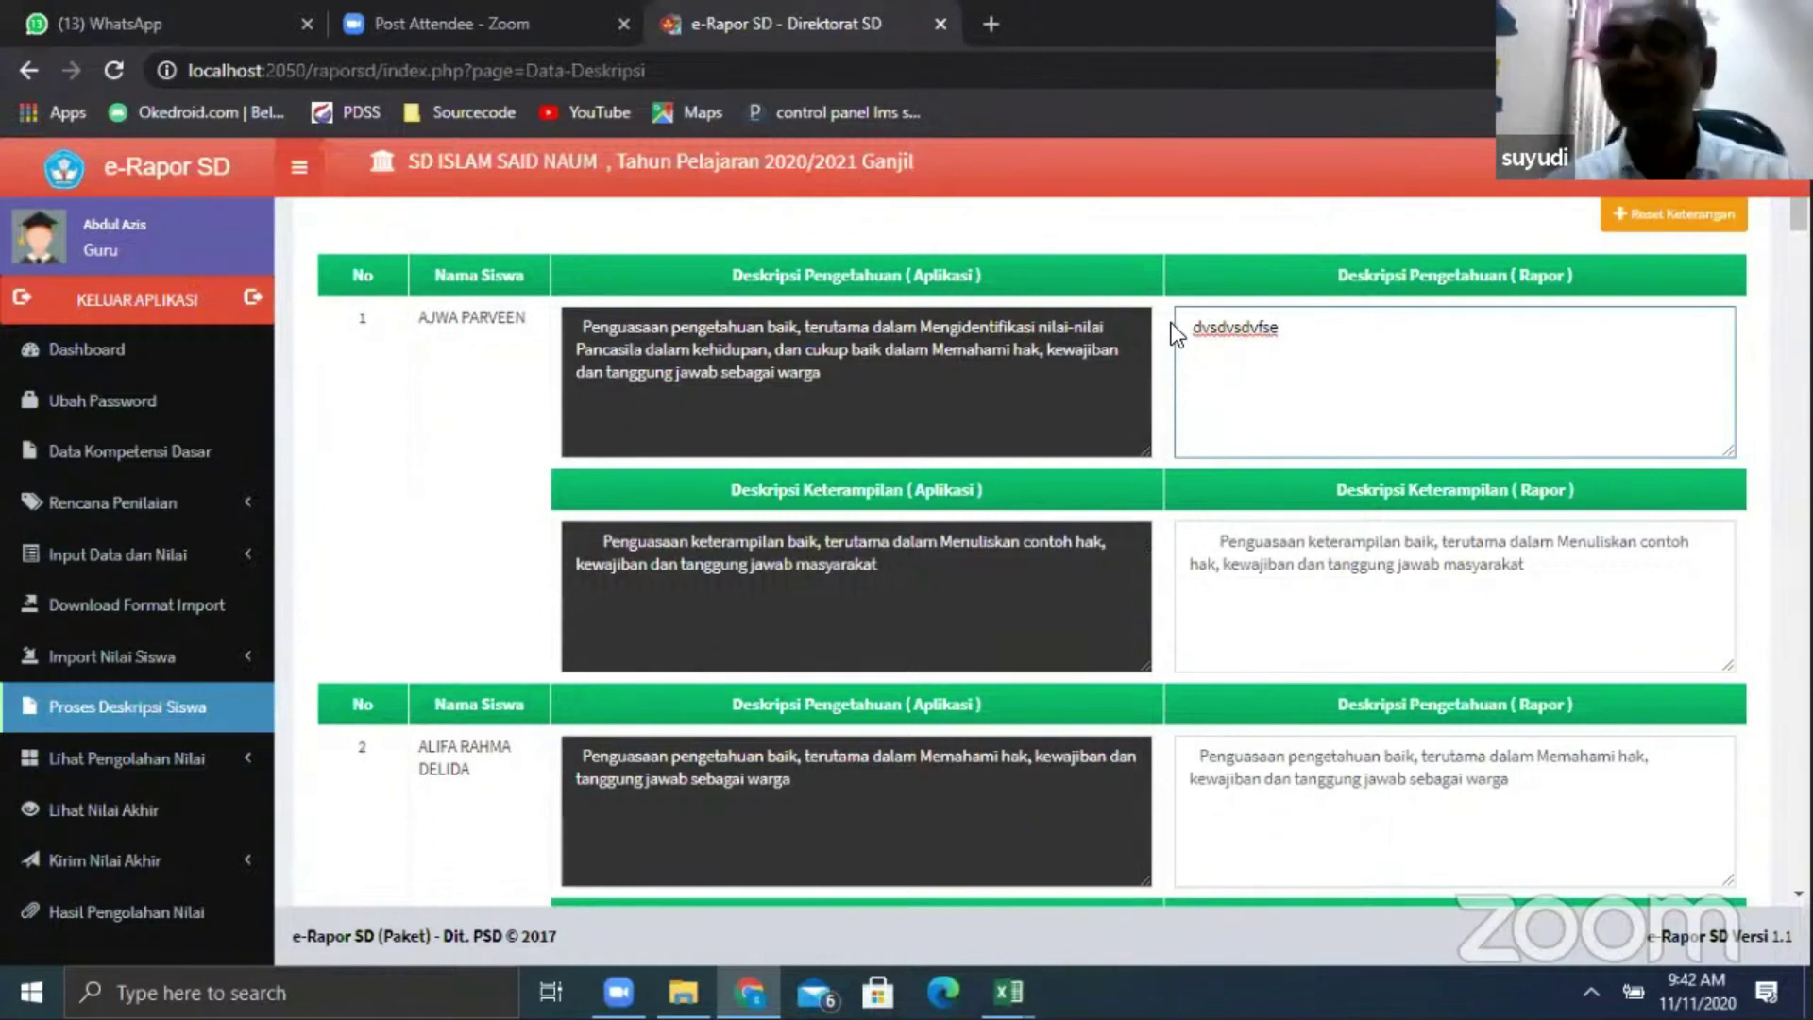
{"action": "key", "text": "ctrl+z"}
{"action": "left_click", "coordinate": [1387, 372]}
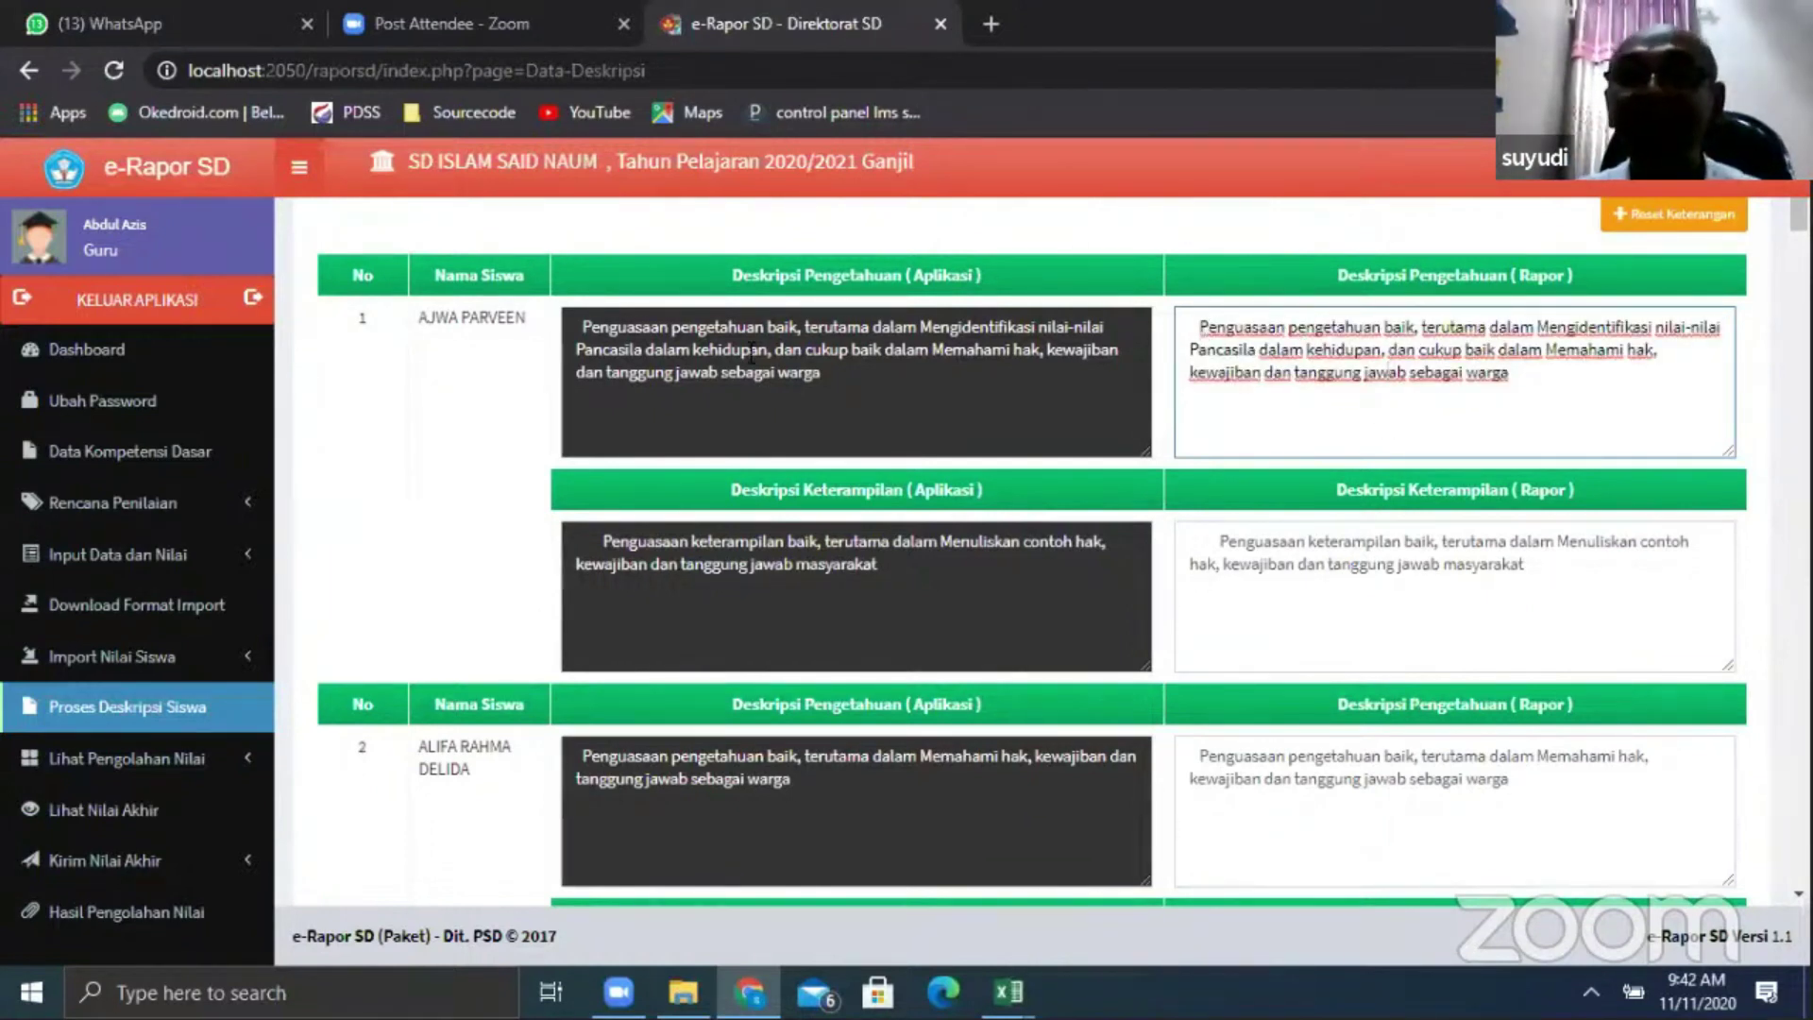
Save the processed score descriptions of all Kelas 5 A students for Pendidikan Pancasila dan Kewarganegaraan
{"action": "scroll", "coordinate": [1732, 252], "scroll_direction": "down", "scroll_amount": 20}
{"action": "scroll", "coordinate": [1659, 809], "scroll_direction": "down", "scroll_amount": 20}
{"action": "left_click", "coordinate": [1668, 799]}
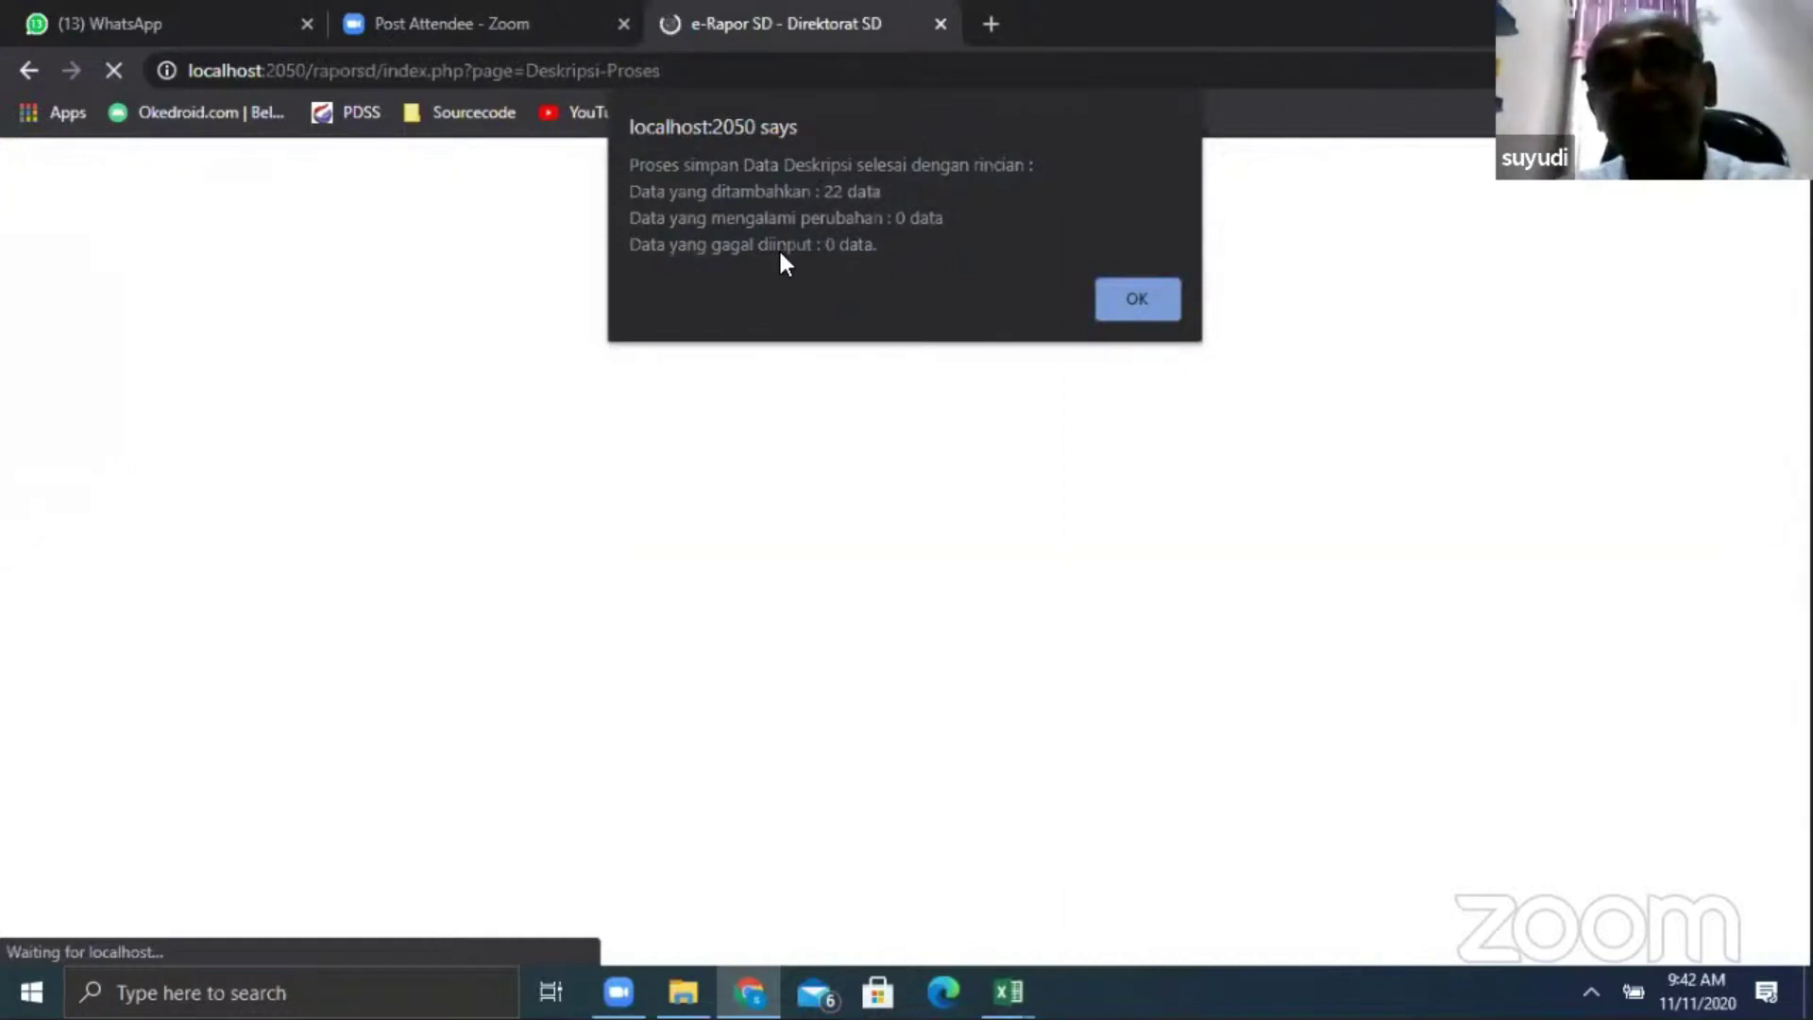
{"action": "left_click", "coordinate": [1152, 298]}
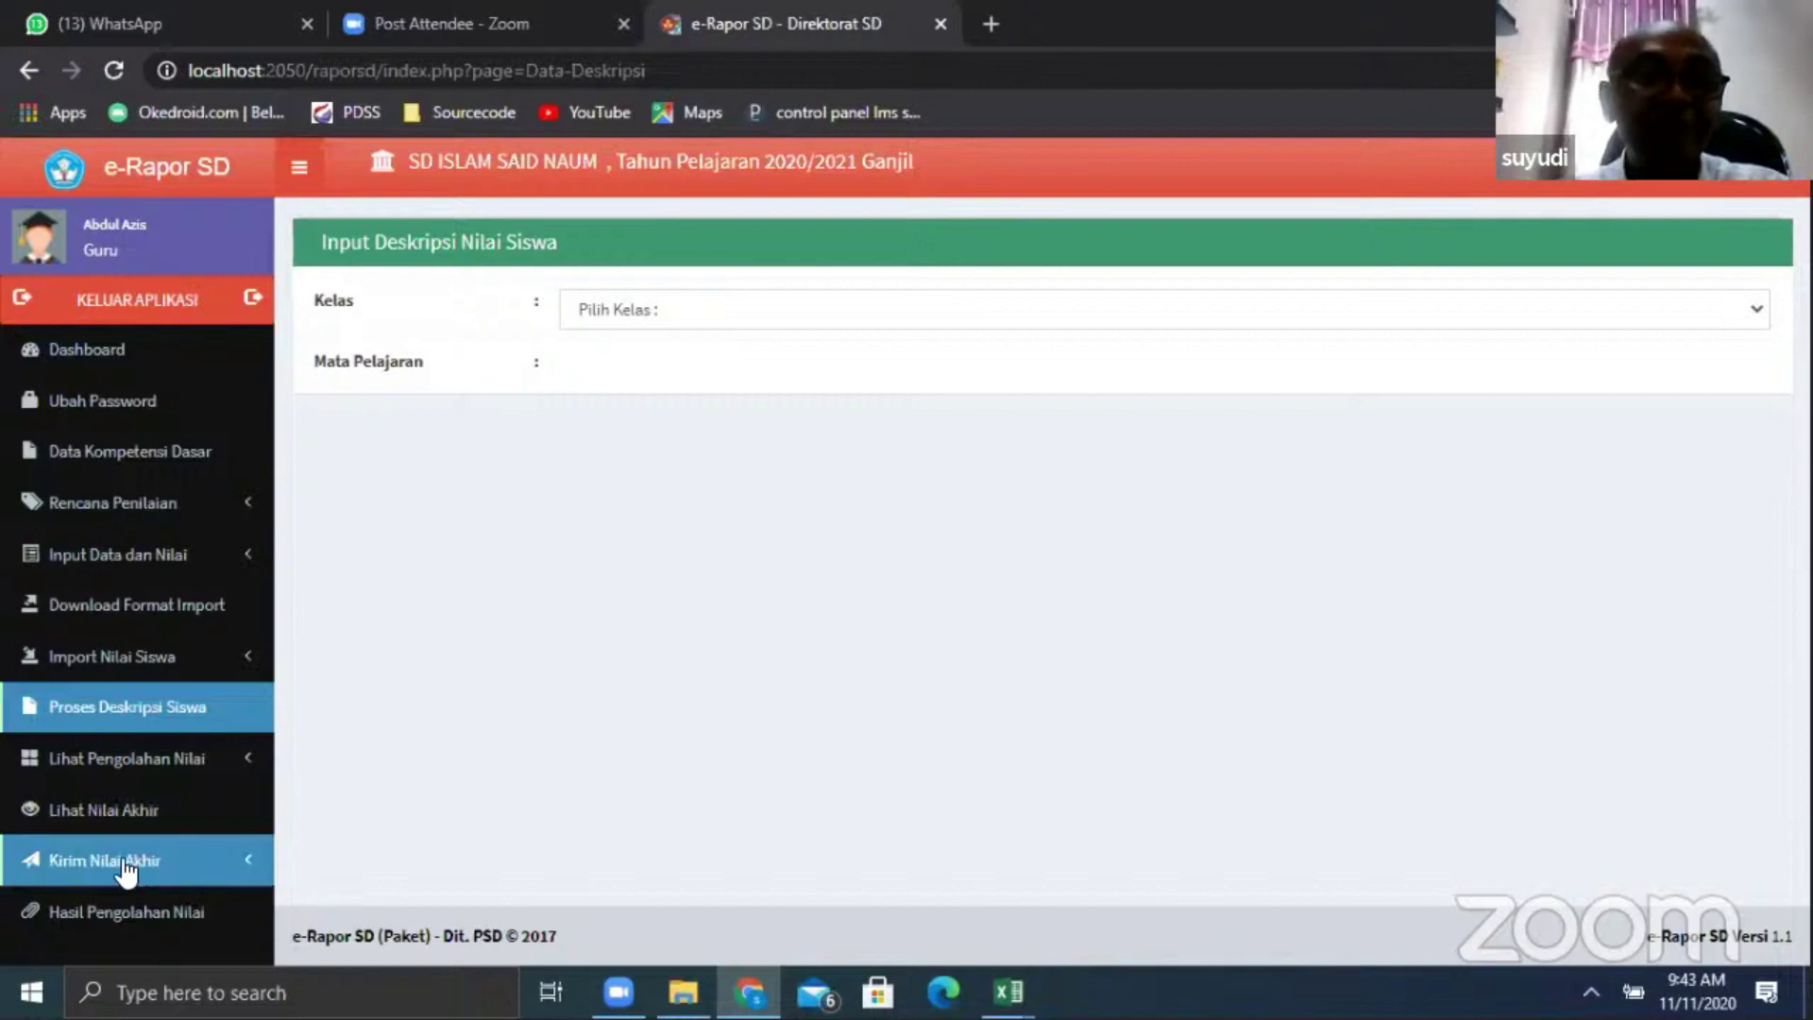
Send the final scores of all Kelas 5 A students for Pendidikan Pancasila dan Kewarganegaraan after reviewing the Nilai Rapor table
{"action": "left_click", "coordinate": [91, 867]}
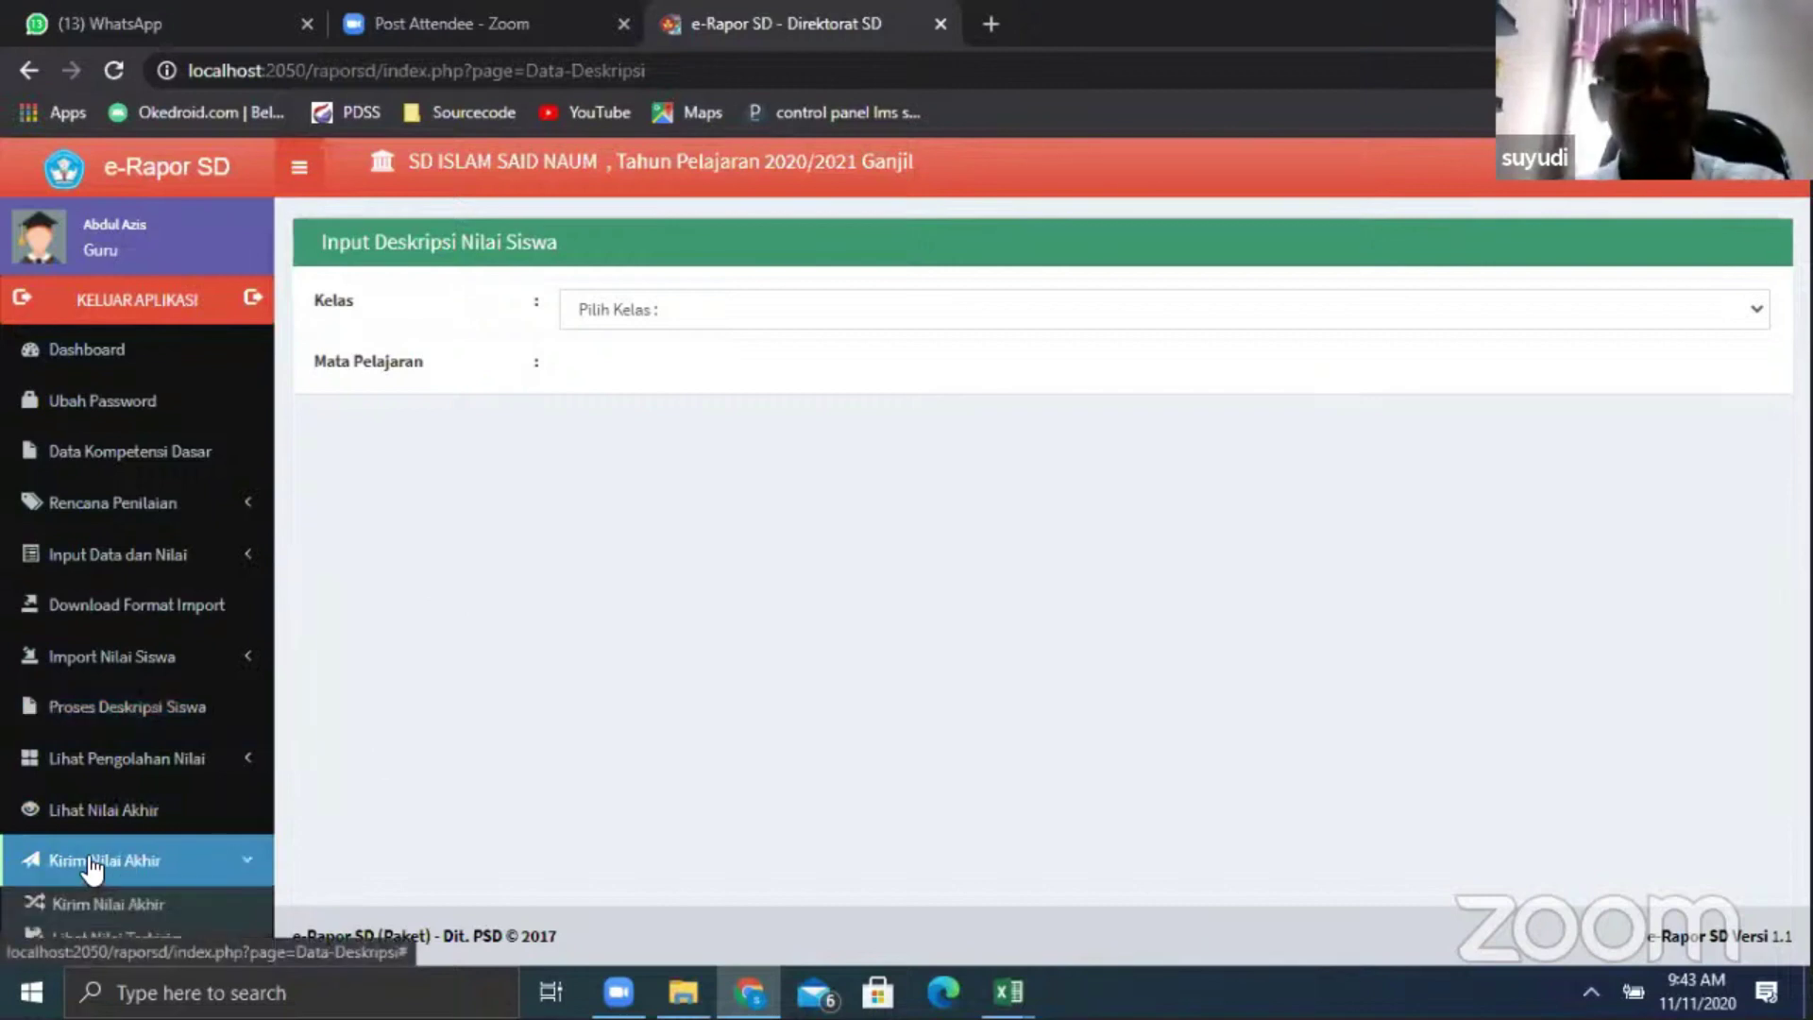
{"action": "left_click", "coordinate": [68, 909]}
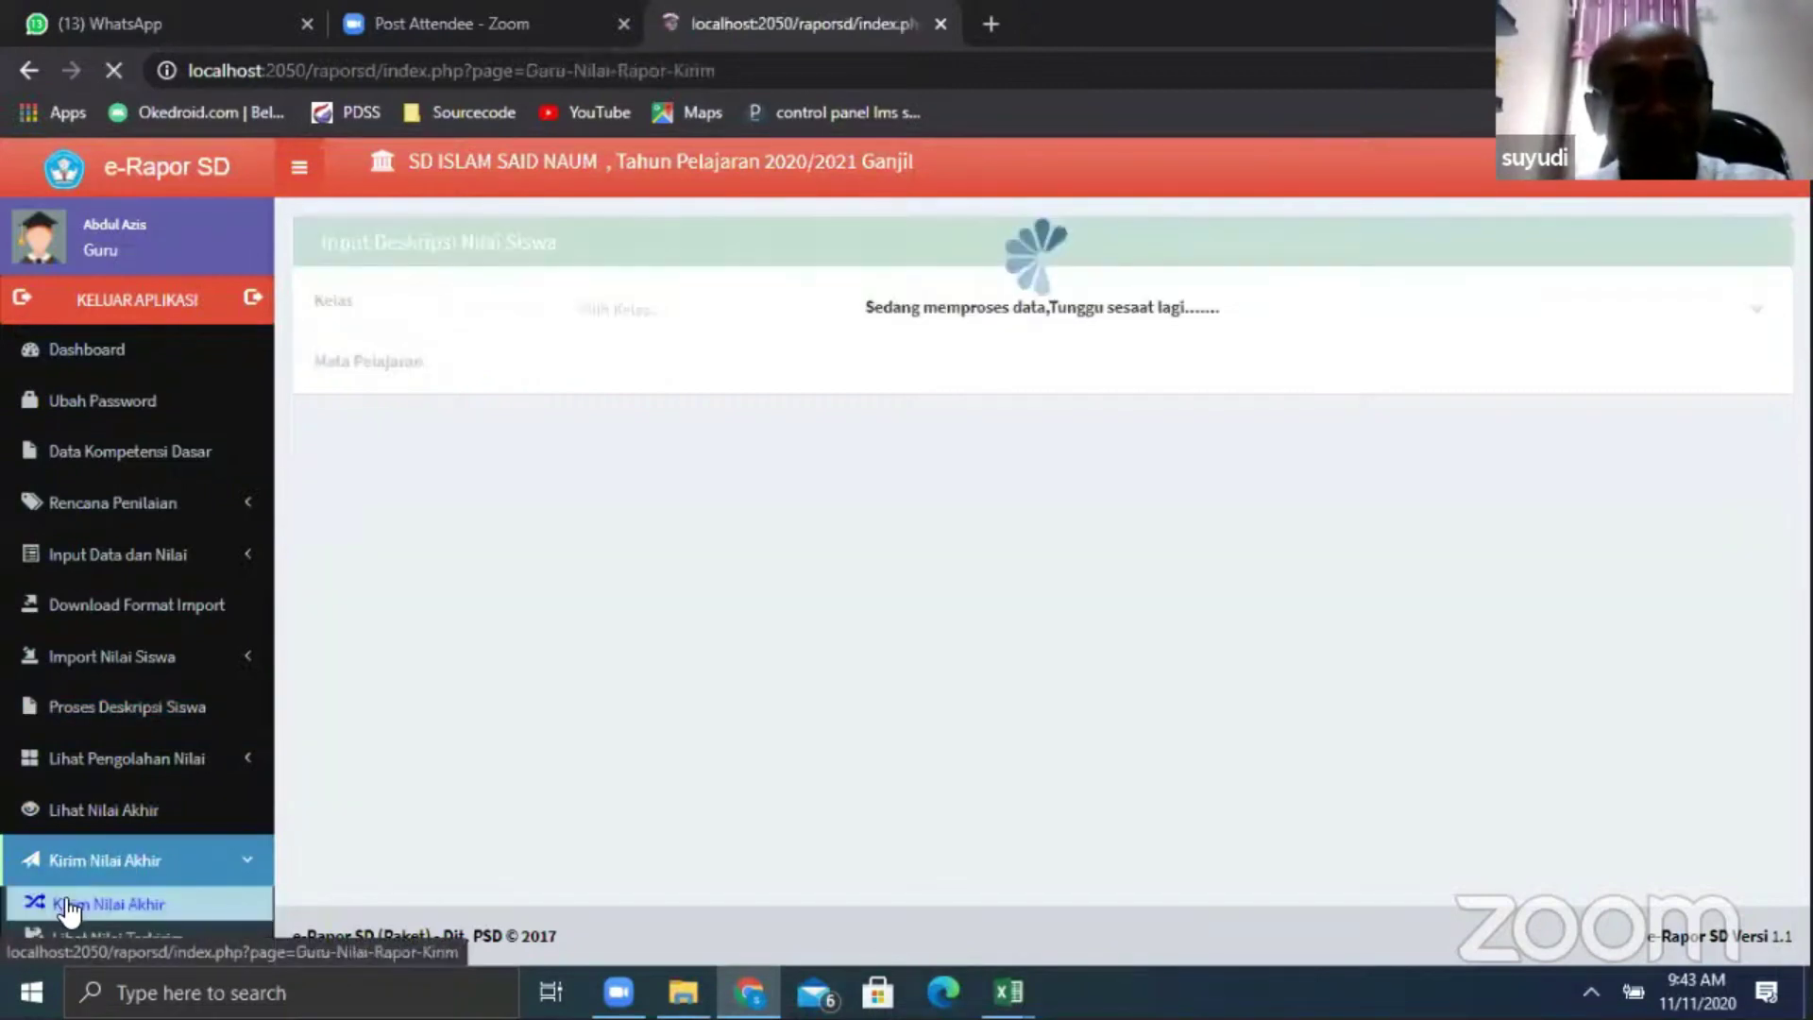
{"action": "left_click", "coordinate": [704, 314]}
{"action": "left_click", "coordinate": [695, 400]}
{"action": "left_click", "coordinate": [695, 374]}
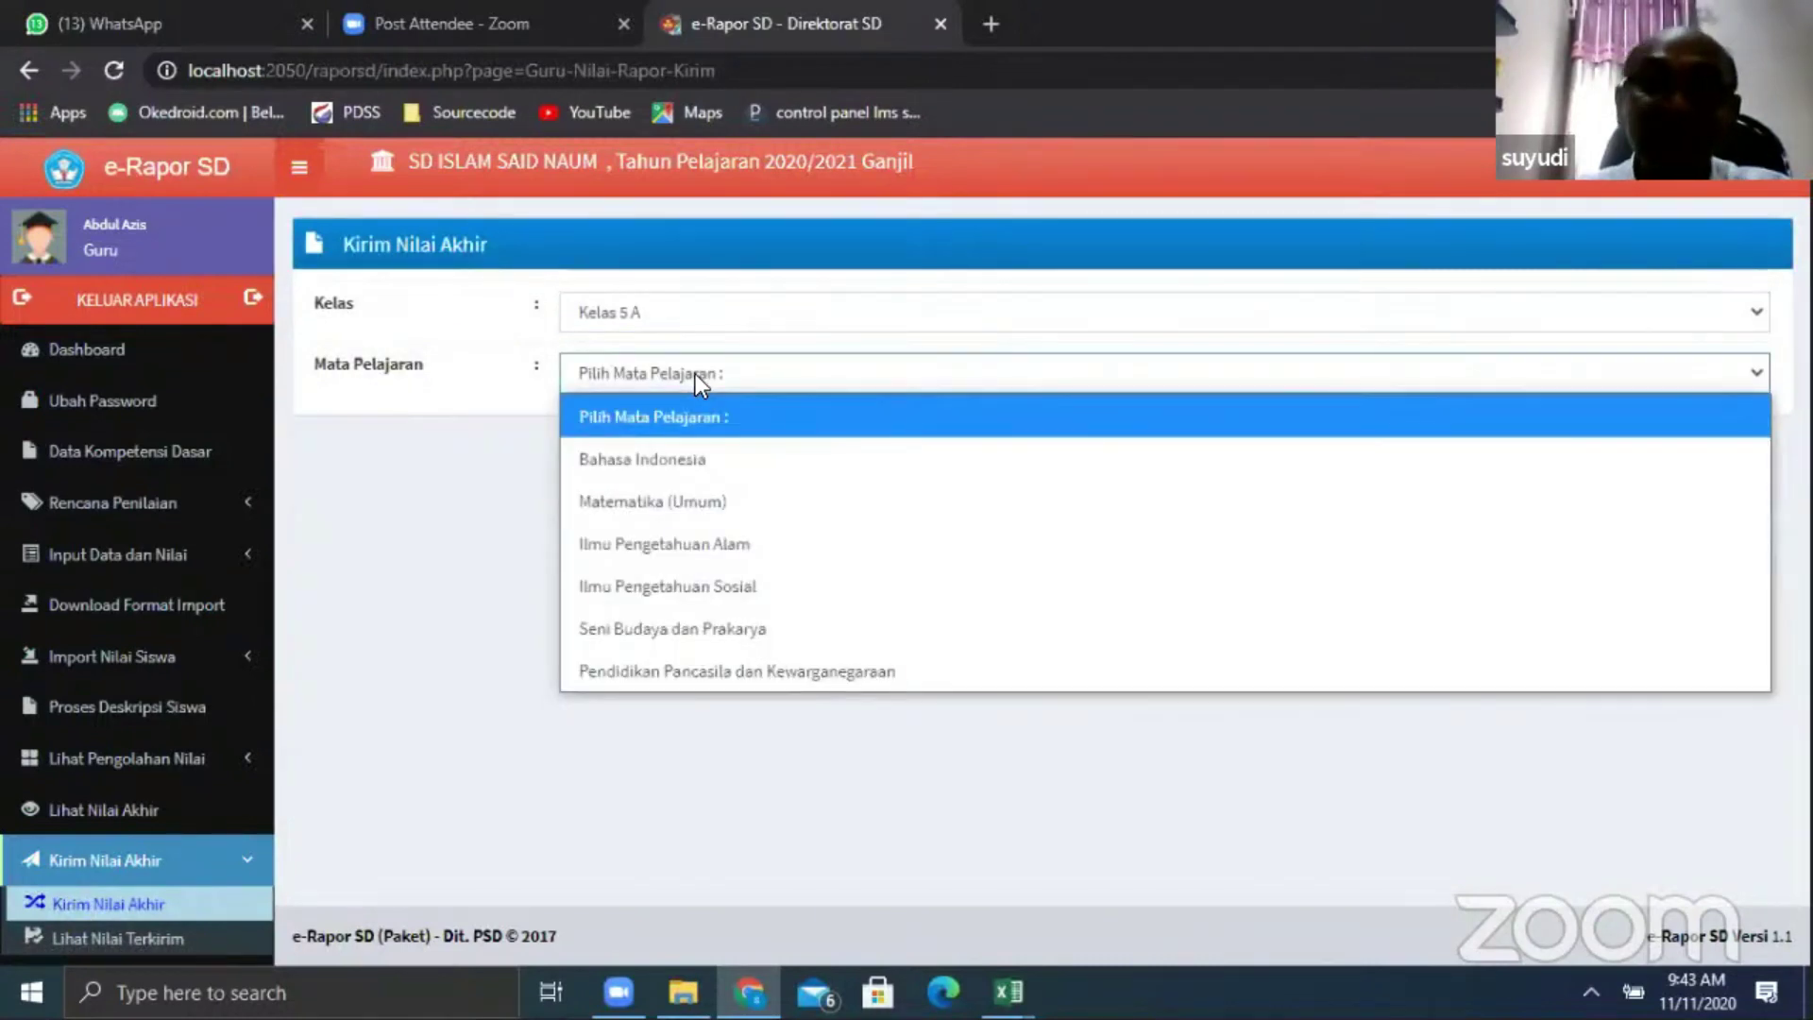
{"action": "left_click", "coordinate": [831, 667]}
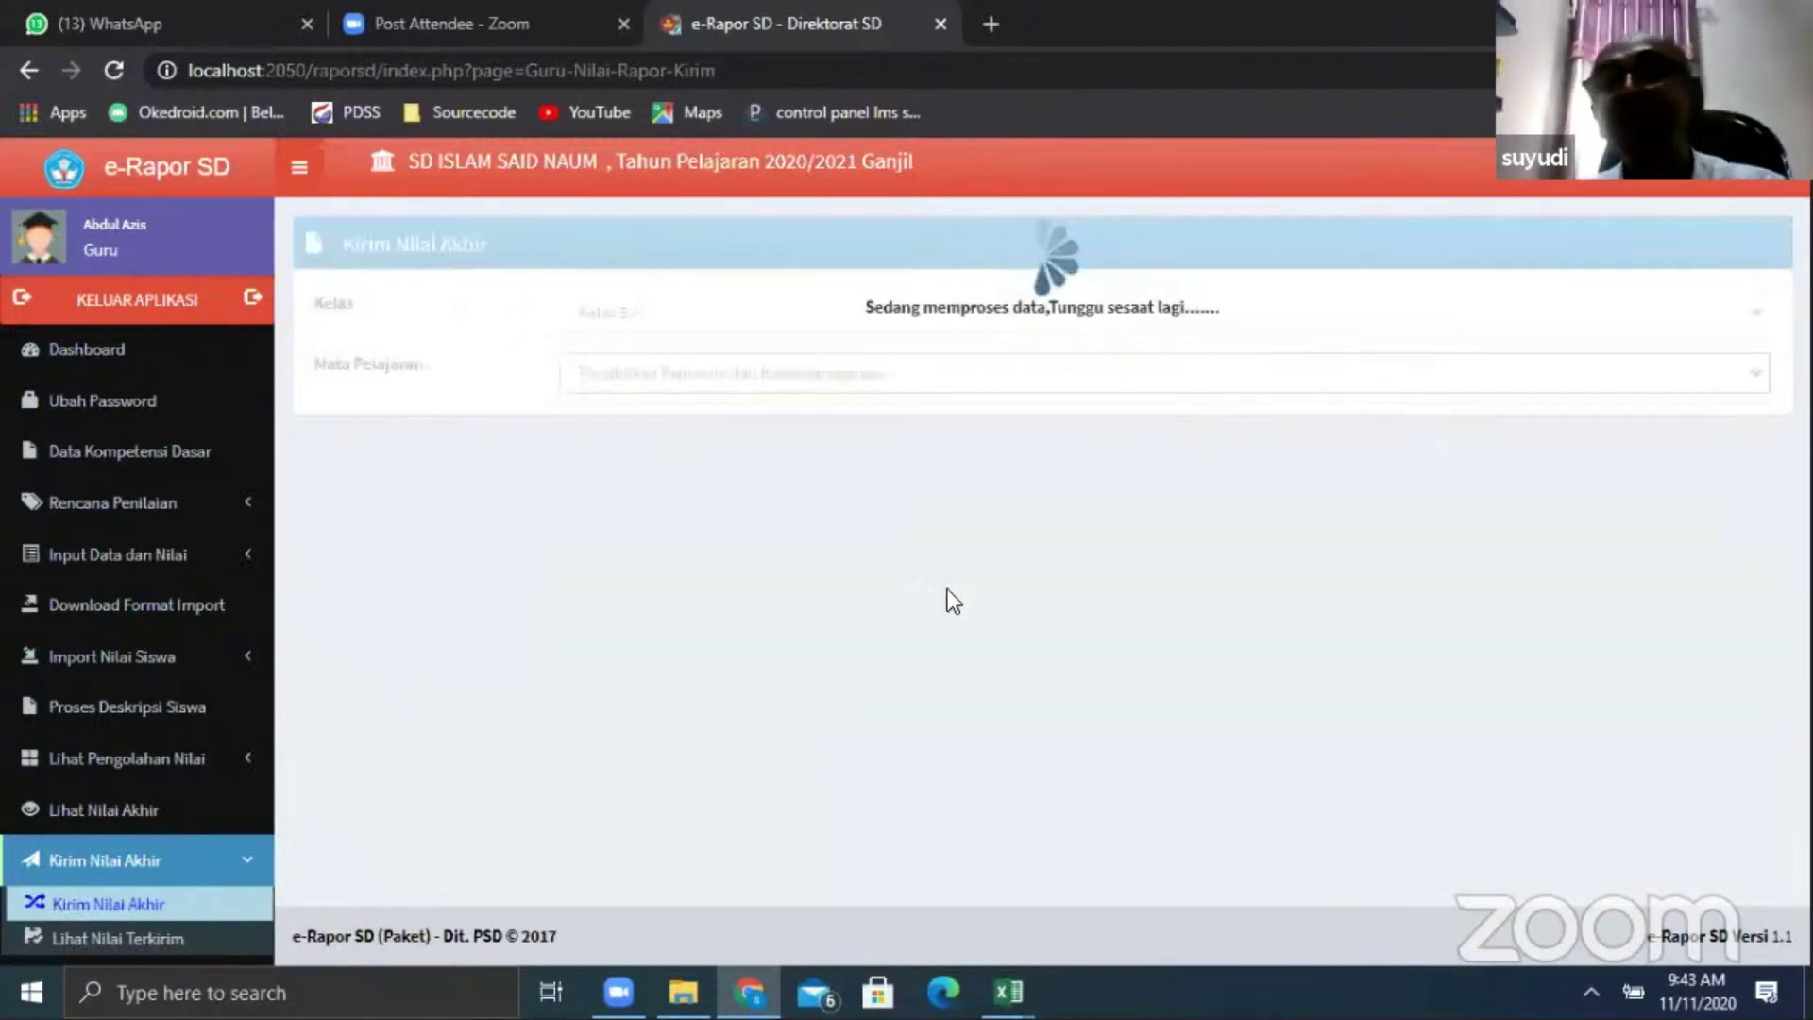
{"action": "scroll", "coordinate": [951, 425], "scroll_direction": "down", "scroll_amount": 3}
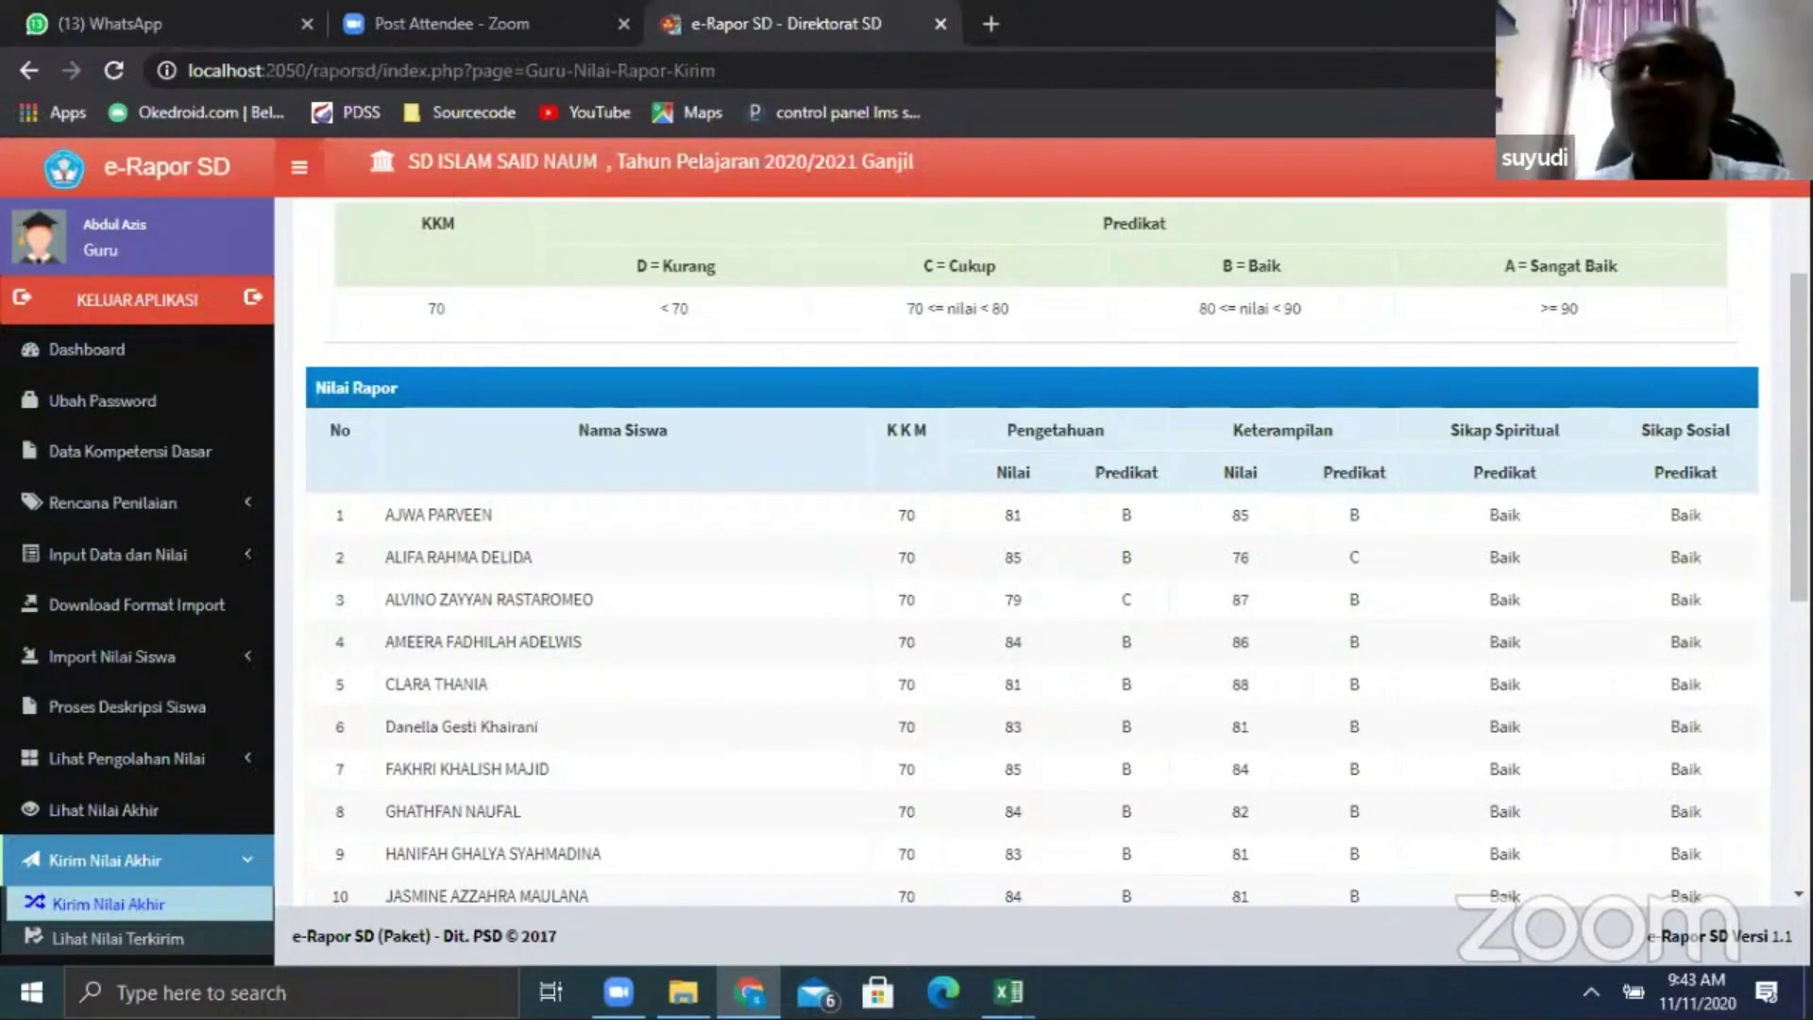
{"action": "left_click_drag", "start_coordinate": [1798, 410], "coordinate": [1757, 741]}
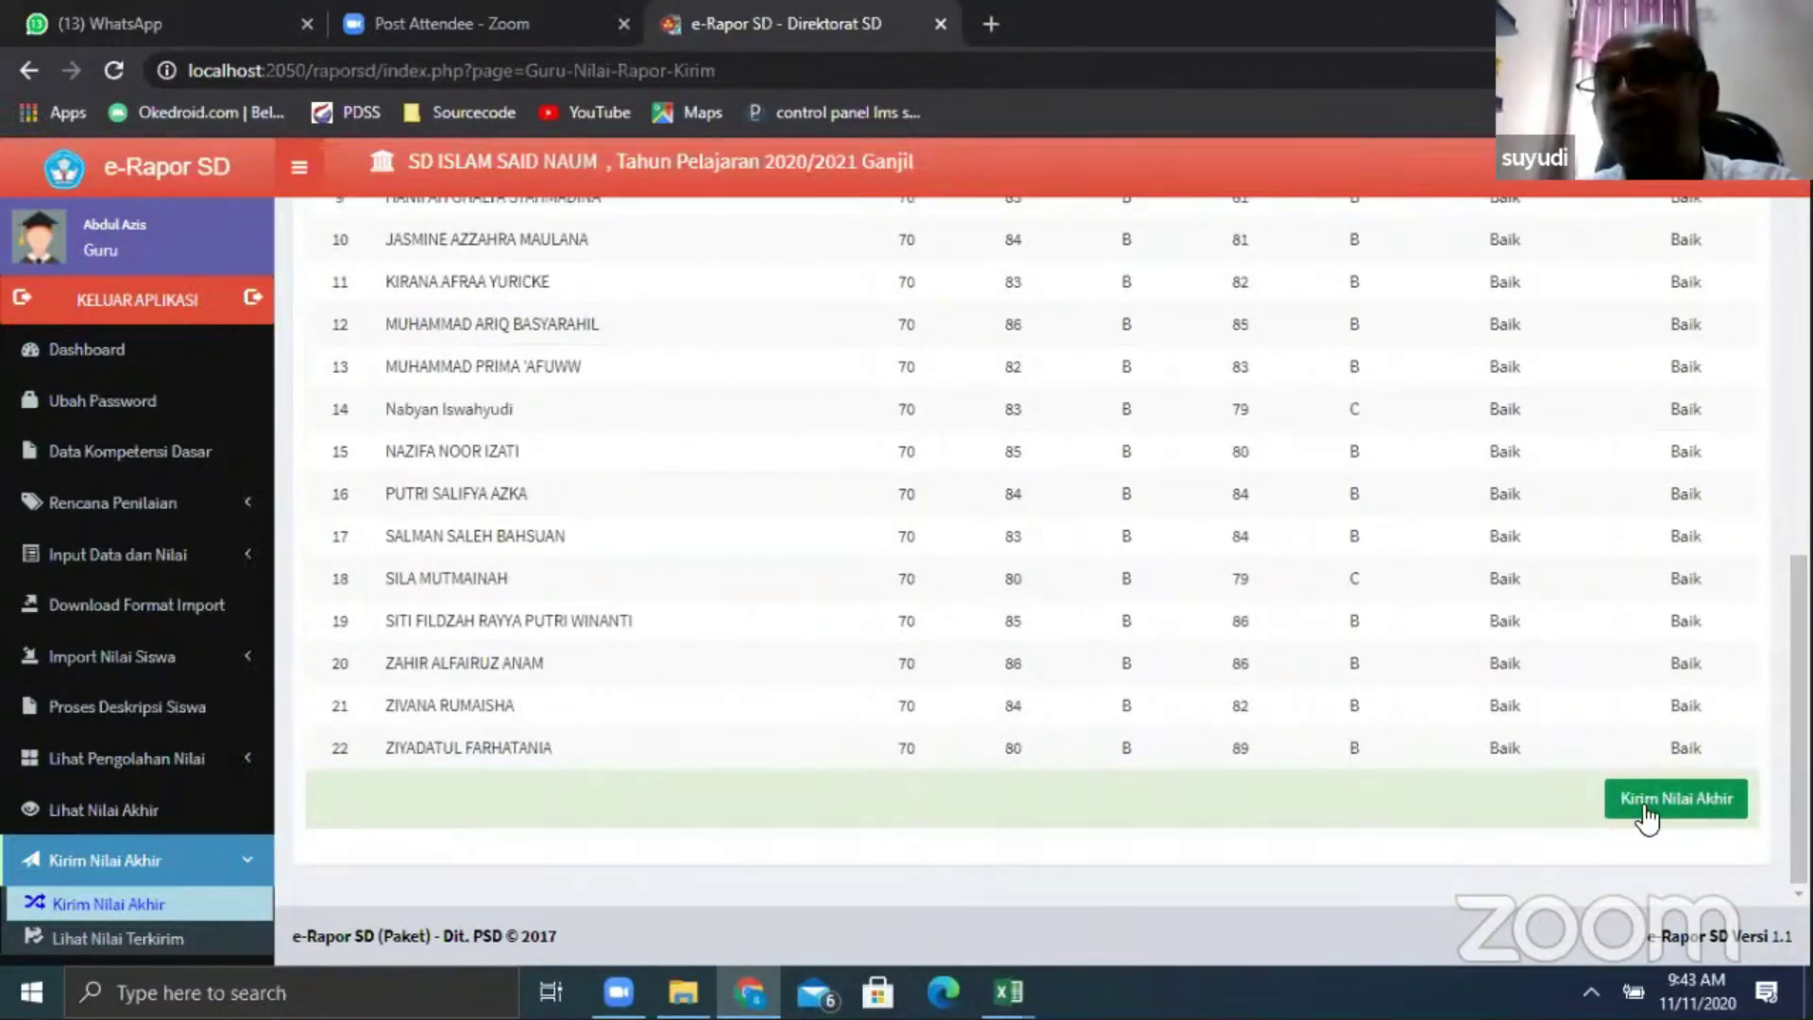
{"action": "left_click", "coordinate": [1644, 807]}
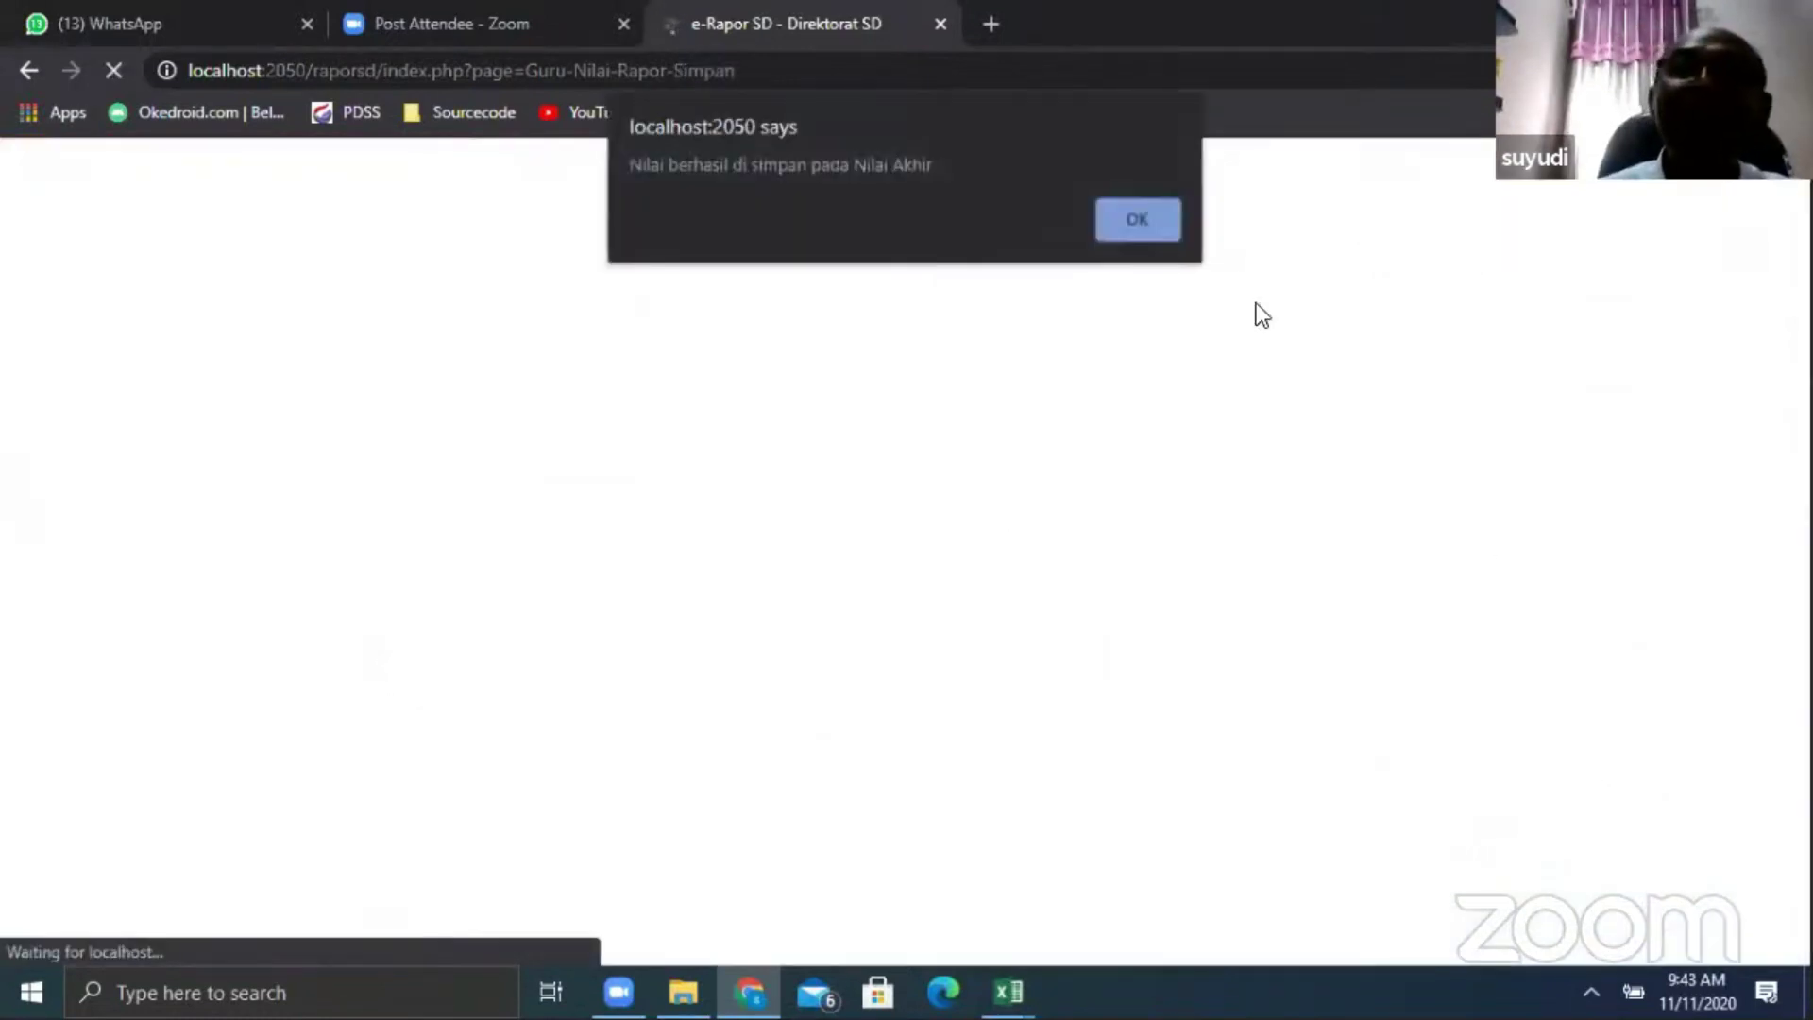
{"action": "left_click", "coordinate": [1140, 219]}
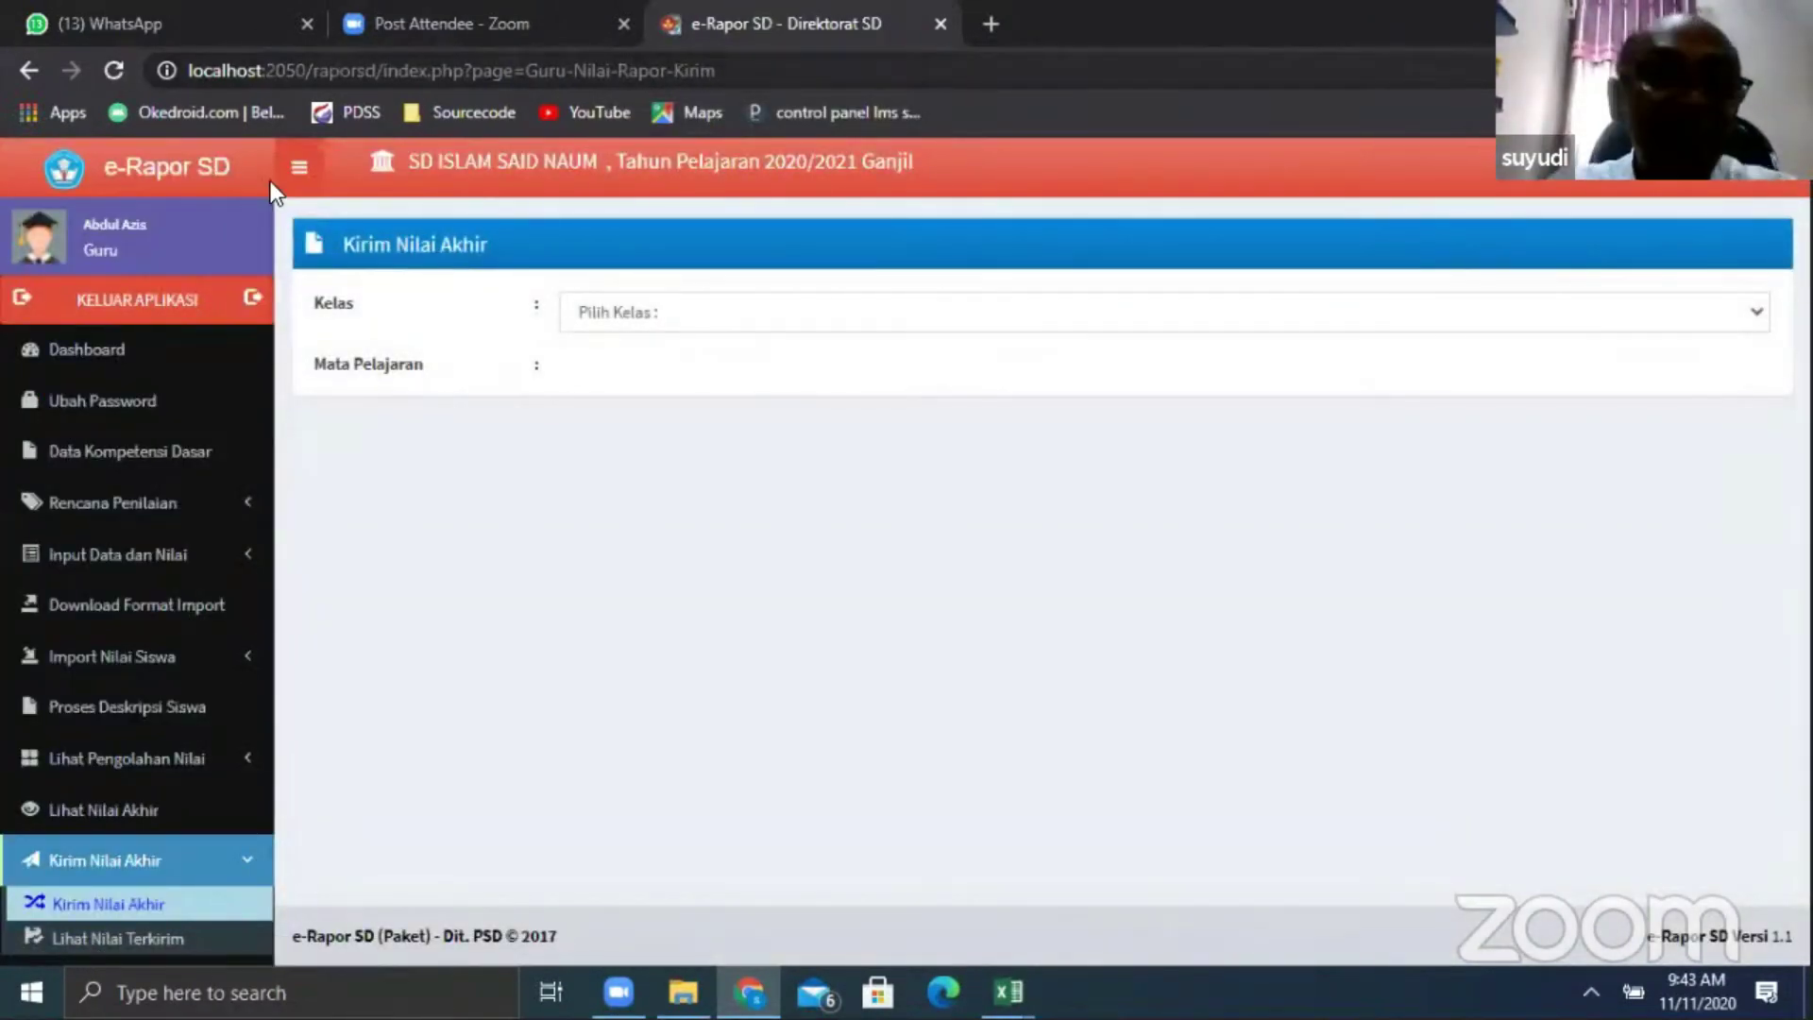
Compare the Kurikulum Nasional and Penyederhanaan Balitbang basic competencies of Pendidikan Pancasila dan Kewarganegaraan, including their status
{"action": "left_click", "coordinate": [138, 451]}
{"action": "left_click", "coordinate": [660, 363]}
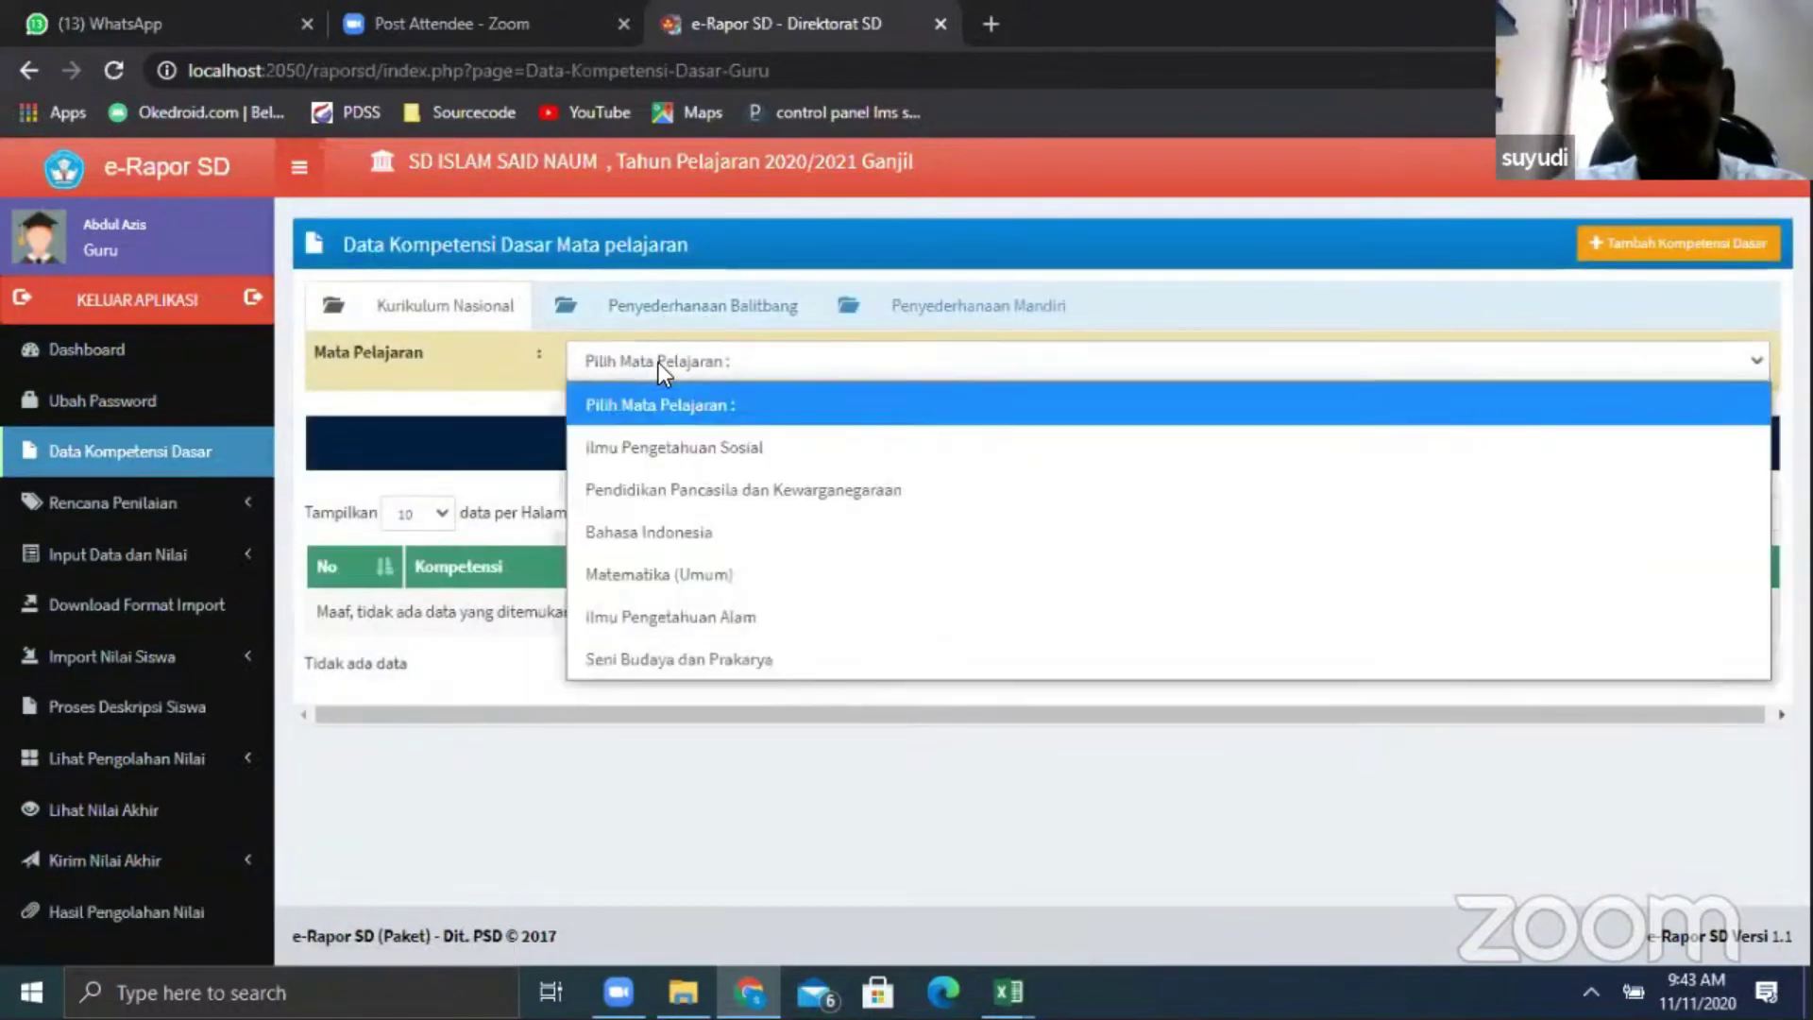
{"action": "left_click", "coordinate": [793, 489]}
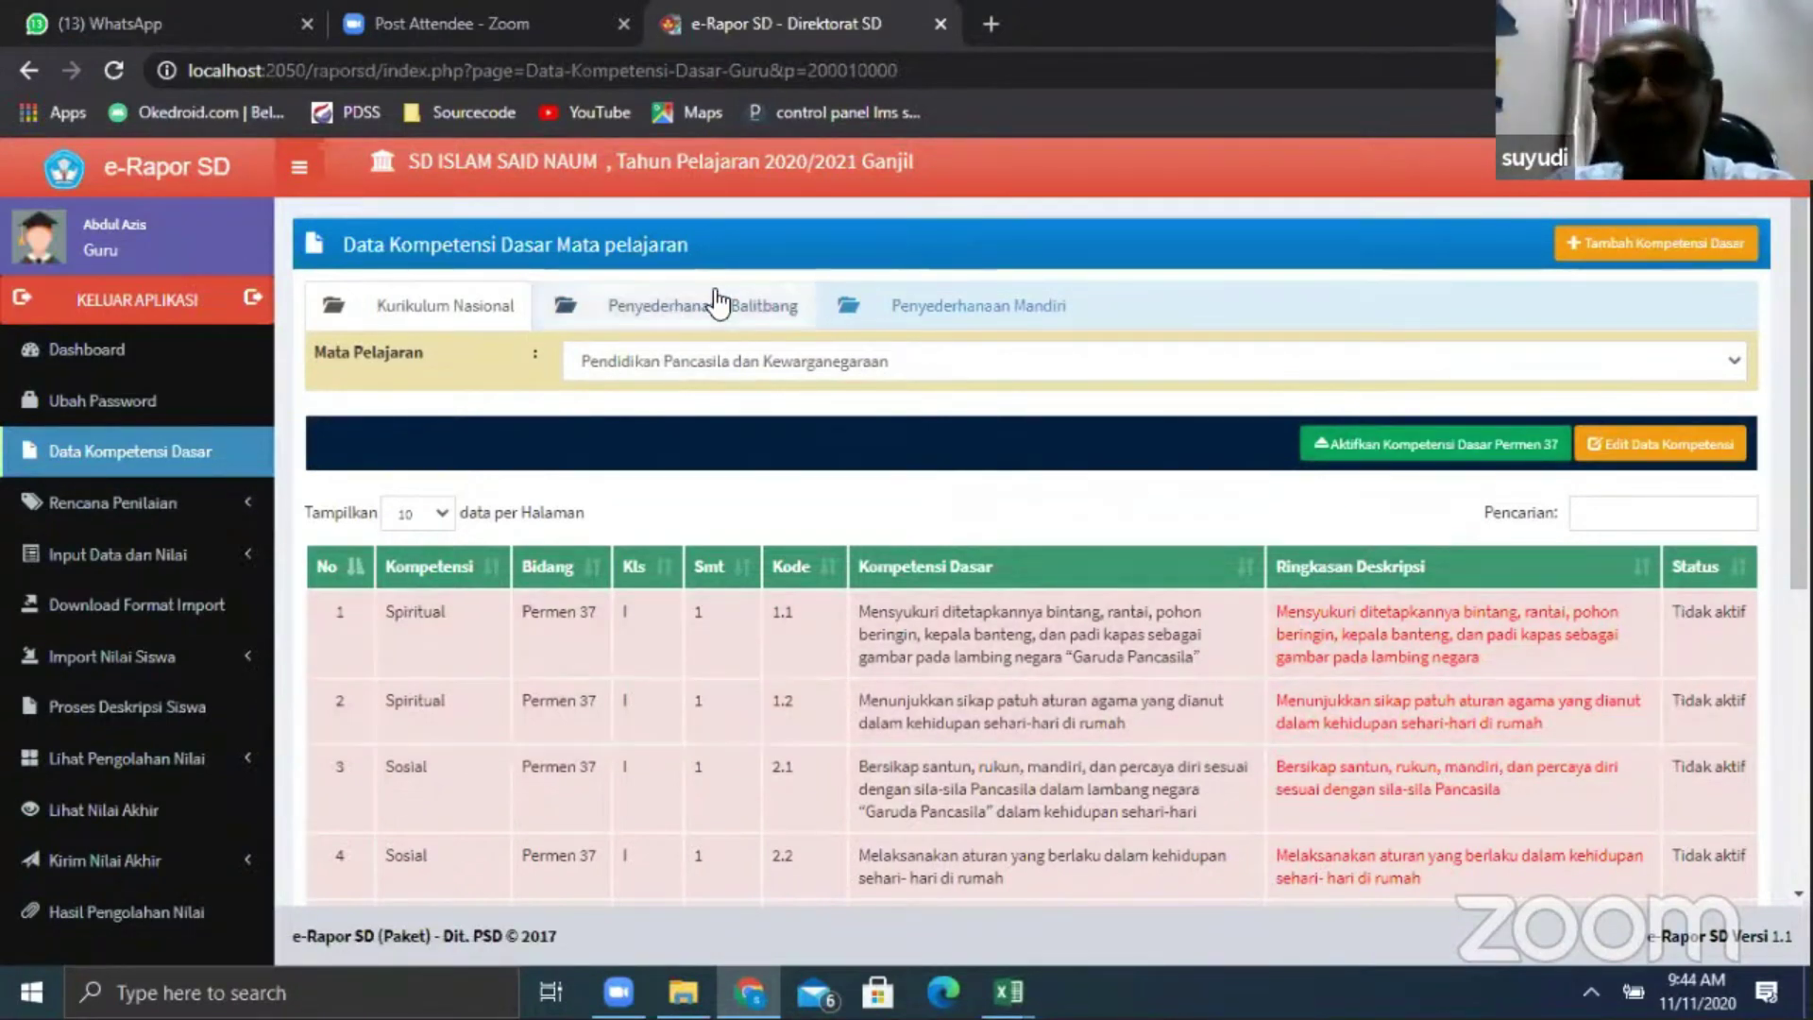
{"action": "left_click", "coordinate": [769, 304]}
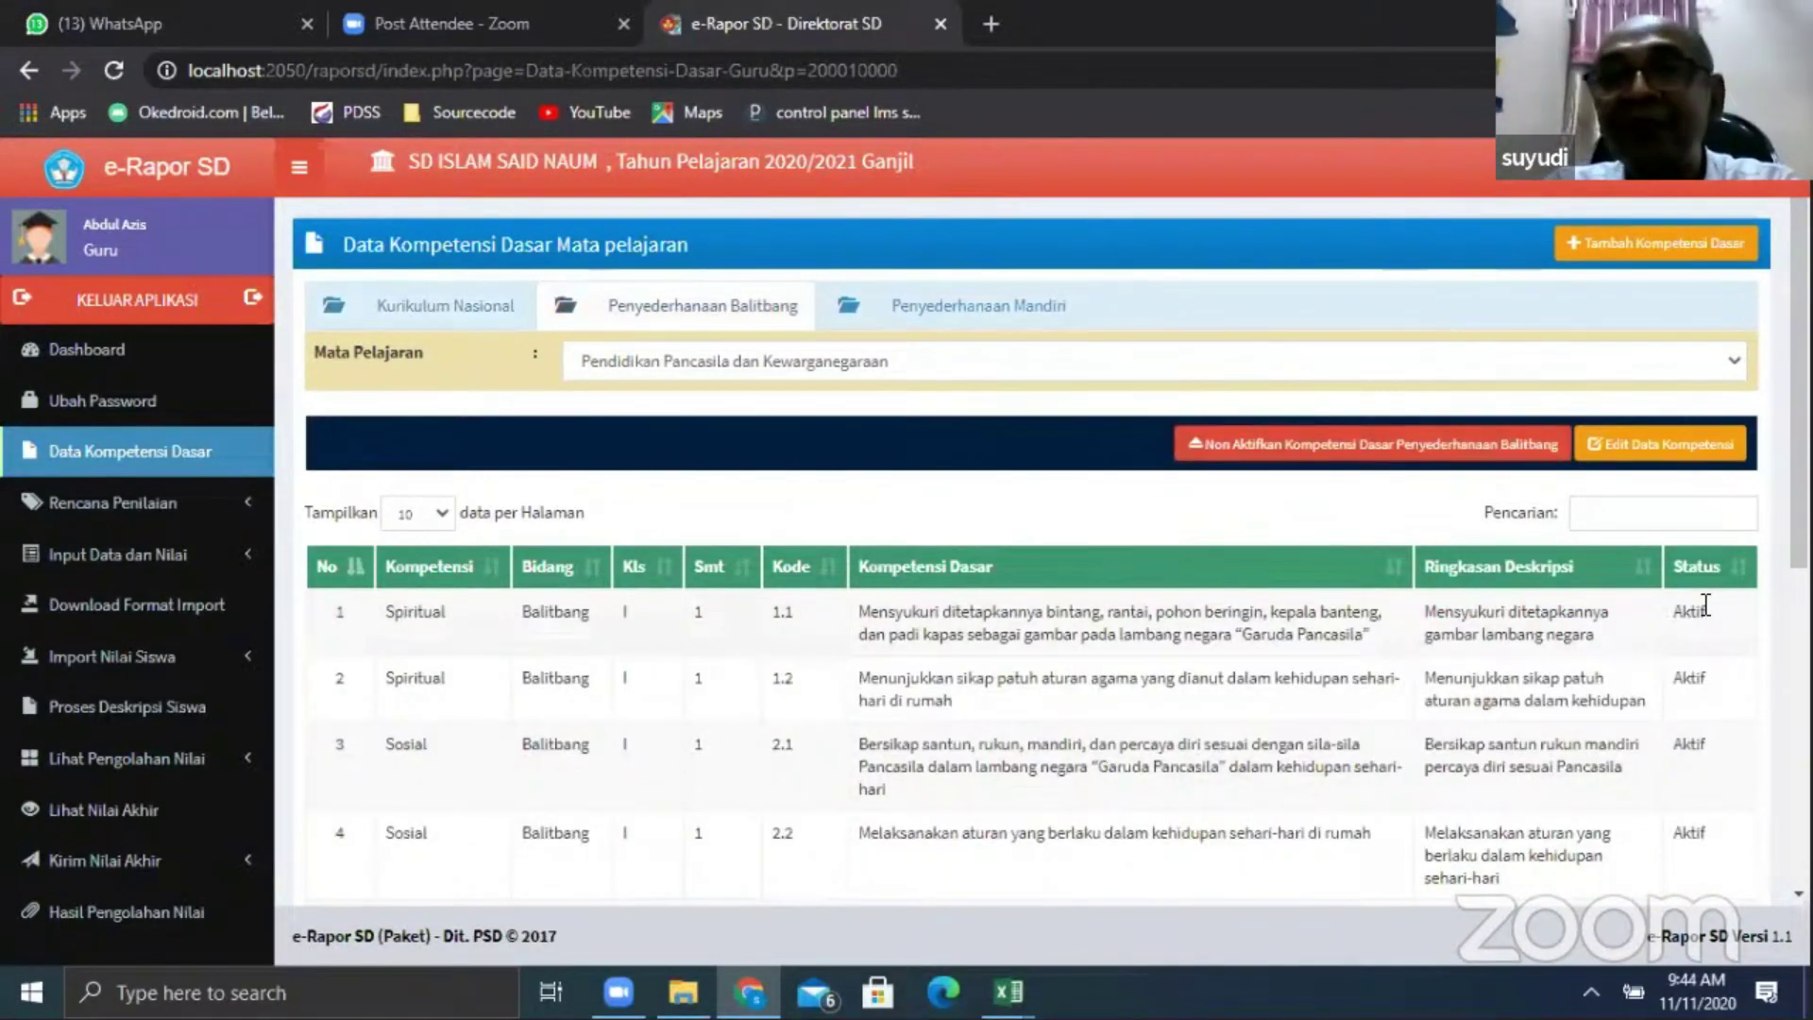
{"action": "left_click", "coordinate": [432, 311]}
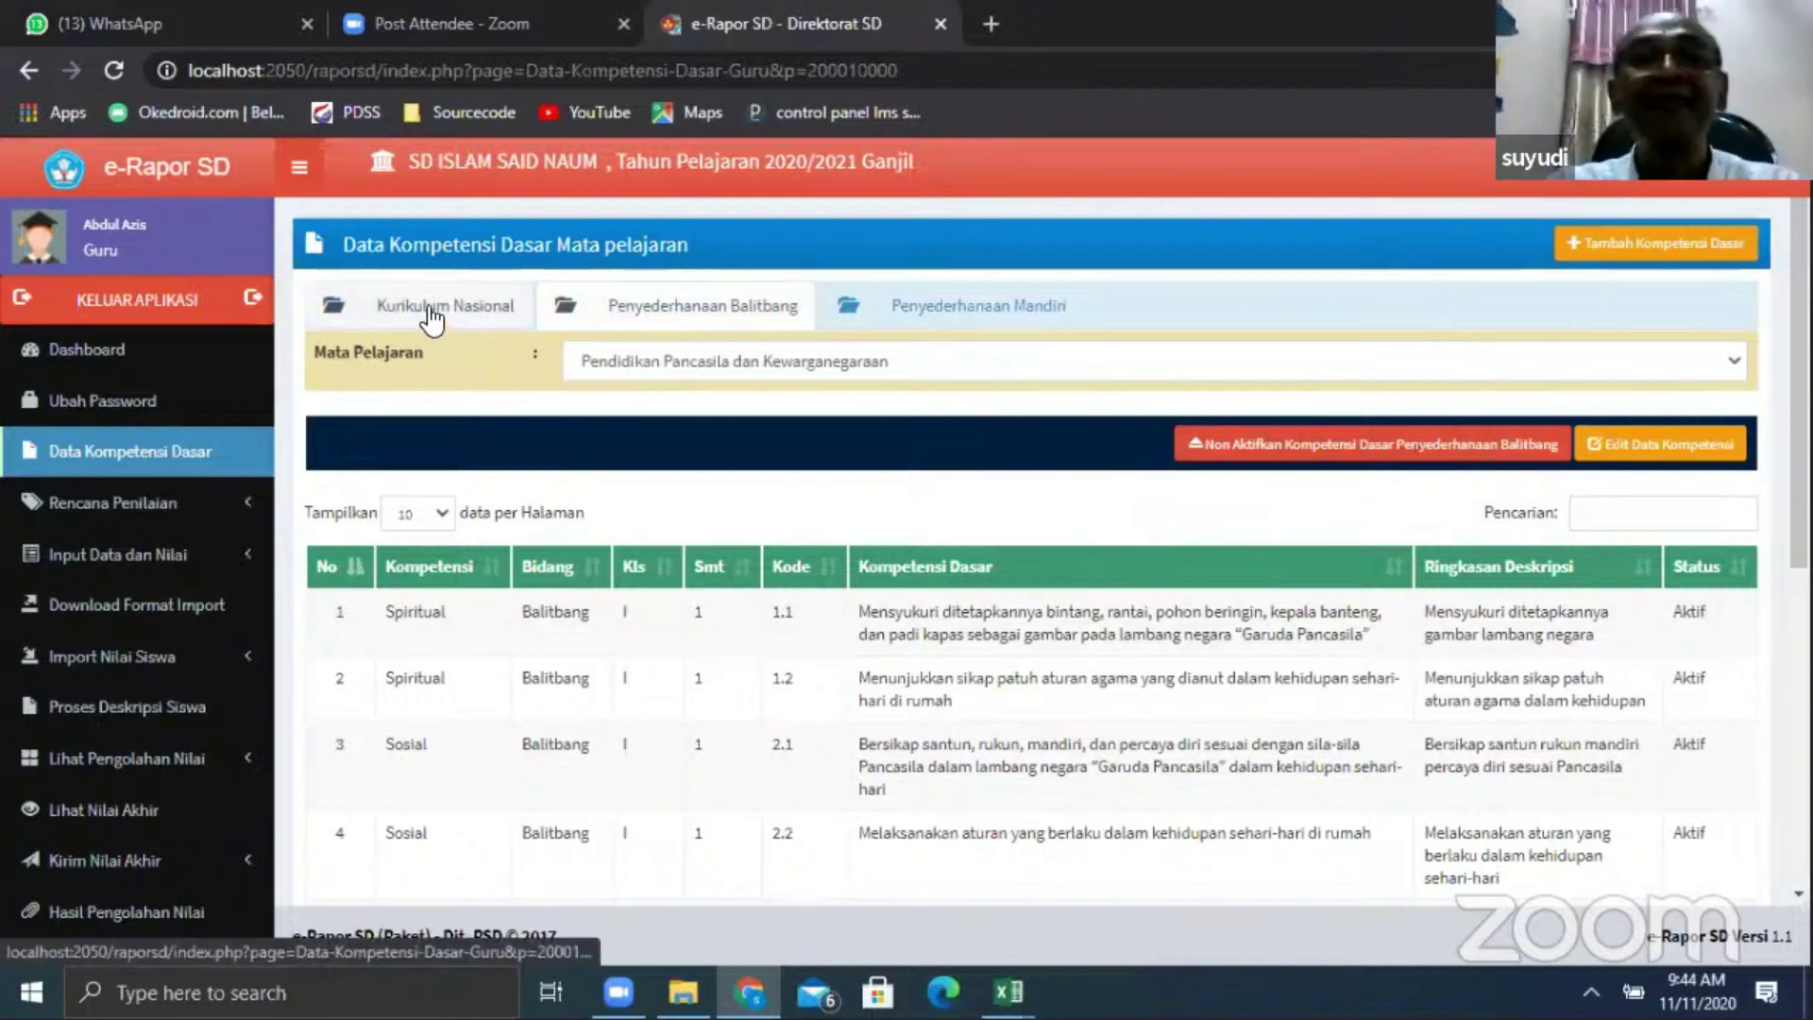
{"action": "left_click", "coordinate": [160, 514]}
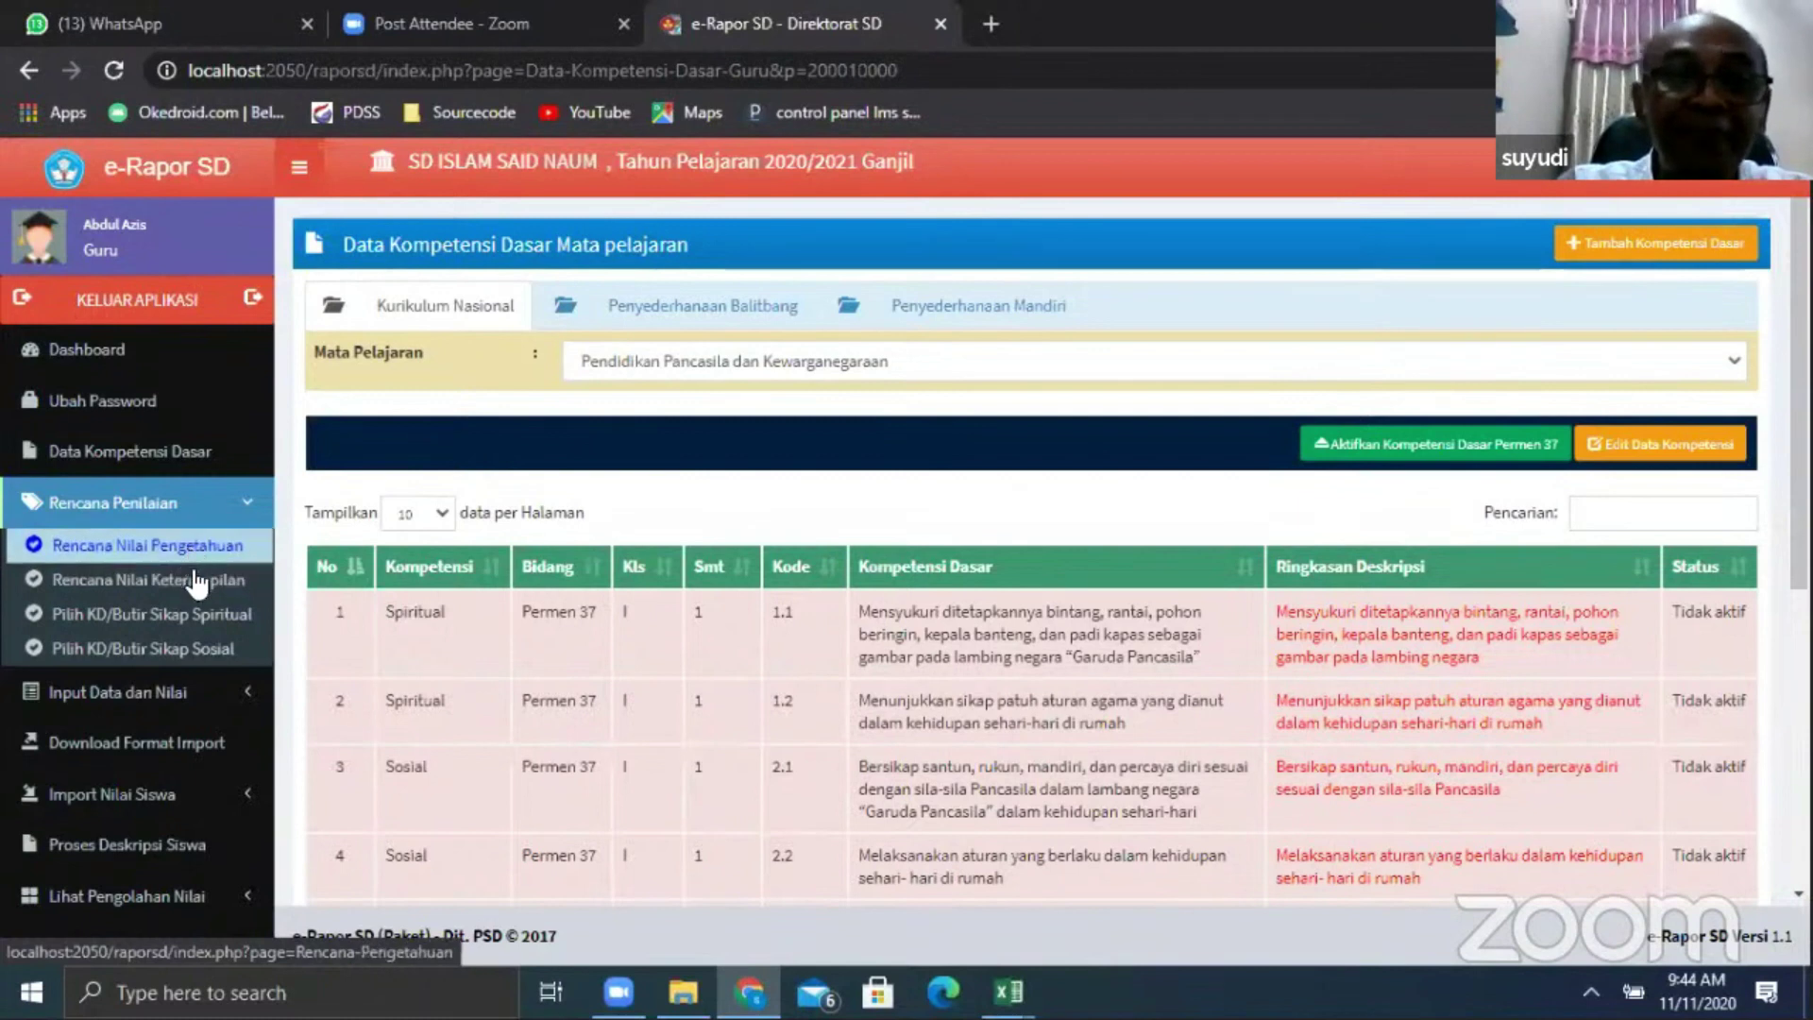
{"action": "left_click", "coordinate": [70, 697]}
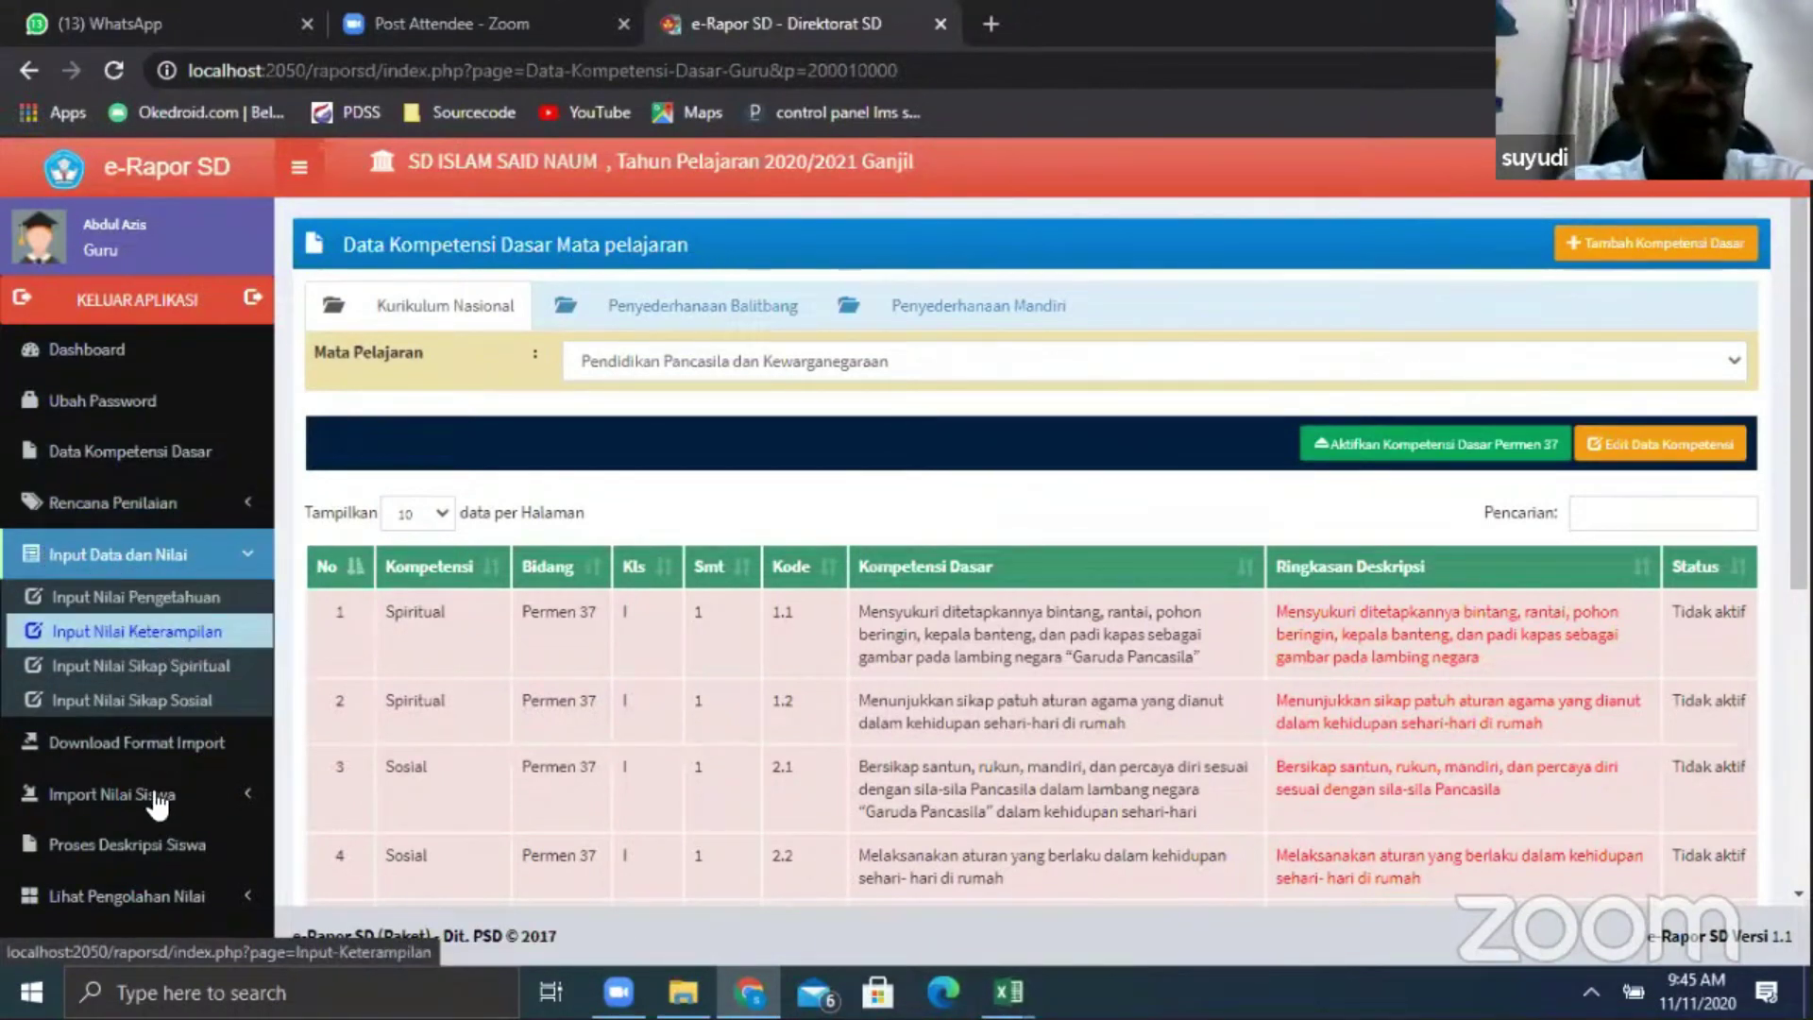
Display the Kelas 5 A score descriptions for Pendidikan Pancasila dan Kewarganegaraan and review them from the first to the last student
{"action": "left_click", "coordinate": [132, 850]}
{"action": "left_click", "coordinate": [659, 311]}
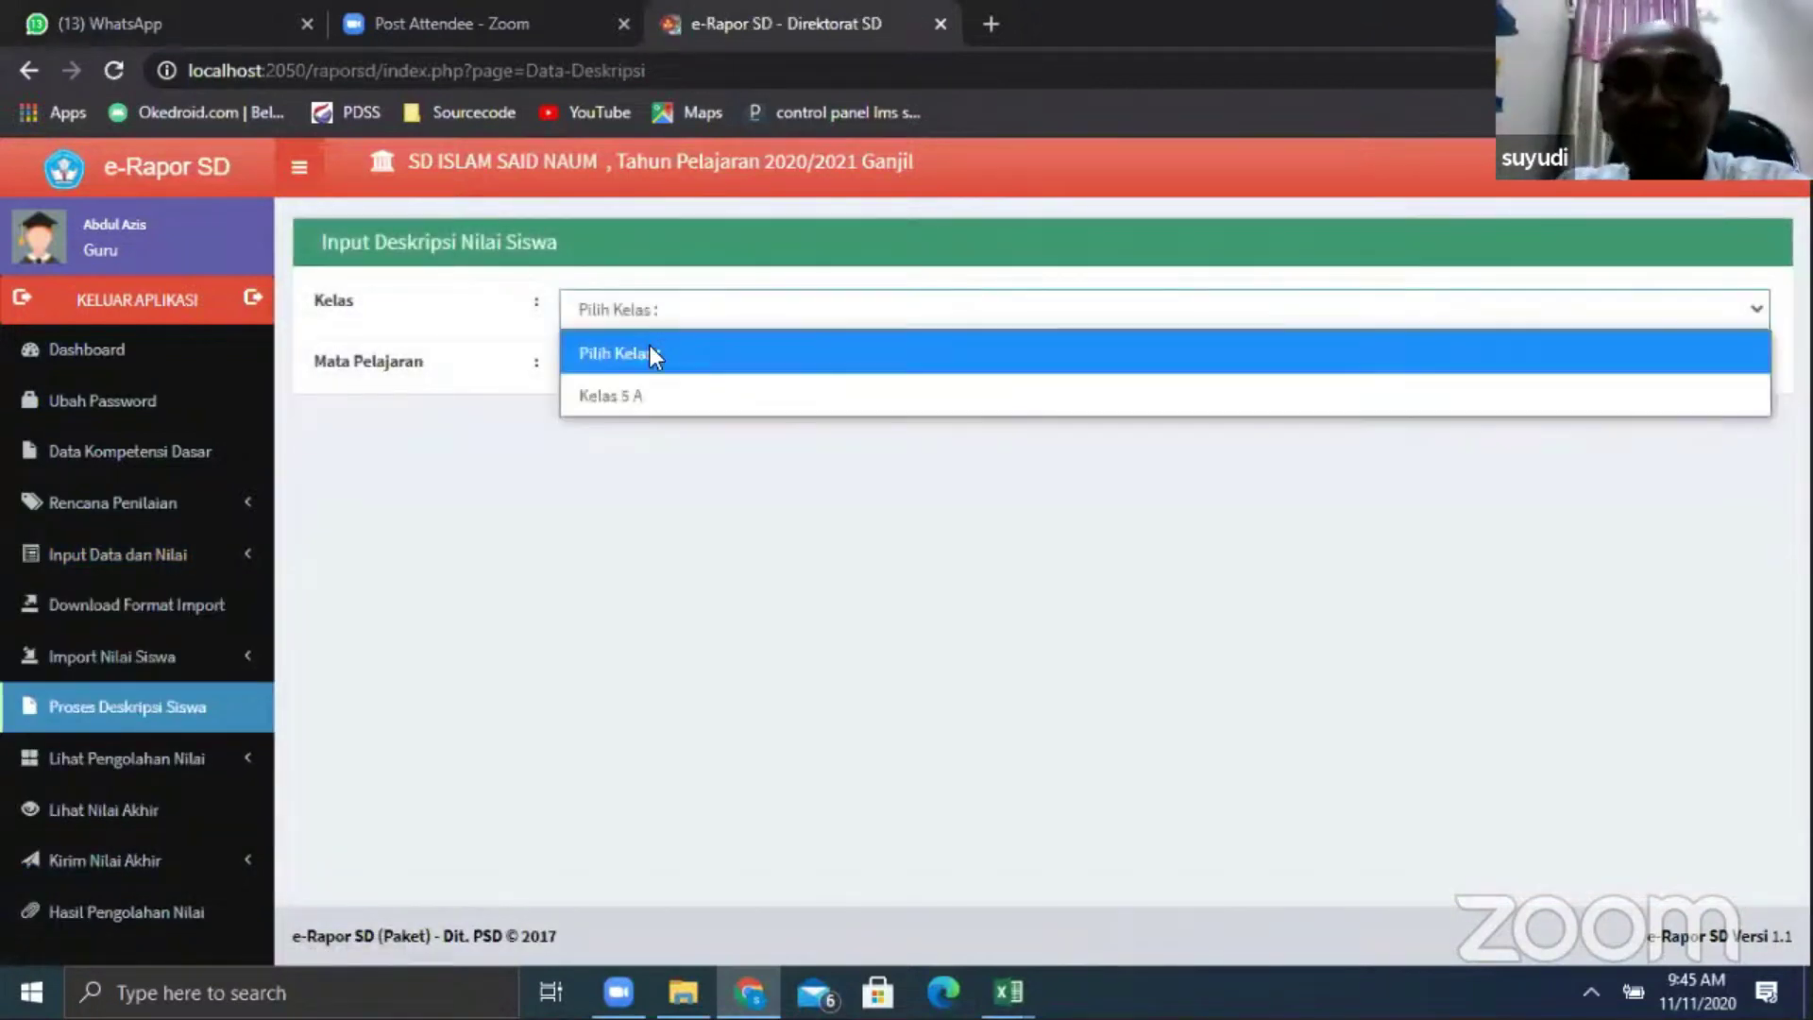
{"action": "left_click", "coordinate": [652, 394]}
{"action": "left_click", "coordinate": [689, 370]}
{"action": "left_click", "coordinate": [727, 674]}
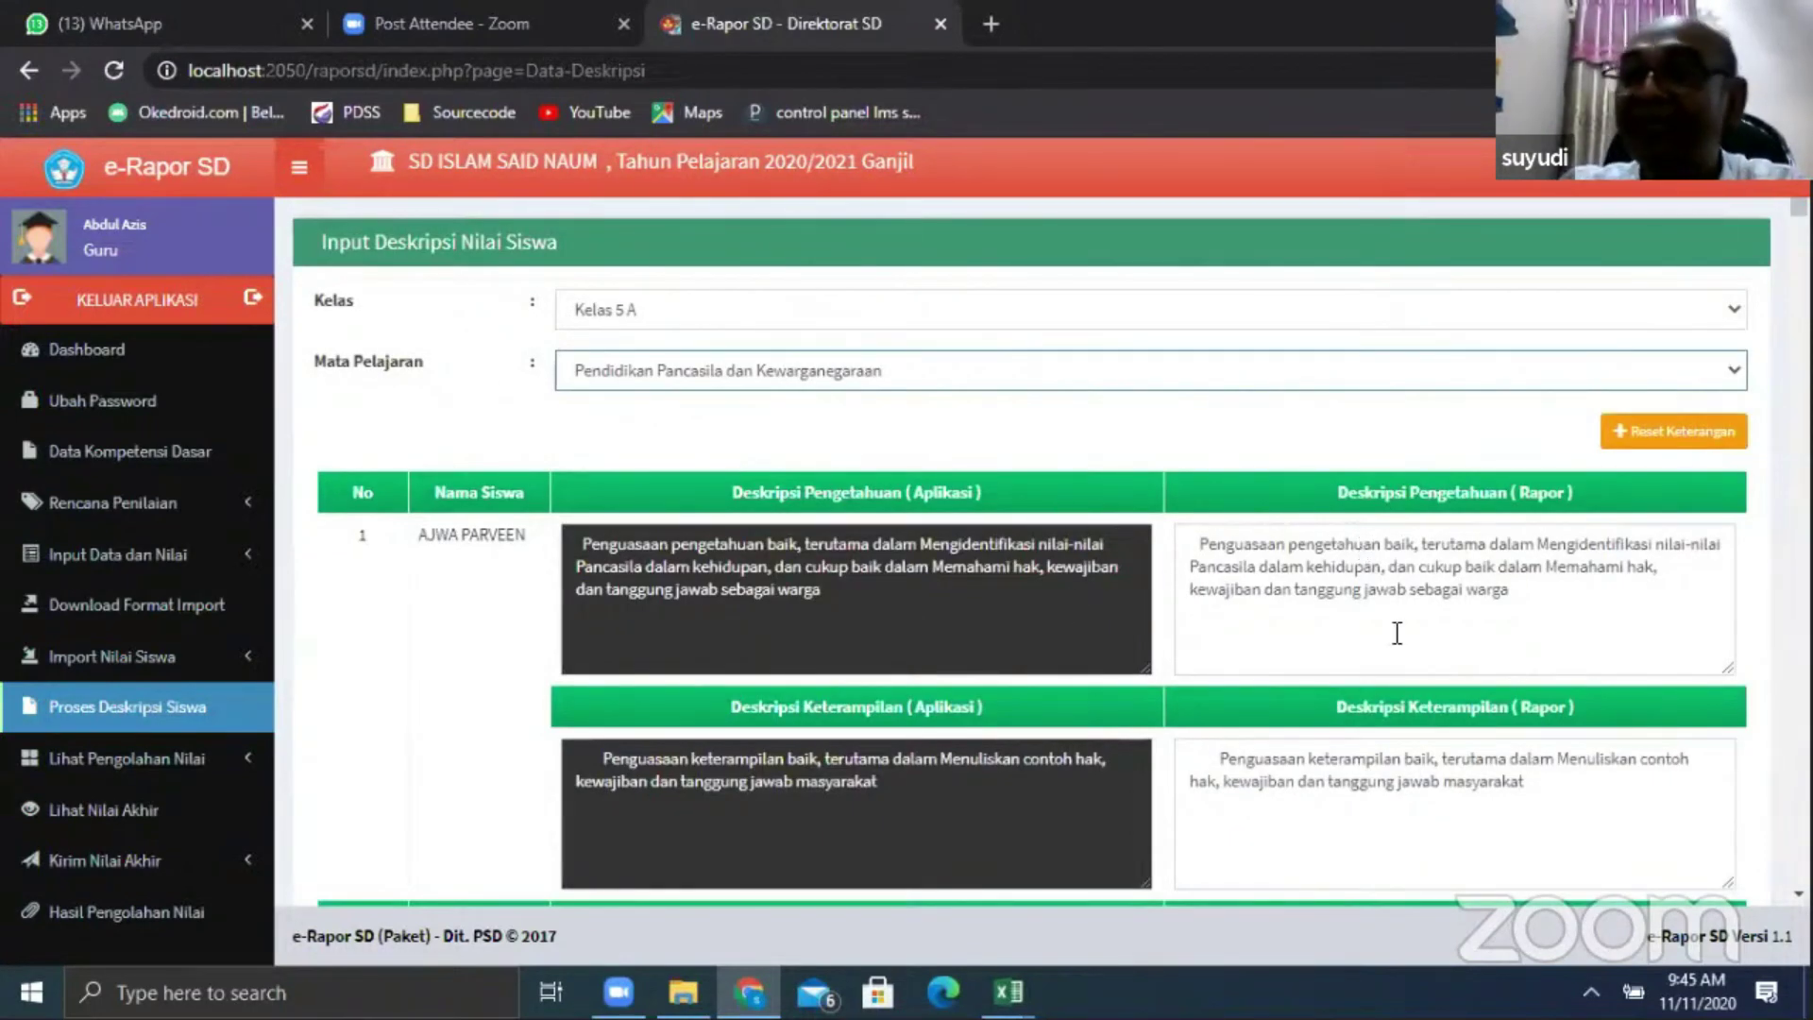
{"action": "left_click_drag", "start_coordinate": [1192, 535], "coordinate": [1535, 607]}
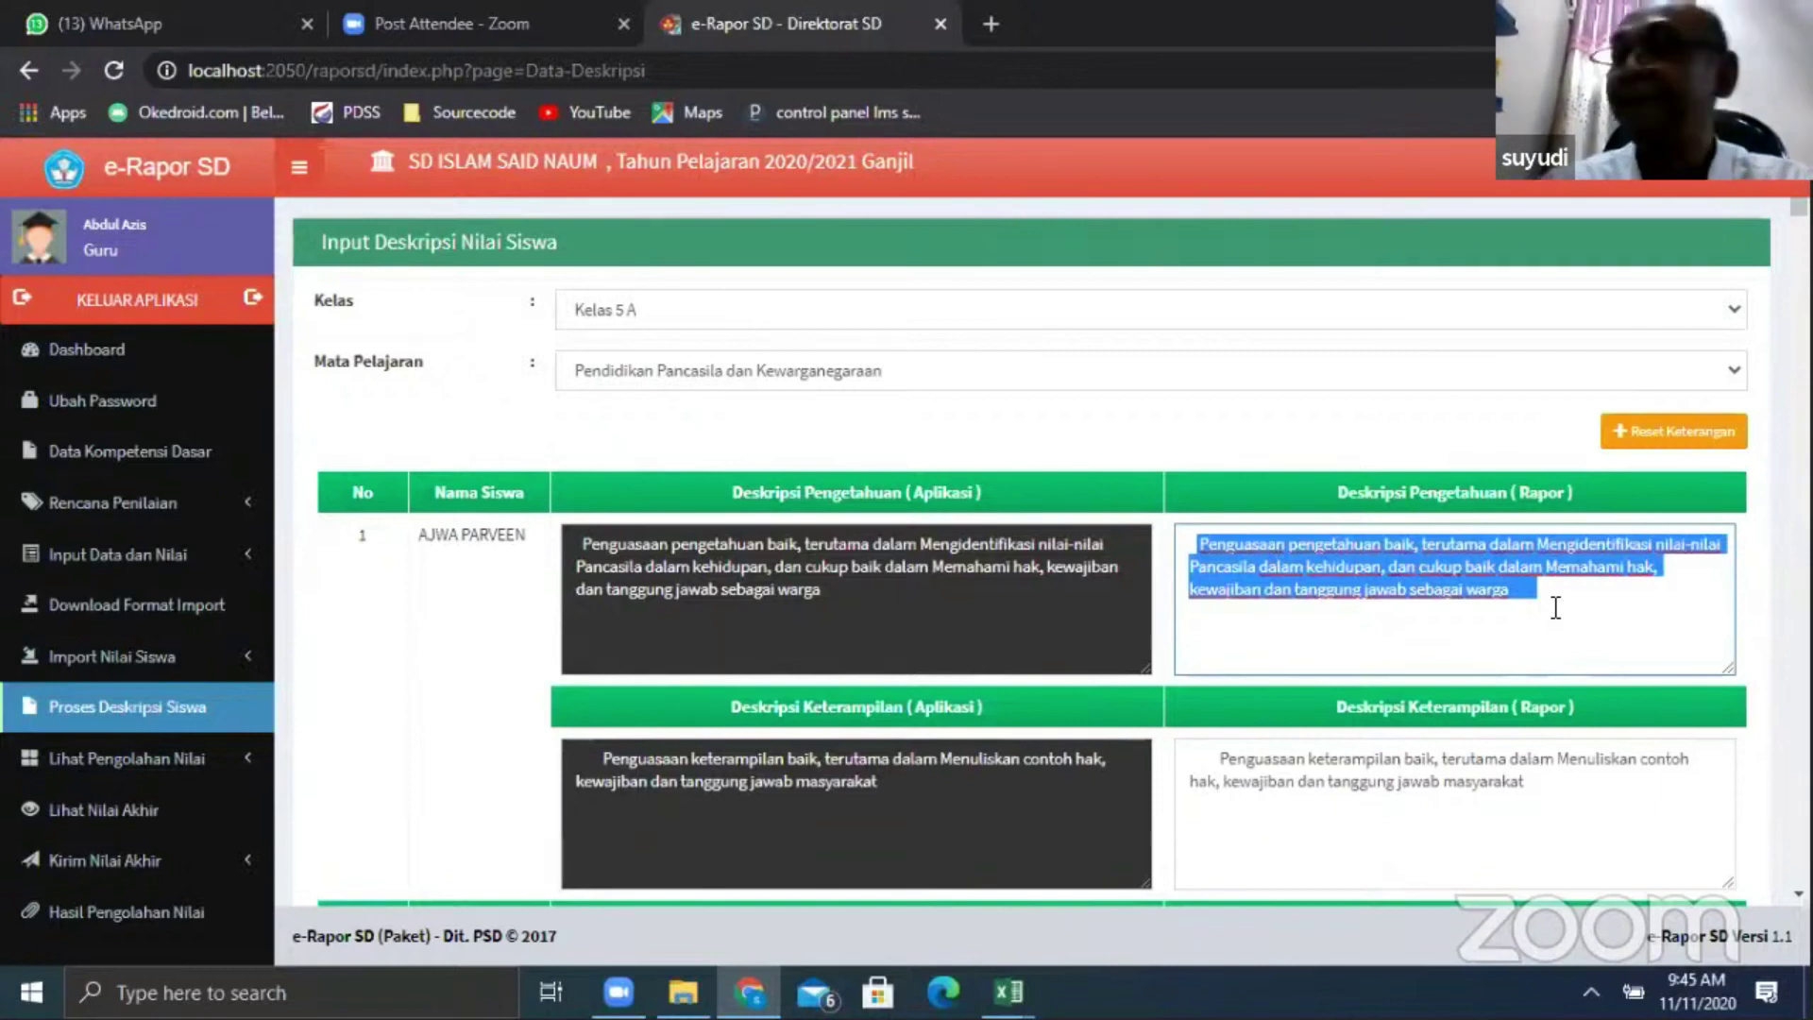
{"action": "scroll", "coordinate": [1039, 548], "scroll_direction": "down", "scroll_amount": 5}
{"action": "left_click_drag", "start_coordinate": [1798, 228], "coordinate": [1775, 880]}
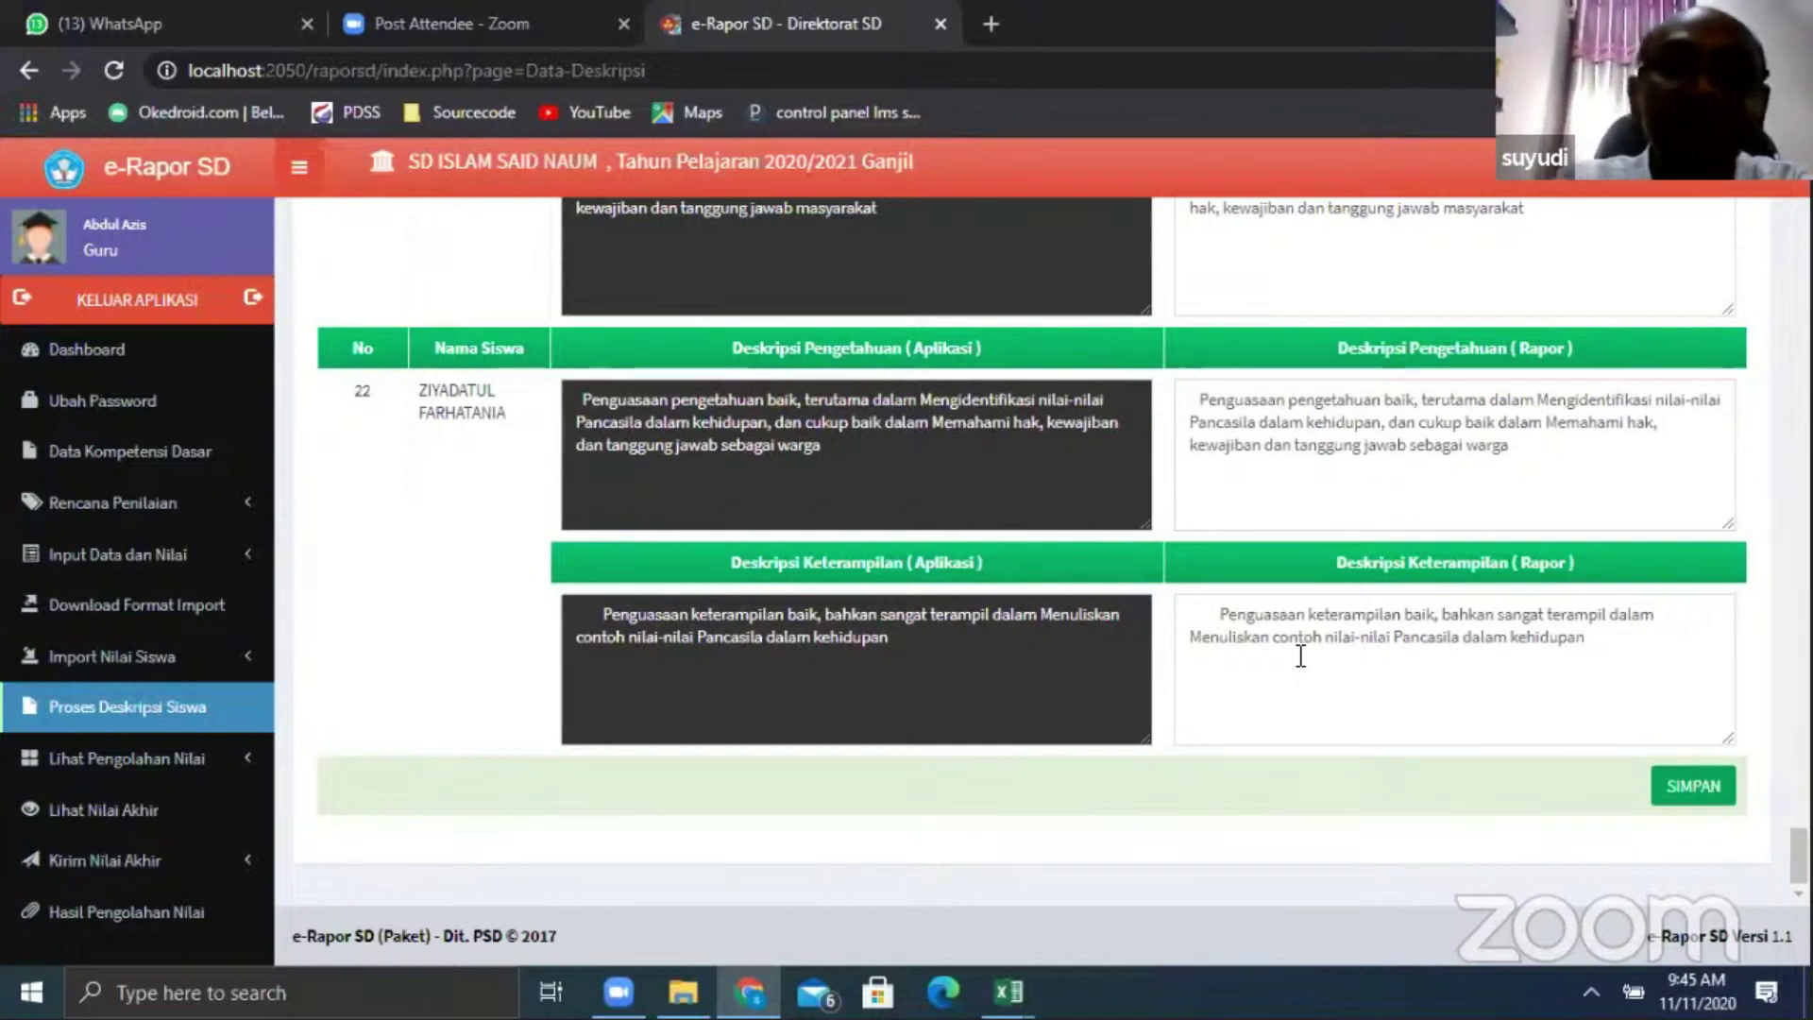
Open the Kirim Nilai Akhir page for Kelas 5 A, Pendidikan Pancasila dan Kewarganegaraan, and review its scores down to the send option
{"action": "left_click", "coordinate": [99, 863]}
{"action": "scroll", "coordinate": [105, 865], "scroll_direction": "down", "scroll_amount": 2}
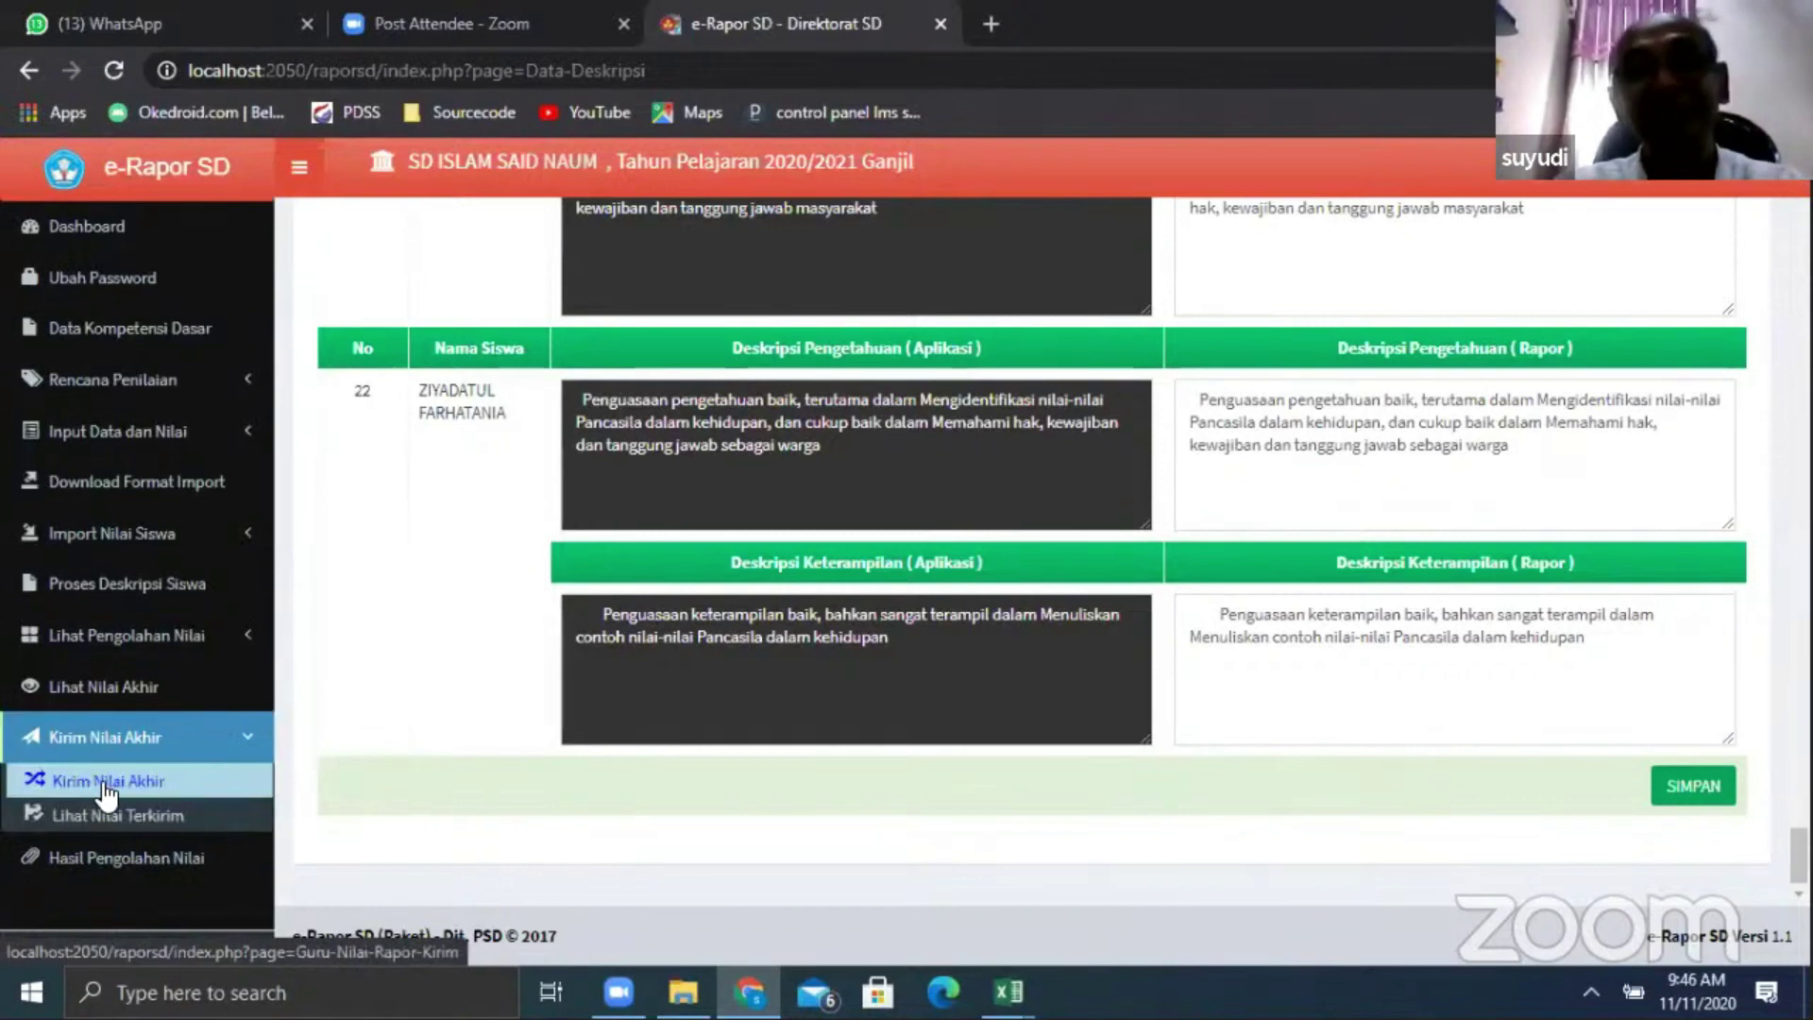
{"action": "left_click", "coordinate": [106, 783]}
{"action": "left_click", "coordinate": [678, 313]}
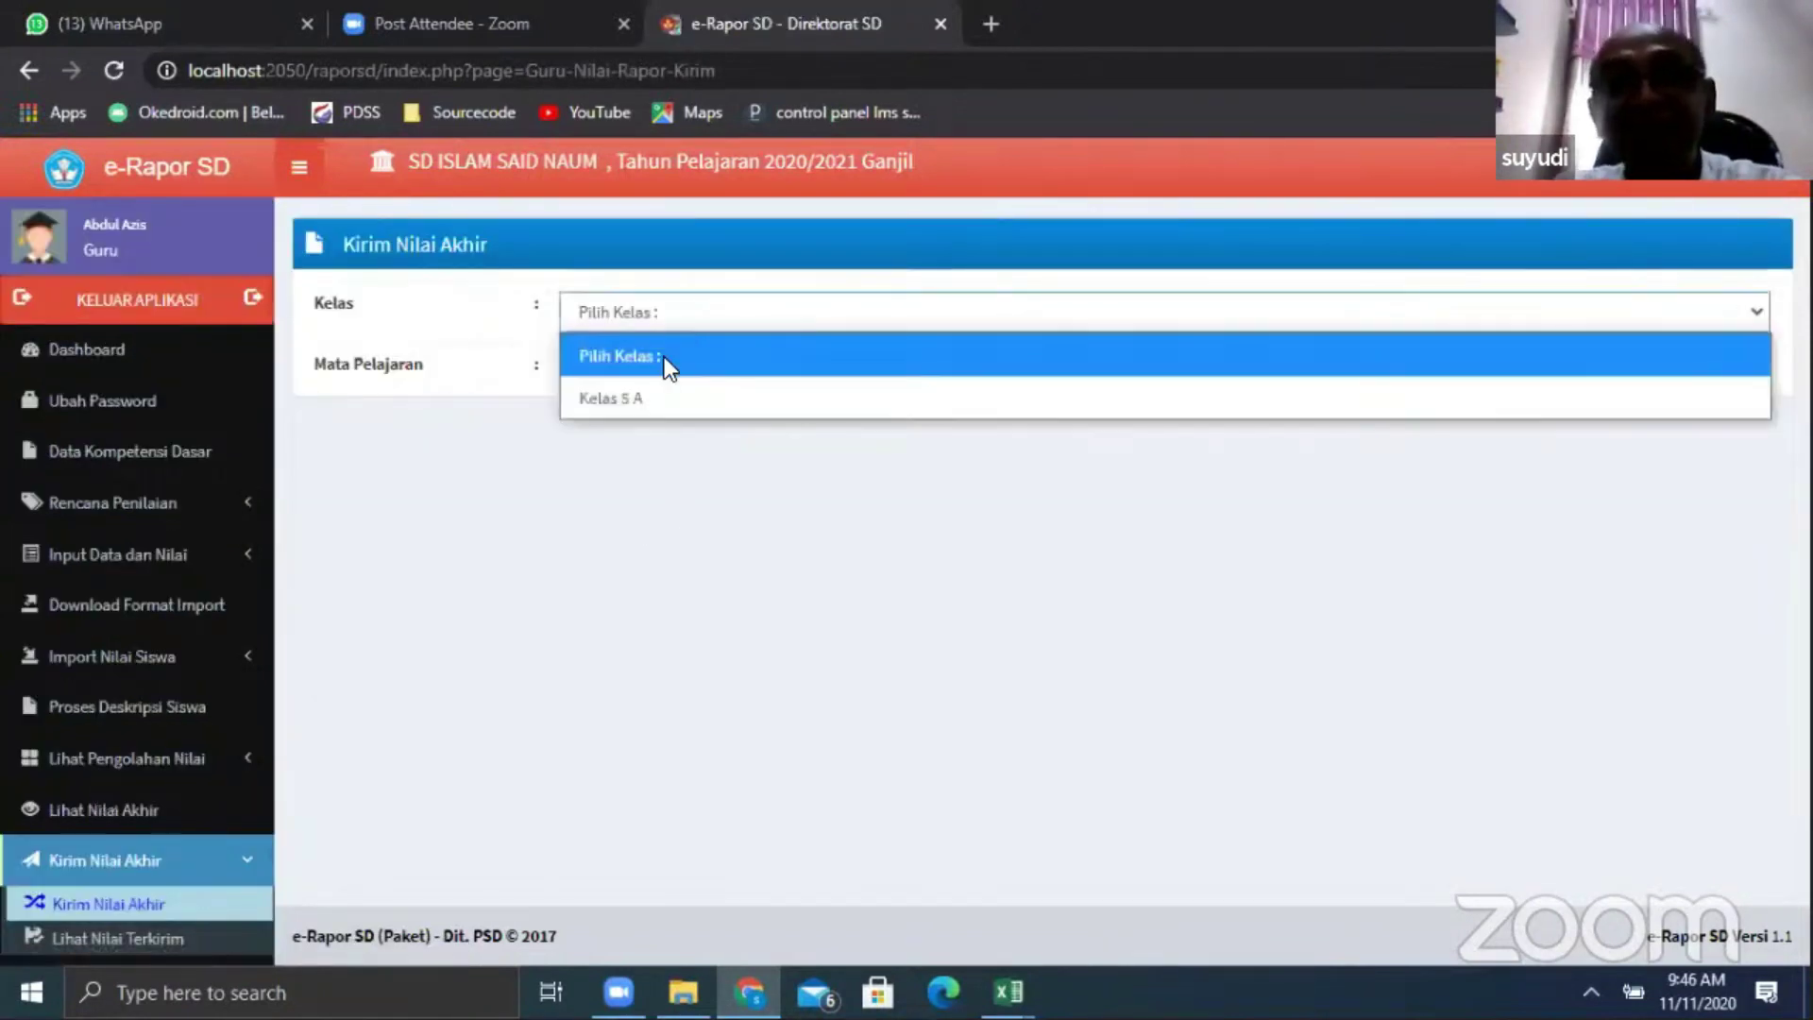
{"action": "left_click", "coordinate": [664, 396]}
{"action": "left_click", "coordinate": [680, 373]}
{"action": "left_click", "coordinate": [724, 671]}
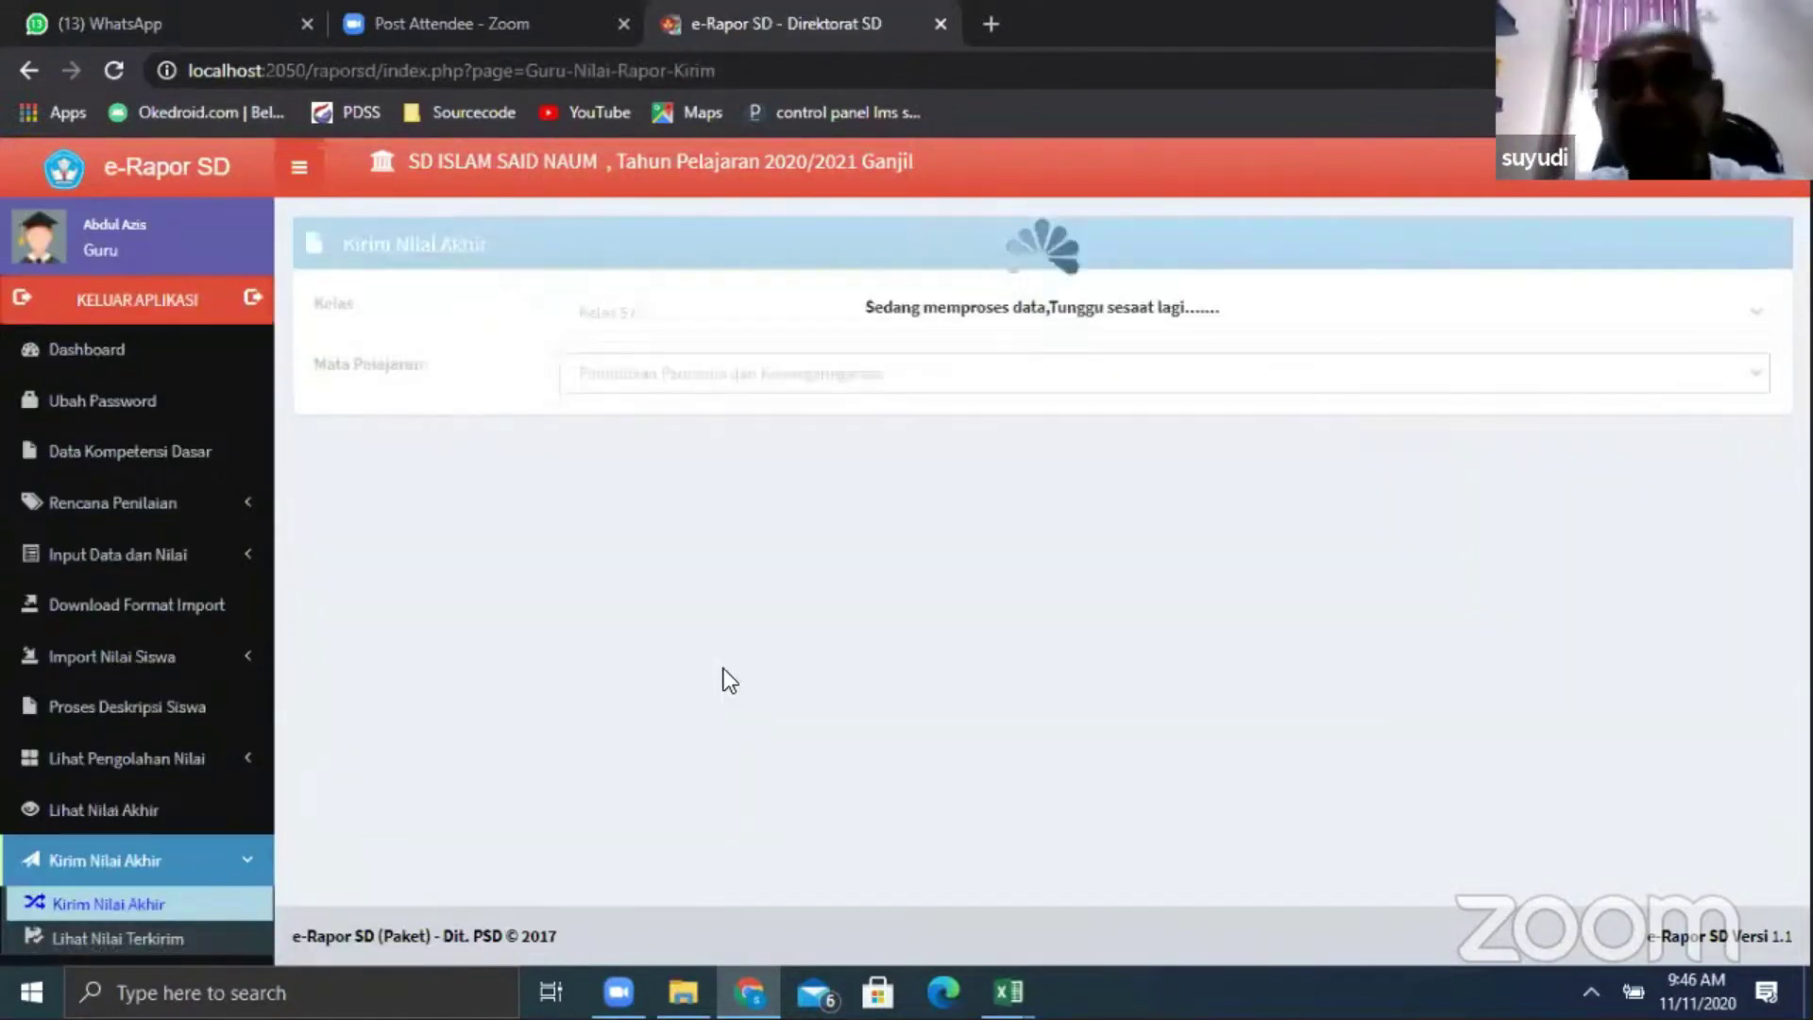
{"action": "scroll", "coordinate": [1133, 605], "scroll_direction": "down", "scroll_amount": 10}
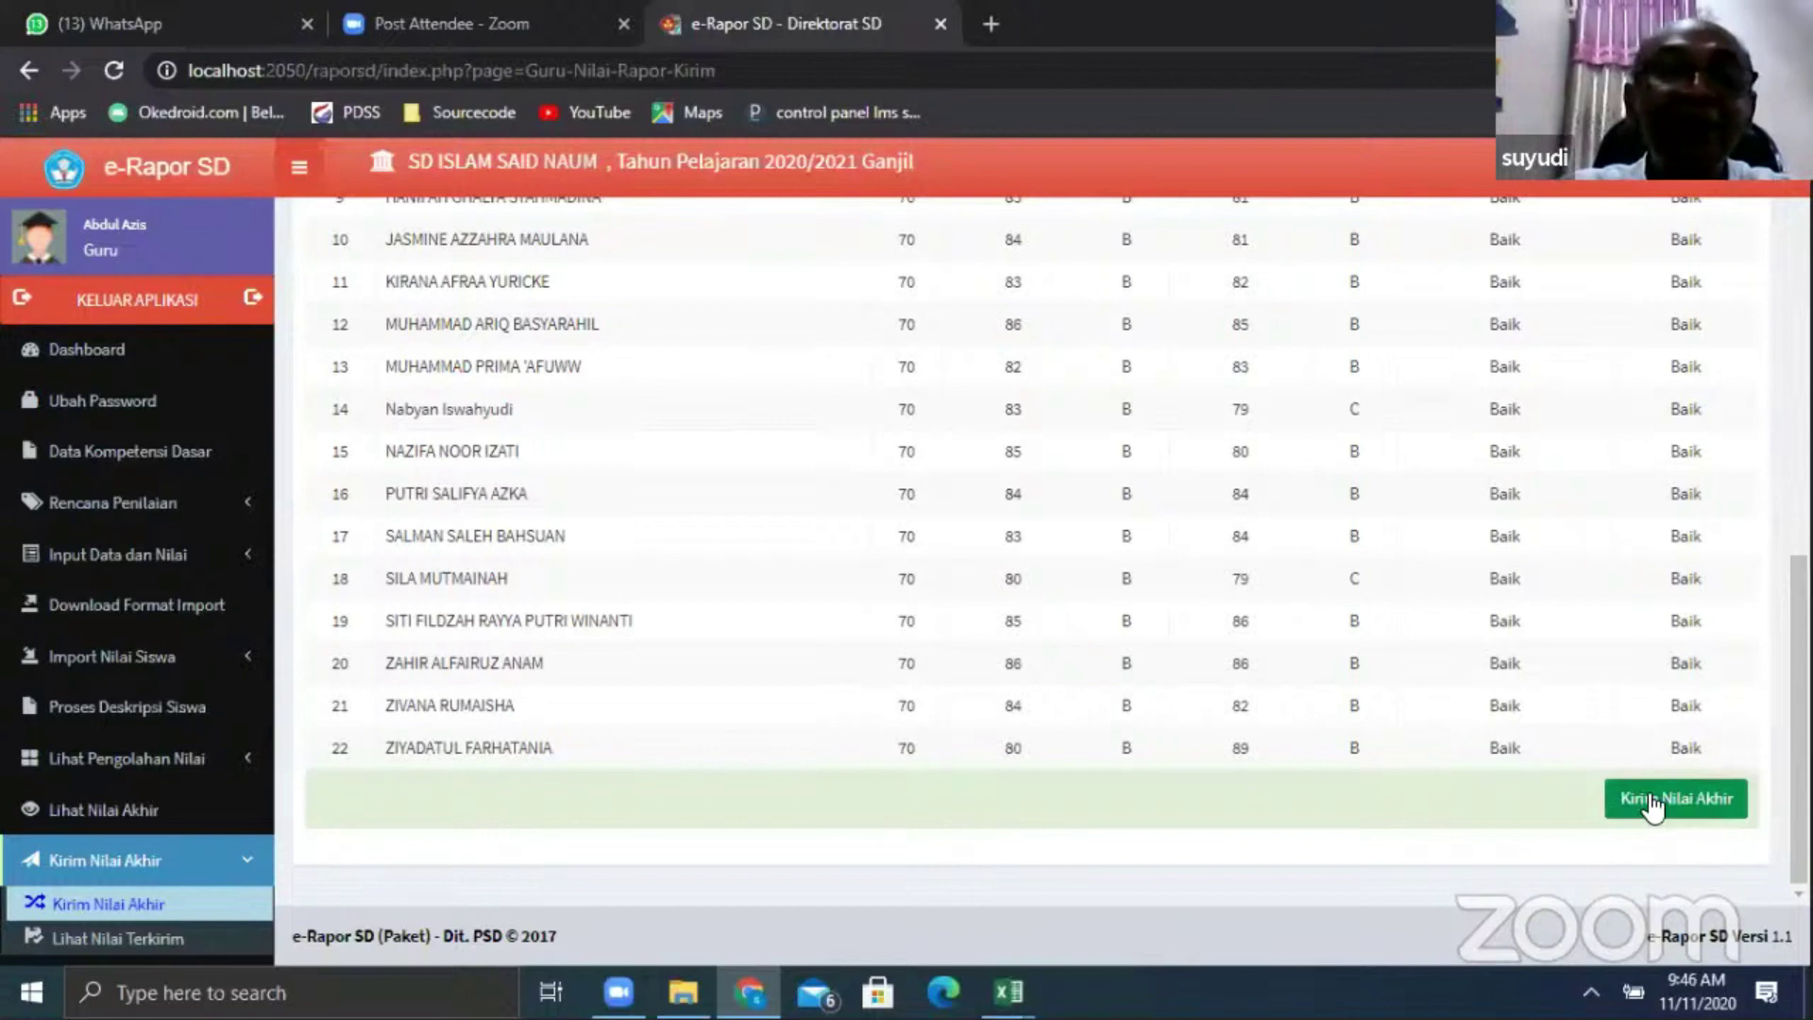
Examine the processed knowledge scores per assessment activity for Kelas 5 A, Pendidikan Pancasila dan Kewarganegaraan, under KD 3.1 and 3.2
{"action": "left_click", "coordinate": [167, 774]}
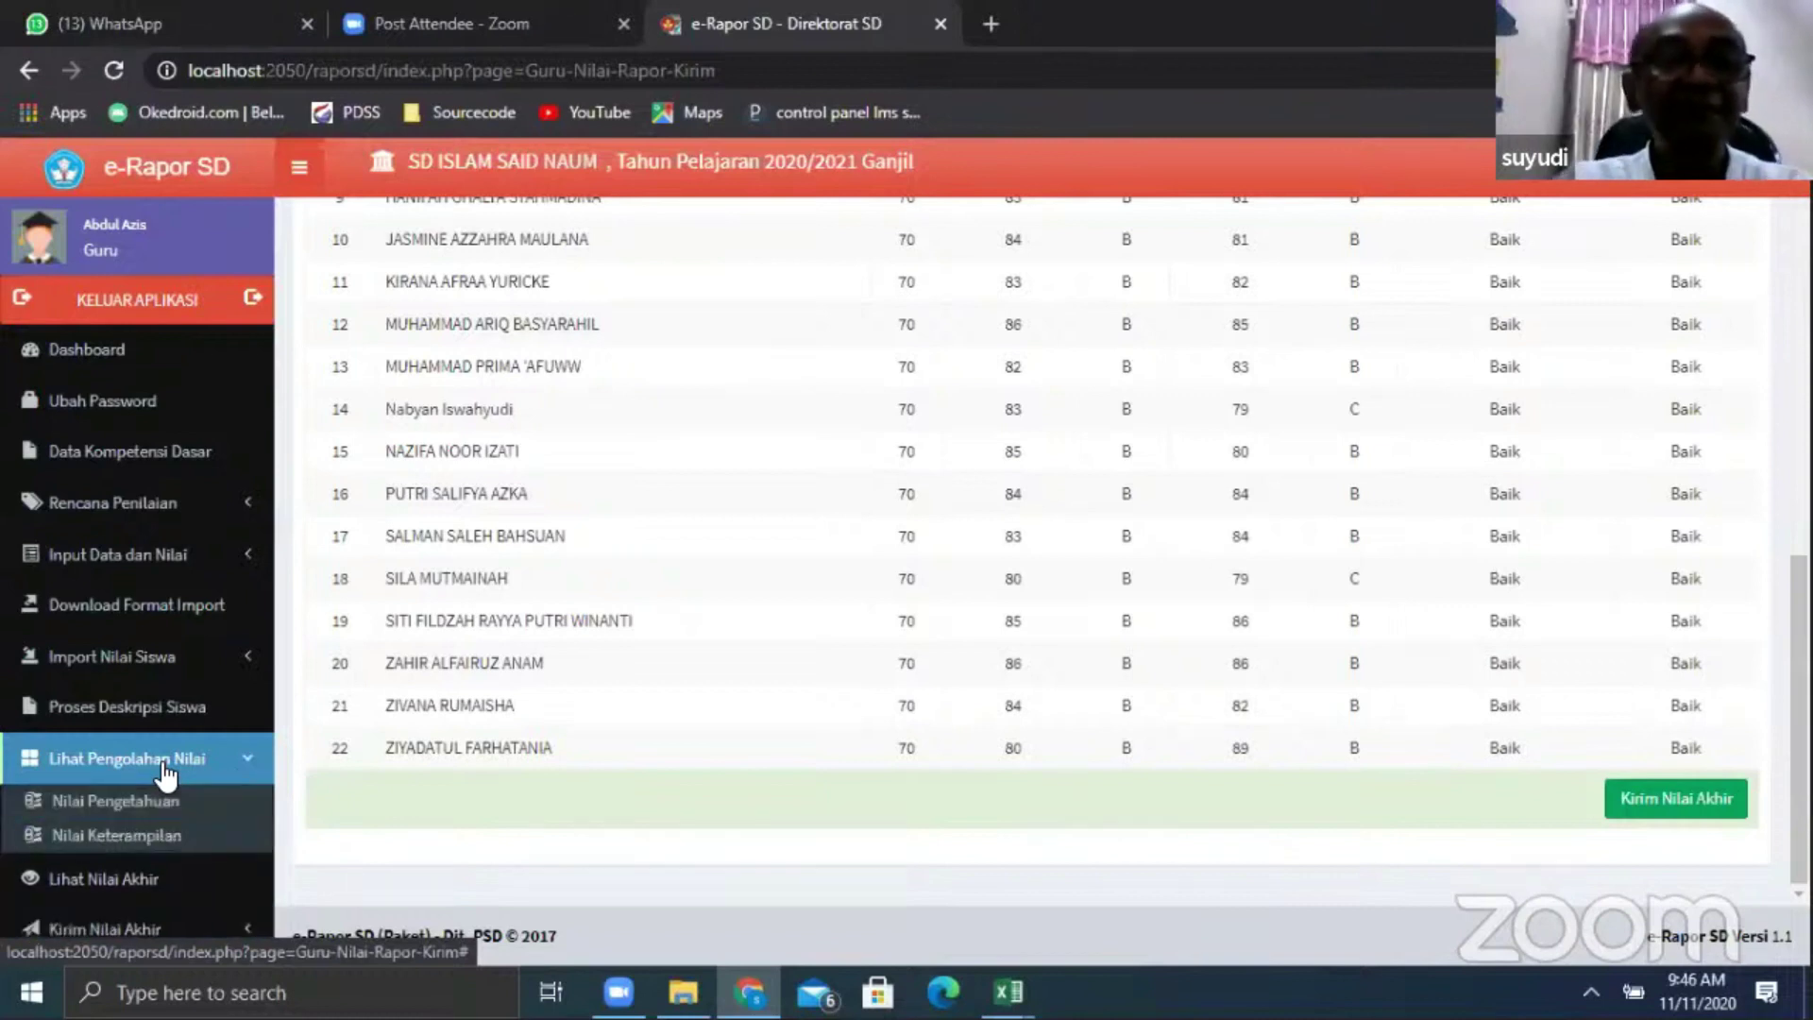
{"action": "left_click", "coordinate": [163, 804]}
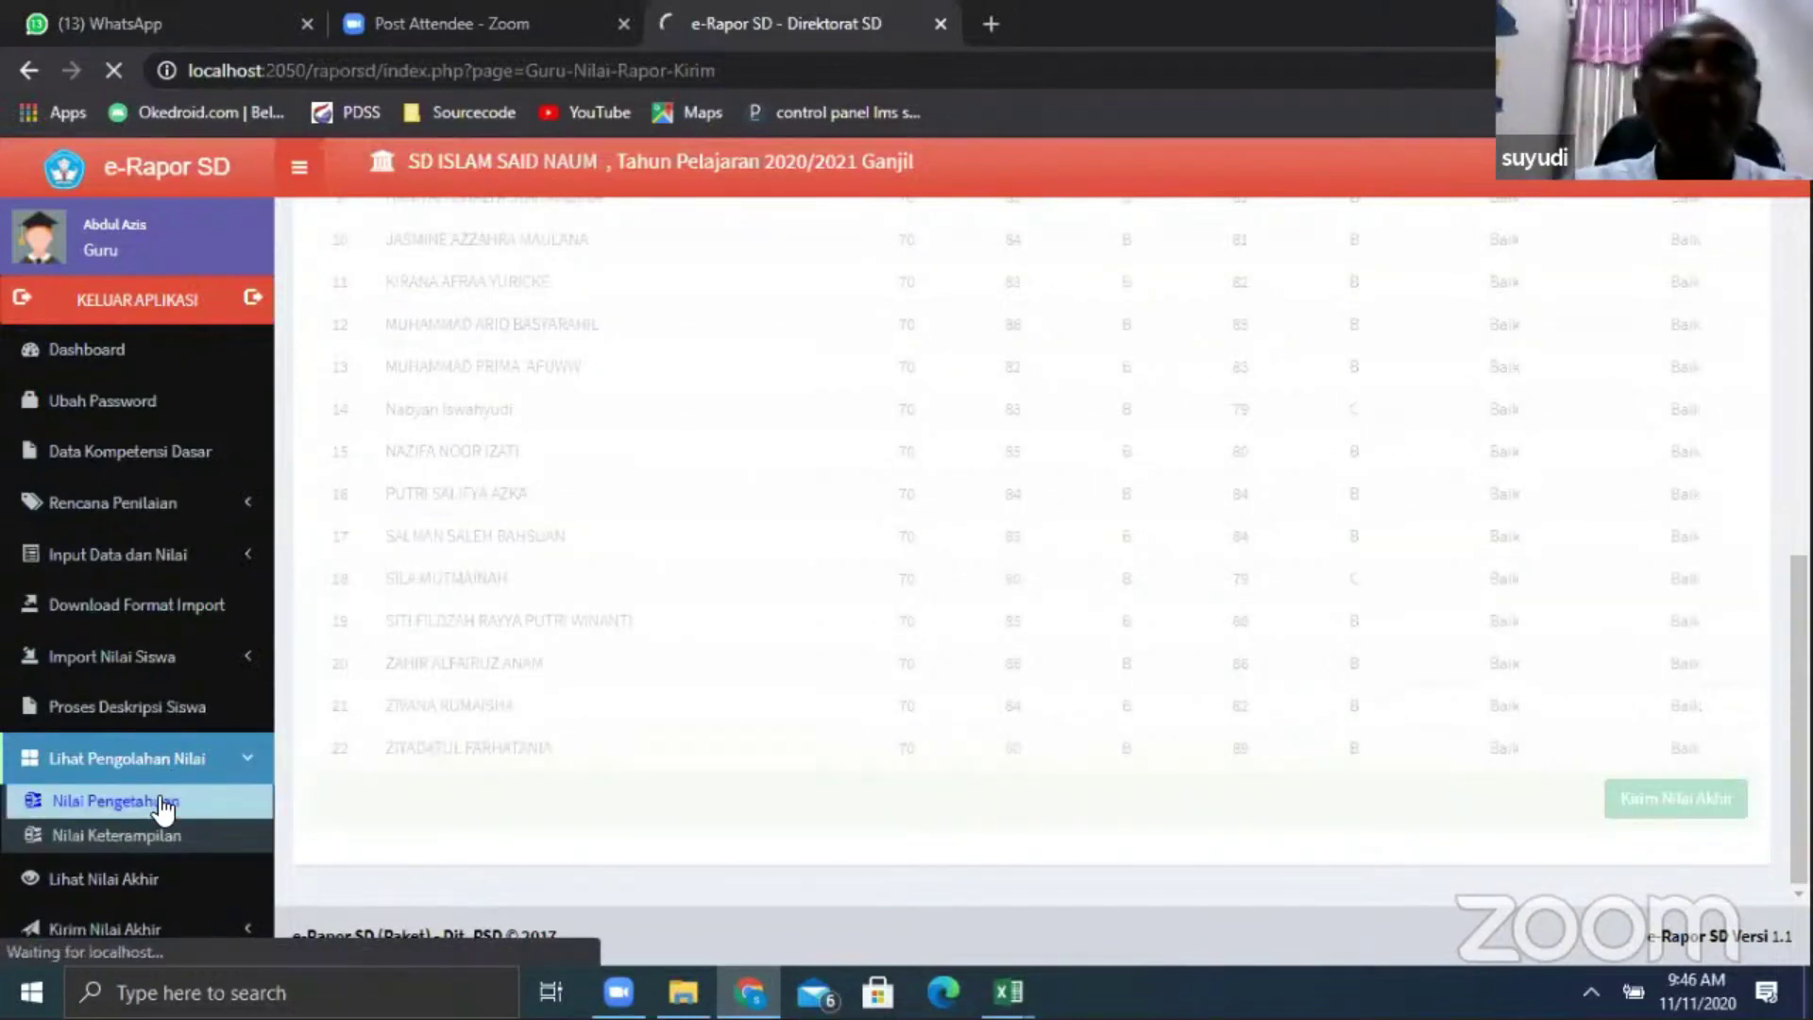
{"action": "left_click", "coordinate": [668, 326]}
{"action": "left_click", "coordinate": [673, 397]}
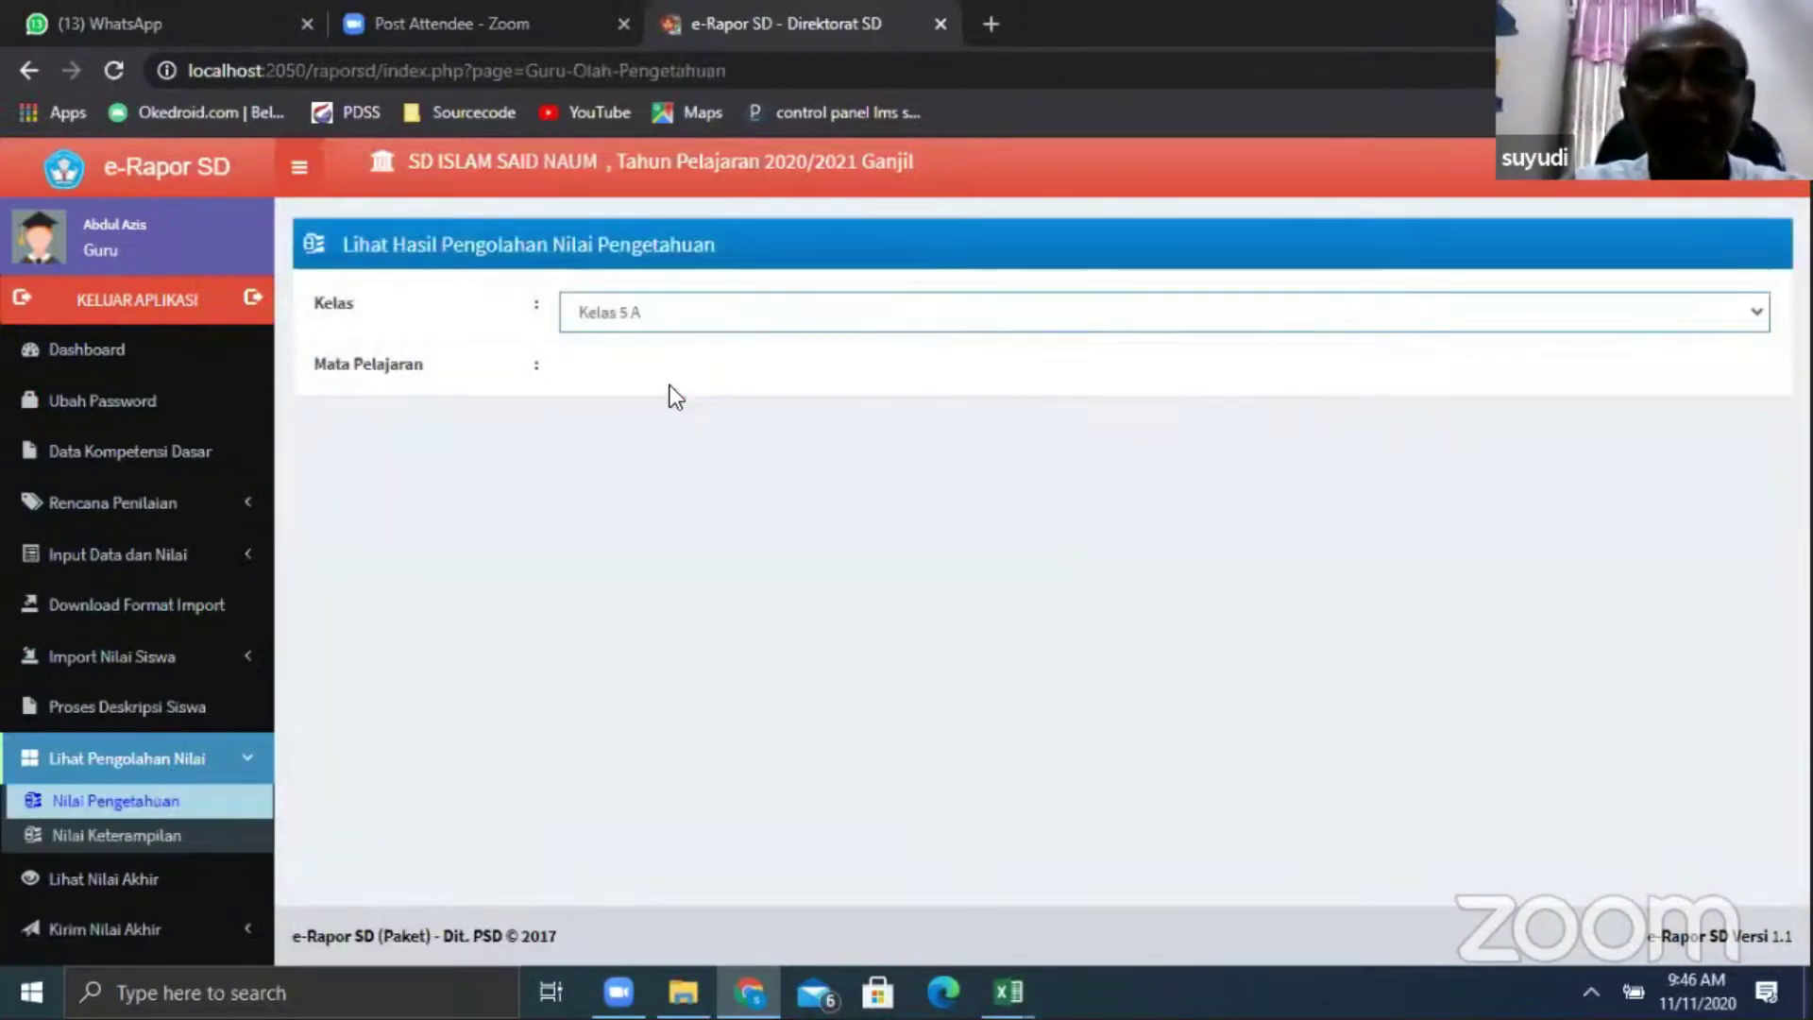
{"action": "left_click", "coordinate": [676, 373]}
{"action": "left_click", "coordinate": [676, 666]}
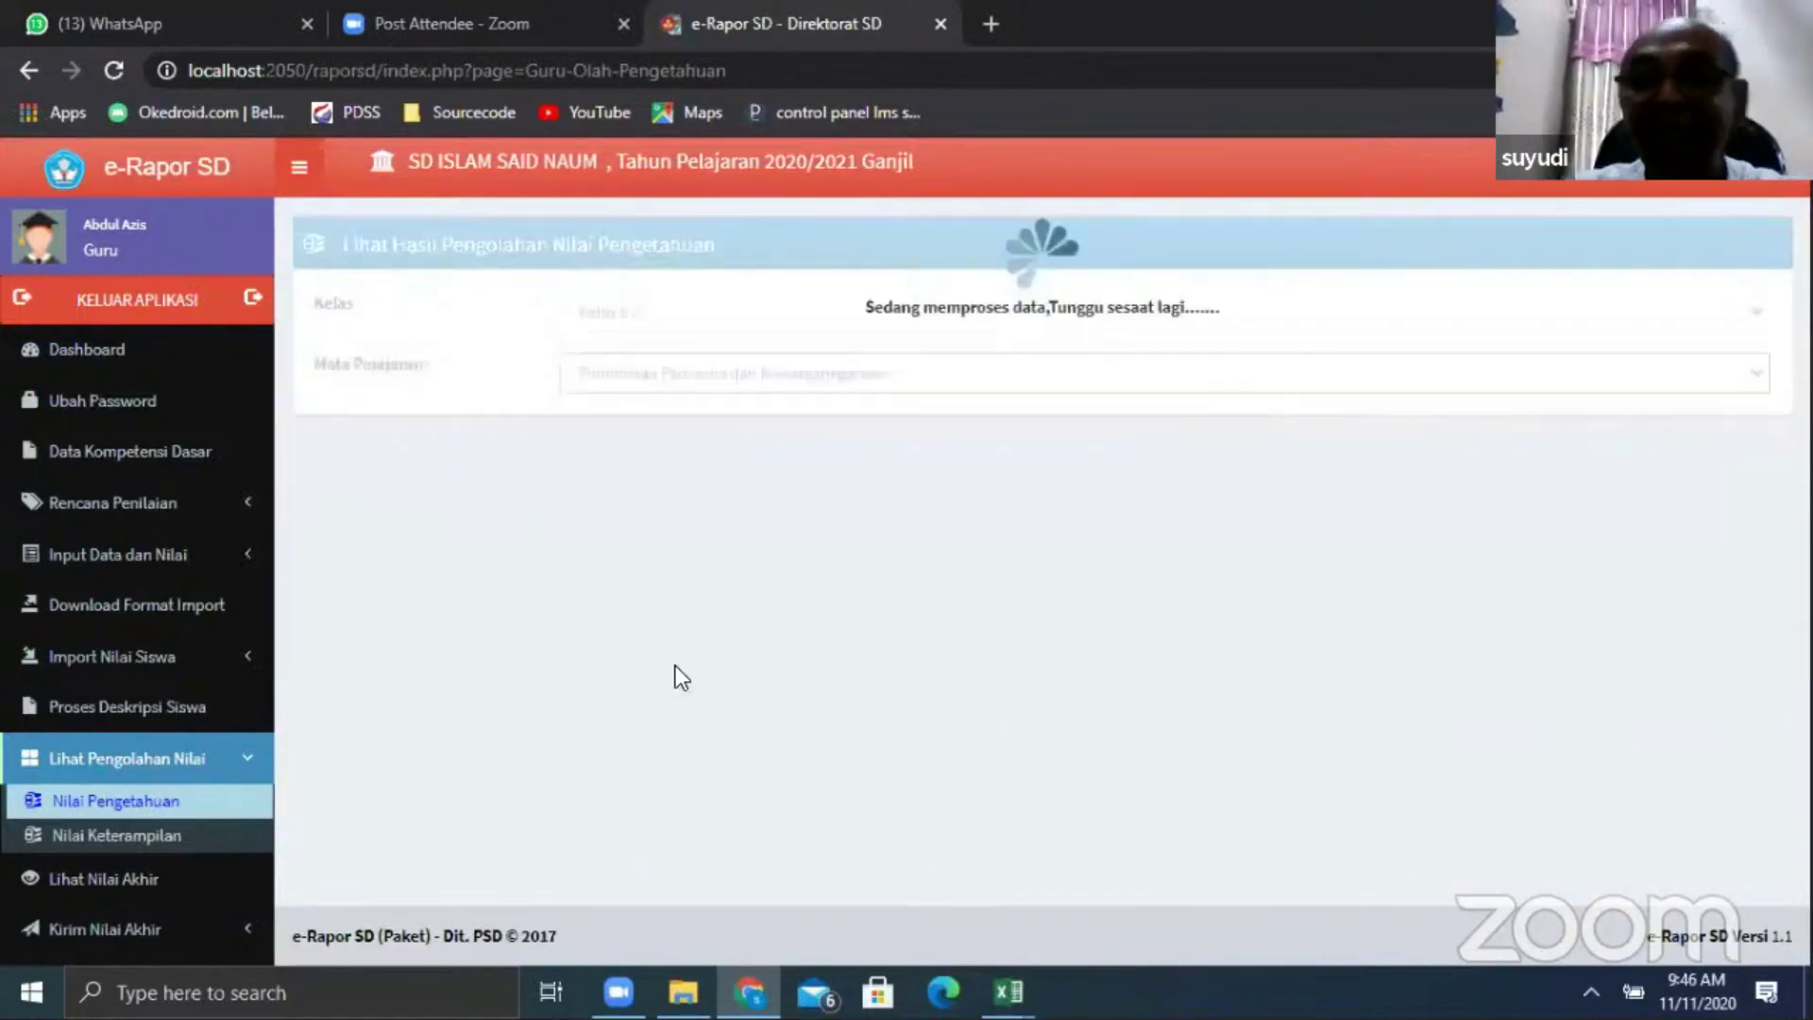
{"action": "scroll", "coordinate": [1360, 299], "scroll_direction": "down", "scroll_amount": 3}
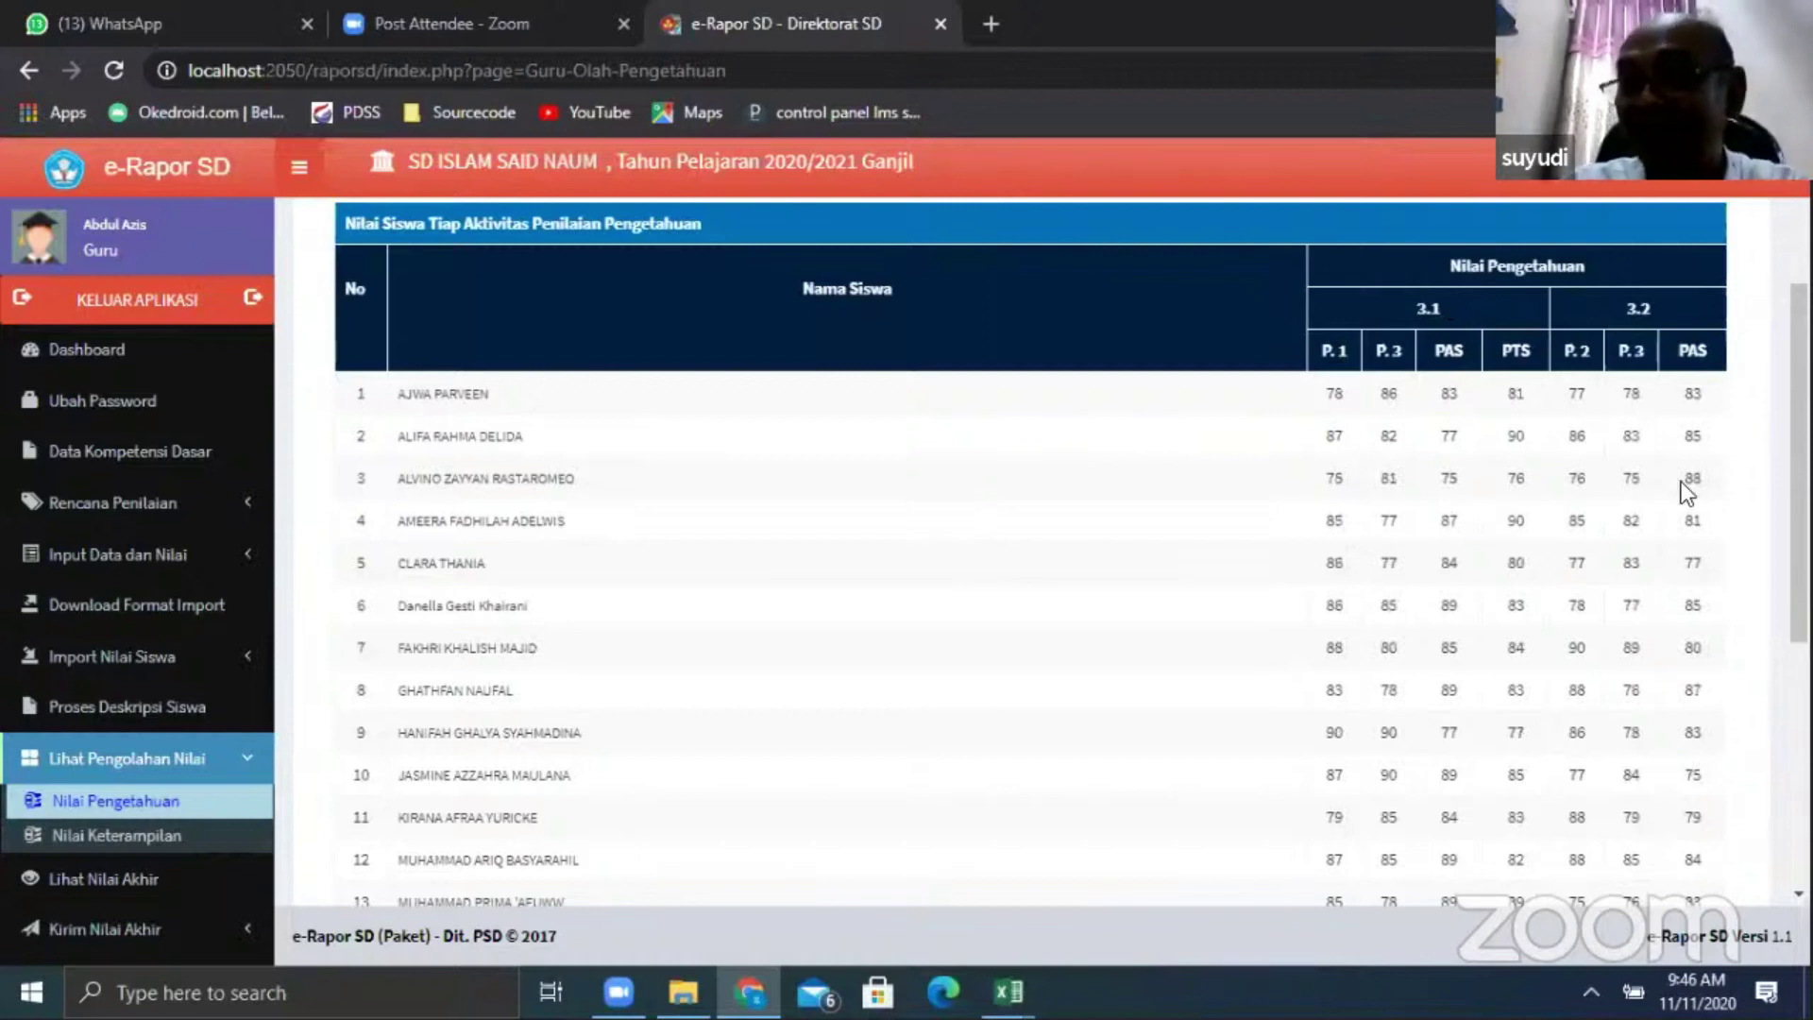
{"action": "scroll", "coordinate": [1680, 484], "scroll_direction": "down", "scroll_amount": 4}
{"action": "scroll", "coordinate": [1679, 478], "scroll_direction": "up", "scroll_amount": 7}
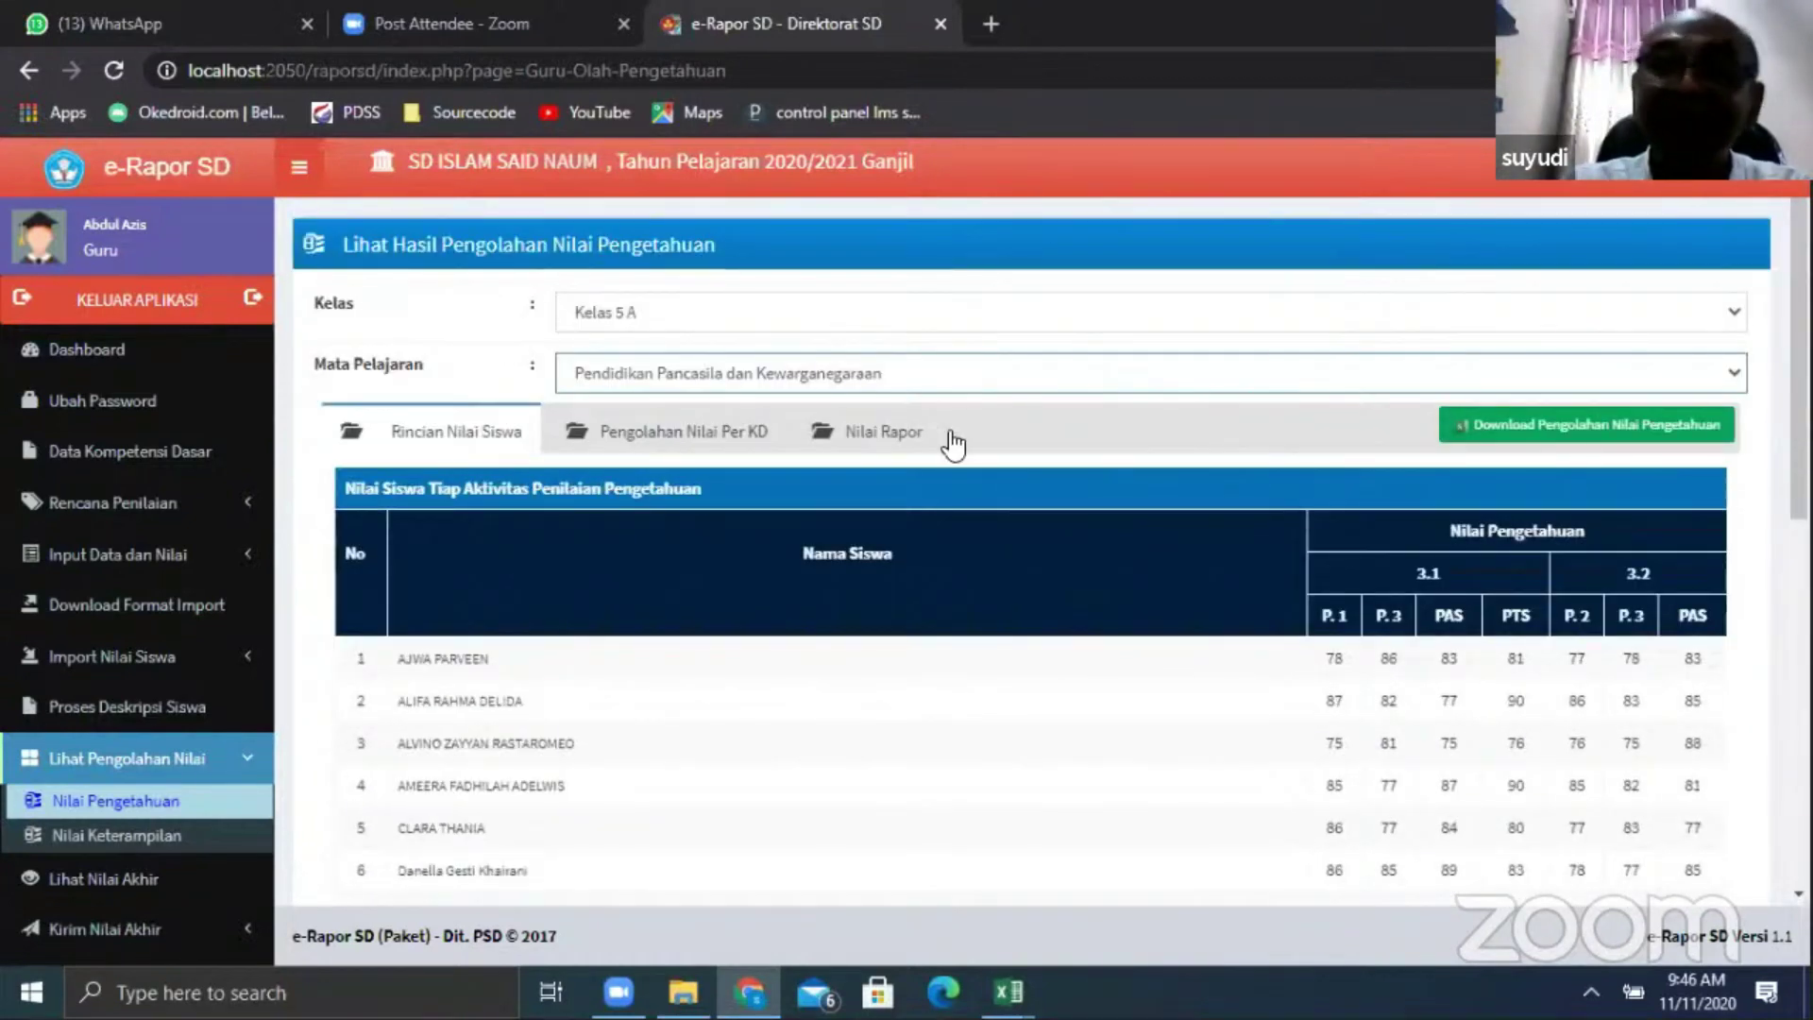
Compare the Kelas 5 A knowledge scores across the student detail, per-KD processing and report score views
{"action": "left_click", "coordinate": [635, 444]}
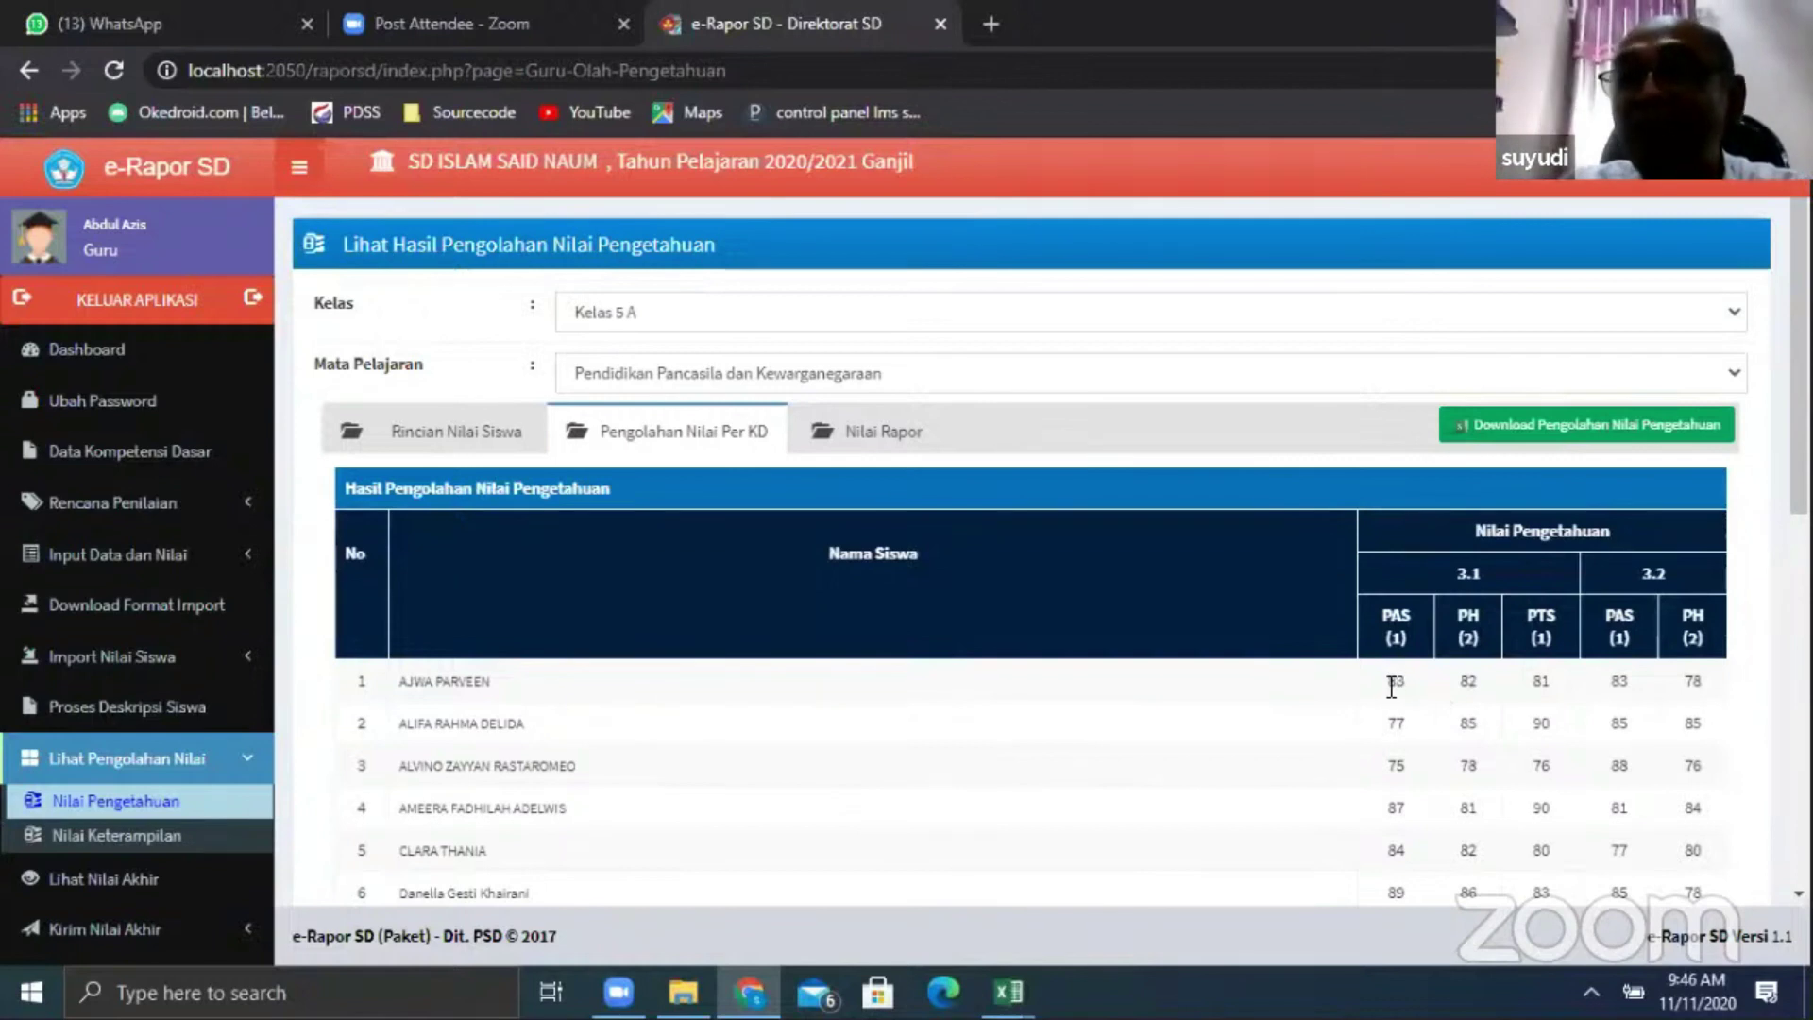
{"action": "left_click", "coordinate": [442, 440]}
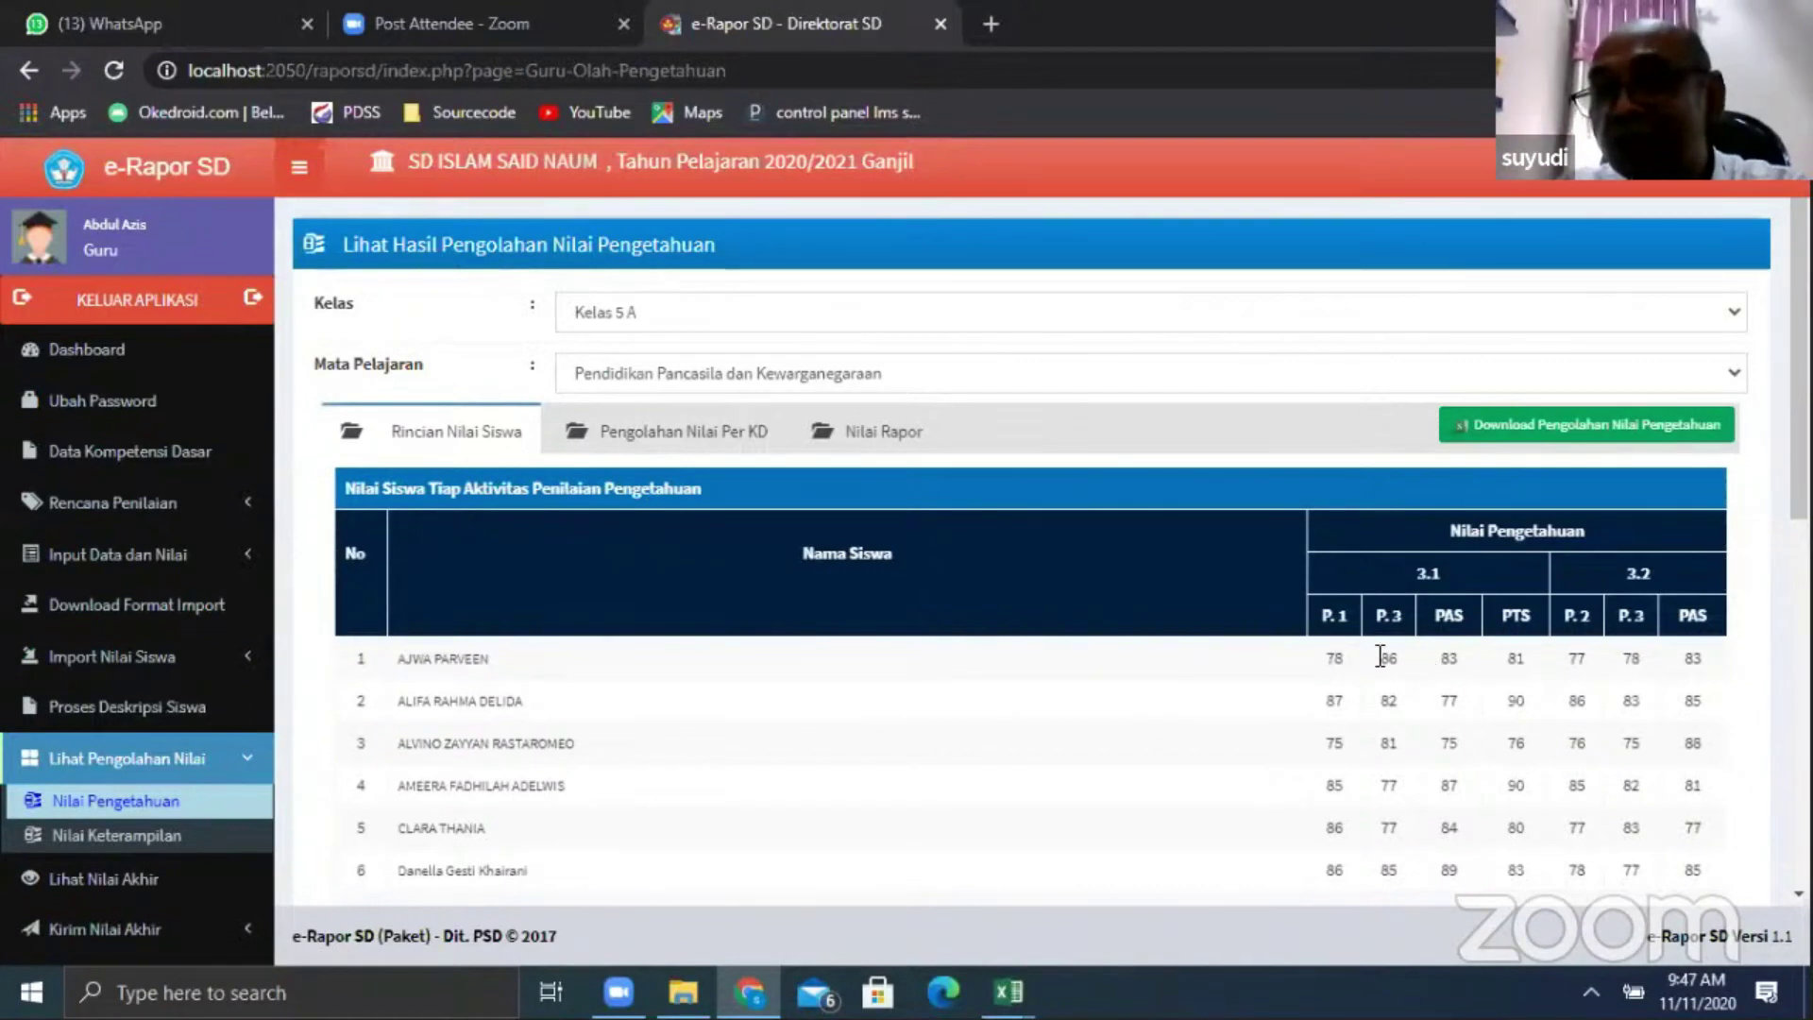
{"action": "left_click", "coordinate": [661, 435]}
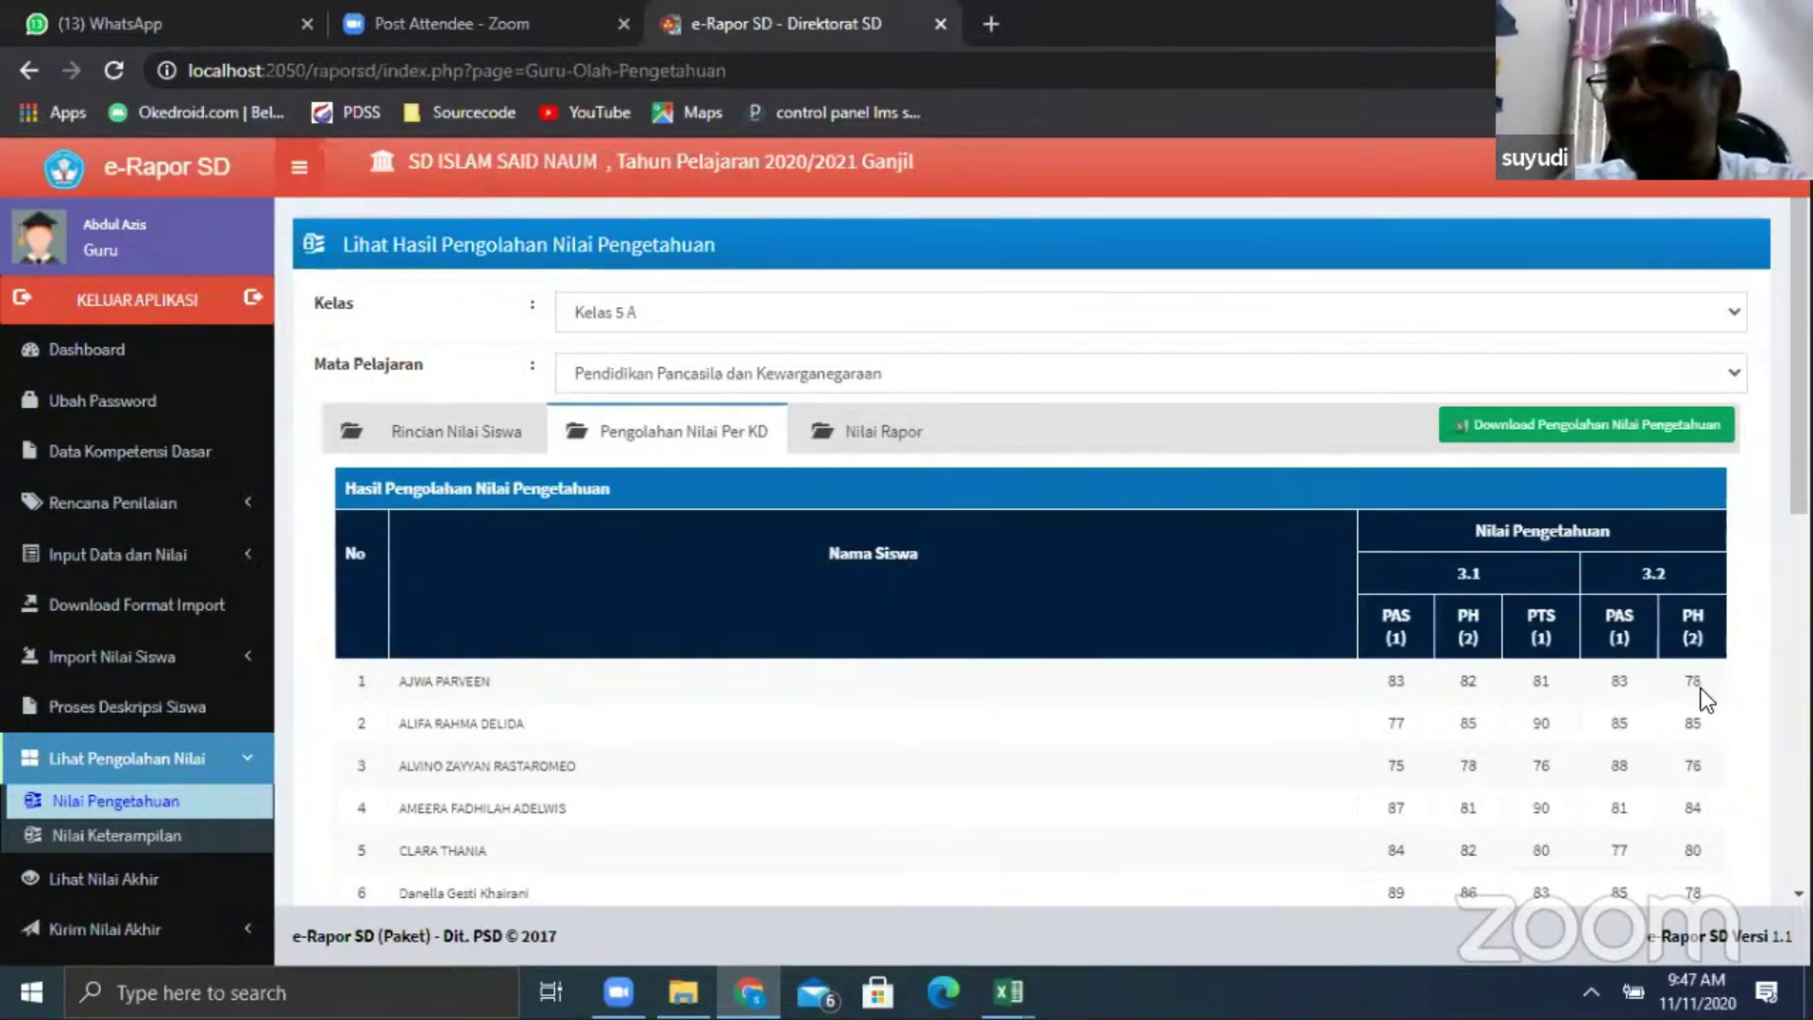
{"action": "left_click", "coordinate": [888, 435]}
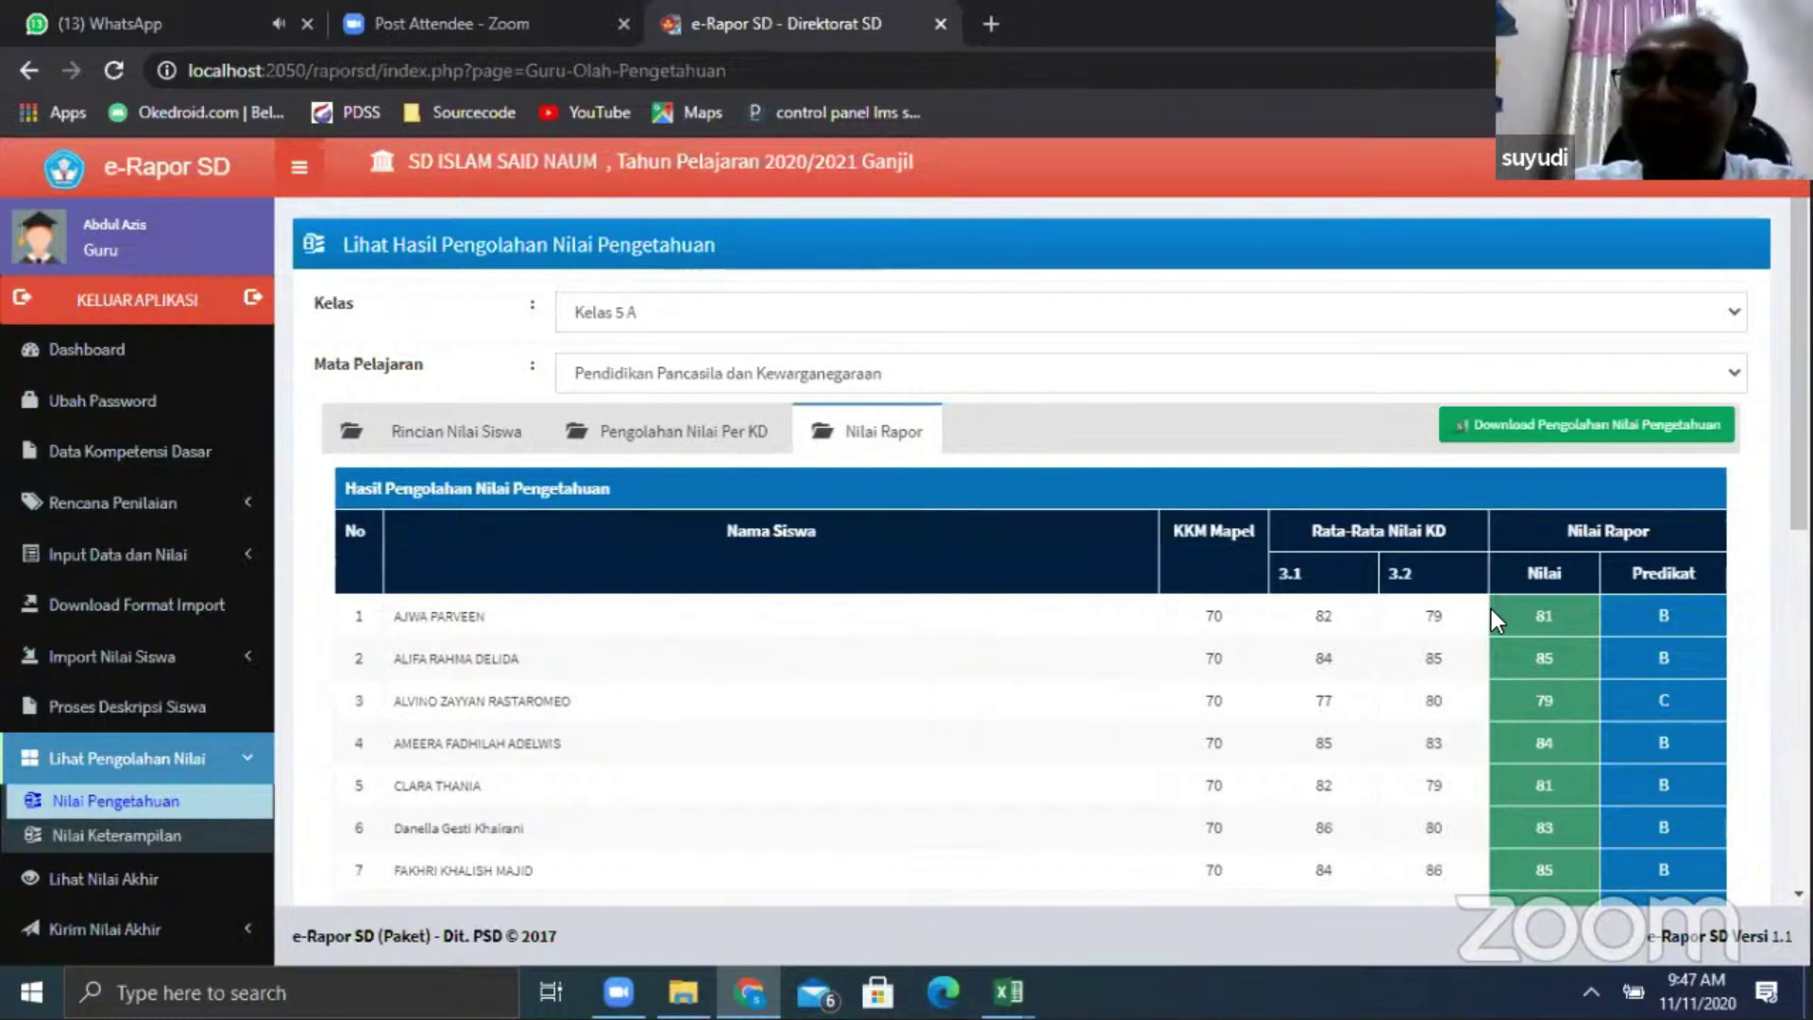
Download the processed knowledge scores as "Nilai Pengetahuan Pendidikan Pancasila dan Kewarganegaraan .xlsx" and open the workbook in Excel
{"action": "left_click", "coordinate": [1587, 430]}
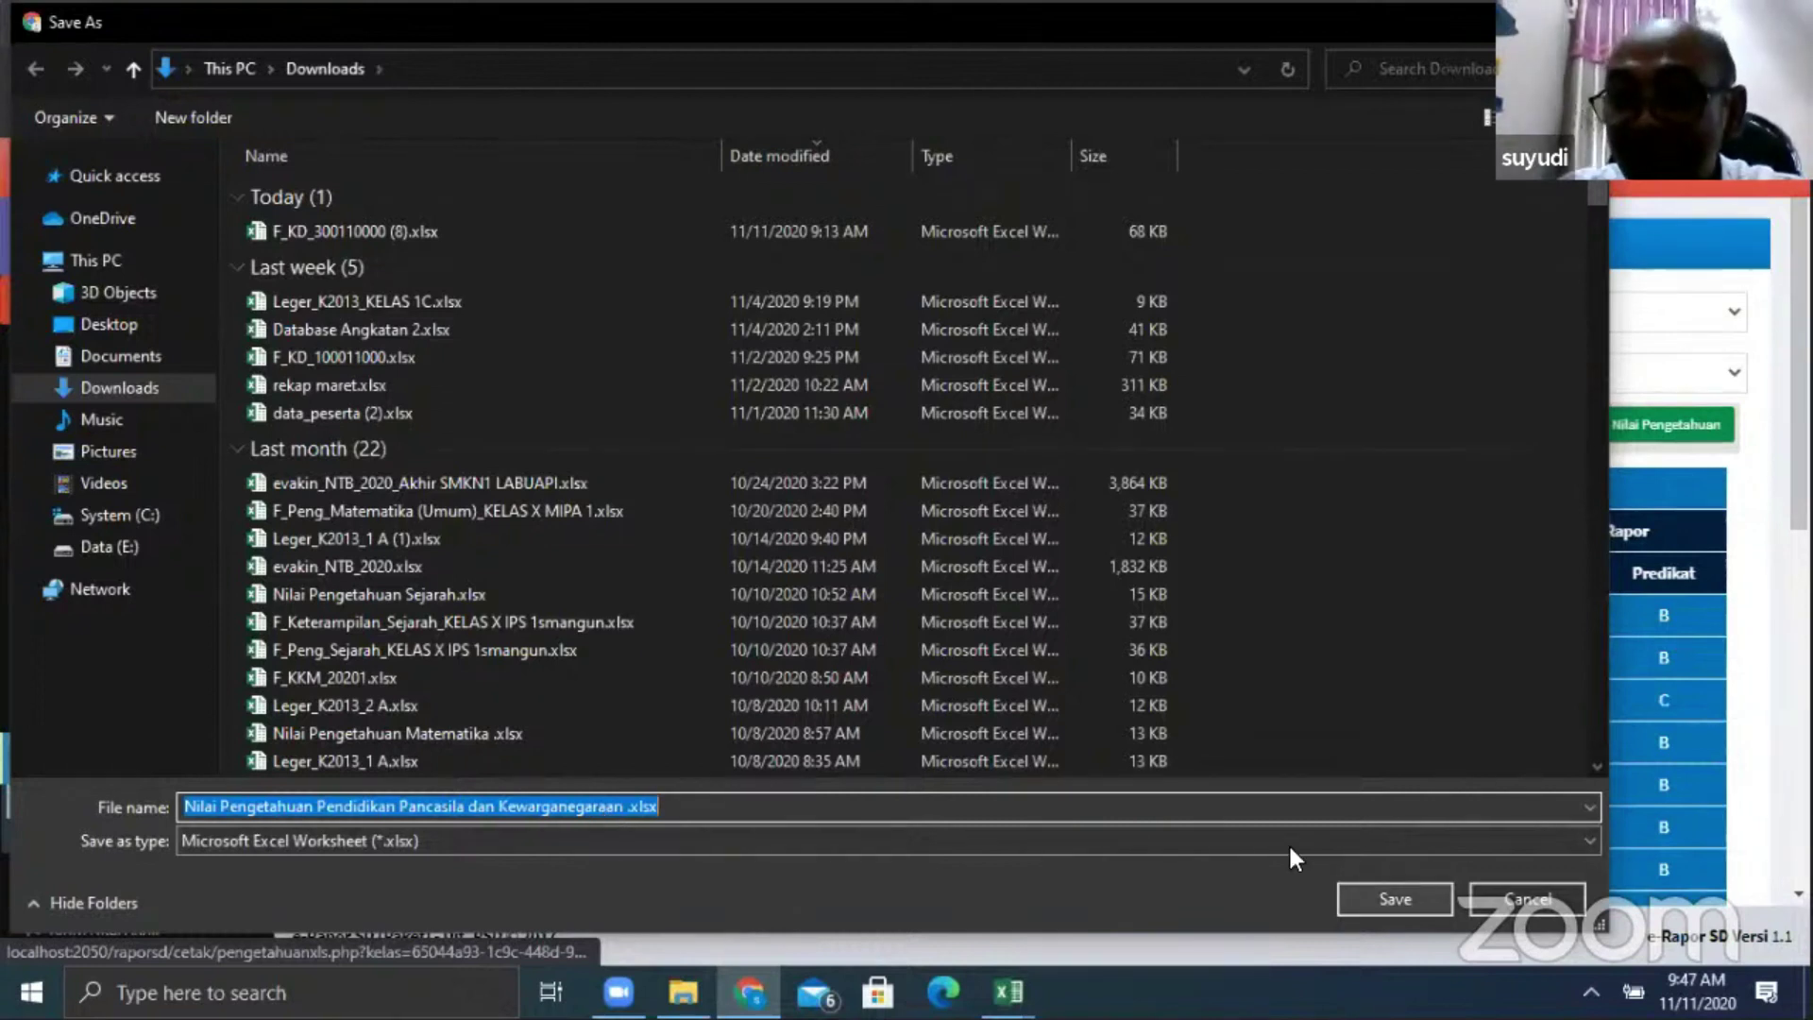
{"action": "key", "text": "Return"}
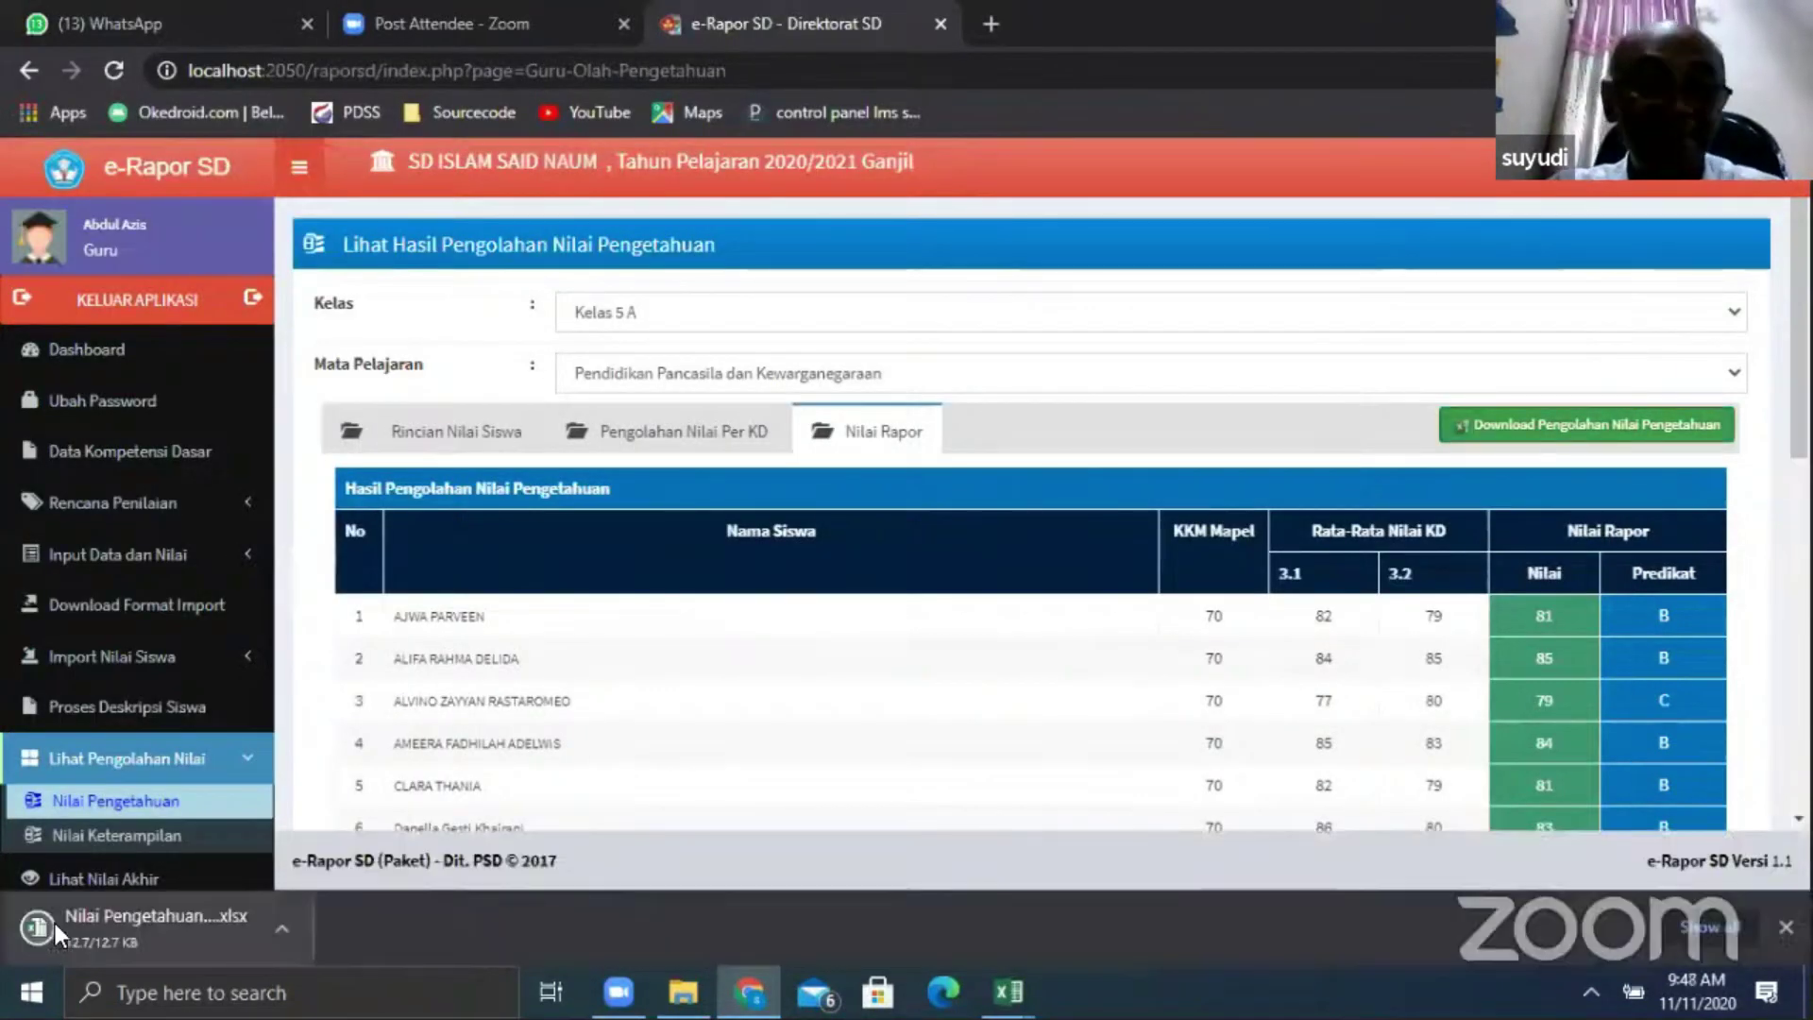
{"action": "left_click", "coordinate": [53, 920]}
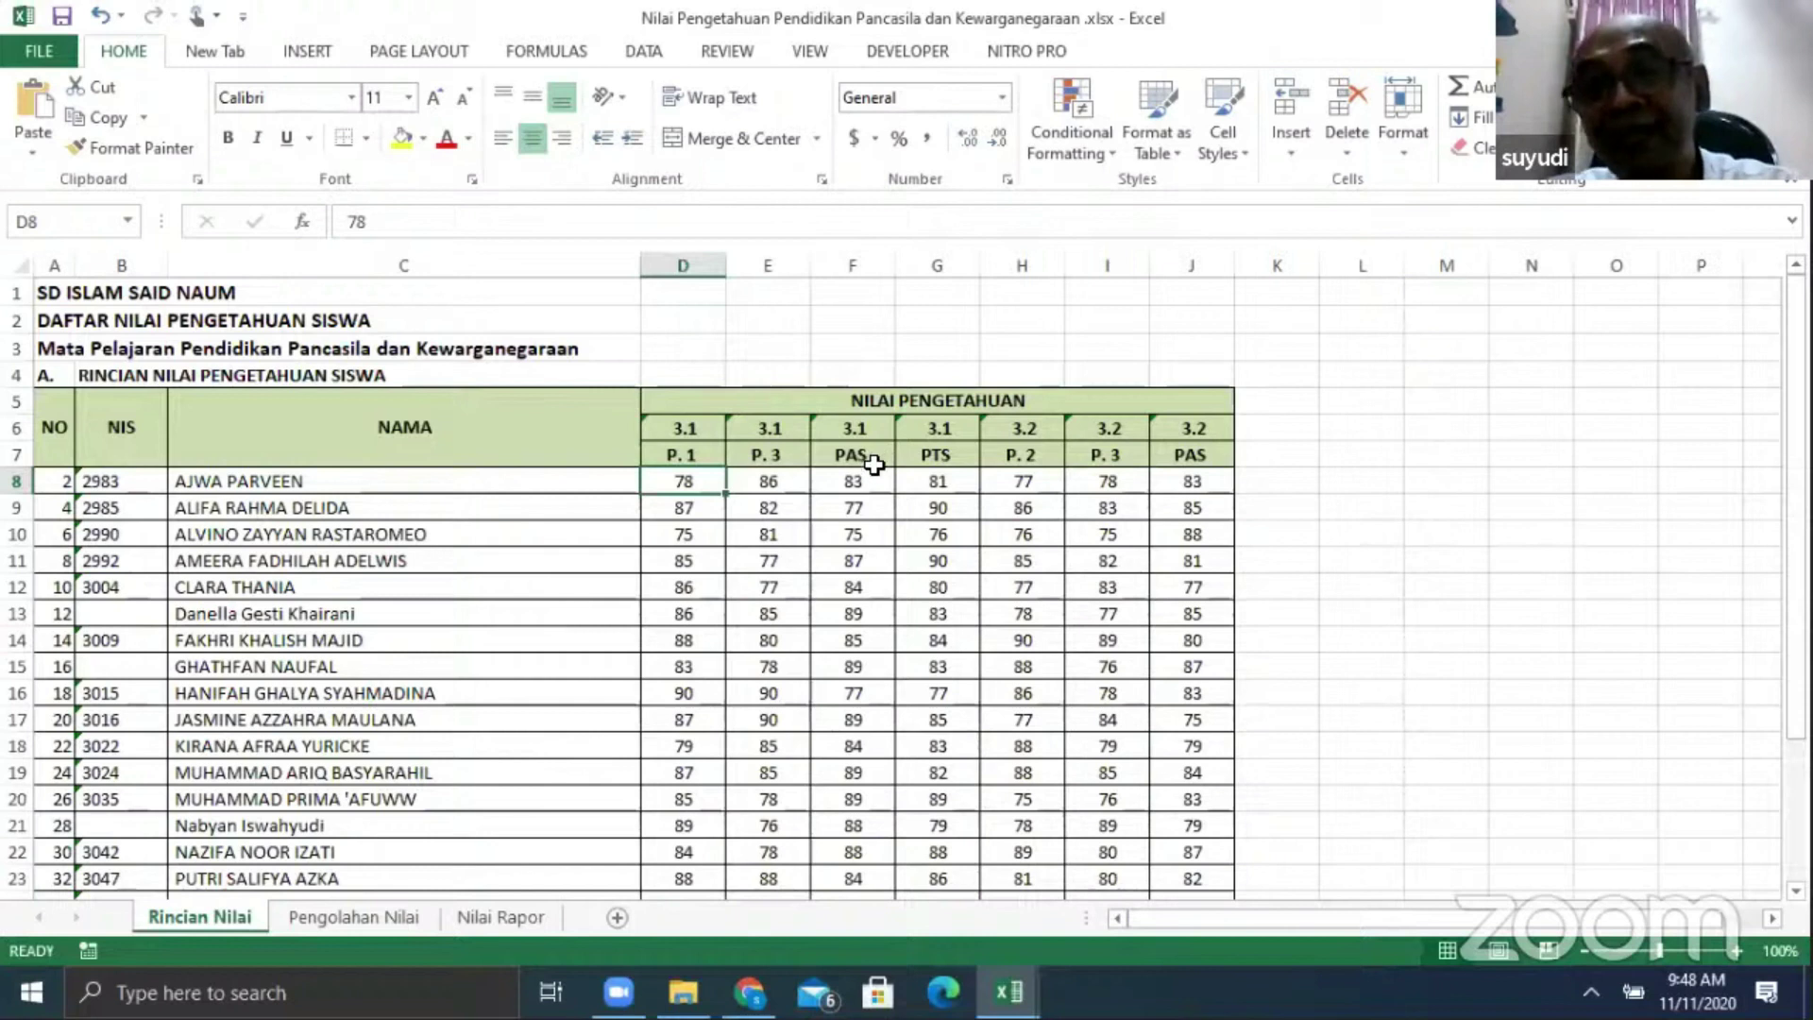
Review the Rincian Nilai sheet of the knowledge workbook down to the last student and return to its header
{"action": "scroll", "coordinate": [934, 437], "scroll_direction": "down", "scroll_amount": 9}
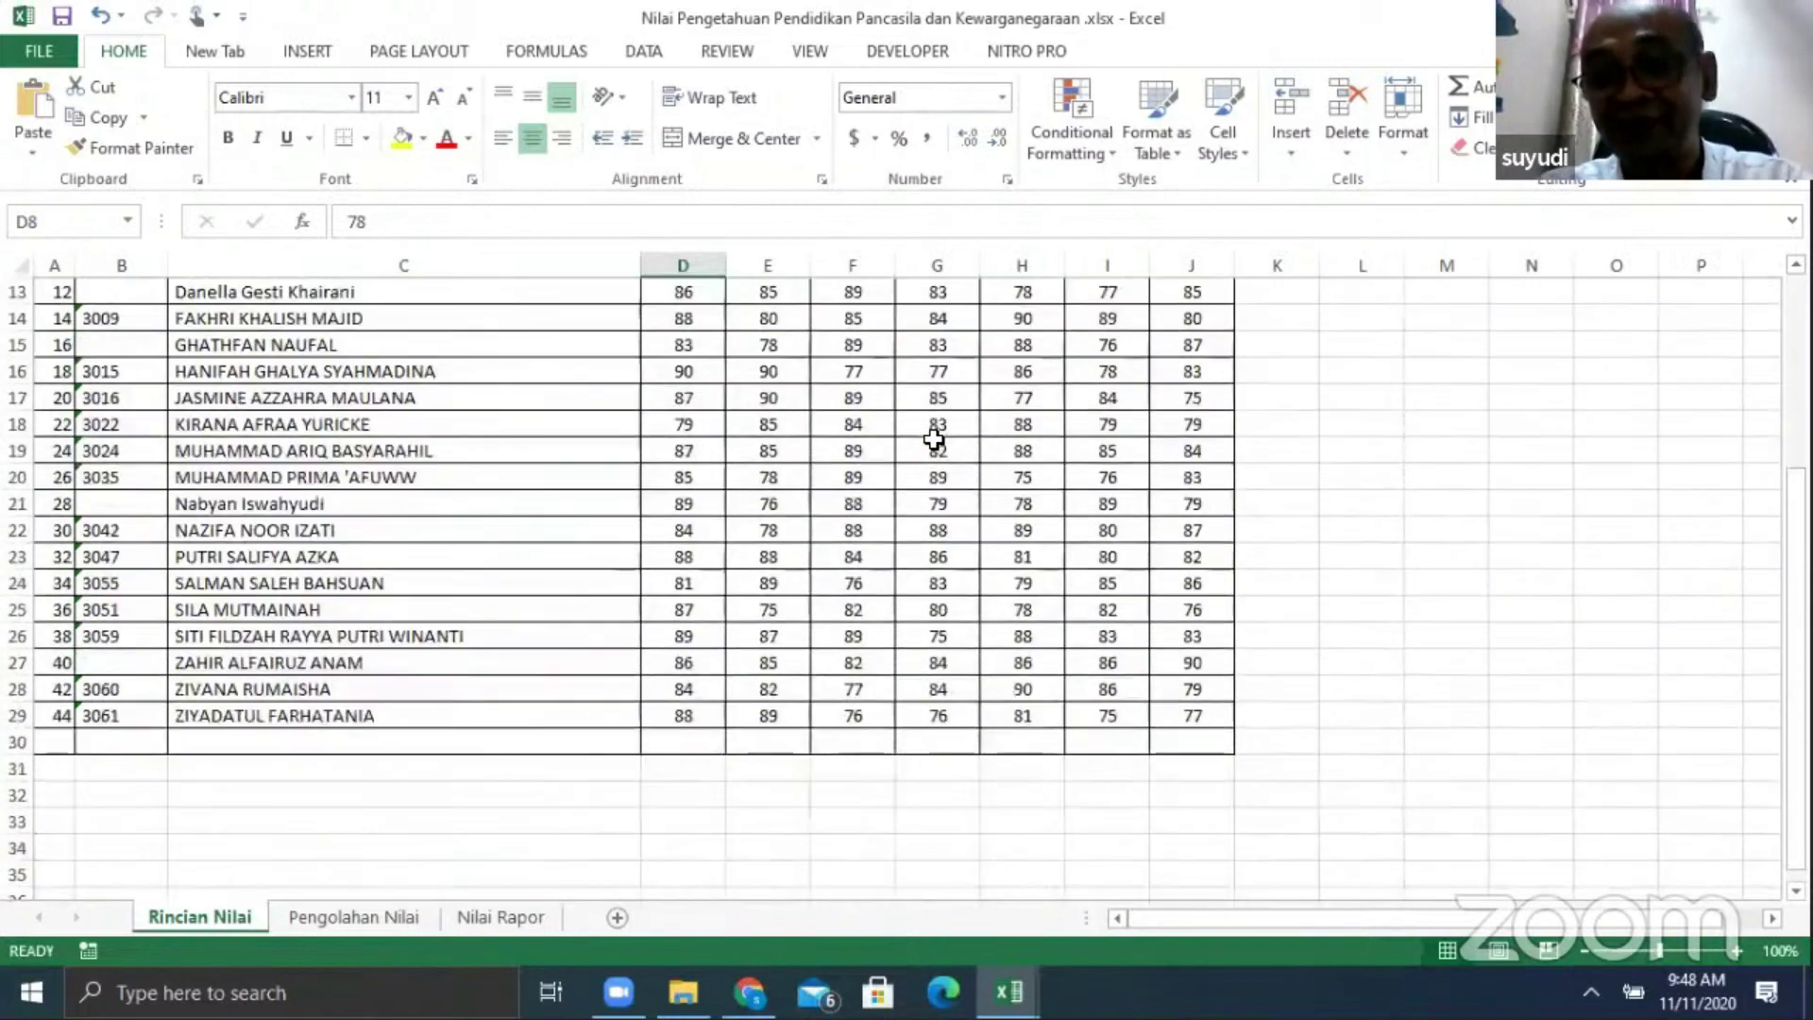
{"action": "left_click", "coordinate": [937, 400]}
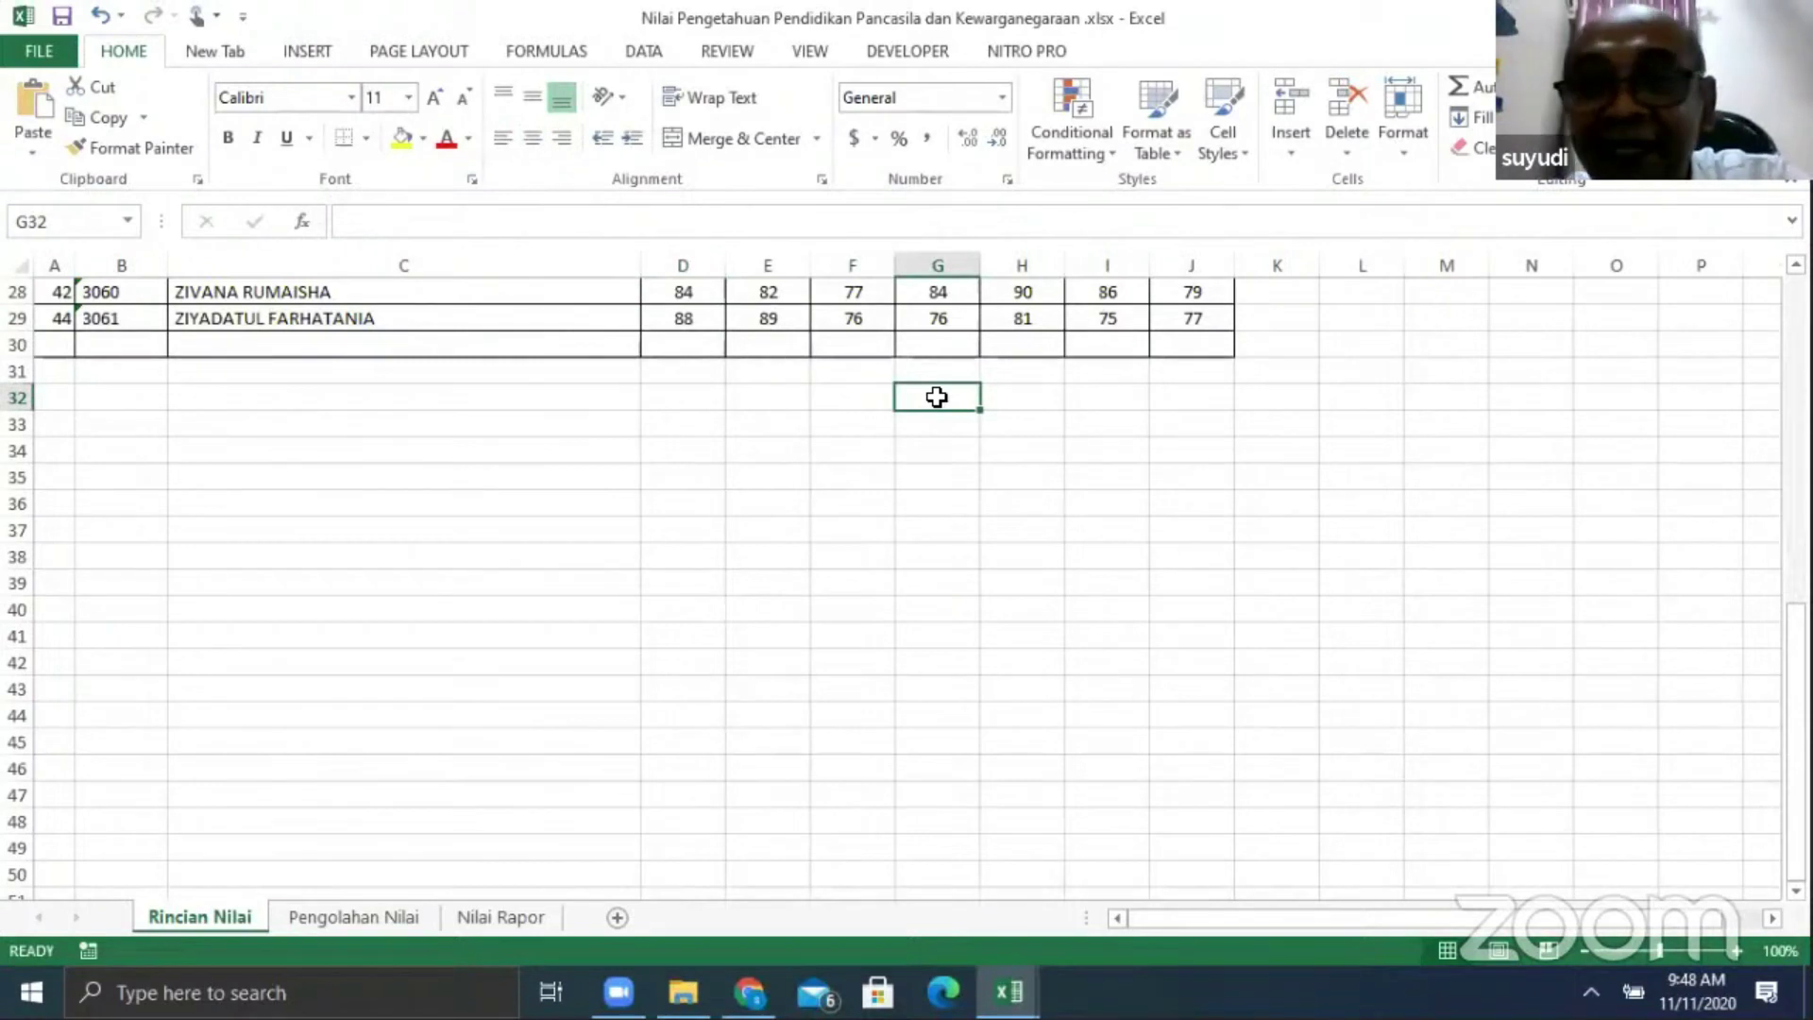
{"action": "left_click", "coordinate": [945, 483]}
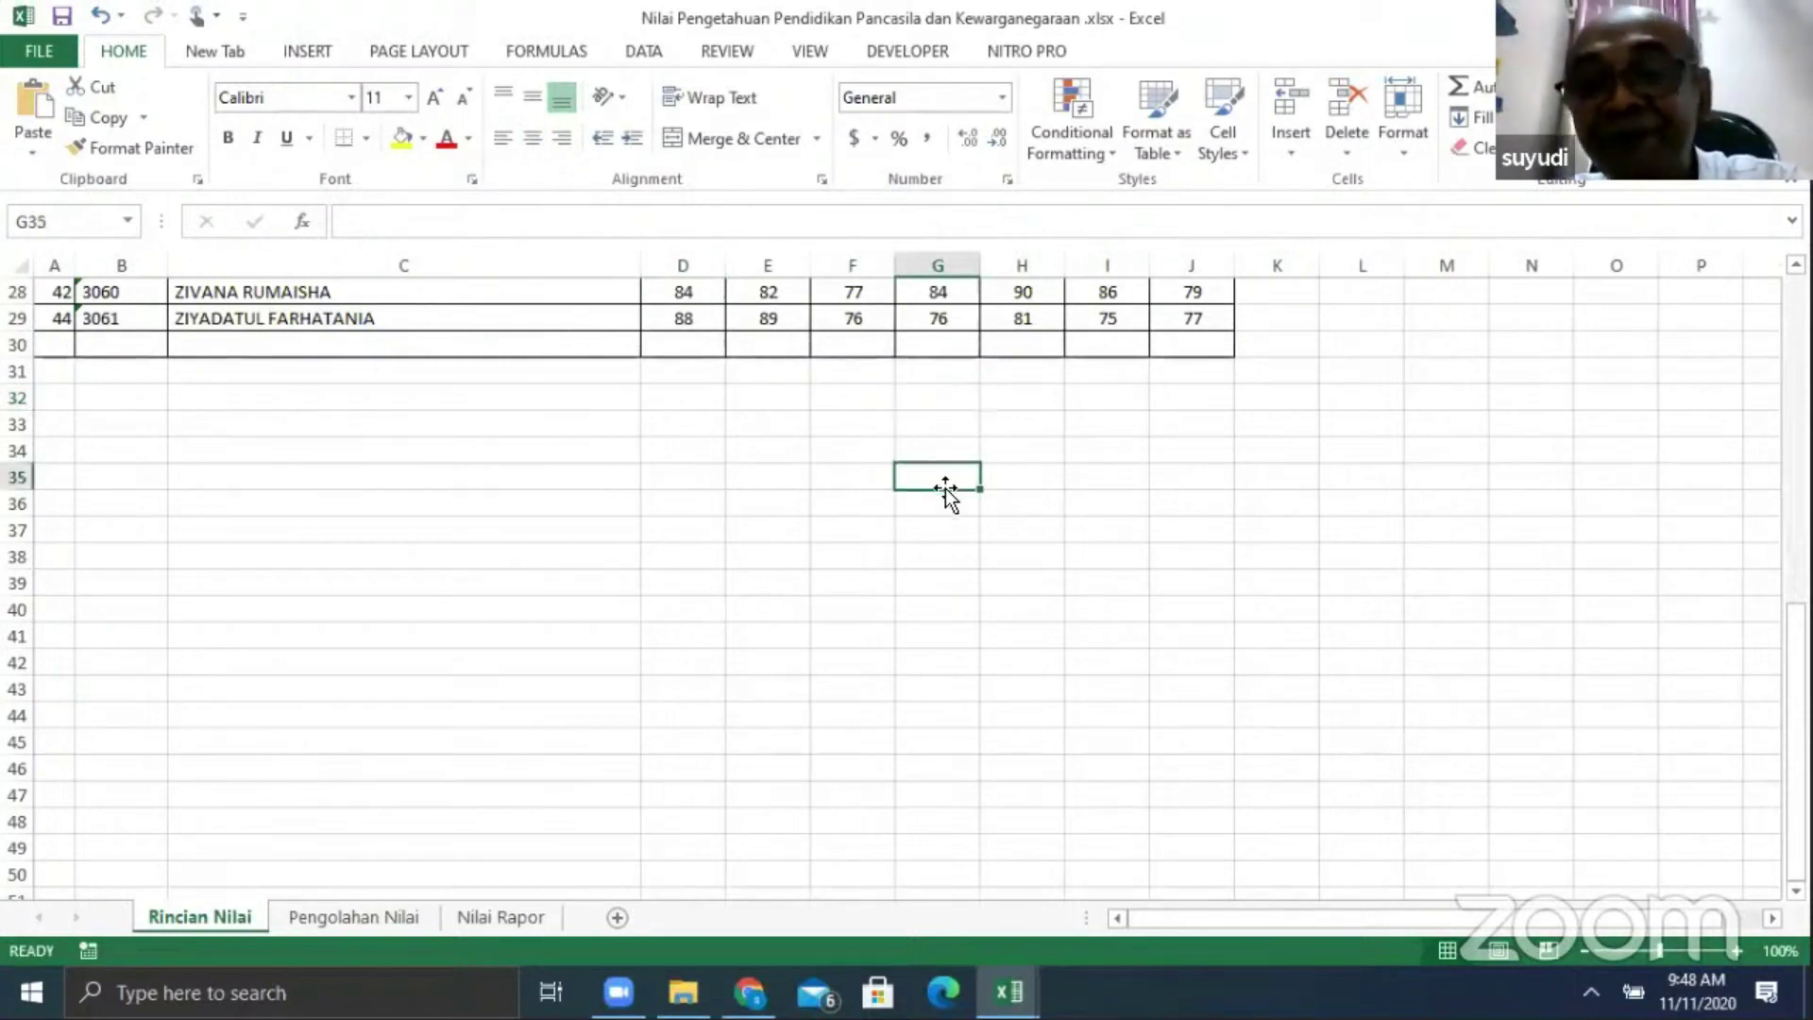
{"action": "scroll", "coordinate": [599, 498], "scroll_direction": "up", "scroll_amount": 6}
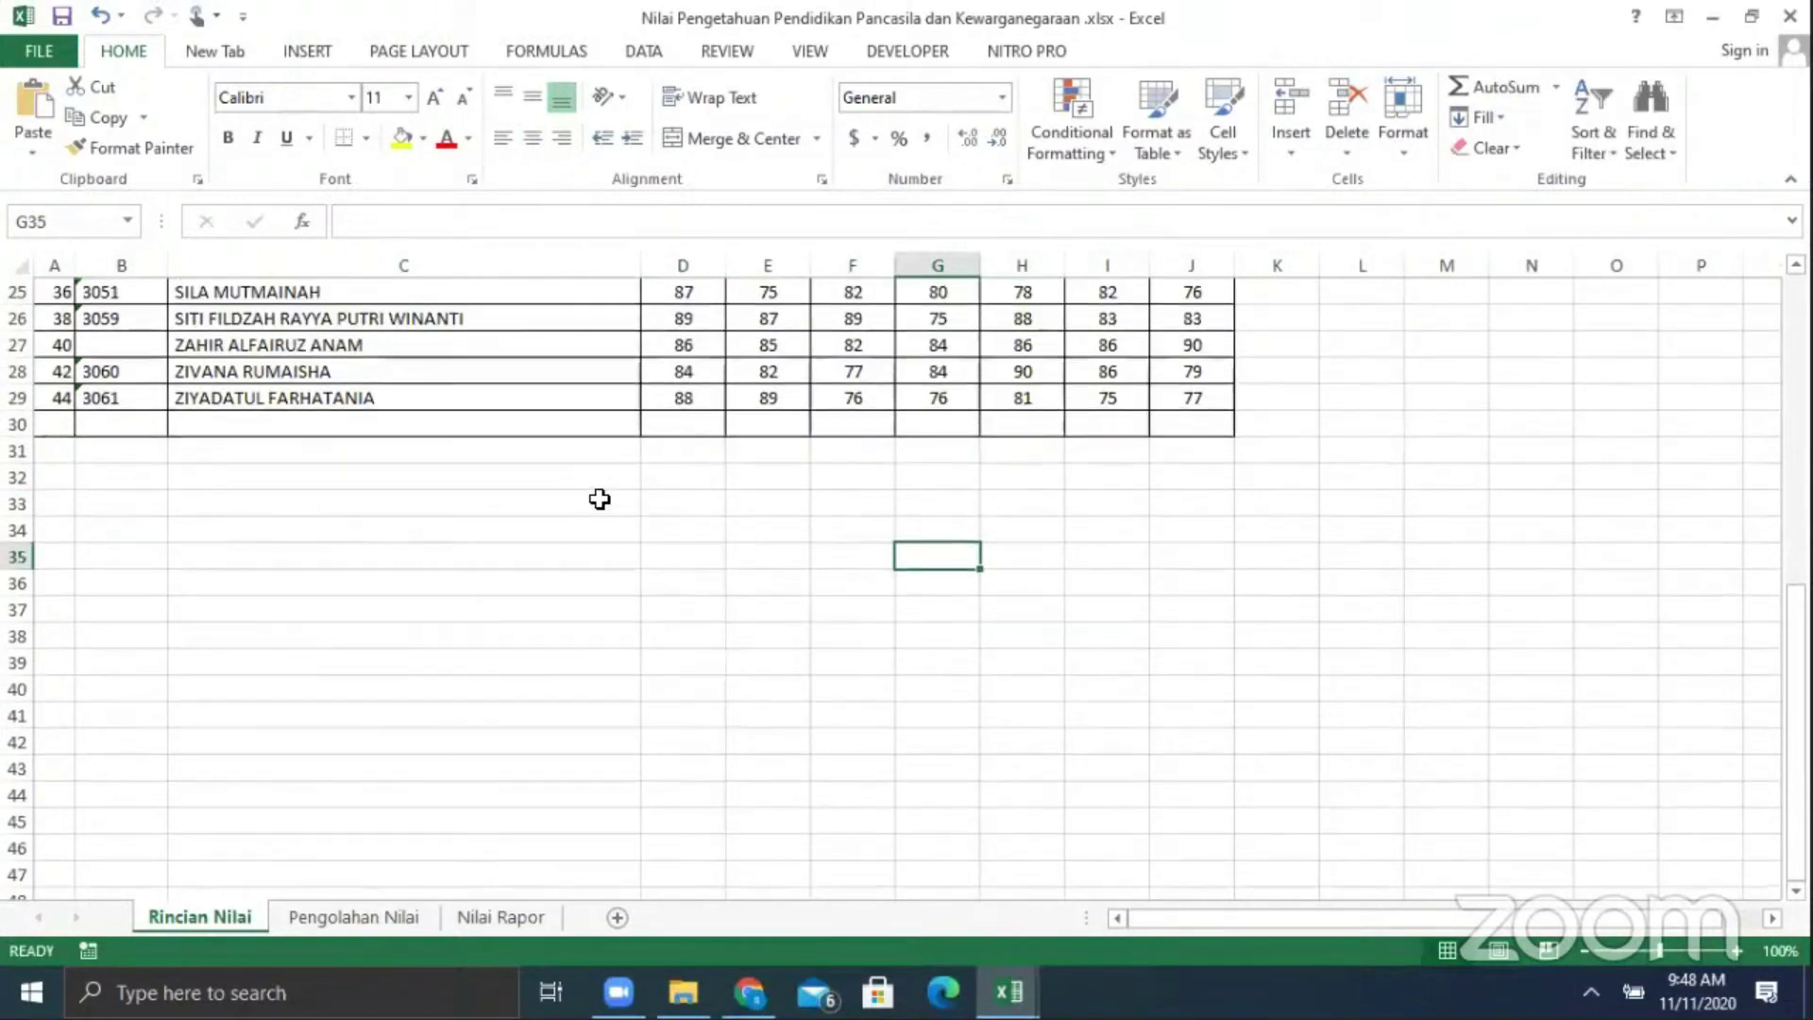
{"action": "scroll", "coordinate": [537, 645], "scroll_direction": "up", "scroll_amount": 3}
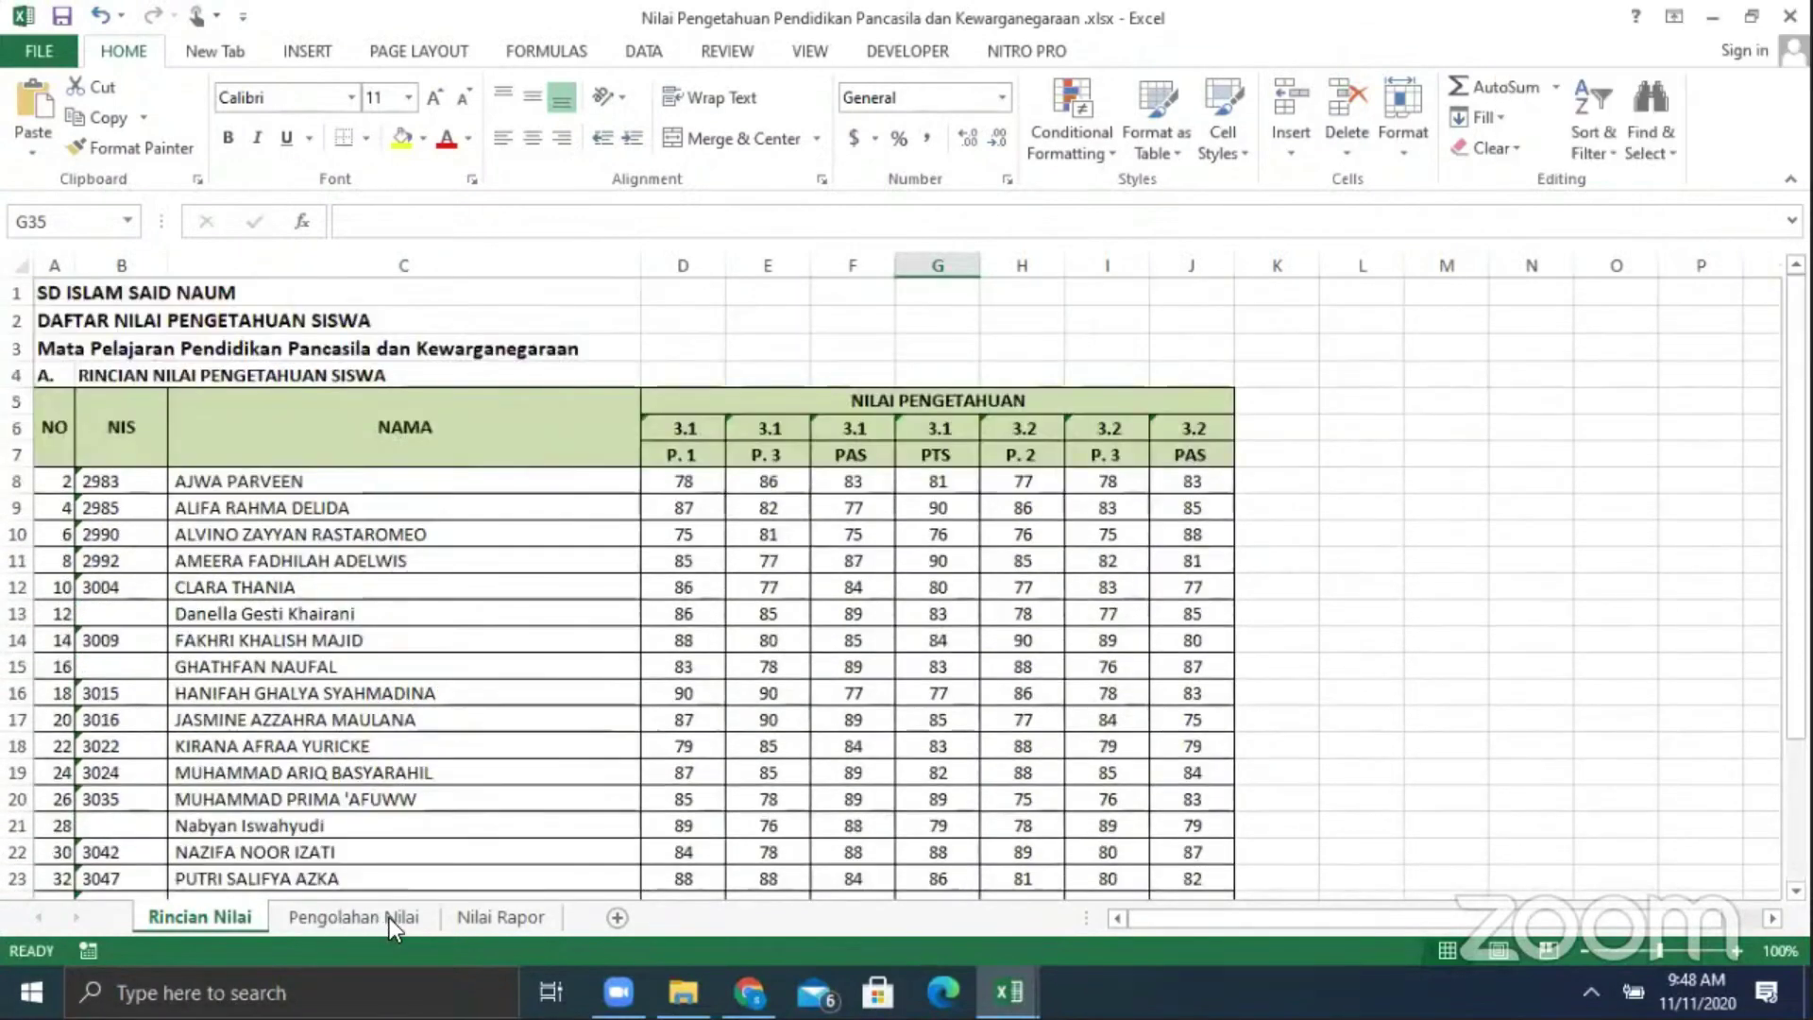
Examine the Pengolahan Nilai sheet with the processed PAS, PH and PTS knowledge scores per KD
{"action": "left_click", "coordinate": [331, 915]}
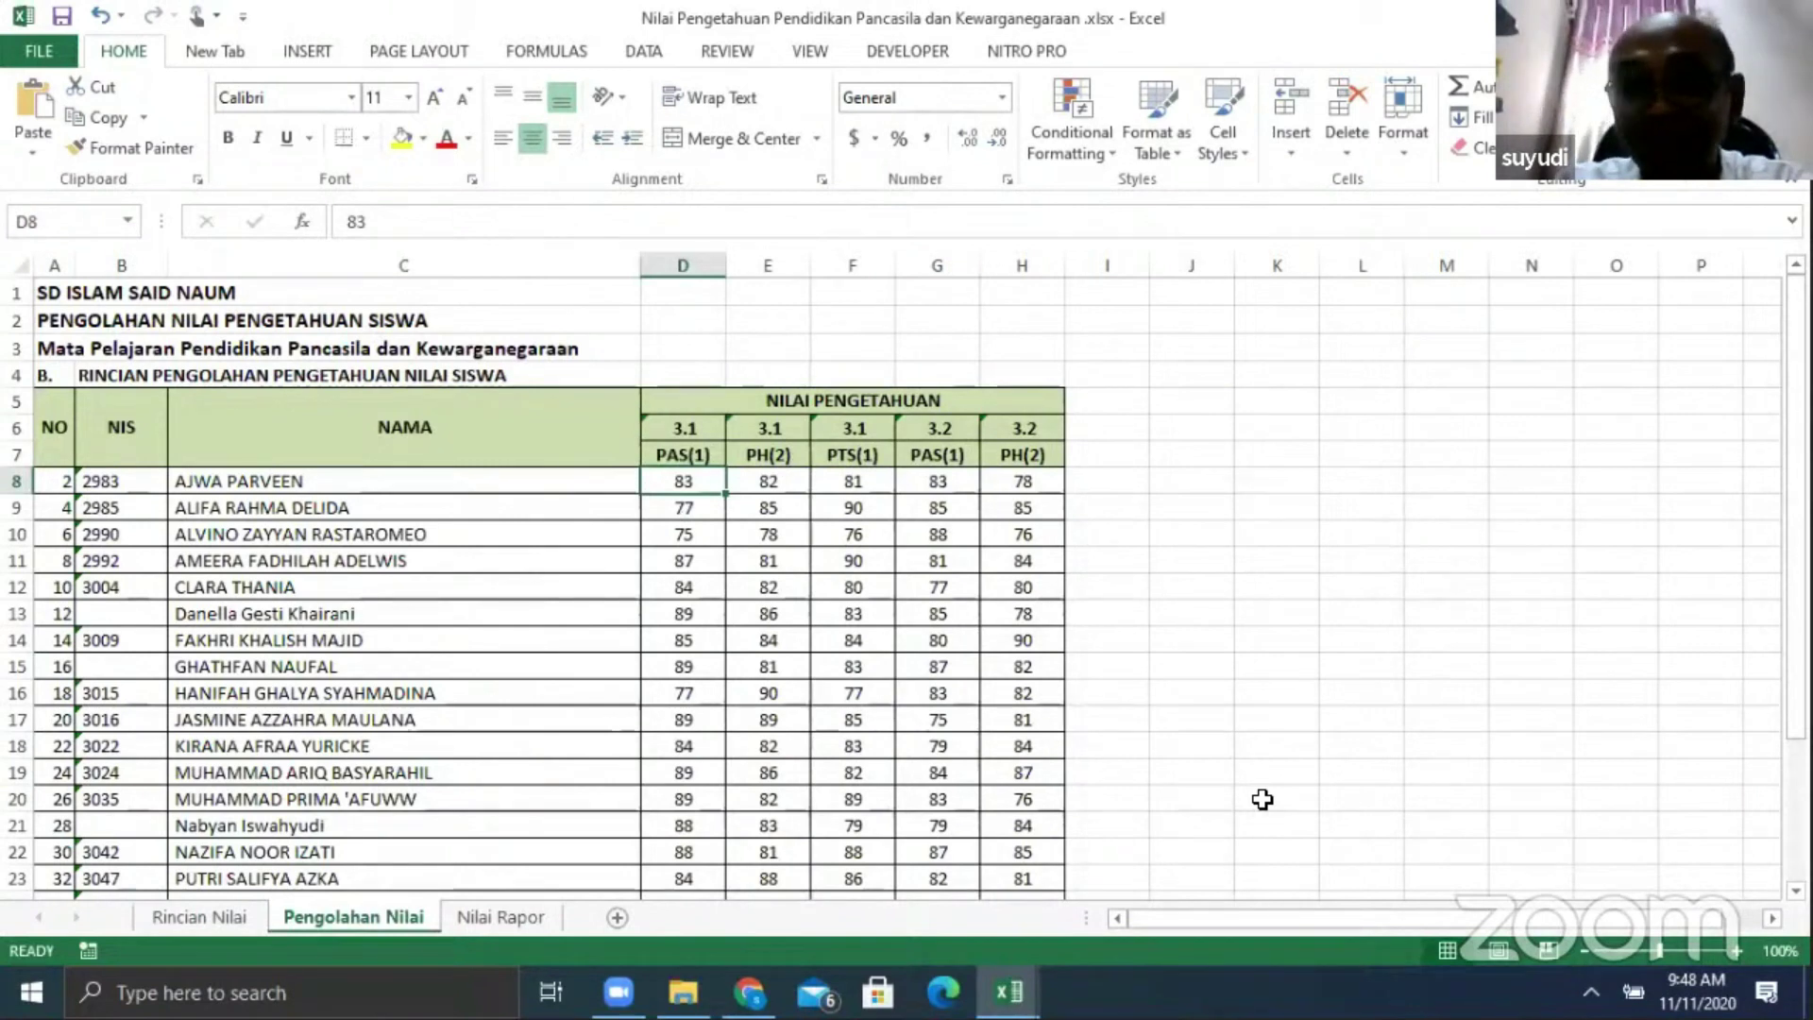
{"action": "key", "text": "Right"}
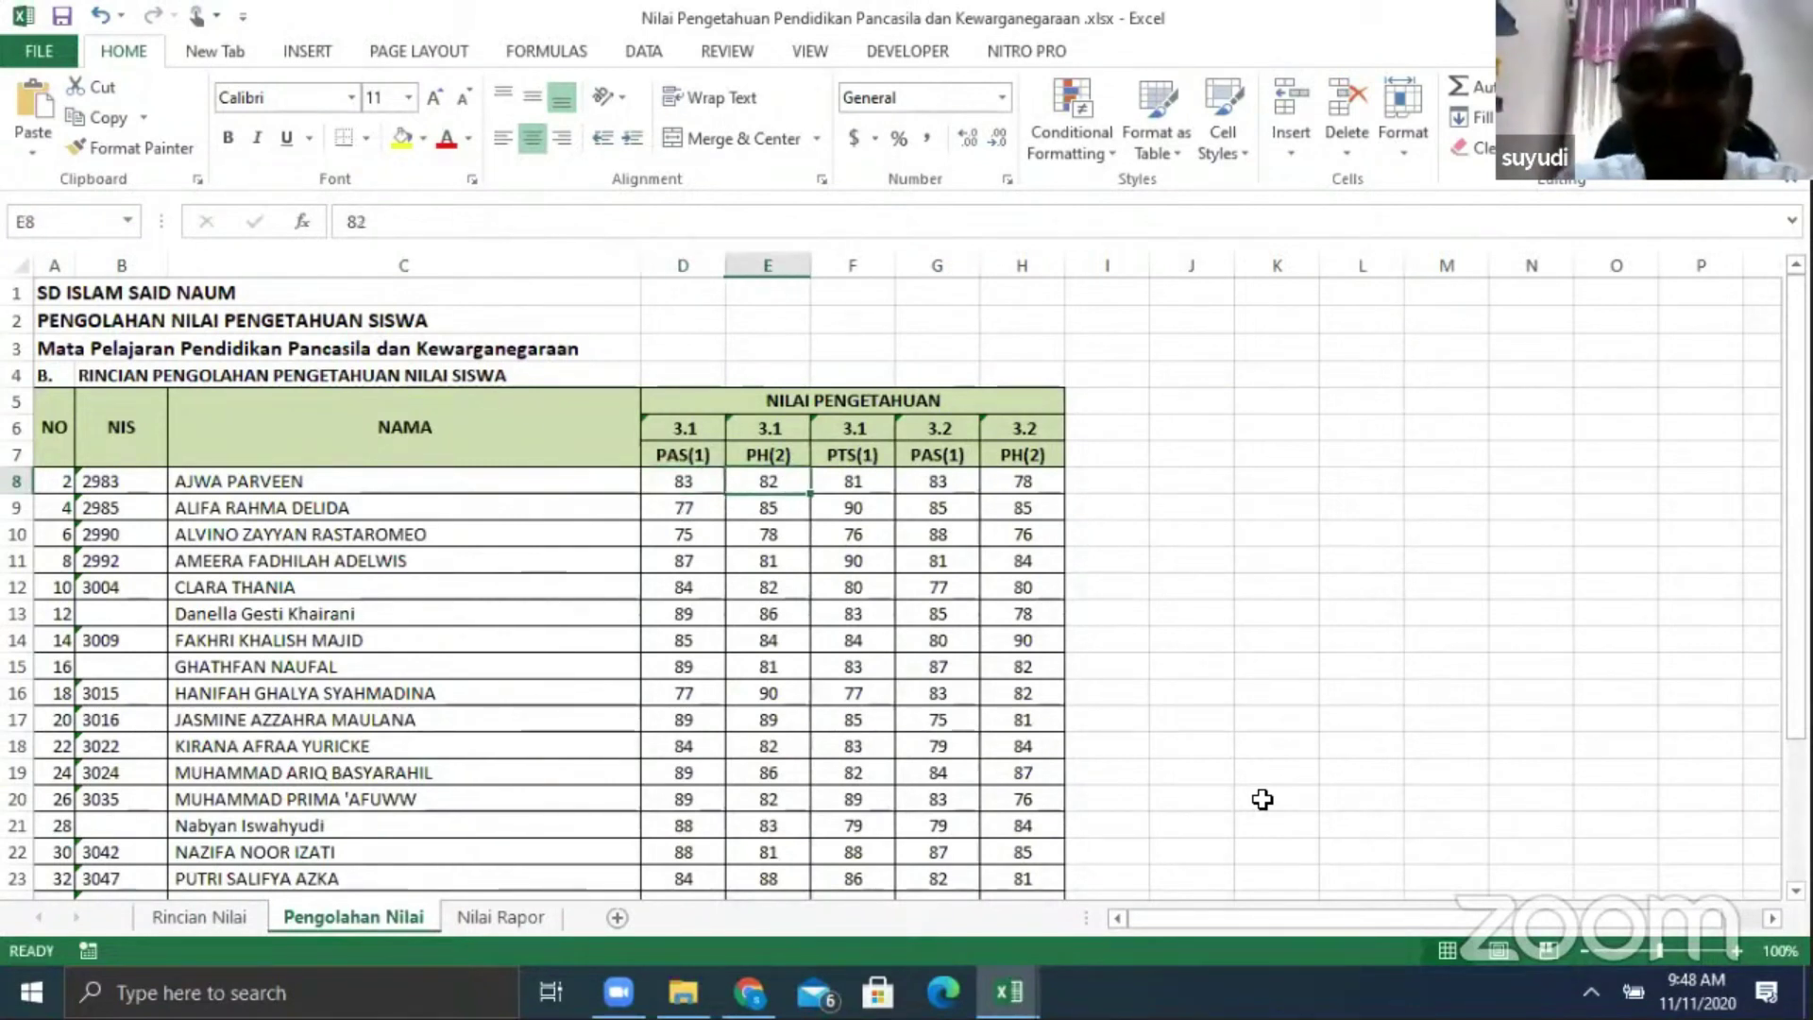
{"action": "left_click", "coordinate": [1514, 771]}
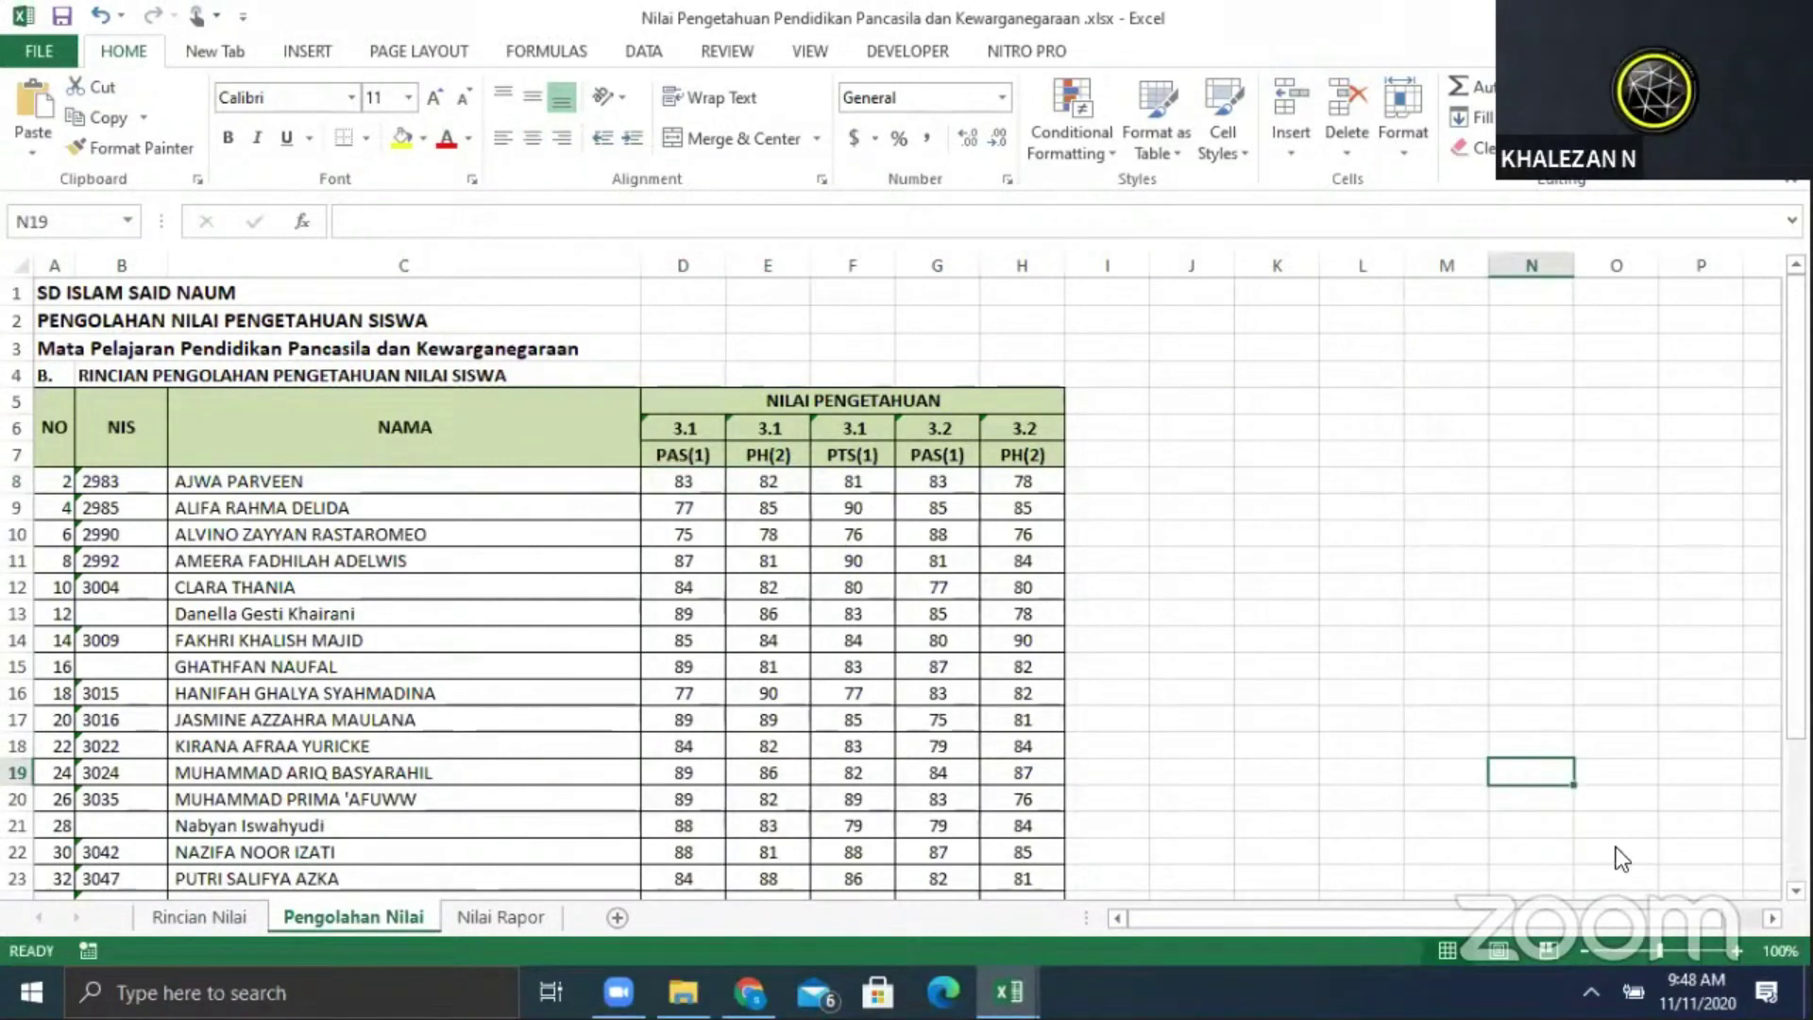
{"action": "left_click", "coordinate": [1624, 932]}
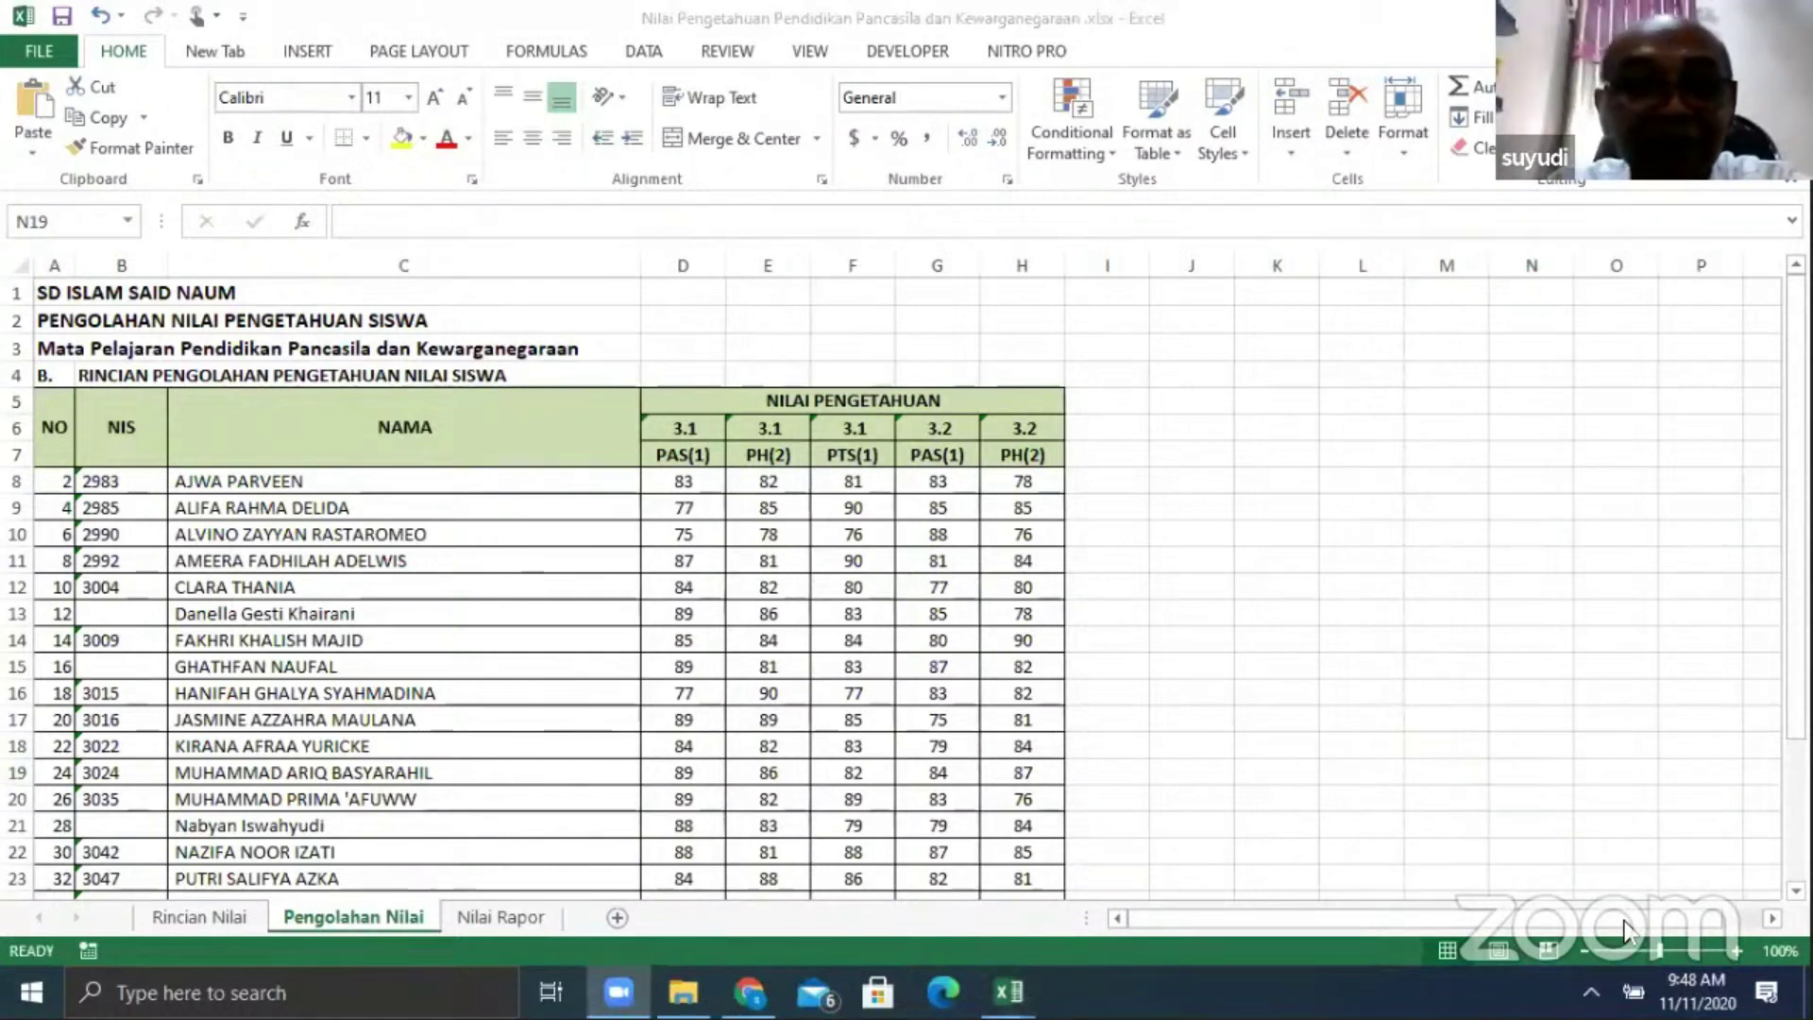
Review the Nilai Rapor sheet down to the last student and compare it with the Rincian Nilai and Pengolahan Nilai sheets
{"action": "left_click", "coordinate": [501, 916]}
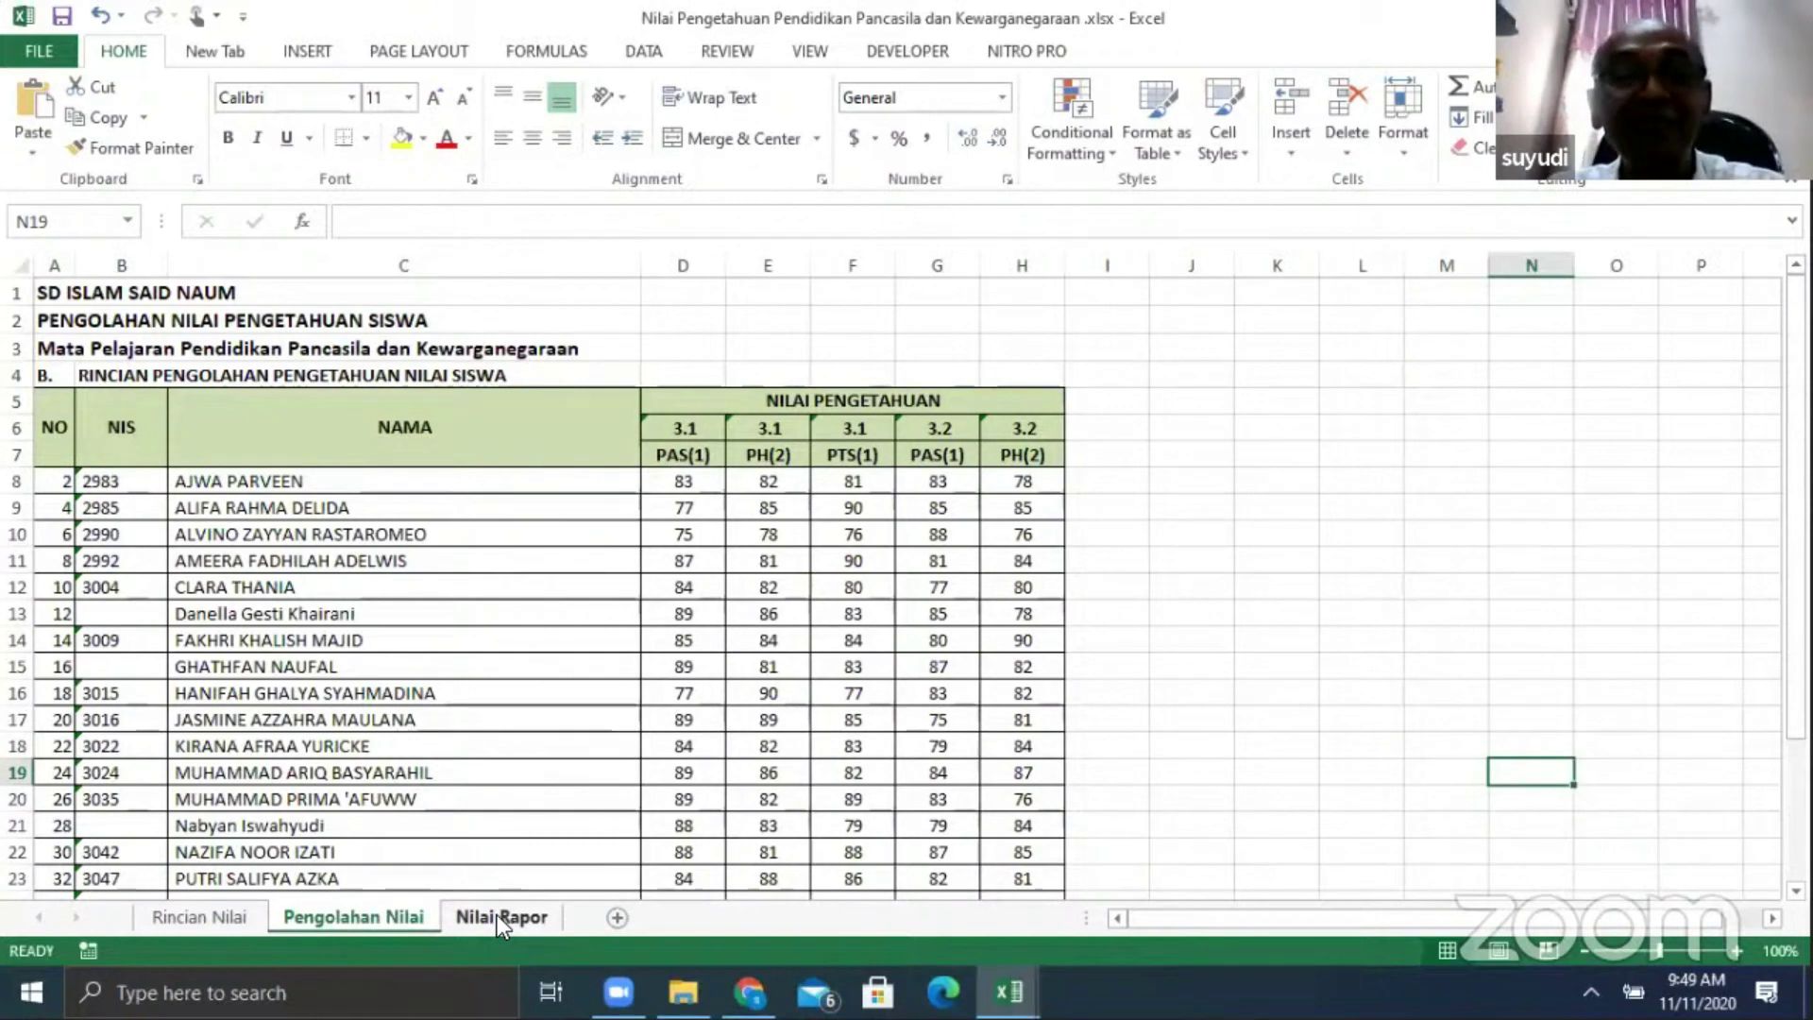
{"action": "left_click", "coordinate": [496, 915]}
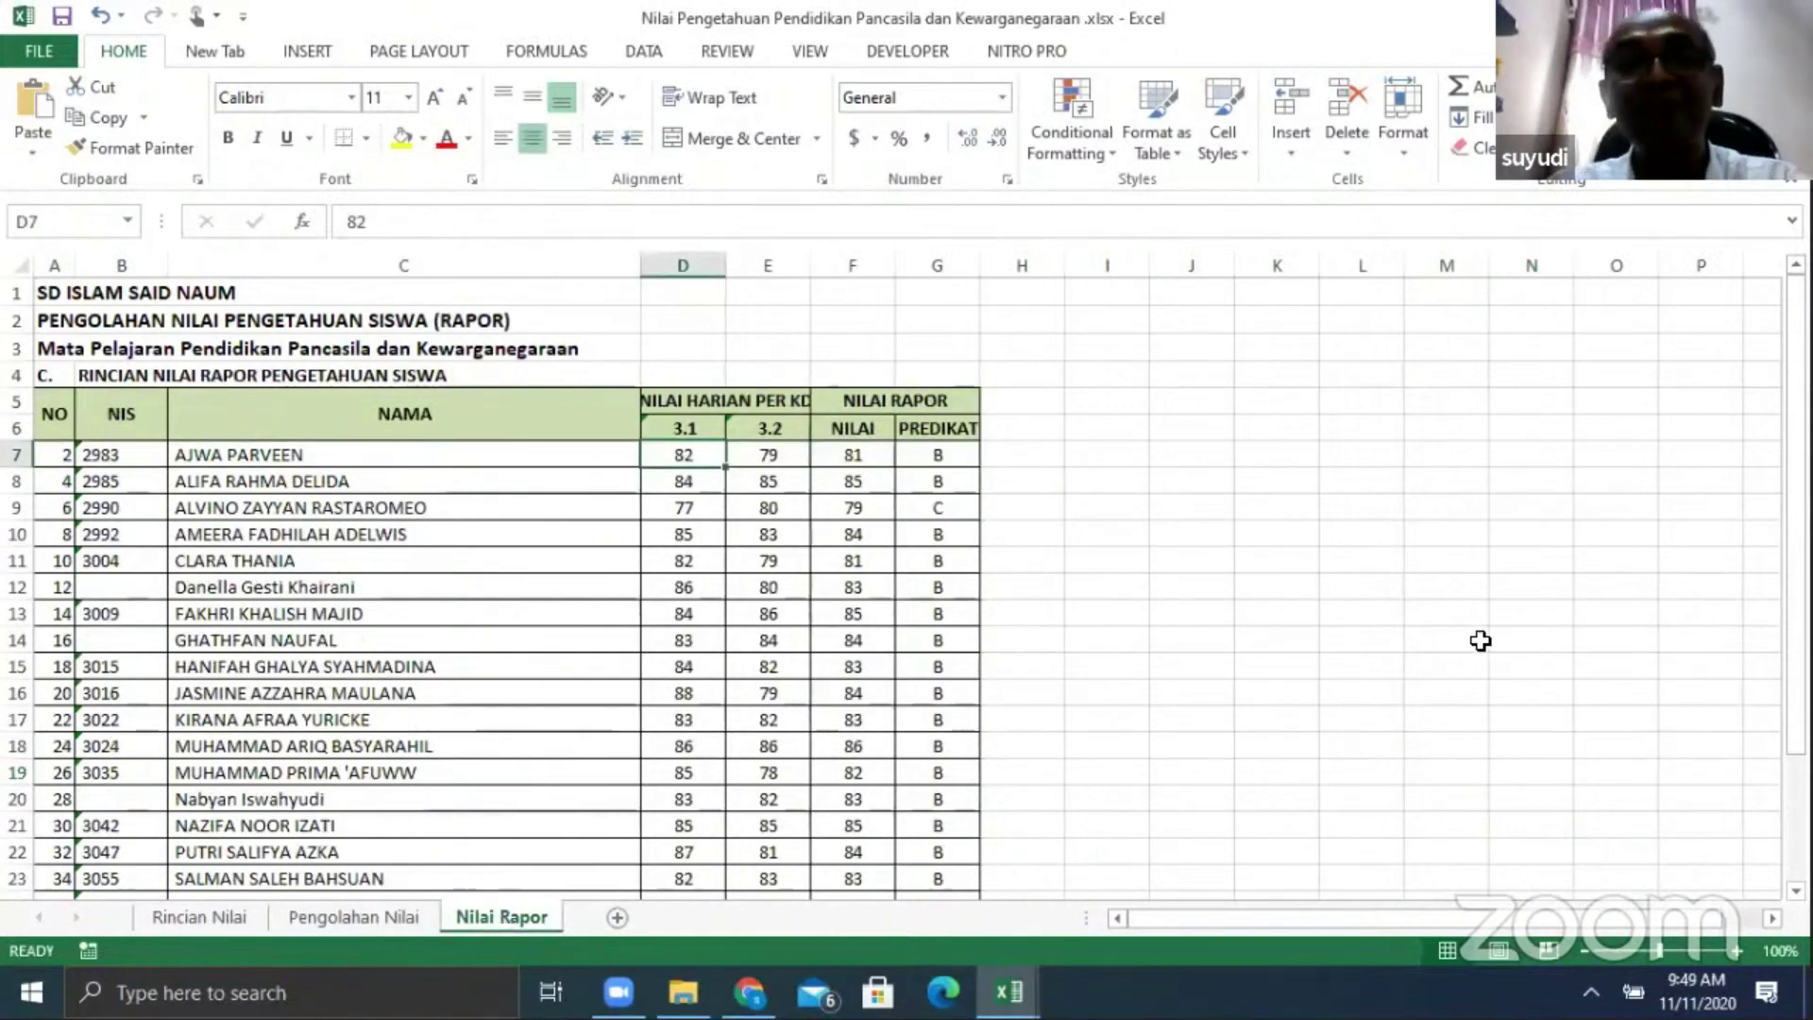
{"action": "scroll", "coordinate": [1480, 640], "scroll_direction": "down", "scroll_amount": 1}
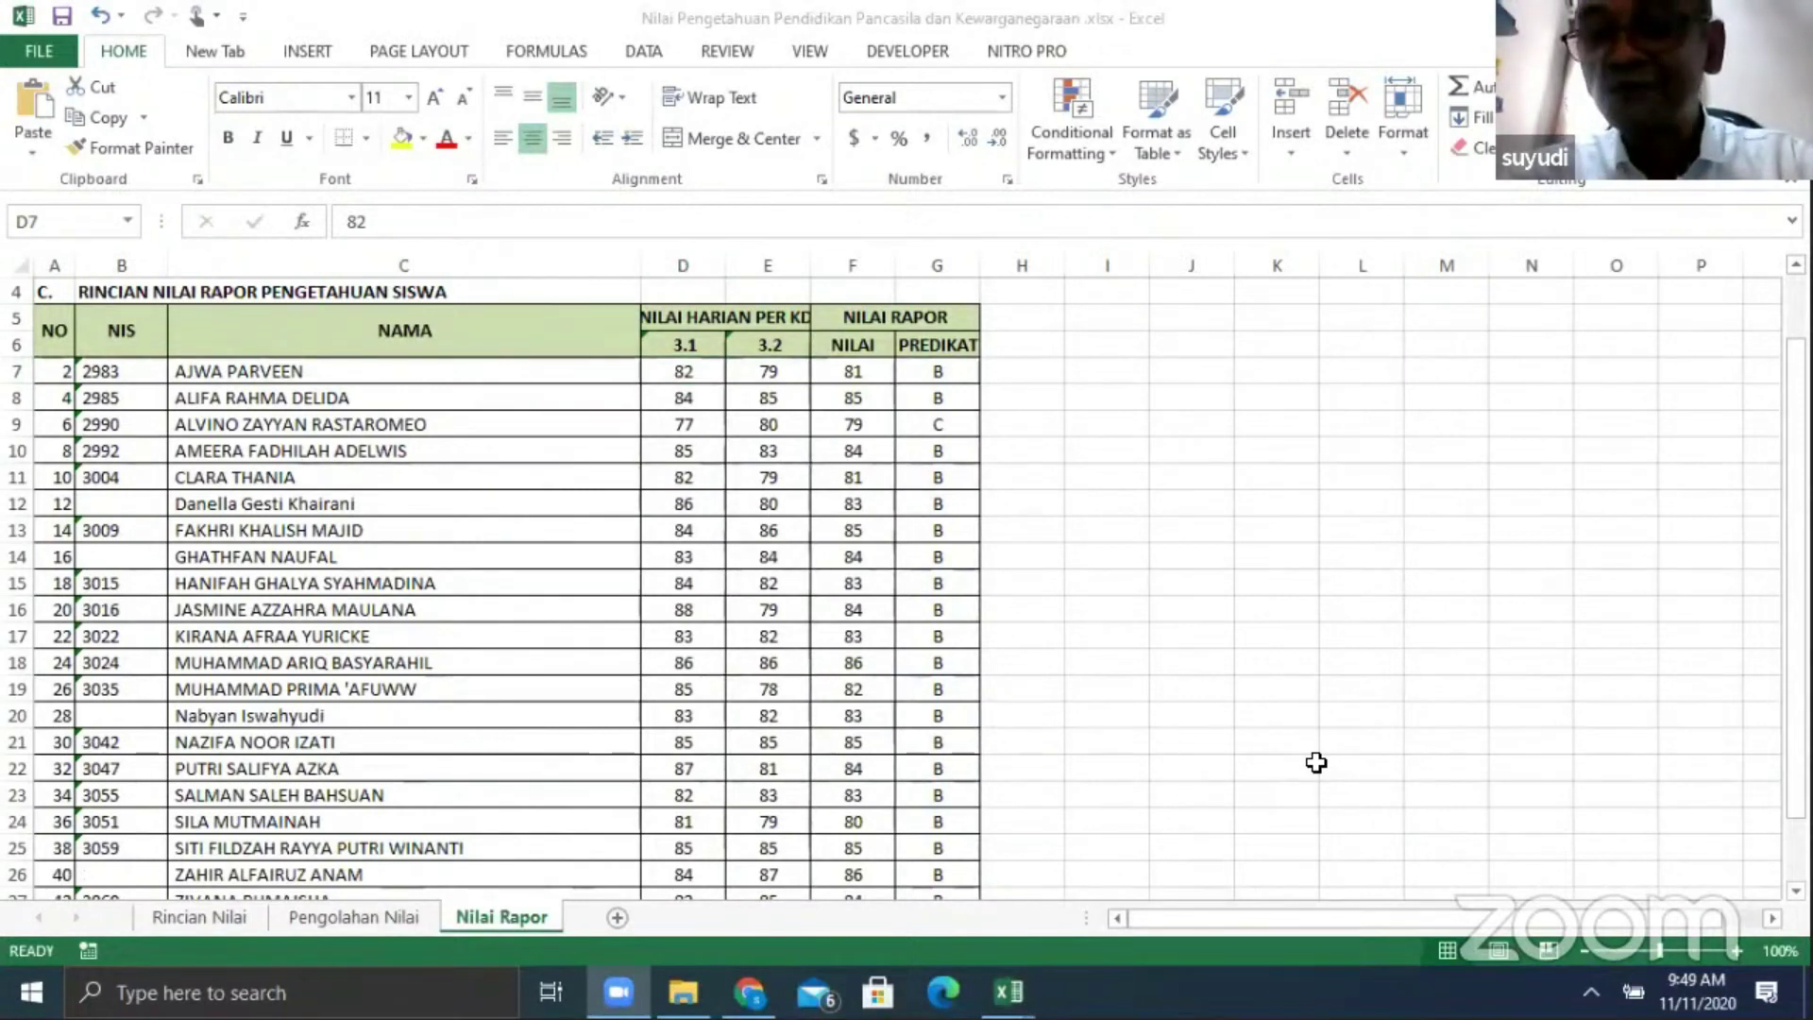
{"action": "scroll", "coordinate": [542, 642], "scroll_direction": "down", "scroll_amount": 3}
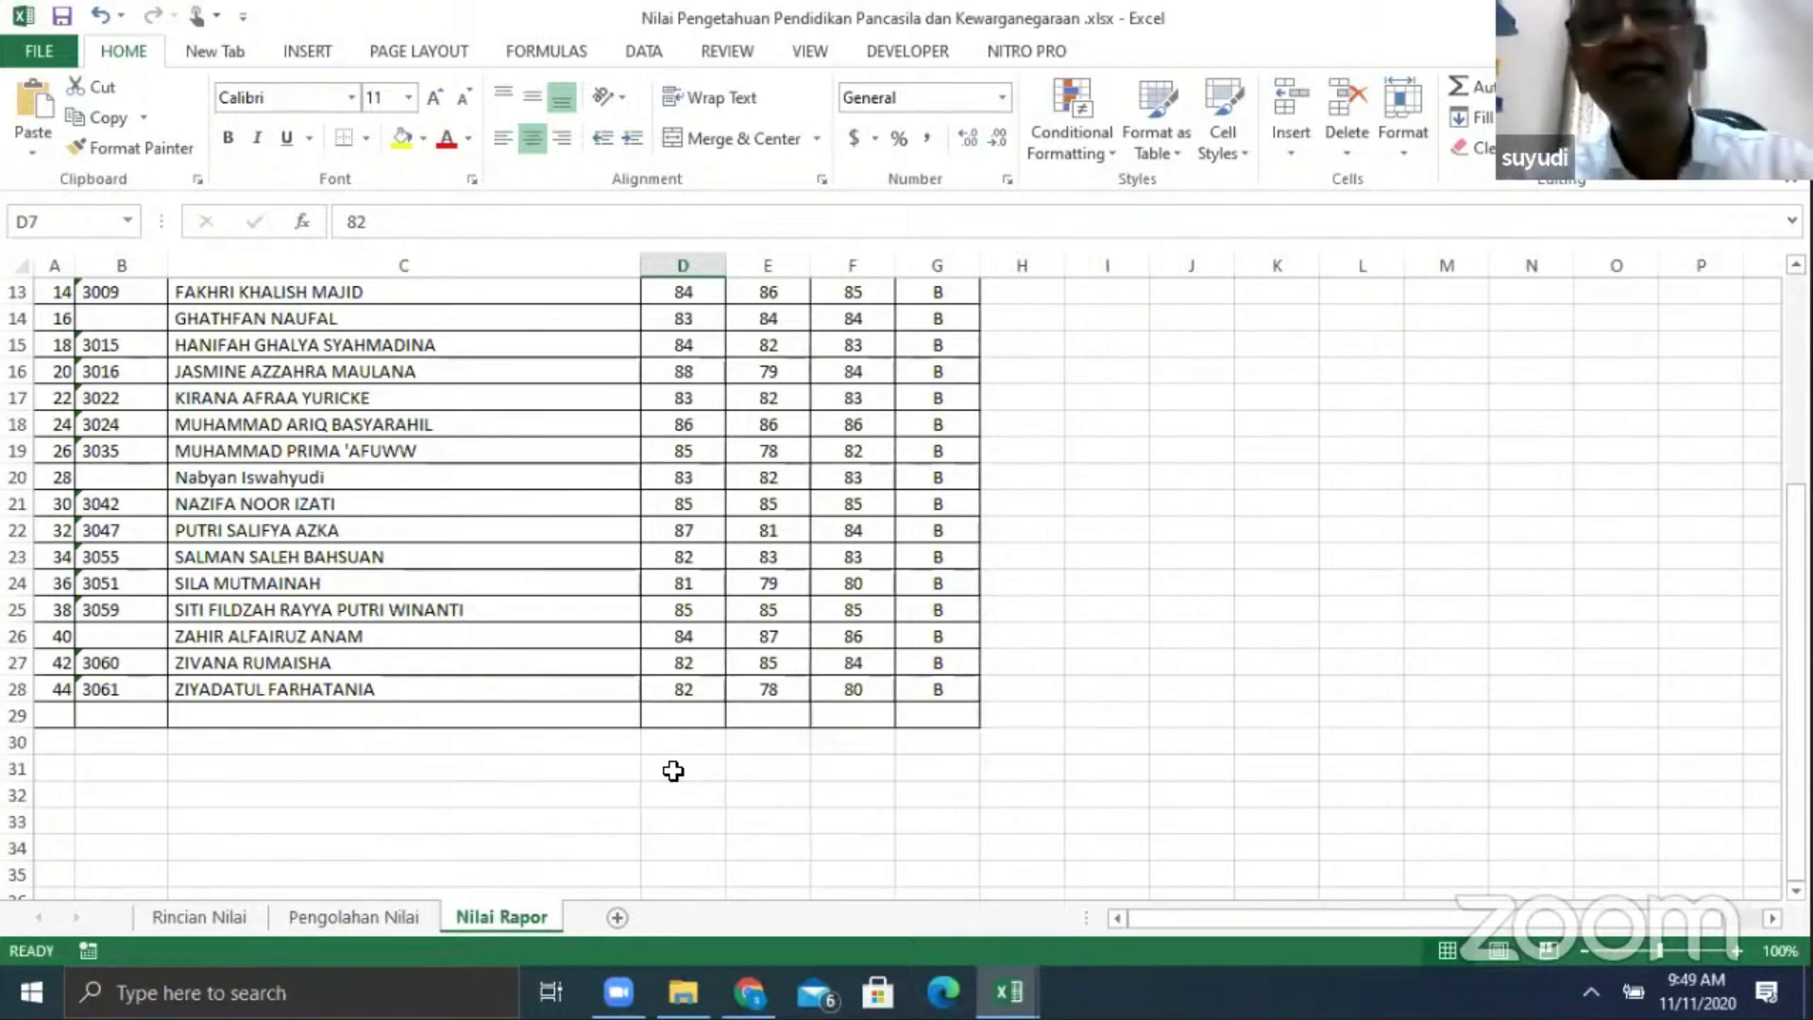
{"action": "left_click", "coordinate": [347, 920]}
{"action": "left_click", "coordinate": [223, 921]}
{"action": "left_click", "coordinate": [360, 920]}
{"action": "left_click", "coordinate": [506, 918]}
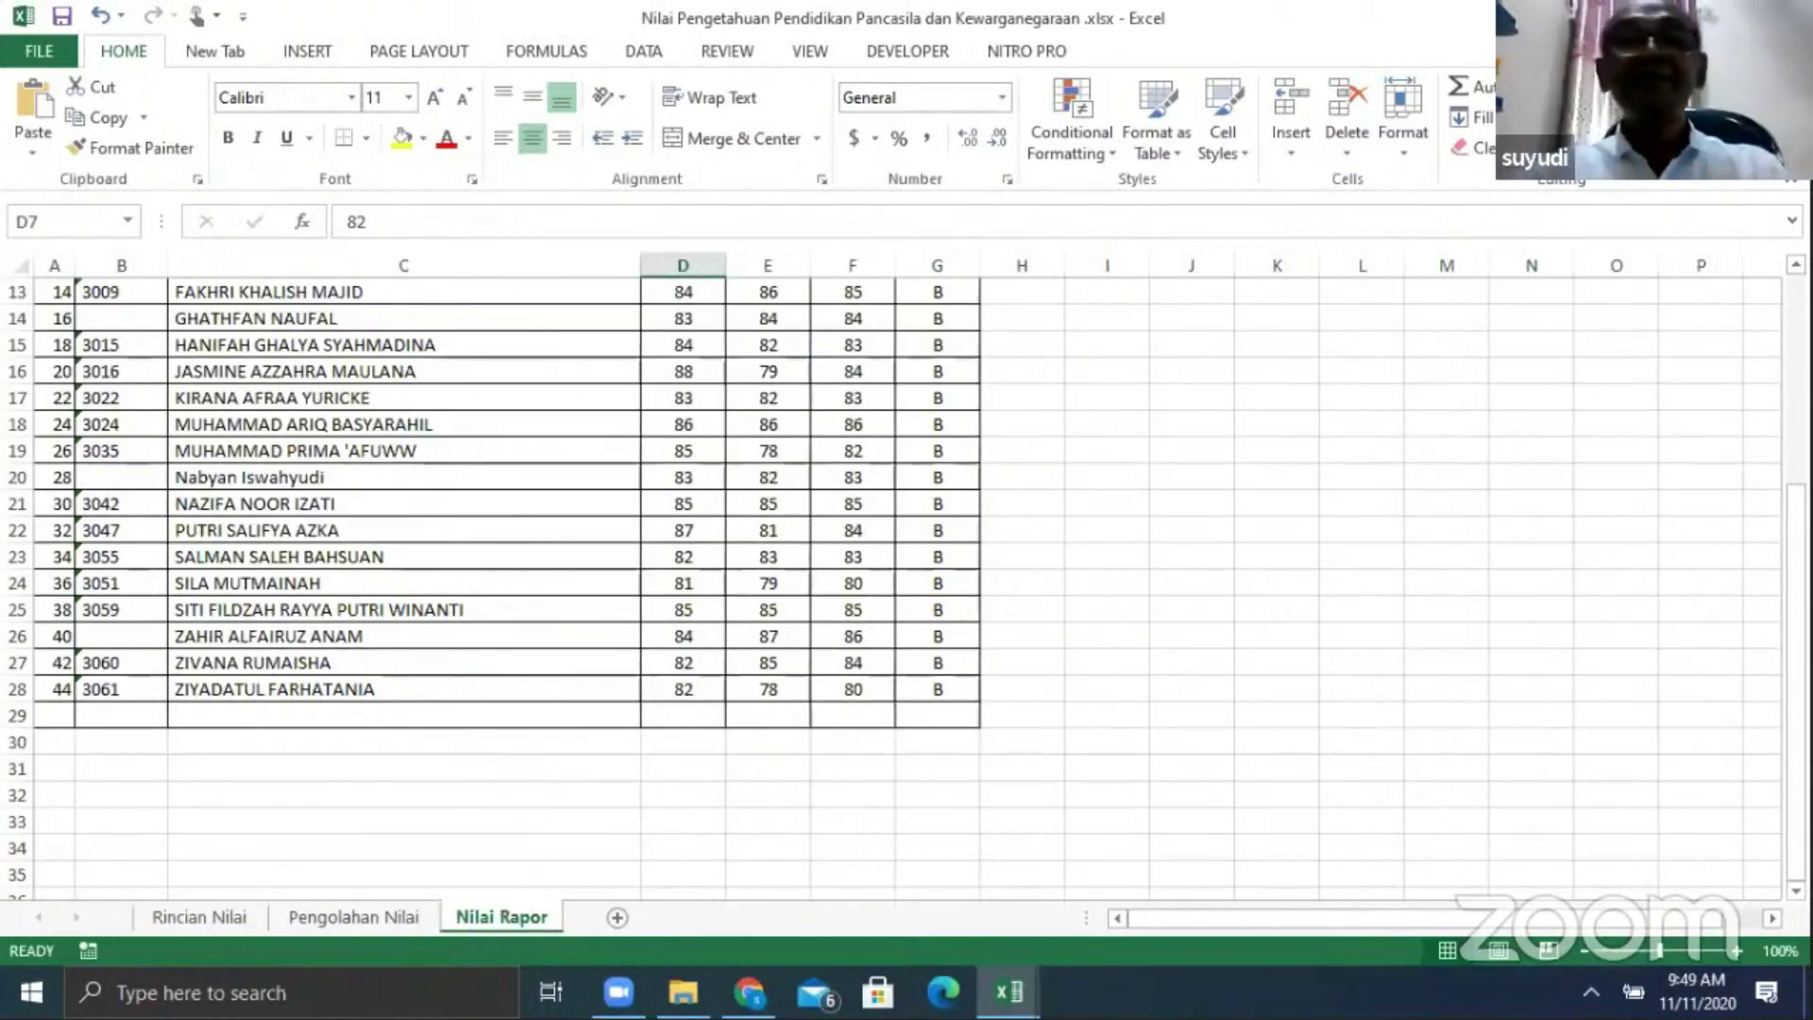
Switch to e-Rapor SD and display the processed skills scores for Kelas 5 A, Pendidikan Pancasila dan Kewarganegaraan
{"action": "key", "text": "alt+Tab"}
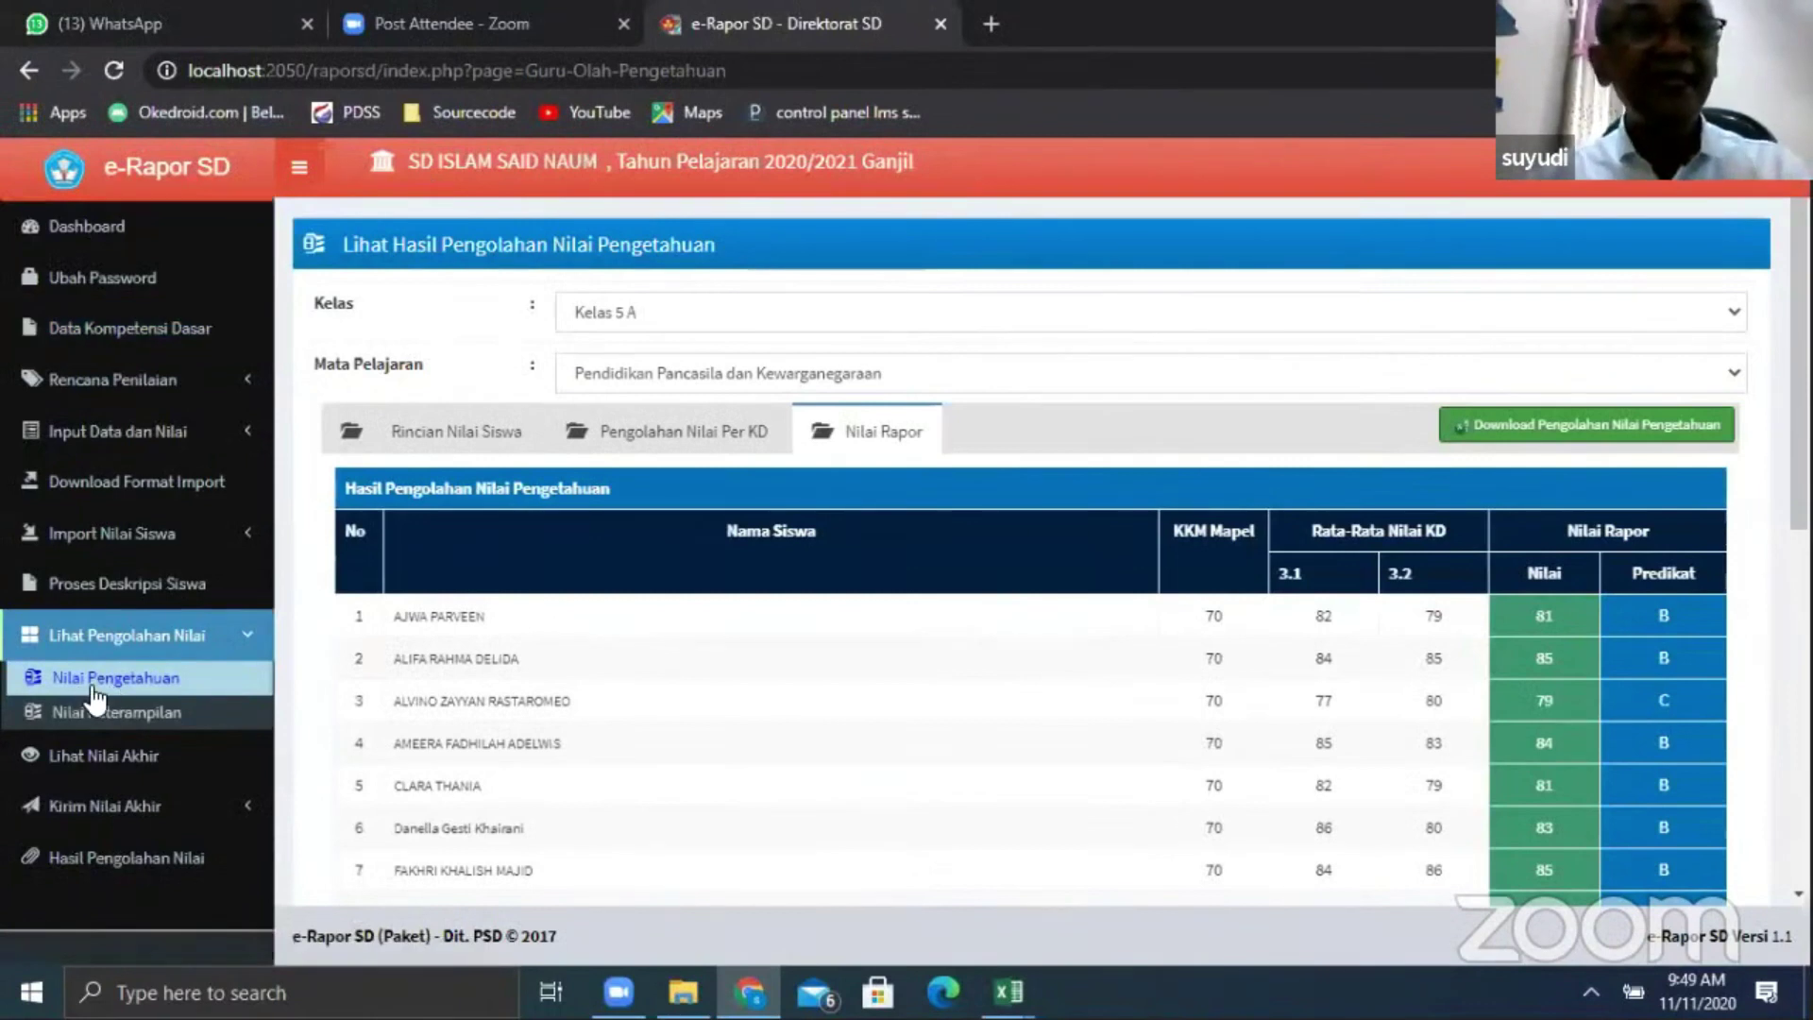
{"action": "left_click", "coordinate": [138, 716]}
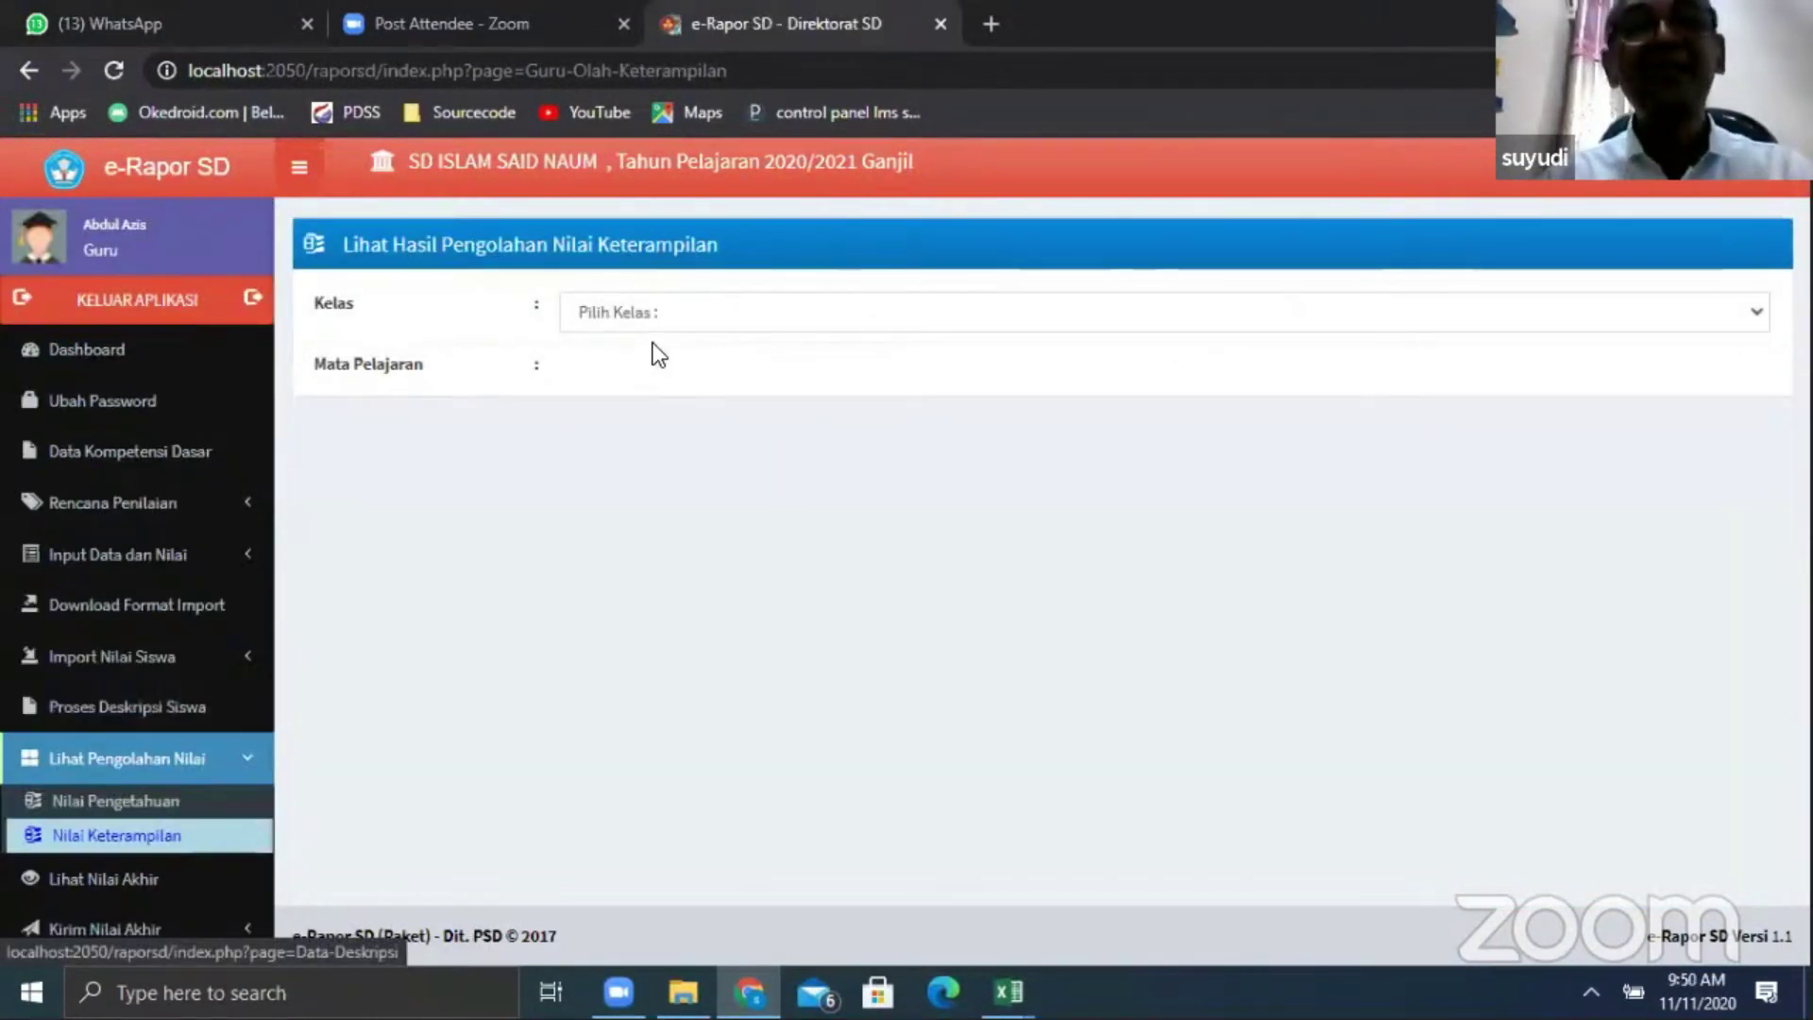
{"action": "left_click", "coordinate": [652, 314]}
{"action": "left_click", "coordinate": [655, 394]}
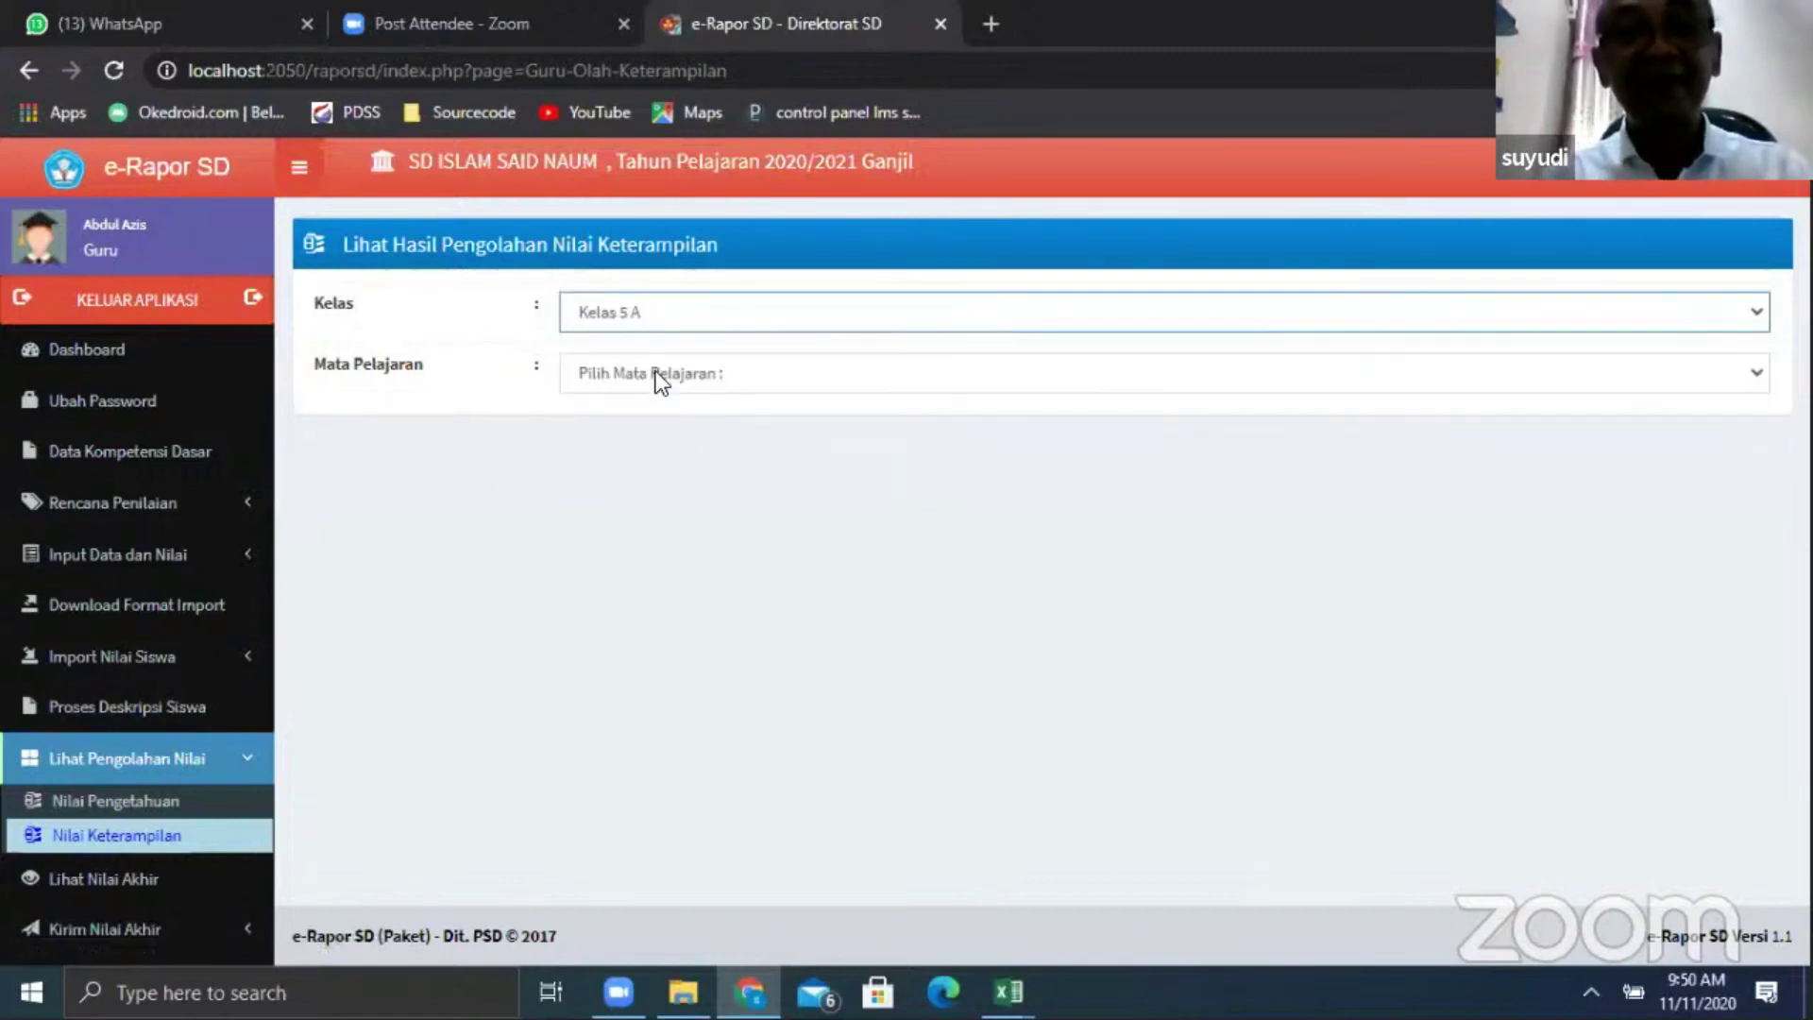
{"action": "left_click", "coordinate": [661, 382]}
{"action": "left_click", "coordinate": [716, 667]}
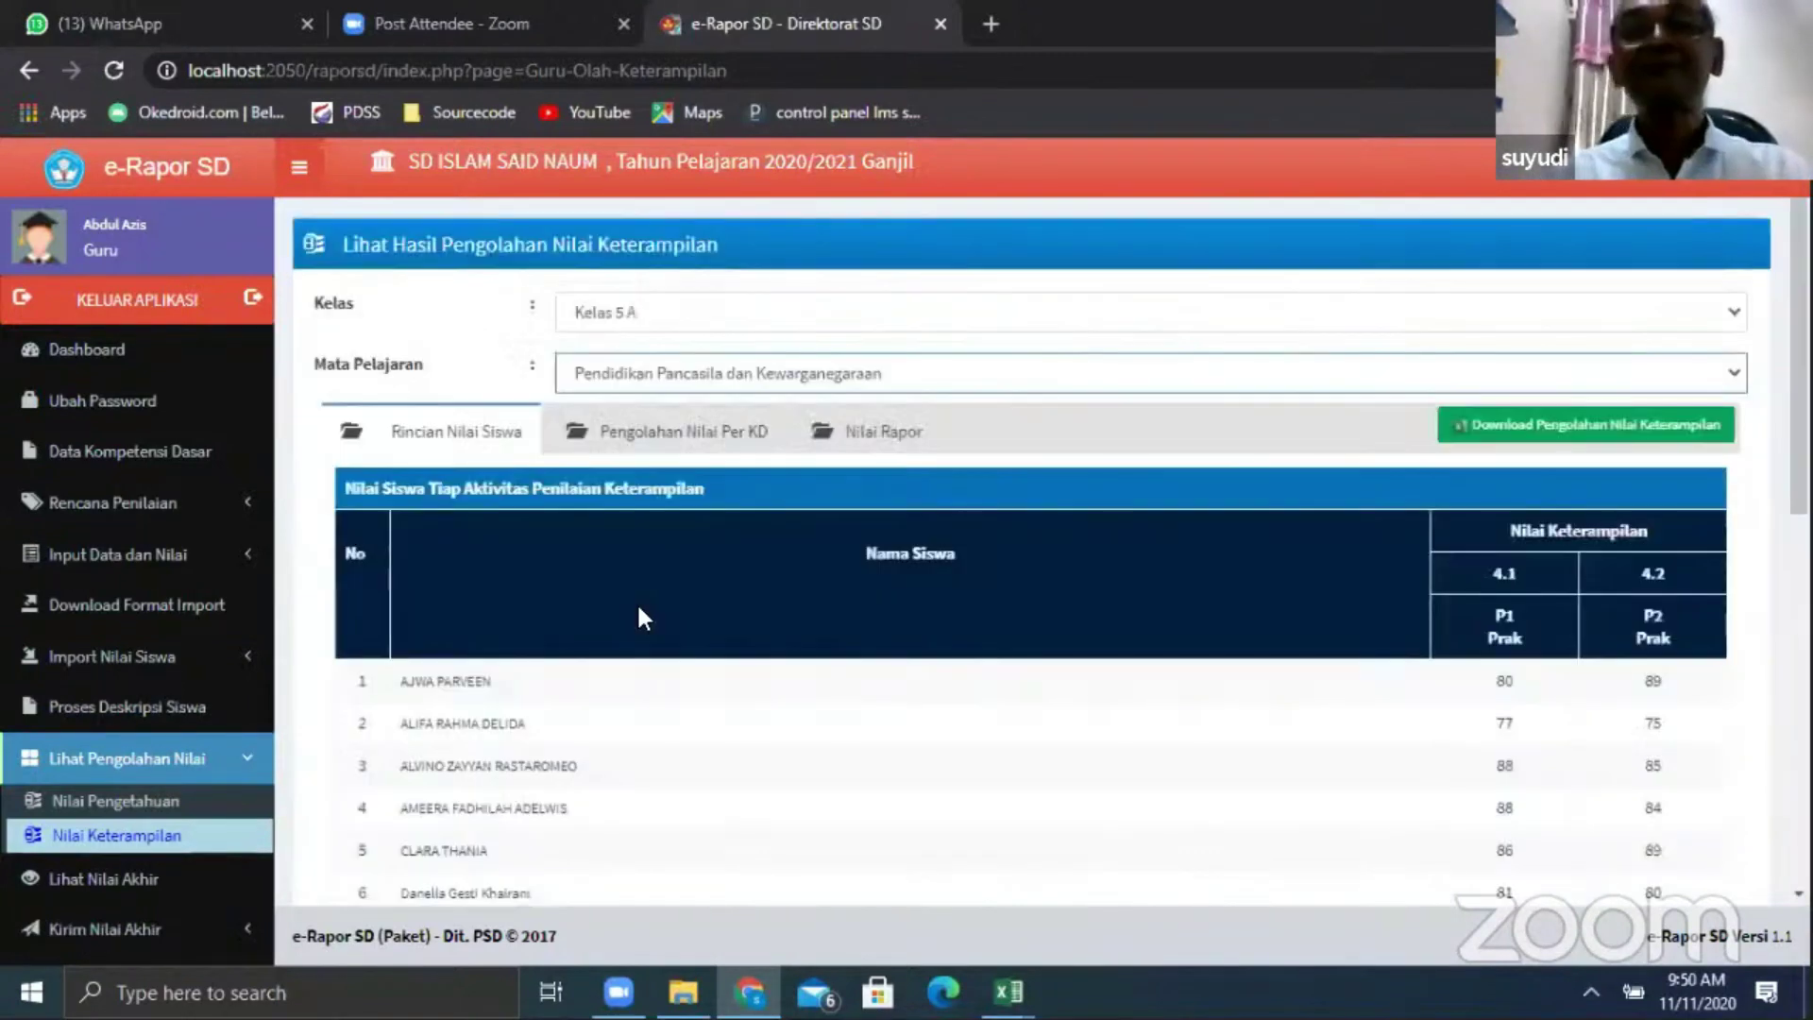
Compare the Kelas 5 A skills scores across the student detail, per-KD processing and report score views
{"action": "left_click", "coordinate": [441, 439]}
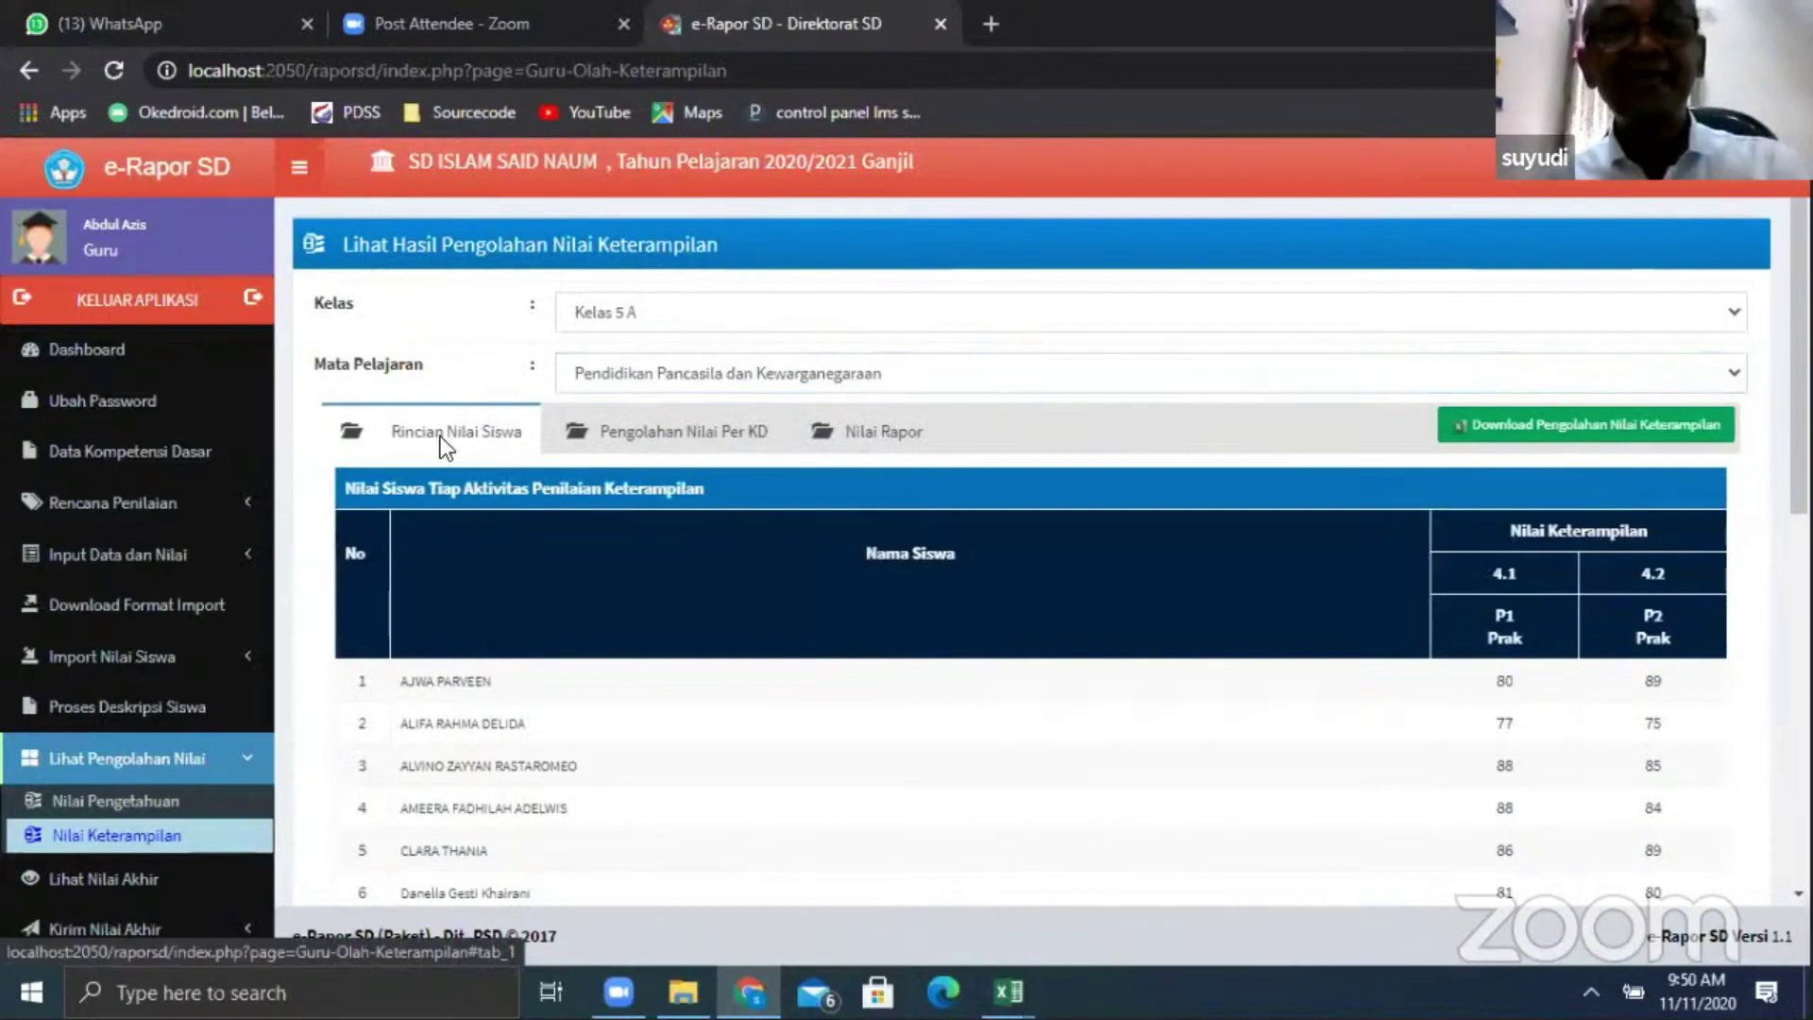
{"action": "left_click", "coordinate": [664, 436]}
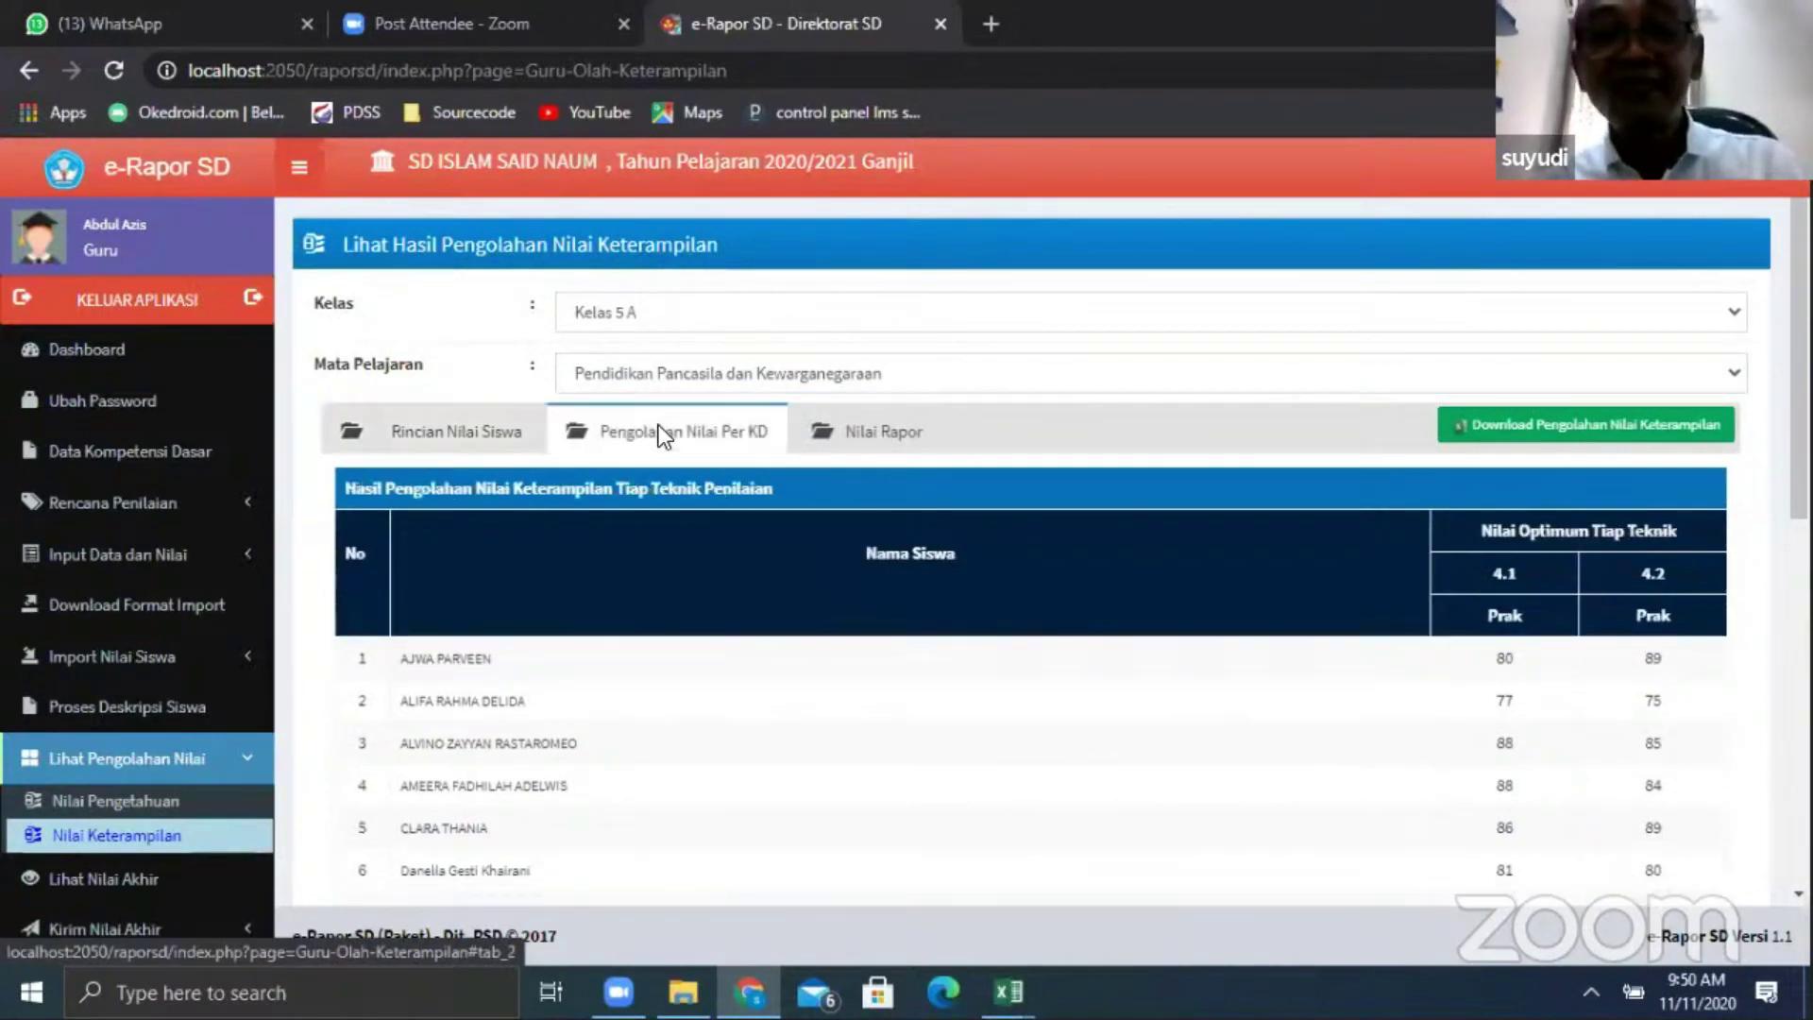
{"action": "left_click", "coordinate": [878, 432]}
{"action": "scroll", "coordinate": [1236, 465], "scroll_direction": "down", "scroll_amount": 1}
{"action": "scroll", "coordinate": [1236, 465], "scroll_direction": "up", "scroll_amount": 1}
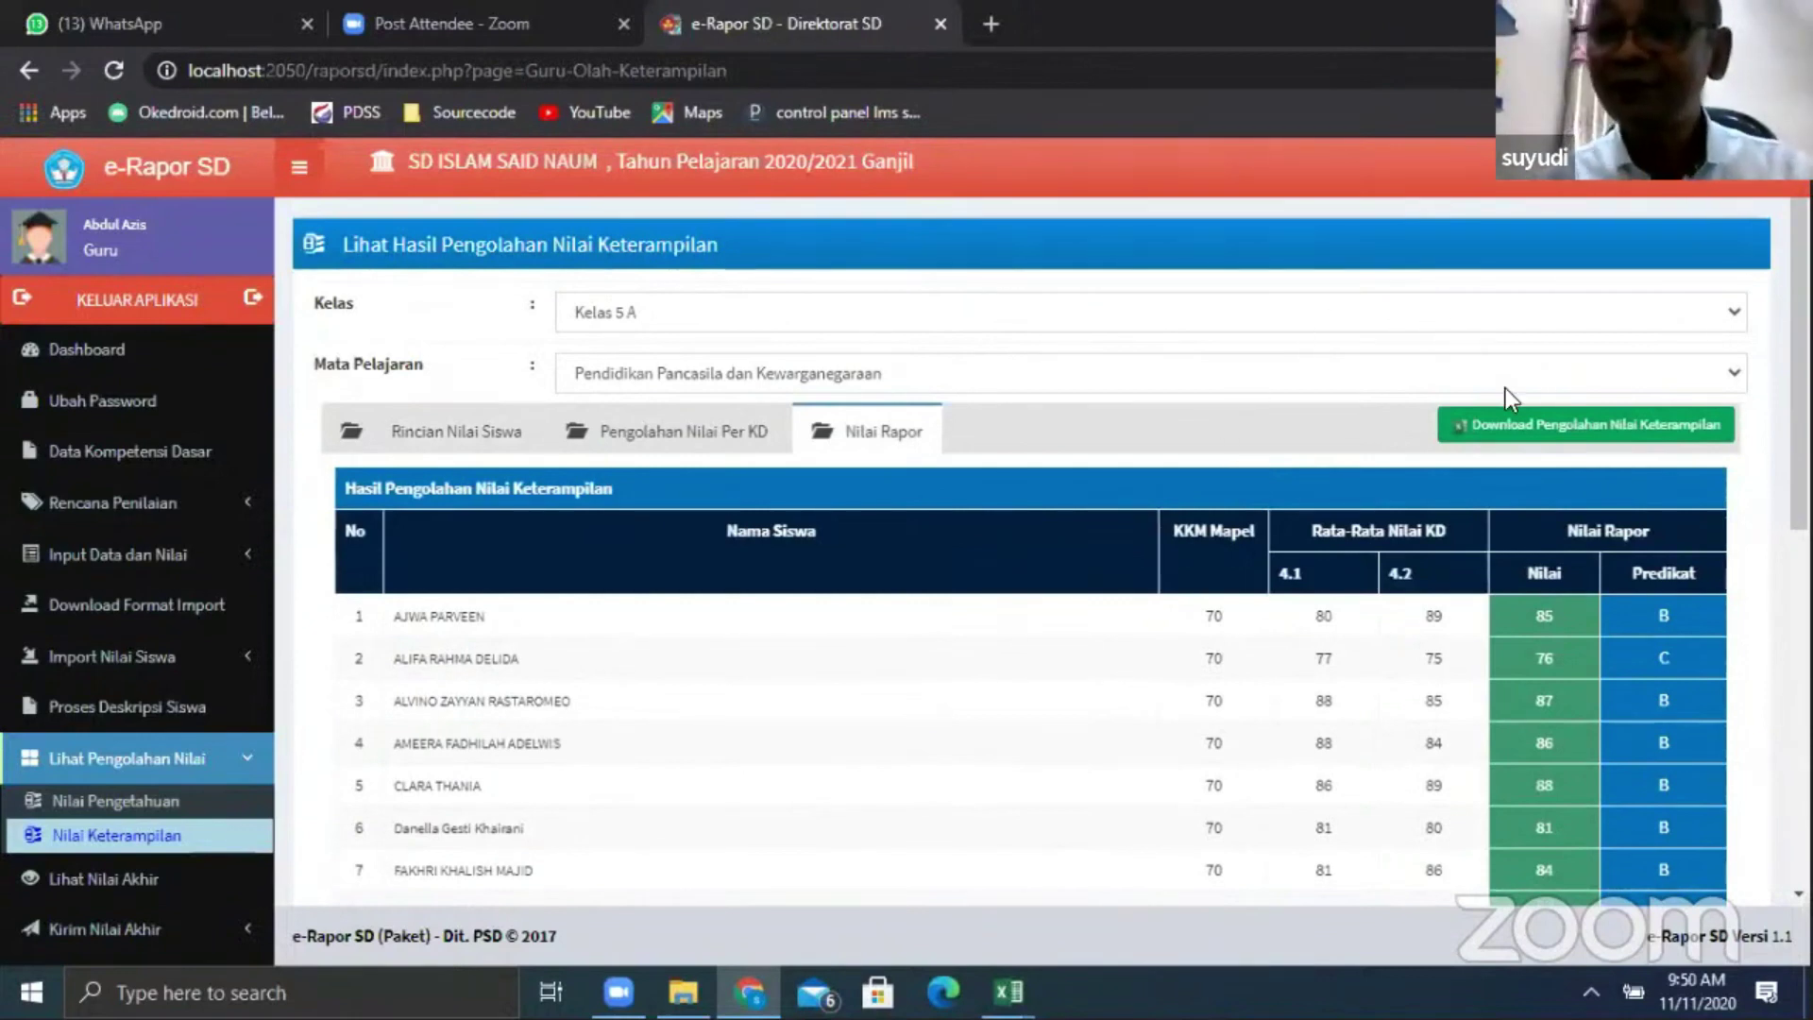
Download the processed skills scores as "Nilai Keterampilan Pendidikan Pancasila dan Kewarganegaraan .xlsx" and open the workbook in Excel
{"action": "left_click", "coordinate": [1530, 434]}
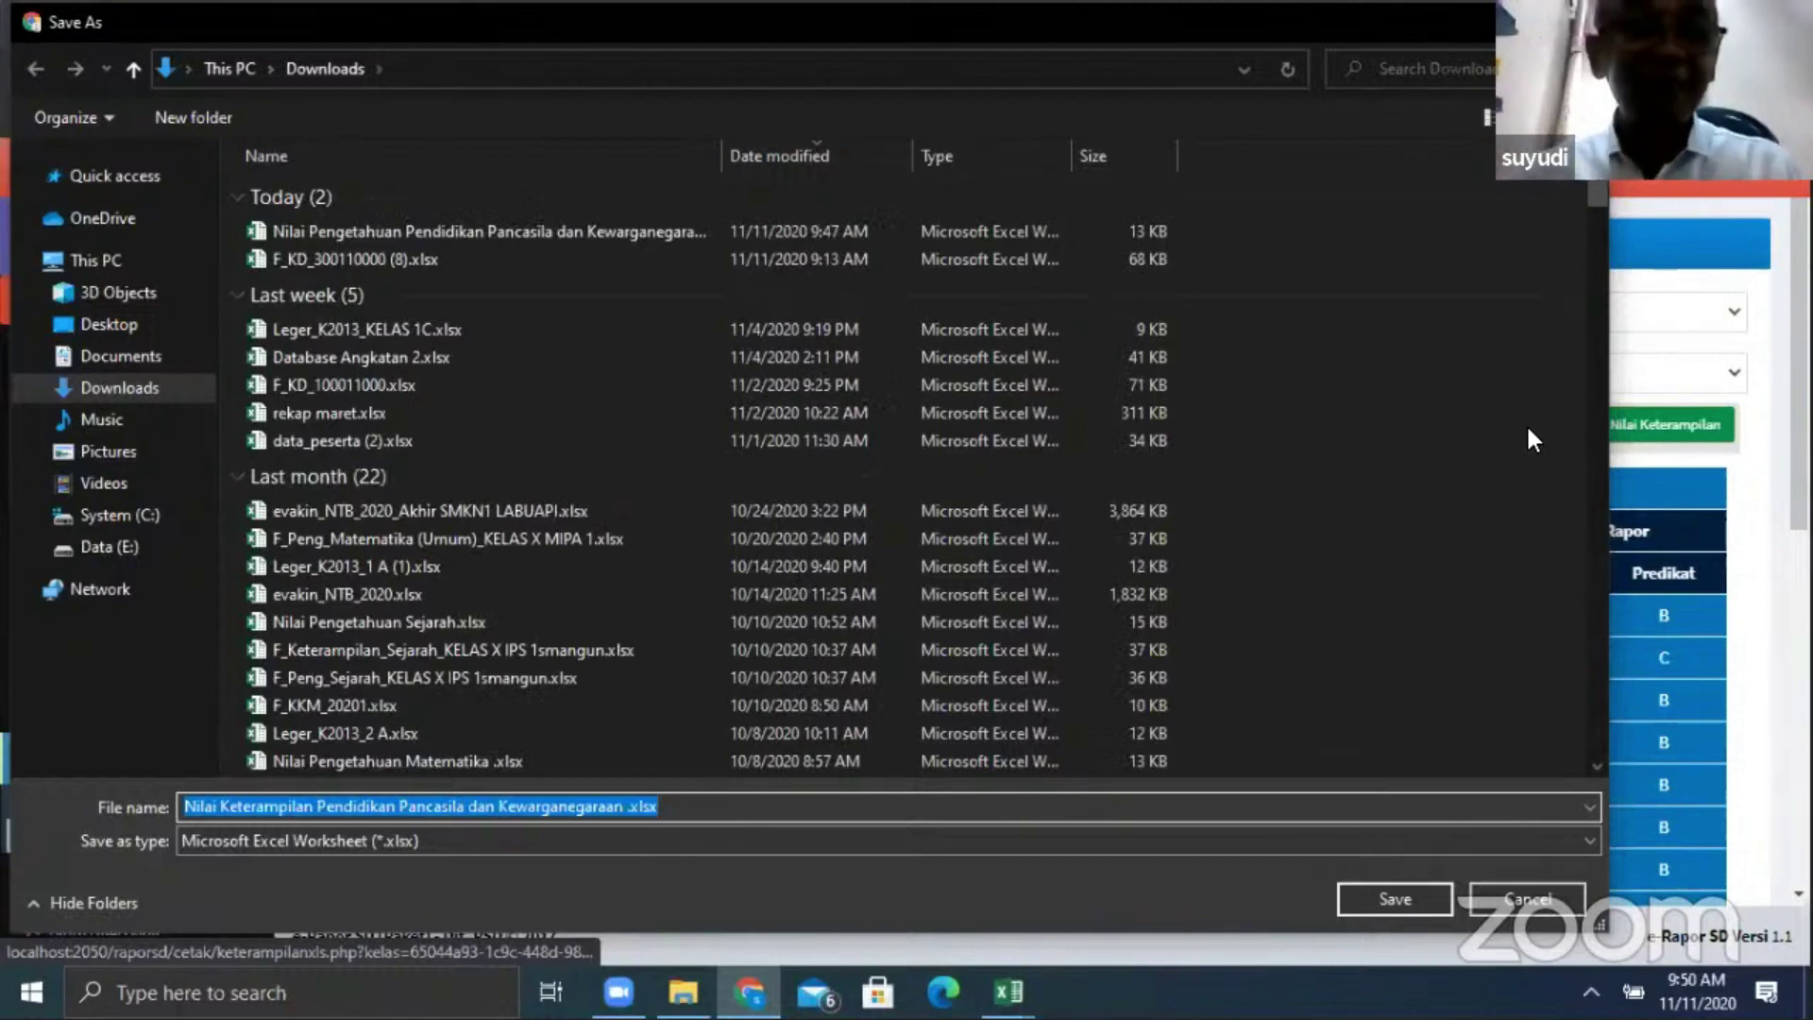
{"action": "left_click", "coordinate": [1459, 833]}
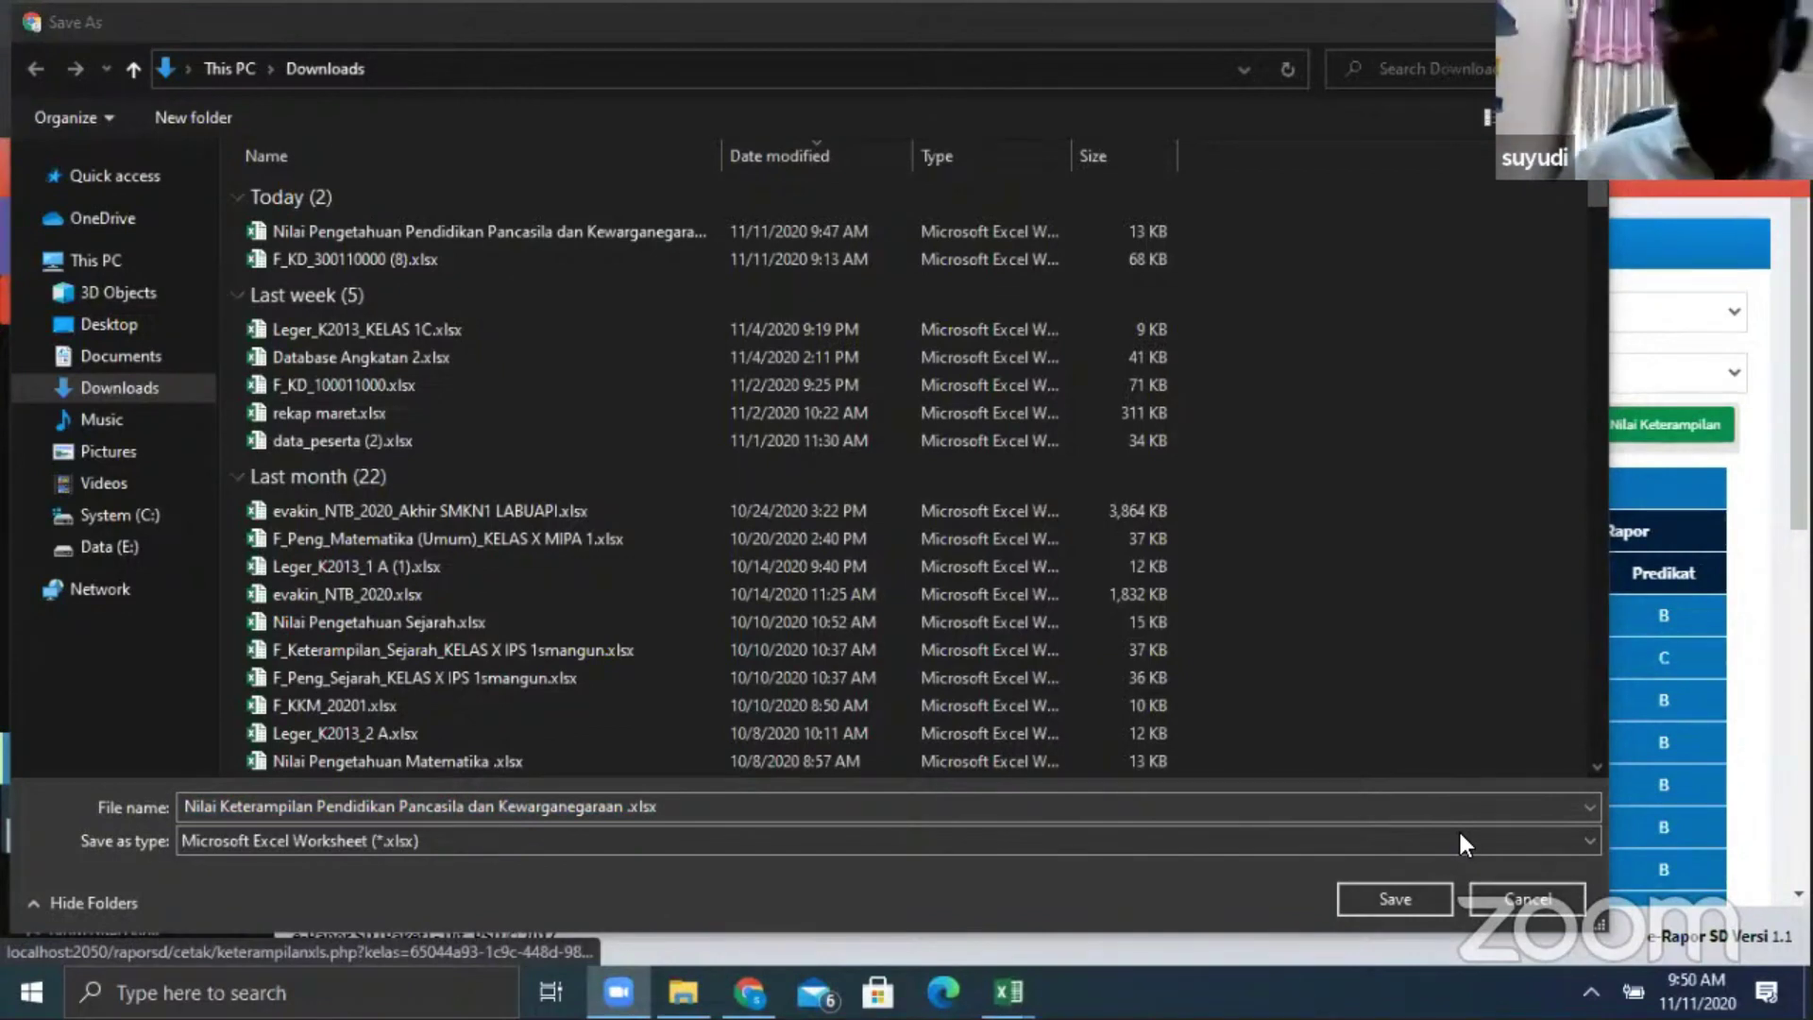
{"action": "left_click", "coordinate": [1403, 903]}
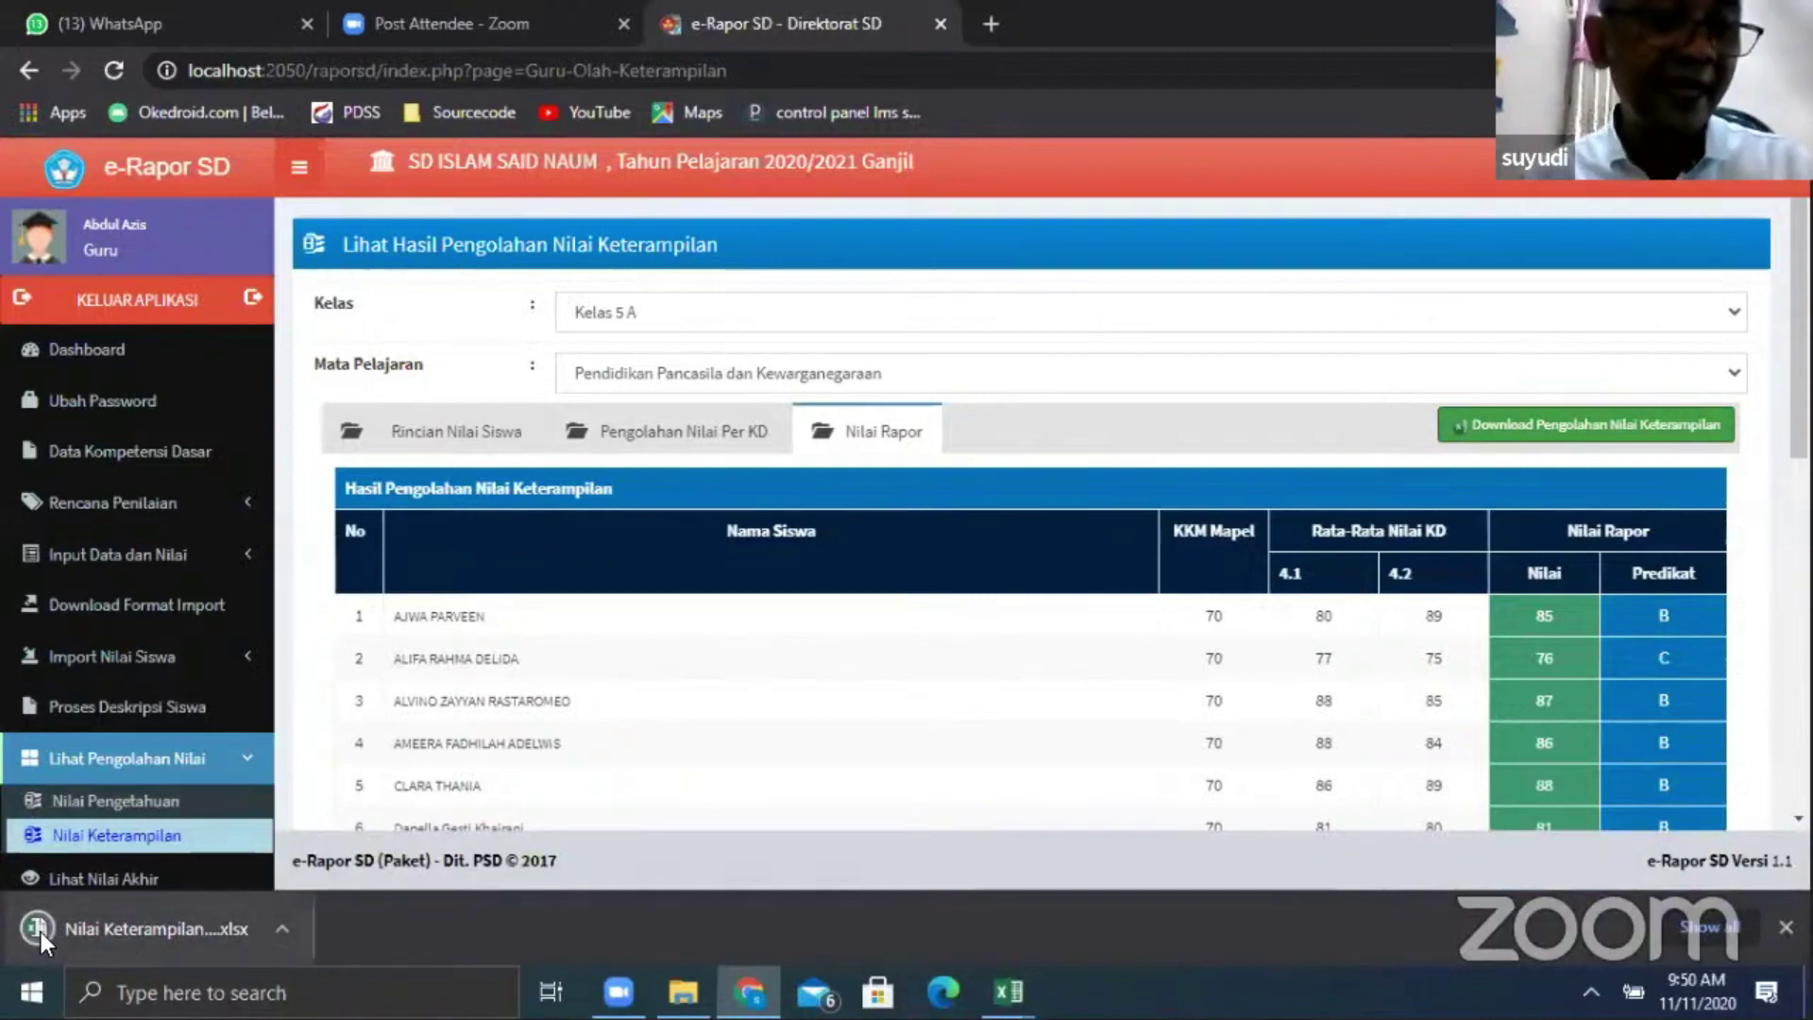
{"action": "left_click", "coordinate": [41, 932]}
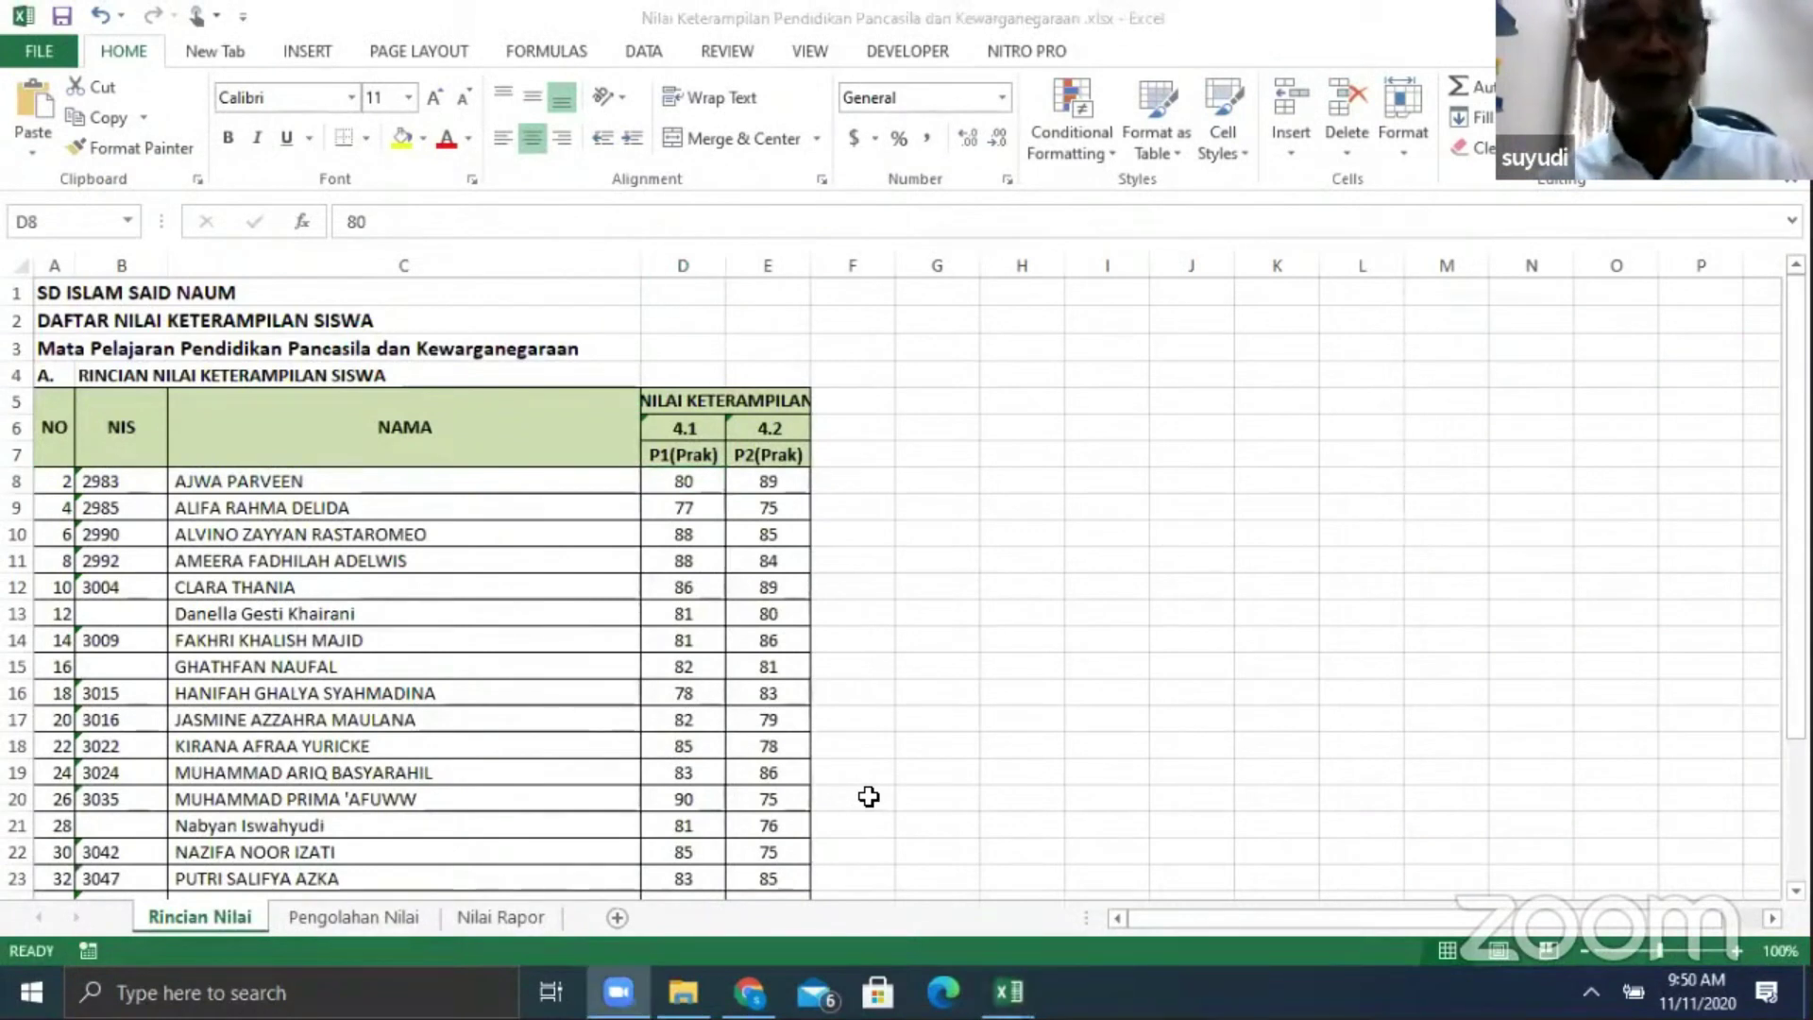
Review the Pengolahan Nilai and Nilai Rapor sheets of the skills workbook
{"action": "left_click", "coordinate": [349, 921]}
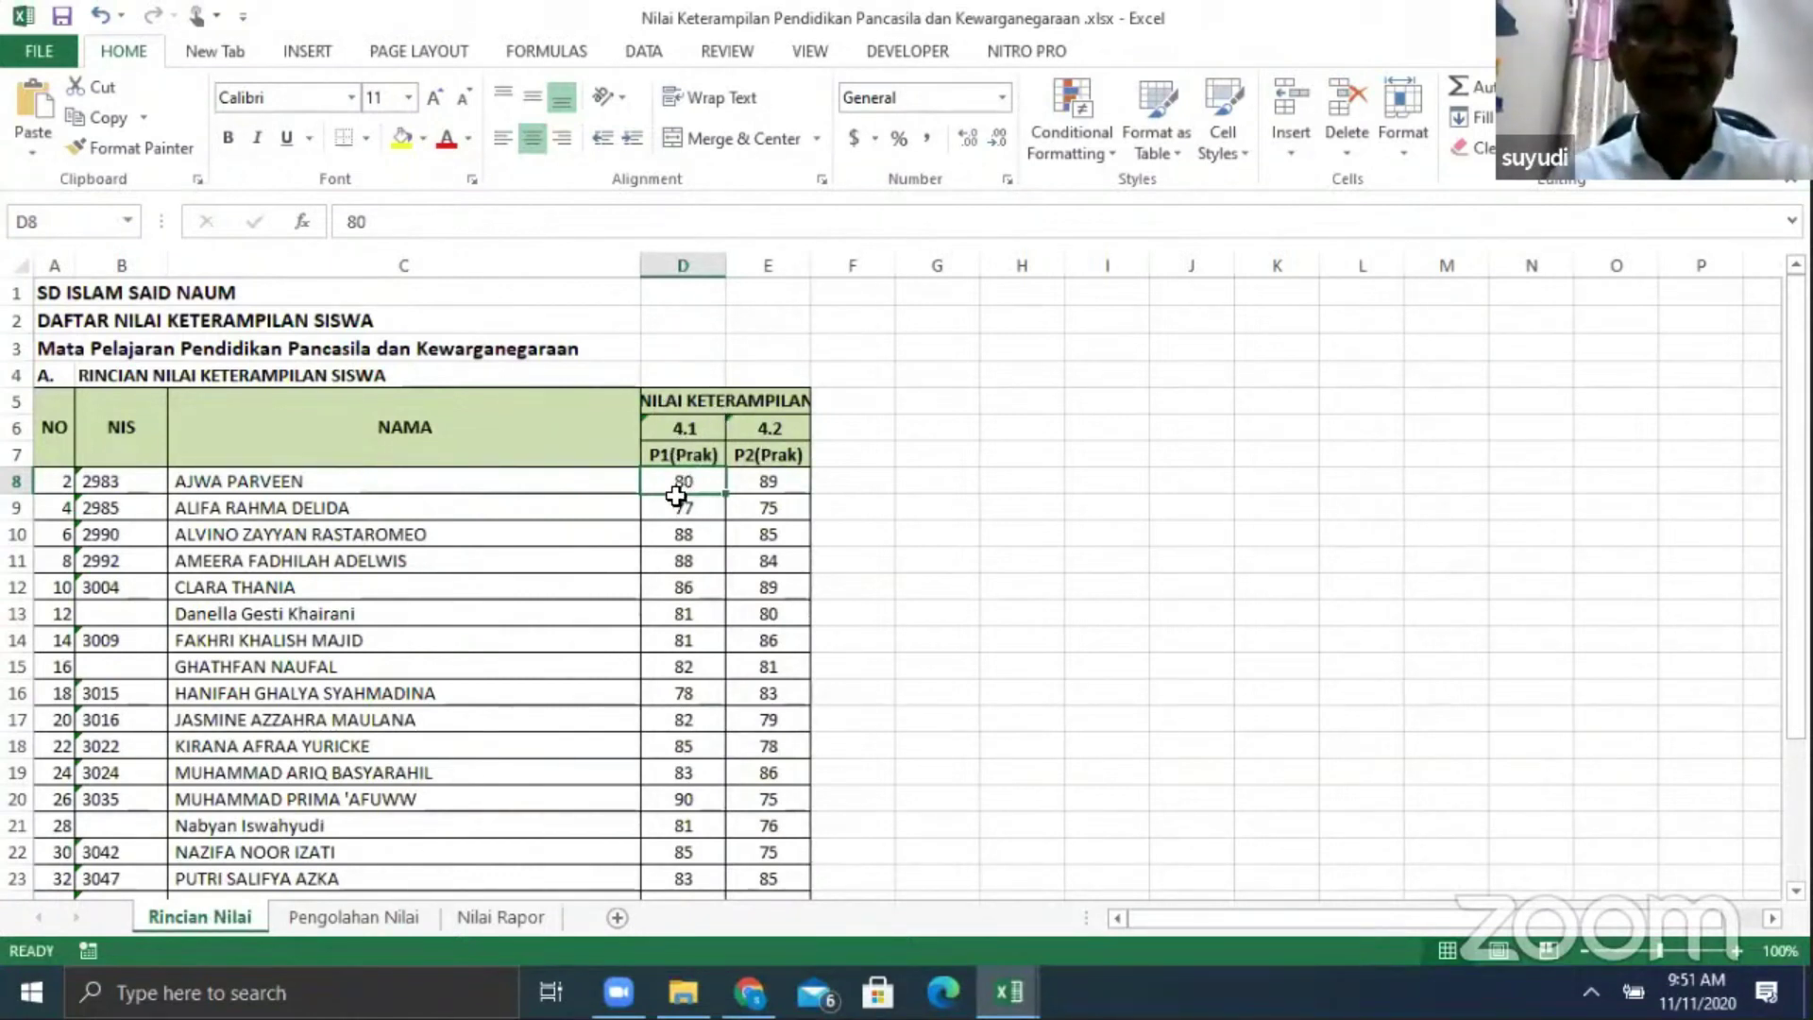
{"action": "left_click", "coordinate": [384, 923]}
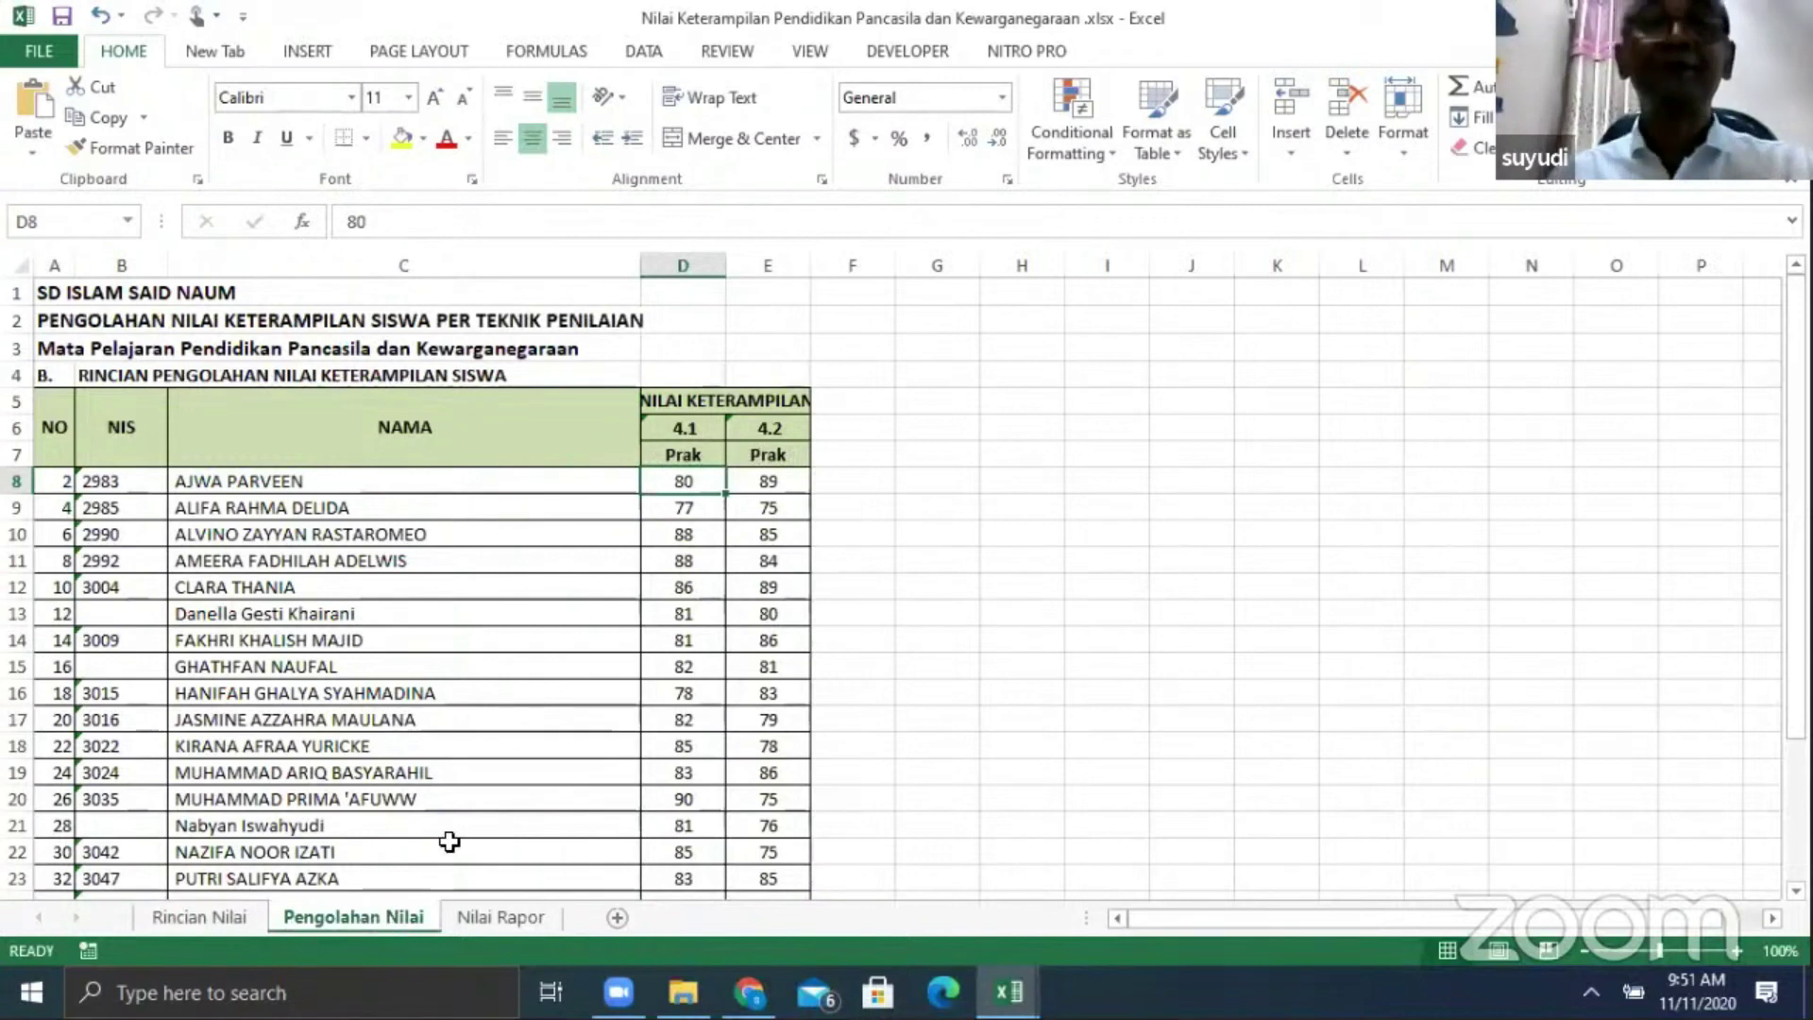
{"action": "left_click", "coordinate": [495, 918]}
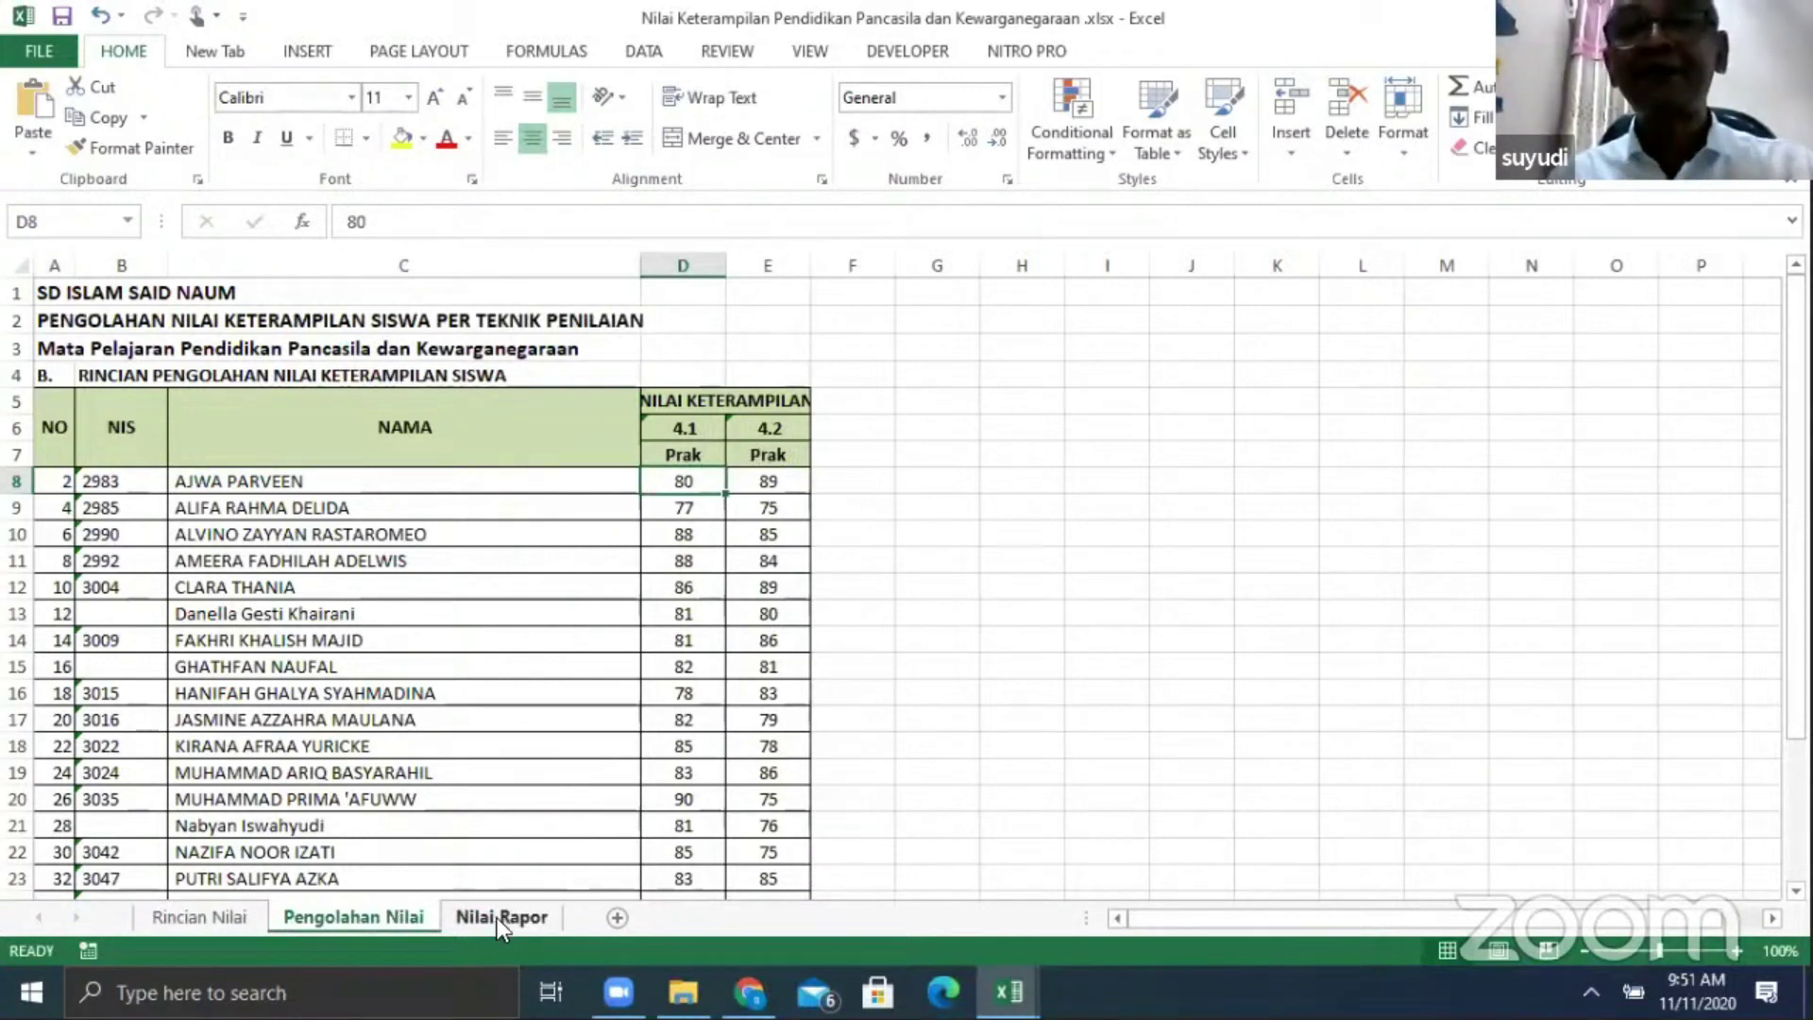
Examine the last student rows of the report scores on the Nilai Rapor sheet
{"action": "scroll", "coordinate": [580, 584], "scroll_direction": "down", "scroll_amount": 6}
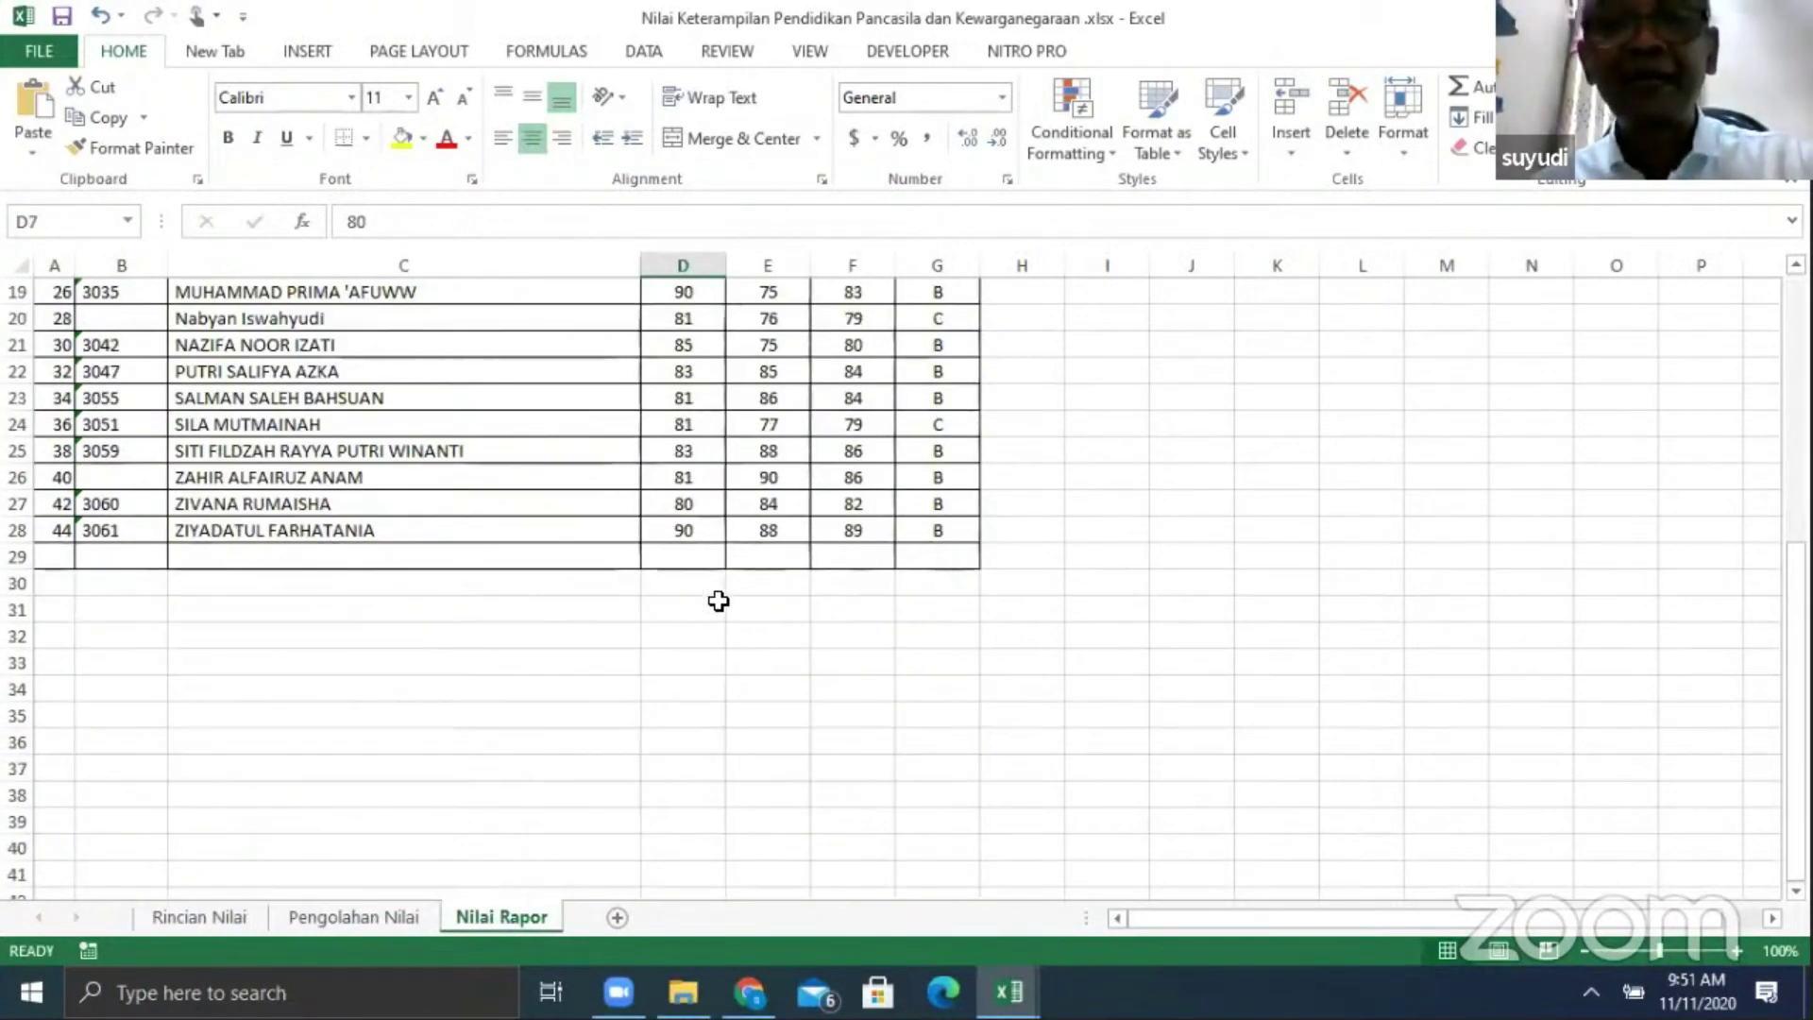
{"action": "left_click", "coordinate": [665, 620]}
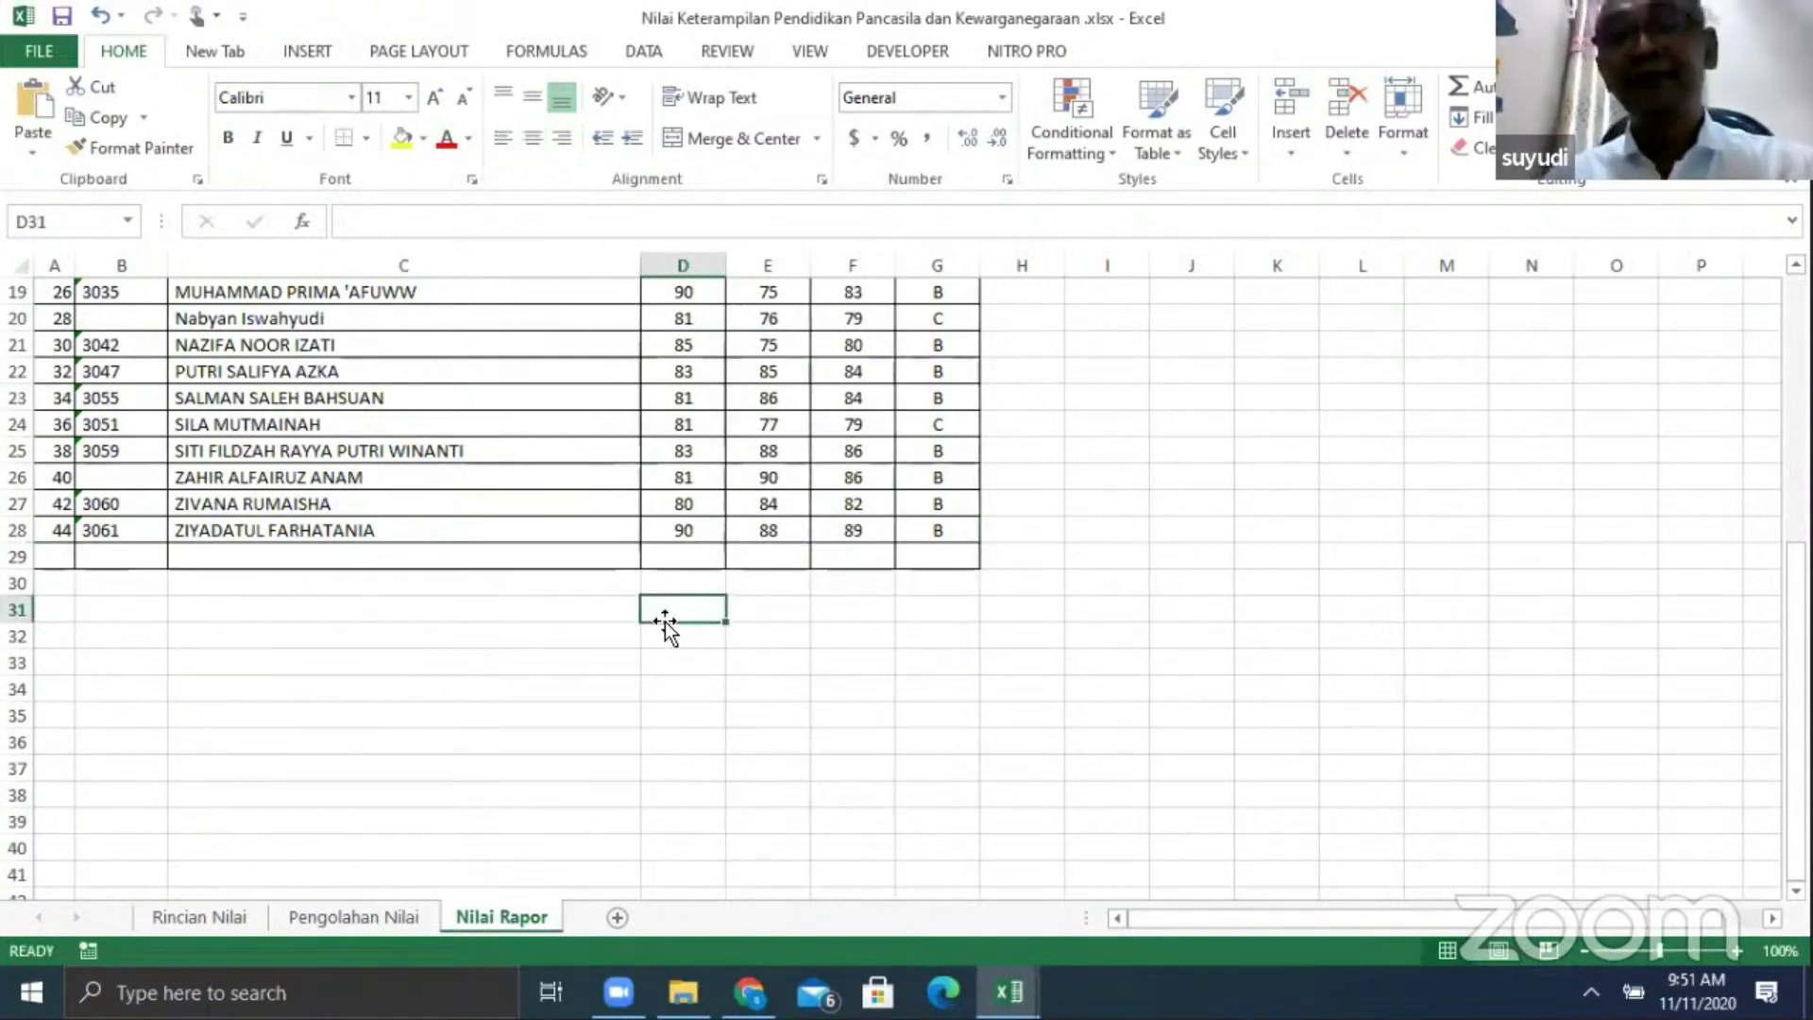
{"action": "left_click", "coordinate": [668, 716]}
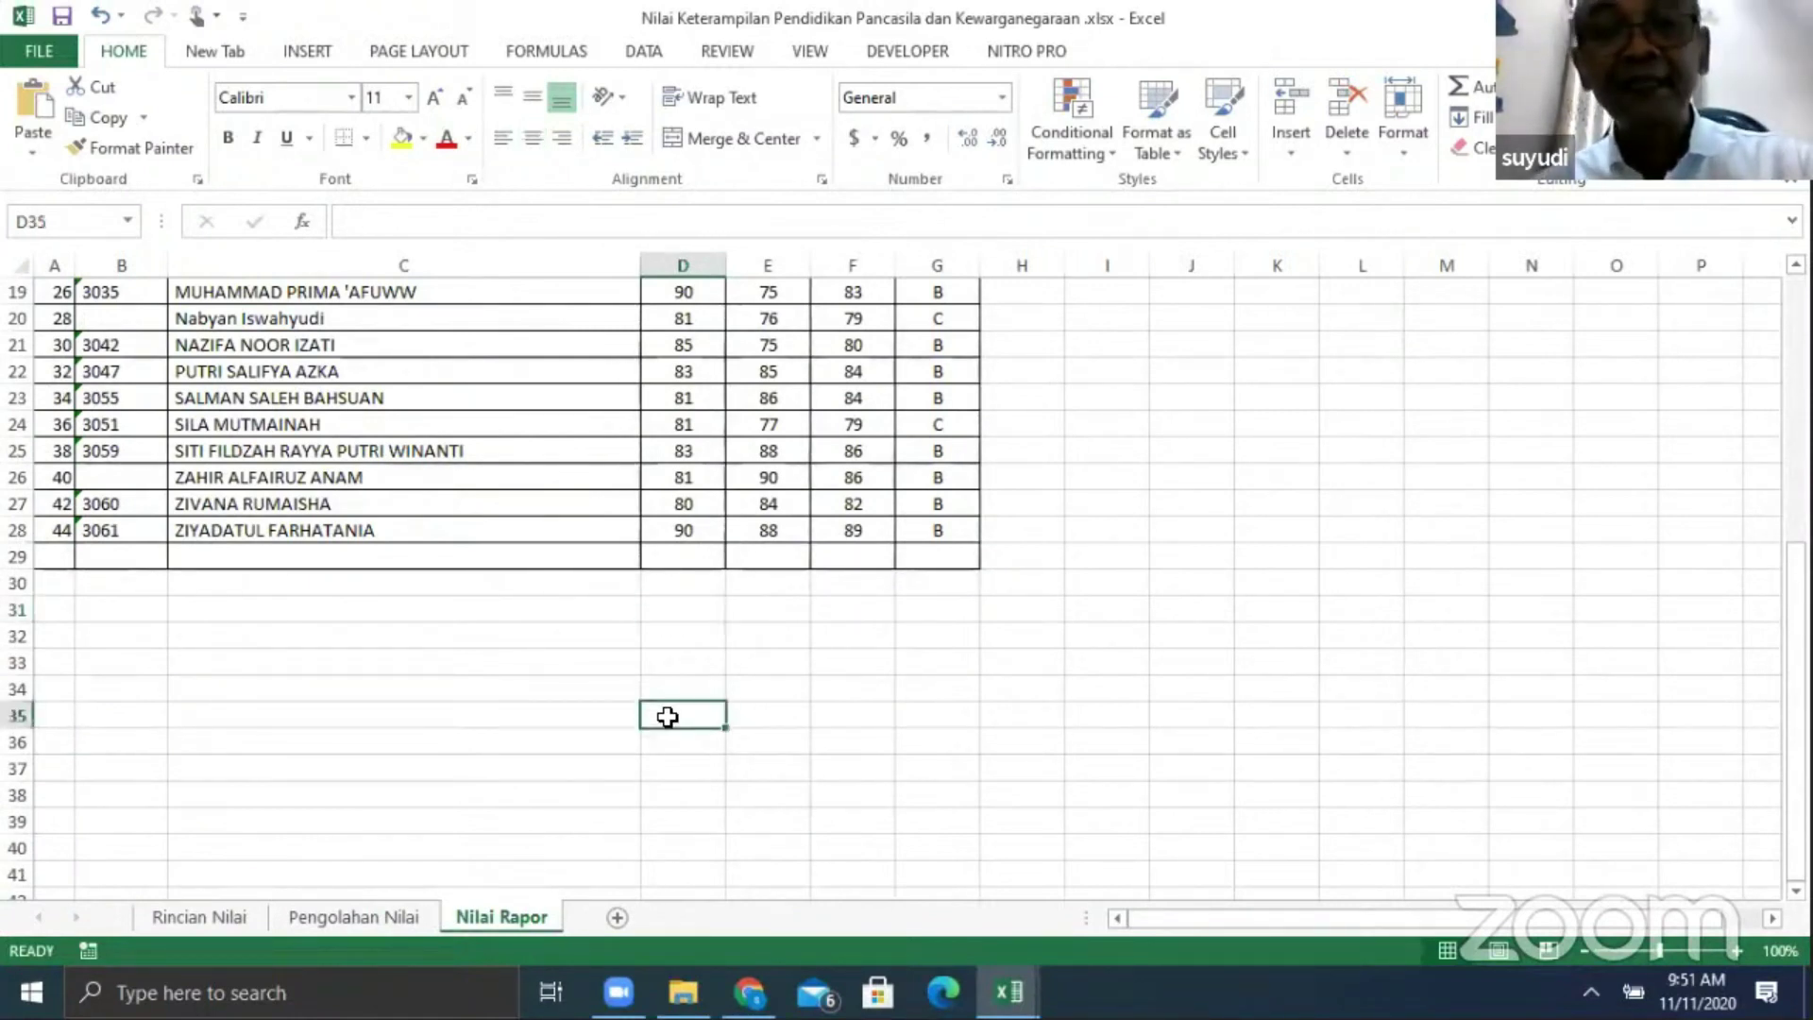
{"action": "left_click", "coordinate": [680, 745]}
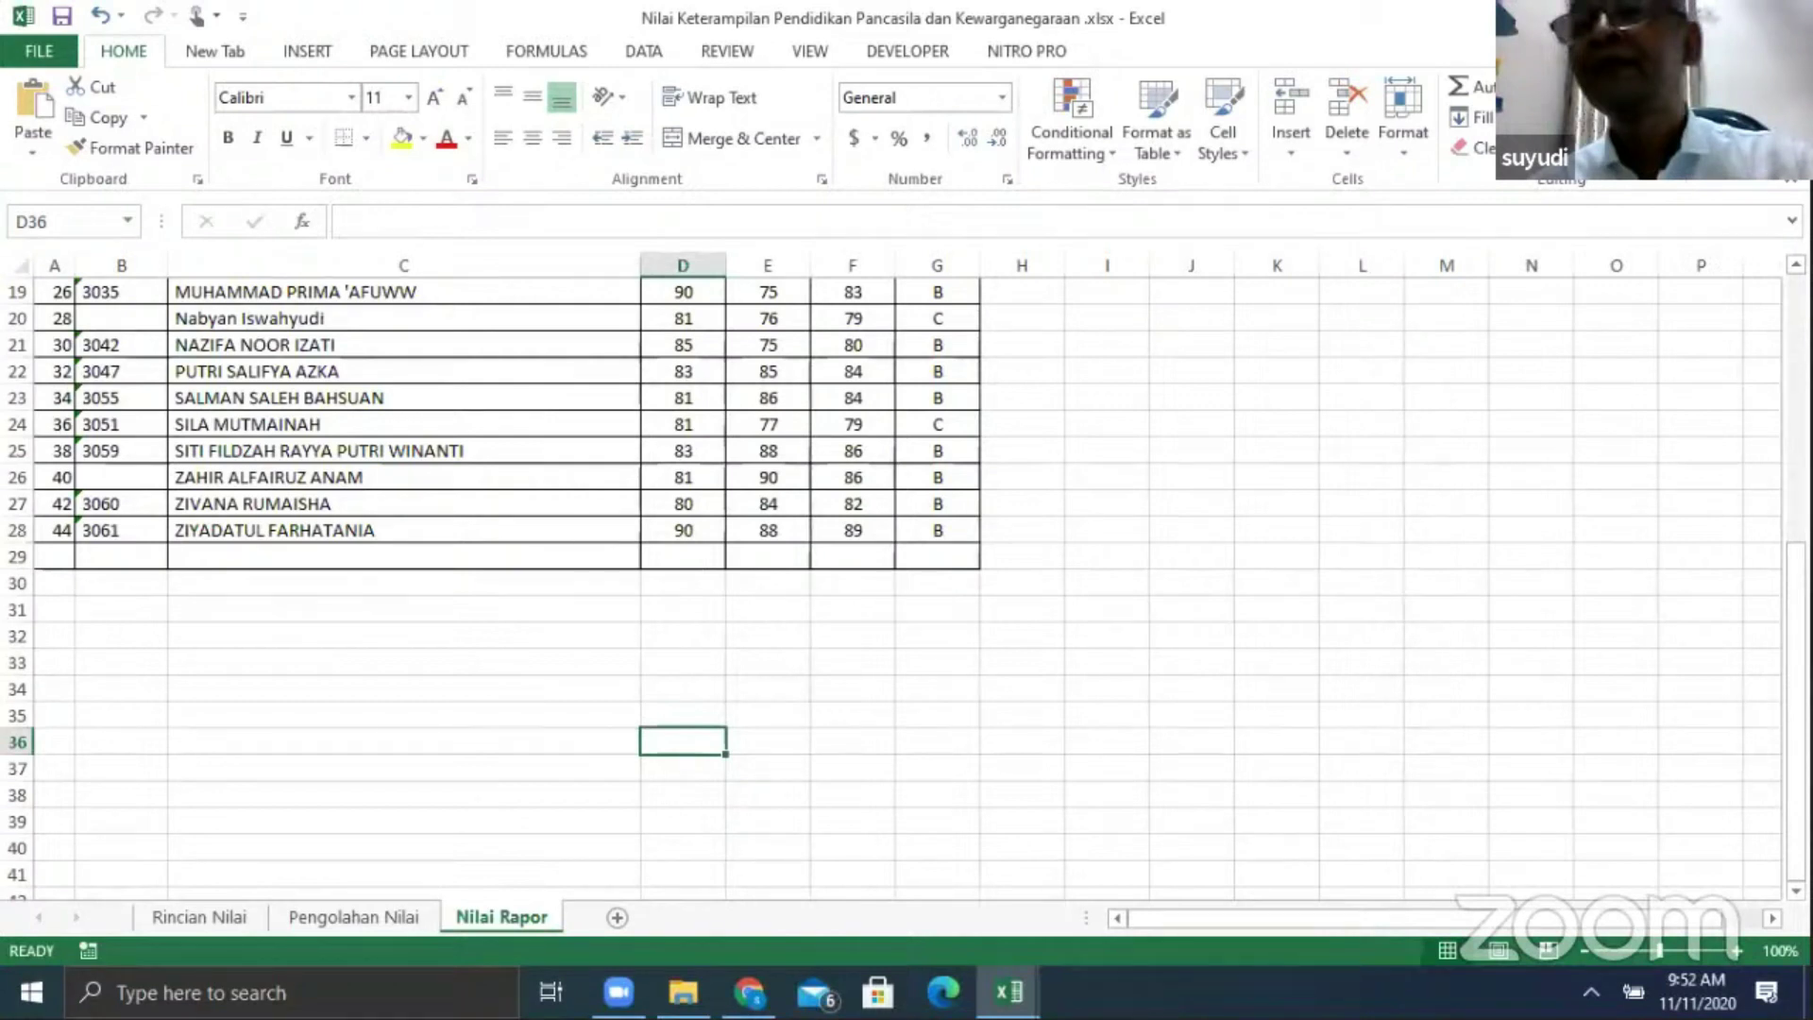
Switch to e-Rapor SD, log out of the teacher account and log in with the saved admin username and password at user level Admin
{"action": "key", "text": "alt+Tab"}
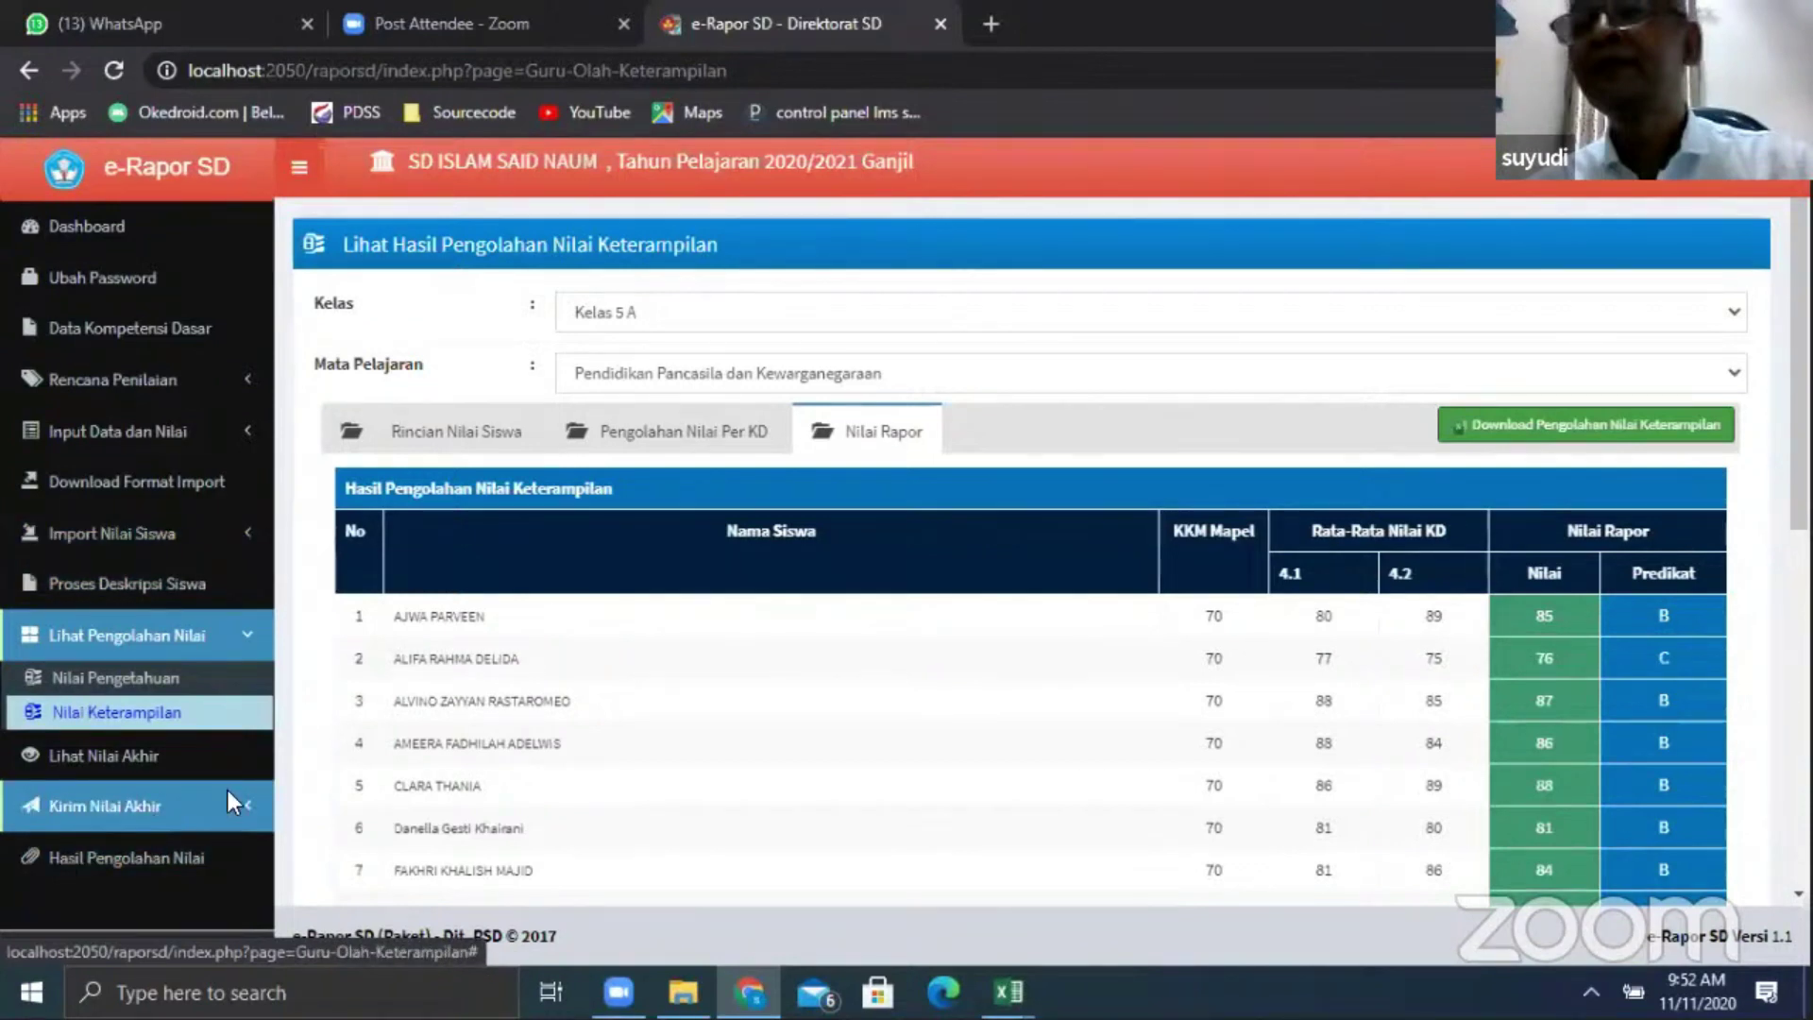
{"action": "scroll", "coordinate": [230, 766], "scroll_direction": "up", "scroll_amount": 2}
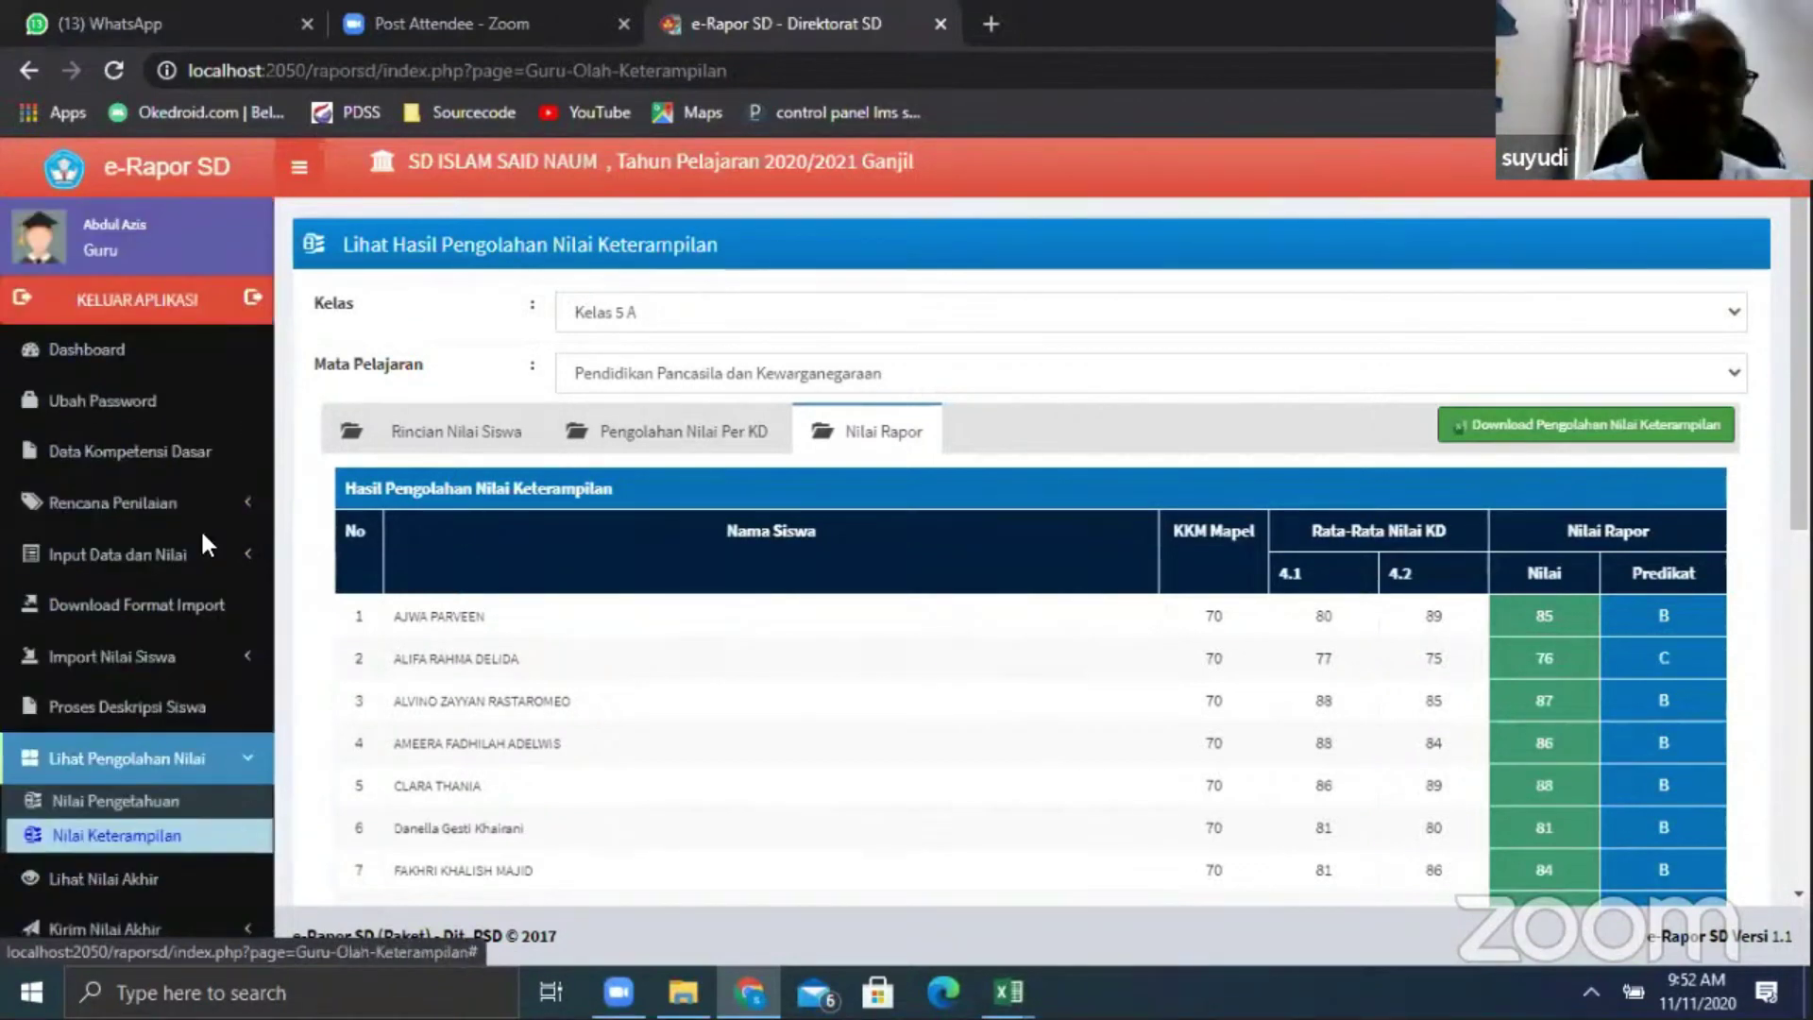
{"action": "left_click", "coordinate": [104, 304]}
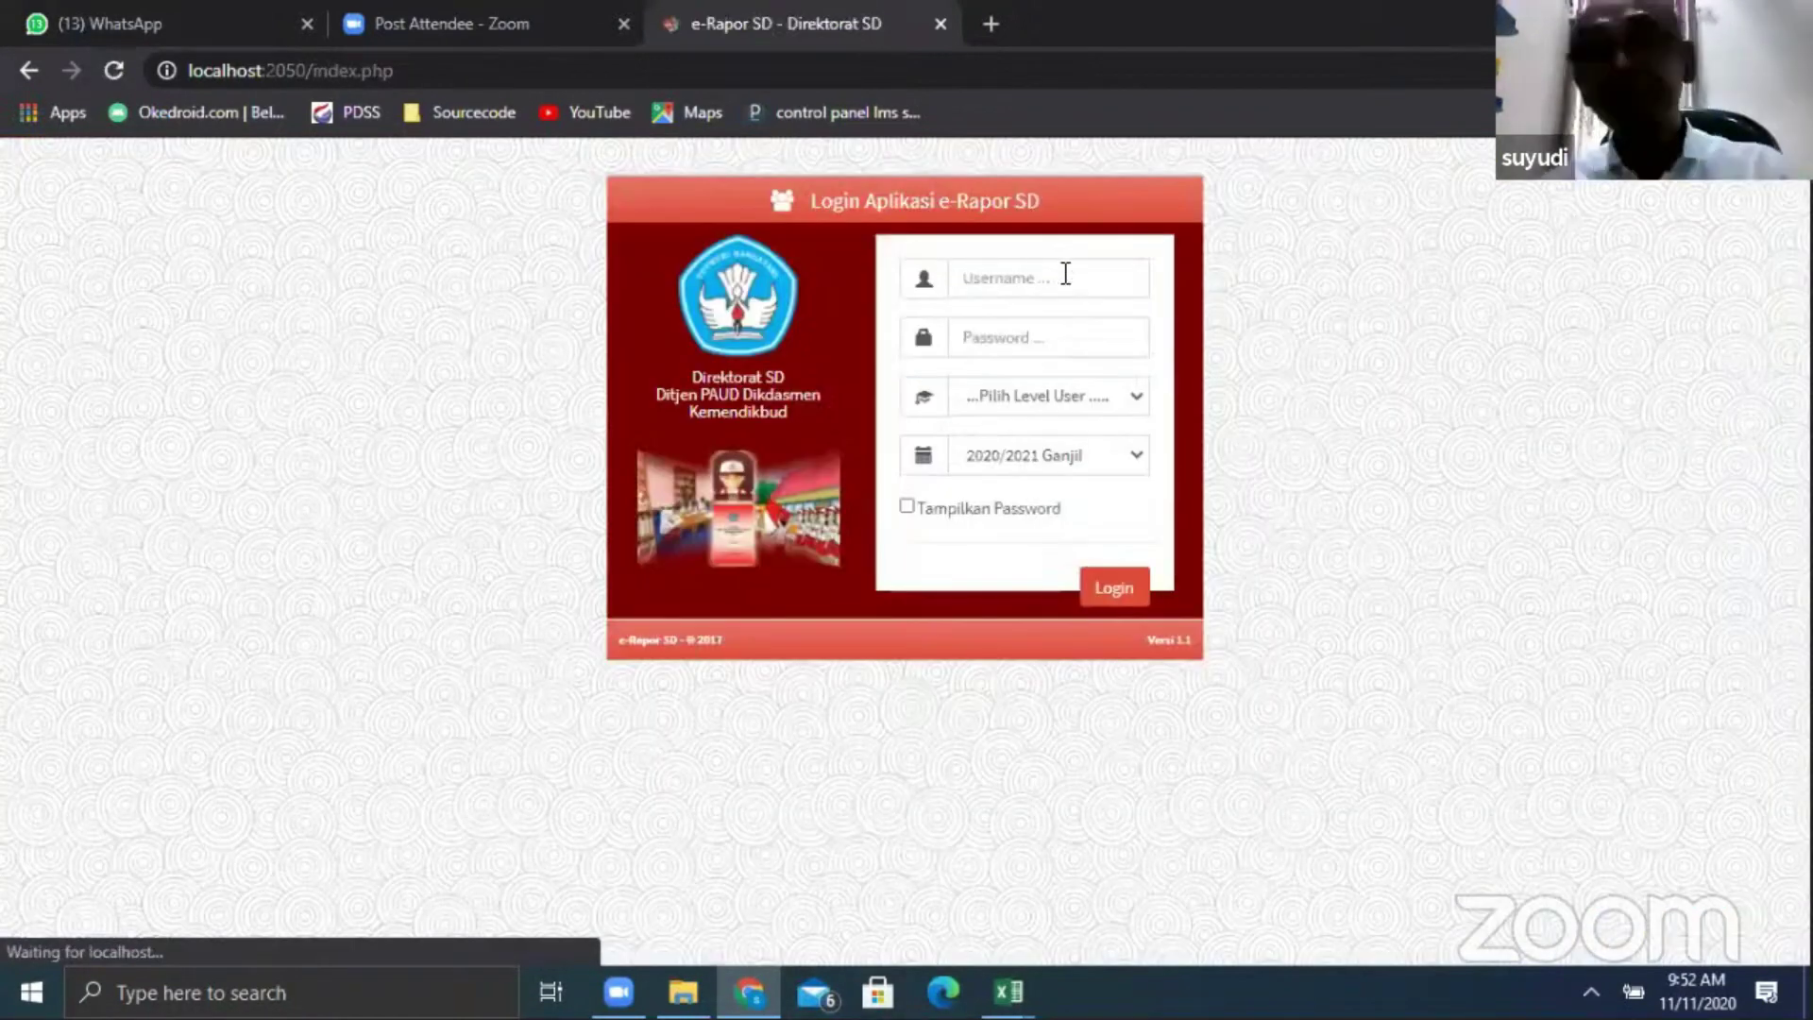
{"action": "left_click", "coordinate": [1064, 275]}
{"action": "left_click", "coordinate": [1057, 398]}
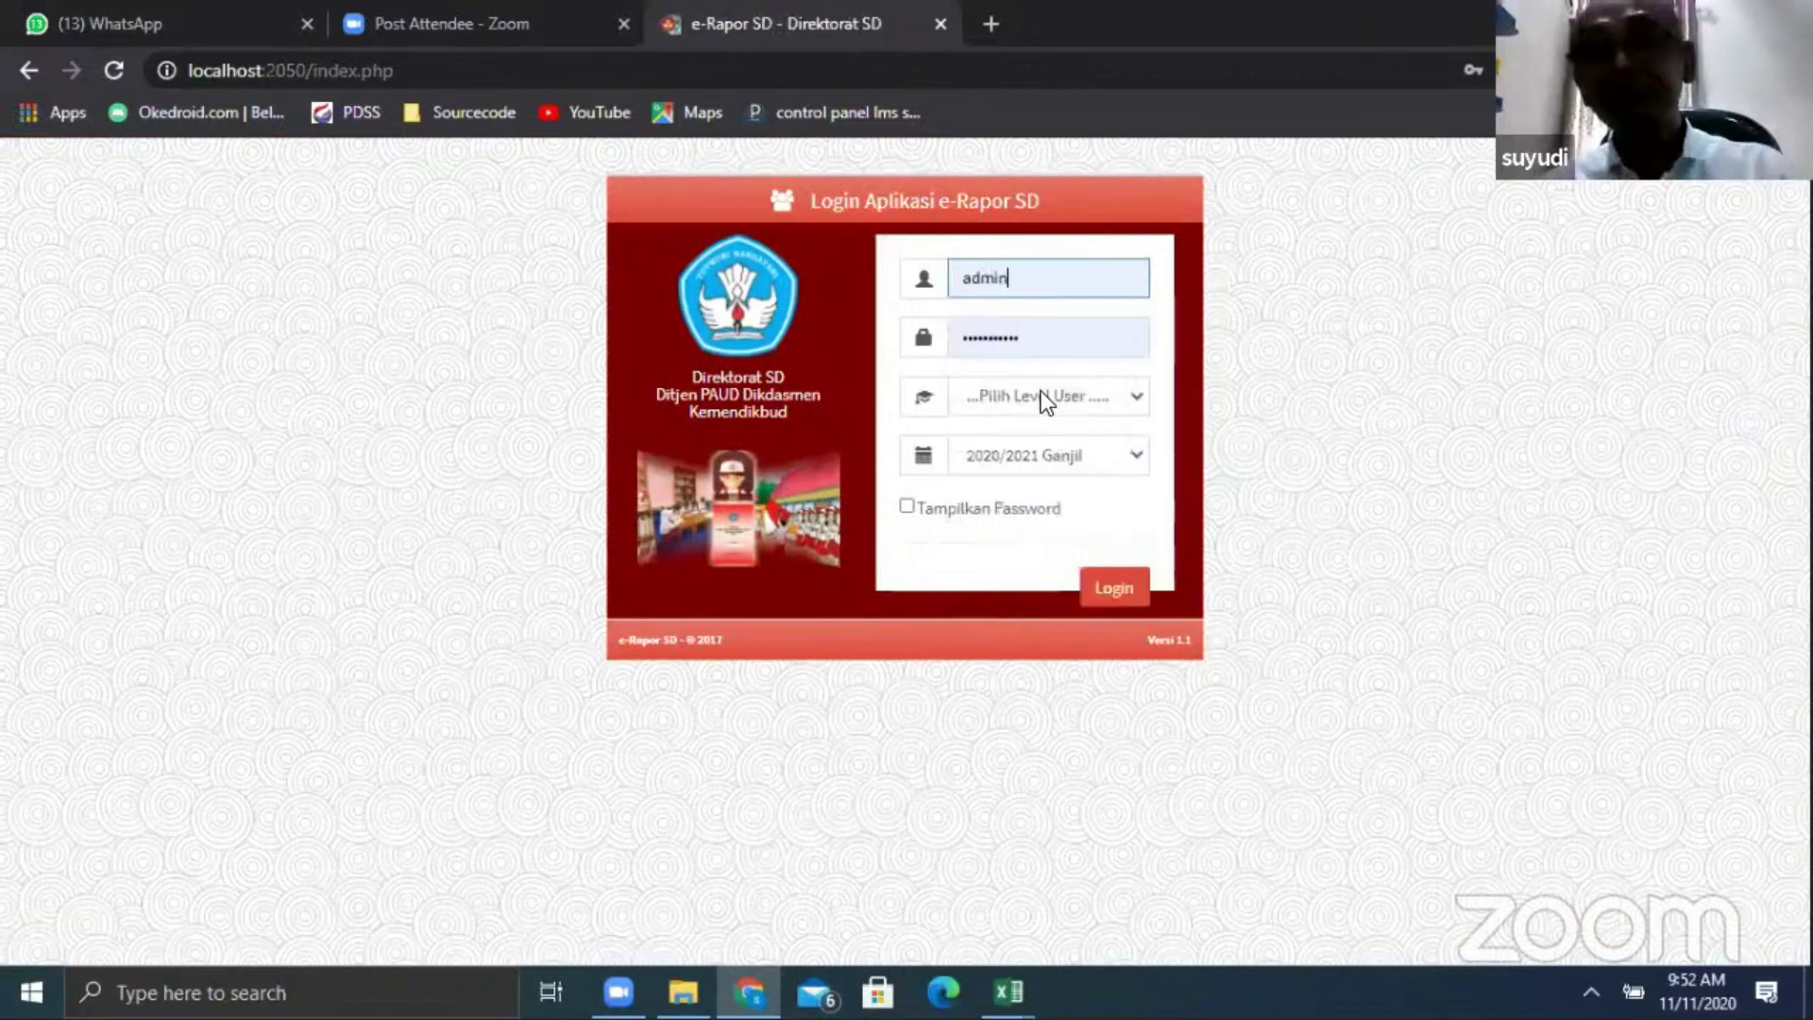
{"action": "left_click", "coordinate": [999, 526]}
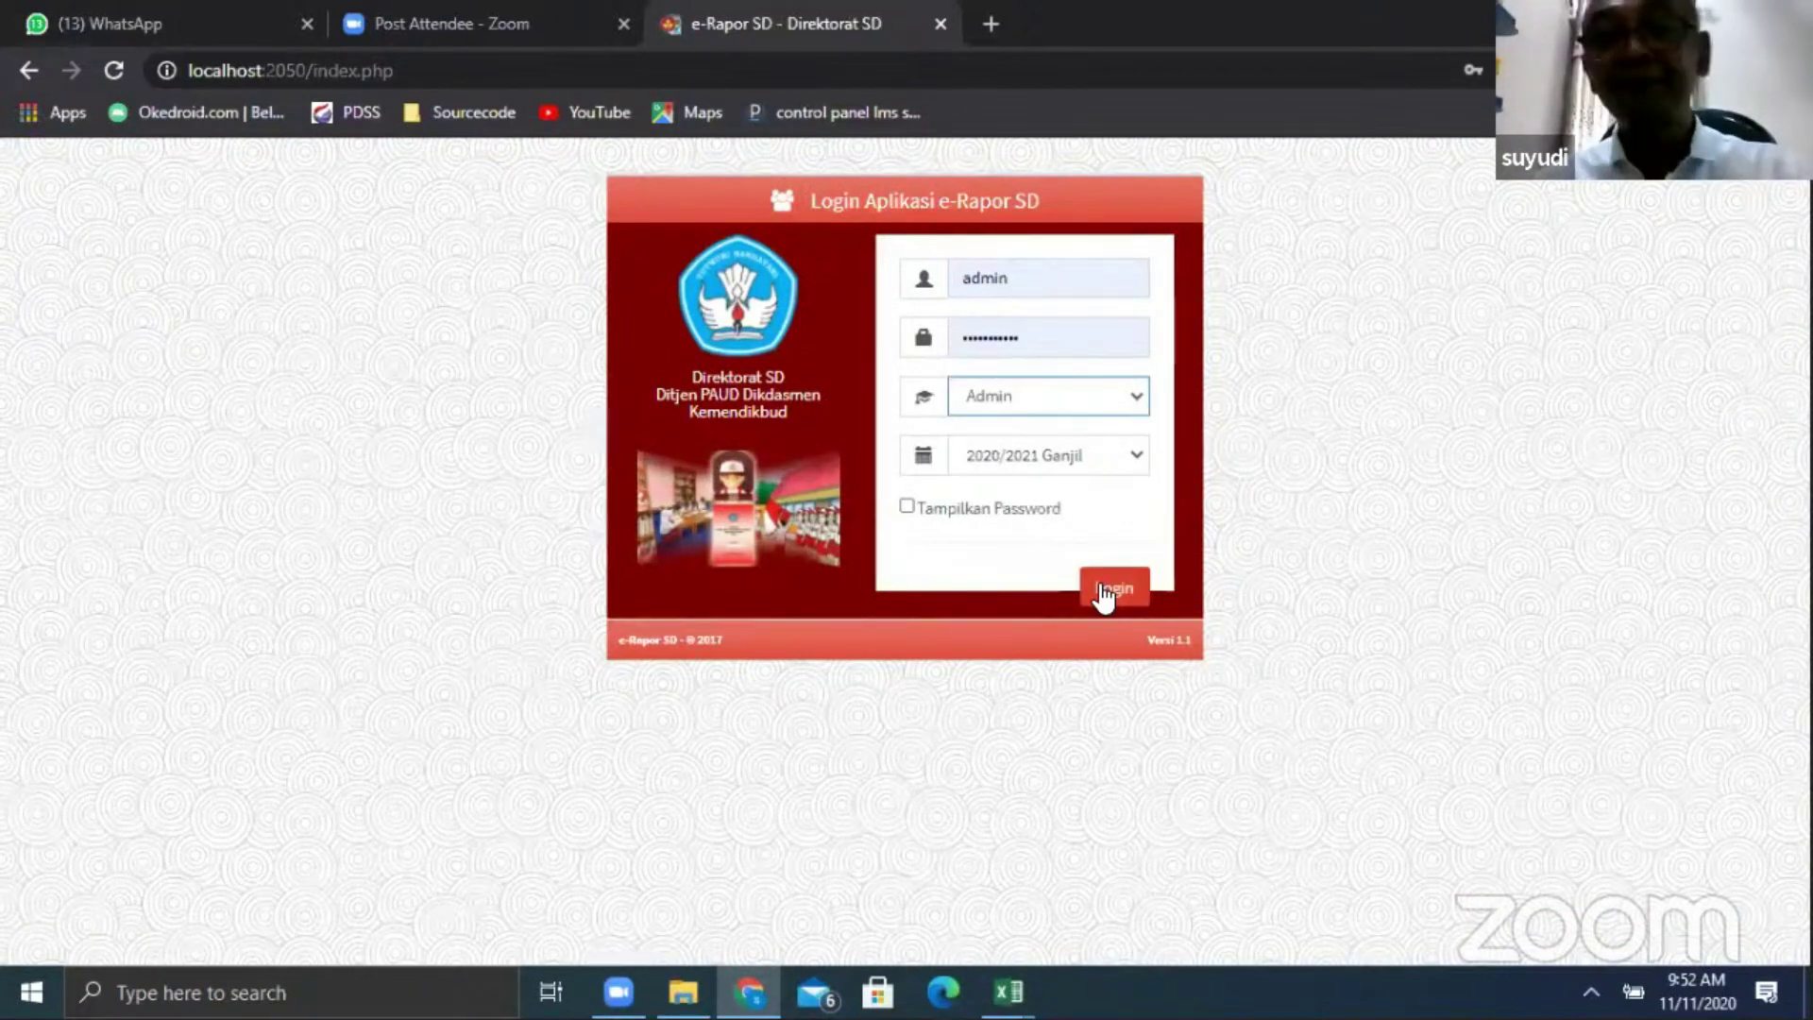
{"action": "left_click", "coordinate": [1105, 589]}
Look up the Kelas 5 A homeroom teacher's user ID in the Data User Wali Kelas list
{"action": "left_click", "coordinate": [104, 508]}
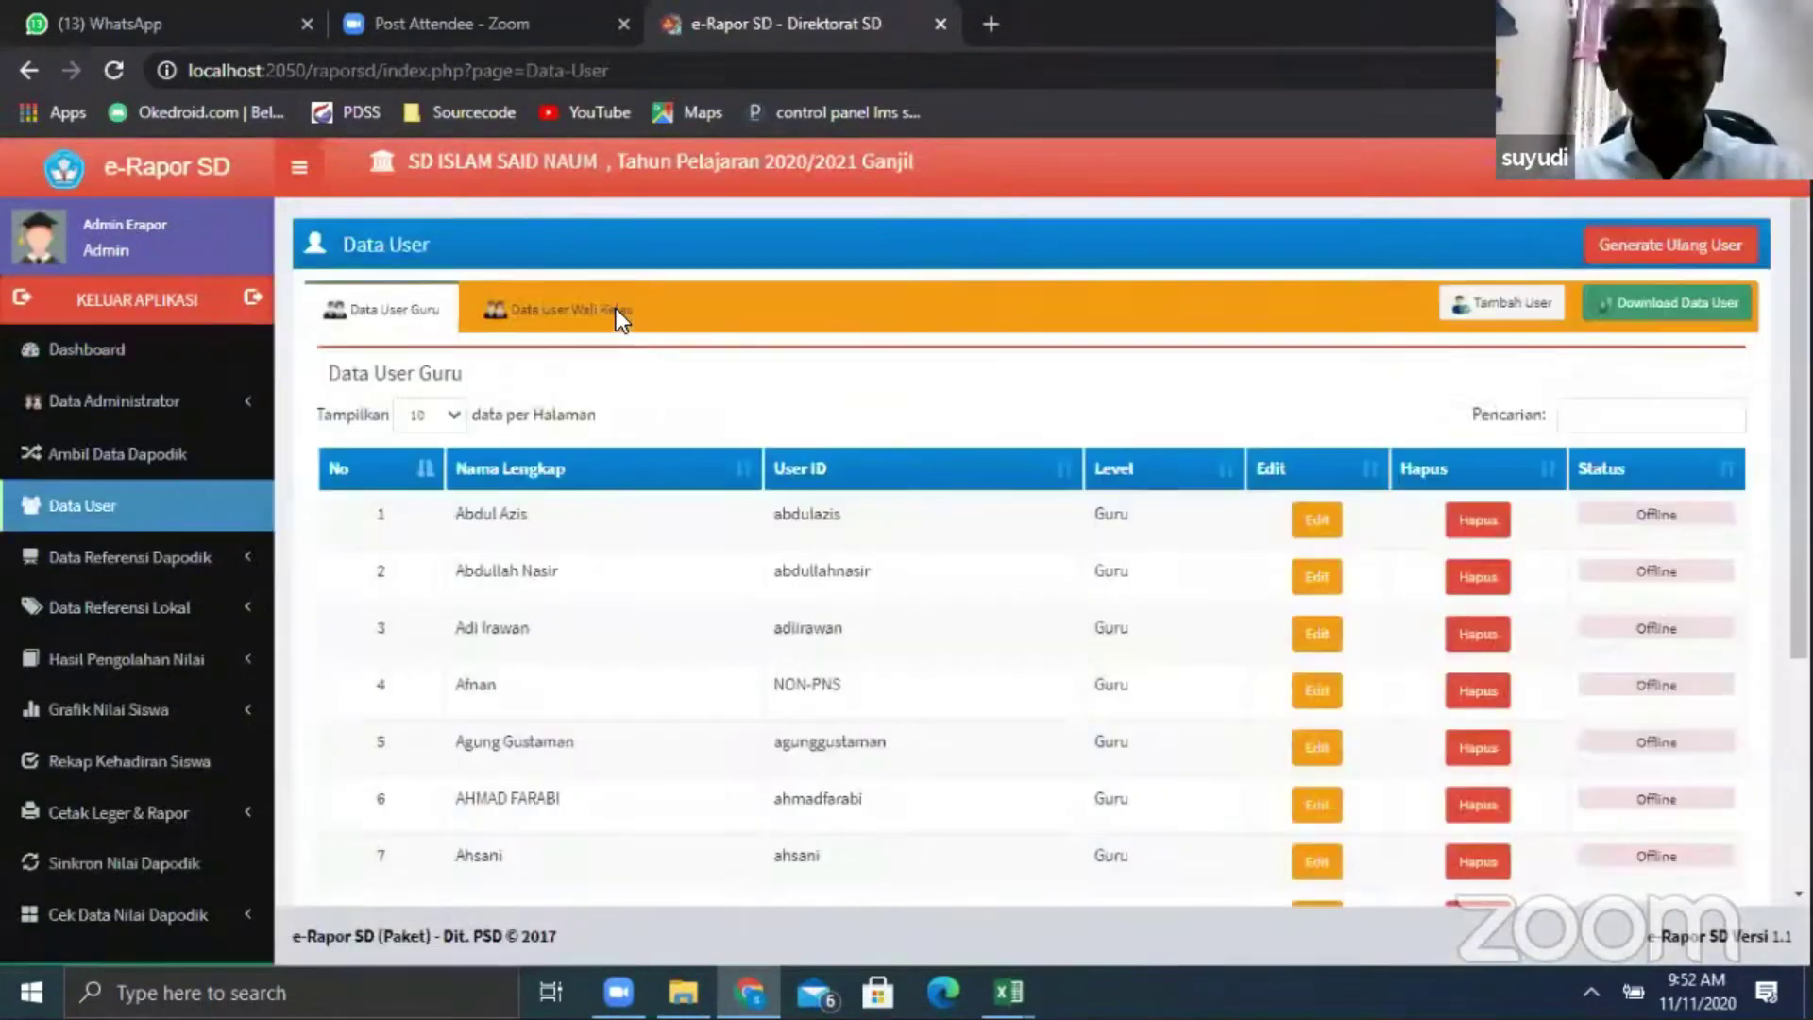
{"action": "left_click", "coordinate": [615, 308]}
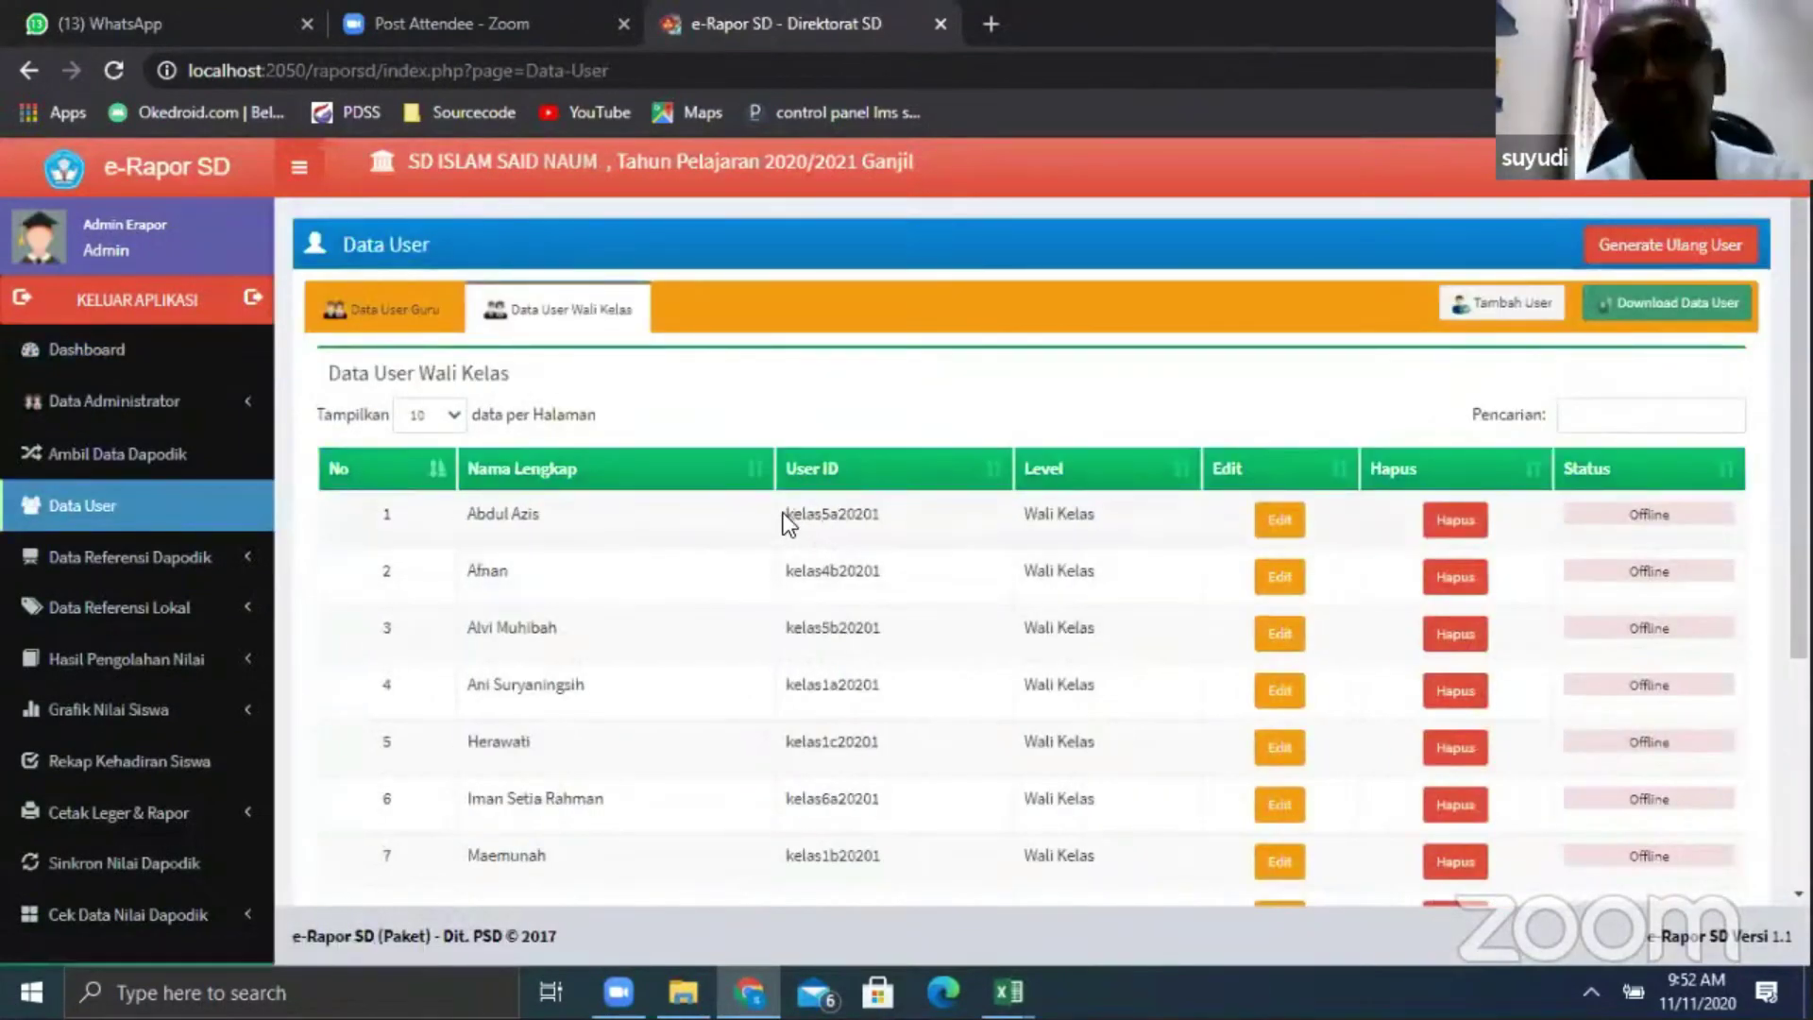
{"action": "left_click_drag", "start_coordinate": [787, 514], "coordinate": [878, 520]}
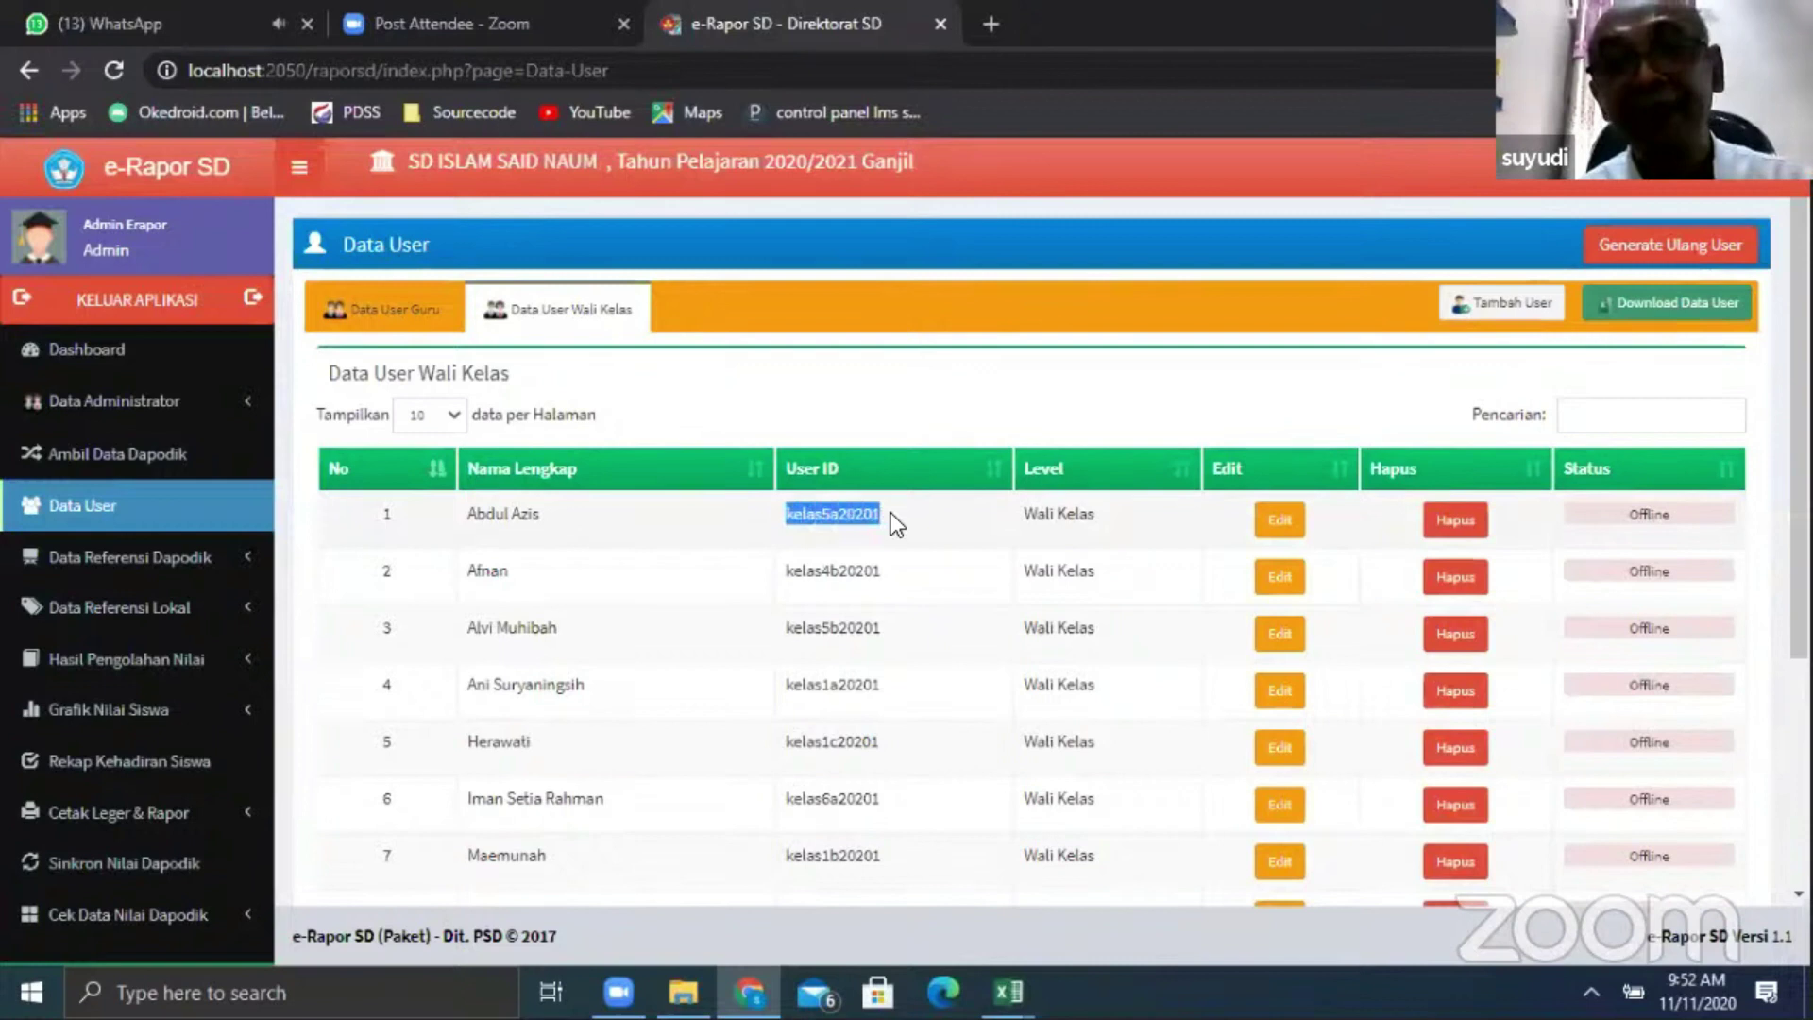
Log out of the admin account and fill in the Kelas 5 A homeroom teacher's saved user ID and password, with the password shown
{"action": "left_click", "coordinate": [173, 321]}
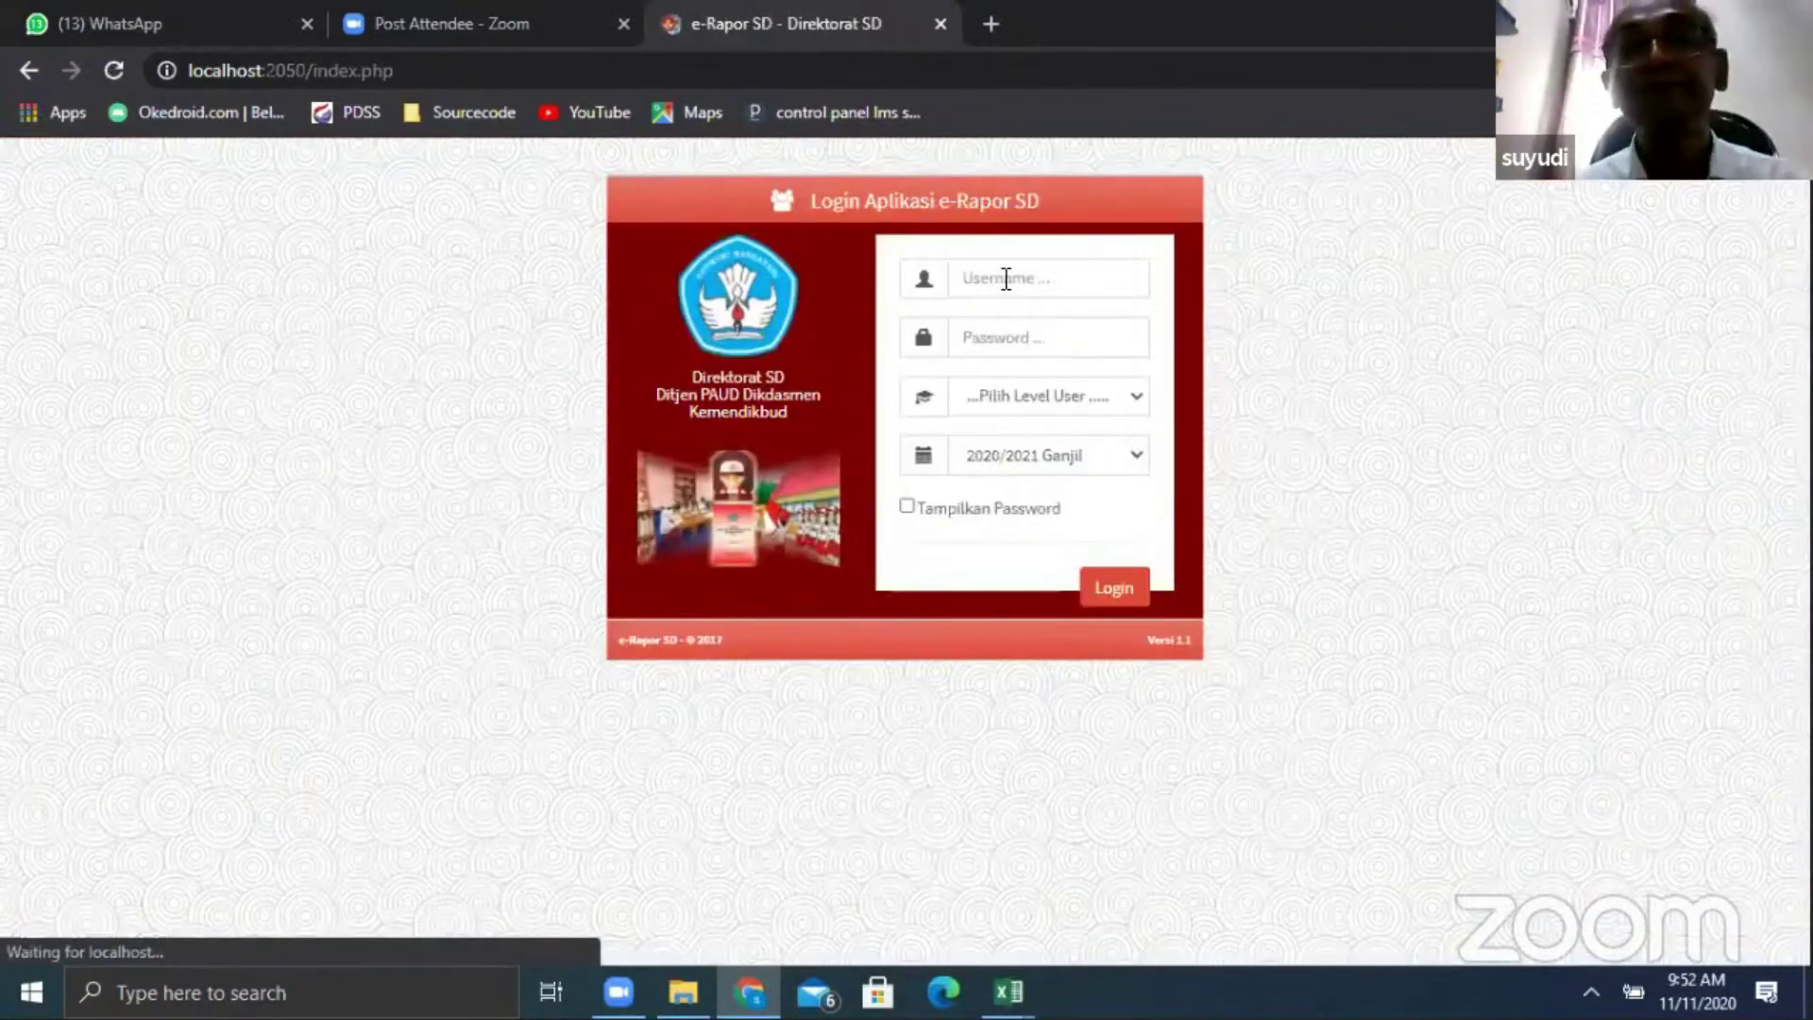
{"action": "left_click", "coordinate": [1026, 279]}
{"action": "left_click", "coordinate": [1011, 493]}
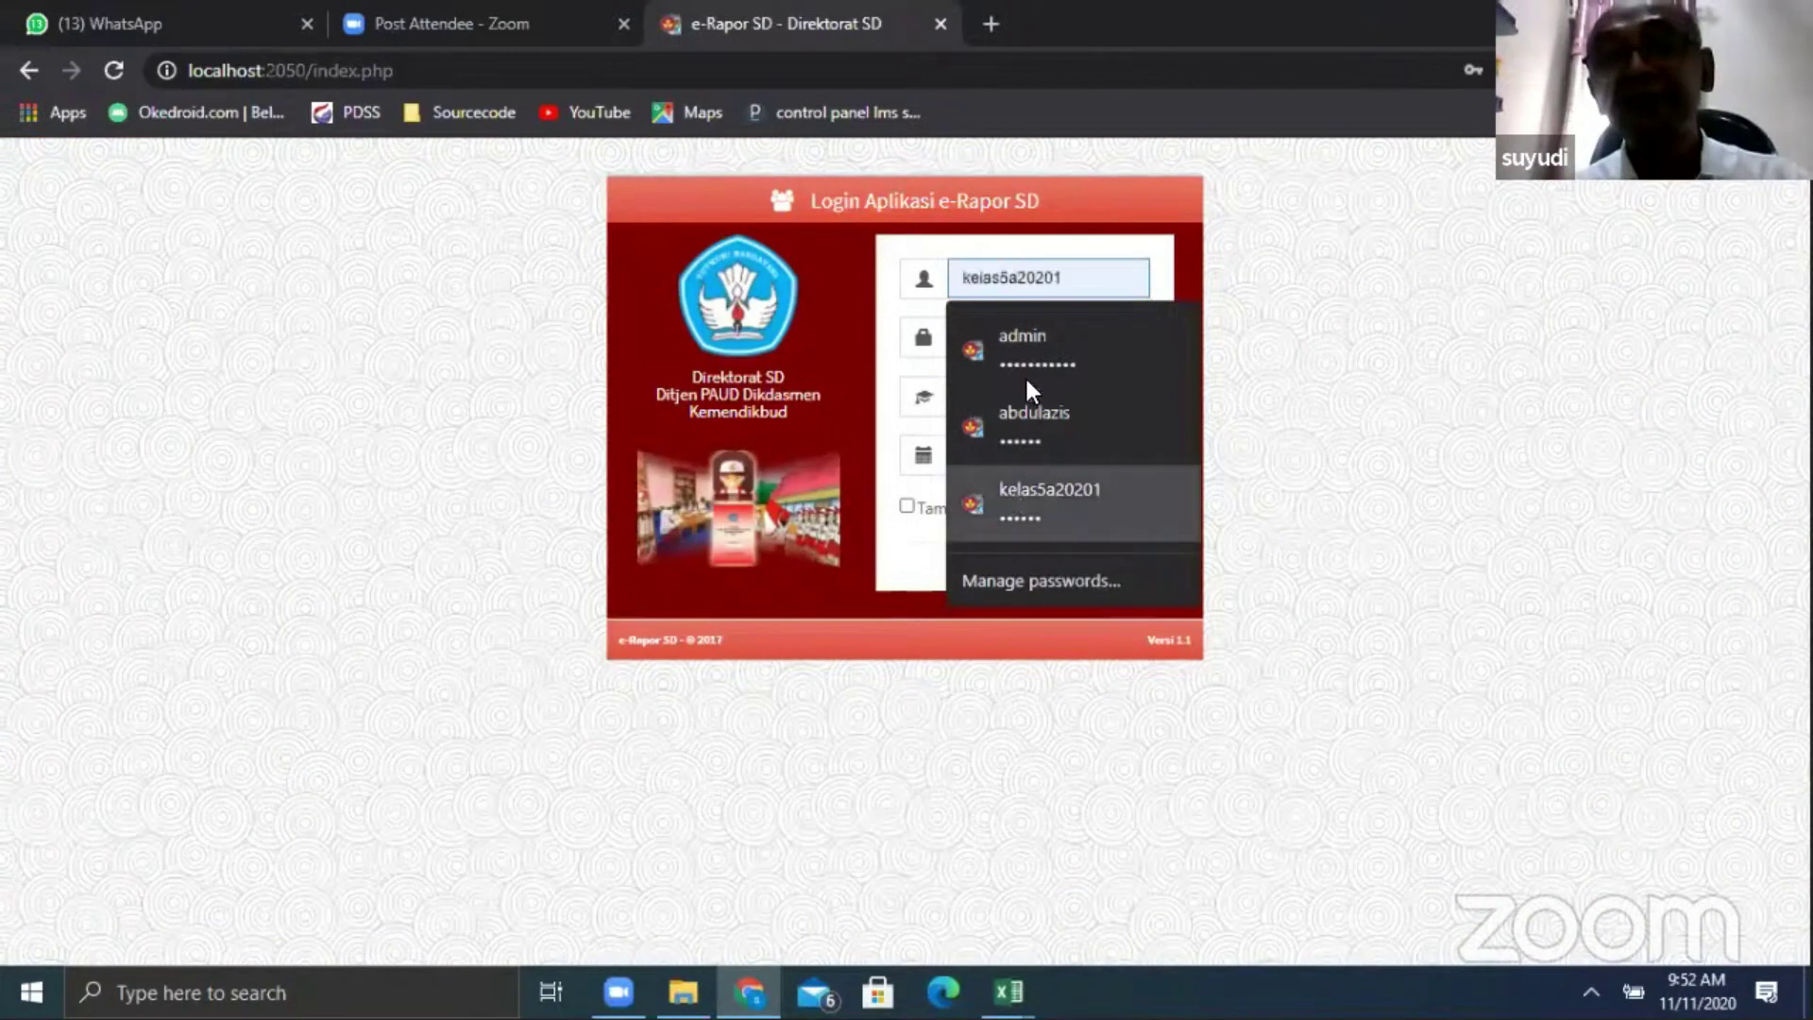
{"action": "left_click", "coordinate": [907, 507]}
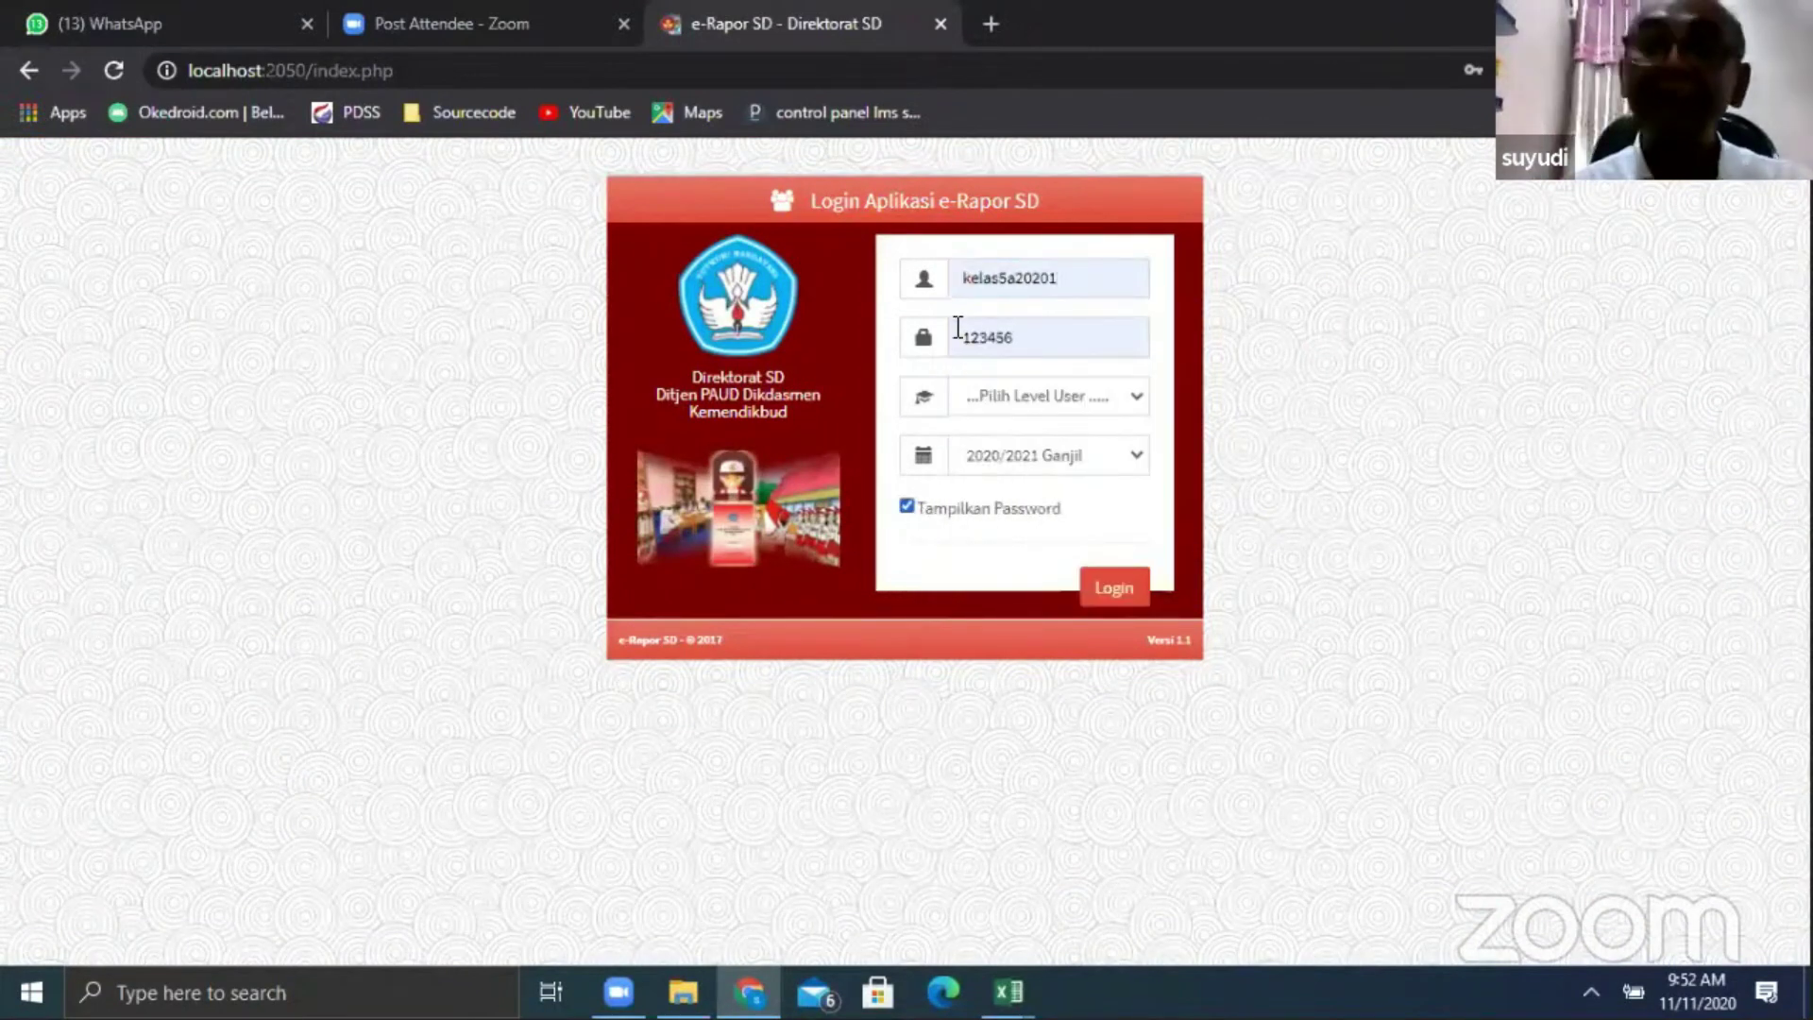